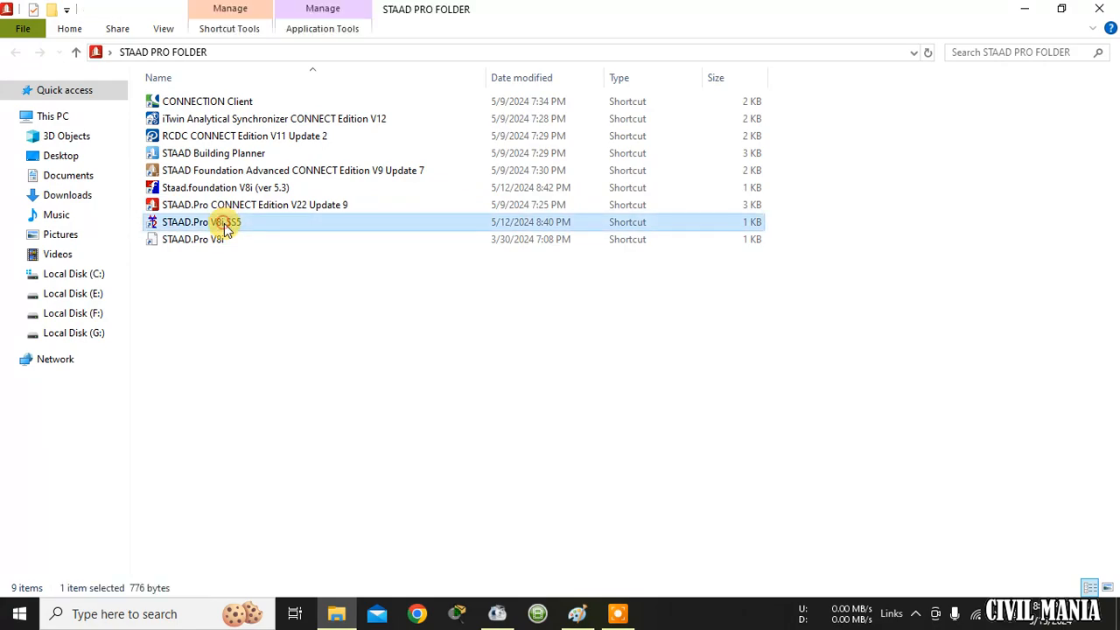
Launch STAAD.Pro V8i SS5 and create a new Space project, Structure1, in metres and kilonewtons, starting with Add Beam.
{"action": "double_click", "coordinate": [223, 223]}
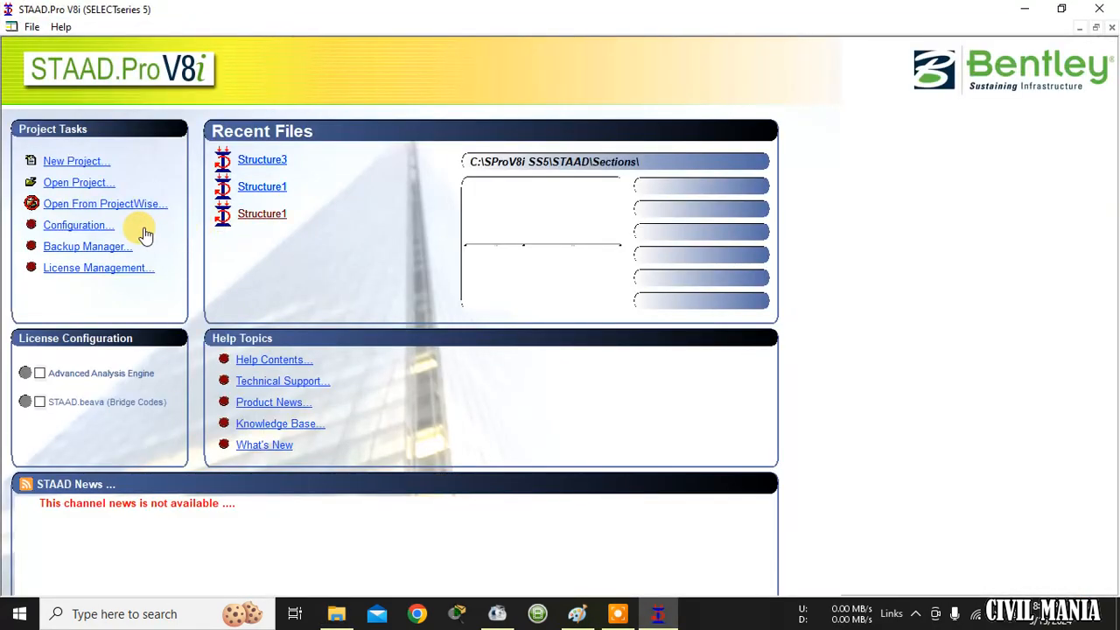
{"action": "left_click", "coordinate": [86, 164]}
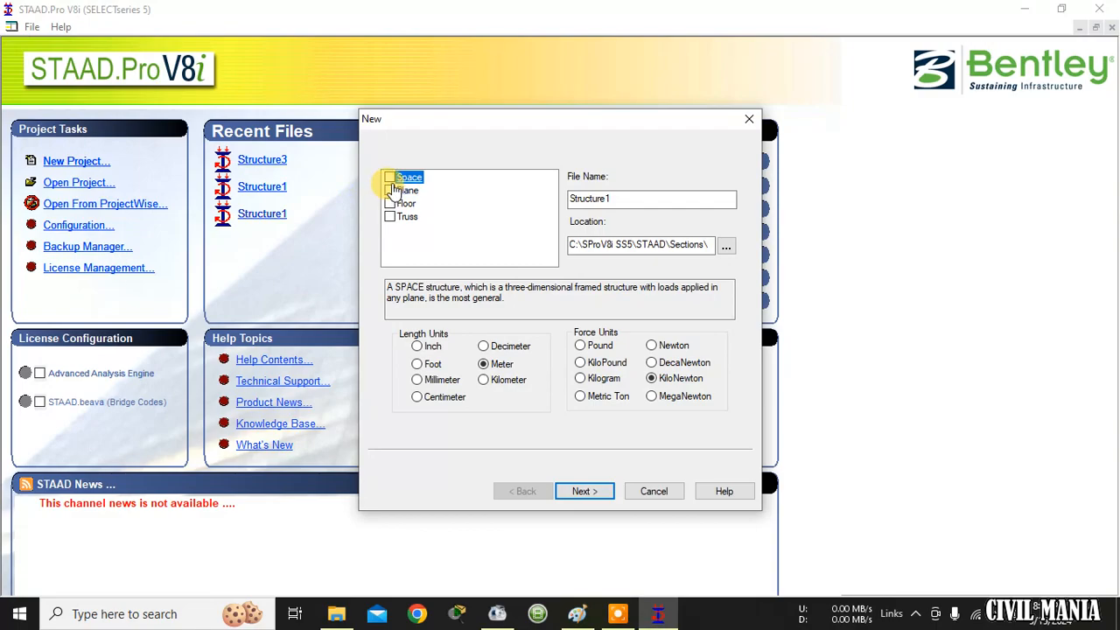
{"action": "left_click", "coordinate": [394, 178]}
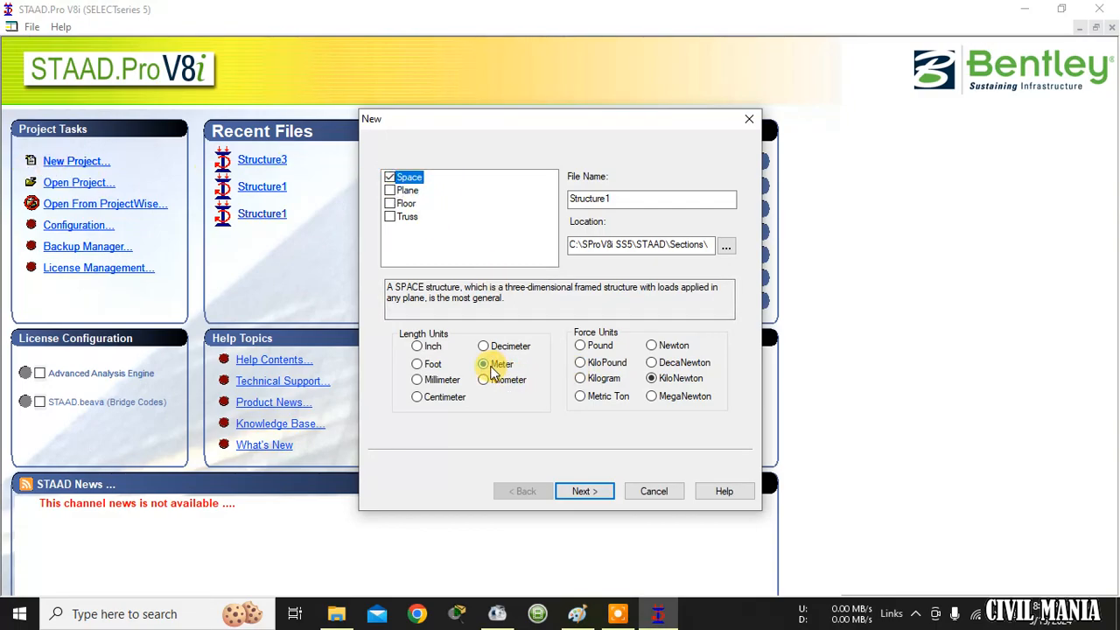
{"action": "left_click", "coordinate": [592, 493]}
{"action": "left_click", "coordinate": [659, 353]}
{"action": "left_click", "coordinate": [586, 352]}
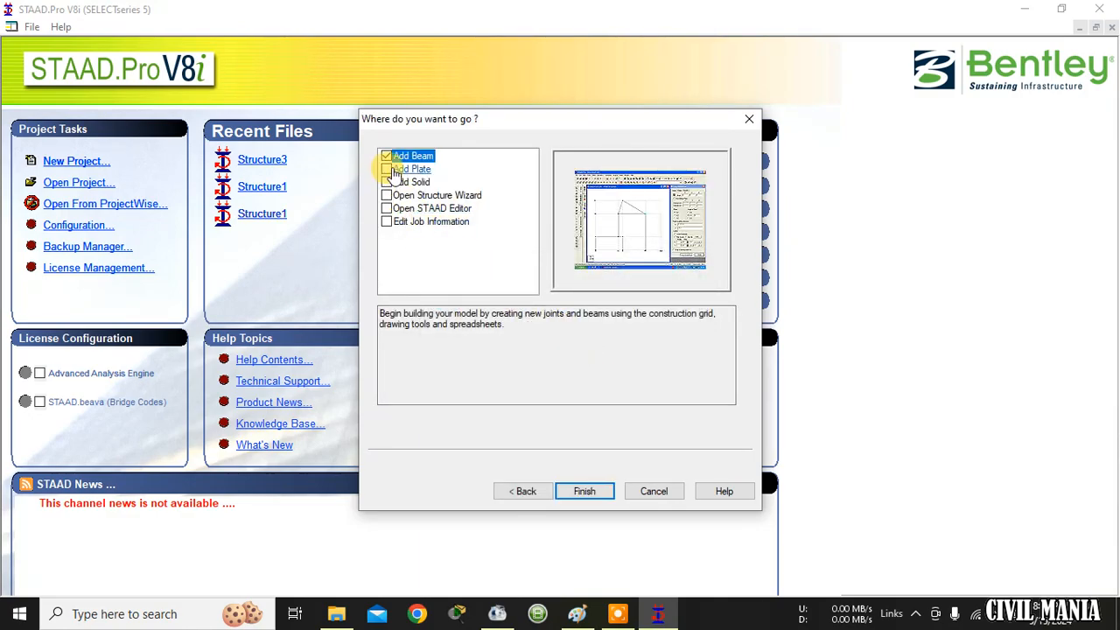
{"action": "left_click", "coordinate": [601, 496]}
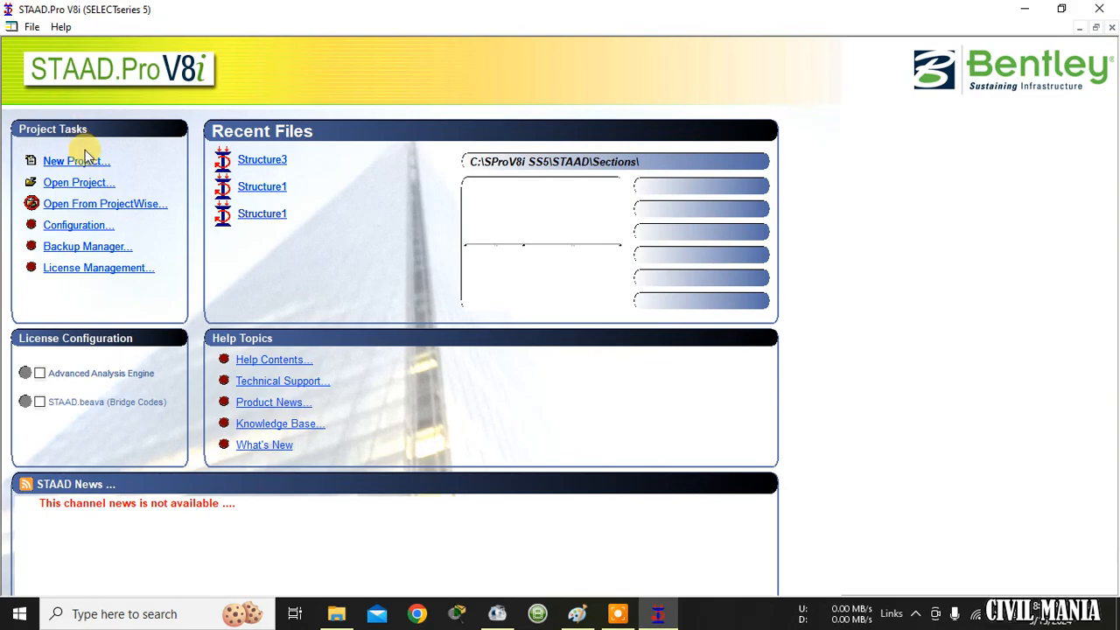
{"action": "left_click", "coordinate": [659, 608]}
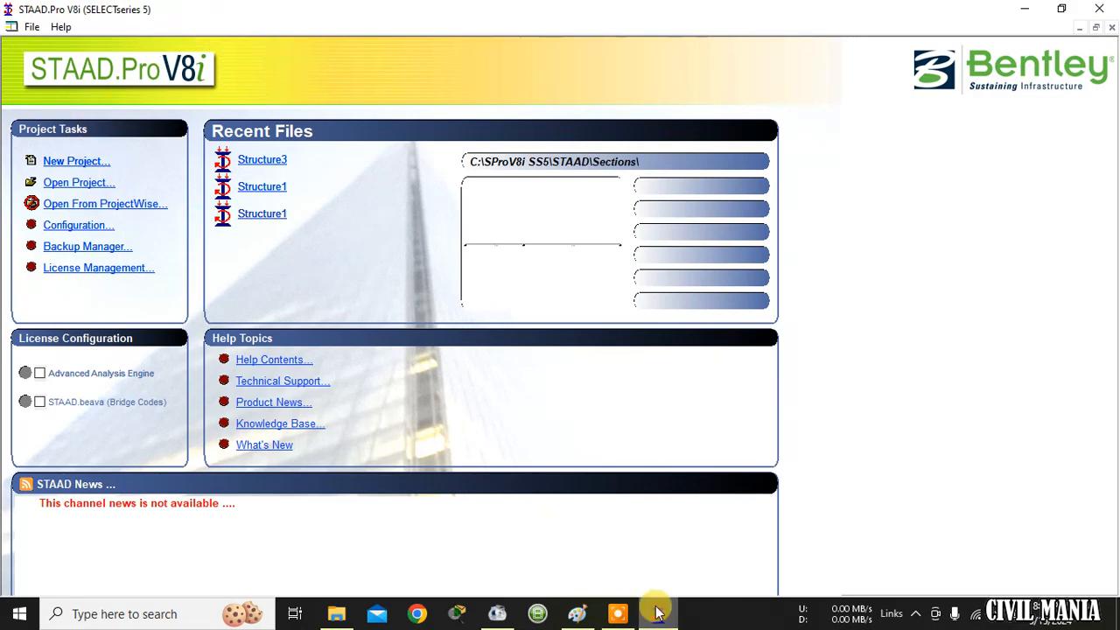
{"action": "left_click", "coordinate": [659, 616]}
{"action": "left_click", "coordinate": [658, 615]}
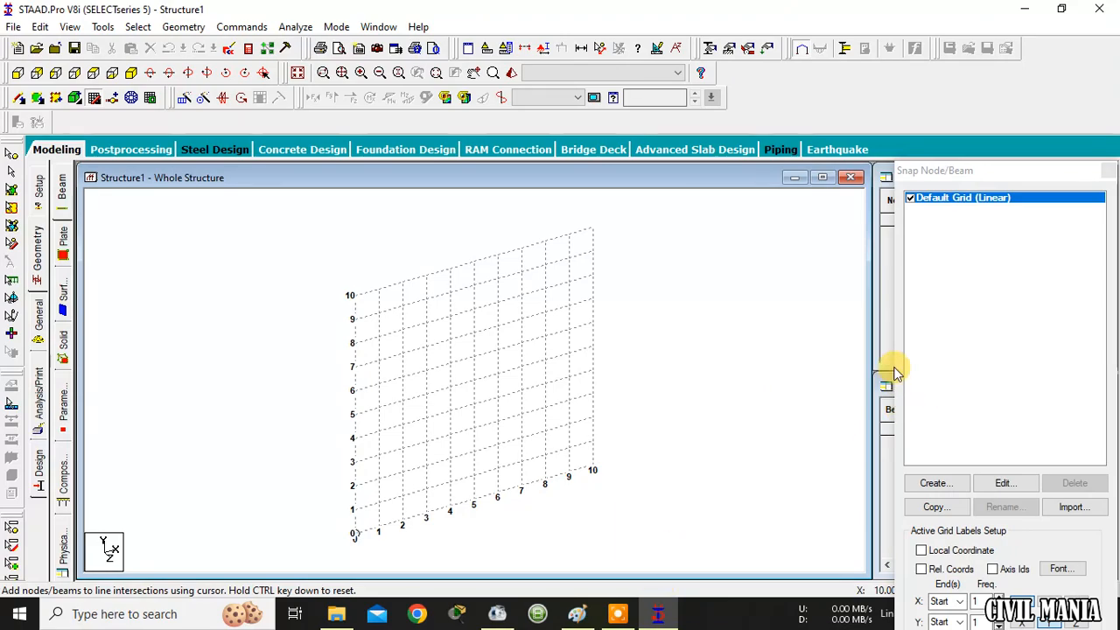
Close the Snap Node/Beam grid and run the Structure Wizard.
{"action": "left_click_drag", "start_coordinate": [955, 174], "coordinate": [930, 152]}
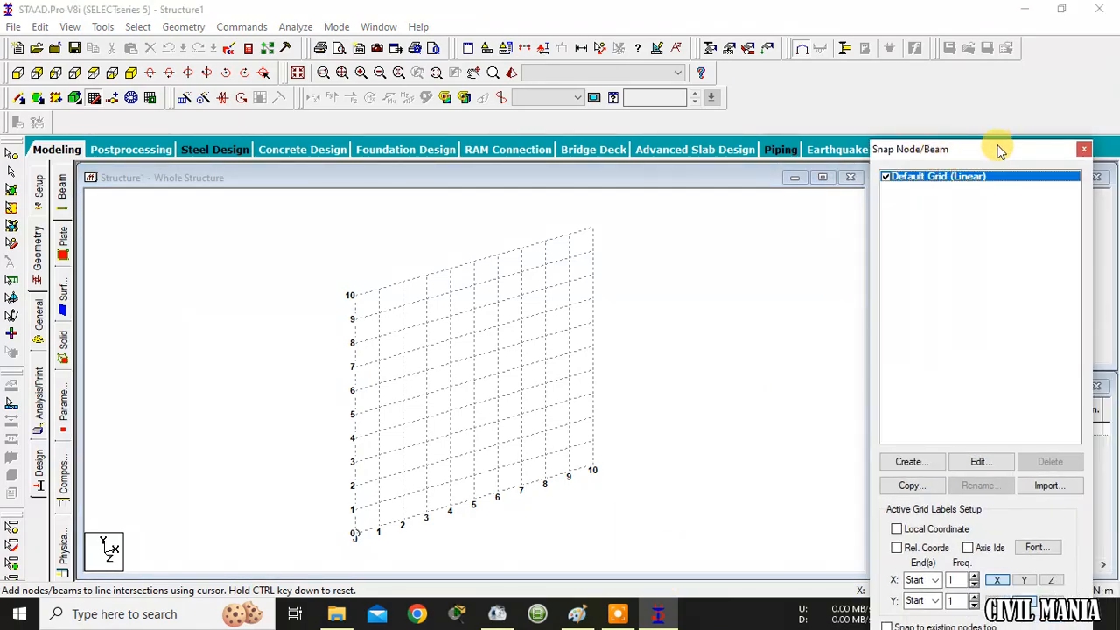
{"action": "left_click", "coordinate": [1083, 153]}
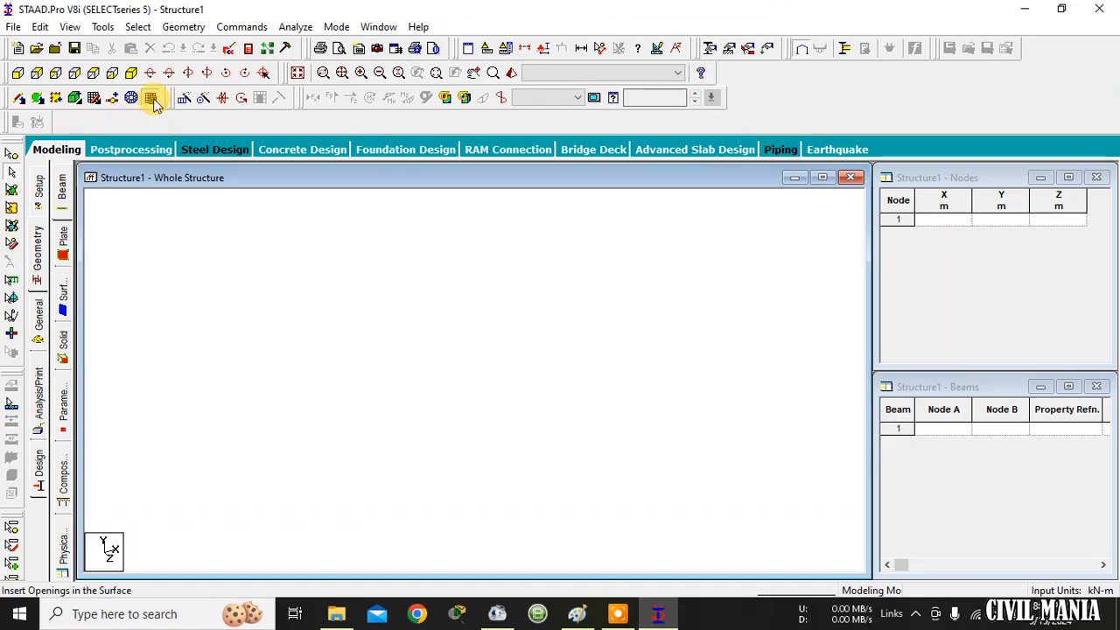
{"action": "left_click", "coordinate": [94, 100]}
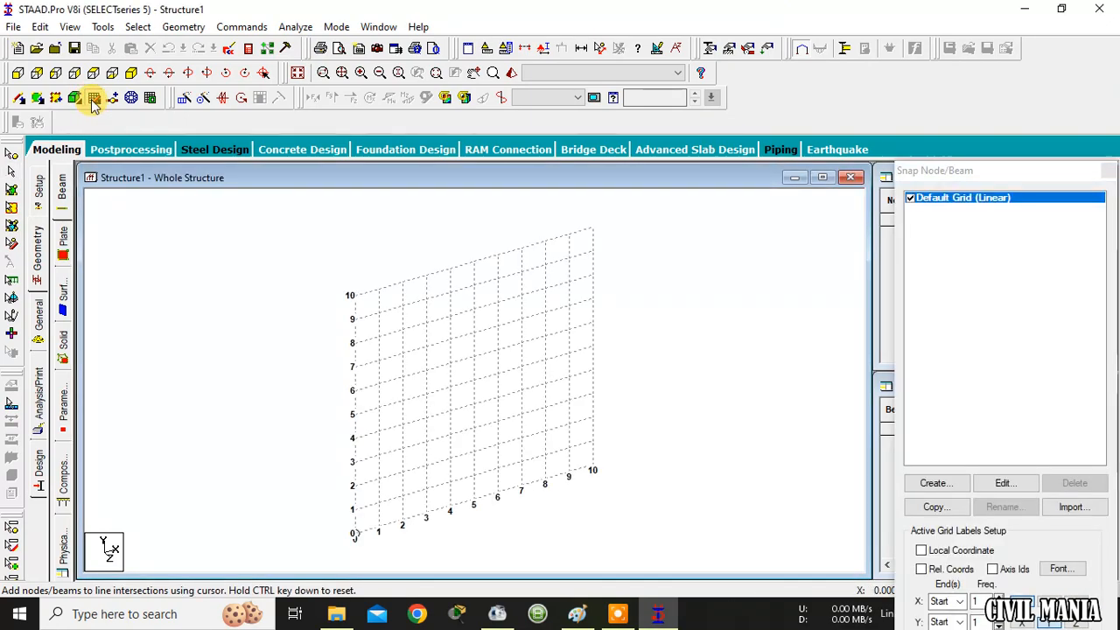
{"action": "left_click", "coordinate": [94, 101]}
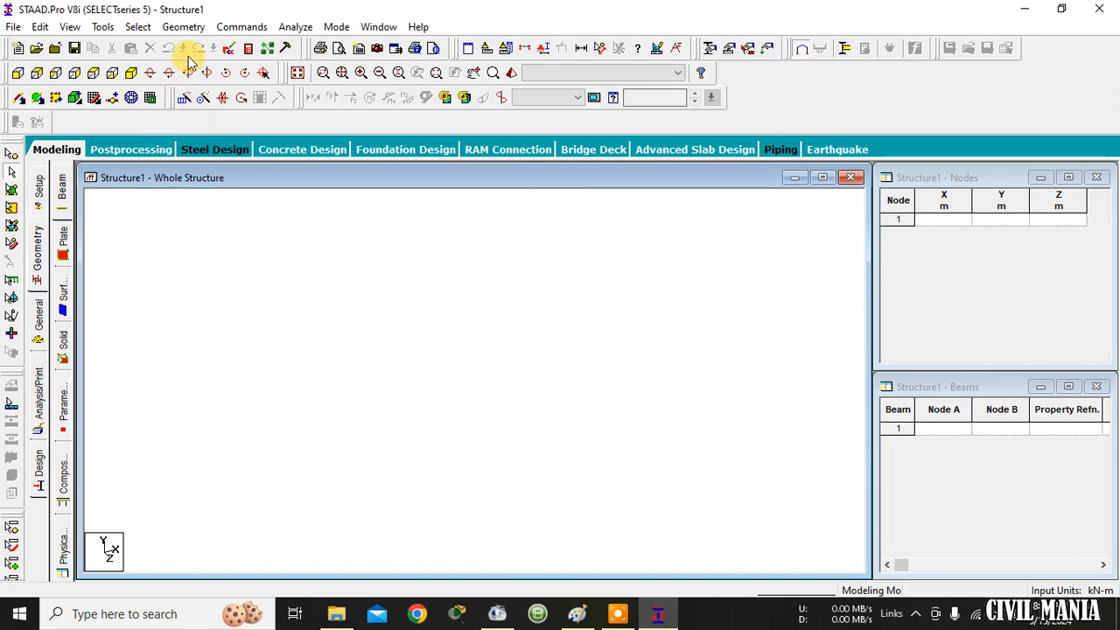
{"action": "left_click", "coordinate": [184, 27]}
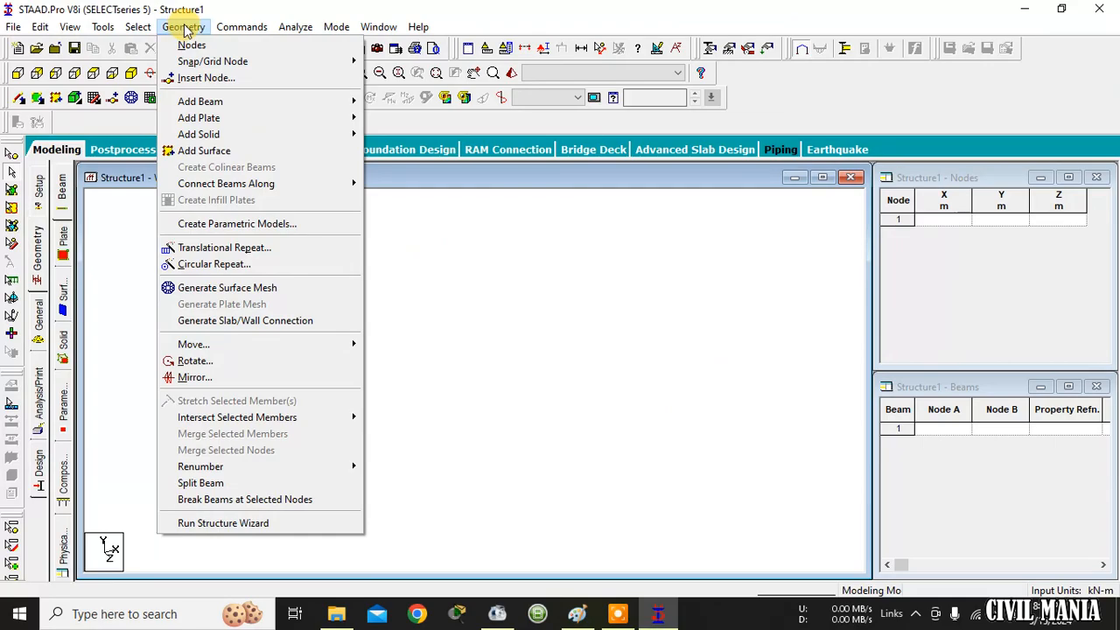
{"action": "left_click", "coordinate": [226, 524]}
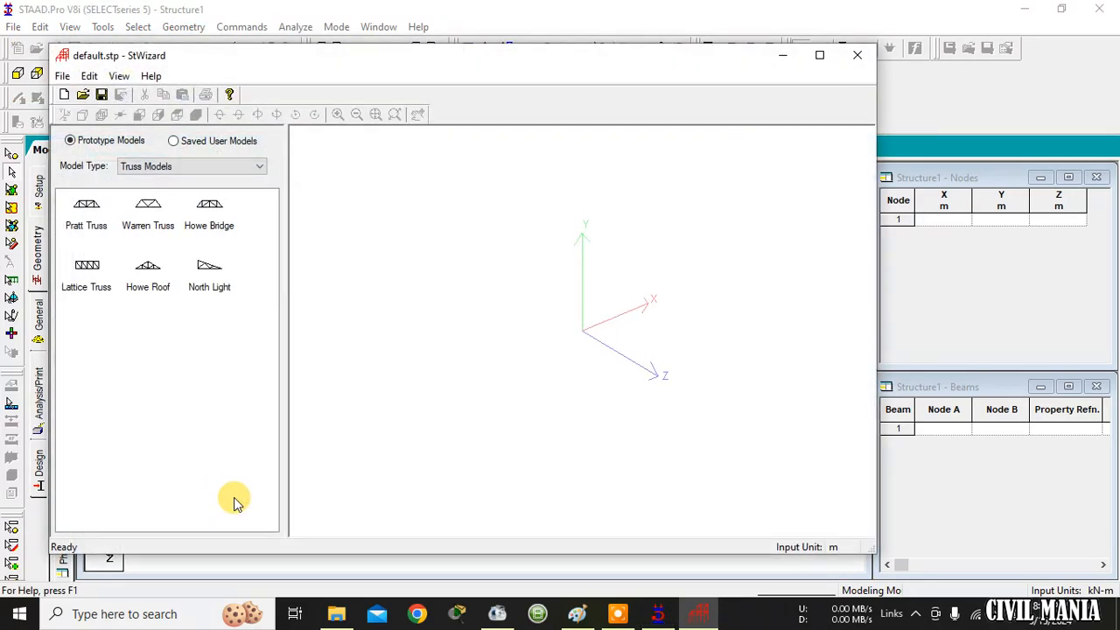
Examine the wizard's prototypes under Truss, Frame, Surface/Plate, Solid, Composite, Import CAD and VBA-Macro Models.
{"action": "left_click", "coordinate": [168, 168]}
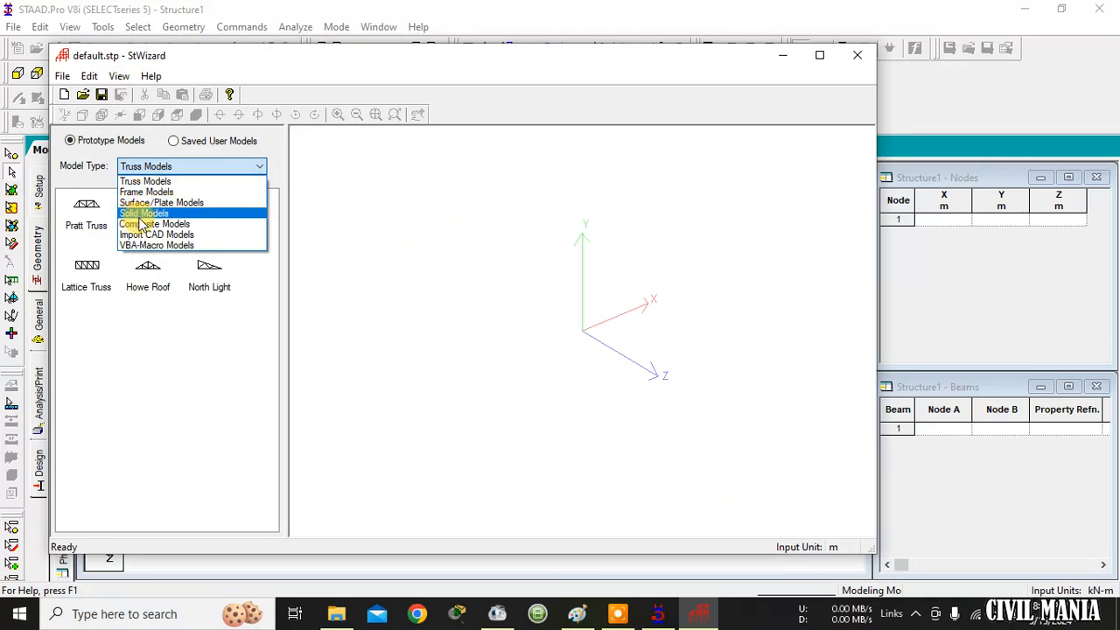
{"action": "left_click", "coordinate": [139, 181]}
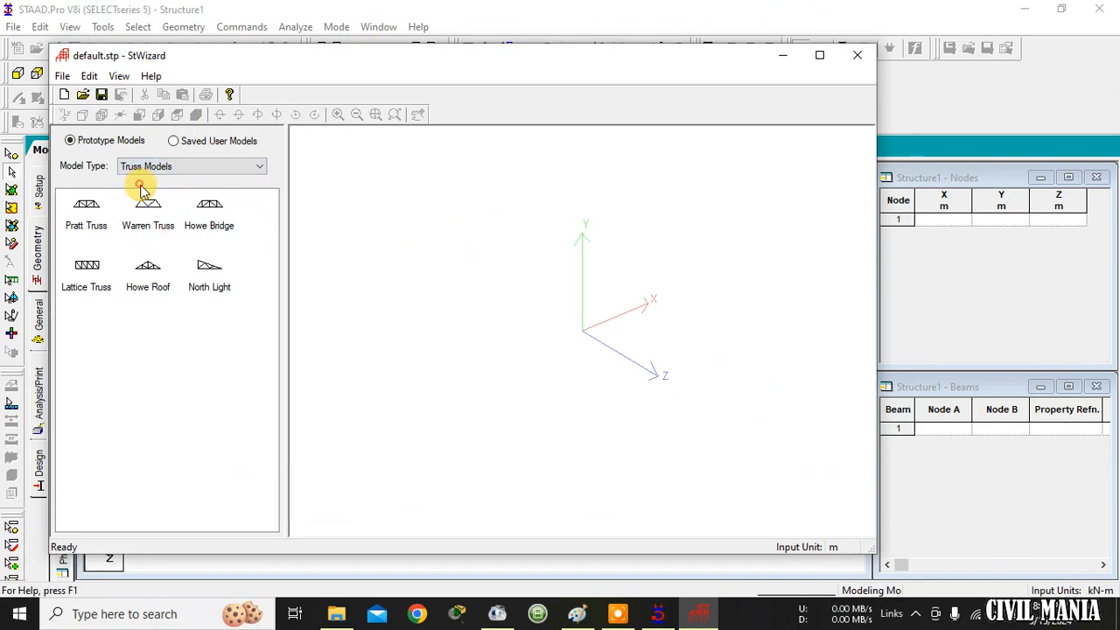
{"action": "left_click", "coordinate": [158, 165]}
{"action": "left_click", "coordinate": [159, 192]}
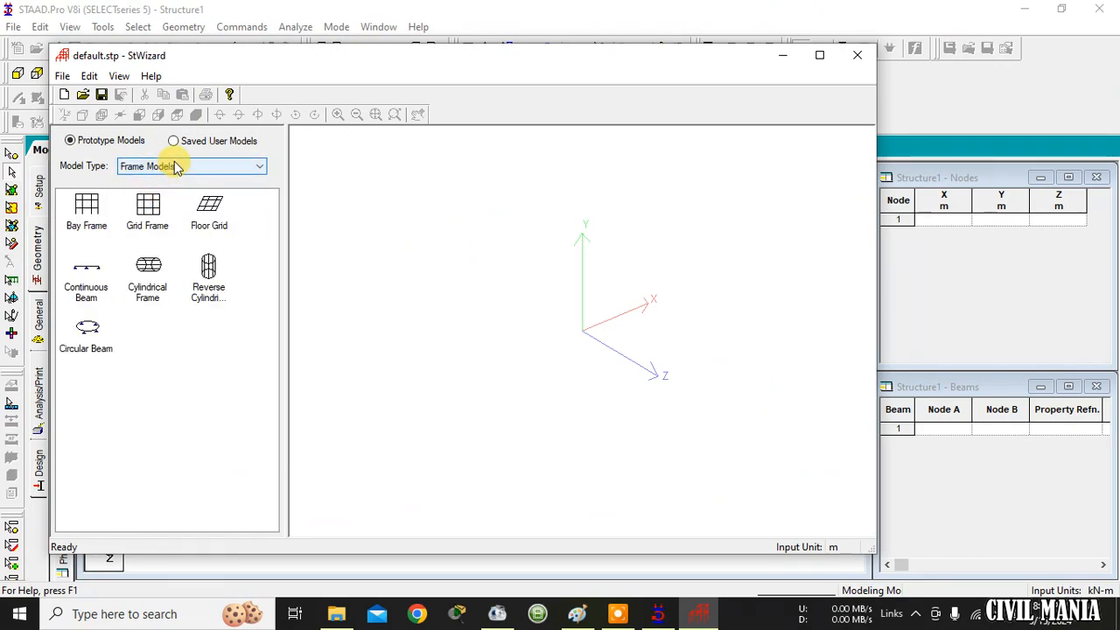
{"action": "left_click", "coordinate": [177, 166]}
{"action": "left_click", "coordinate": [168, 210]}
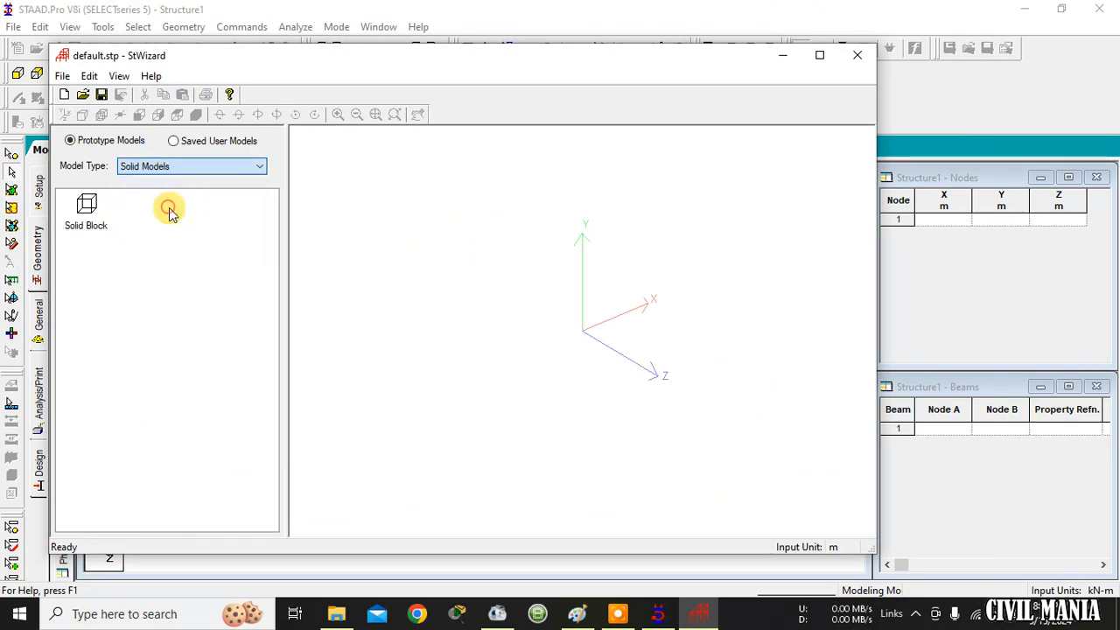
{"action": "left_click", "coordinate": [172, 171]}
{"action": "left_click", "coordinate": [157, 203]}
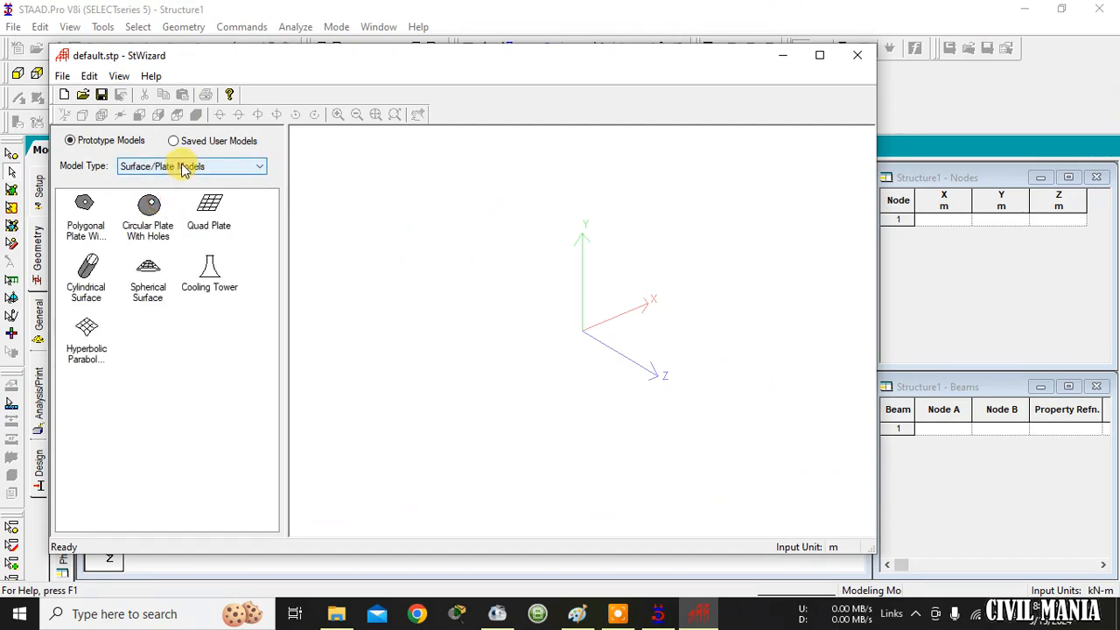
{"action": "left_click", "coordinate": [254, 165]}
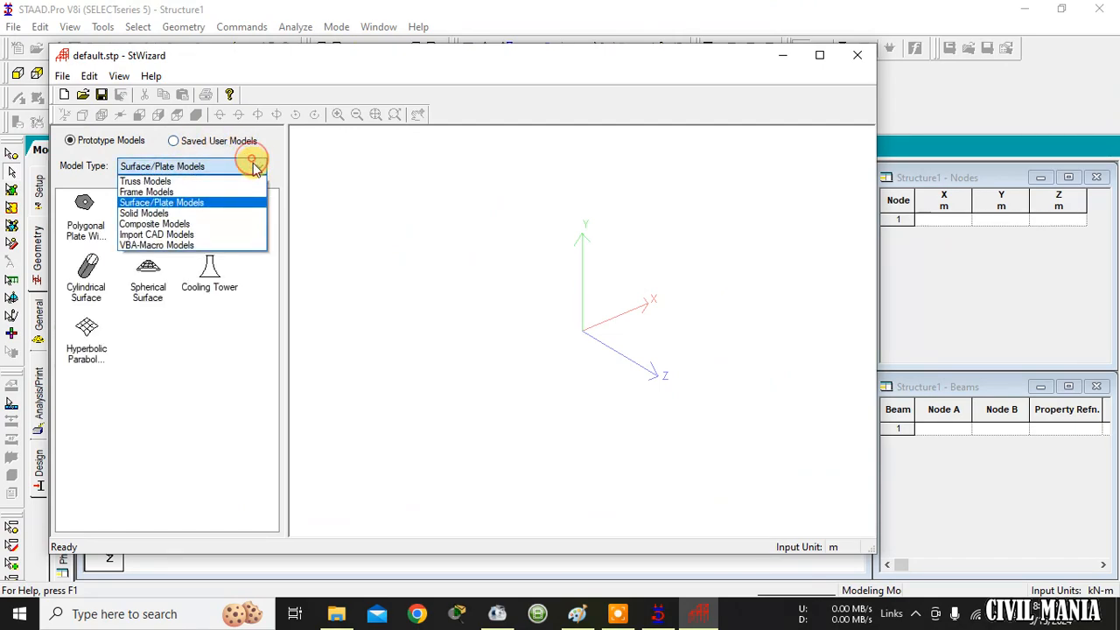
{"action": "left_click", "coordinate": [175, 212]}
{"action": "left_click", "coordinate": [226, 168]}
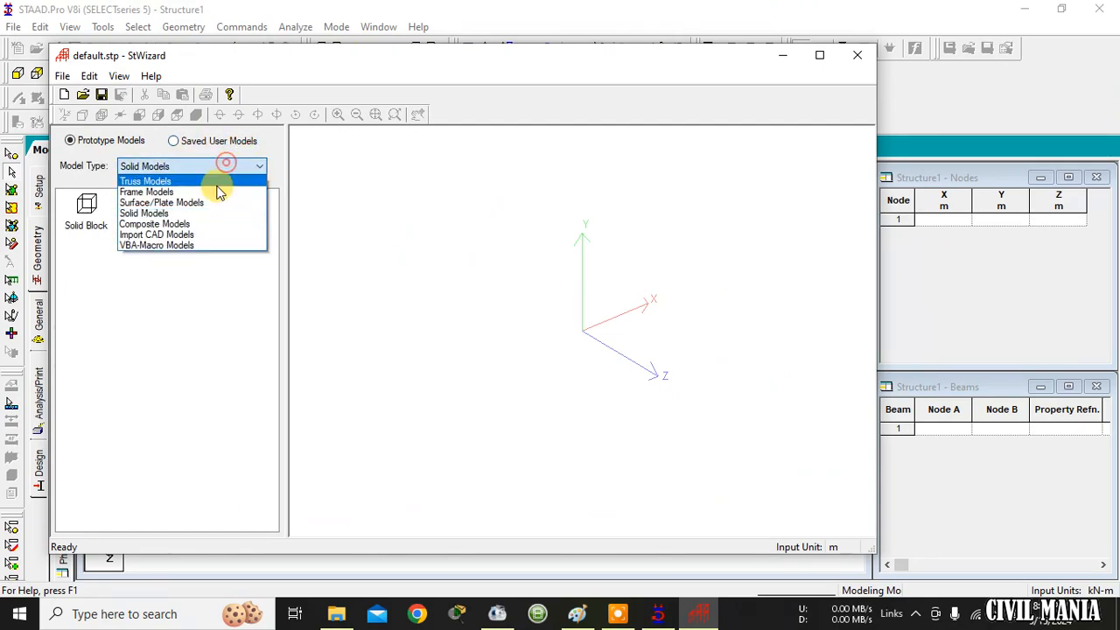
{"action": "left_click", "coordinate": [197, 225]}
{"action": "left_click", "coordinate": [217, 167]}
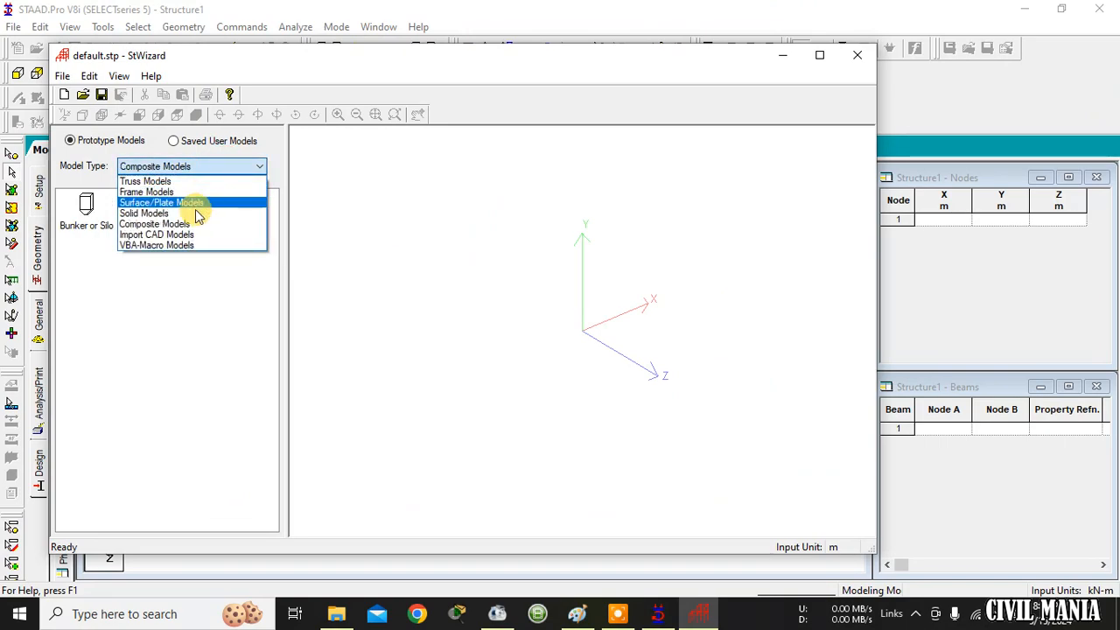
{"action": "left_click", "coordinate": [152, 236]}
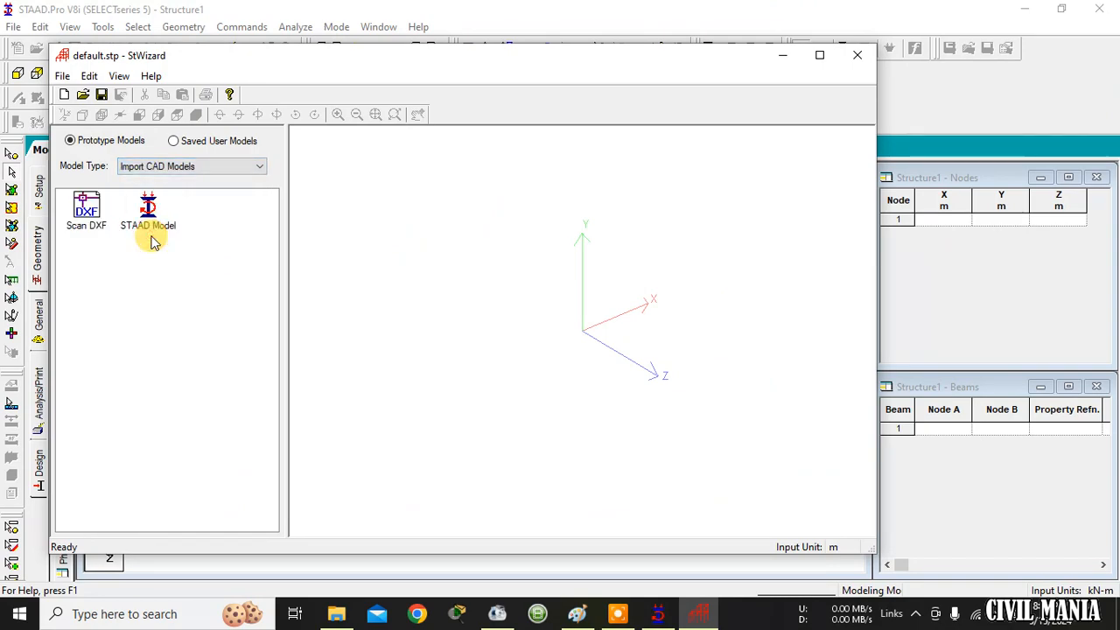
{"action": "left_click", "coordinate": [91, 226]}
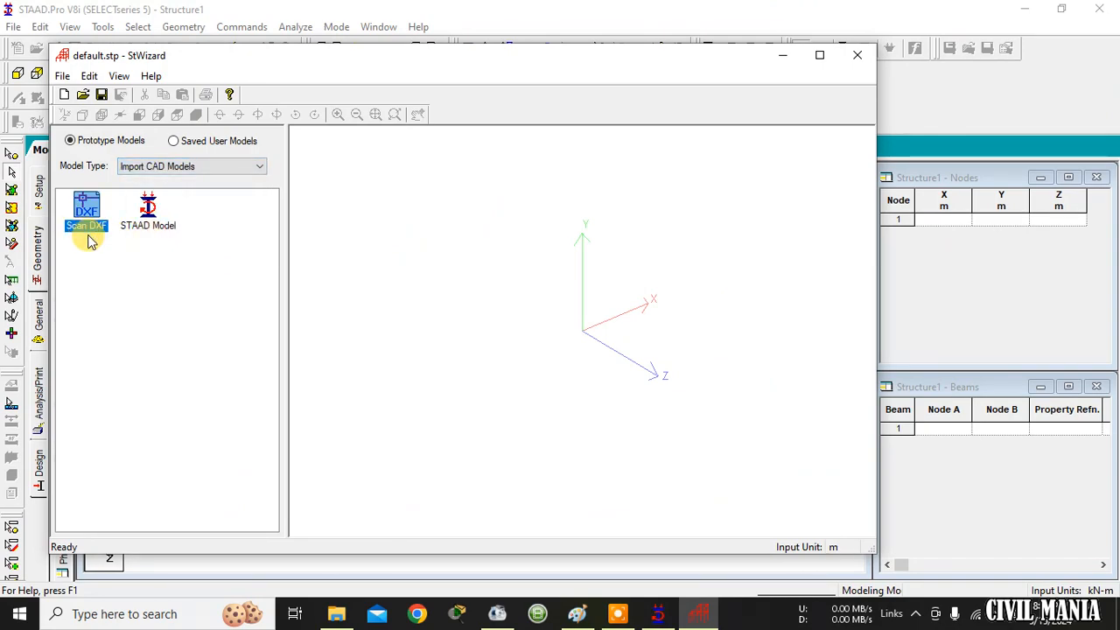
{"action": "left_click", "coordinate": [124, 244]}
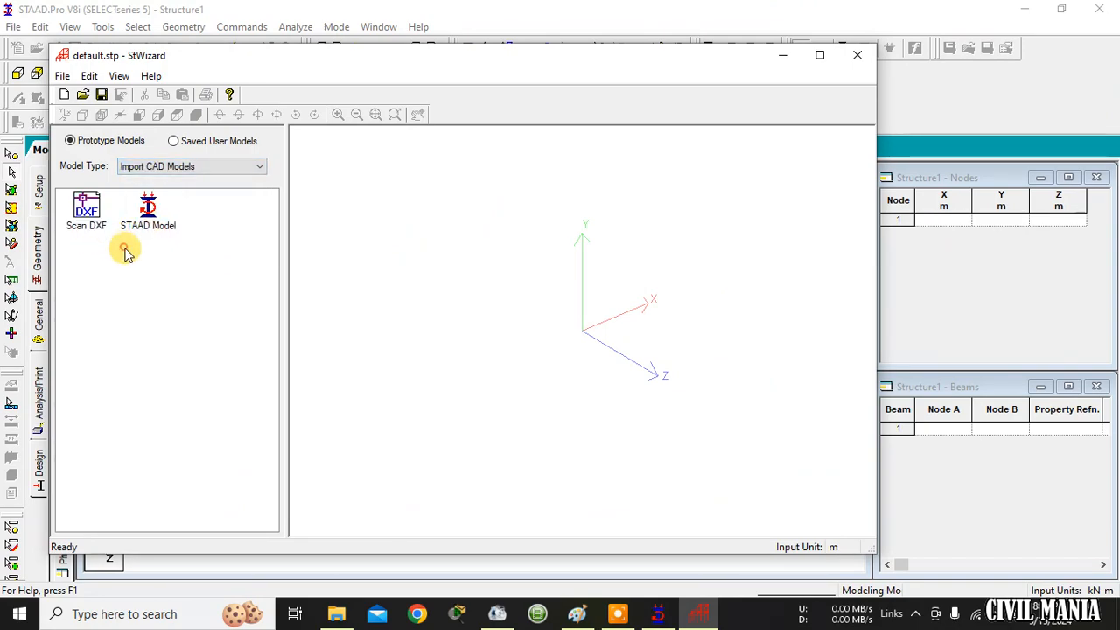
{"action": "left_click", "coordinate": [214, 168]}
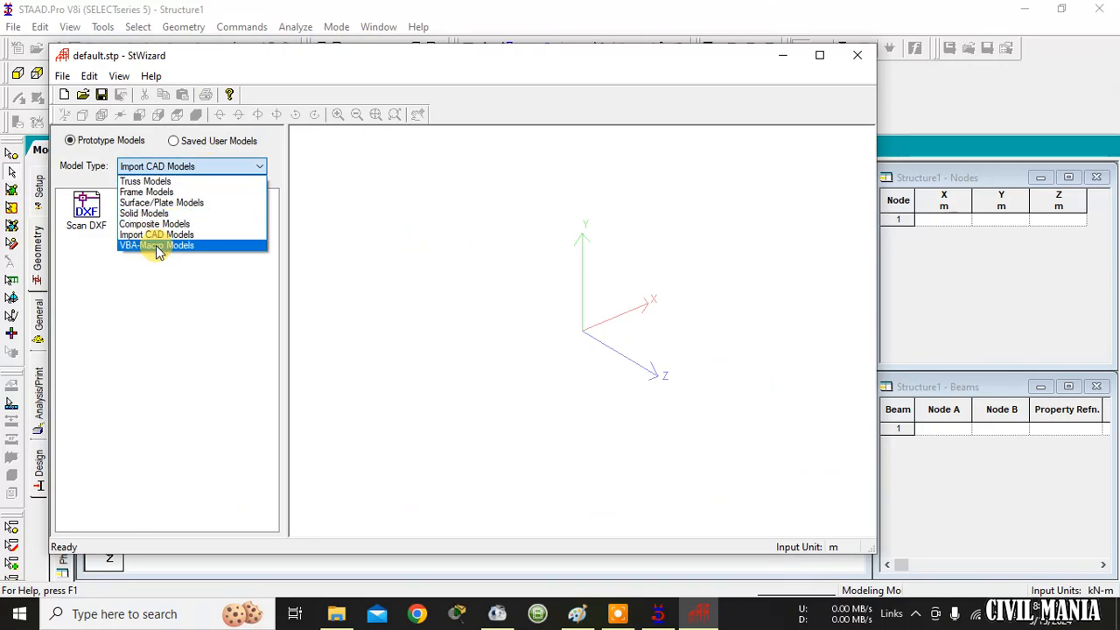
{"action": "left_click", "coordinate": [160, 250]}
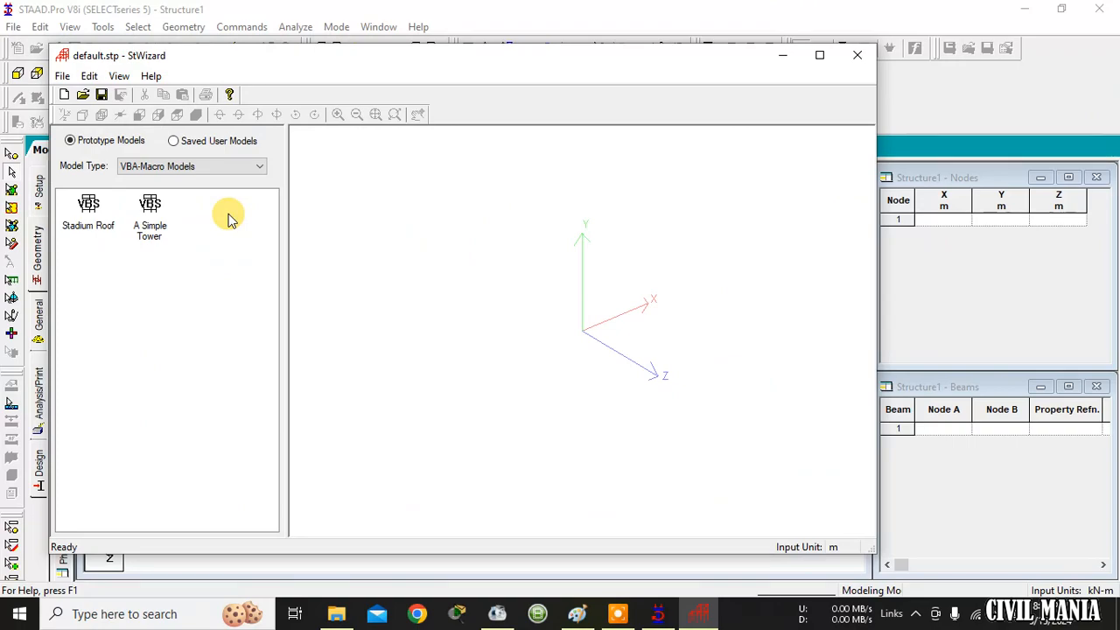
Choose the Bay Frame prototype from Frame Models and open its parameters.
{"action": "left_click", "coordinate": [243, 168]}
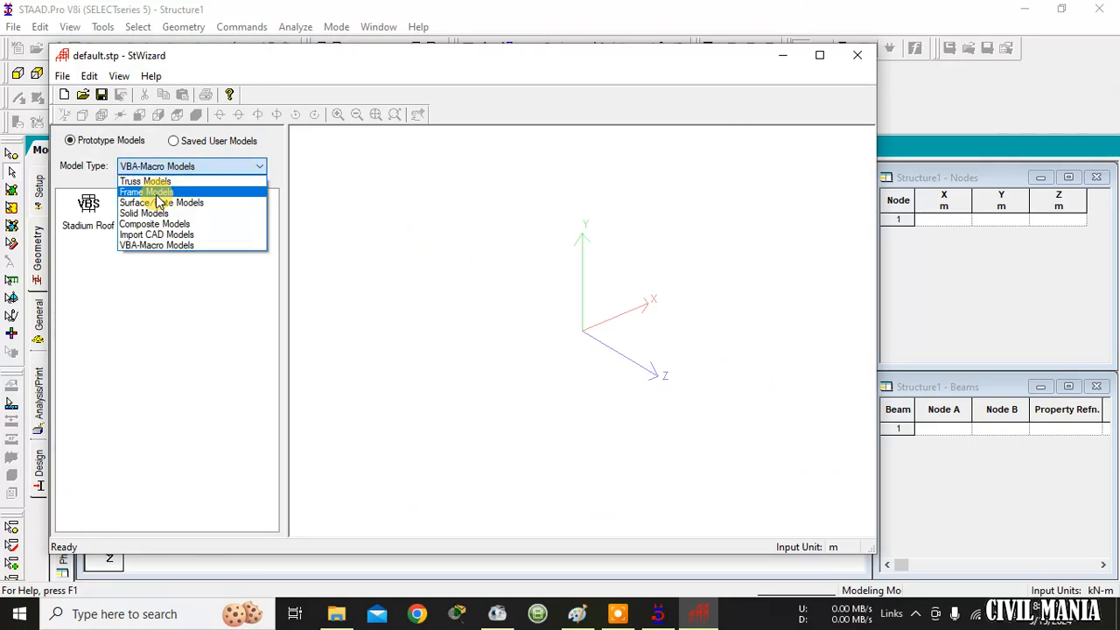
{"action": "left_click", "coordinate": [157, 195]}
{"action": "left_click", "coordinate": [103, 218]}
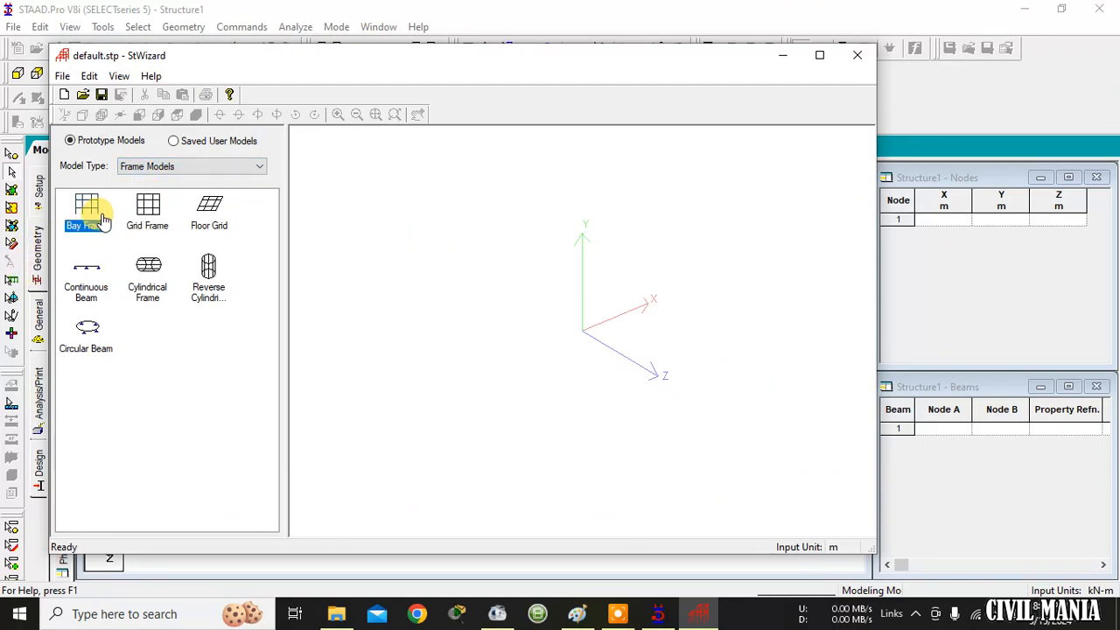
{"action": "double_click", "coordinate": [103, 219]}
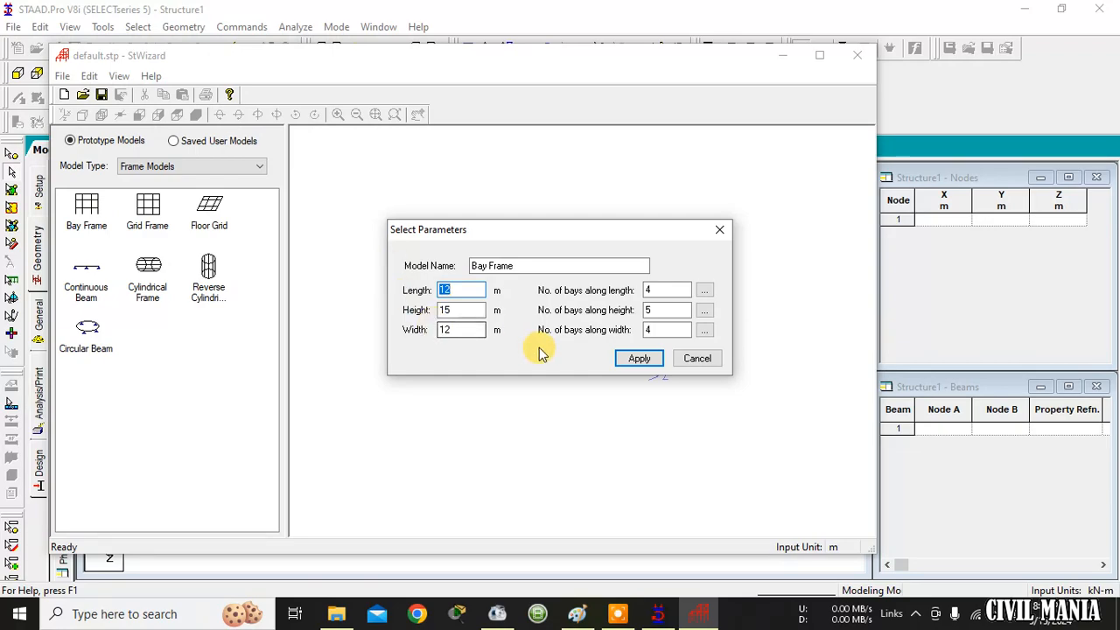
Set the bay frame's length to 60 m.
{"action": "left_click", "coordinate": [463, 293]}
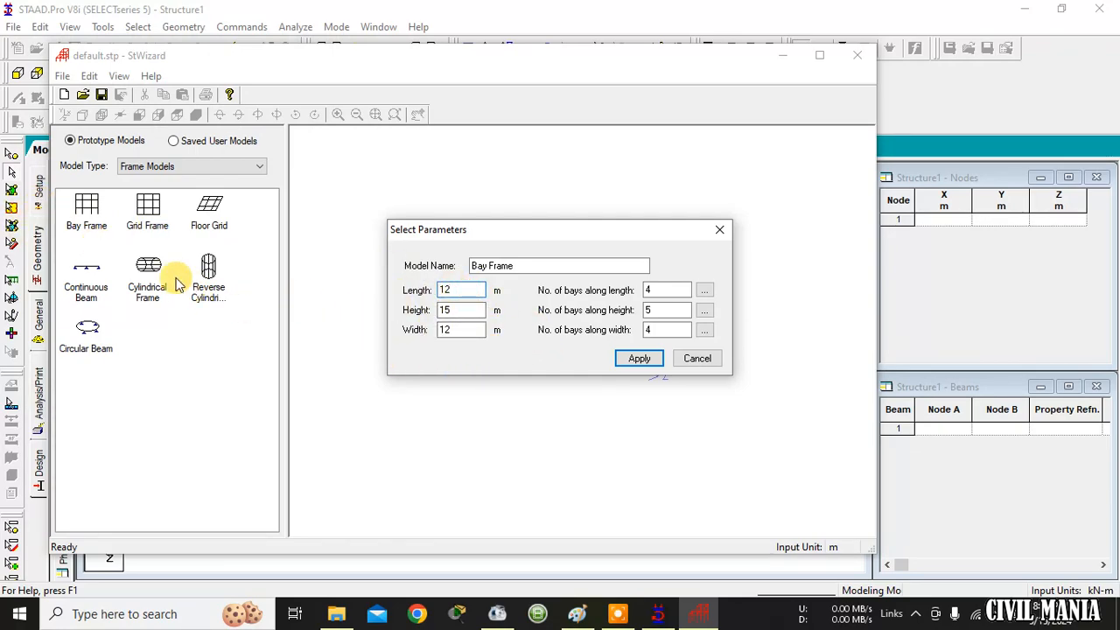
{"action": "double_click", "coordinate": [455, 289]}
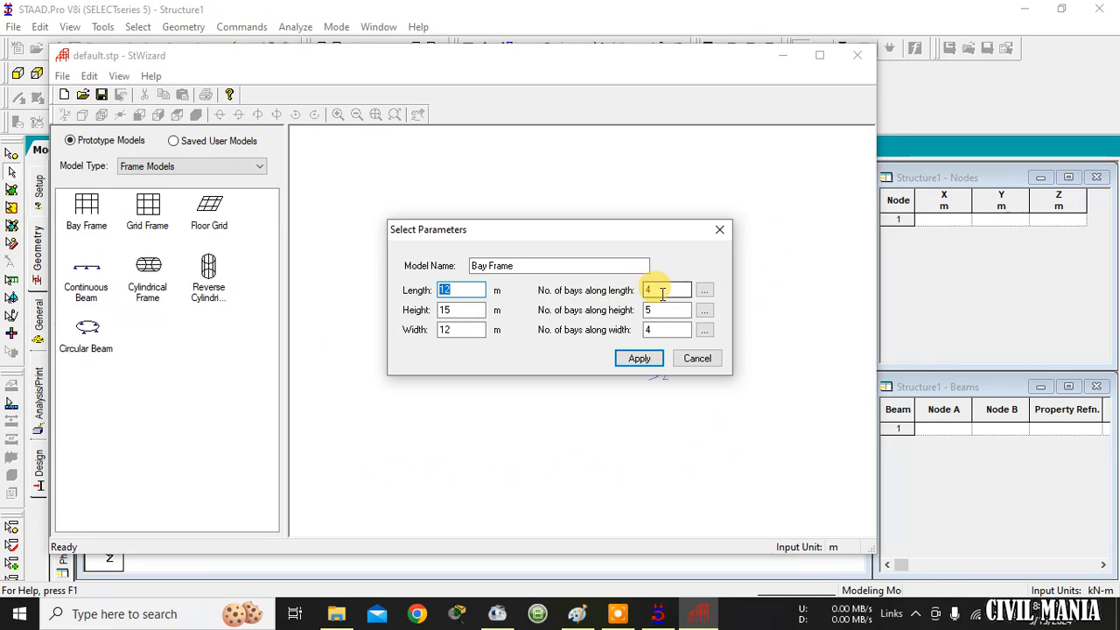
{"action": "left_click_drag", "start_coordinate": [661, 291], "coordinate": [635, 287]}
{"action": "left_click_drag", "start_coordinate": [461, 287], "coordinate": [433, 282]}
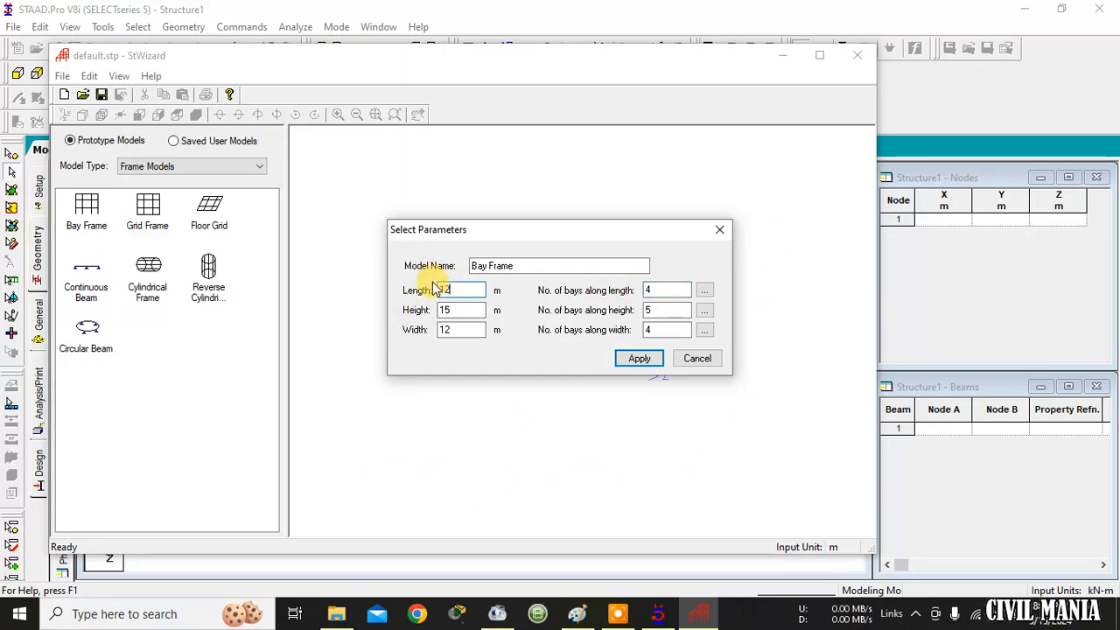
{"action": "key", "text": "BackSpace"}
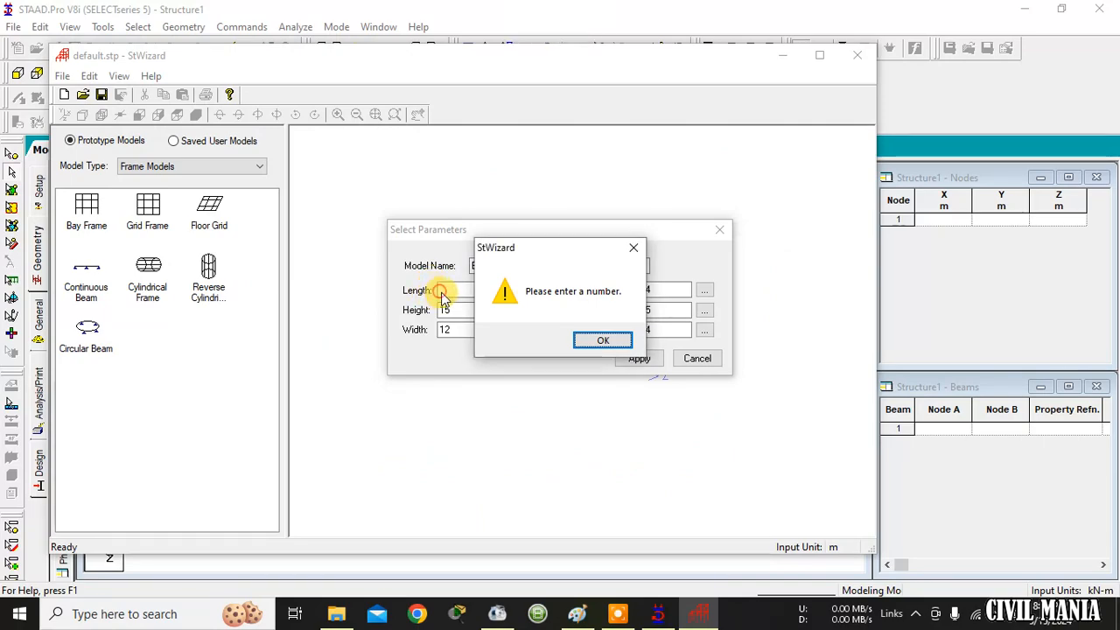
{"action": "left_click", "coordinate": [602, 341]}
{"action": "type", "text": "60"}
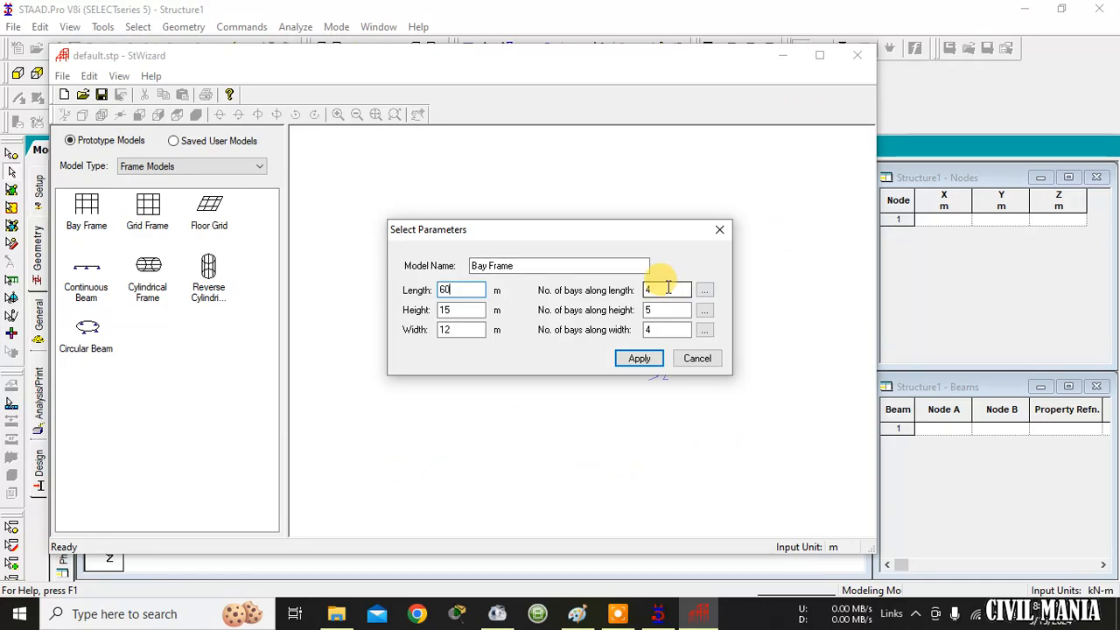
Set the bay frame's number of bays along the length to 5.
{"action": "left_click", "coordinate": [650, 329]}
{"action": "type", "text": "4"}
{"action": "double_click", "coordinate": [645, 291]}
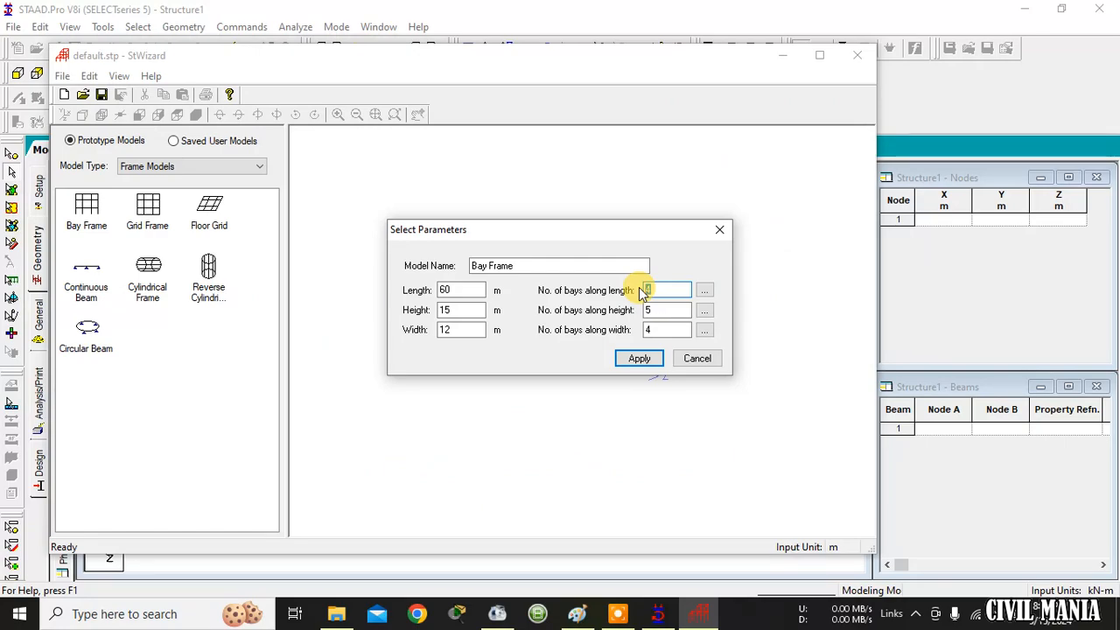
{"action": "type", "text": "5"}
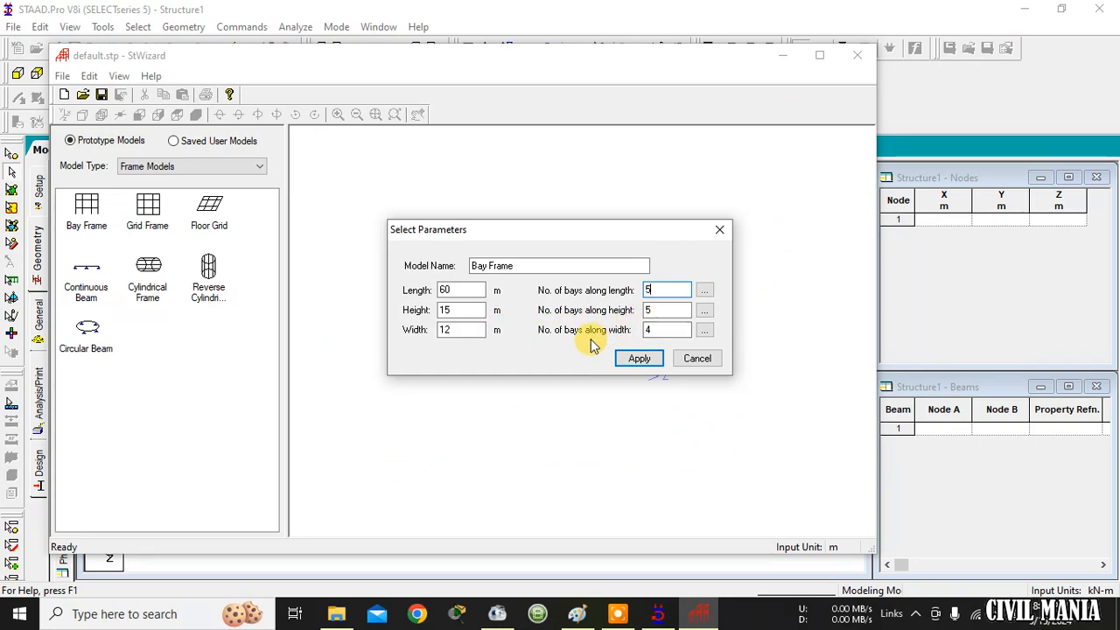
Set the bay frame's number of bays along the height to 4 and its height to 12 m.
{"action": "left_click_drag", "start_coordinate": [461, 309], "coordinate": [435, 317]}
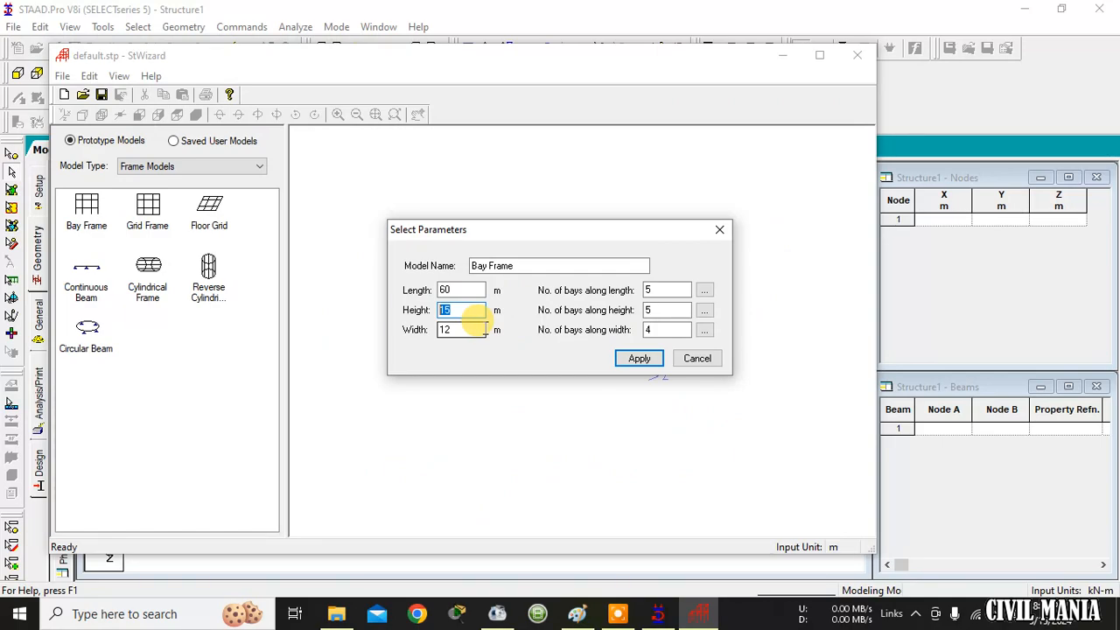
{"action": "left_click", "coordinate": [652, 309]}
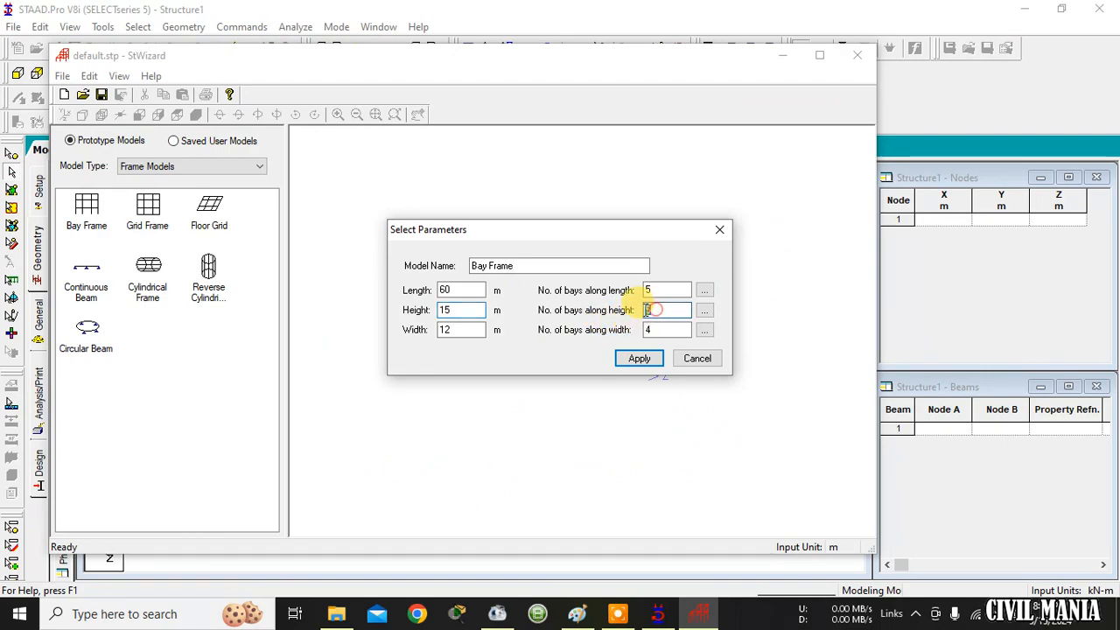
{"action": "double_click", "coordinate": [648, 311]}
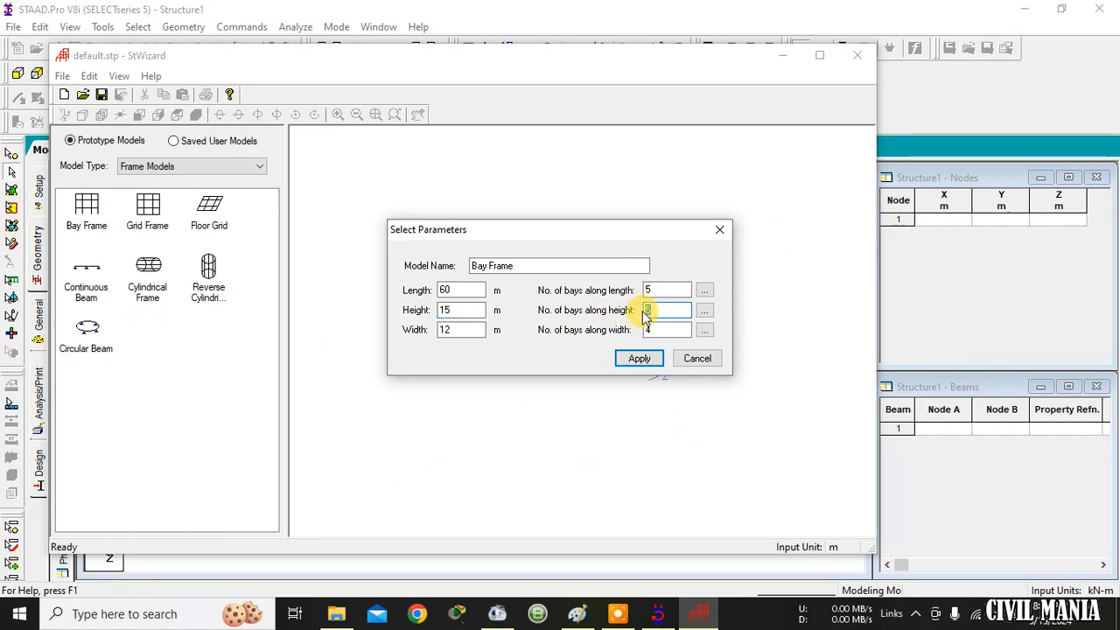
{"action": "type", "text": "4"}
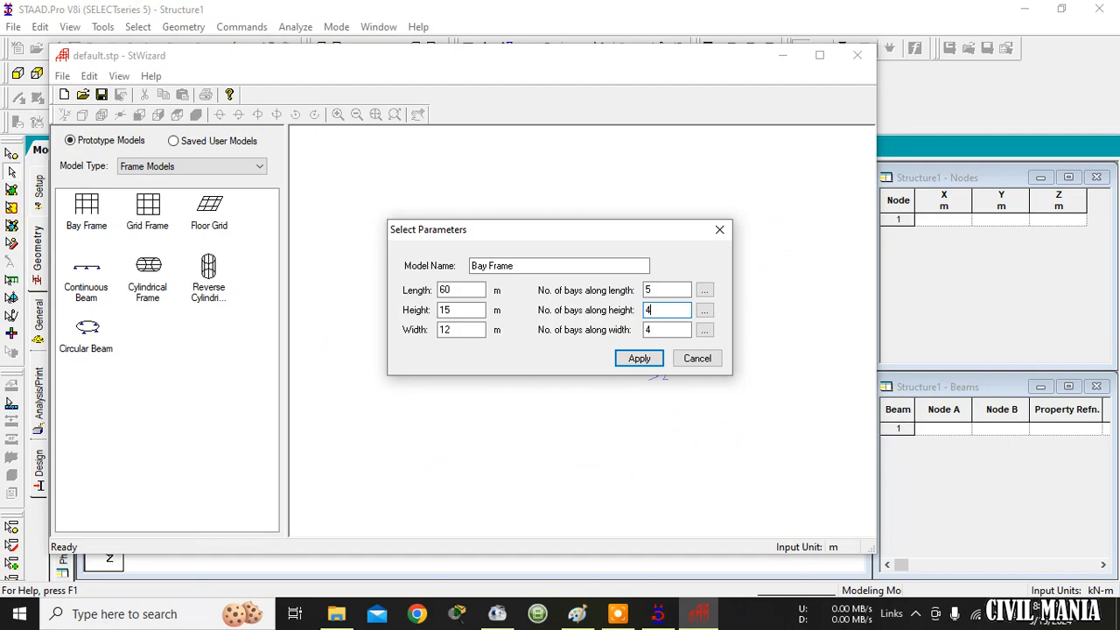
{"action": "left_click_drag", "start_coordinate": [467, 312], "coordinate": [409, 312]}
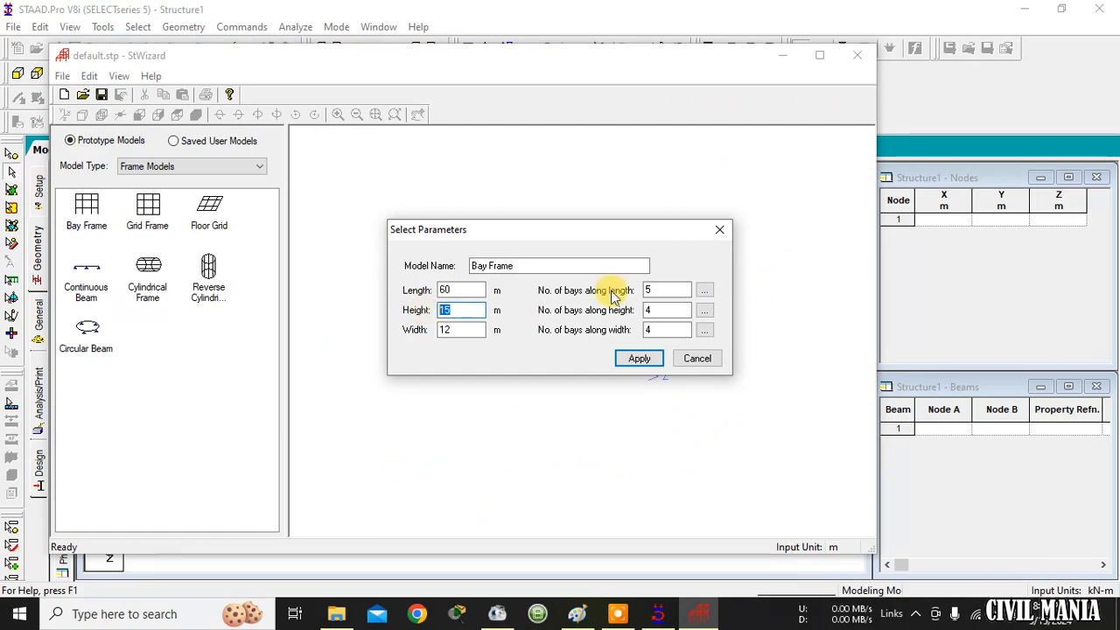
{"action": "type", "text": "12"}
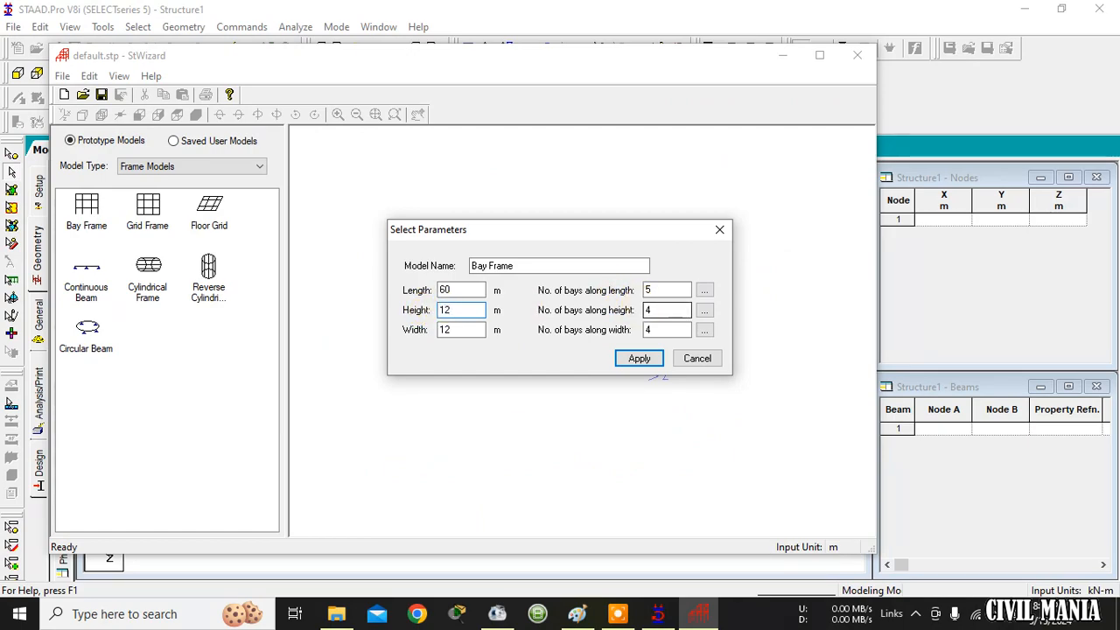
Set the width to 50 m with 5 bays along the width, and generate the bay frame to inspect it in 3D.
{"action": "left_click_drag", "start_coordinate": [463, 329], "coordinate": [442, 329]}
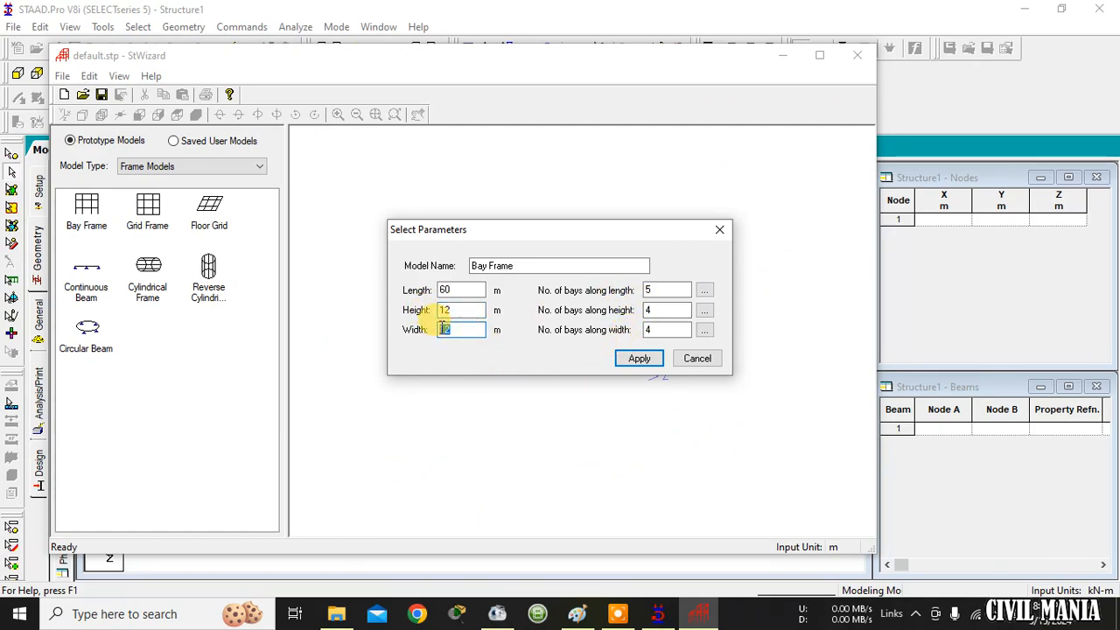
{"action": "type", "text": "50"}
{"action": "left_click_drag", "start_coordinate": [672, 329], "coordinate": [623, 331]}
{"action": "type", "text": "5"}
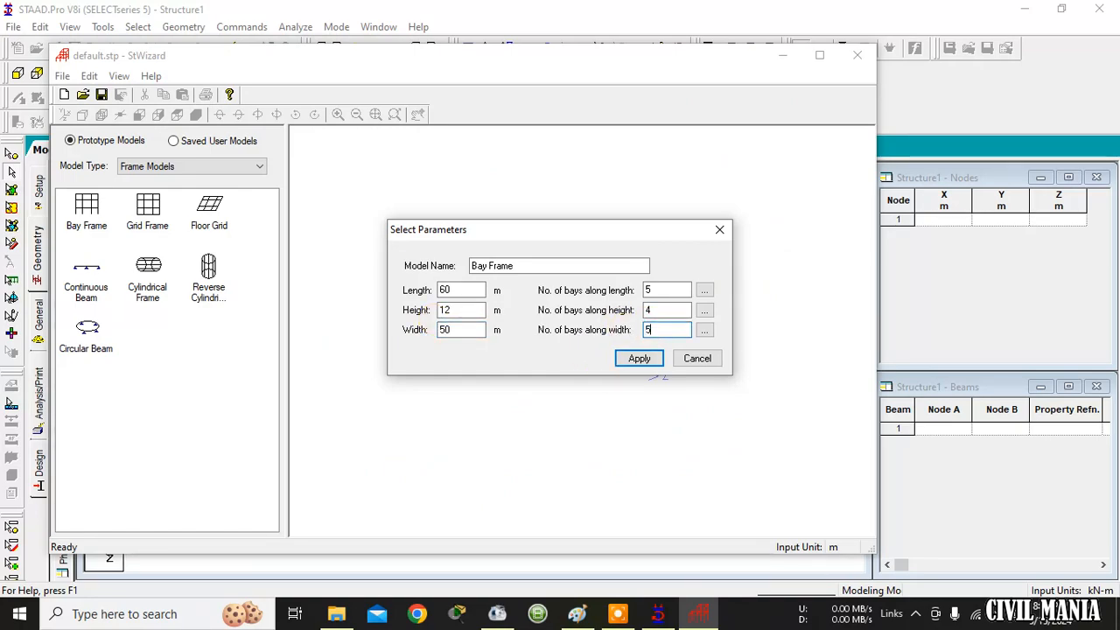
{"action": "left_click", "coordinate": [641, 359]}
{"action": "left_click_drag", "start_coordinate": [627, 395], "coordinate": [523, 452]}
{"action": "left_click_drag", "start_coordinate": [454, 392], "coordinate": [467, 438]}
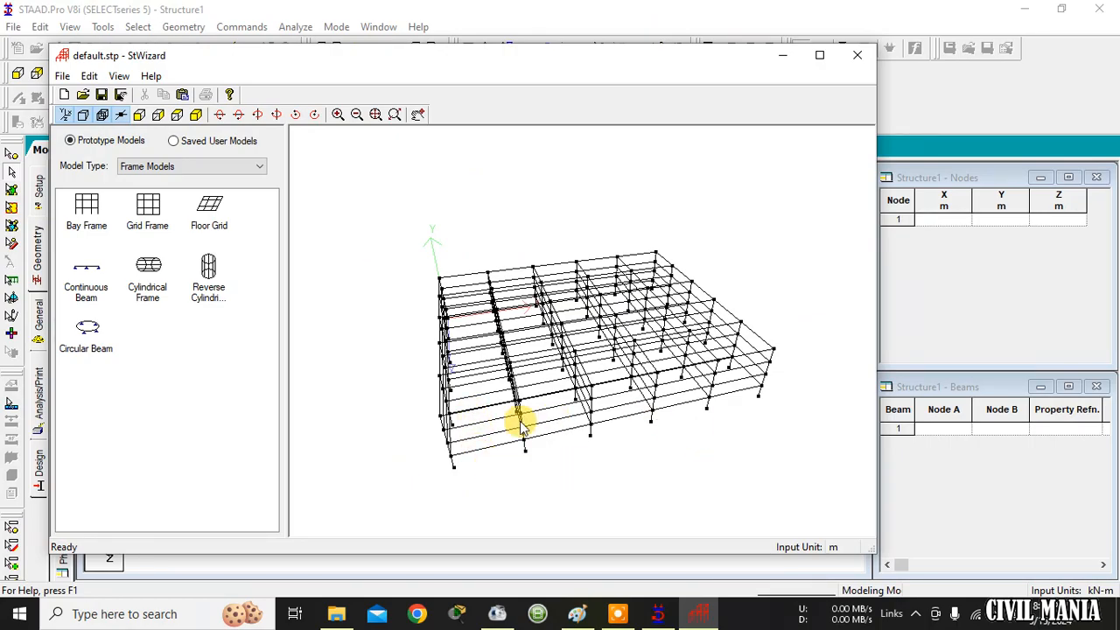
{"action": "left_click_drag", "start_coordinate": [615, 419], "coordinate": [549, 350]}
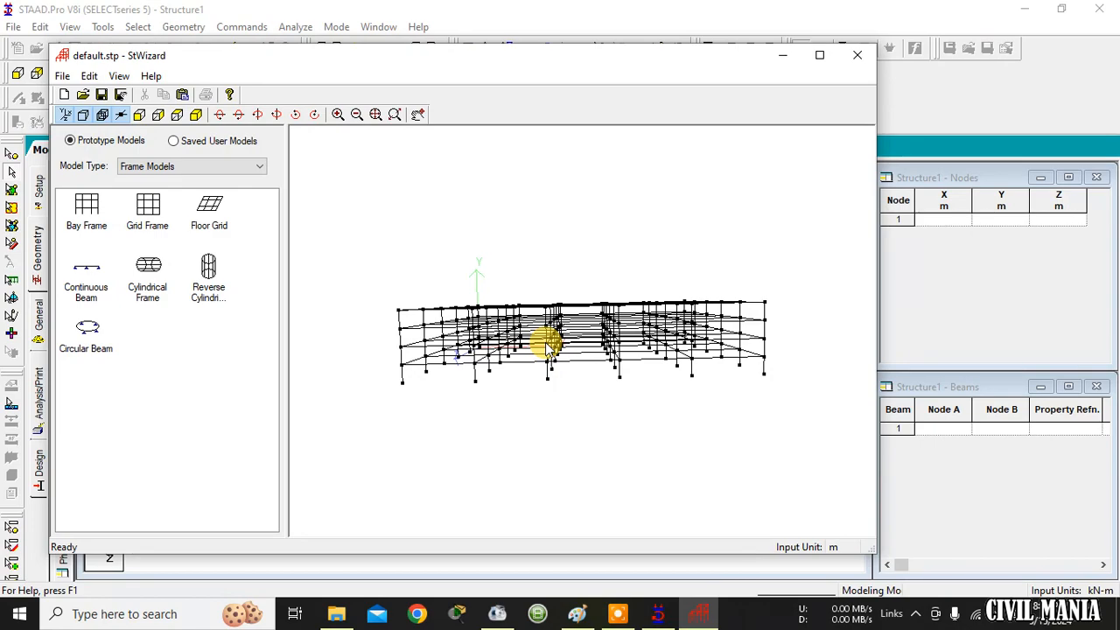
{"action": "left_click", "coordinate": [89, 77]}
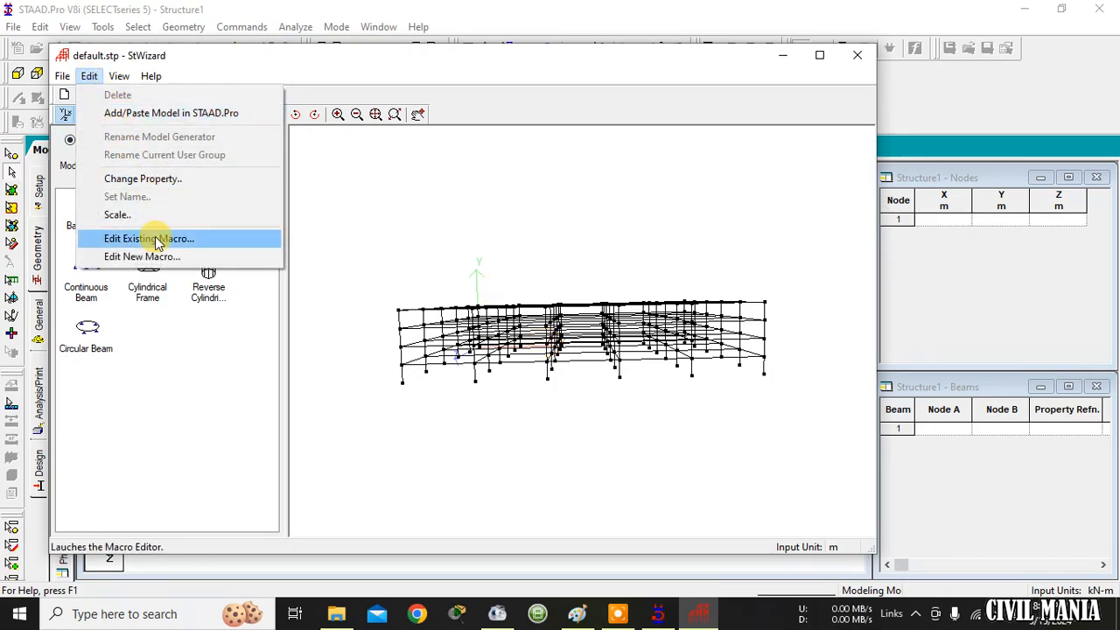
{"action": "left_click", "coordinate": [602, 206]}
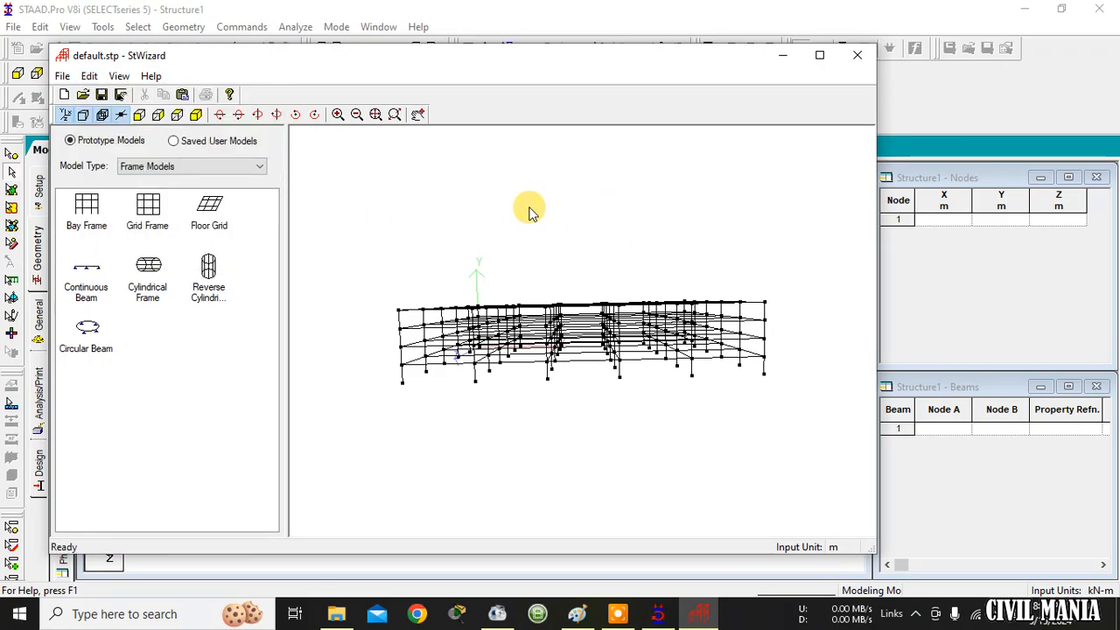
{"action": "double_click", "coordinate": [550, 337]}
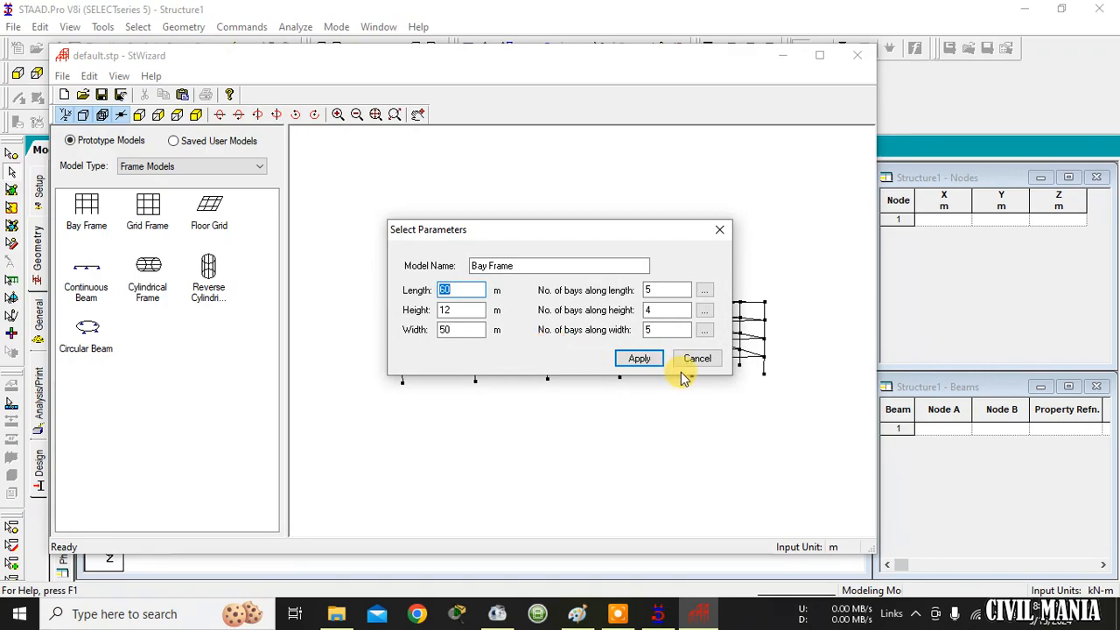
{"action": "left_click", "coordinate": [691, 359]}
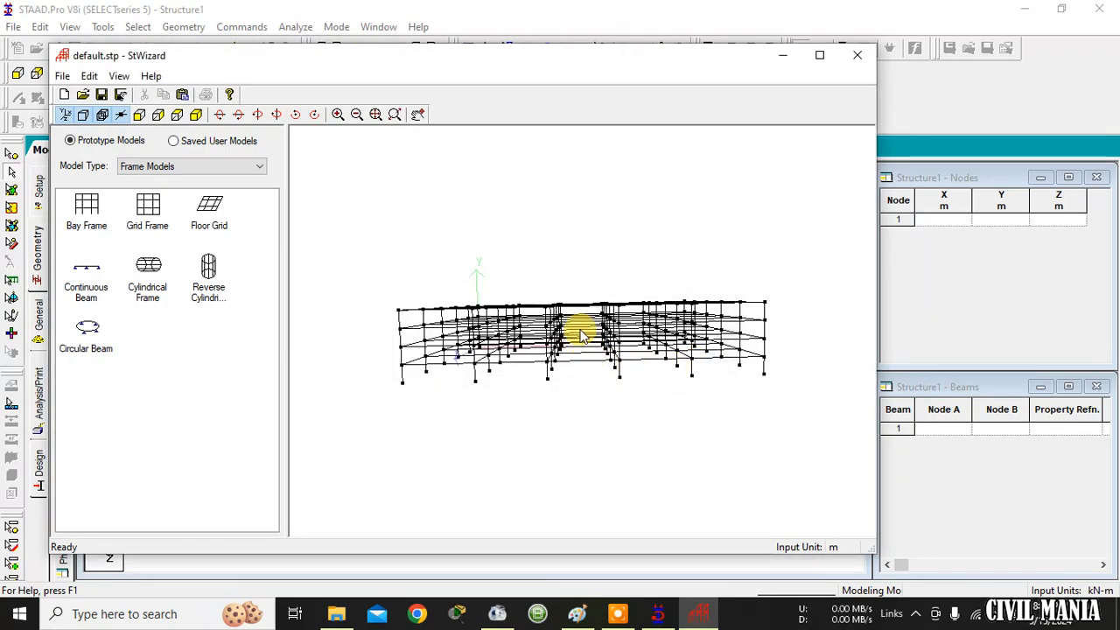
{"action": "double_click", "coordinate": [582, 335]}
{"action": "left_click", "coordinate": [695, 357]}
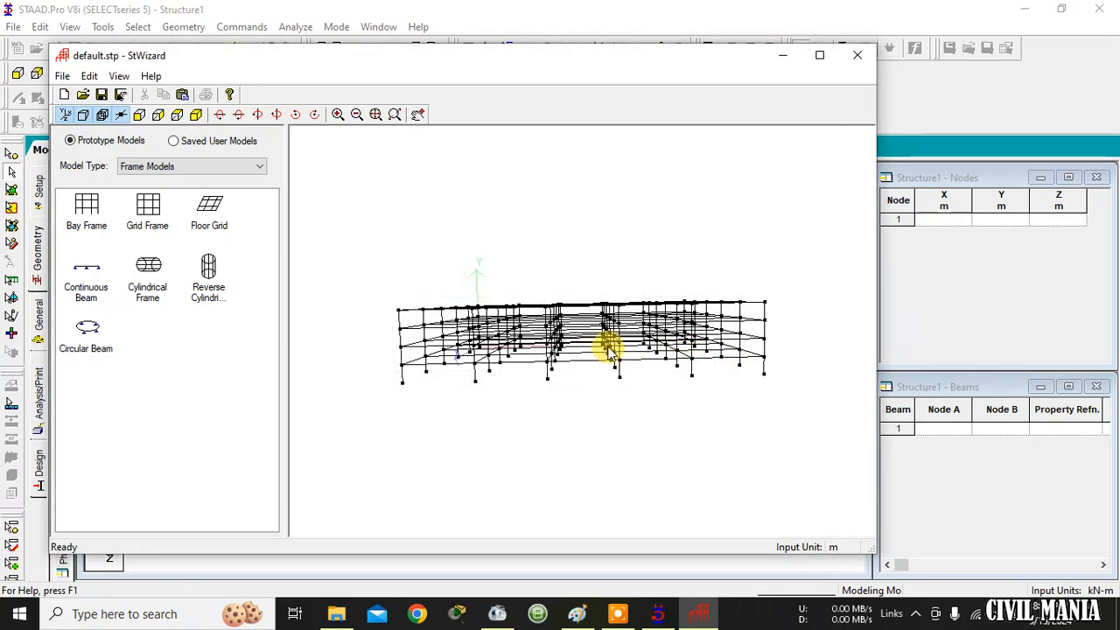
Reopen the generated frame's parameters and set its length to 12 m with 3 bays along the length.
{"action": "double_click", "coordinate": [610, 350]}
{"action": "left_click_drag", "start_coordinate": [575, 230], "coordinate": [586, 102]}
{"action": "left_click_drag", "start_coordinate": [470, 161], "coordinate": [422, 164]}
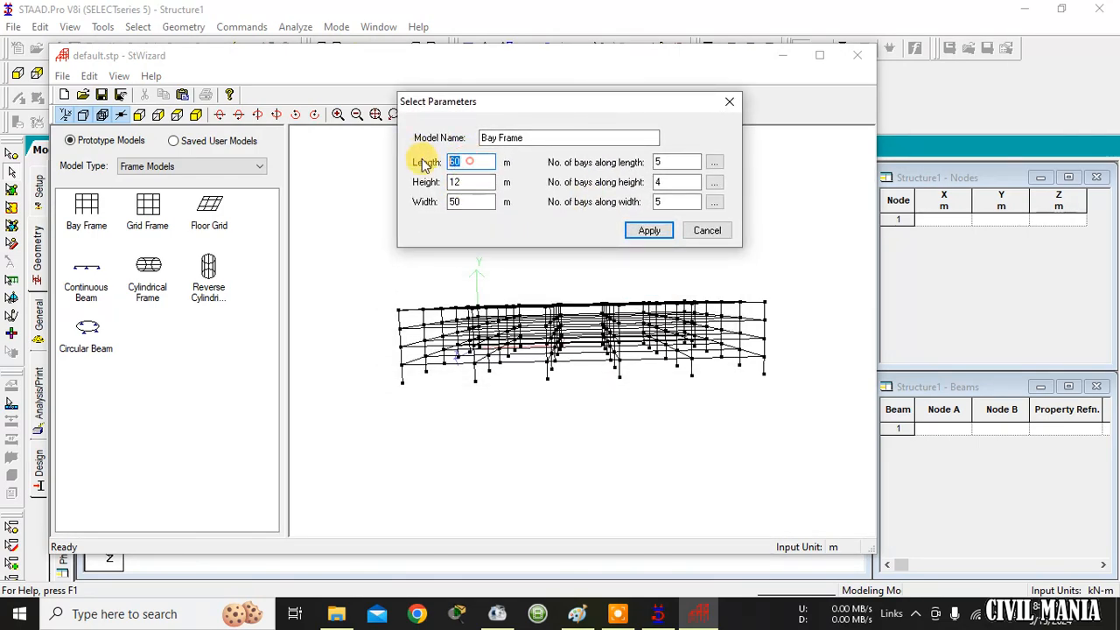
{"action": "type", "text": "1"}
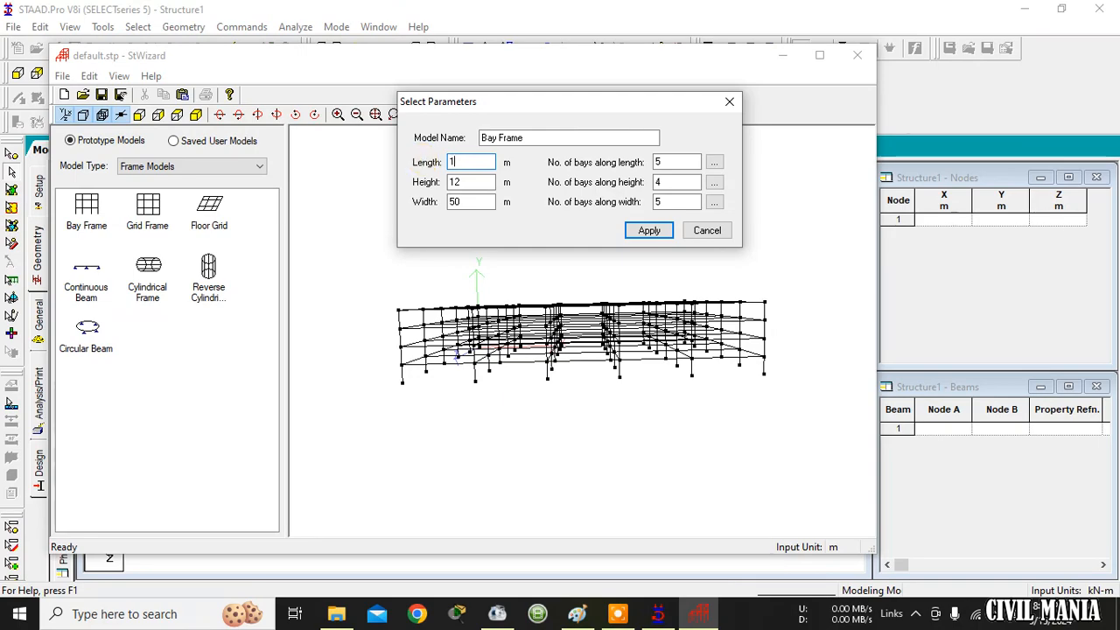
{"action": "type", "text": "0"}
{"action": "left_click_drag", "start_coordinate": [671, 163], "coordinate": [634, 168]}
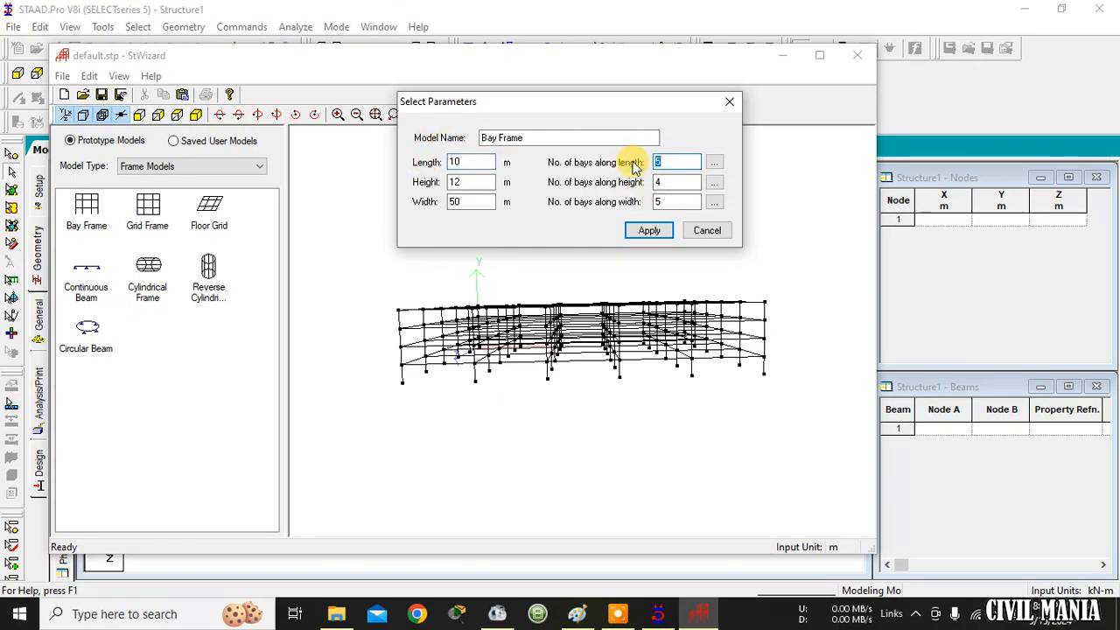
{"action": "type", "text": "3"}
{"action": "left_click", "coordinate": [484, 163]}
{"action": "left_click_drag", "start_coordinate": [484, 163], "coordinate": [449, 157]}
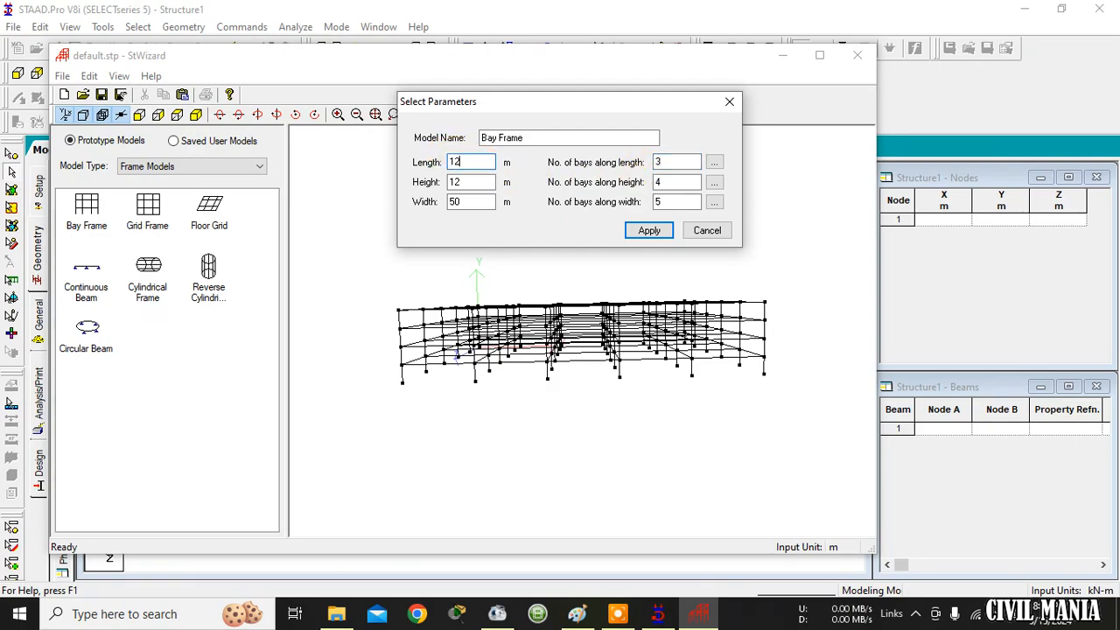
{"action": "type", "text": "12"}
Set the width to 15 m with 3 bays along the width, and regenerate the bay frame.
{"action": "left_click_drag", "start_coordinate": [484, 202], "coordinate": [455, 202]}
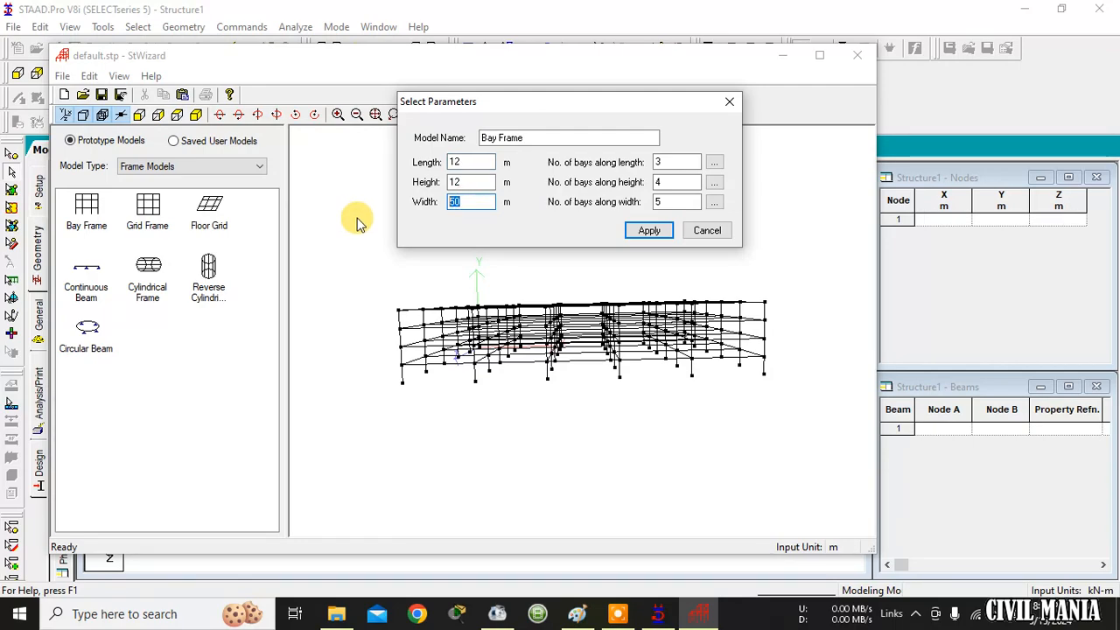
{"action": "type", "text": "15"}
{"action": "left_click_drag", "start_coordinate": [675, 202], "coordinate": [632, 210]}
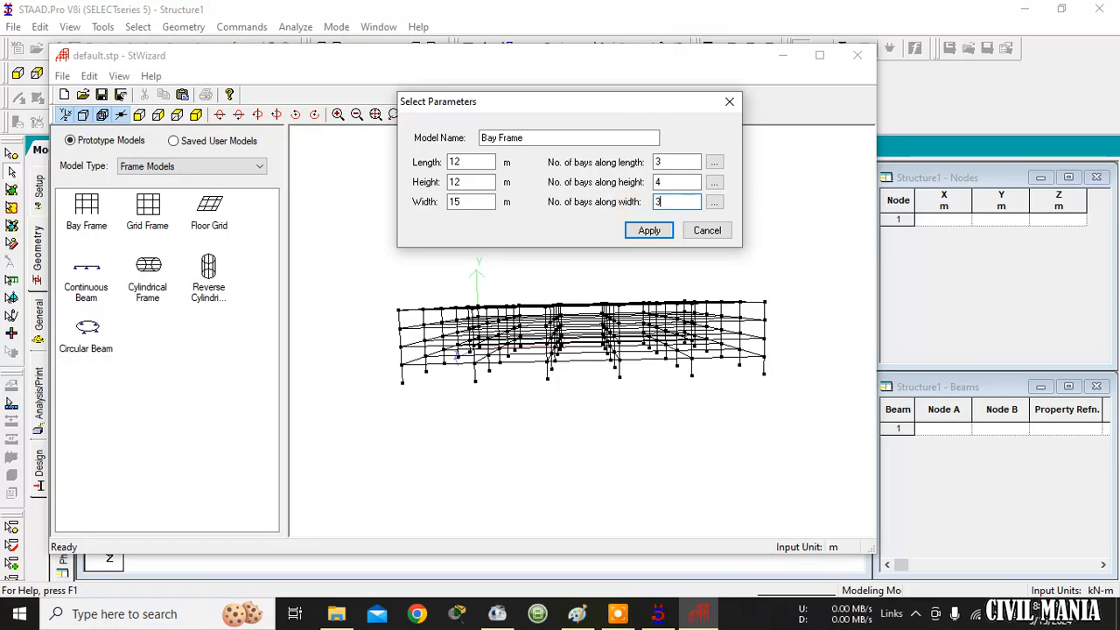
{"action": "left_click", "coordinate": [663, 231]}
{"action": "left_click_drag", "start_coordinate": [688, 295], "coordinate": [669, 340]}
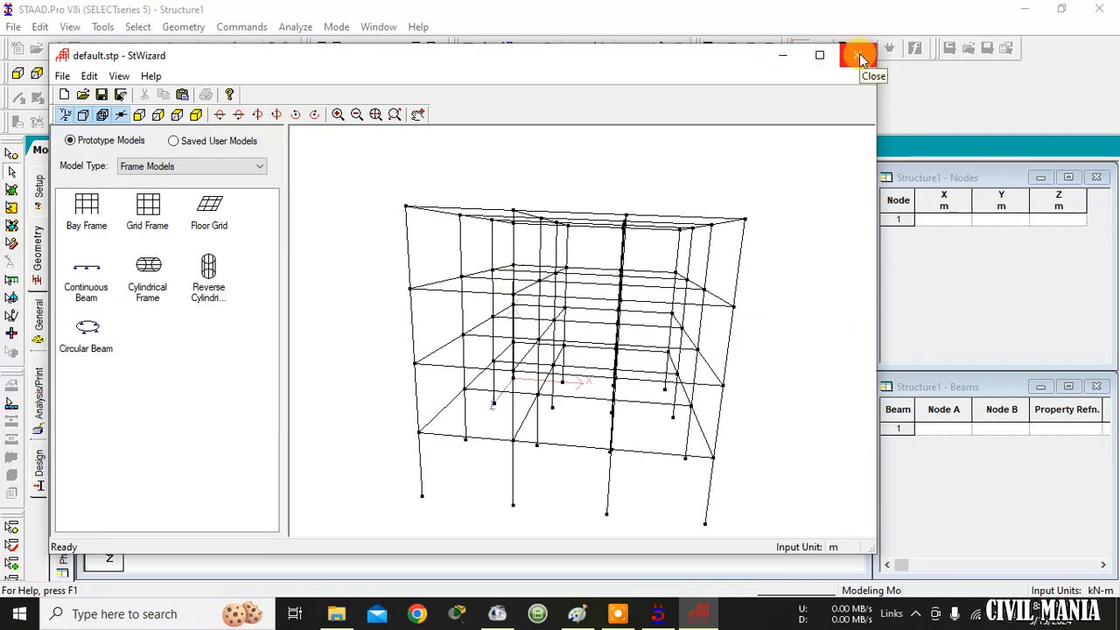
Transfer the wizard's bay frame into the STAAD.Pro structure, pasting it with X, Y and Z offsets of 0 m.
{"action": "left_click", "coordinate": [183, 96]}
{"action": "left_click", "coordinate": [589, 342]}
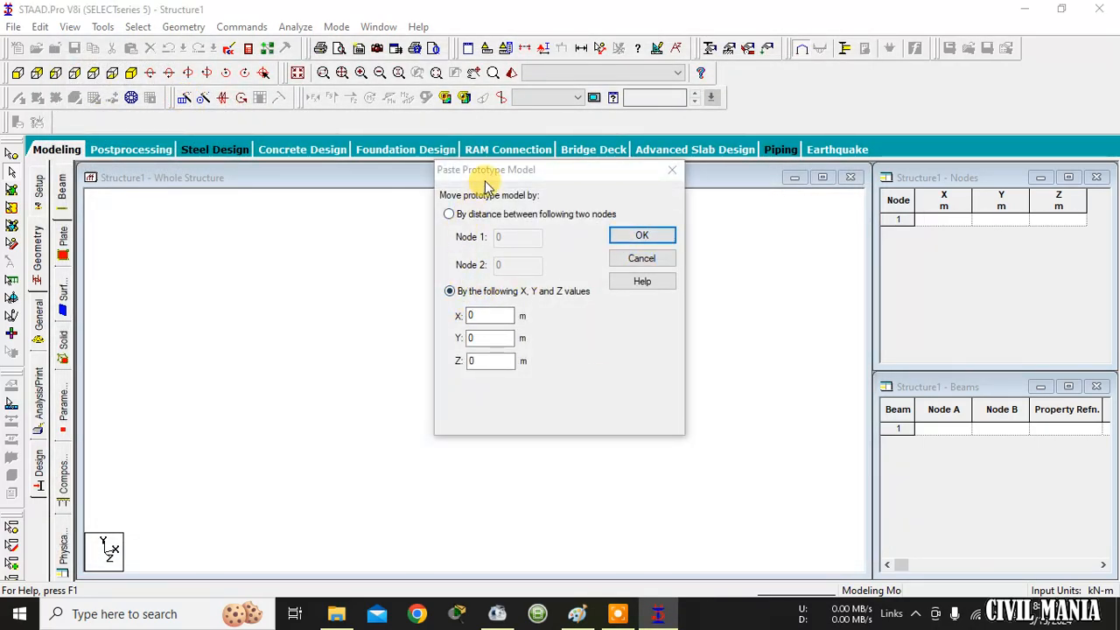
{"action": "left_click_drag", "start_coordinate": [486, 173], "coordinate": [592, 155]}
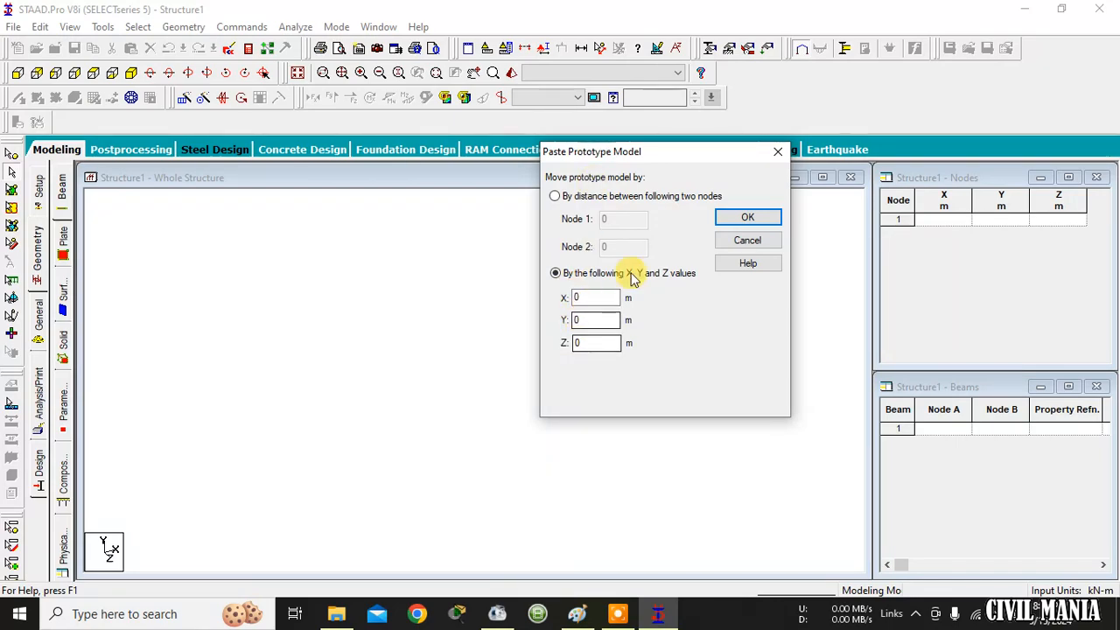
{"action": "left_click", "coordinate": [750, 220]}
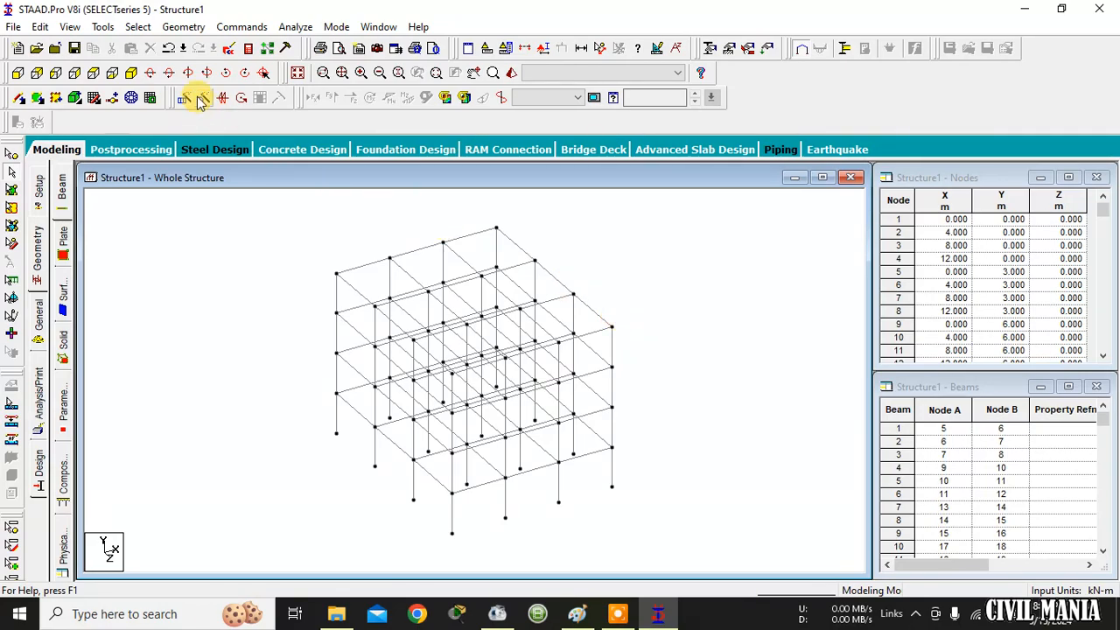
{"action": "left_click", "coordinate": [181, 27]}
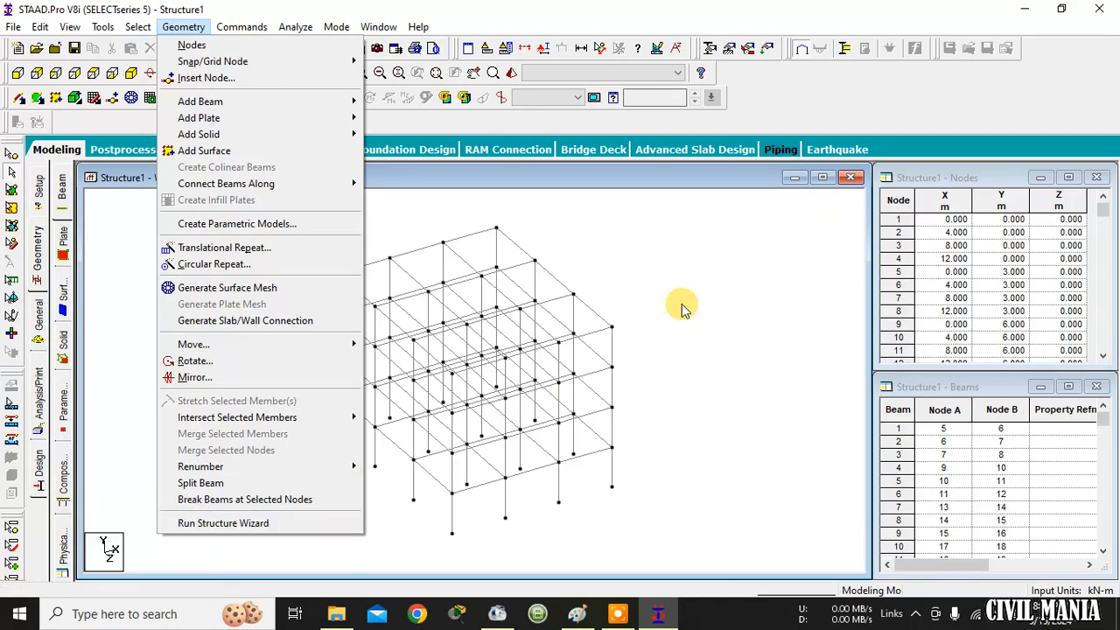
{"action": "left_click", "coordinate": [719, 277]}
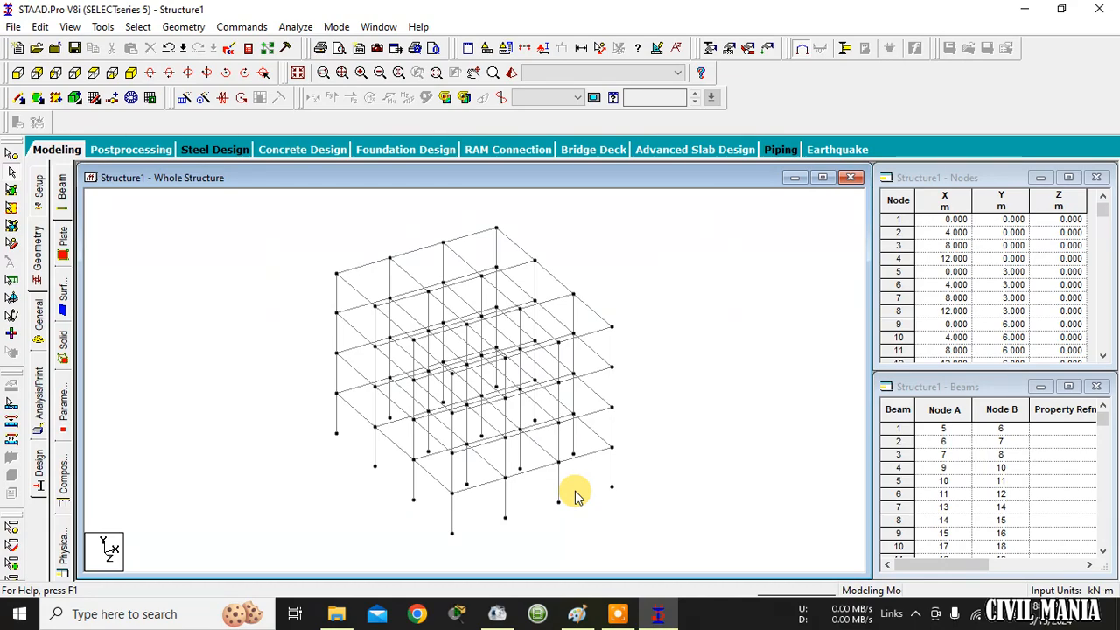
Examine the pasted frame from the front, back, left, right and top, and return to the isometric view.
{"action": "scroll", "coordinate": [586, 476], "scroll_direction": "up", "scroll_amount": 1}
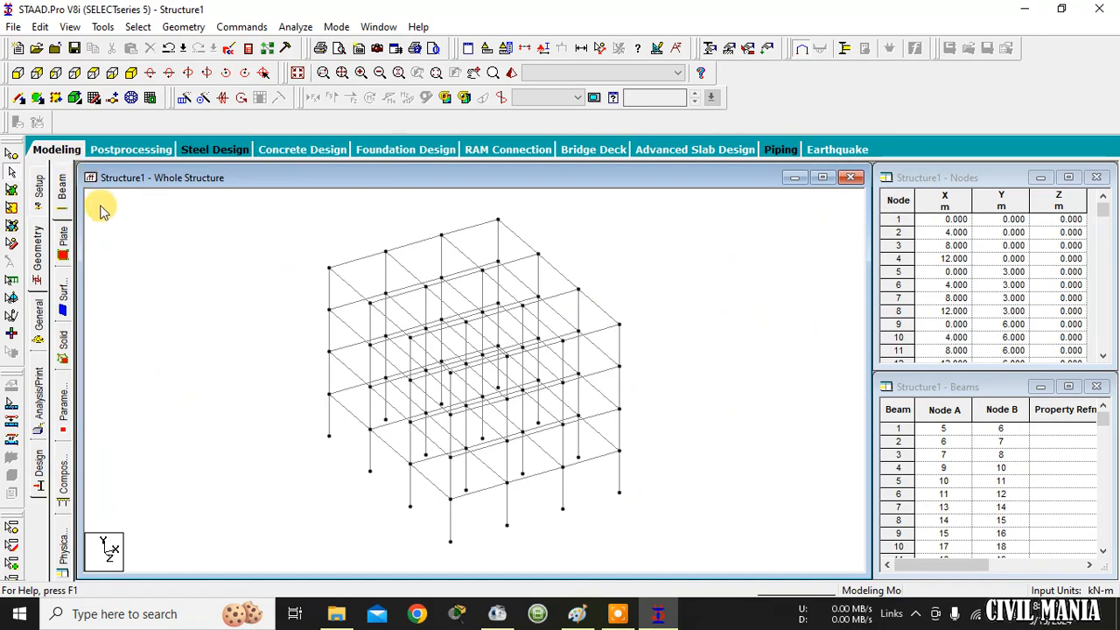
{"action": "left_click", "coordinate": [18, 74]}
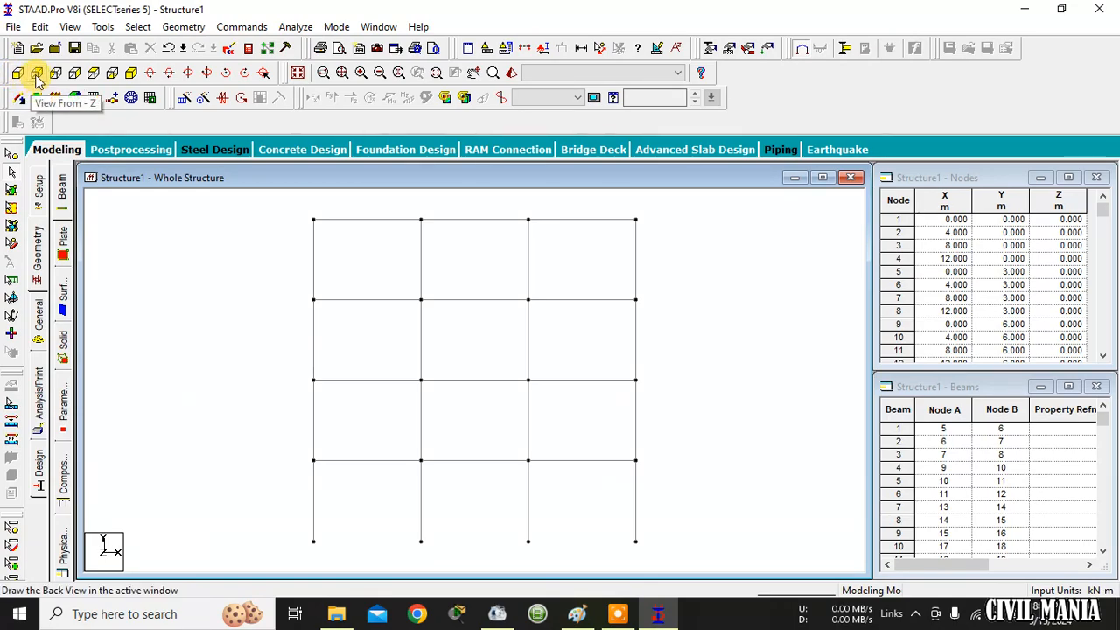
{"action": "left_click", "coordinate": [36, 77]}
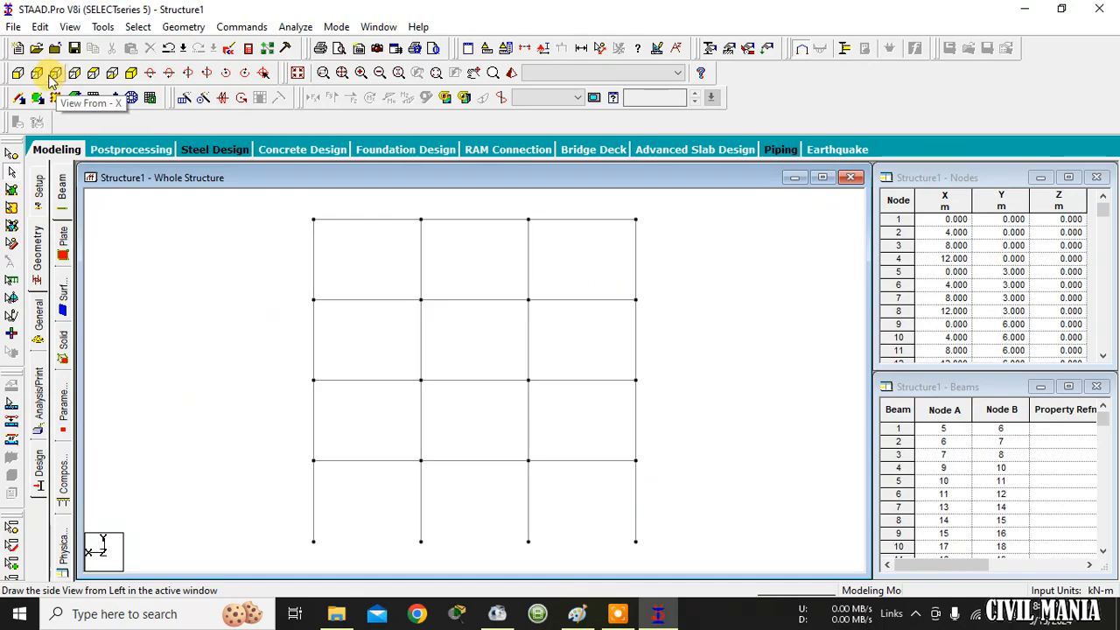
{"action": "left_click", "coordinate": [54, 75]}
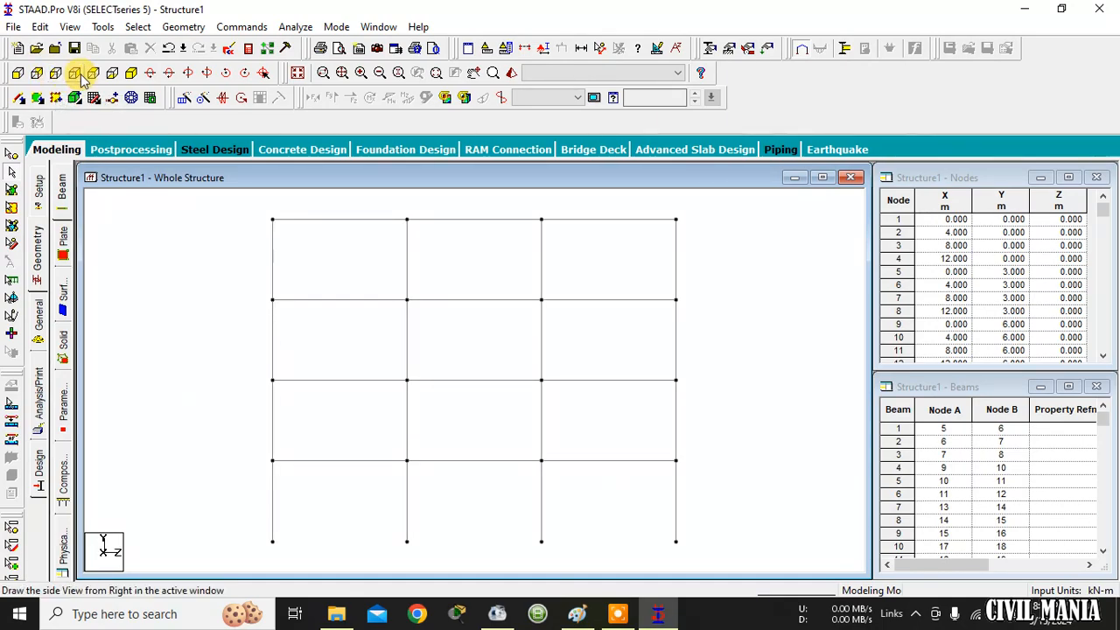
{"action": "left_click", "coordinate": [75, 76]}
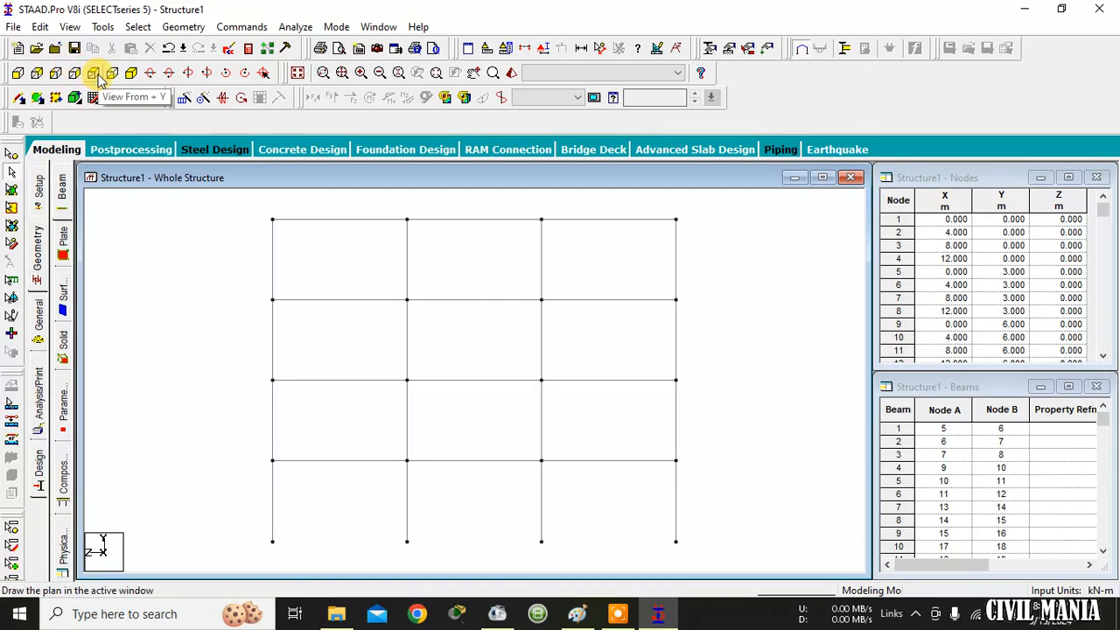
{"action": "left_click", "coordinate": [95, 75]}
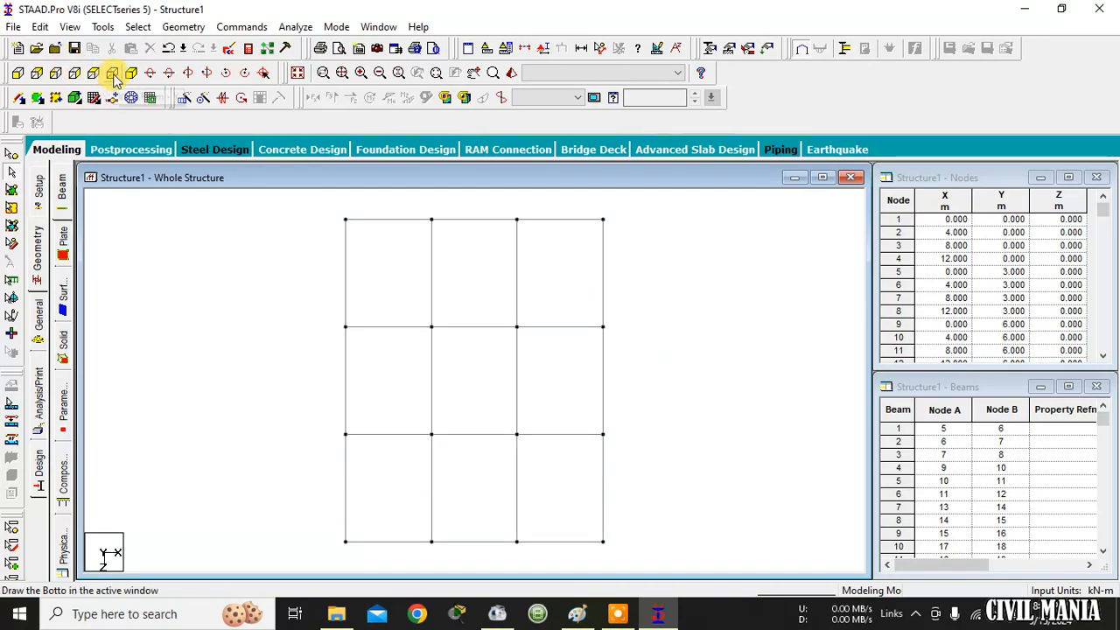
{"action": "left_click", "coordinate": [132, 72]}
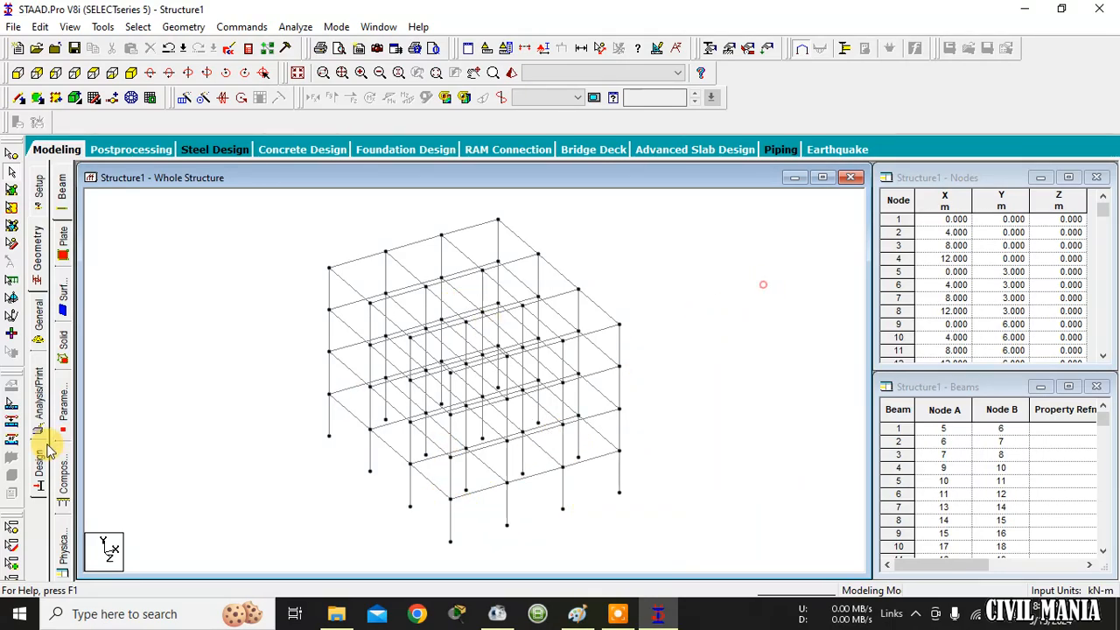
Define a rectangular concrete section with YD 0.45 m and ZD 0.45 m and add it to the structure's properties.
{"action": "left_click", "coordinate": [39, 331]}
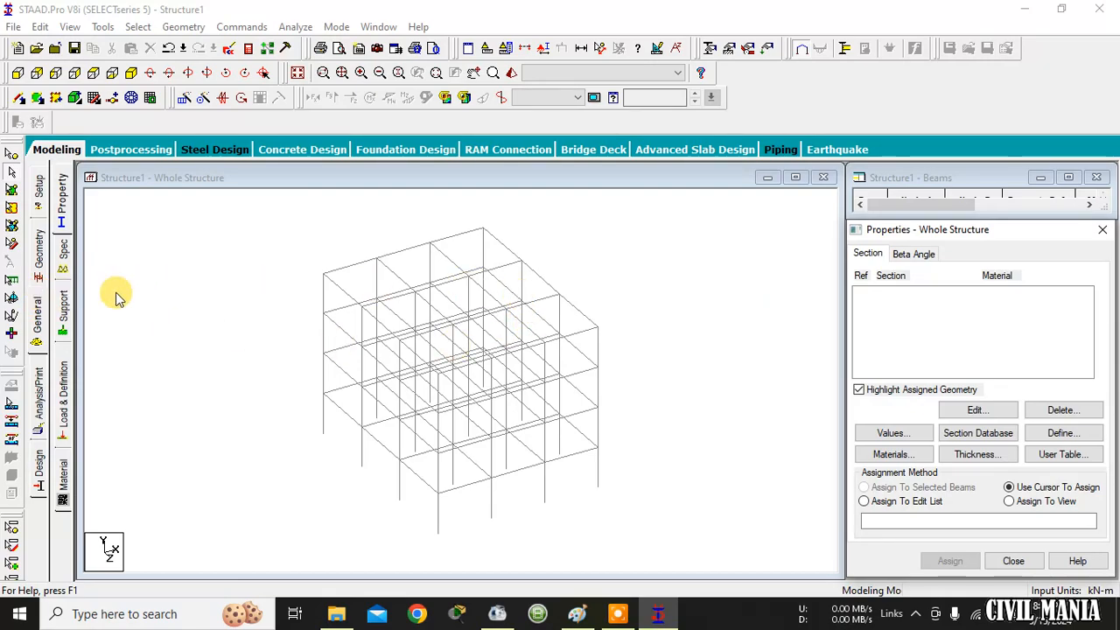
{"action": "left_click", "coordinate": [38, 254]}
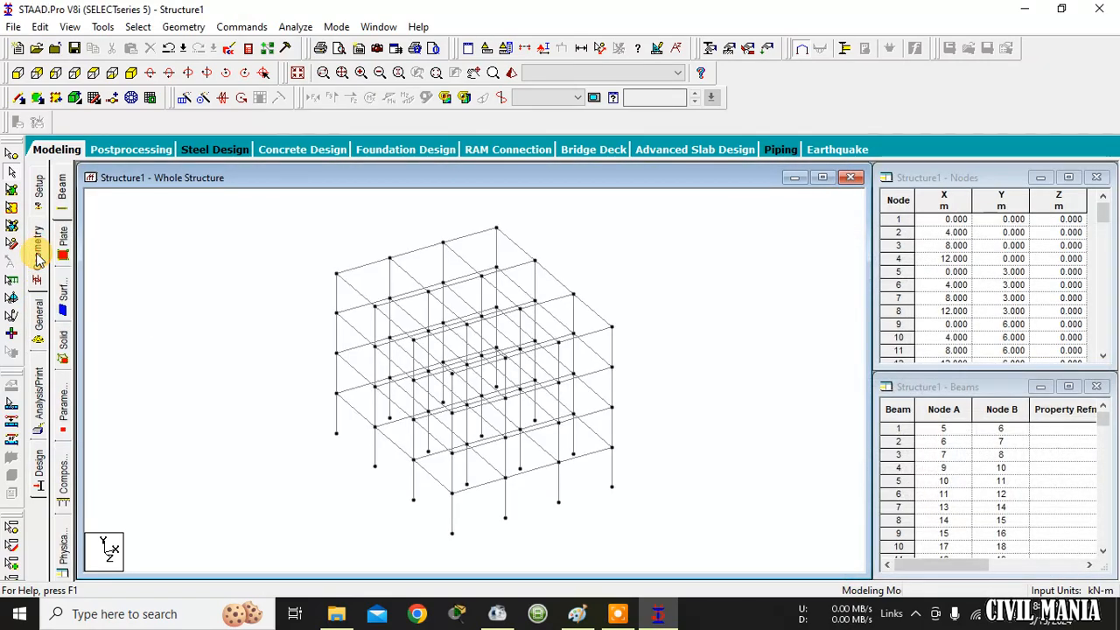
{"action": "left_click", "coordinate": [39, 341]}
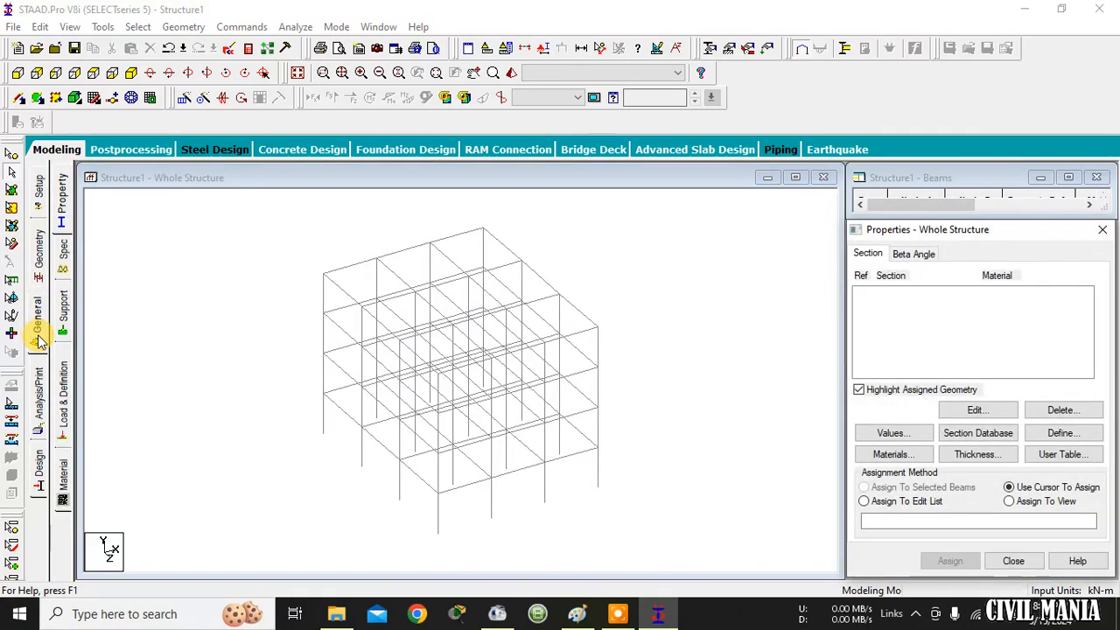
{"action": "left_click", "coordinate": [66, 208]}
{"action": "left_click", "coordinate": [1068, 438]}
{"action": "left_click", "coordinate": [1062, 434]}
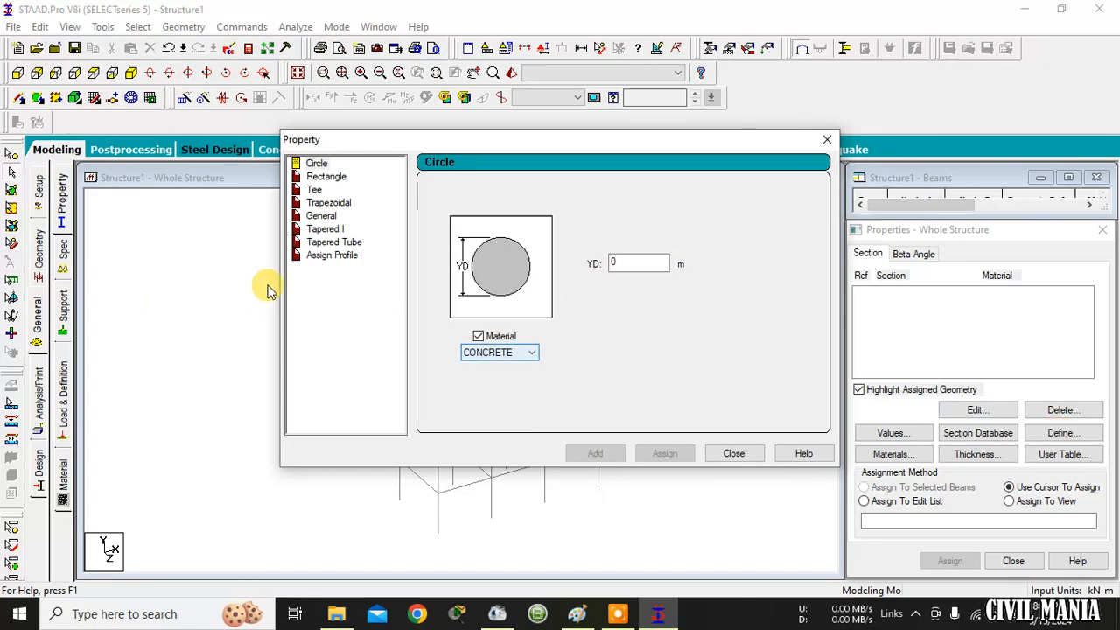
{"action": "left_click", "coordinate": [326, 176]}
{"action": "left_click", "coordinate": [637, 251]}
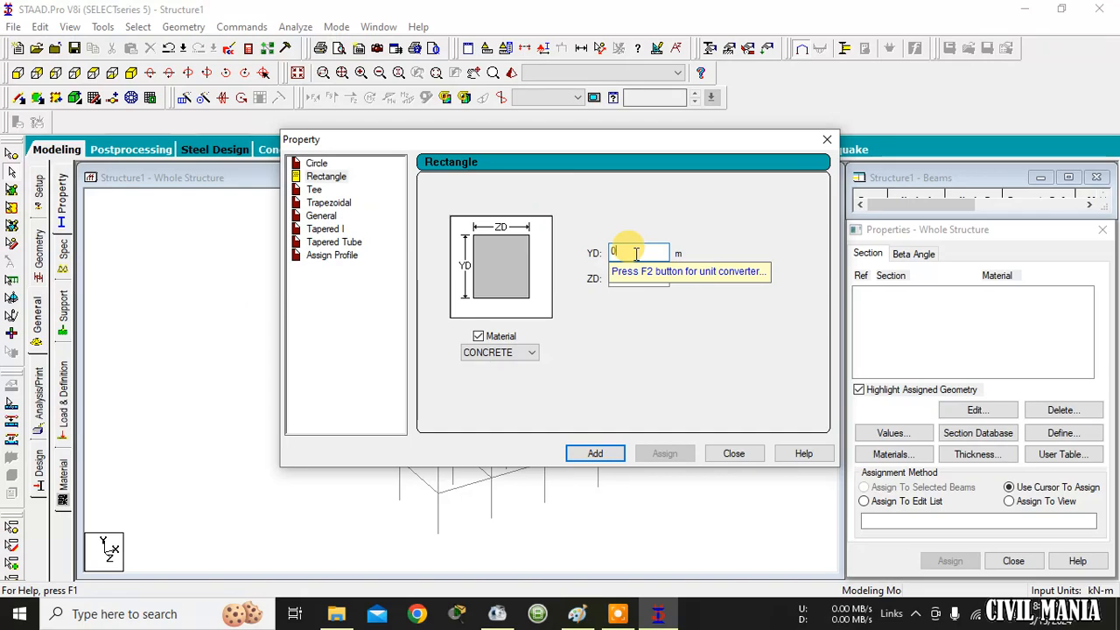
{"action": "type", "text": ".45"}
{"action": "left_click", "coordinate": [657, 278]}
{"action": "type", "text": "0"}
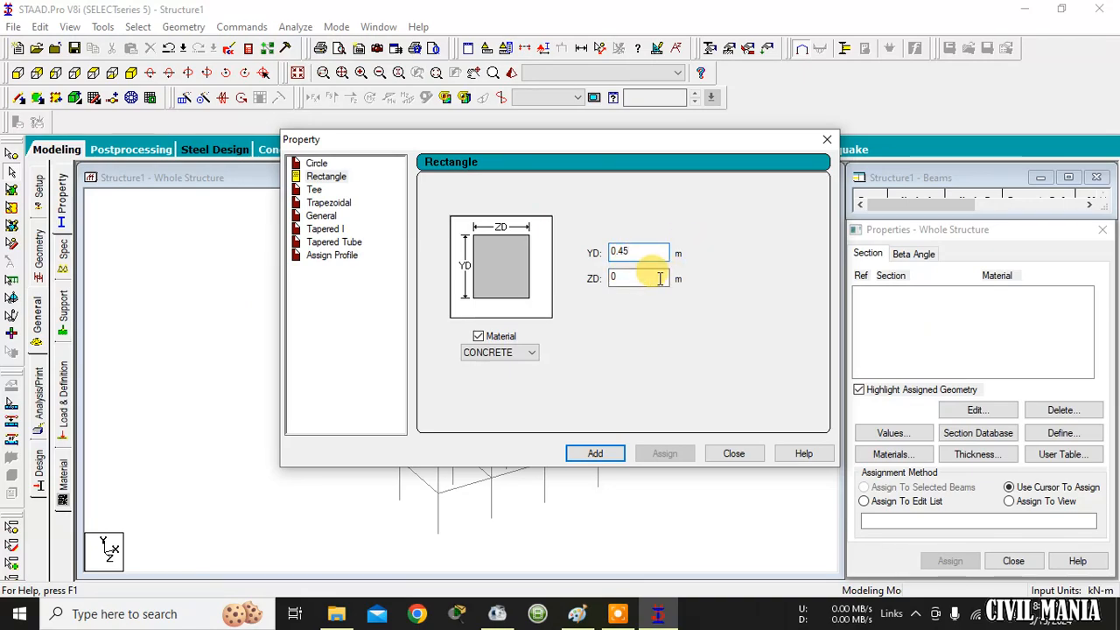
{"action": "type", "text": ".45"}
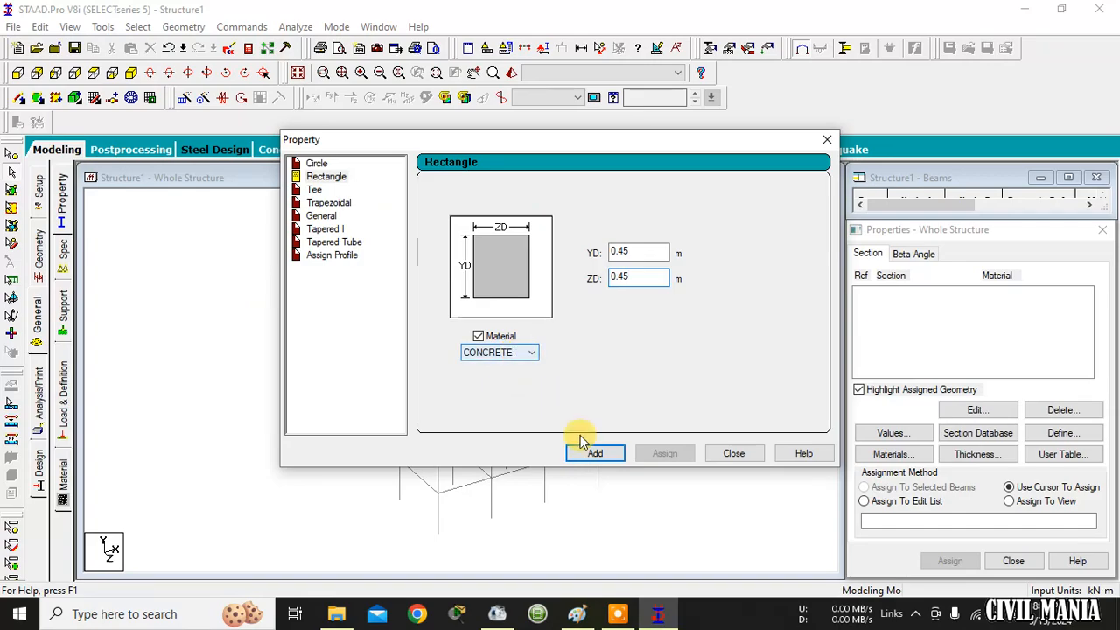
{"action": "left_click", "coordinate": [599, 456]}
Add a second rectangular concrete section with YD 0.4 m and ZD 0.4 m, and finish defining sections.
{"action": "left_click", "coordinate": [641, 251]}
{"action": "key", "text": "BackSpace"}
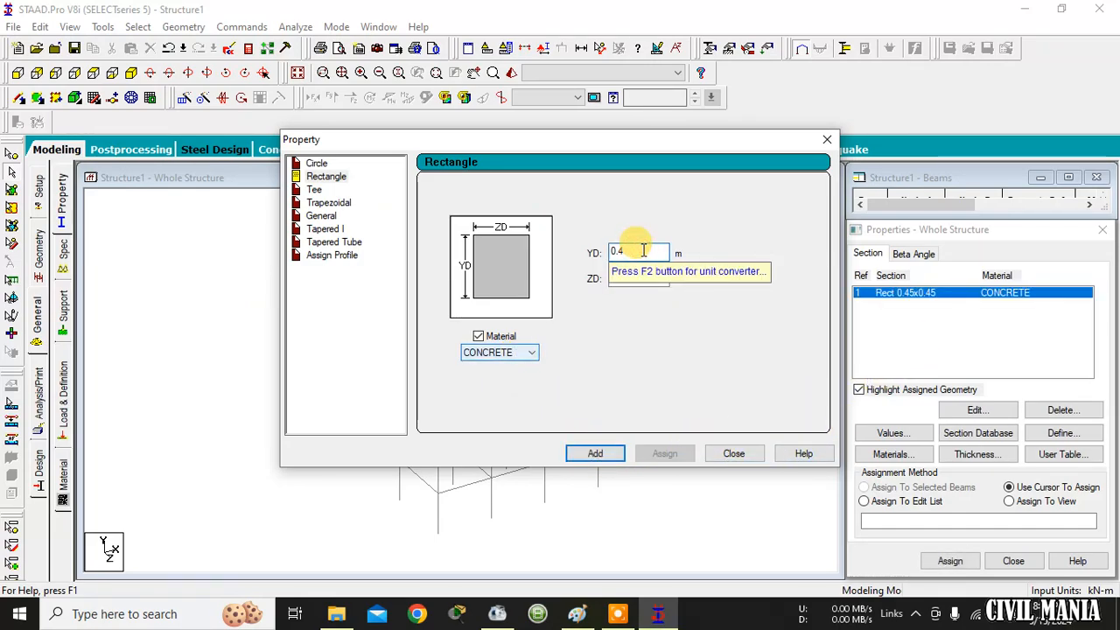
{"action": "left_click", "coordinate": [643, 280]}
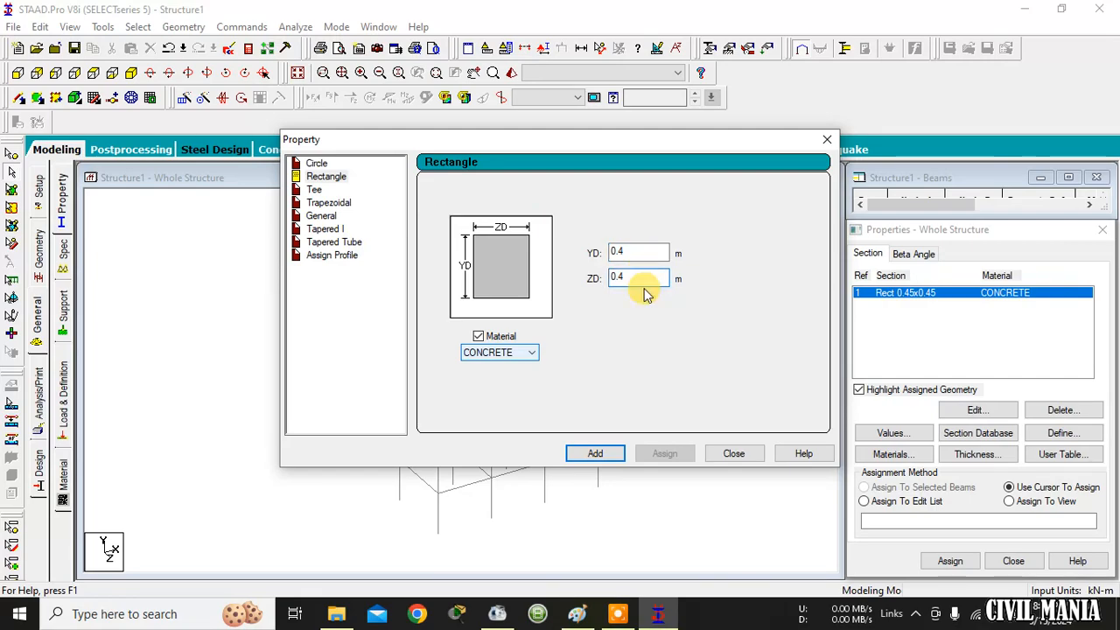
{"action": "left_click", "coordinate": [598, 454]}
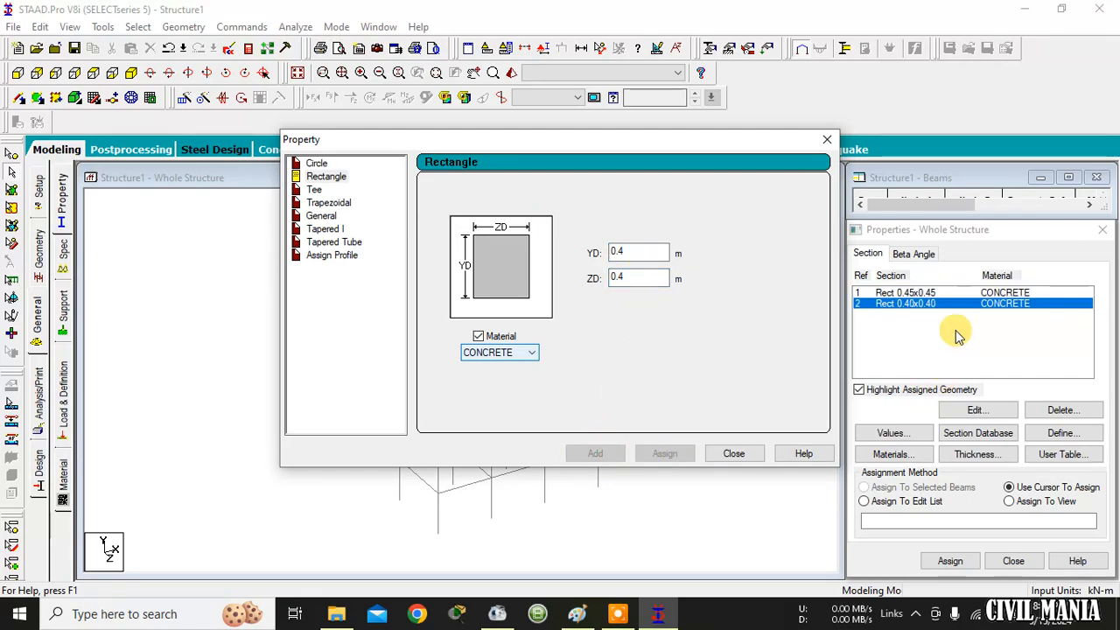
{"action": "left_click", "coordinate": [744, 454]}
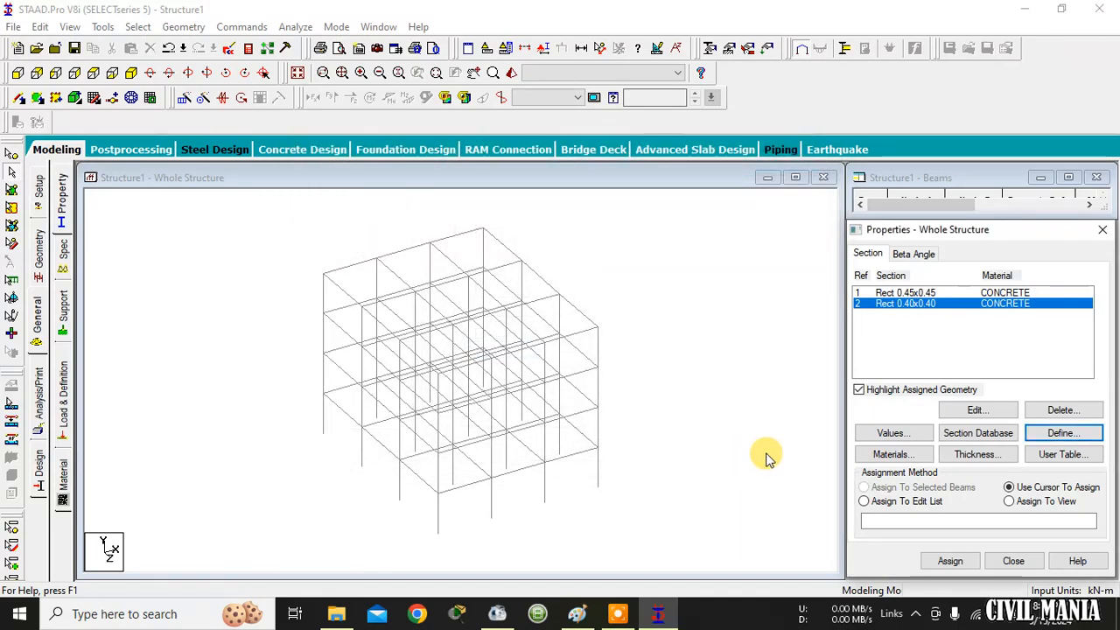
{"action": "left_click", "coordinate": [756, 375]}
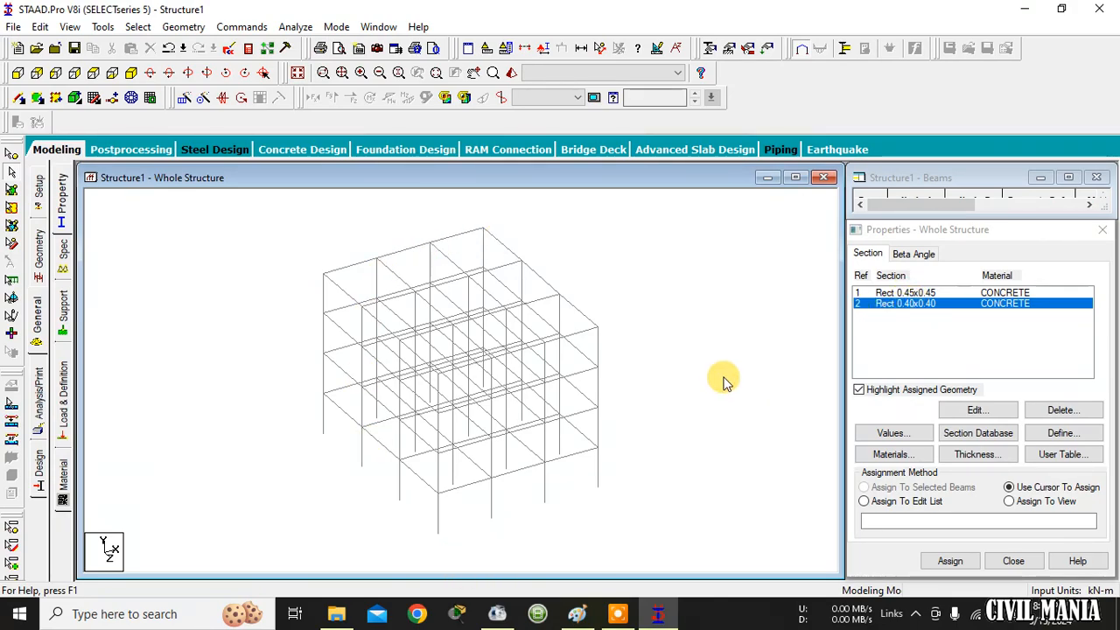
Assign the Rect 0.45x0.45 section to all columns by selecting the members parallel to Y.
{"action": "left_click", "coordinate": [917, 293]}
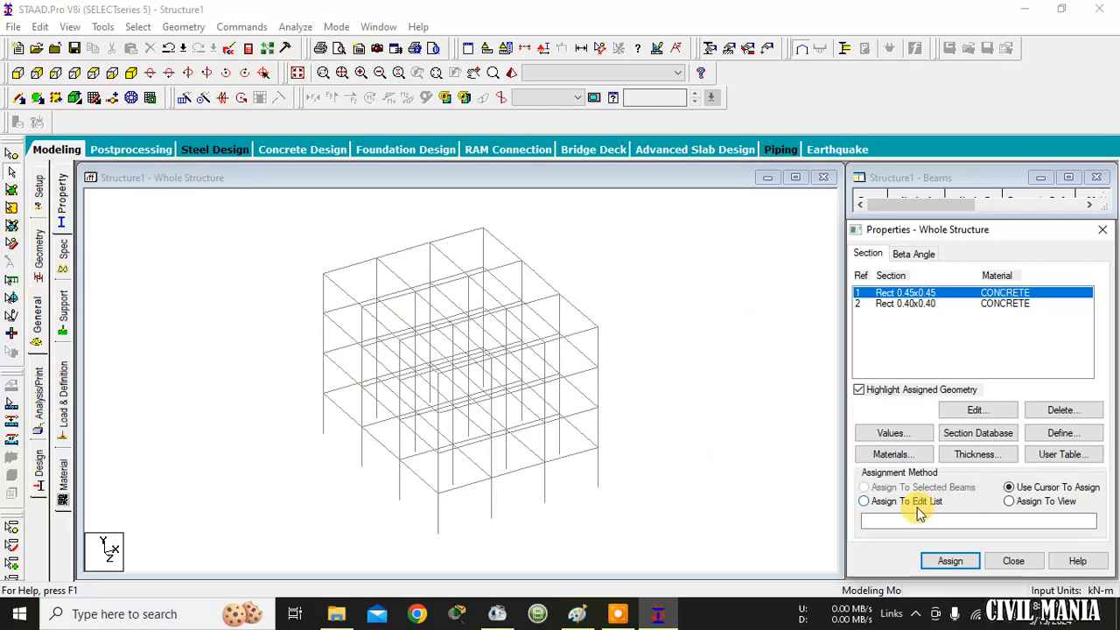
{"action": "left_click", "coordinate": [696, 301]}
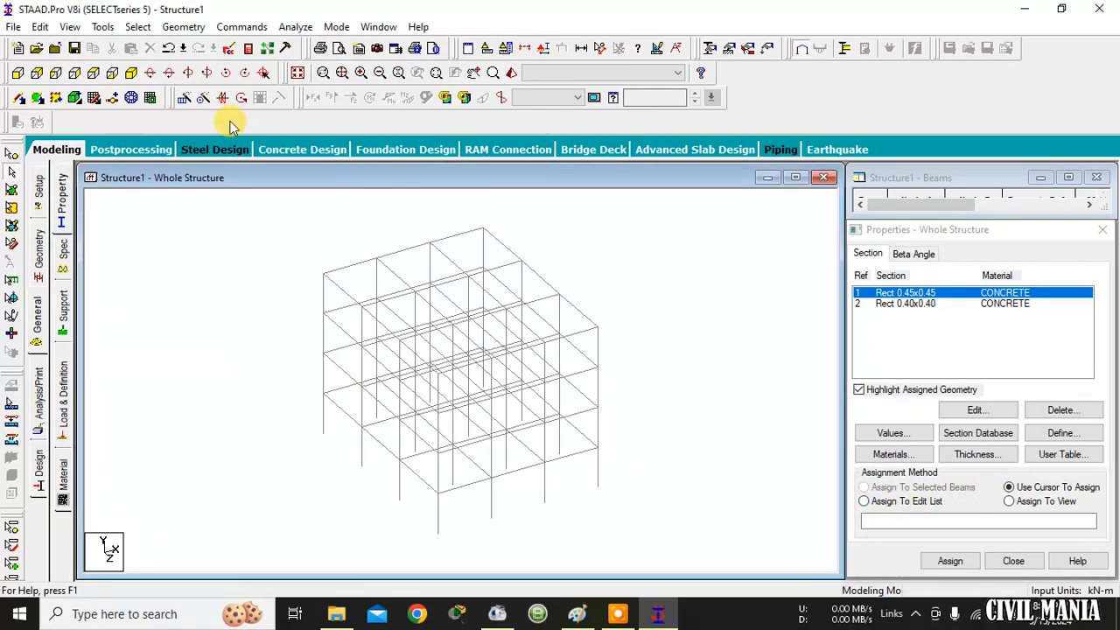
{"action": "left_click", "coordinate": [138, 27]}
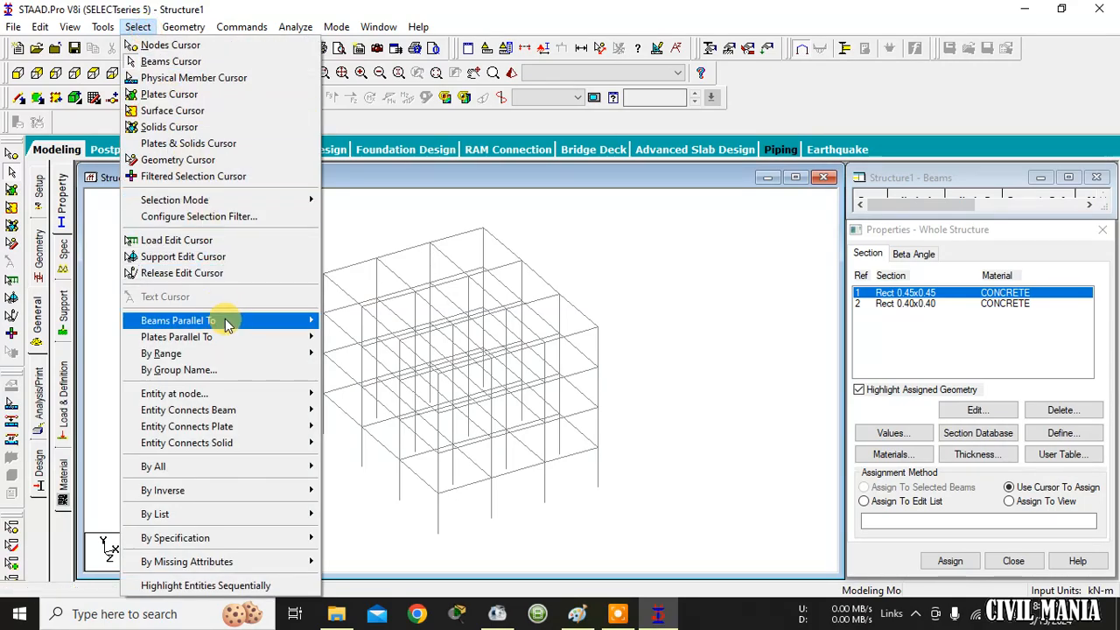
{"action": "mouse_move", "coordinate": [227, 324]}
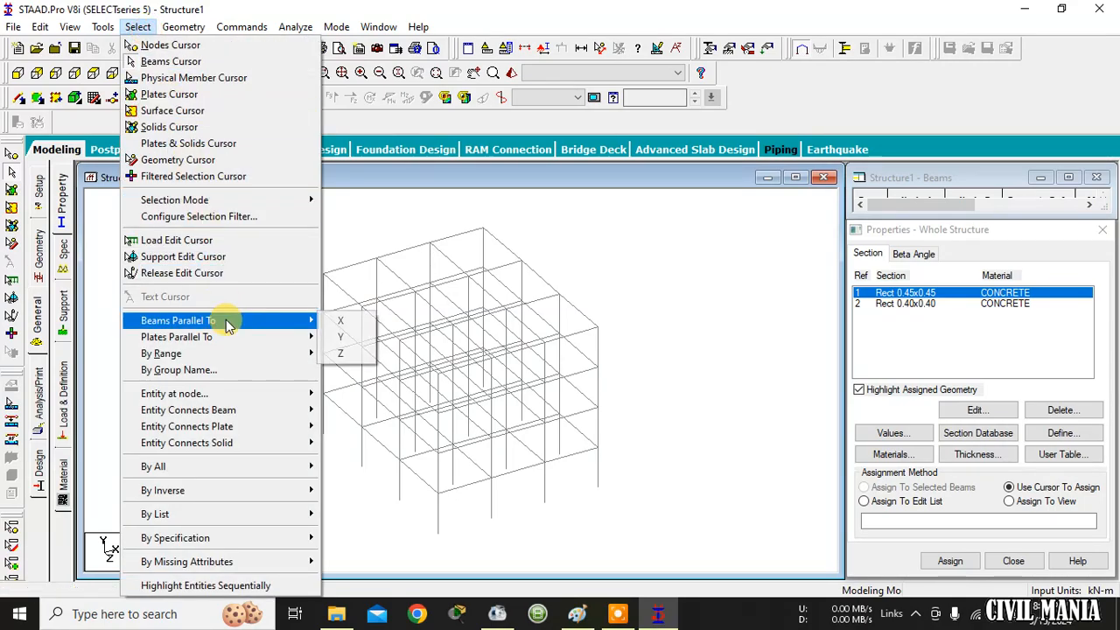
{"action": "left_click", "coordinate": [345, 339]}
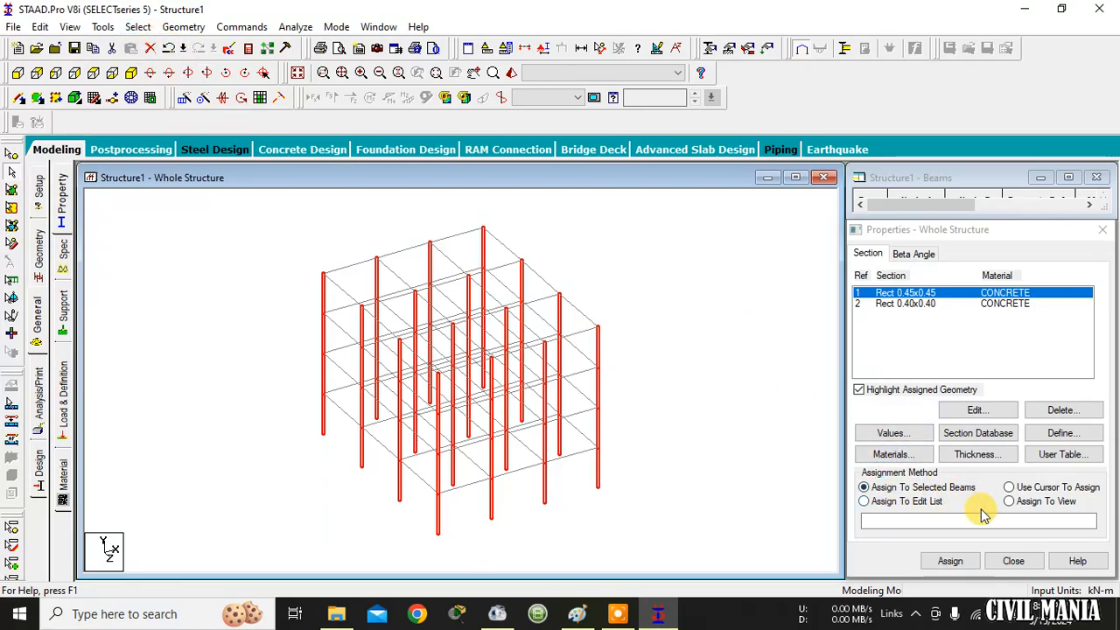
{"action": "left_click", "coordinate": [951, 561]}
{"action": "left_click", "coordinate": [1004, 440]}
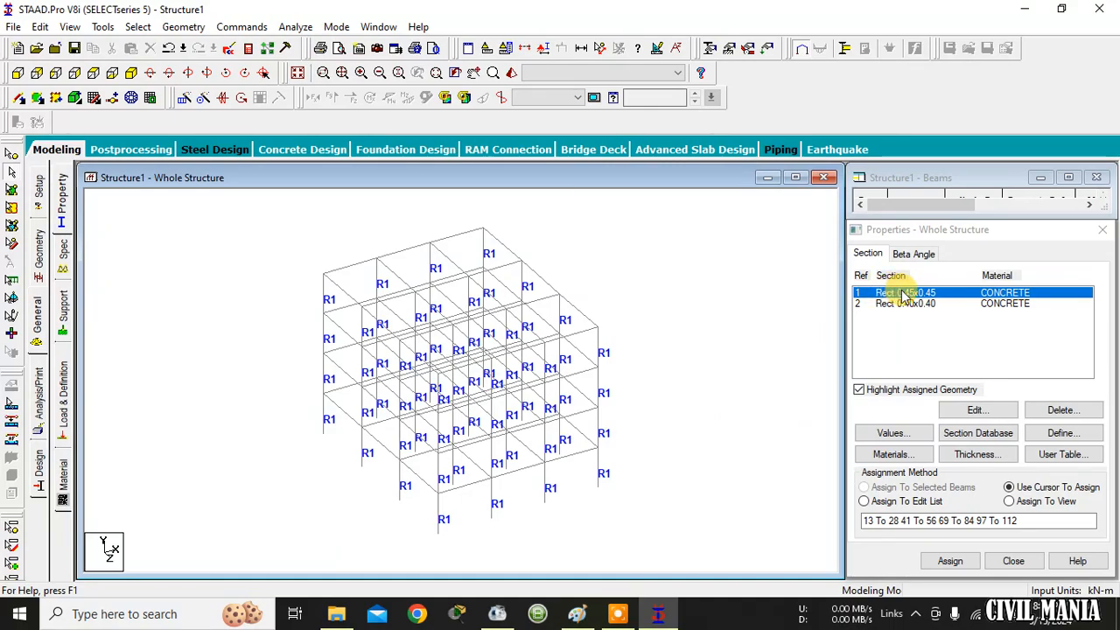
Inspect the columns in the 3D rendered view from another angle, and close that view.
{"action": "left_click", "coordinate": [513, 74]}
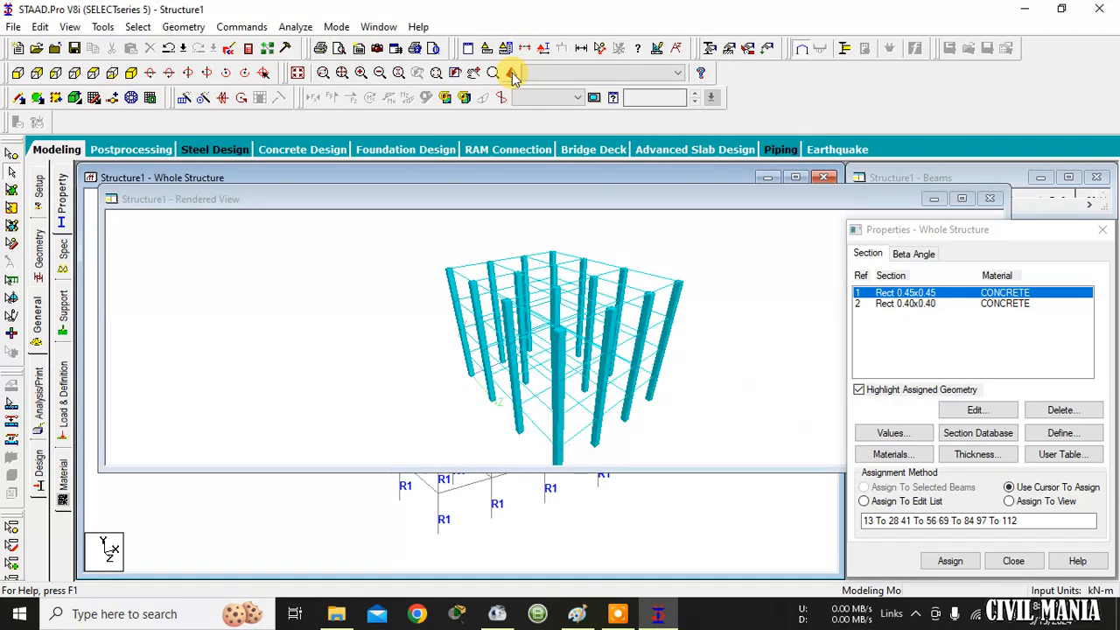
{"action": "left_click_drag", "start_coordinate": [574, 366], "coordinate": [525, 350]}
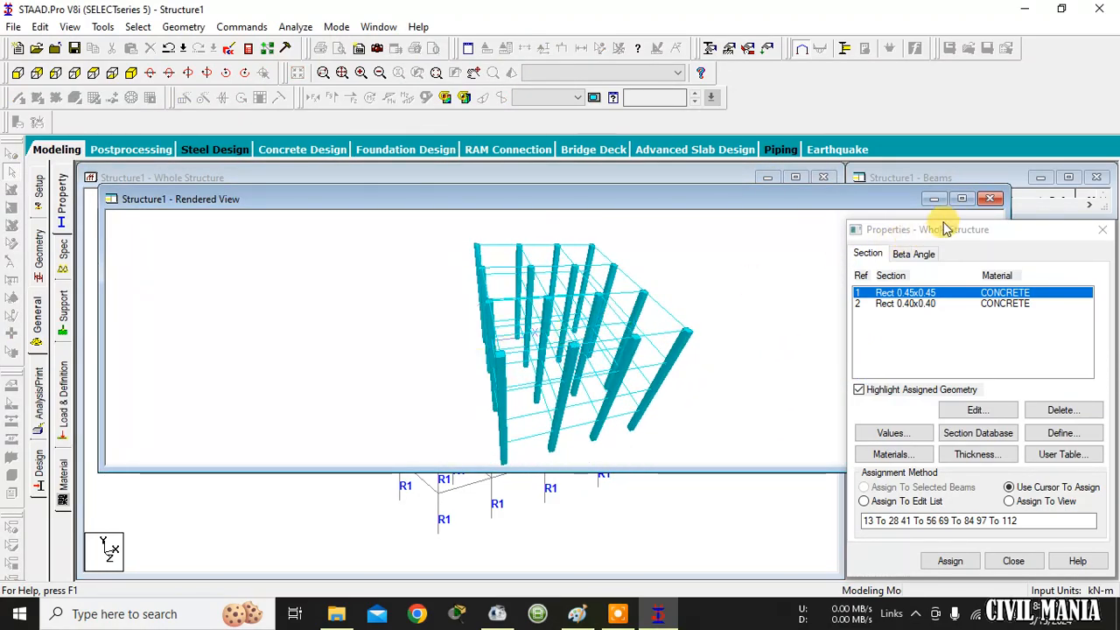
{"action": "left_click", "coordinate": [1000, 201]}
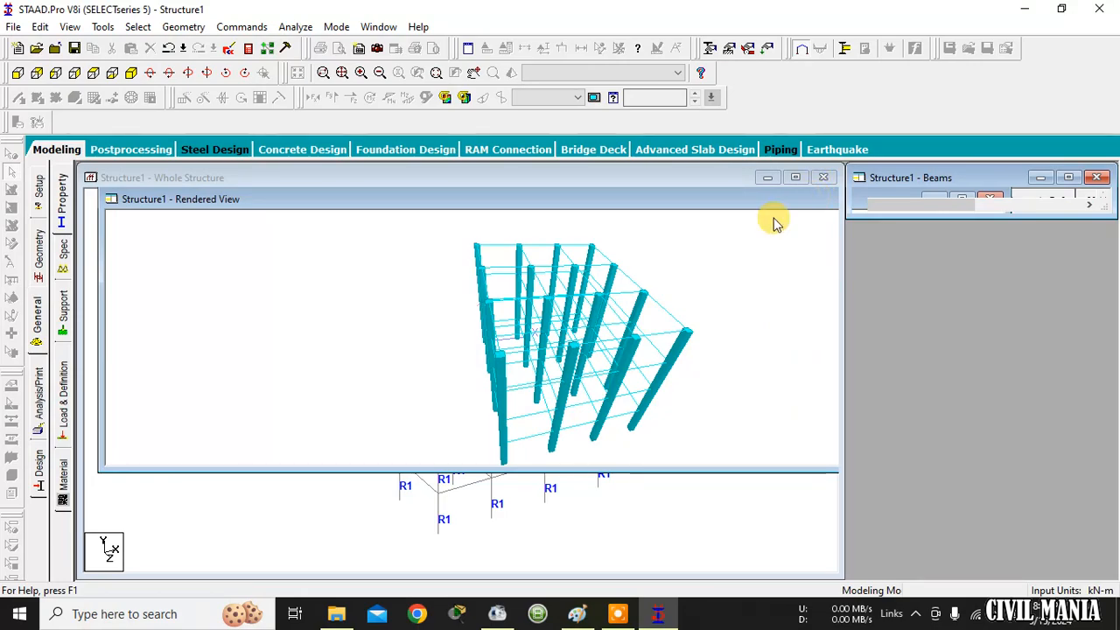
{"action": "mouse_move", "coordinate": [640, 618]}
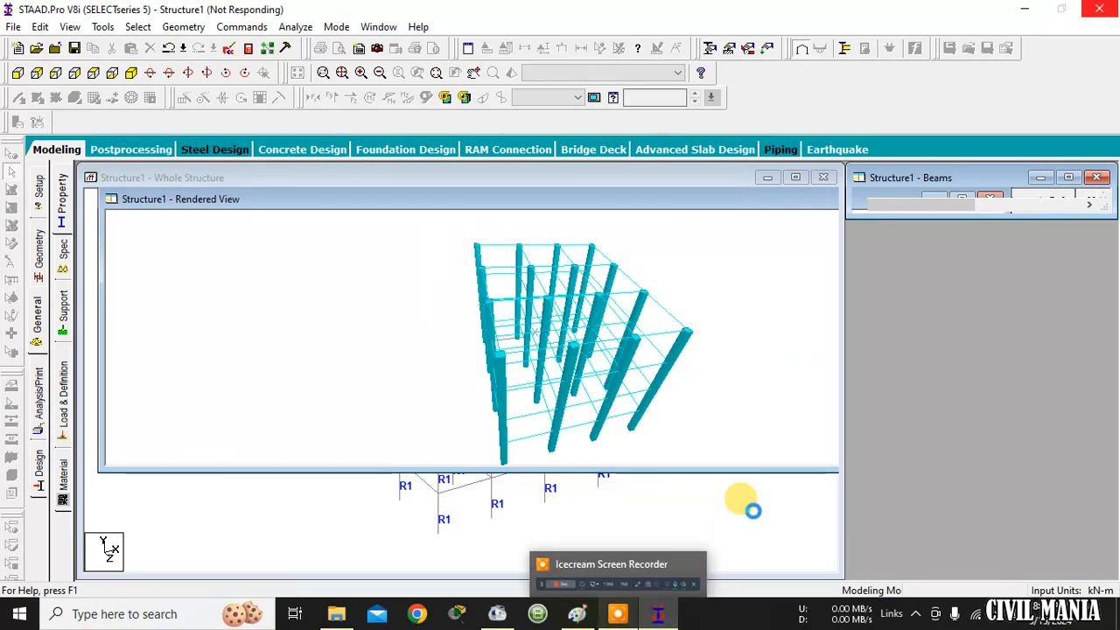
{"action": "left_click", "coordinate": [615, 618]}
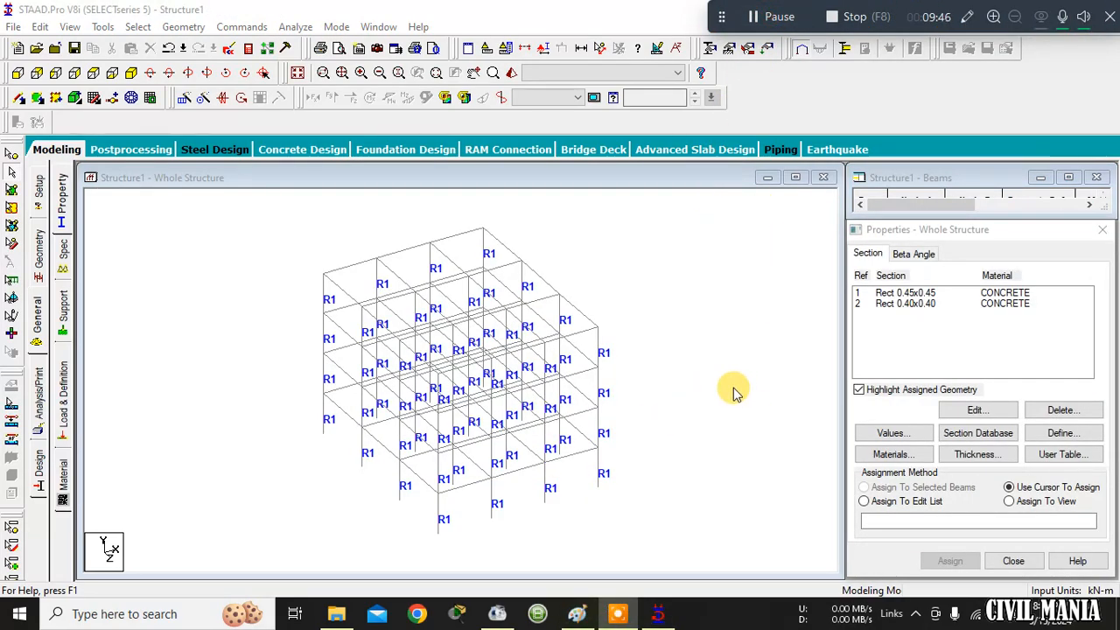
Assign the Rect 0.40x0.40 section to all beams by selecting the members parallel to X and to Z.
{"action": "left_click", "coordinate": [914, 304]}
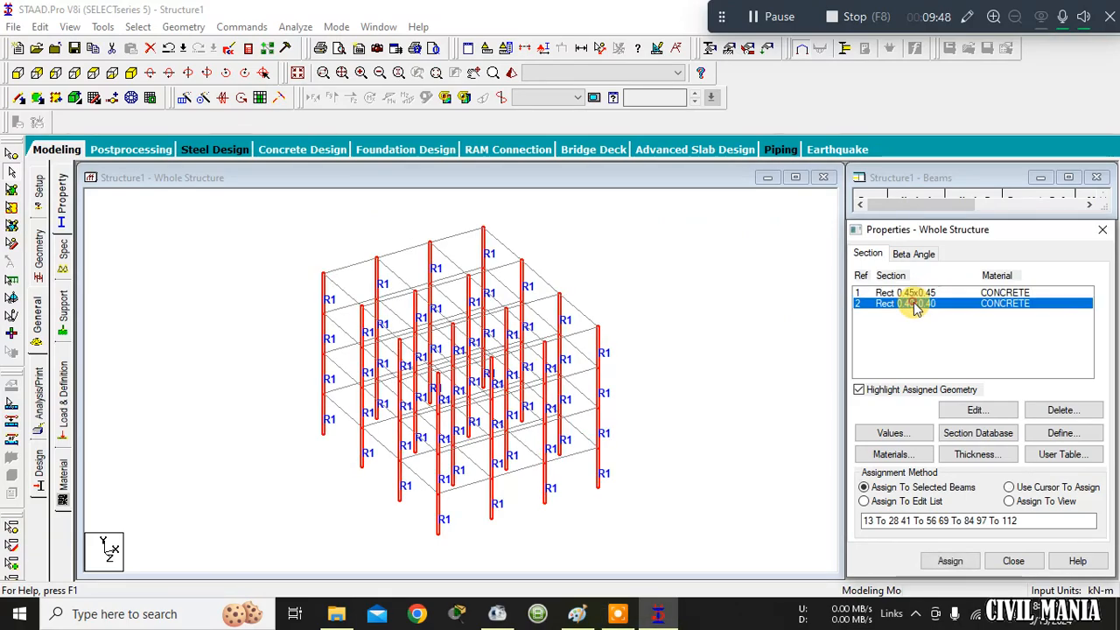
{"action": "left_click", "coordinate": [914, 304]}
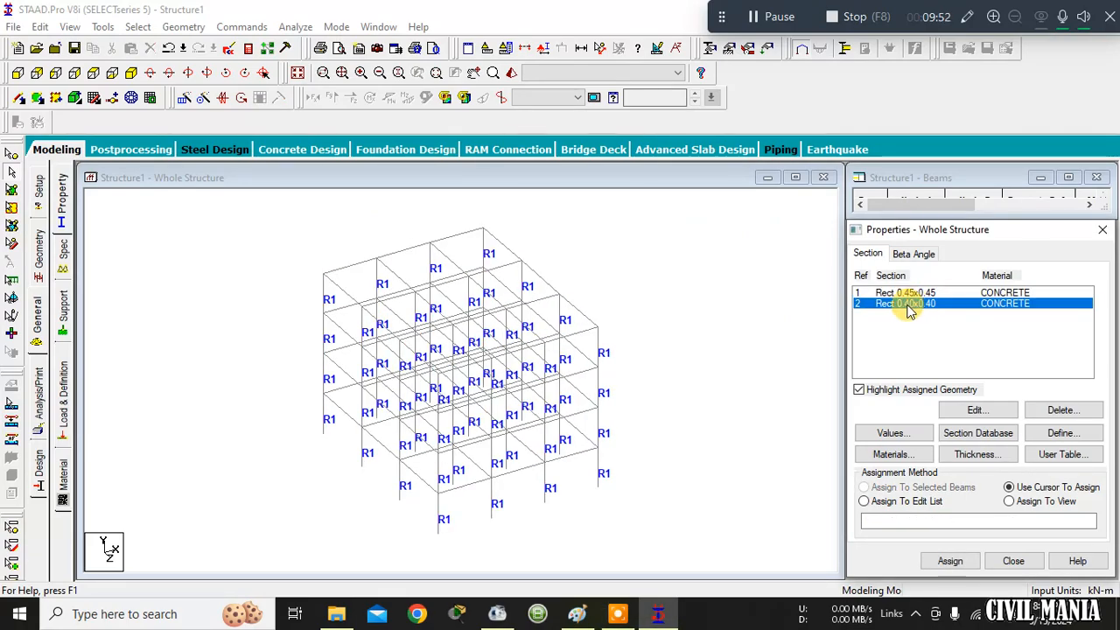
{"action": "left_click", "coordinate": [137, 27]}
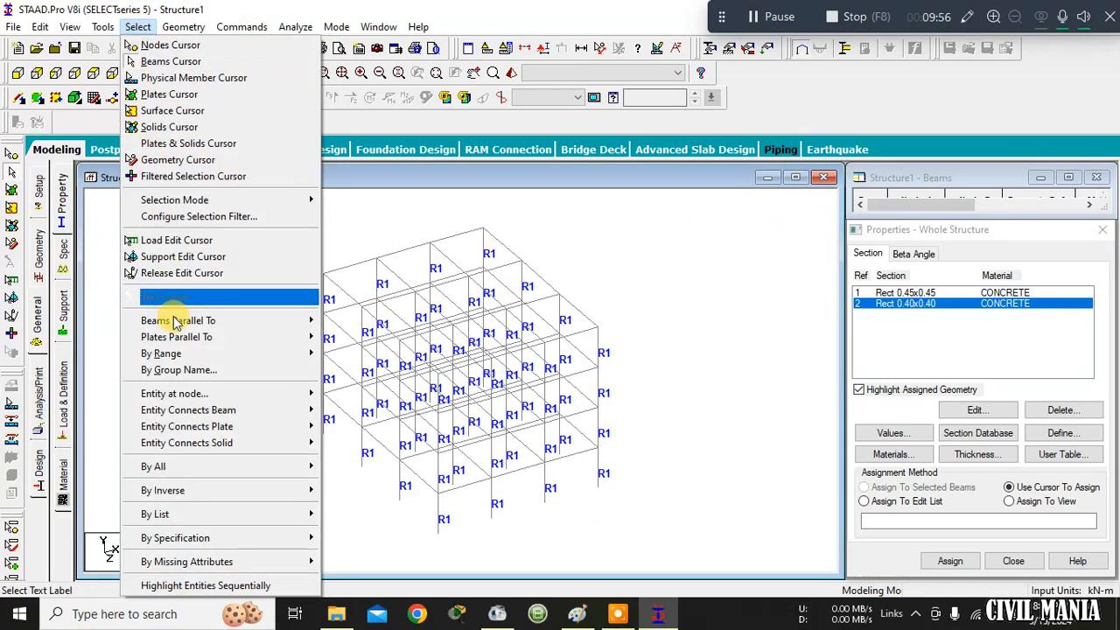
{"action": "mouse_move", "coordinate": [187, 321]}
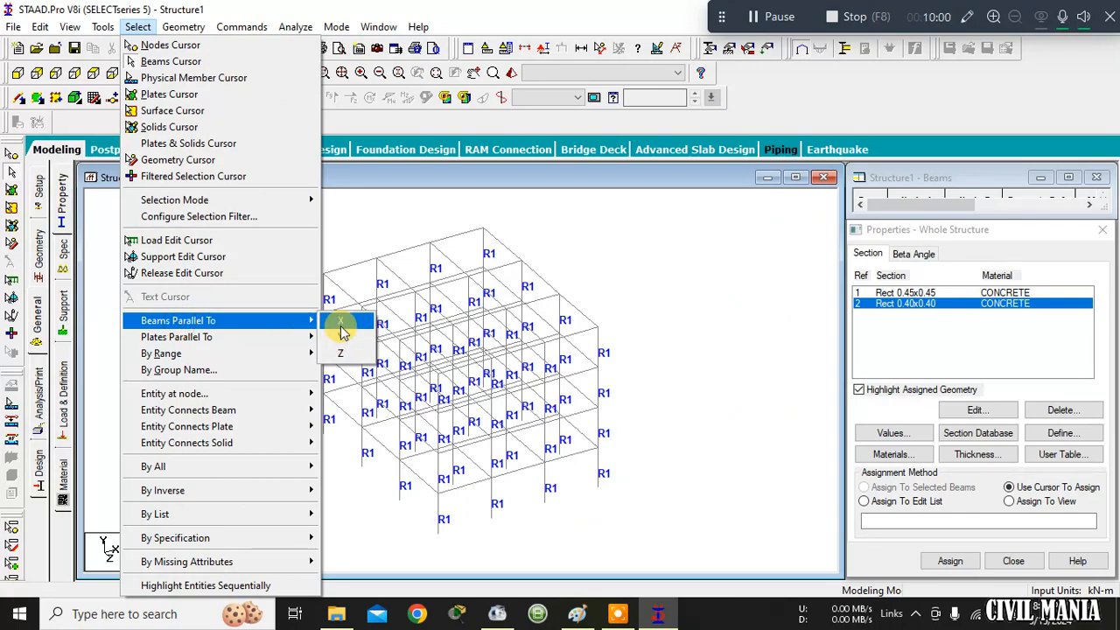
{"action": "left_click", "coordinate": [340, 320]}
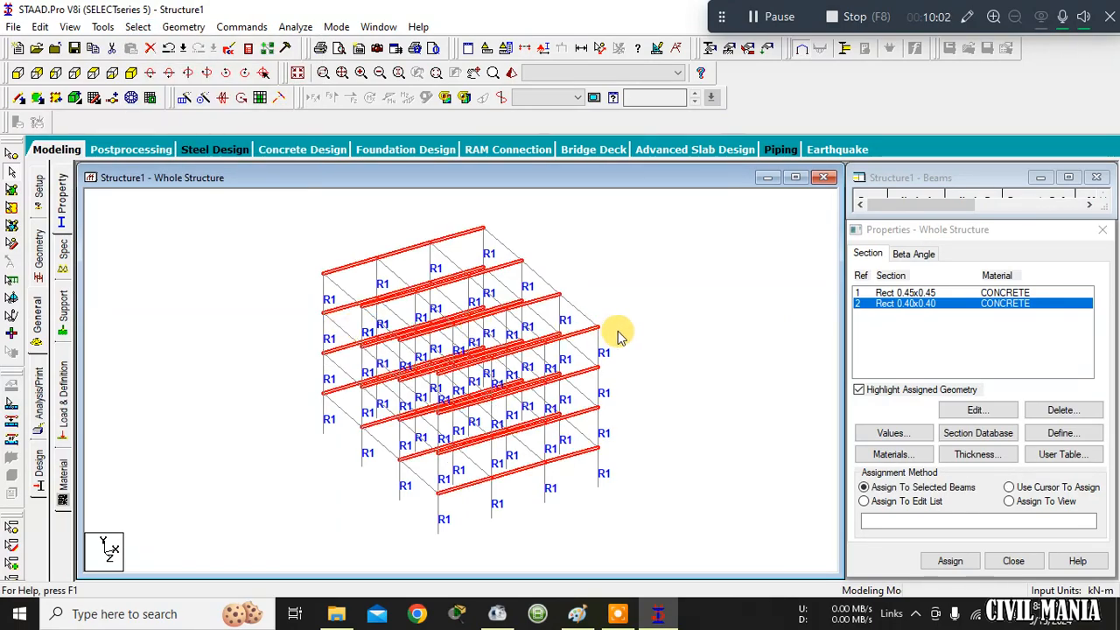
{"action": "left_click", "coordinate": [139, 27]}
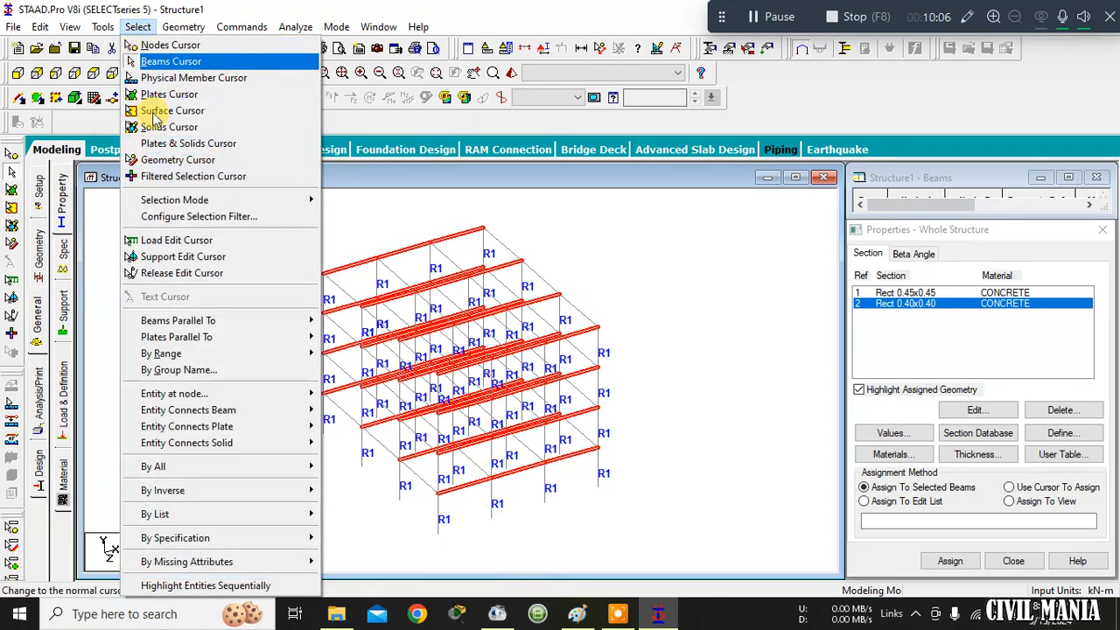
{"action": "mouse_move", "coordinate": [183, 322]}
{"action": "left_click", "coordinate": [348, 354]}
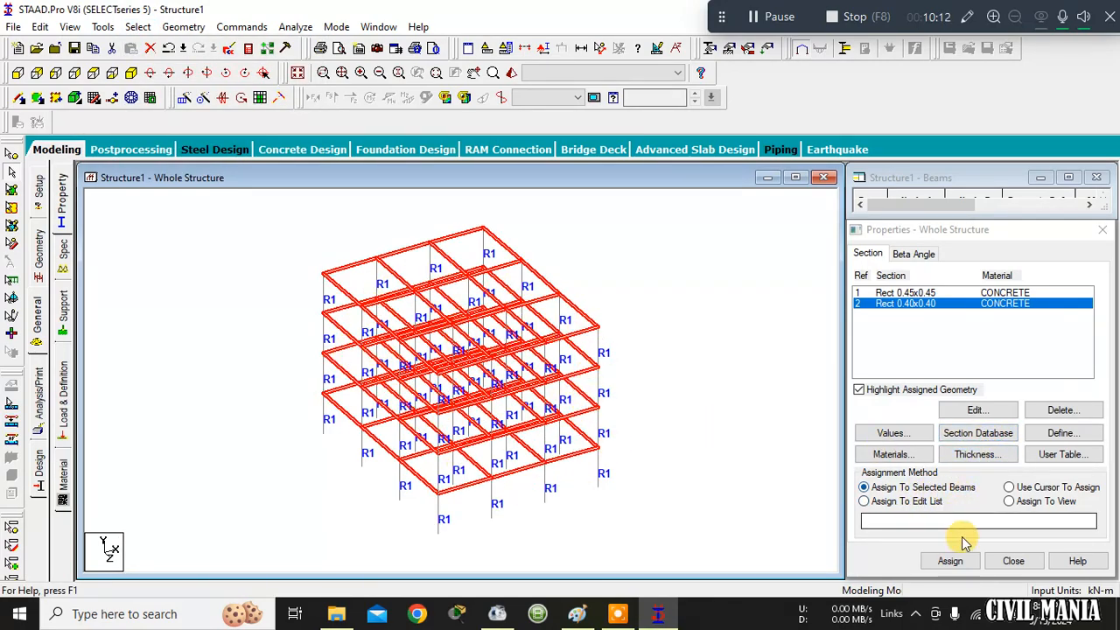
{"action": "left_click", "coordinate": [950, 561]}
{"action": "left_click", "coordinate": [1008, 436]}
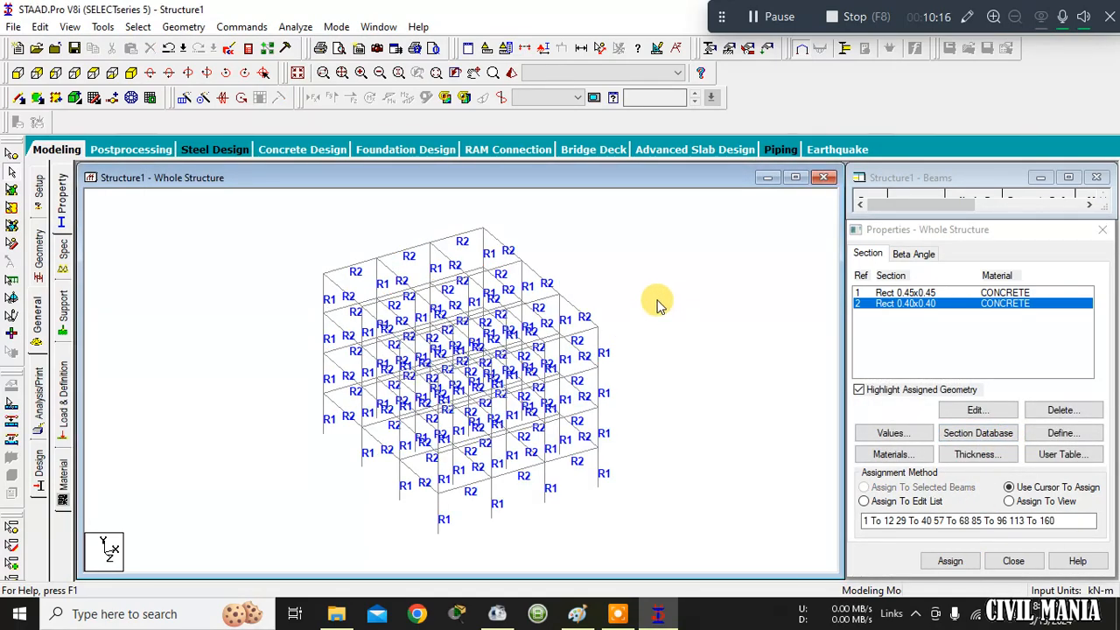
Inspect the whole frame with its columns and beams in the 3D rendered view, and close that view.
{"action": "left_click", "coordinate": [510, 76]}
{"action": "left_click_drag", "start_coordinate": [583, 275], "coordinate": [484, 388]}
{"action": "left_click_drag", "start_coordinate": [498, 264], "coordinate": [383, 307]}
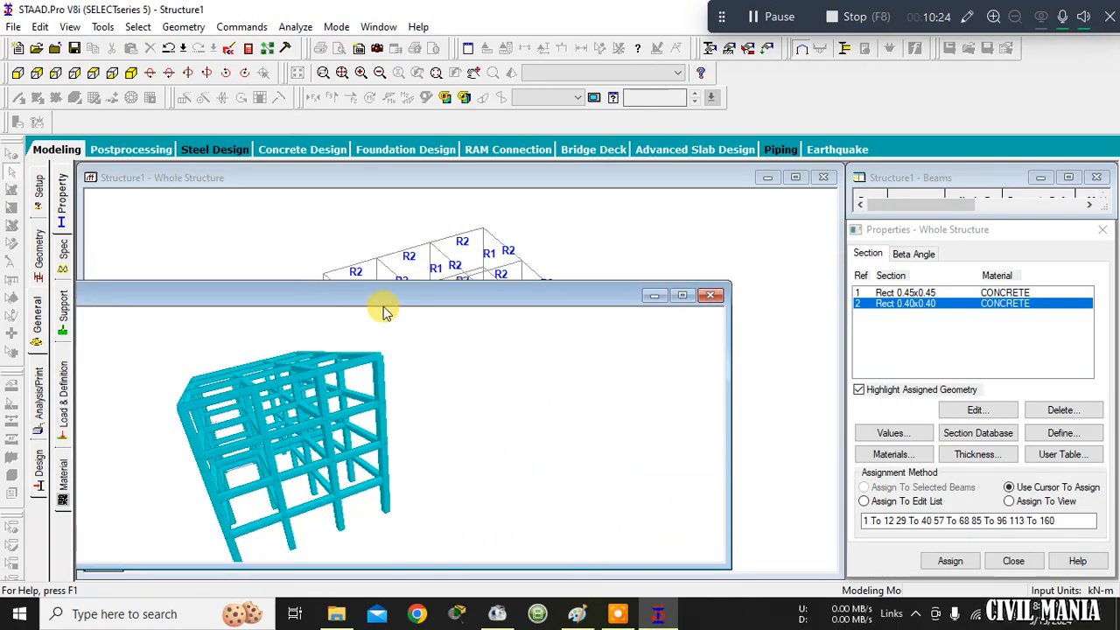
{"action": "left_click", "coordinate": [710, 298]}
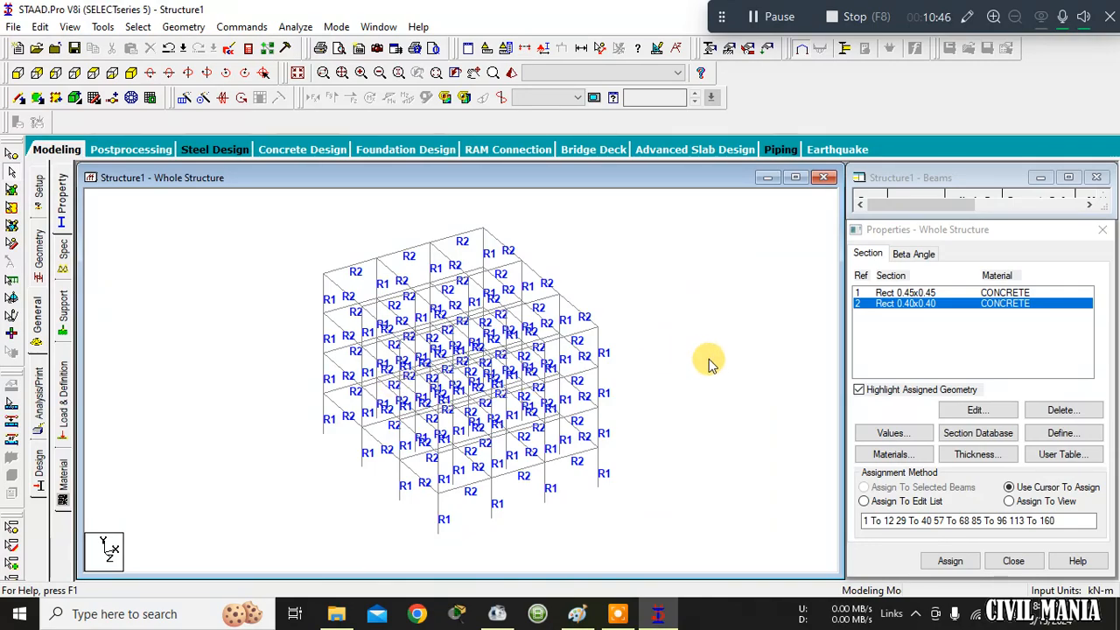
Close the section properties and the beams table, leaving only the whole-structure window maximized in front view.
{"action": "left_click", "coordinate": [17, 74]}
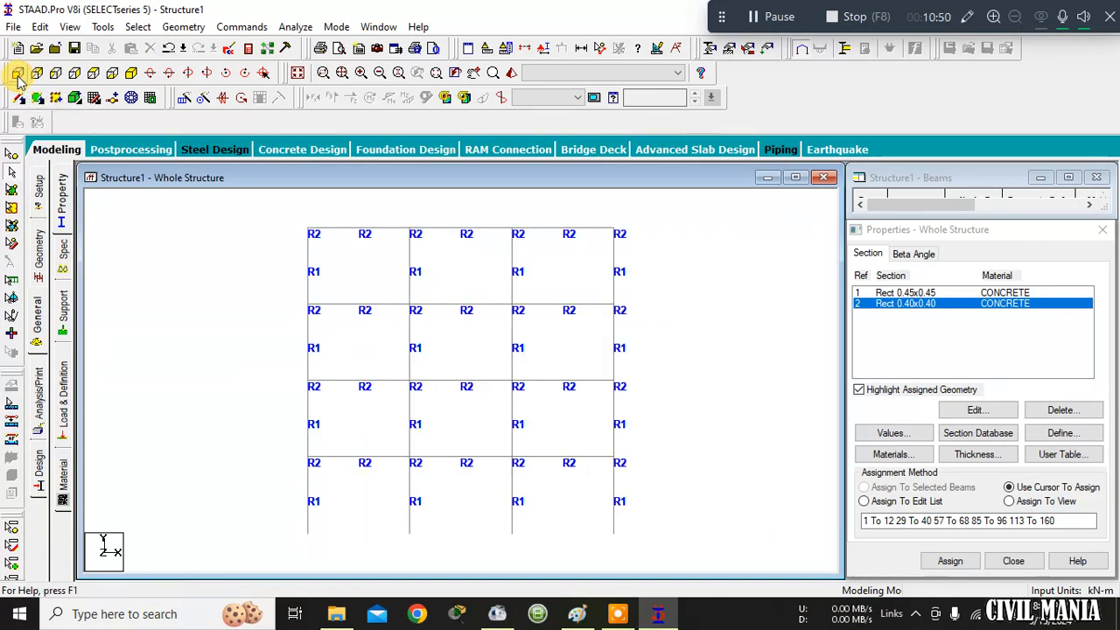
{"action": "left_click", "coordinate": [1040, 224]}
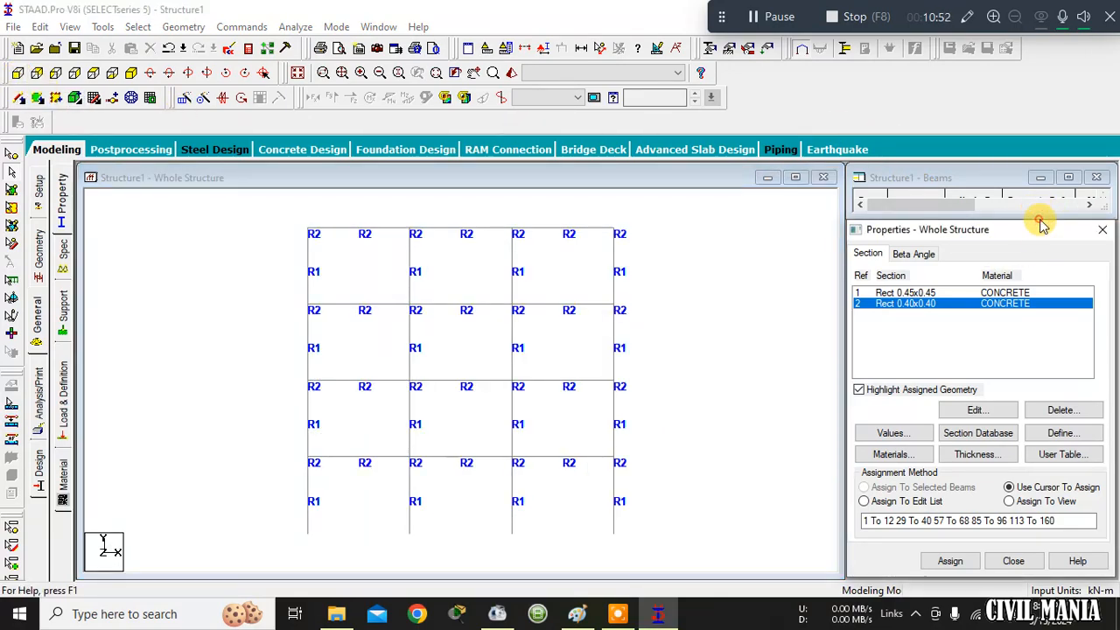
{"action": "left_click_drag", "start_coordinate": [1040, 219], "coordinate": [1043, 293]}
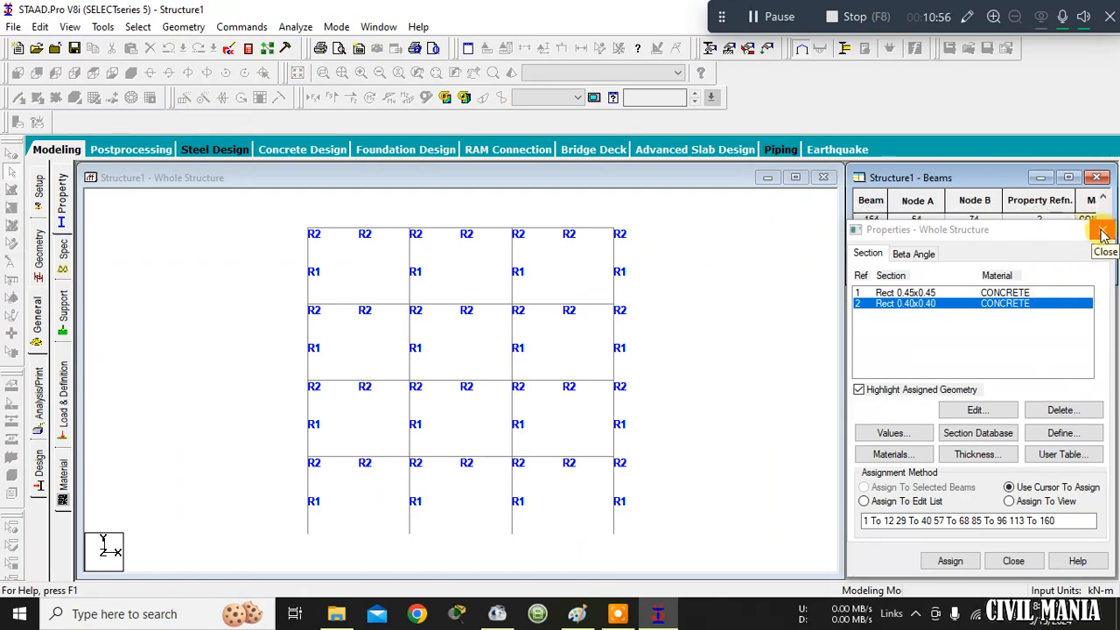
{"action": "left_click", "coordinate": [1102, 234]}
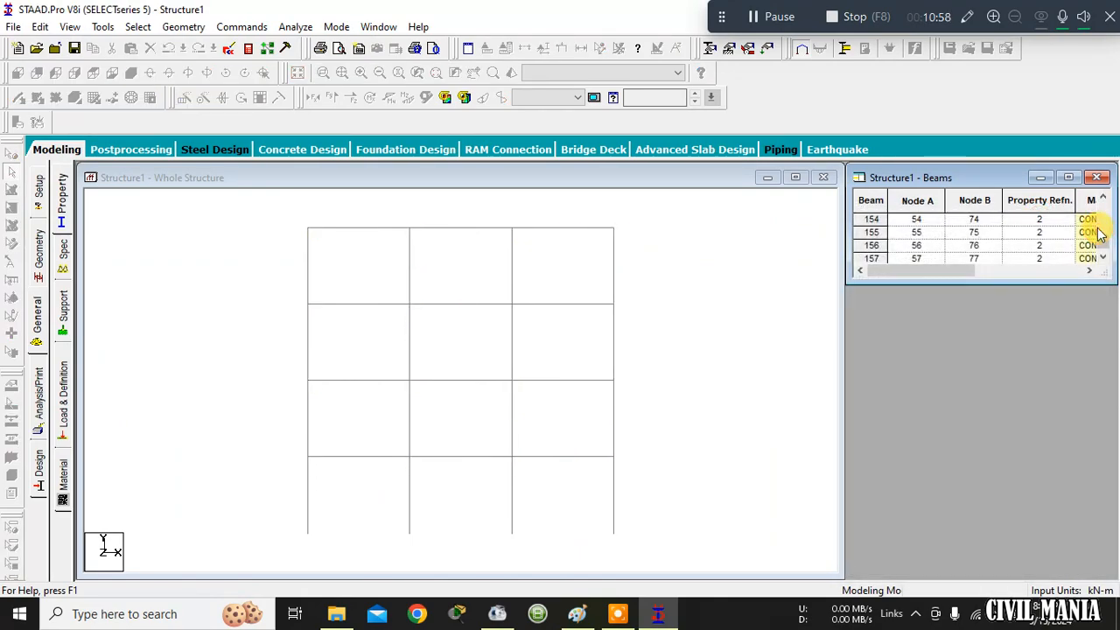
{"action": "left_click_drag", "start_coordinate": [1008, 282], "coordinate": [1000, 580]}
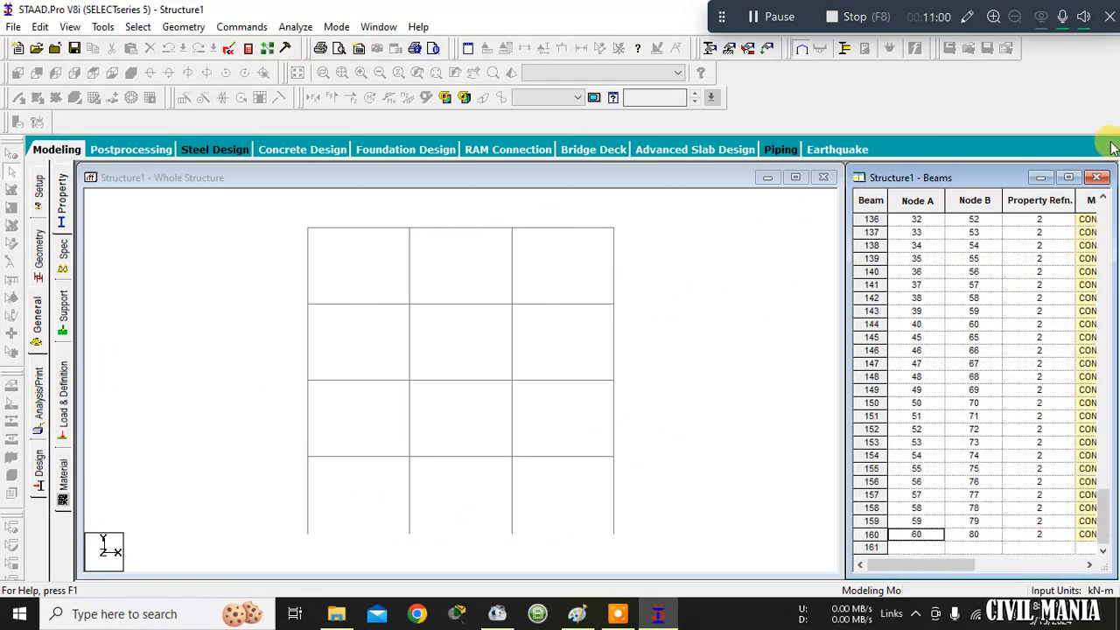
{"action": "left_click", "coordinate": [1096, 177]}
{"action": "left_click", "coordinate": [794, 177]}
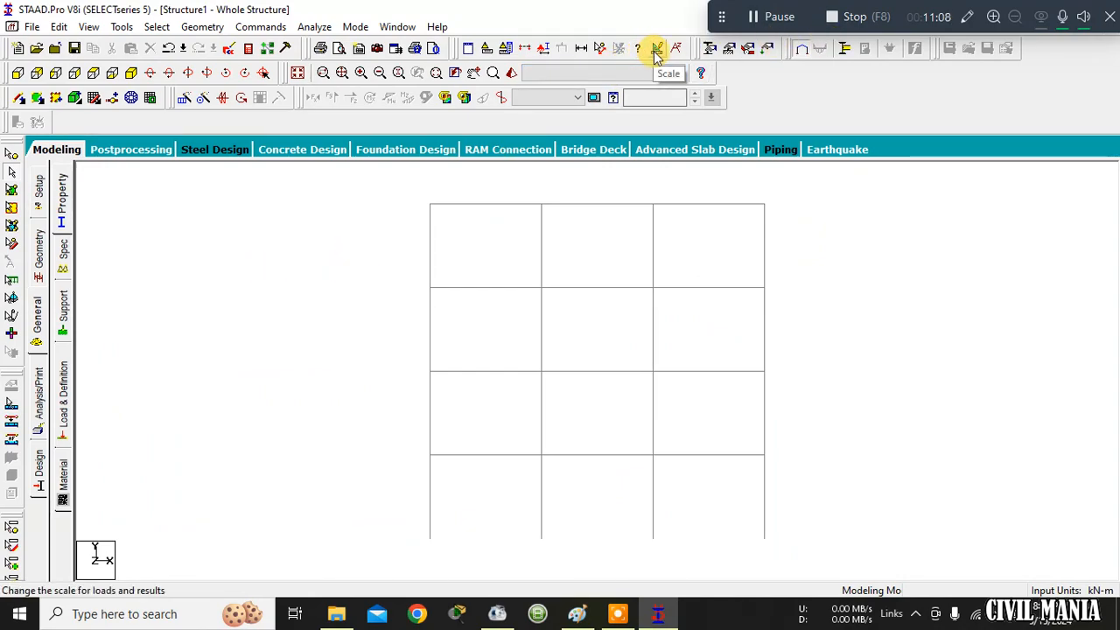
Turn on the Node Points labels for the structure and show the frame in isometric view.
{"action": "left_click", "coordinate": [540, 49]}
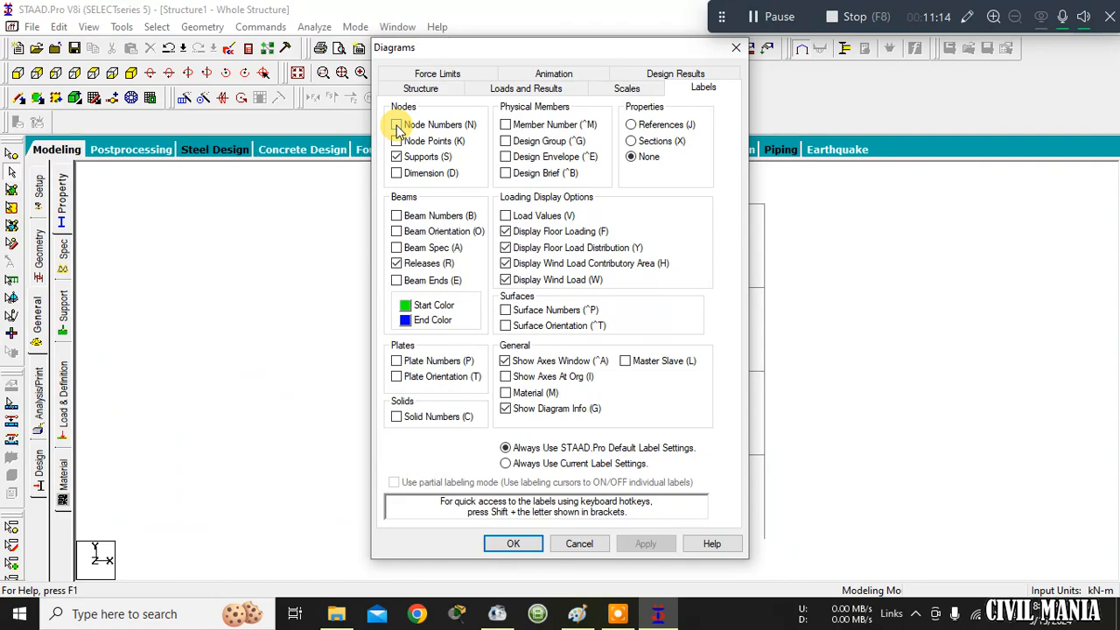
{"action": "left_click", "coordinate": [396, 141]}
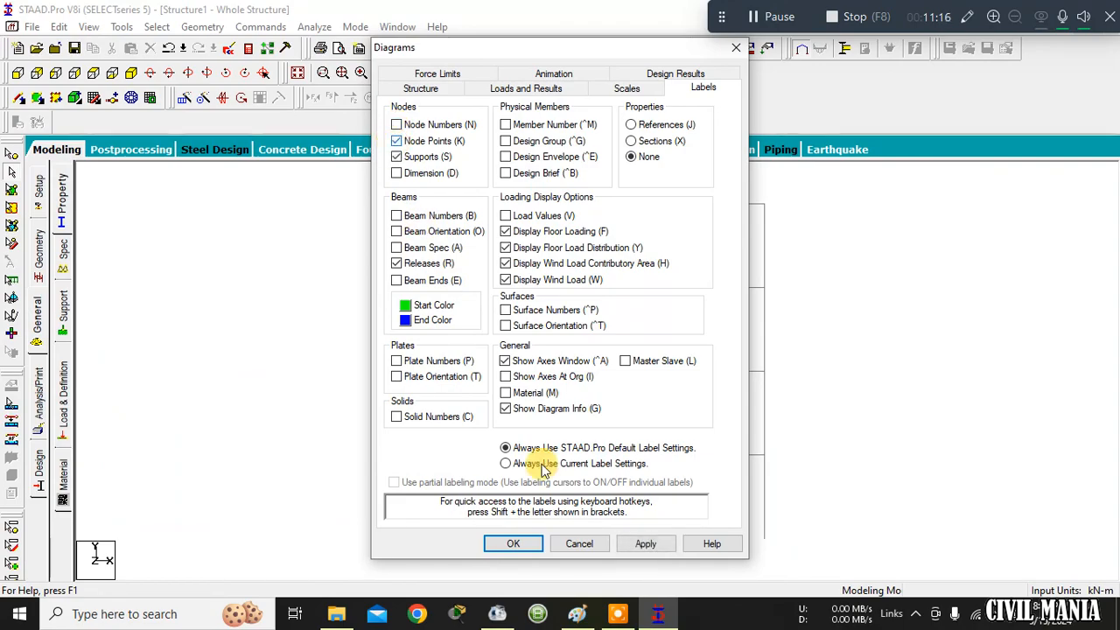
{"action": "left_click", "coordinate": [646, 544]}
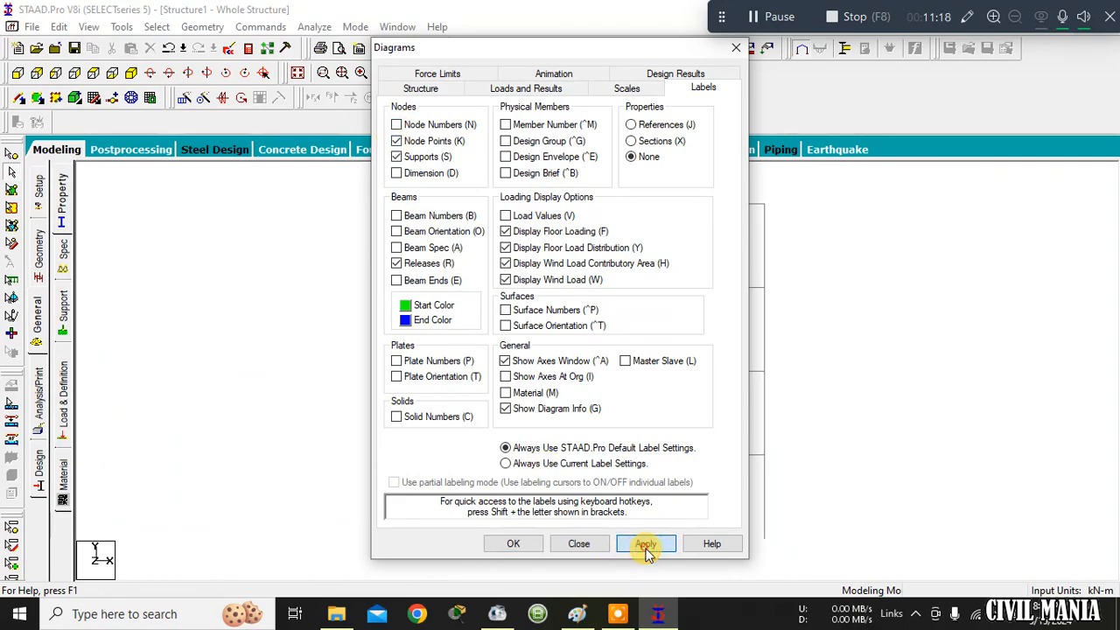
{"action": "left_click", "coordinate": [519, 543]}
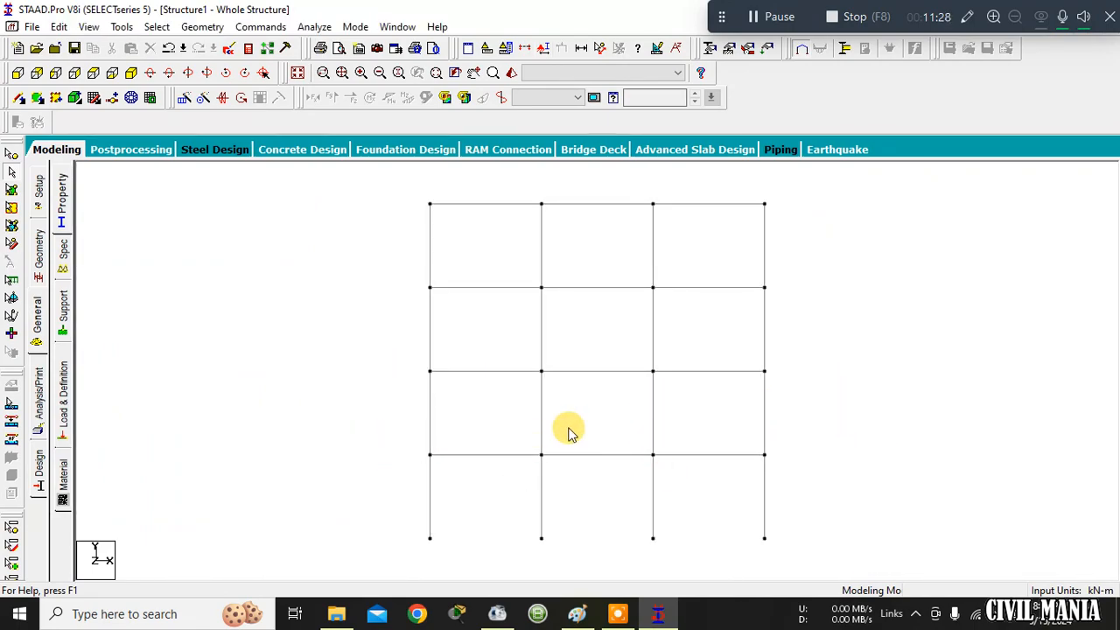
{"action": "left_click", "coordinate": [130, 74]}
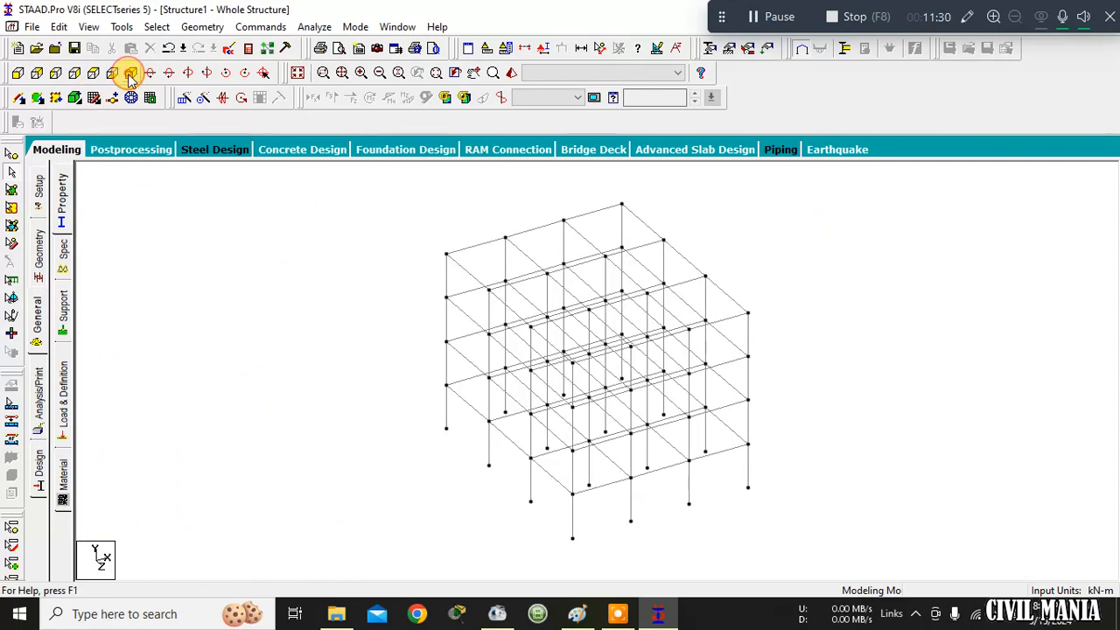
Isolate the lowest floor's beams from the front view with a Window / Rubber Band section, and show them in plan from above.
{"action": "left_click", "coordinate": [18, 74]}
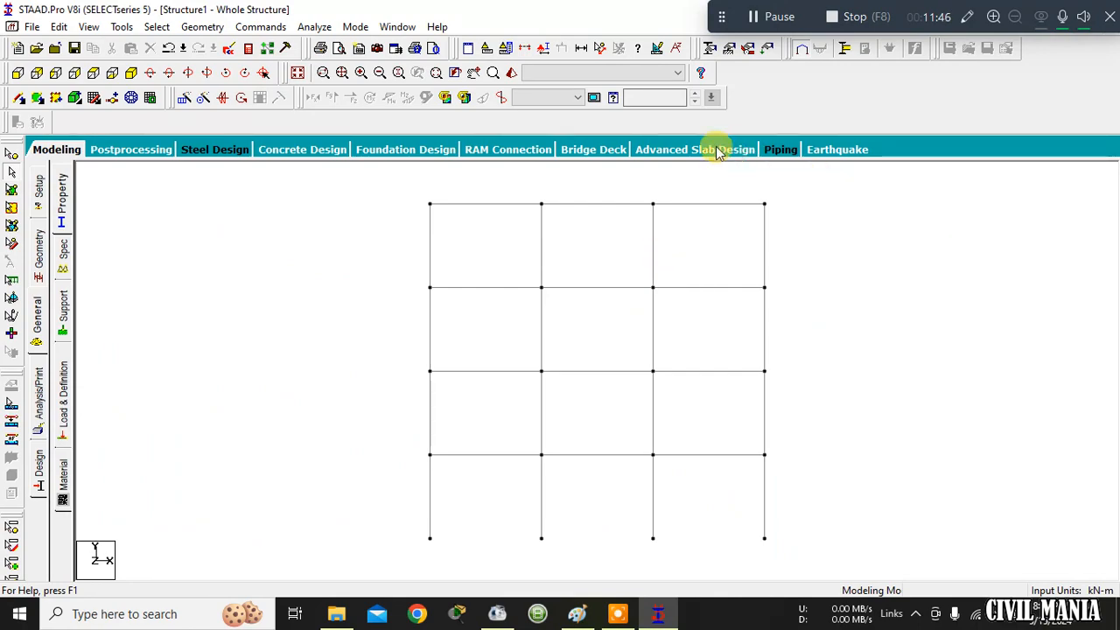
{"action": "left_click", "coordinate": [525, 54]}
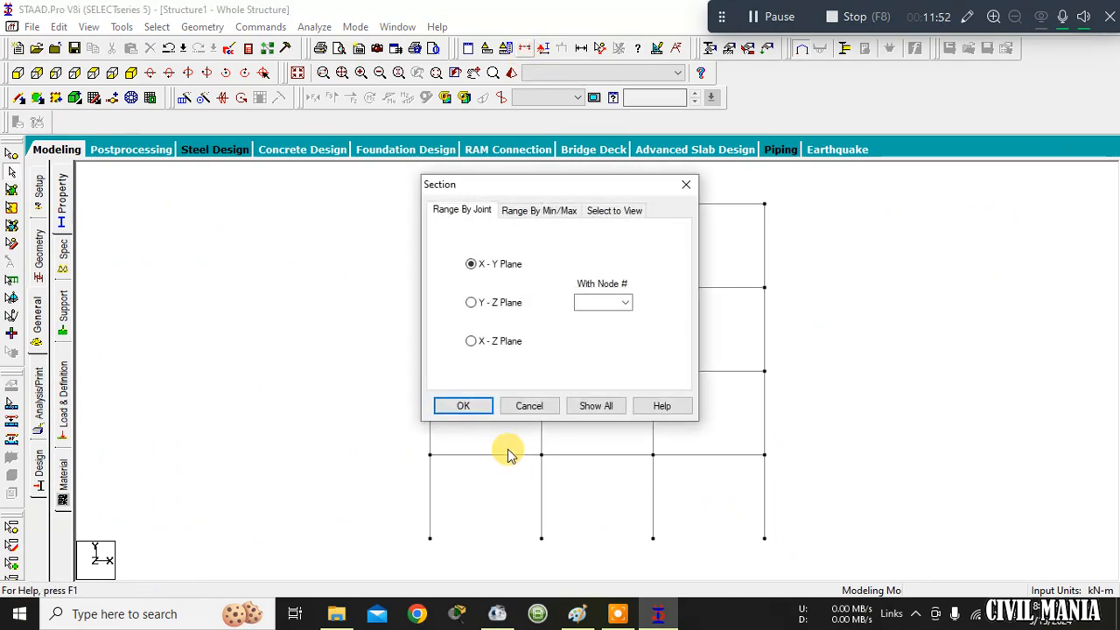
{"action": "left_click", "coordinate": [626, 212]}
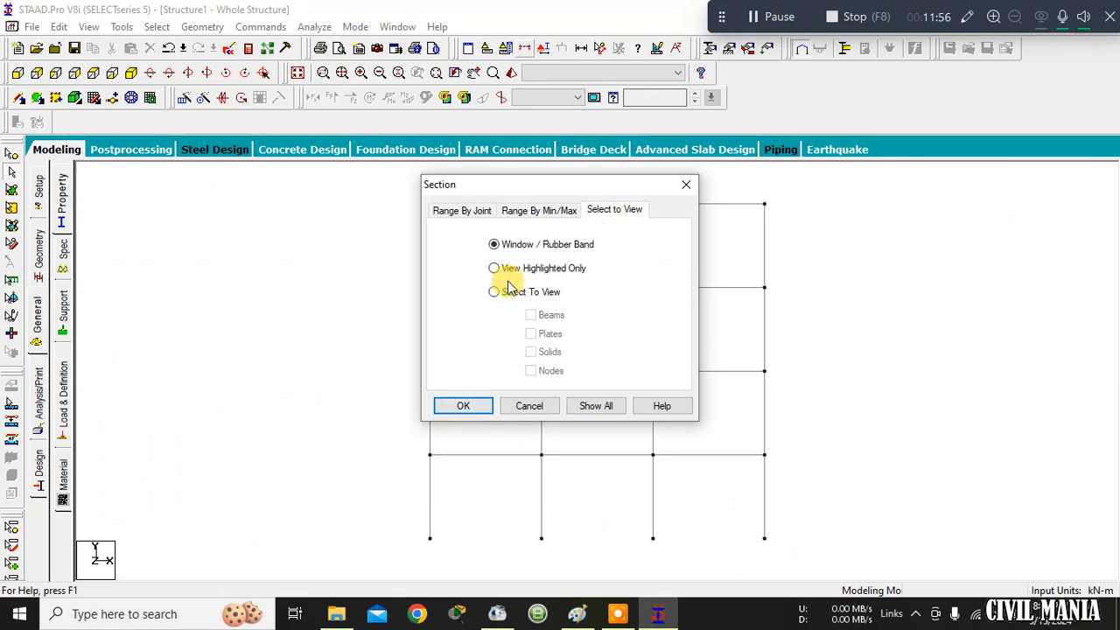
{"action": "left_click", "coordinate": [473, 406]}
{"action": "left_click_drag", "start_coordinate": [390, 432], "coordinate": [796, 470]}
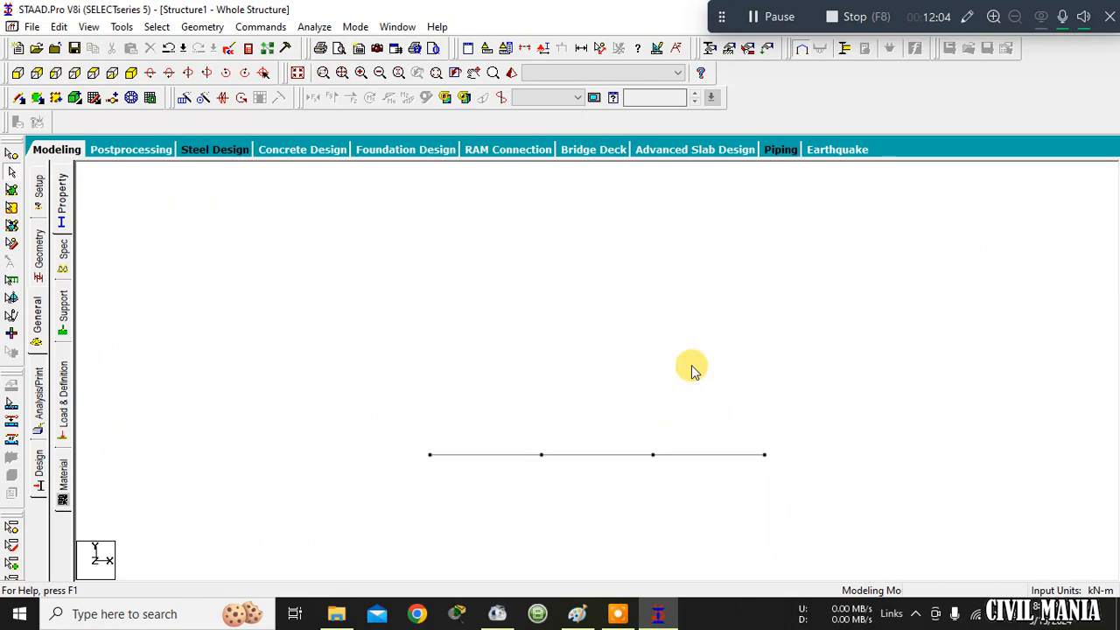
{"action": "left_click", "coordinate": [213, 153]}
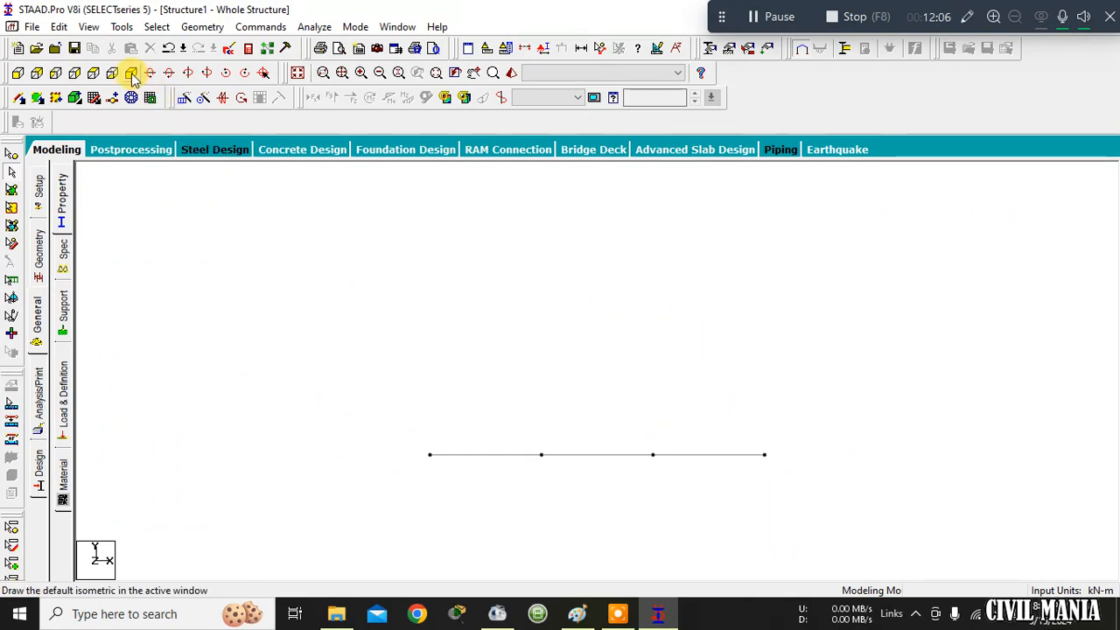
{"action": "left_click", "coordinate": [94, 77]}
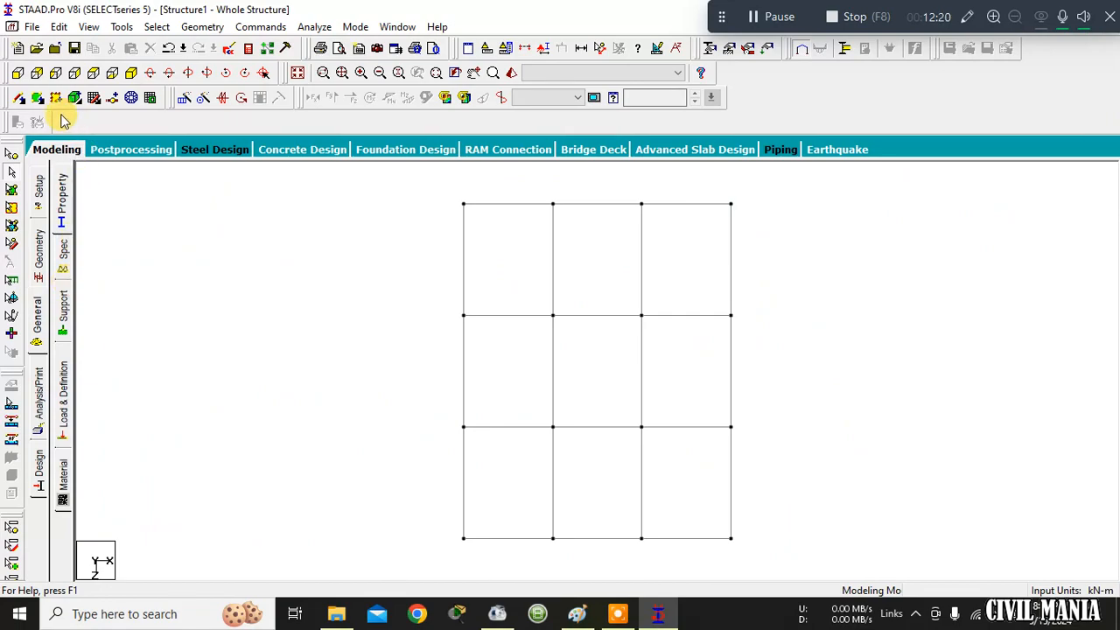
{"action": "left_click", "coordinate": [11, 191]}
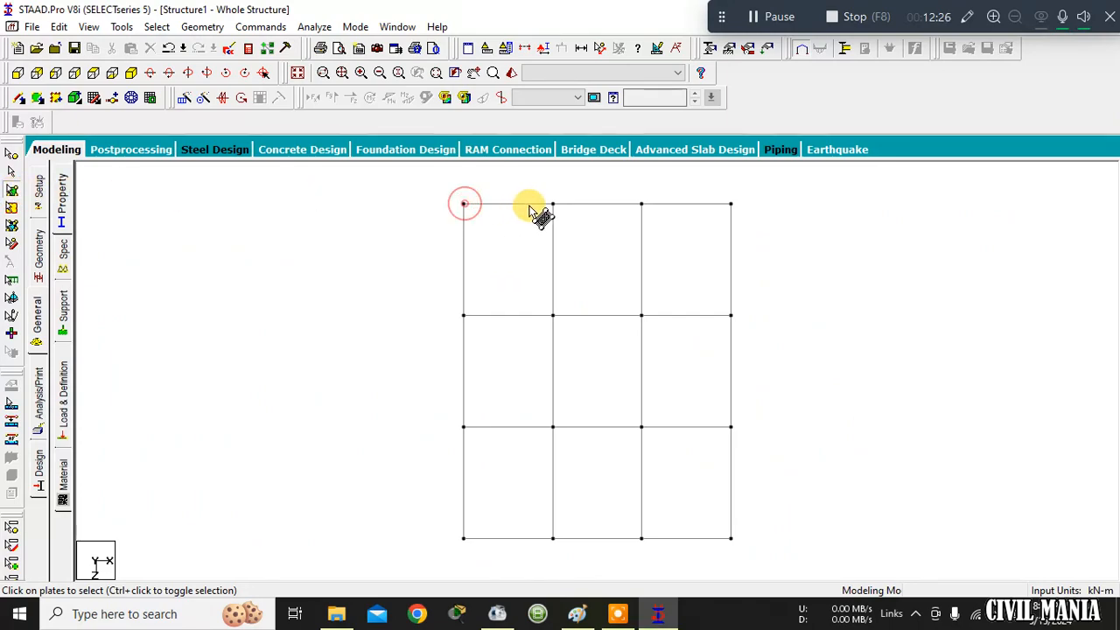
{"action": "left_click_drag", "start_coordinate": [463, 204], "coordinate": [553, 316]}
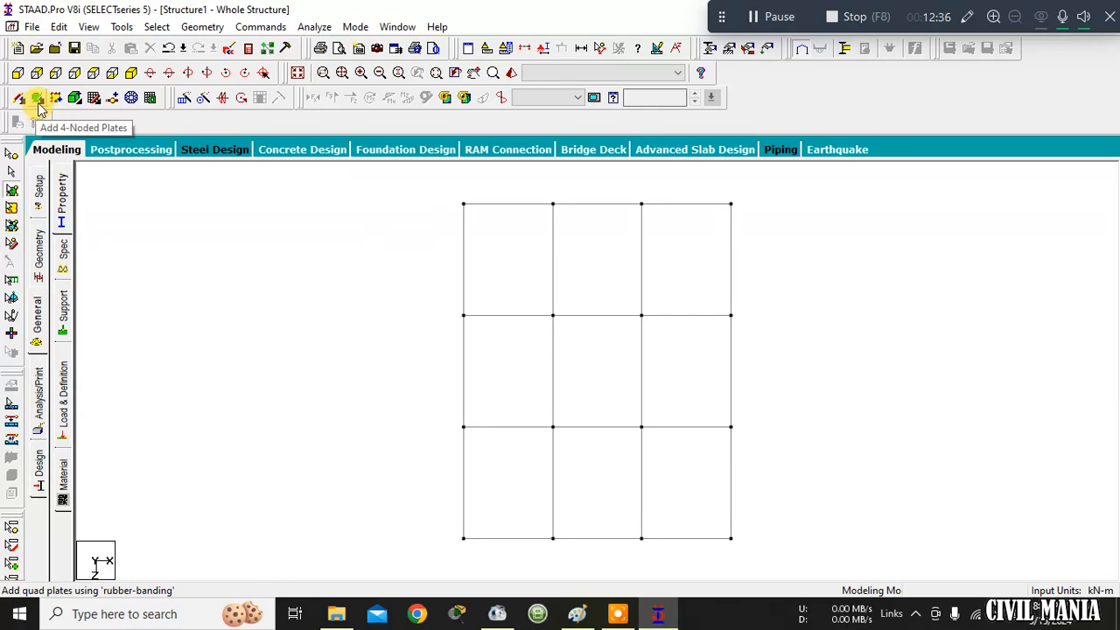
{"action": "left_click", "coordinate": [13, 191]}
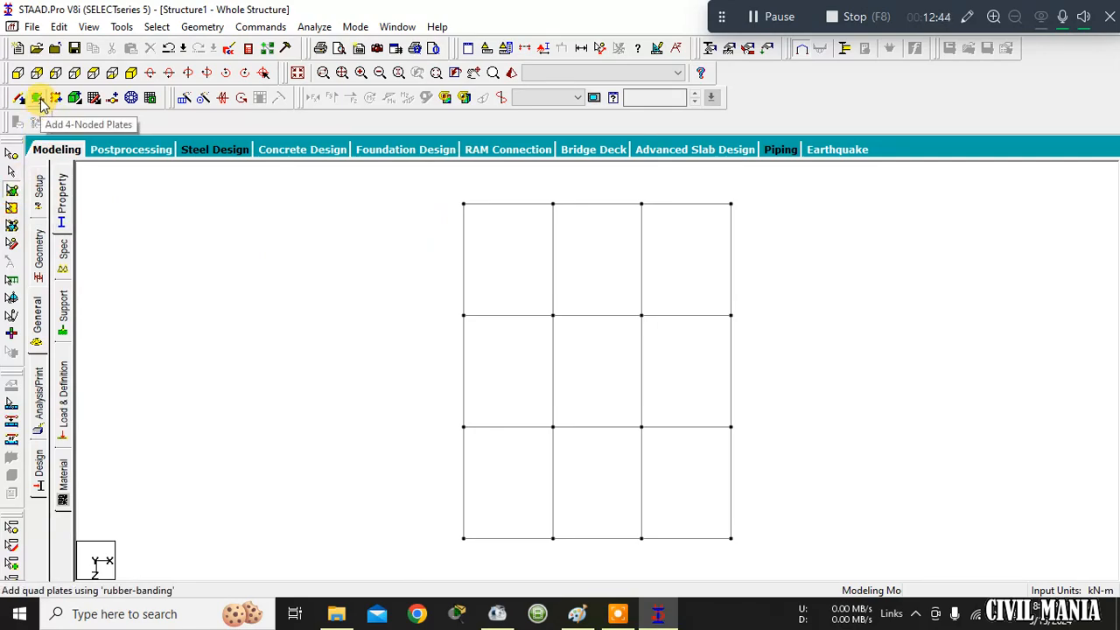
Add 4-noded plates to the three bays in the upper row of the lowest floor's plan, snapping to their corner nodes.
{"action": "left_click", "coordinate": [38, 101]}
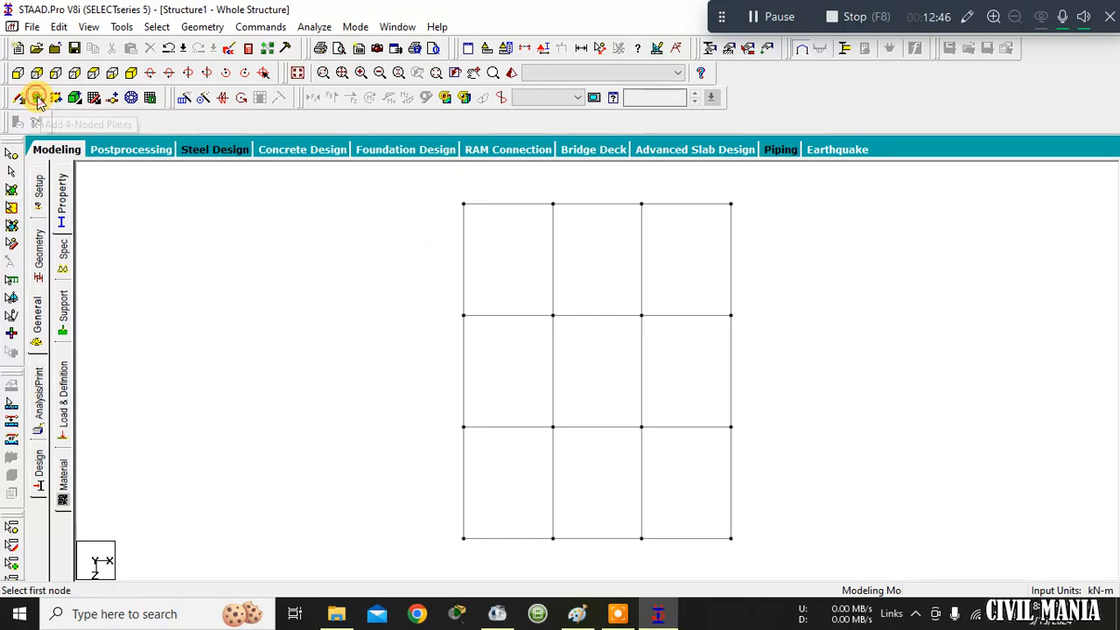
{"action": "left_click", "coordinate": [477, 216]}
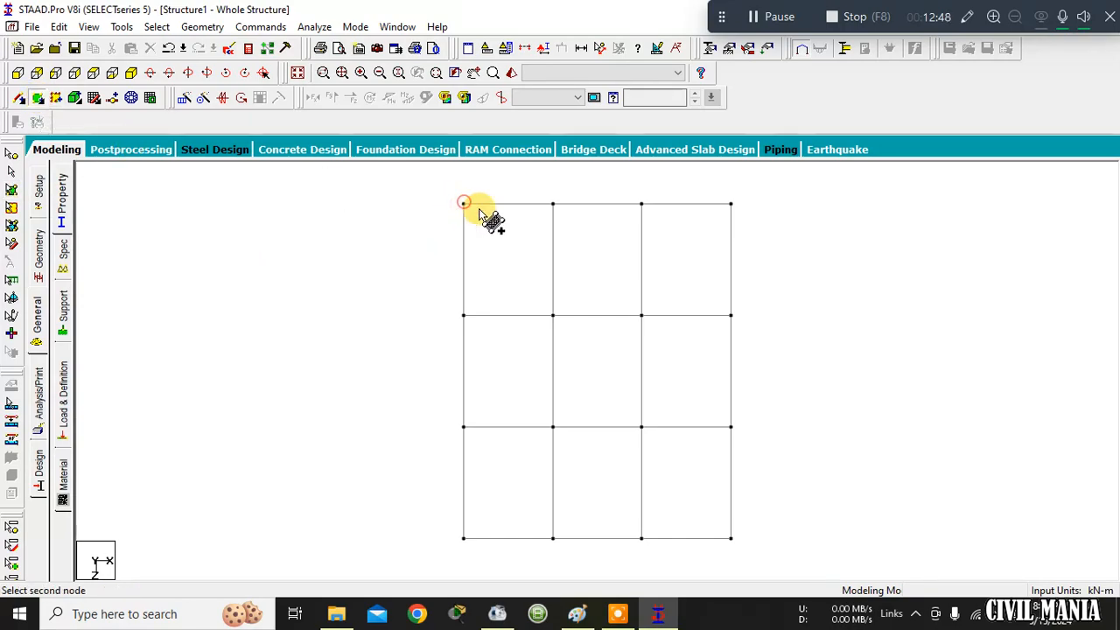
{"action": "left_click", "coordinate": [552, 205]}
{"action": "left_click", "coordinate": [553, 314]}
{"action": "left_click", "coordinate": [465, 315]}
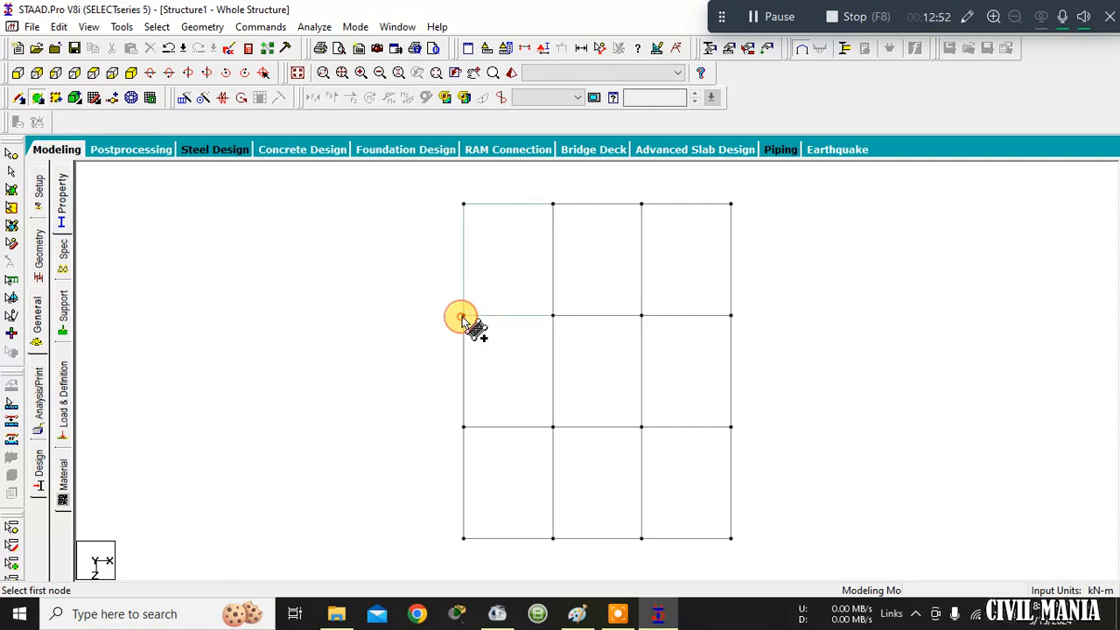
{"action": "left_click", "coordinate": [553, 206]}
{"action": "left_click", "coordinate": [642, 204]}
{"action": "left_click", "coordinate": [642, 315]}
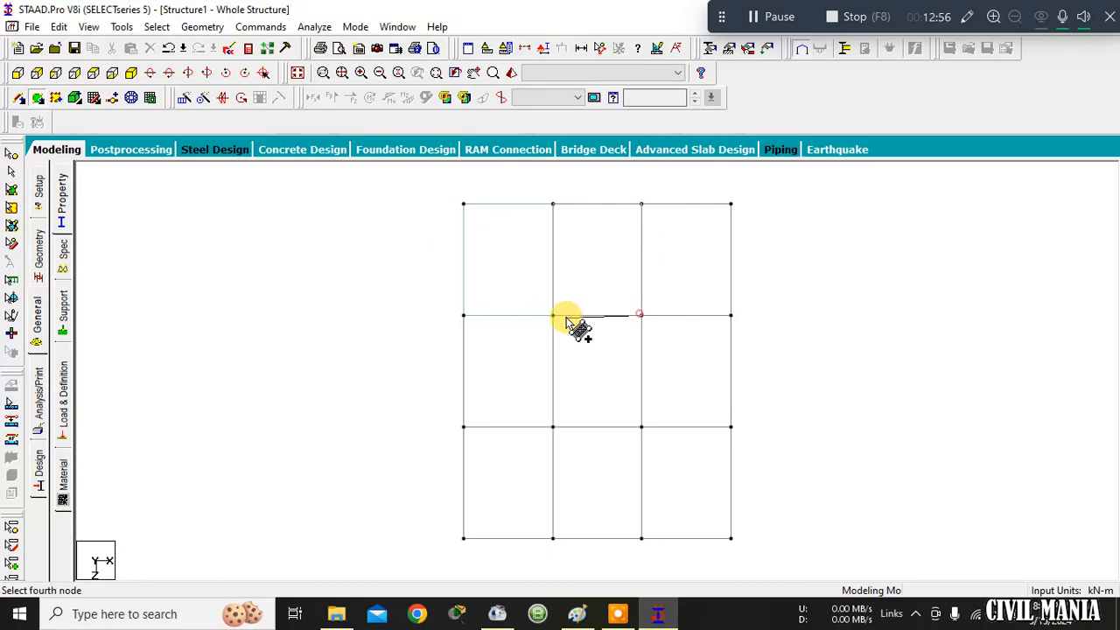
{"action": "left_click", "coordinate": [553, 316]}
{"action": "left_click", "coordinate": [641, 206]}
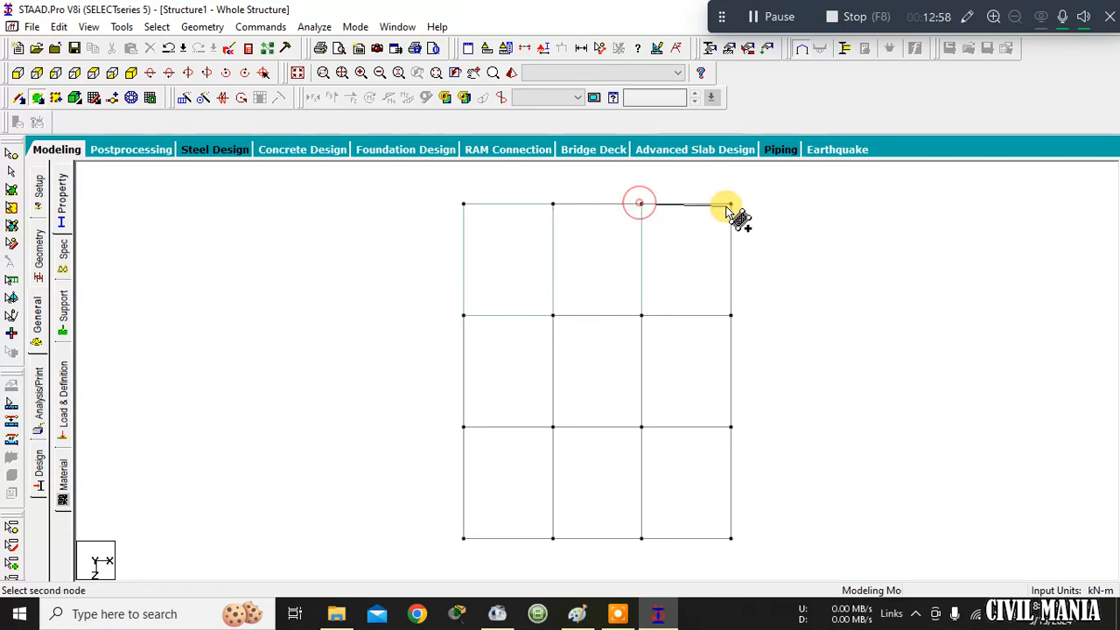
{"action": "left_click", "coordinate": [730, 204]}
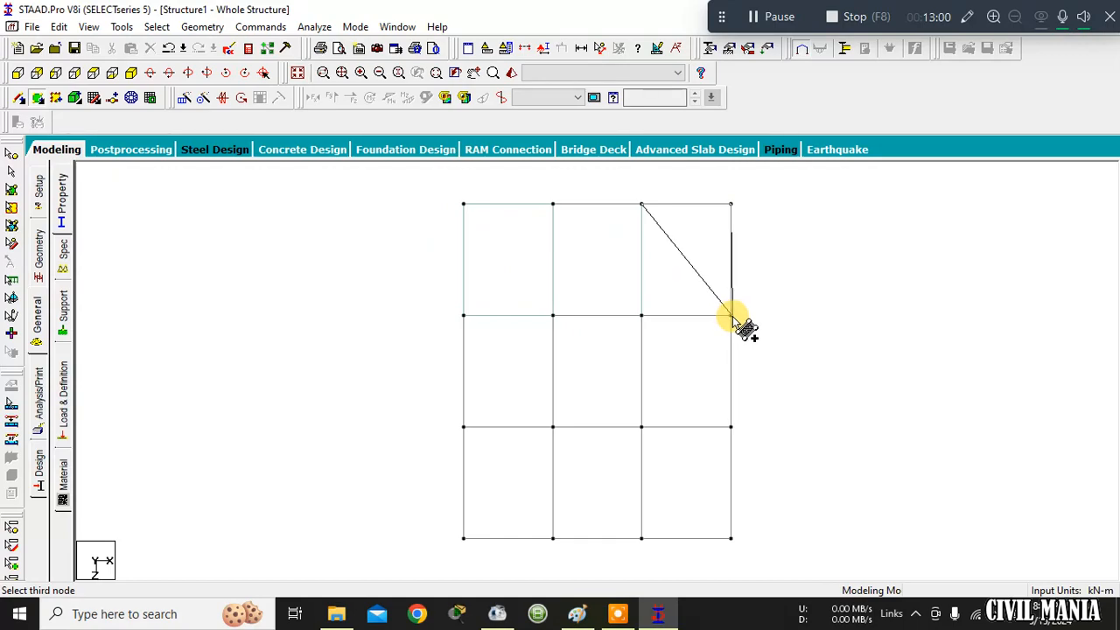
{"action": "left_click", "coordinate": [731, 315]}
{"action": "left_click", "coordinate": [641, 315]}
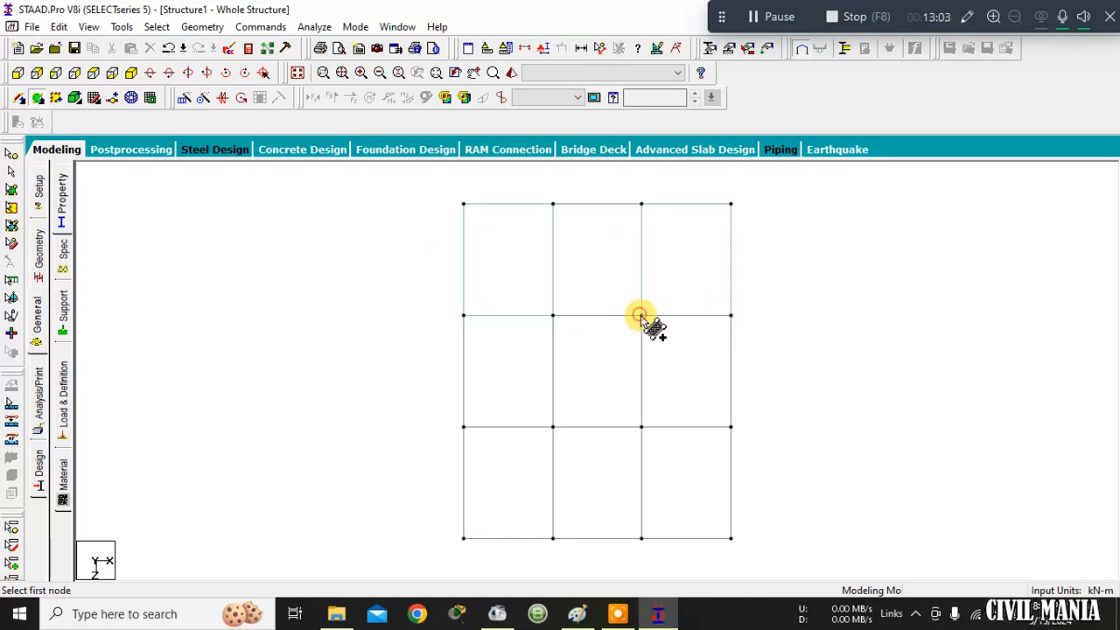
Add 4-noded plates to the three bays in the middle row of the floor plan.
{"action": "left_click", "coordinate": [463, 315]}
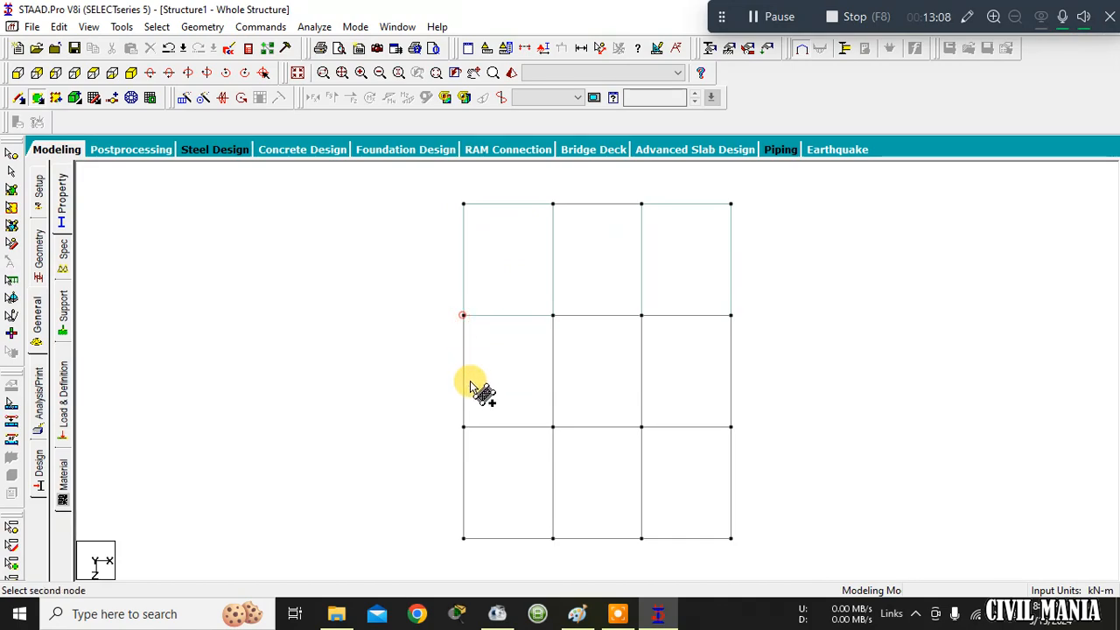
{"action": "left_click", "coordinate": [464, 427]}
{"action": "left_click", "coordinate": [553, 427]}
{"action": "left_click", "coordinate": [553, 315]}
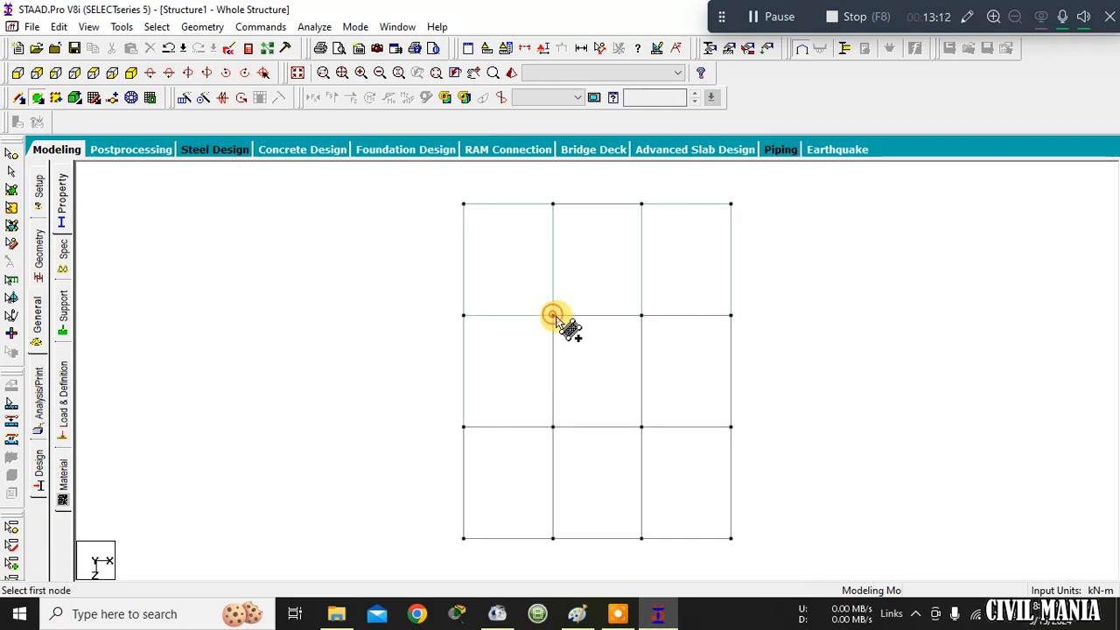
{"action": "left_click", "coordinate": [553, 315]}
{"action": "left_click", "coordinate": [642, 315]}
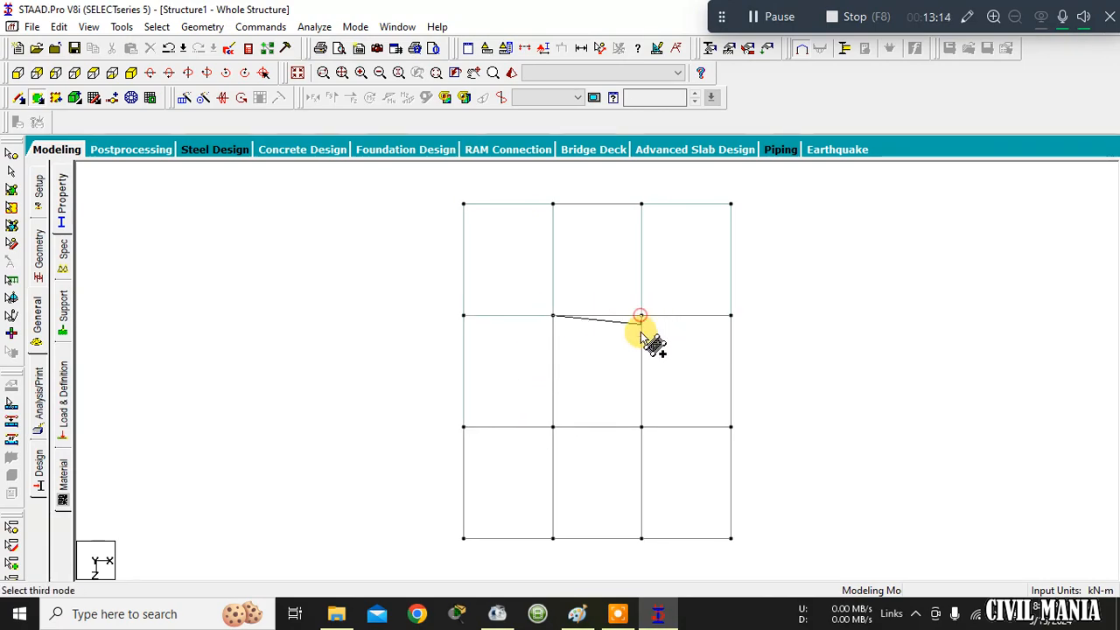
{"action": "left_click", "coordinate": [641, 427]}
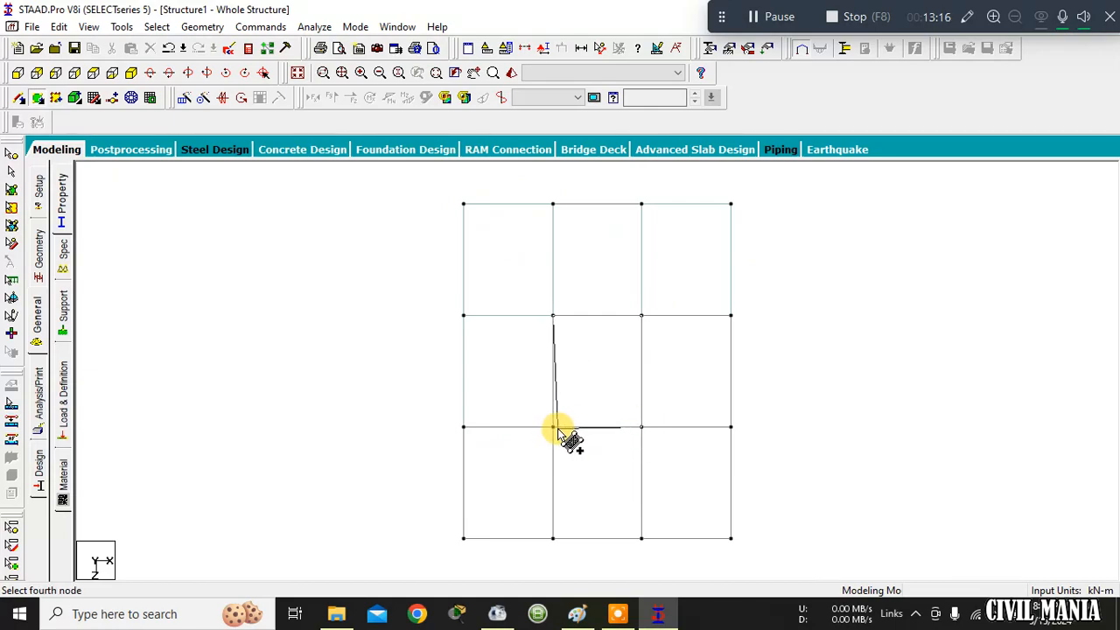
{"action": "left_click", "coordinate": [553, 426]}
{"action": "left_click", "coordinate": [641, 315]}
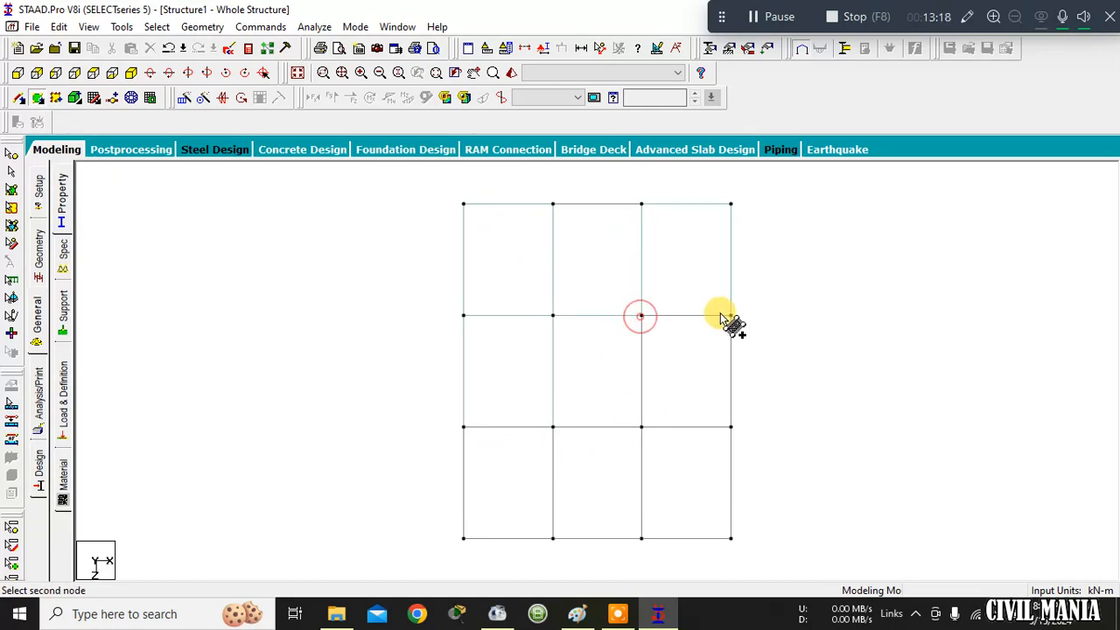
{"action": "left_click", "coordinate": [730, 315]}
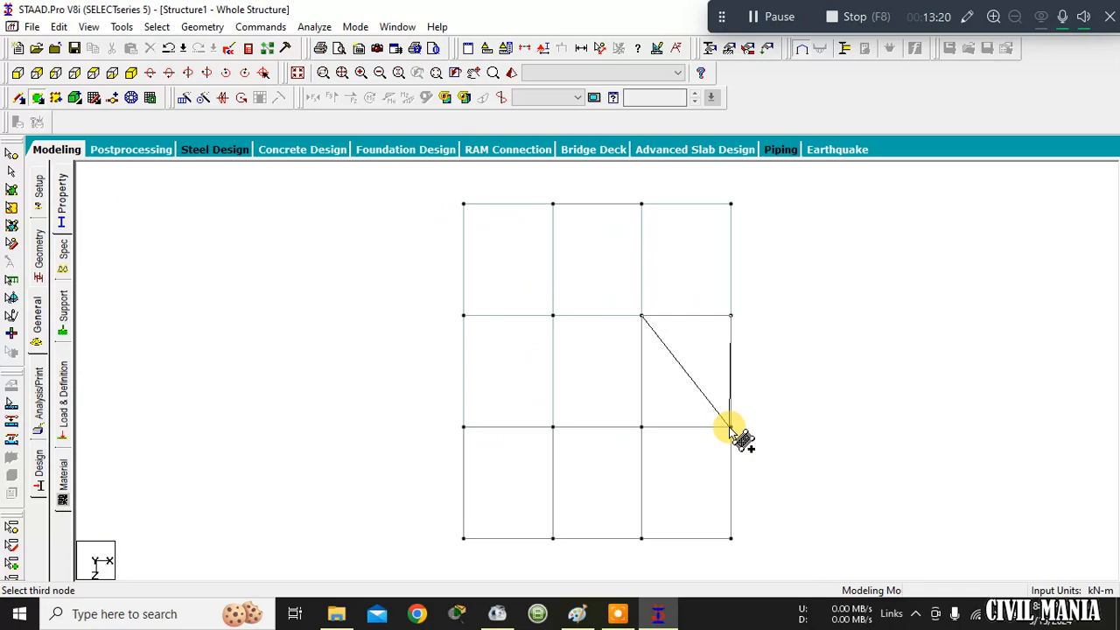
{"action": "left_click", "coordinate": [731, 427]}
{"action": "left_click", "coordinate": [642, 427]}
Add 4-noded plates to the three bays in the lower row of the floor plan.
{"action": "left_click", "coordinate": [464, 427]}
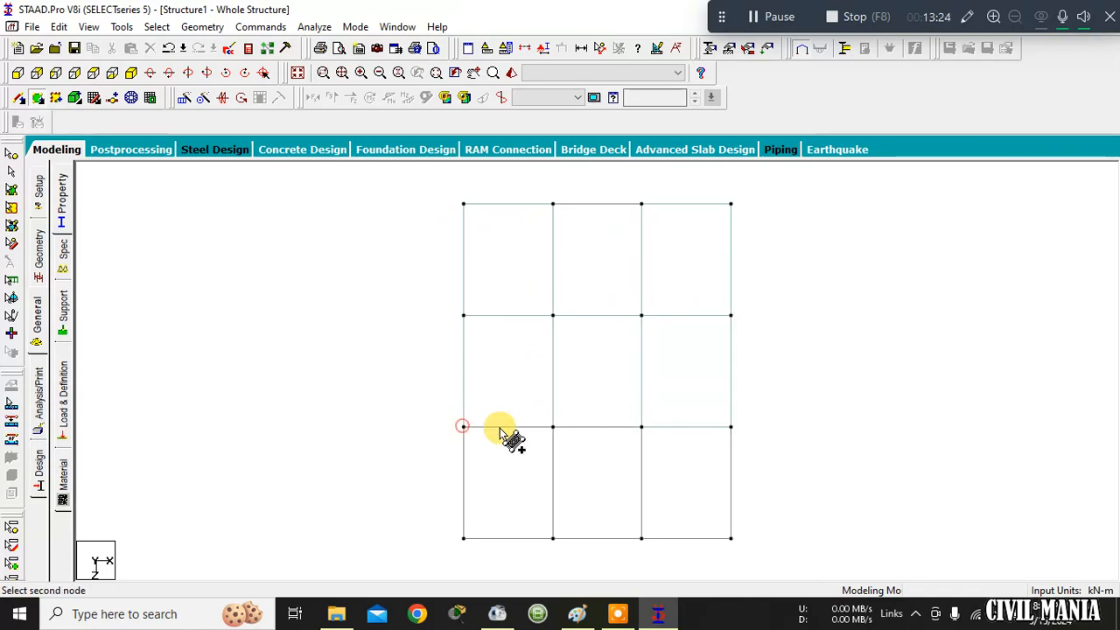
{"action": "left_click", "coordinate": [552, 427]}
{"action": "left_click", "coordinate": [552, 538]}
{"action": "left_click", "coordinate": [464, 538]}
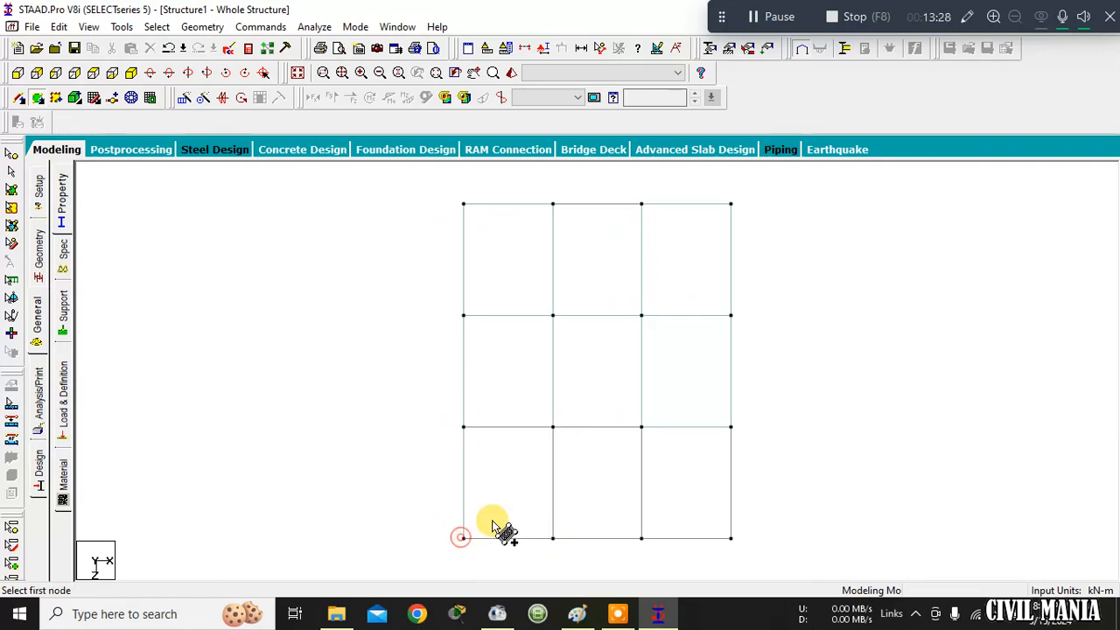
{"action": "left_click", "coordinate": [552, 427]}
{"action": "left_click", "coordinate": [641, 427]}
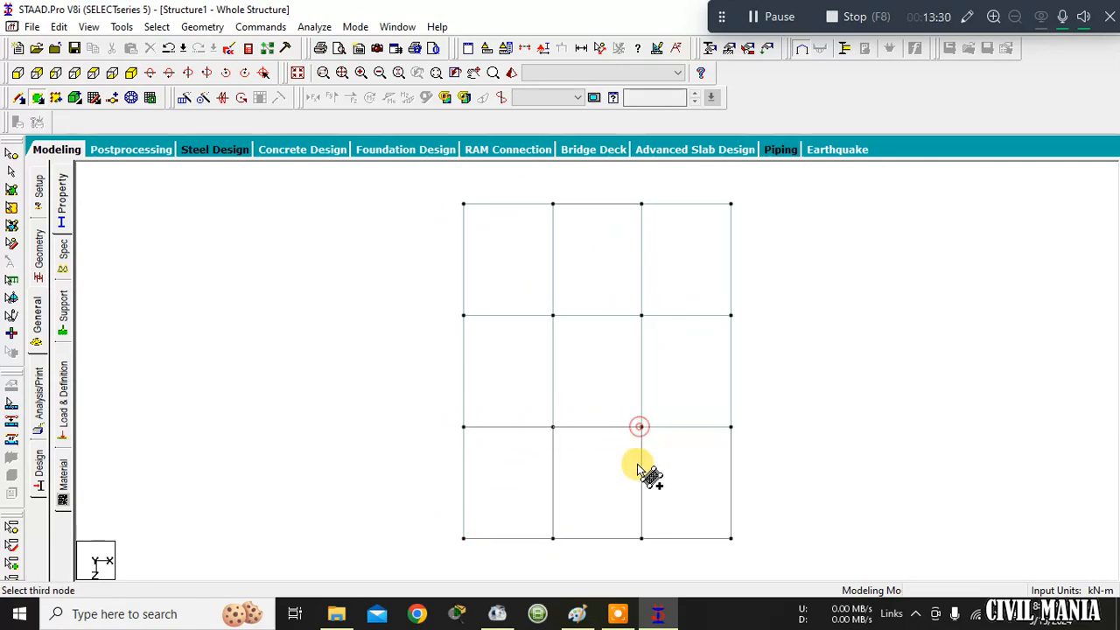
{"action": "left_click", "coordinate": [641, 538]}
{"action": "left_click", "coordinate": [552, 538]}
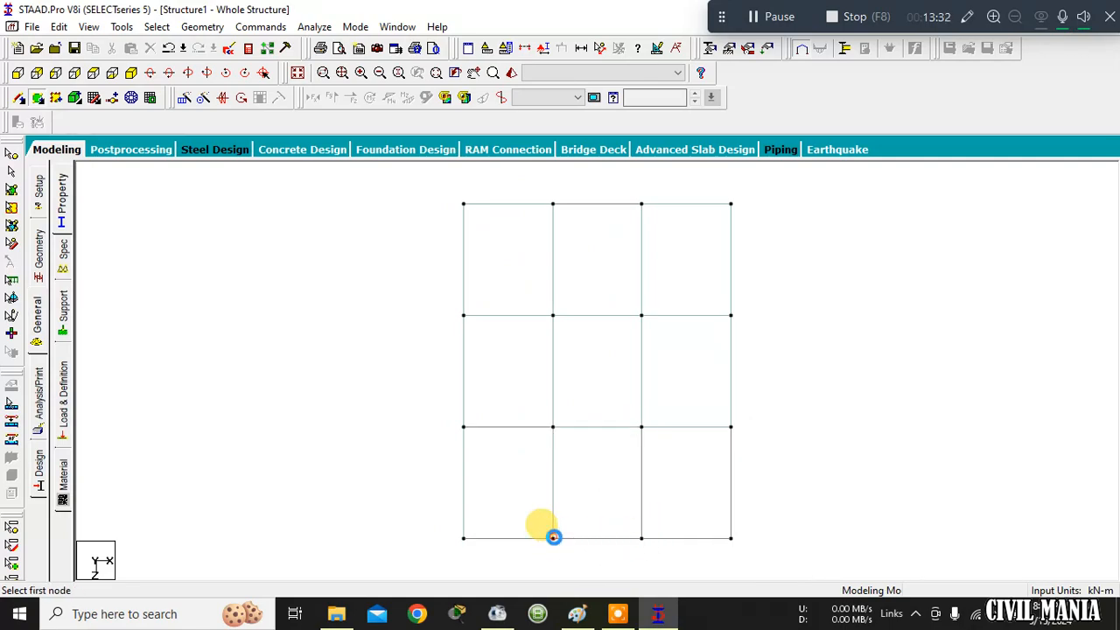
{"action": "left_click", "coordinate": [642, 427]}
{"action": "left_click", "coordinate": [730, 427]}
{"action": "left_click", "coordinate": [730, 539]}
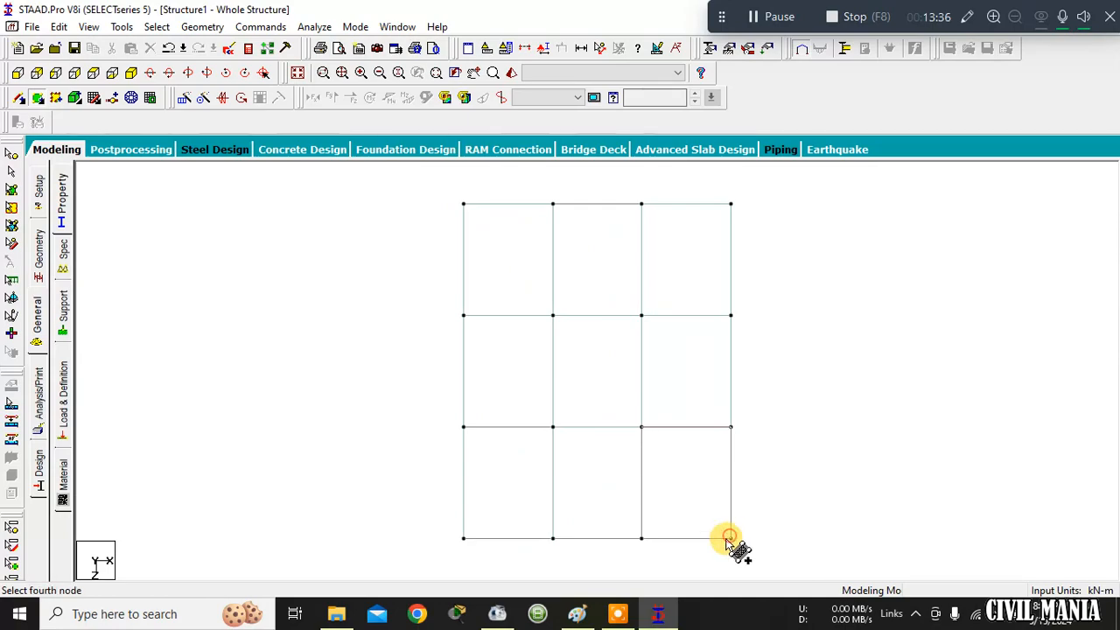
{"action": "left_click", "coordinate": [641, 538]}
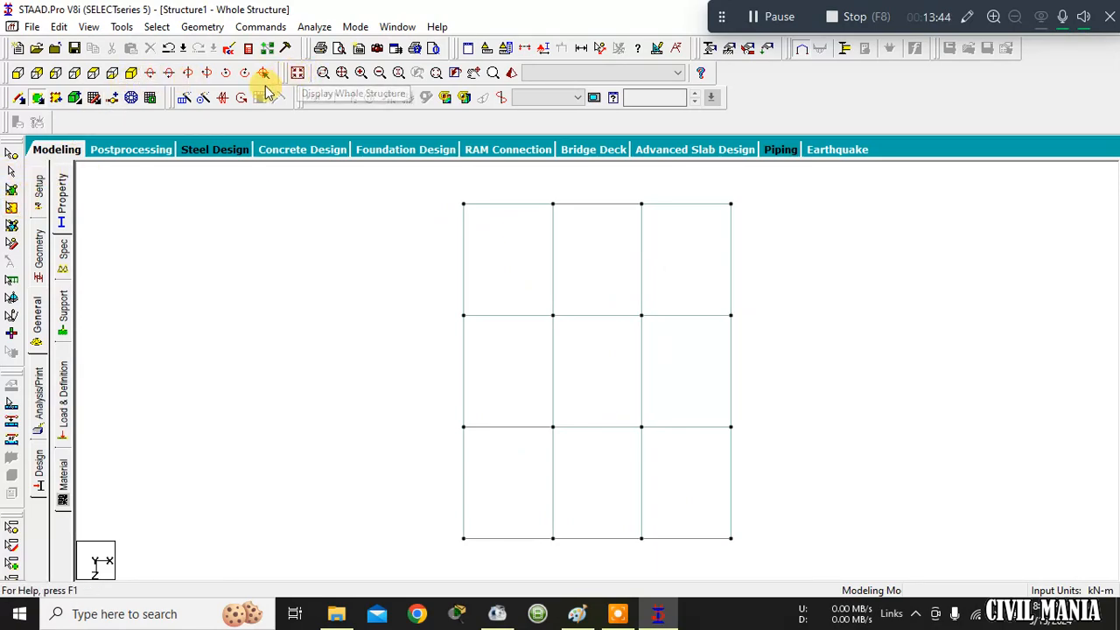
Check the lowest floor in front and plan views, and inspect its new slab plates from several angles in the 3D rendered view.
{"action": "left_click", "coordinate": [20, 75]}
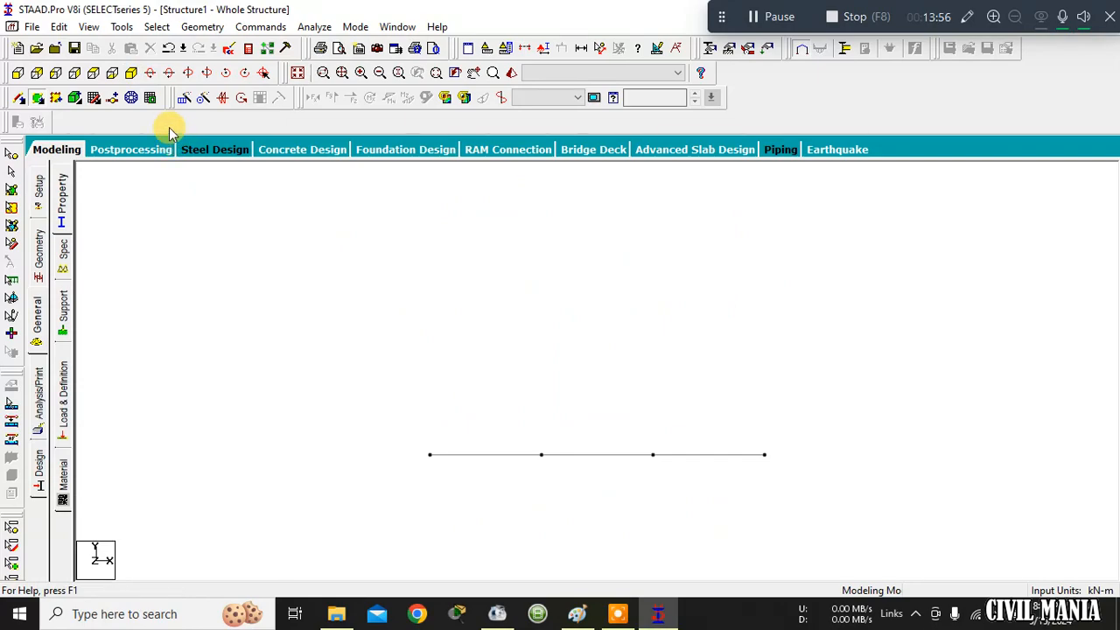
{"action": "left_click", "coordinate": [95, 74]}
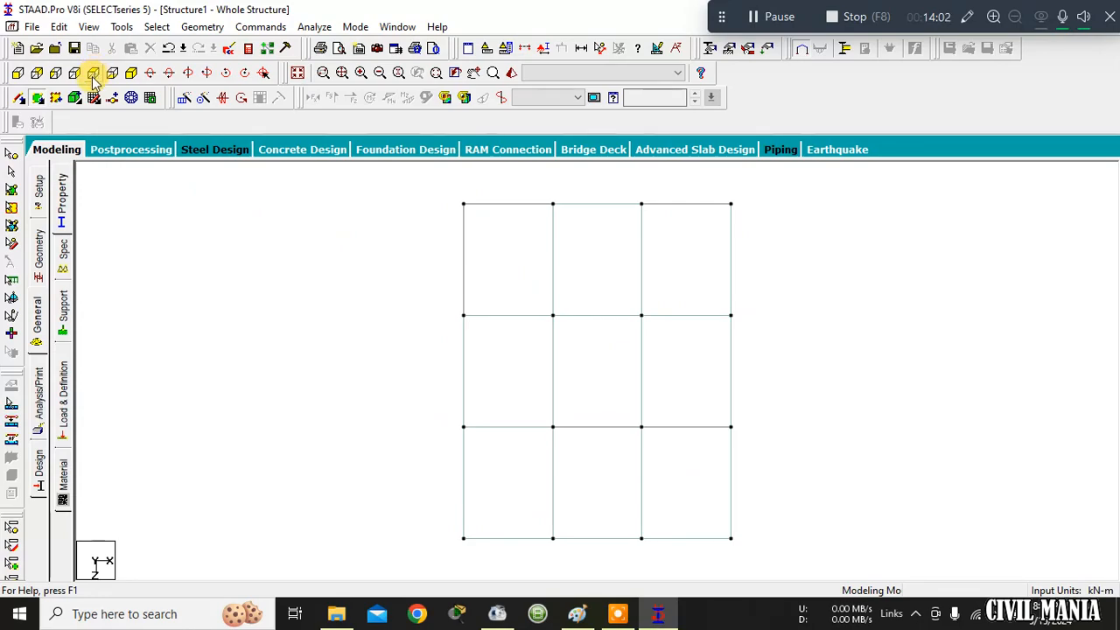
{"action": "left_click", "coordinate": [512, 75]}
{"action": "left_click_drag", "start_coordinate": [657, 420], "coordinate": [710, 226]}
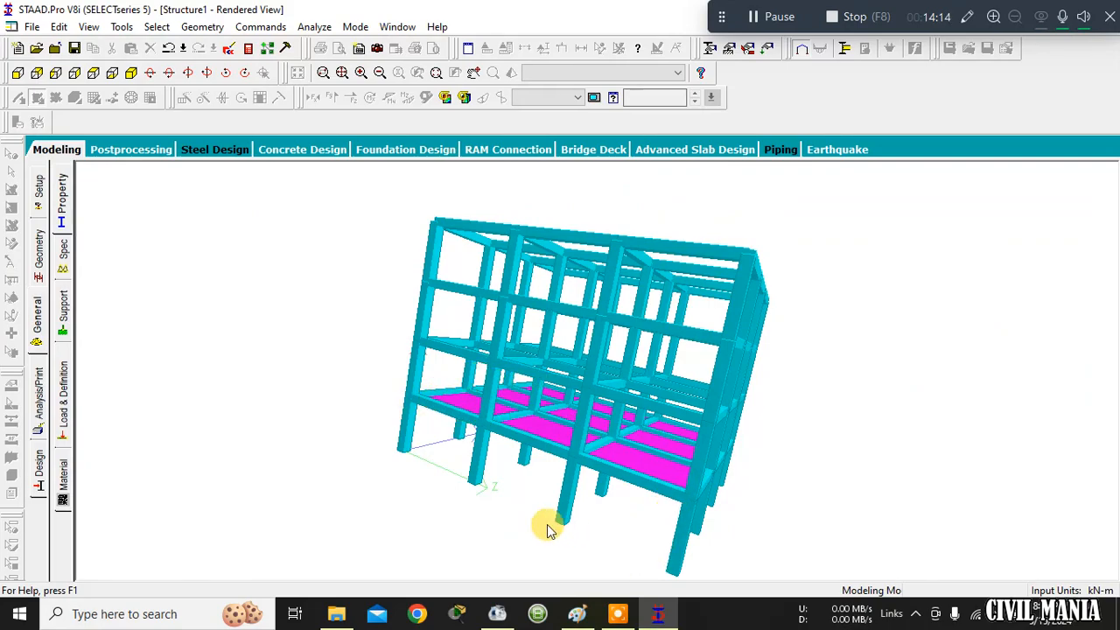
{"action": "left_click_drag", "start_coordinate": [519, 425], "coordinate": [644, 456]}
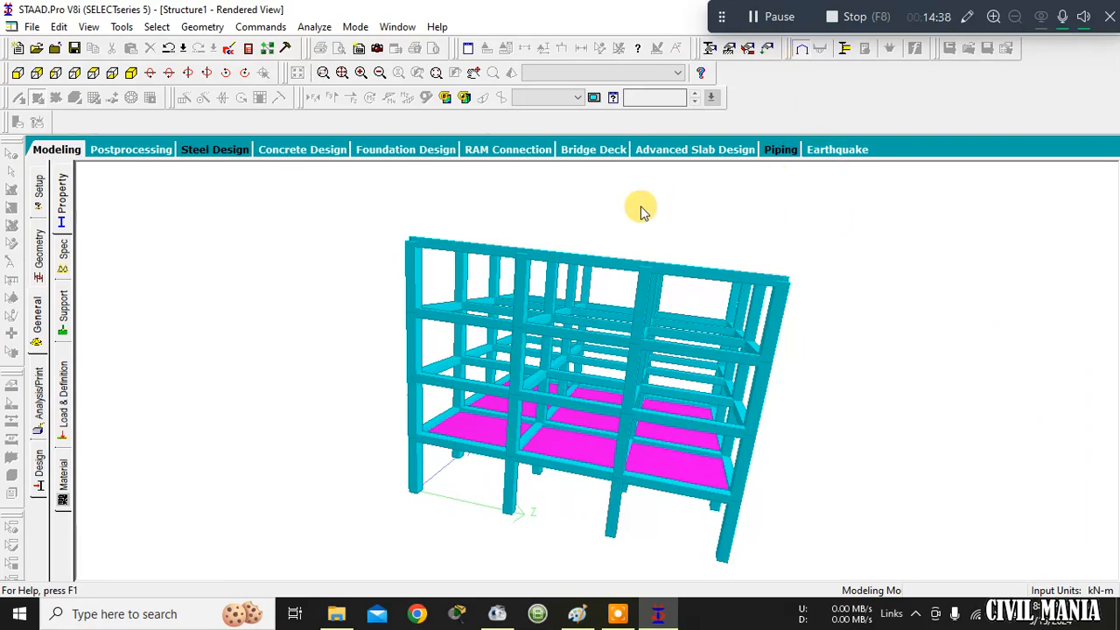
{"action": "left_click_drag", "start_coordinate": [647, 202], "coordinate": [792, 68]}
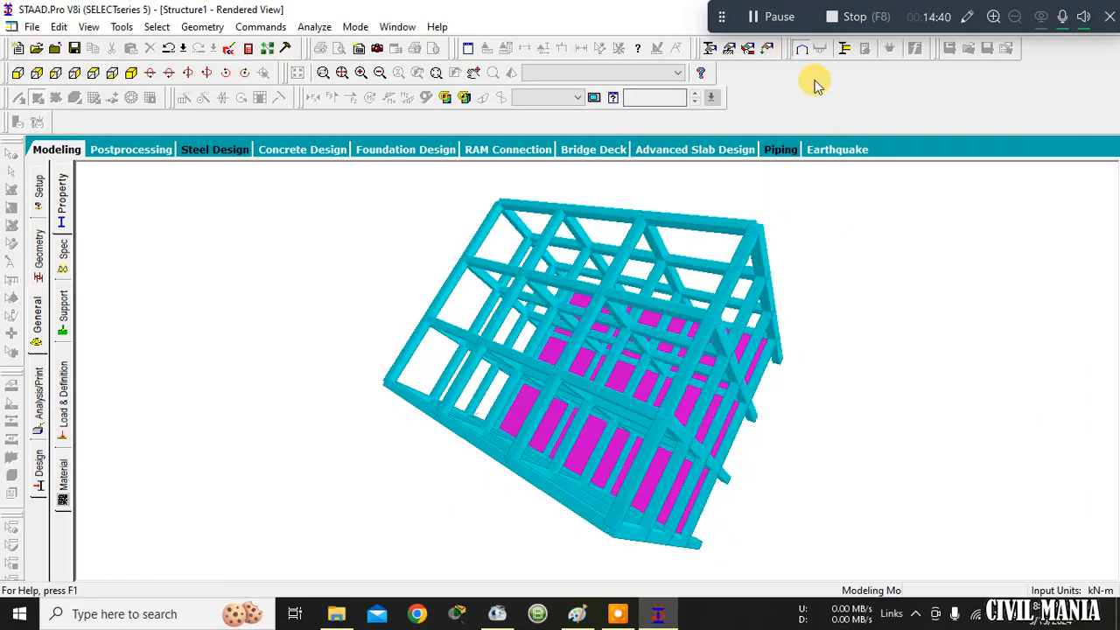
Leave the rendered view and return to the geometry layout with the floor plan beside the nodes and beams tables.
{"action": "left_click", "coordinate": [39, 317]}
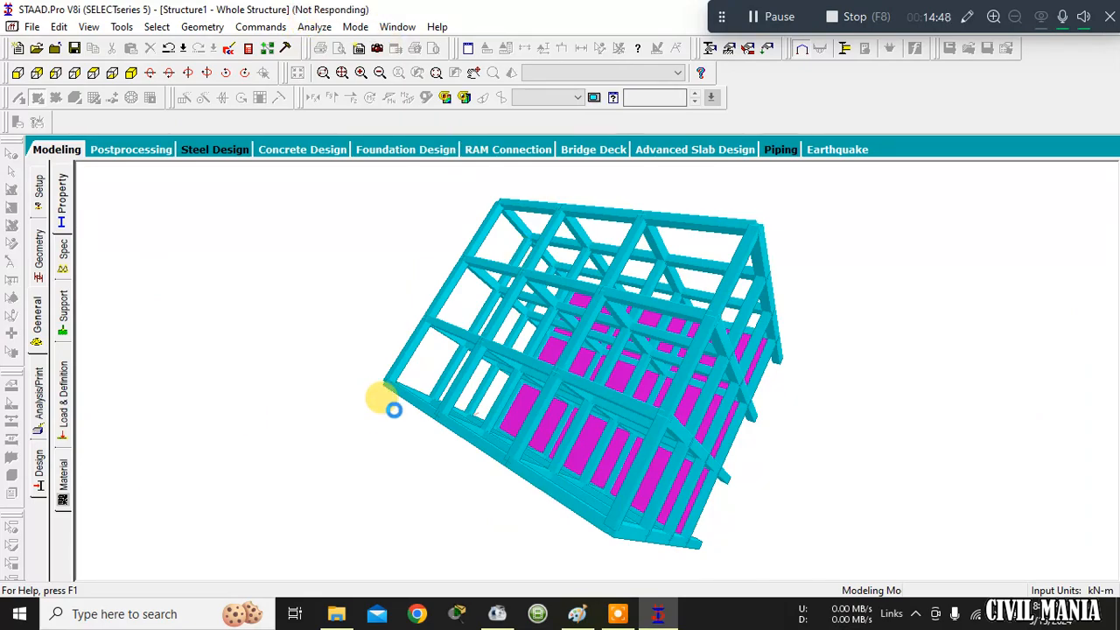
{"action": "left_click", "coordinate": [448, 396]}
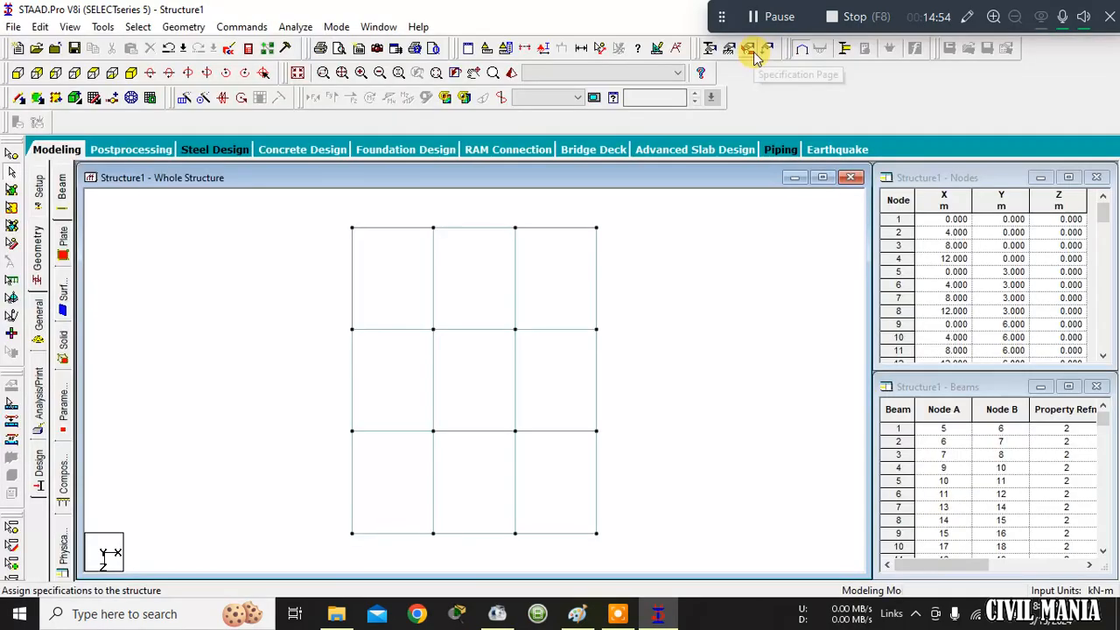
{"action": "left_click", "coordinate": [38, 324]}
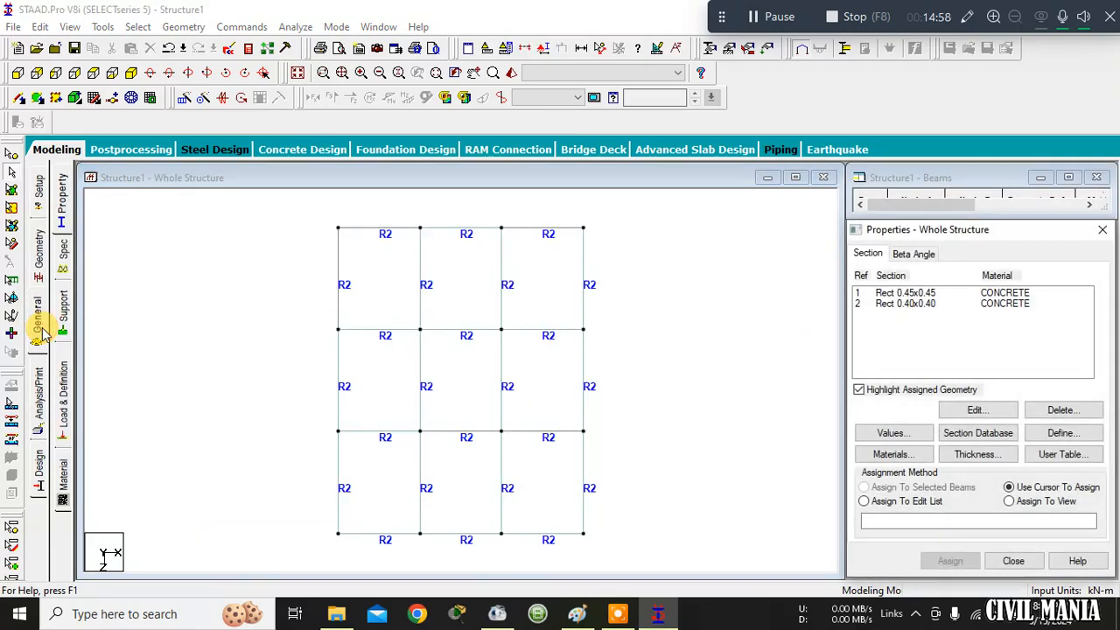
{"action": "left_click", "coordinate": [42, 262]}
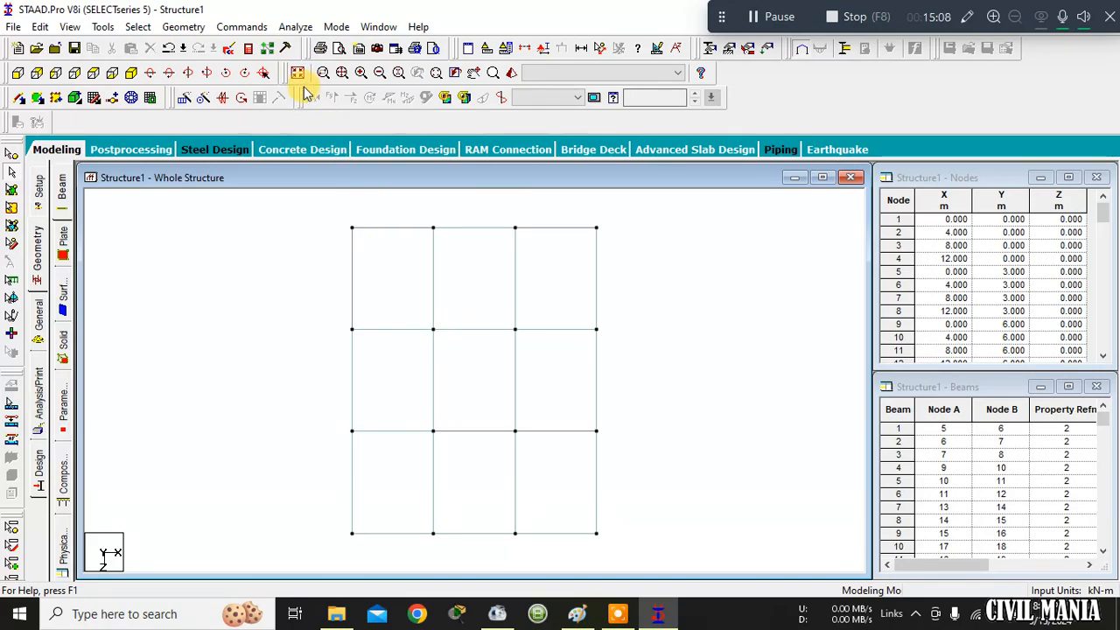
Select all nine plates of the lowest floor in plan with the Plates Cursor, declining the auto save.
{"action": "left_click", "coordinate": [12, 190]}
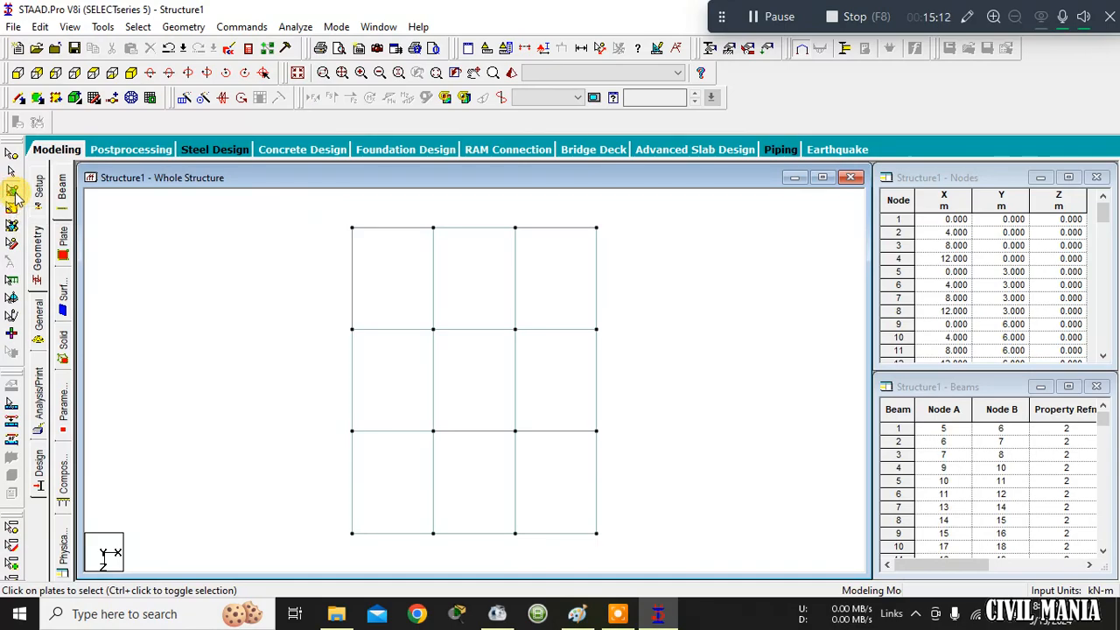
{"action": "left_click", "coordinate": [370, 287]}
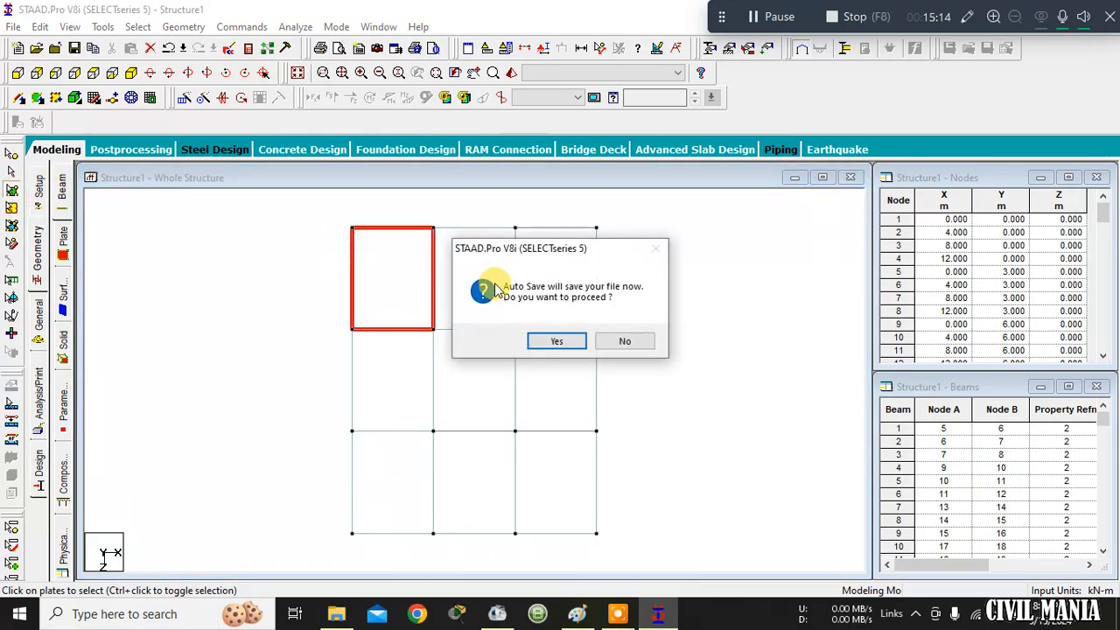
{"action": "left_click", "coordinate": [641, 344]}
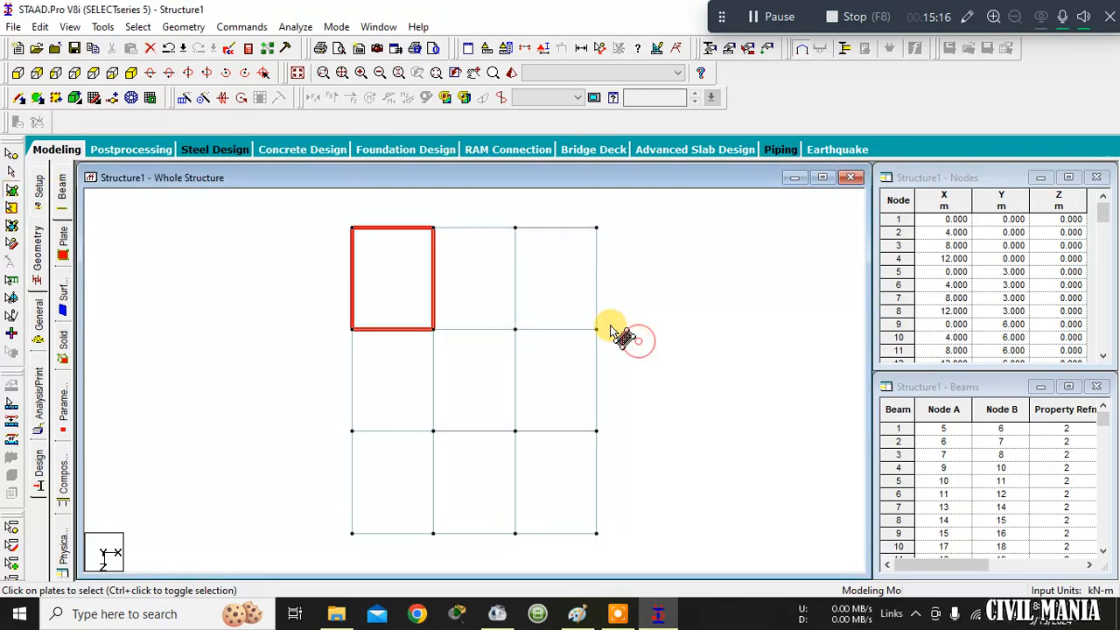
{"action": "left_click", "coordinate": [494, 288], "text": "ctrl"}
{"action": "left_click", "coordinate": [558, 285], "text": "ctrl"}
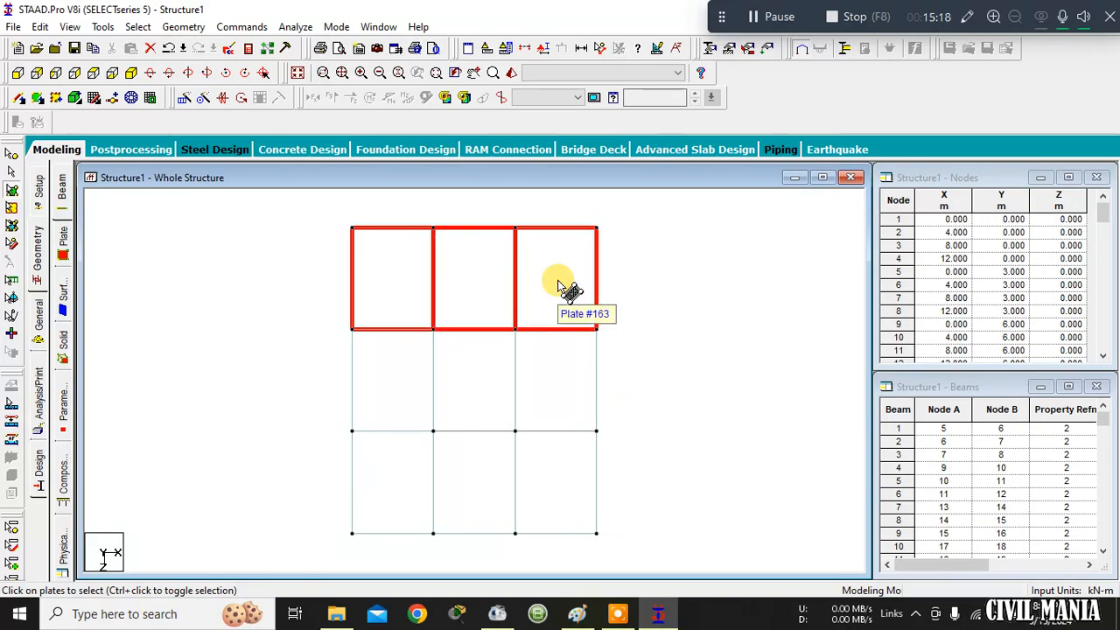
{"action": "left_click", "coordinate": [559, 287], "text": "ctrl"}
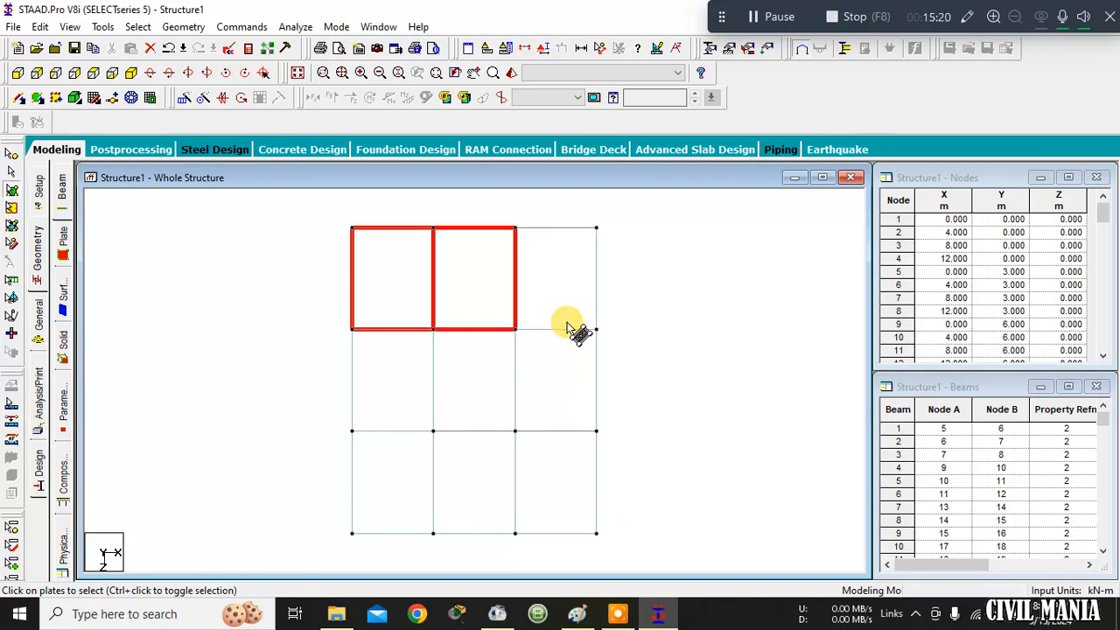
{"action": "left_click", "coordinate": [568, 283], "text": "ctrl"}
{"action": "left_click", "coordinate": [565, 389], "text": "ctrl"}
{"action": "left_click", "coordinate": [491, 388], "text": "ctrl"}
{"action": "left_click", "coordinate": [377, 381], "text": "ctrl"}
{"action": "left_click", "coordinate": [383, 448], "text": "ctrl"}
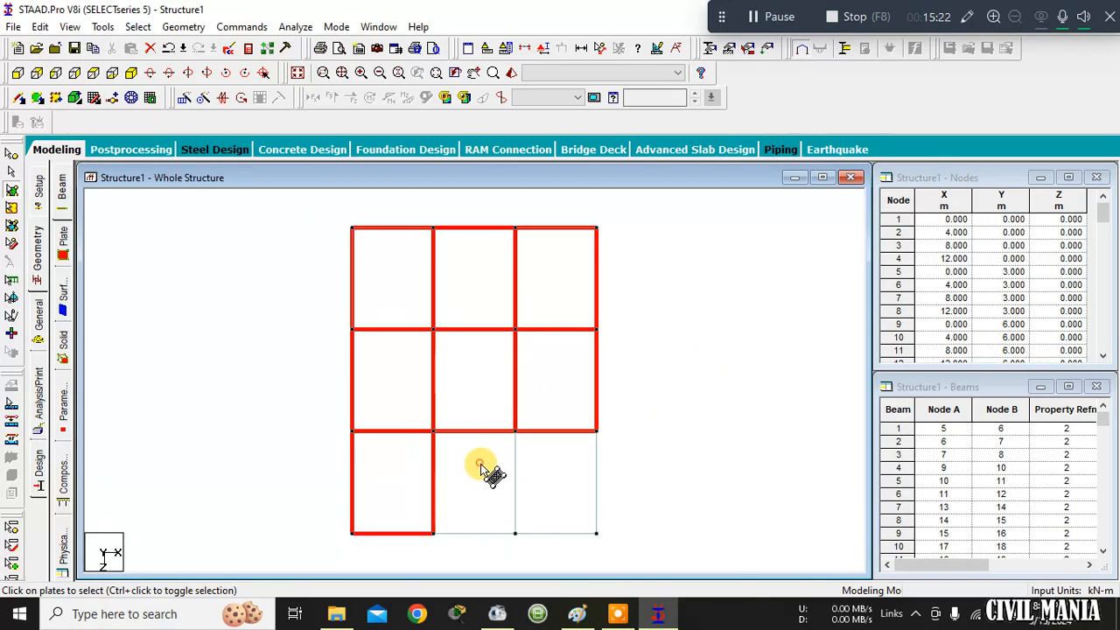
{"action": "left_click", "coordinate": [487, 463], "text": "ctrl"}
{"action": "left_click", "coordinate": [545, 475], "text": "ctrl"}
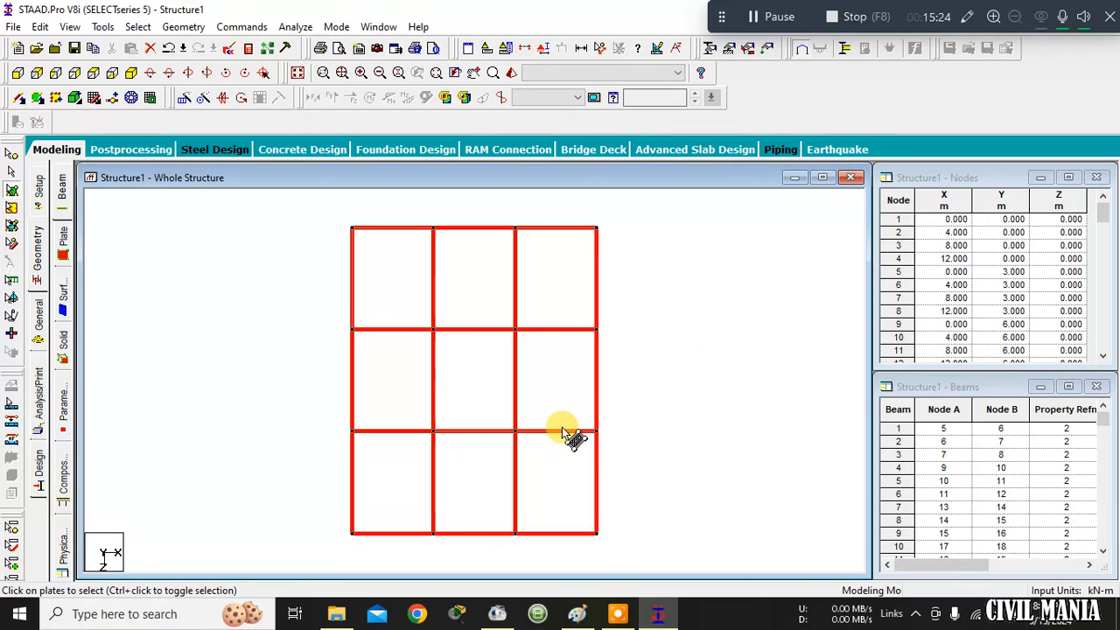
Copy the selected floor plates upward with Translational Repeat, using three steps of 3 m in the global Y direction.
{"action": "left_click", "coordinate": [184, 101]}
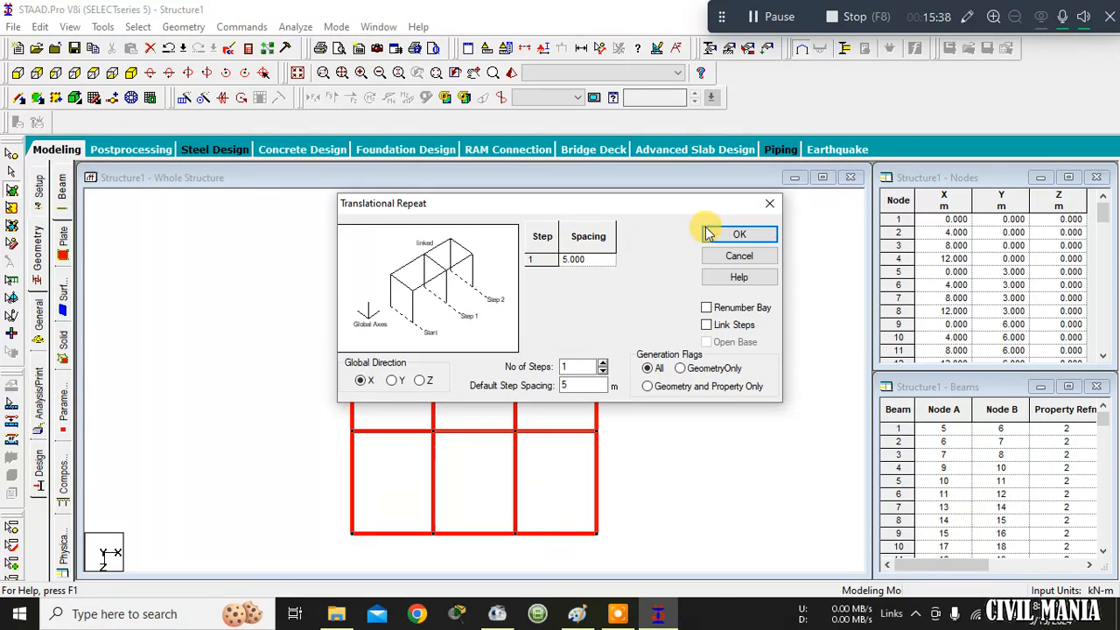
{"action": "mouse_move", "coordinate": [666, 208]}
{"action": "left_mouse_down"}
{"action": "mouse_move", "coordinate": [750, 457]}
{"action": "mouse_move", "coordinate": [682, 210]}
{"action": "left_mouse_up"}
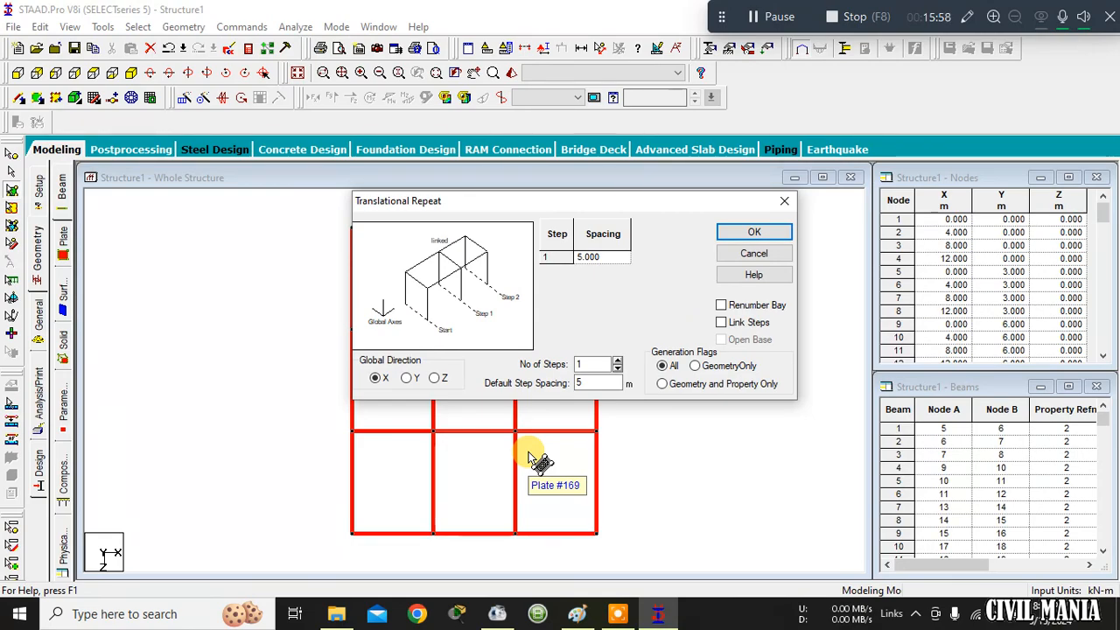
{"action": "left_click", "coordinate": [407, 379]}
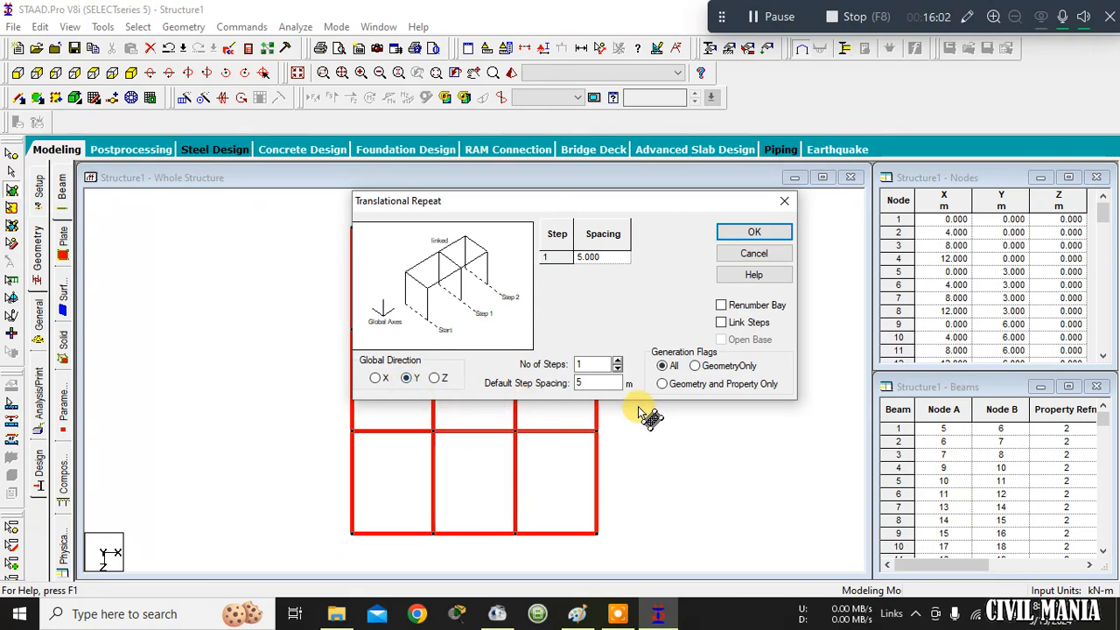
{"action": "left_click", "coordinate": [593, 361]}
{"action": "left_click", "coordinate": [593, 382]}
{"action": "left_click_drag", "start_coordinate": [592, 382], "coordinate": [562, 386]}
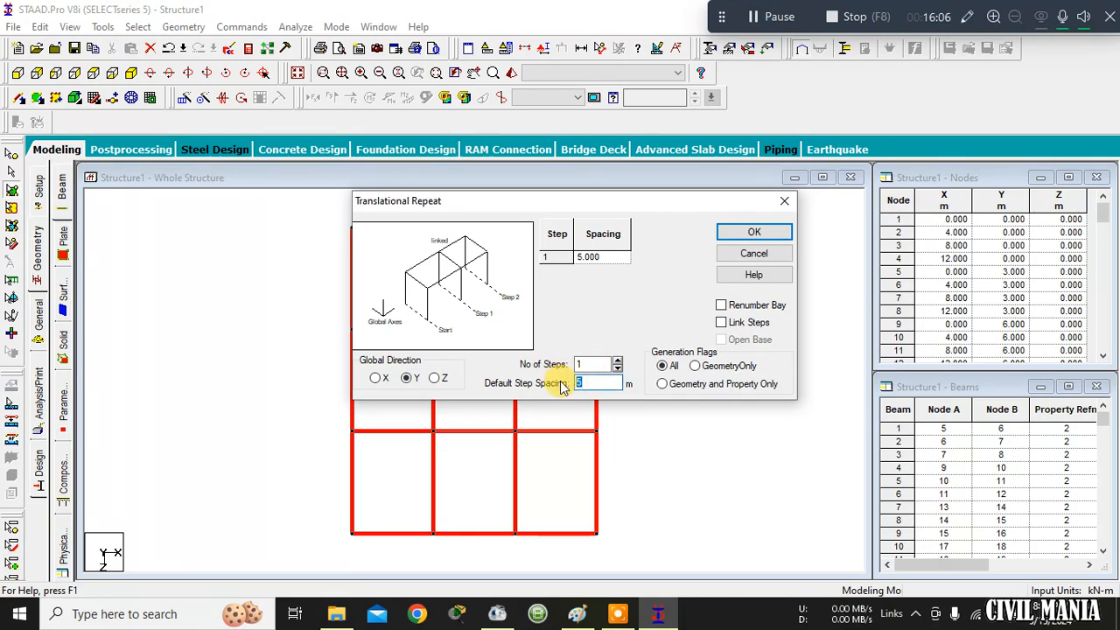
{"action": "type", "text": "3"}
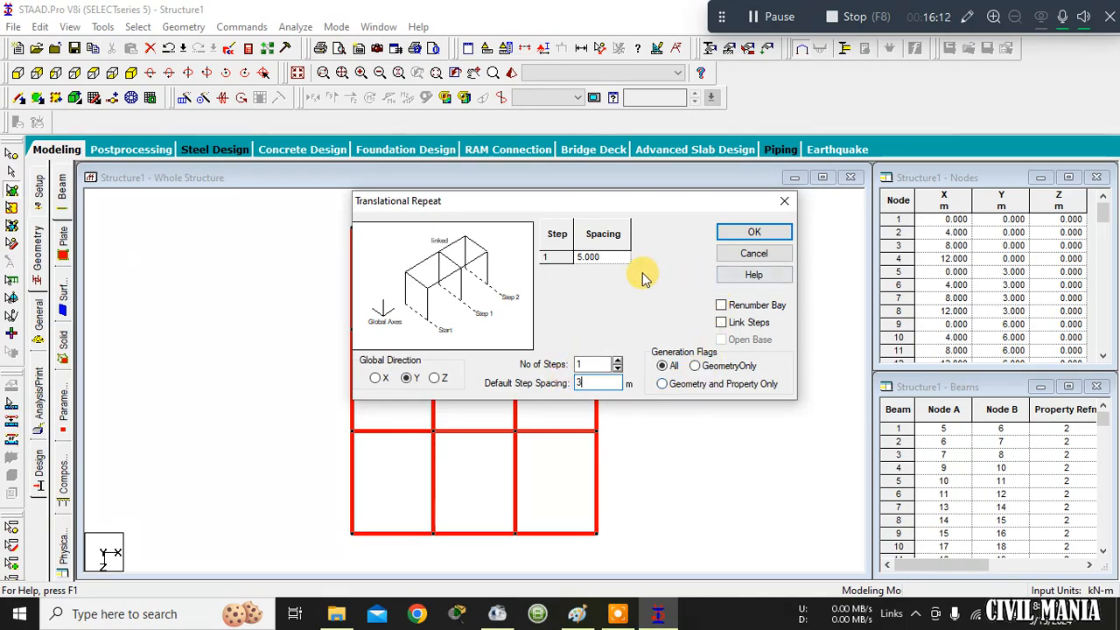
{"action": "left_click", "coordinate": [645, 317]}
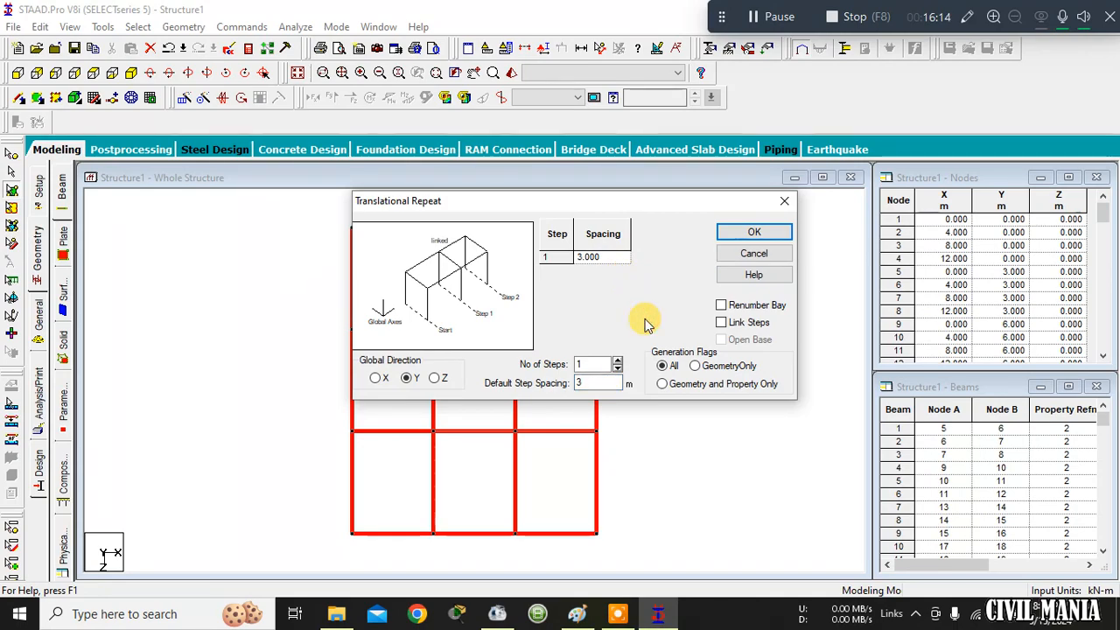
{"action": "left_click", "coordinate": [618, 363]}
{"action": "left_click", "coordinate": [617, 363]}
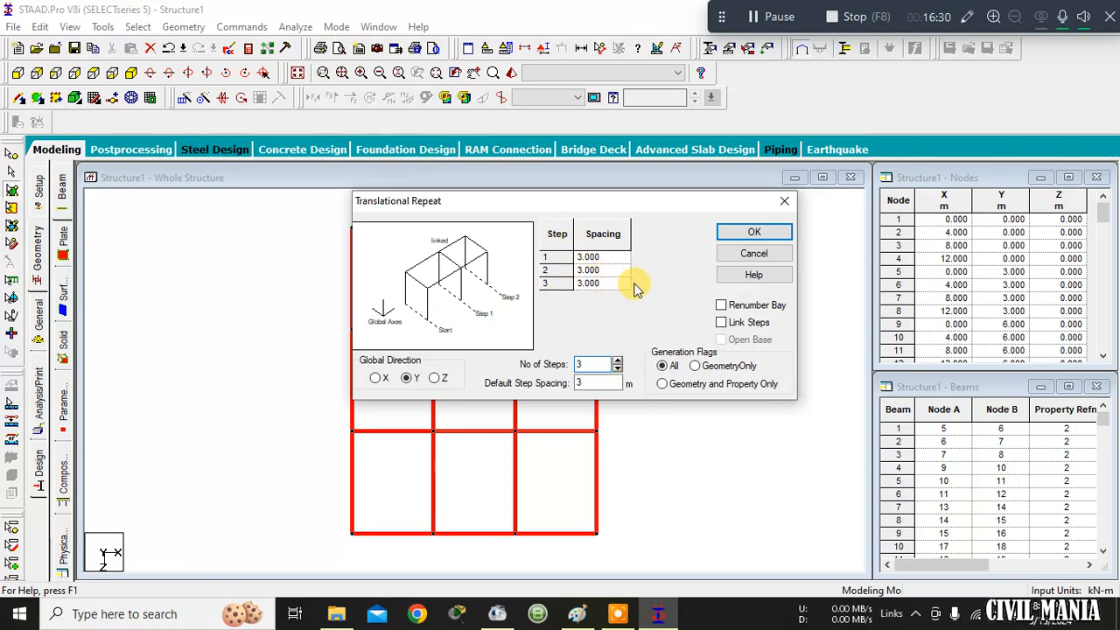
{"action": "left_click", "coordinate": [758, 230]}
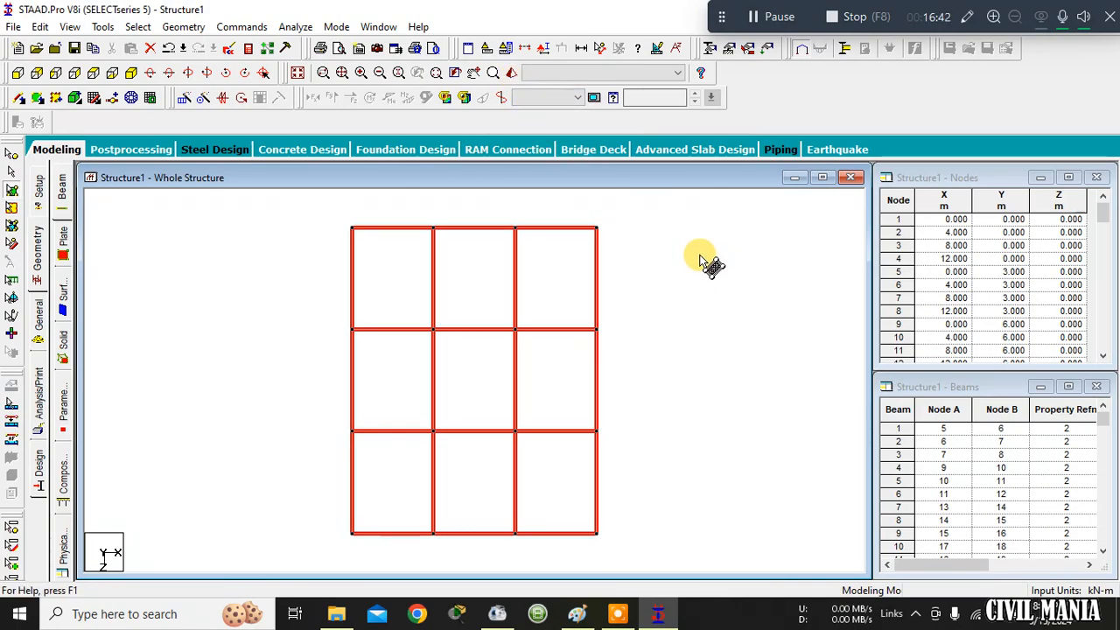
Restore the display of the whole structure and inspect the slab plates on all floors in the 3D rendered view.
{"action": "left_click", "coordinate": [511, 75]}
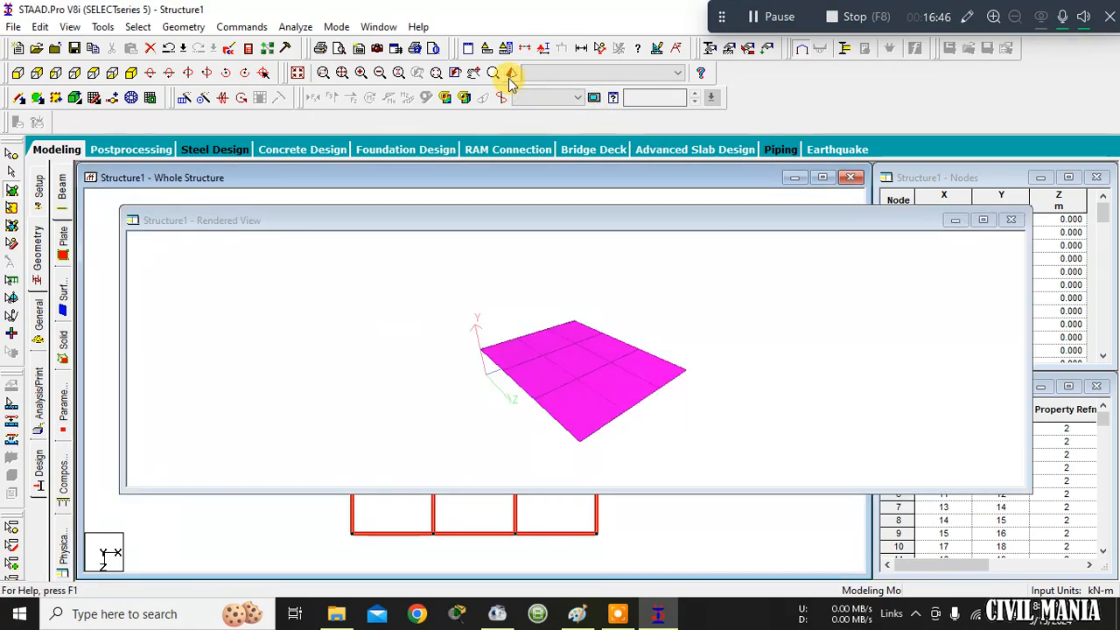
{"action": "left_click", "coordinate": [930, 230]}
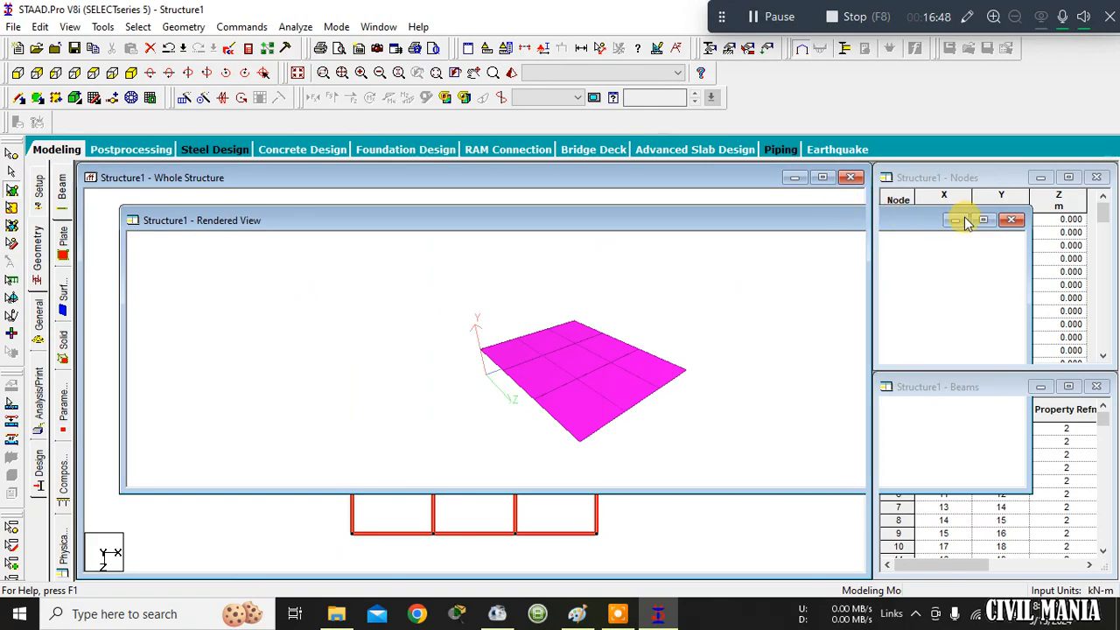
{"action": "left_click", "coordinate": [1012, 220]}
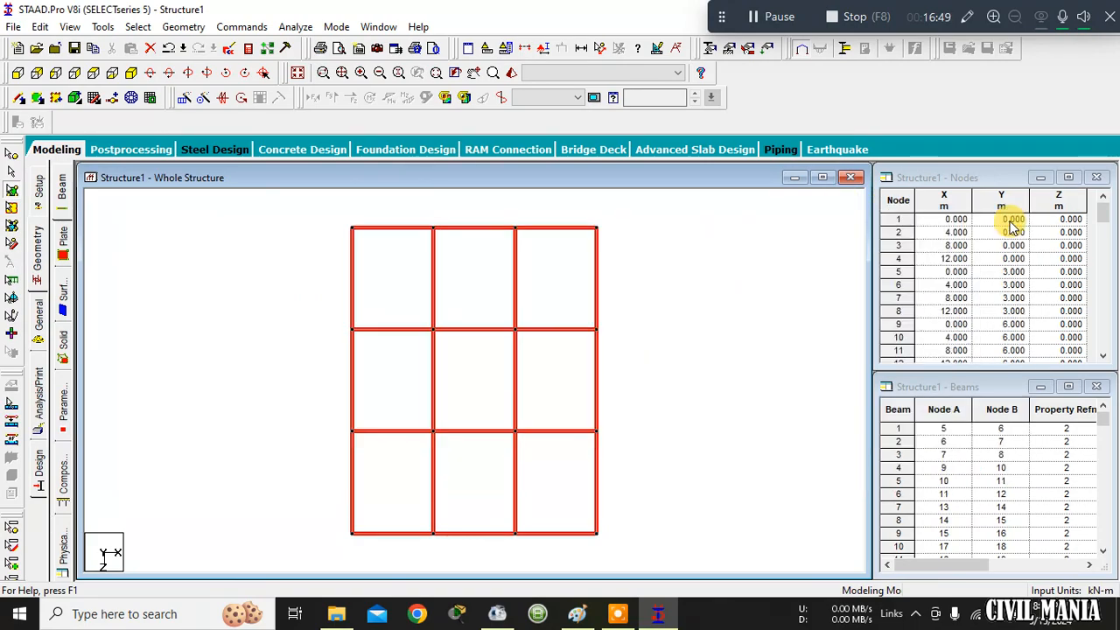
{"action": "left_click", "coordinate": [794, 232]}
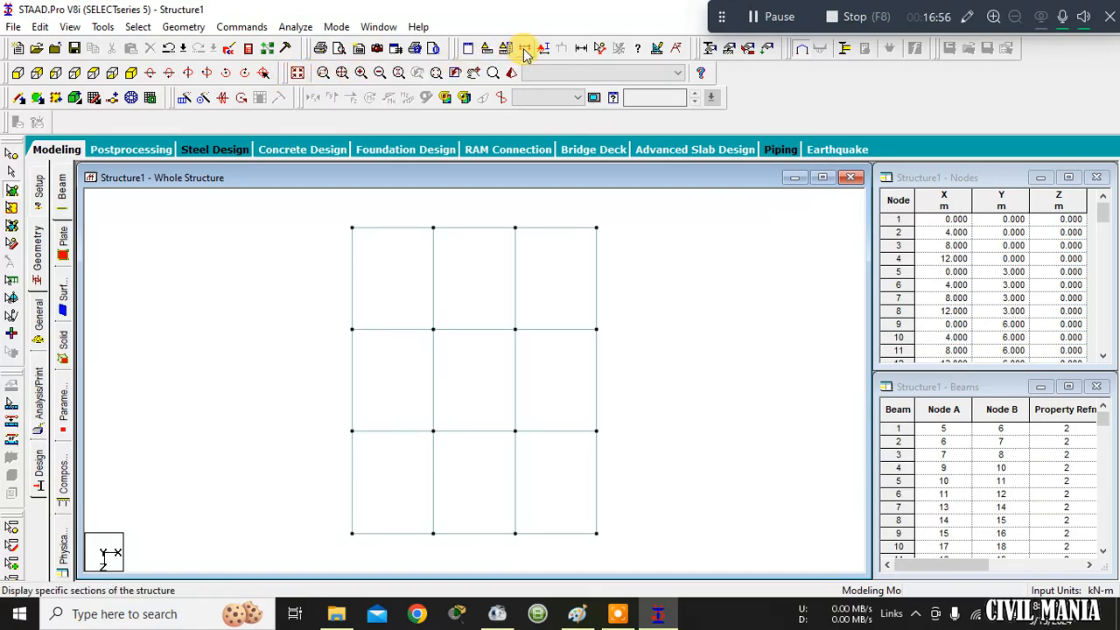
{"action": "left_click", "coordinate": [298, 75]}
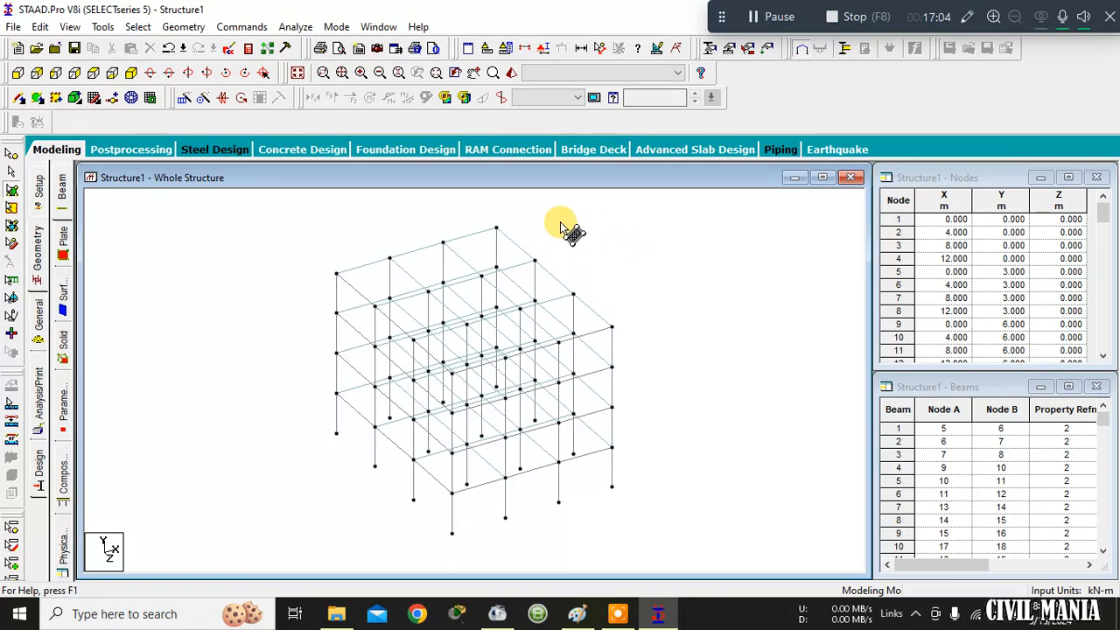
{"action": "left_click", "coordinate": [510, 73]}
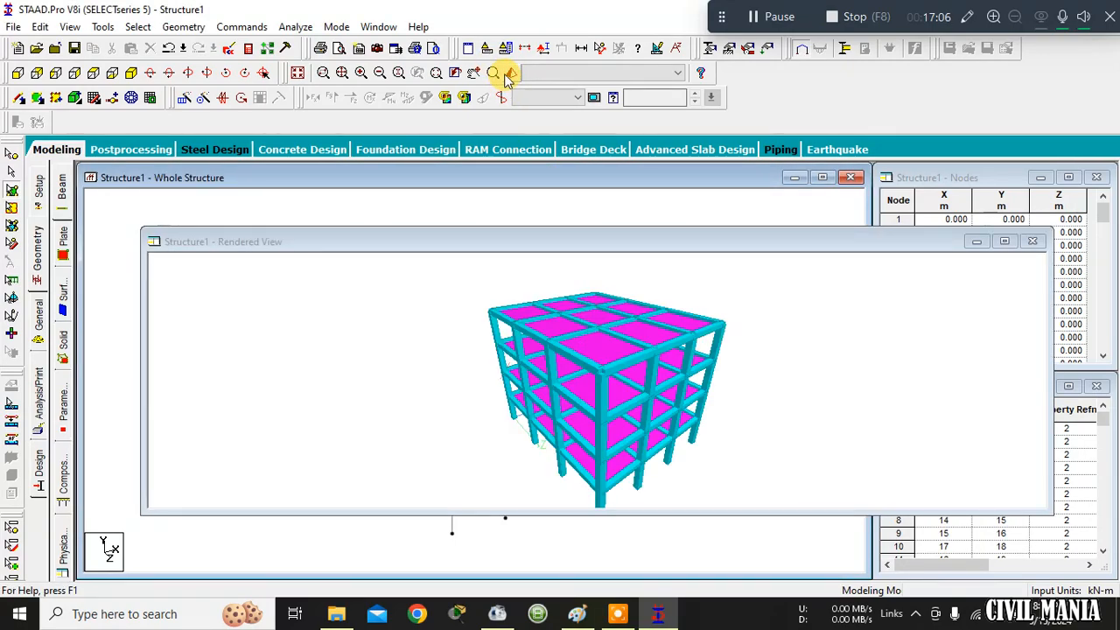
{"action": "left_click_drag", "start_coordinate": [612, 375], "coordinate": [462, 411]}
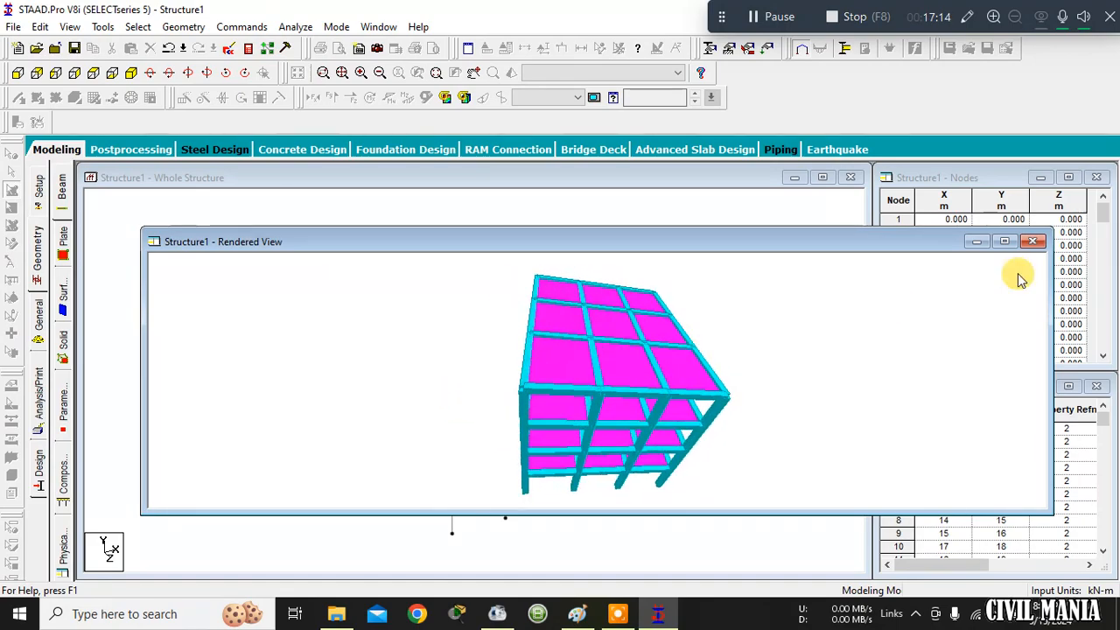
{"action": "left_click", "coordinate": [1032, 242]}
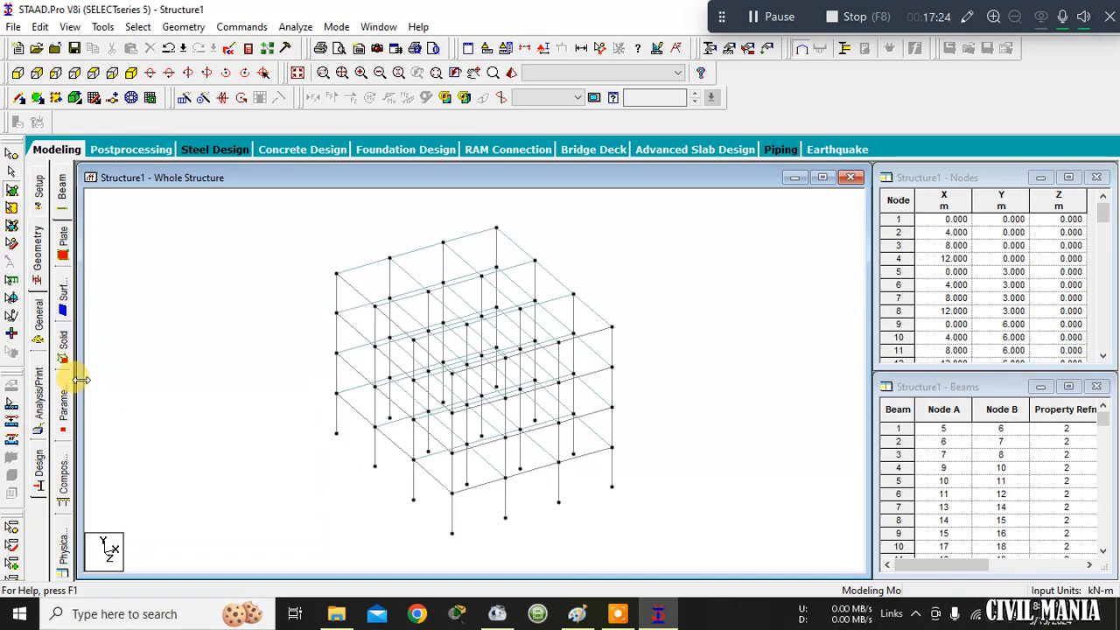
Create a concrete plate element thickness property of 0.120 m at all four nodes.
{"action": "left_click", "coordinate": [37, 320]}
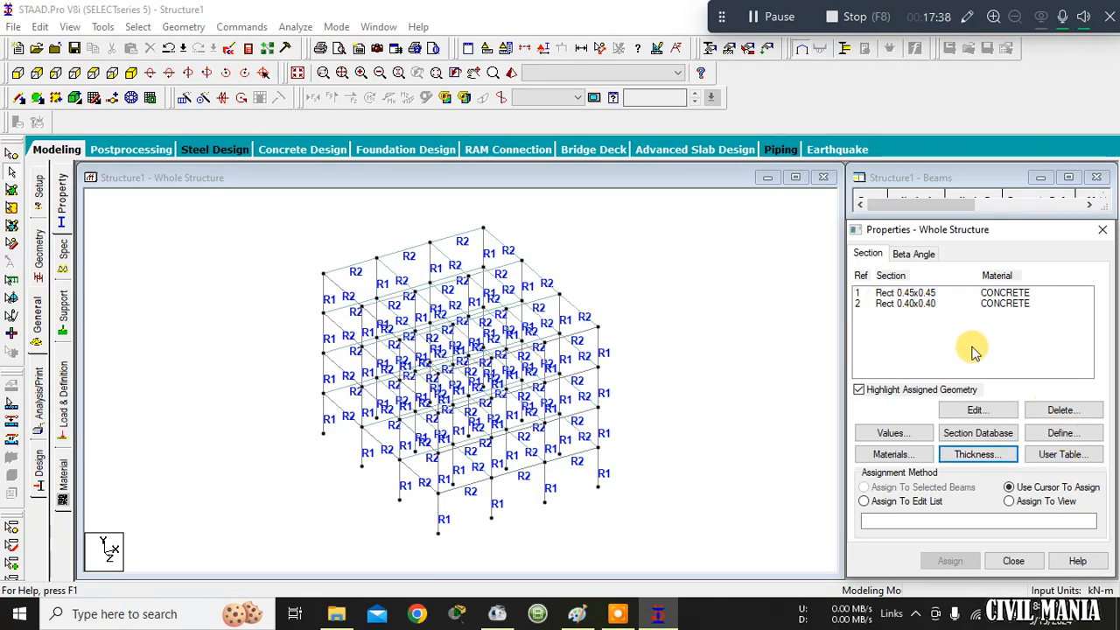
{"action": "left_click", "coordinate": [979, 455]}
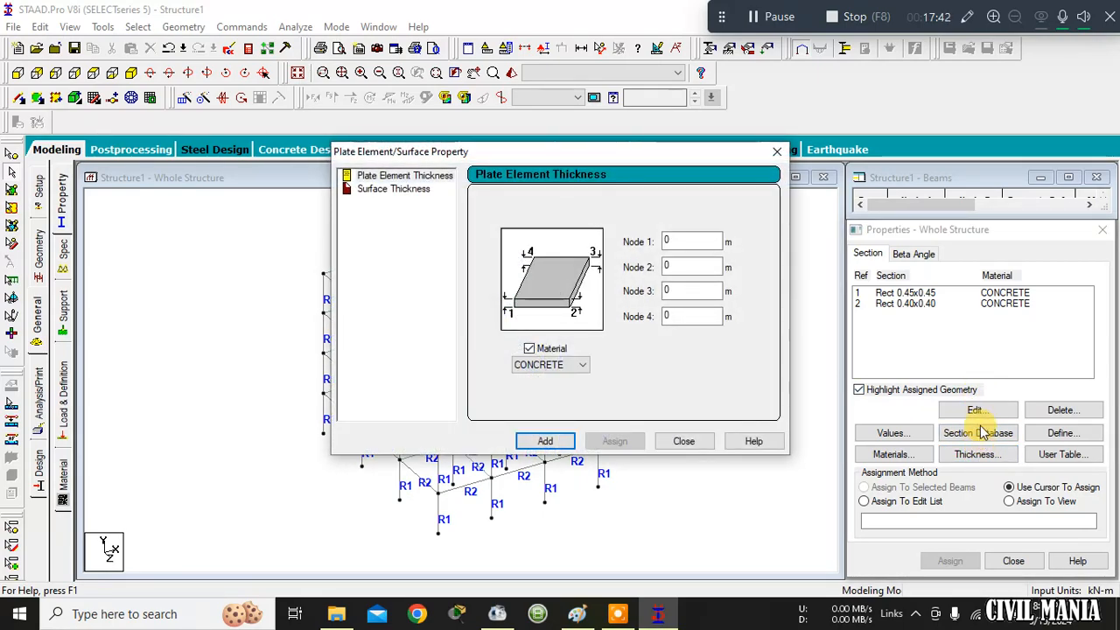
{"action": "left_click", "coordinate": [698, 235]}
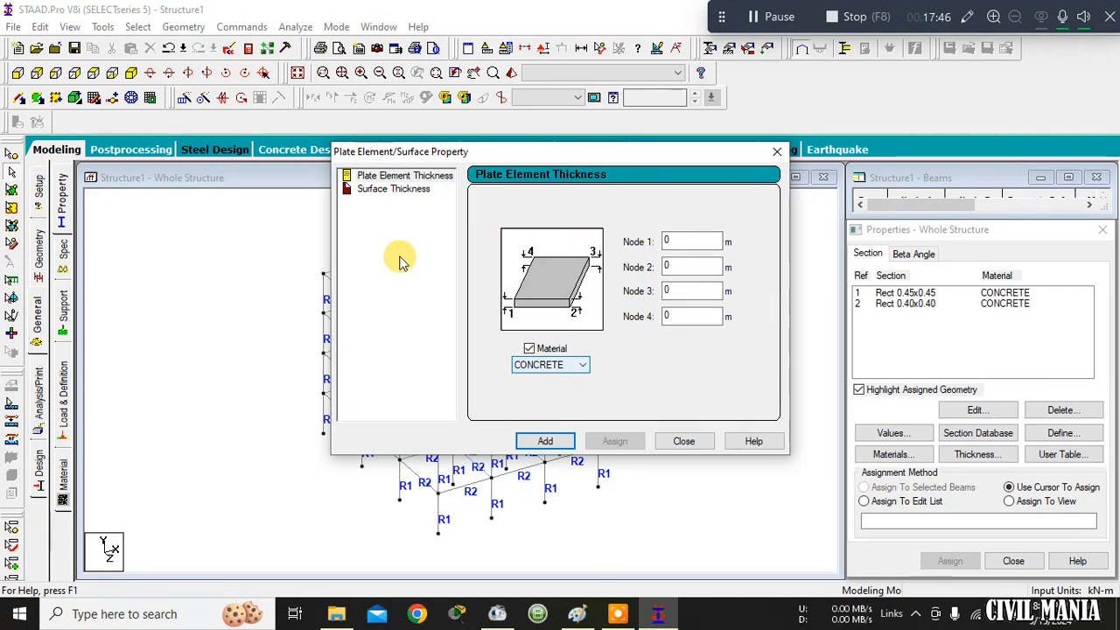
{"action": "left_click", "coordinate": [692, 236]}
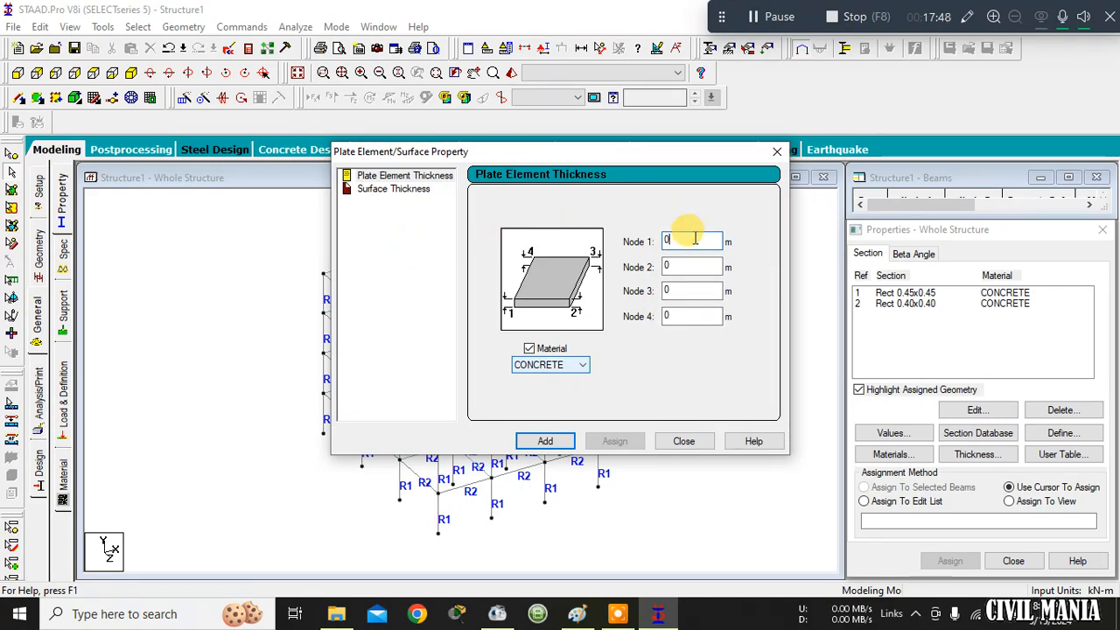
{"action": "type", "text": "."}
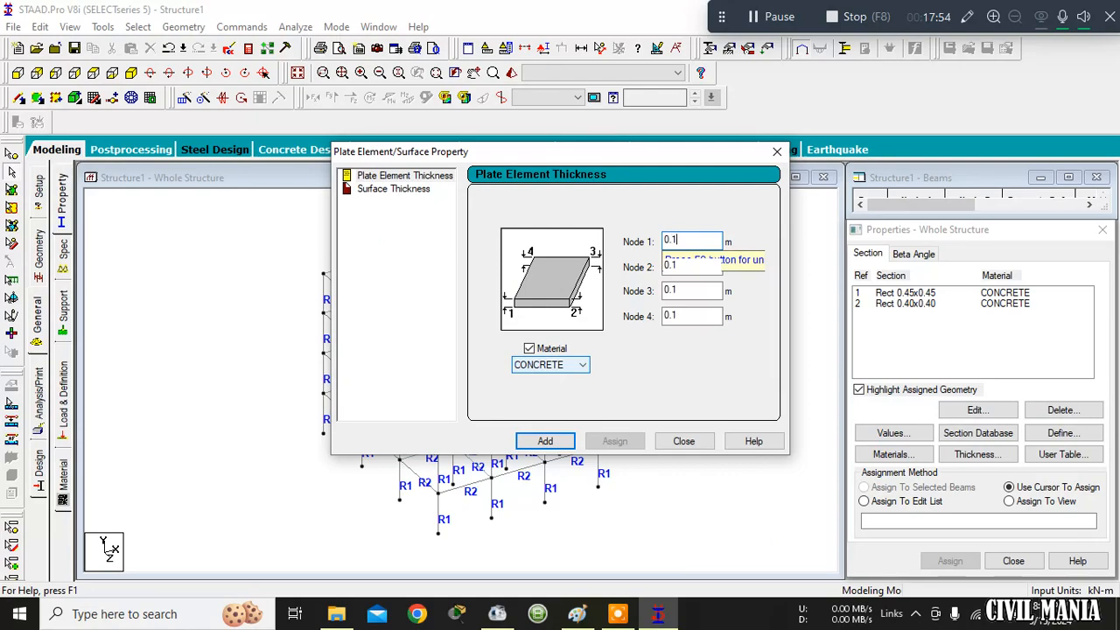
{"action": "type", "text": "120"}
{"action": "left_click", "coordinate": [691, 247]}
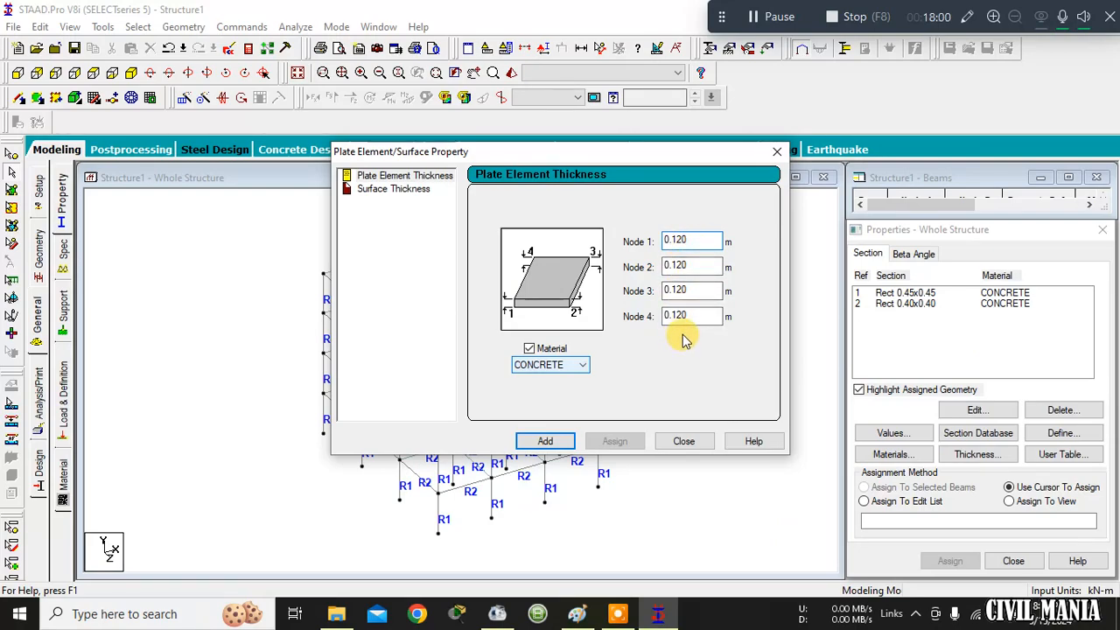
{"action": "left_click", "coordinate": [545, 441]}
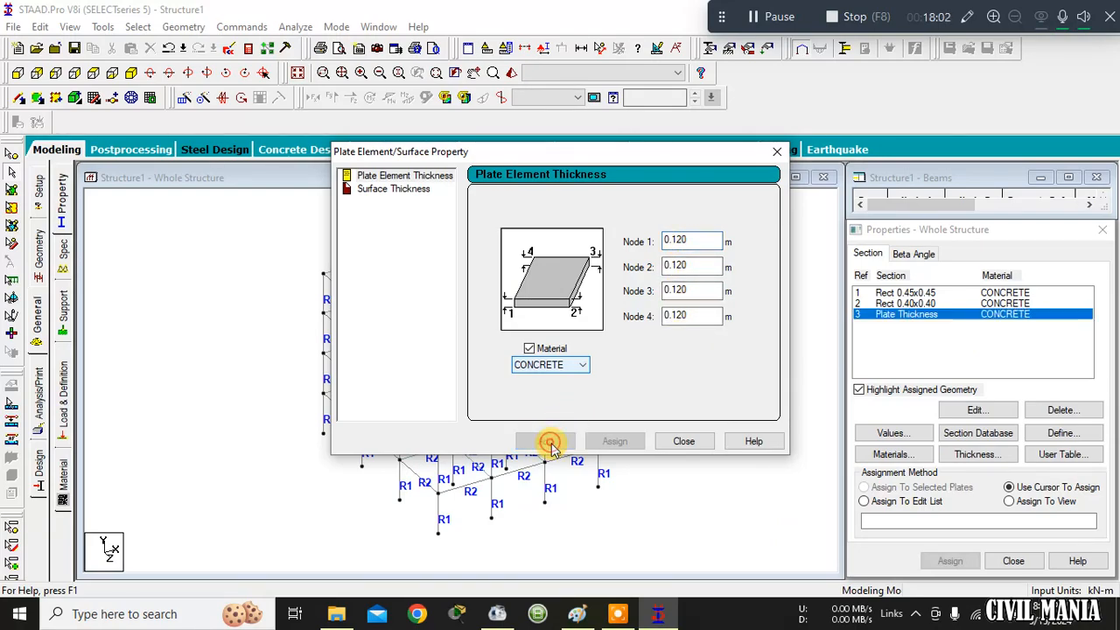
{"action": "left_click", "coordinate": [681, 442]}
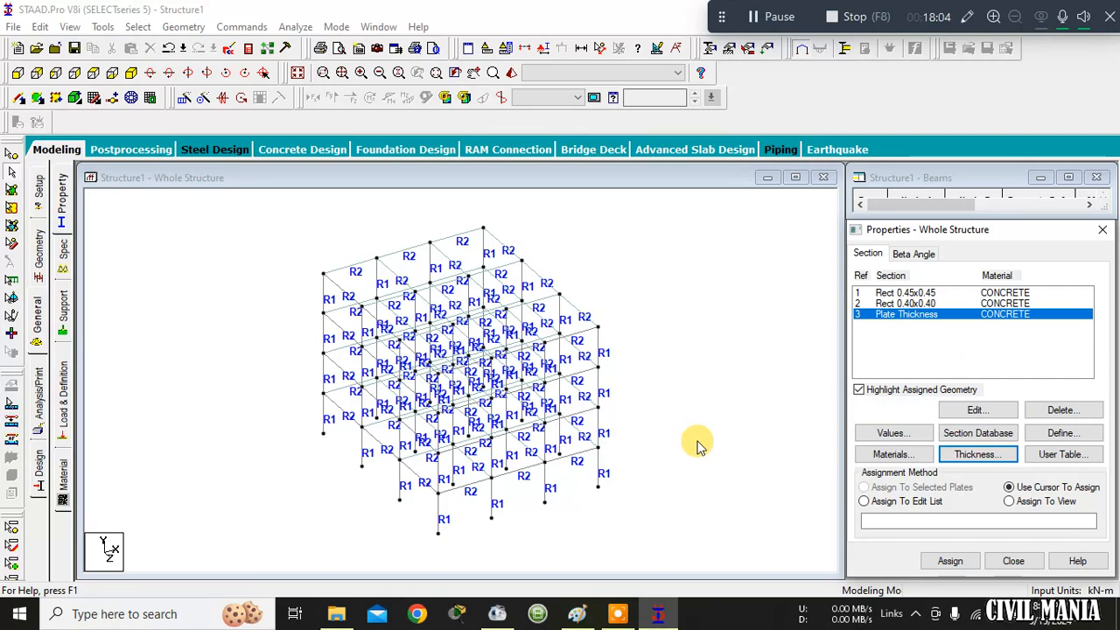
Assign the plate thickness property to all plates in the view, and check the slabs in the 3D rendered view.
{"action": "left_click", "coordinate": [945, 317]}
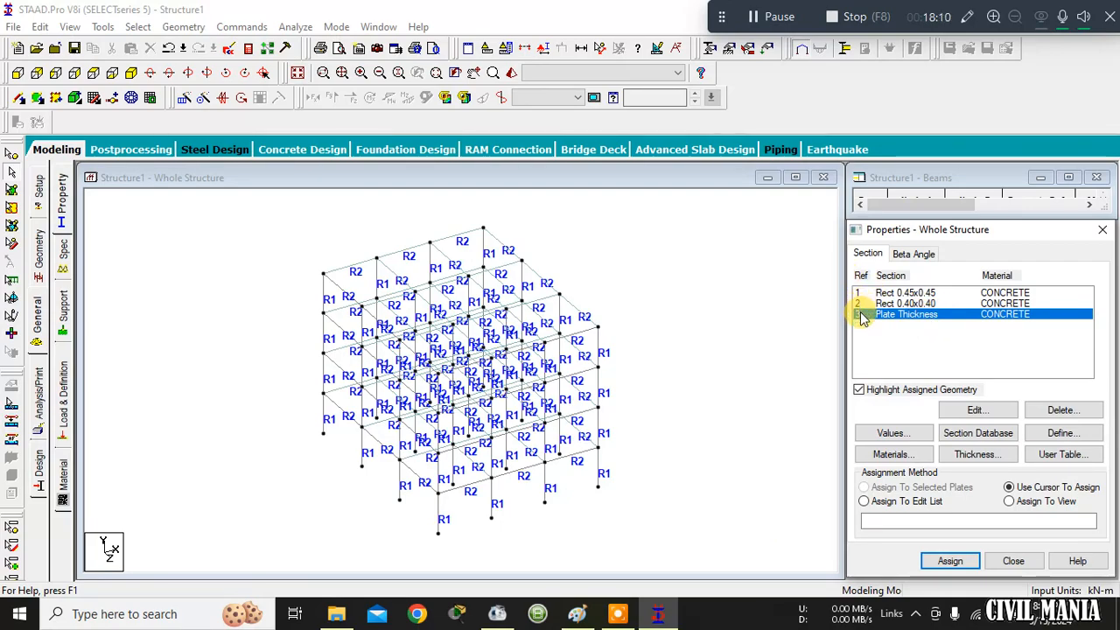
{"action": "left_click", "coordinate": [1013, 505]}
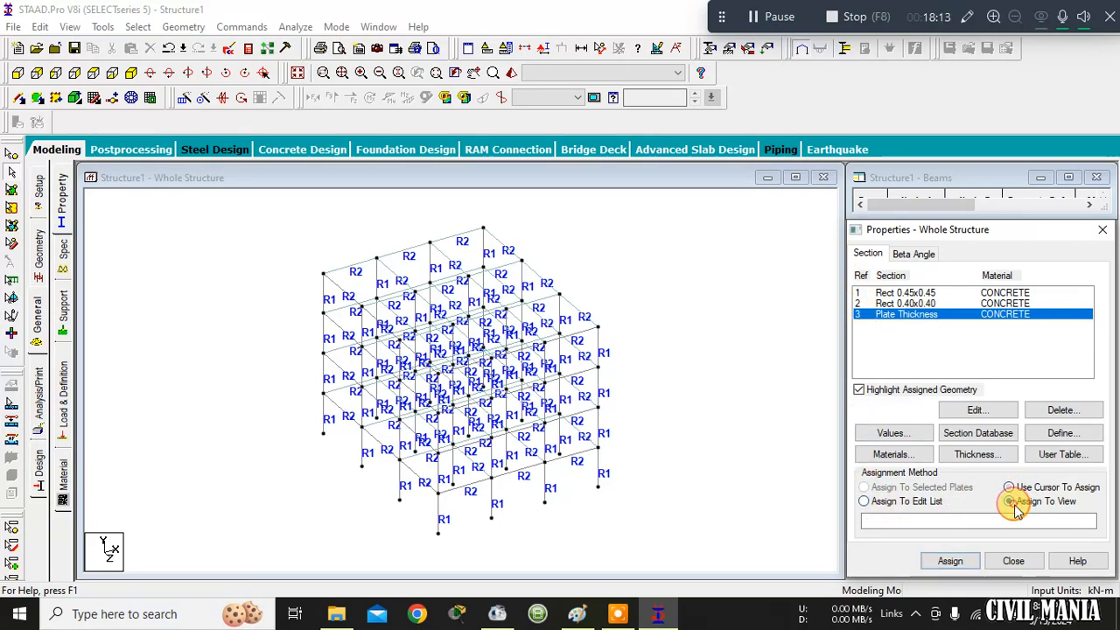
{"action": "left_click", "coordinate": [953, 560]}
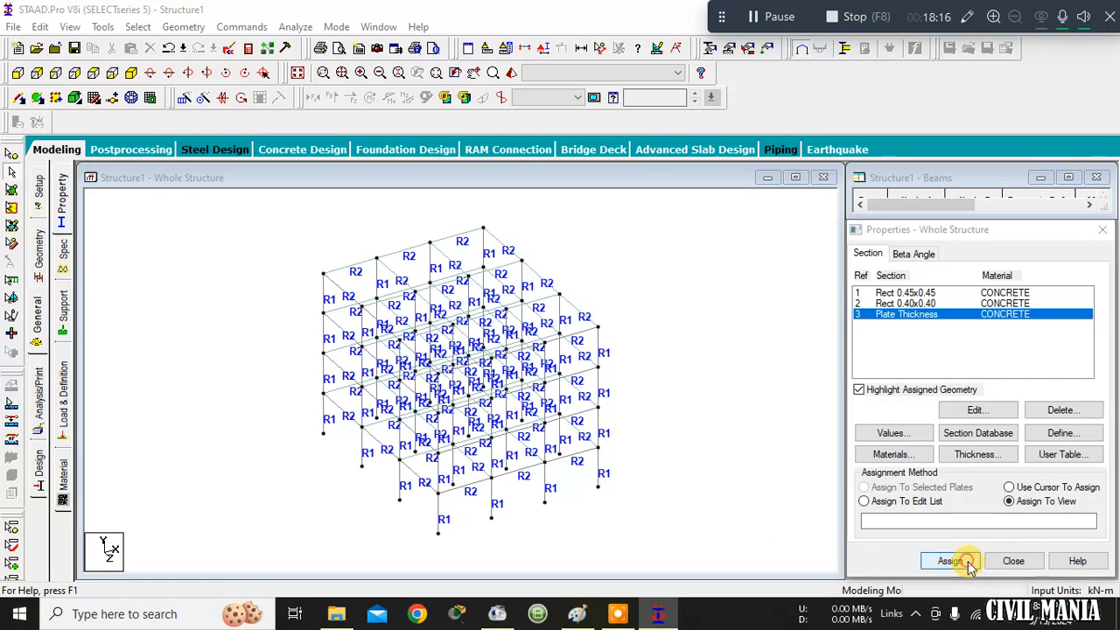
{"action": "left_click", "coordinate": [1006, 442]}
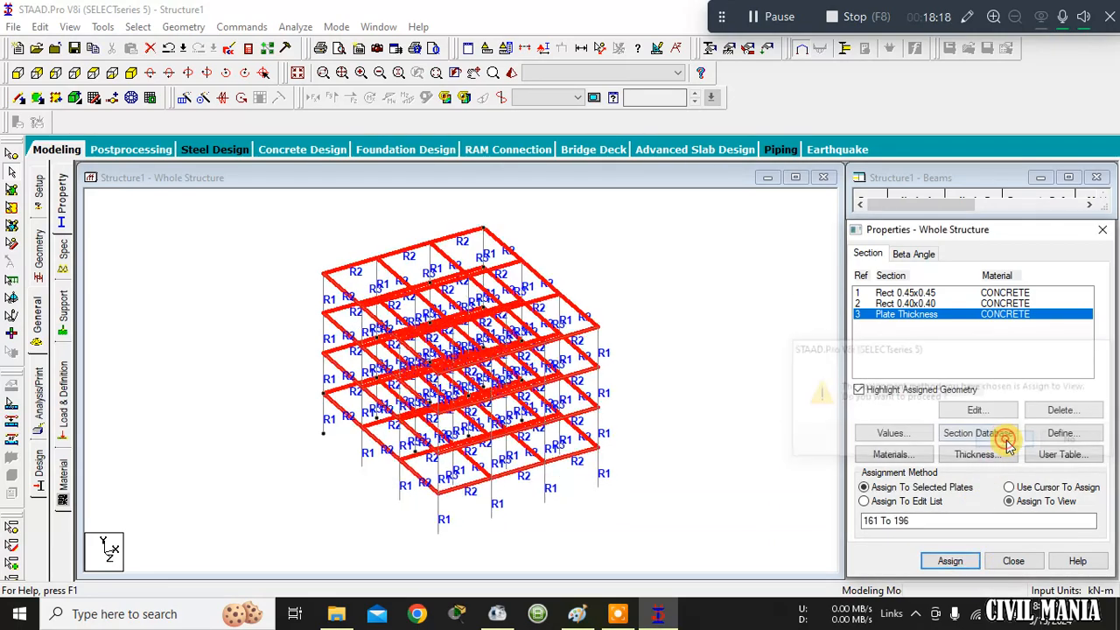
{"action": "left_click", "coordinate": [511, 73]}
{"action": "mouse_move", "coordinate": [652, 400]}
{"action": "left_mouse_down"}
{"action": "mouse_move", "coordinate": [655, 318]}
{"action": "mouse_move", "coordinate": [638, 393]}
{"action": "mouse_move", "coordinate": [708, 325]}
{"action": "mouse_move", "coordinate": [722, 274]}
{"action": "left_mouse_up"}
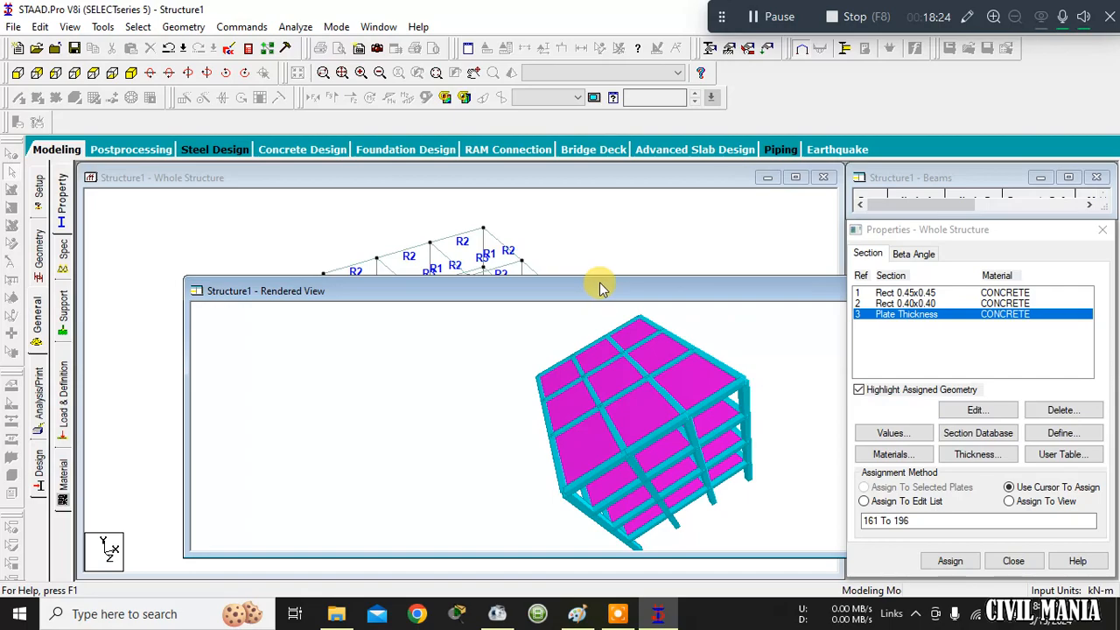
{"action": "left_click_drag", "start_coordinate": [427, 282], "coordinate": [318, 306]}
{"action": "left_click", "coordinate": [754, 314]}
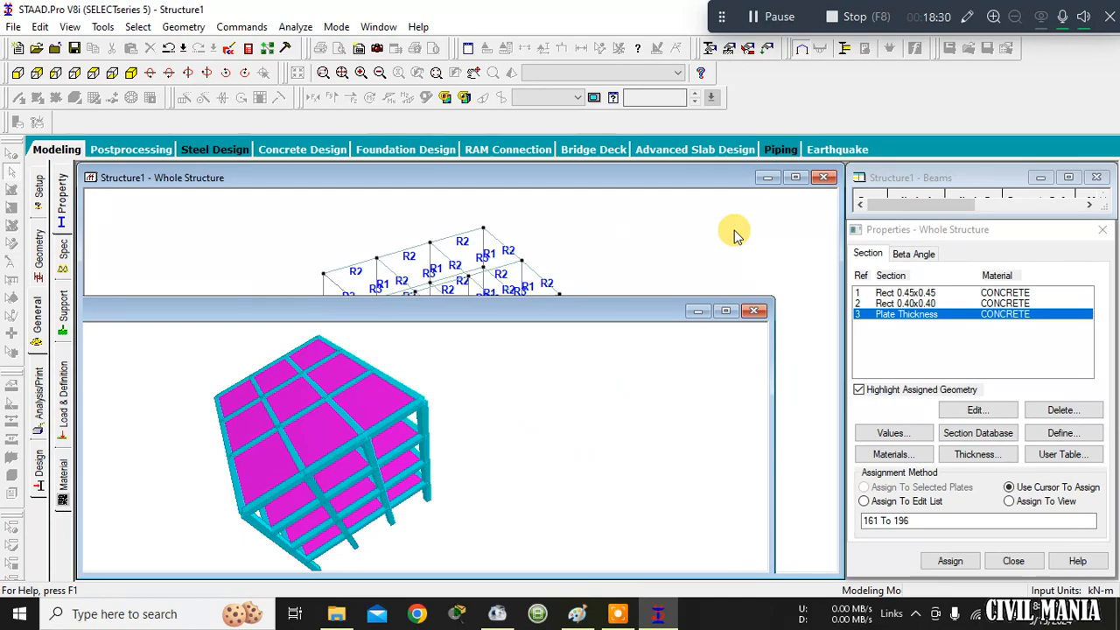
{"action": "left_click", "coordinate": [758, 315]}
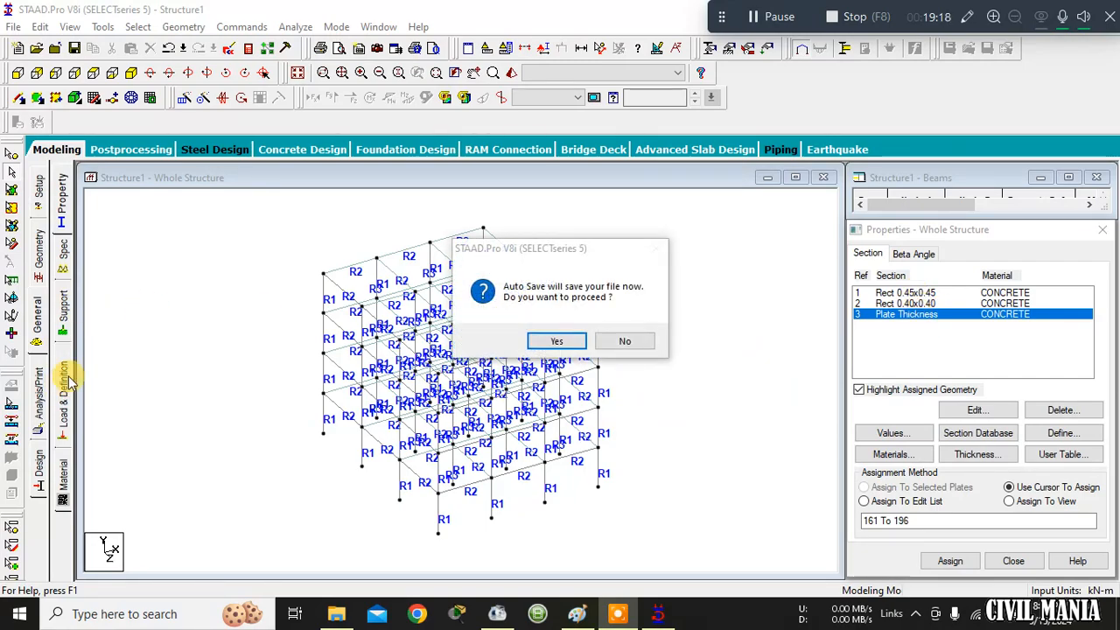
Decline the auto save and open the support definitions with the structure in front view.
{"action": "left_click", "coordinate": [626, 342]}
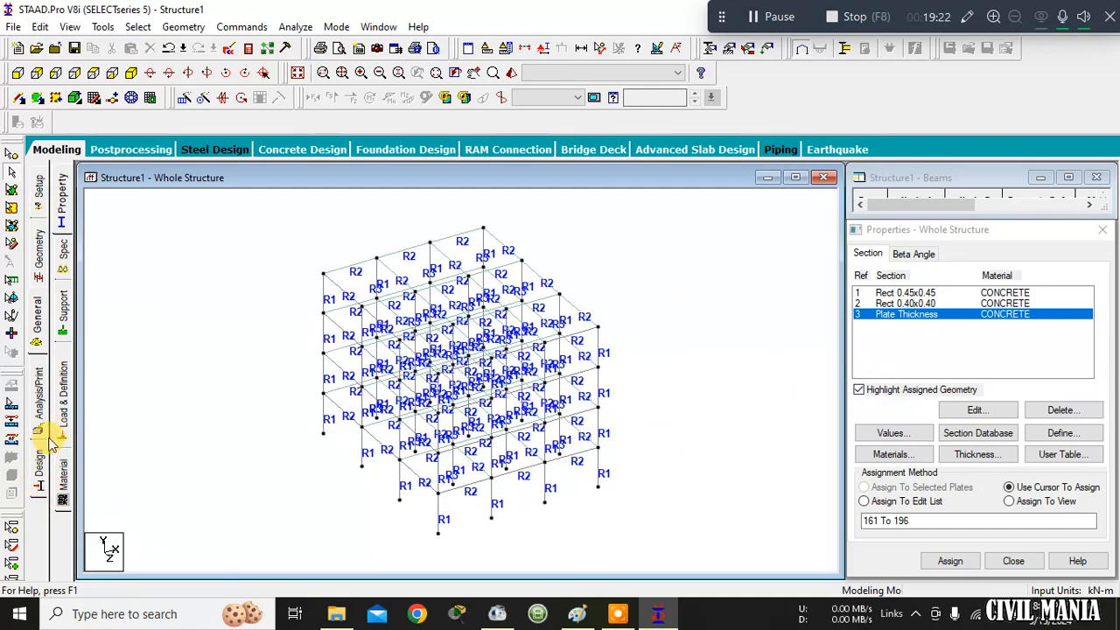
{"action": "left_click", "coordinate": [63, 333]}
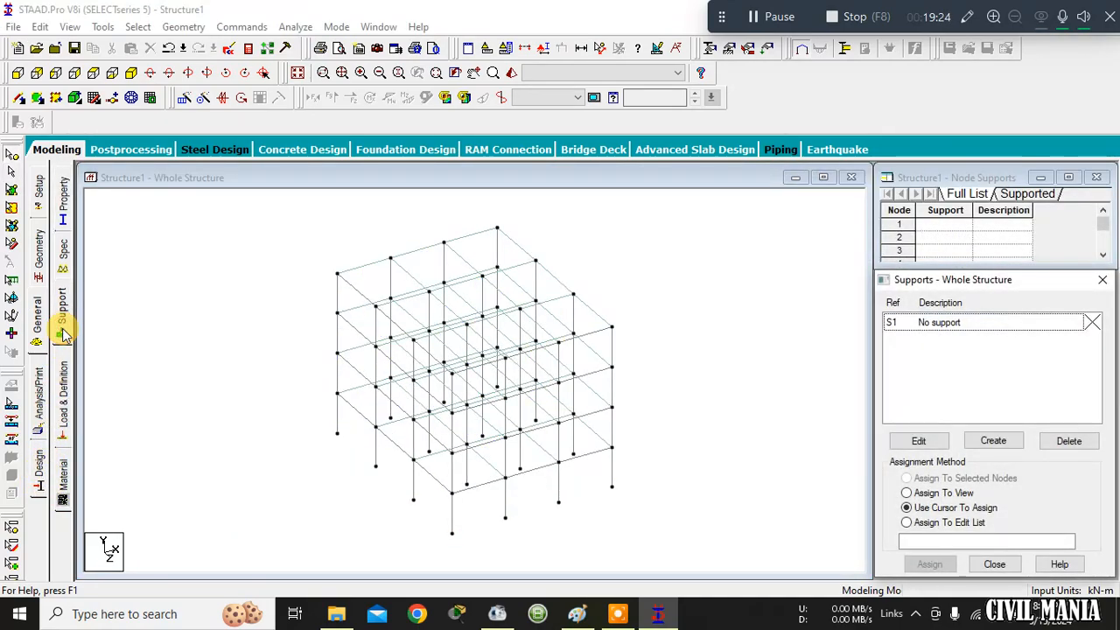
{"action": "left_click", "coordinate": [17, 73]}
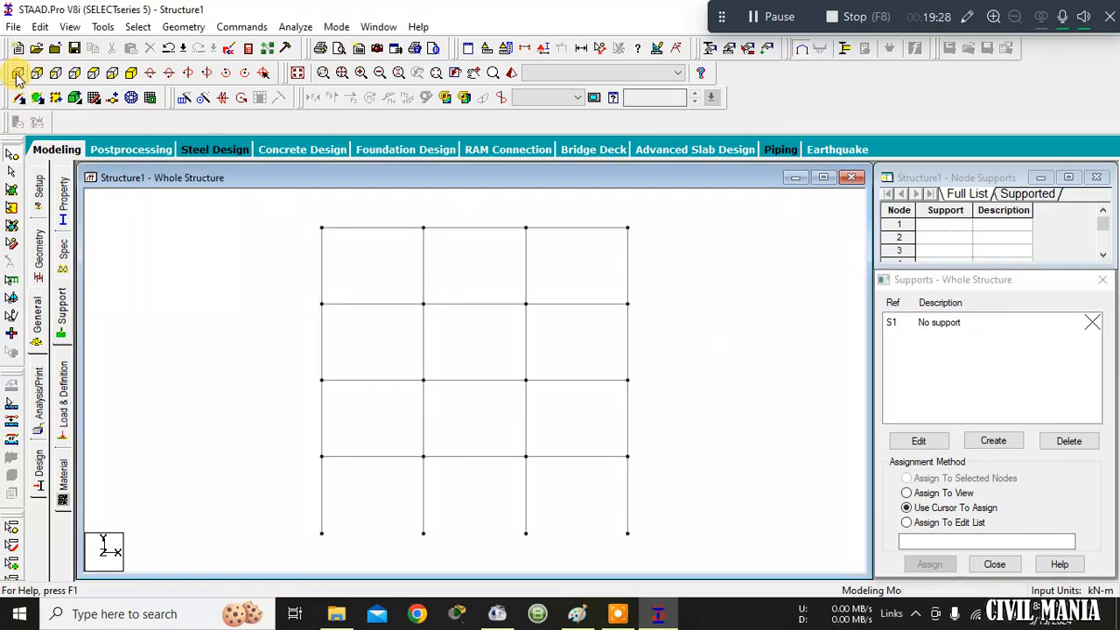
Create a fixed support and make it the active support definition.
{"action": "left_click", "coordinate": [993, 442]}
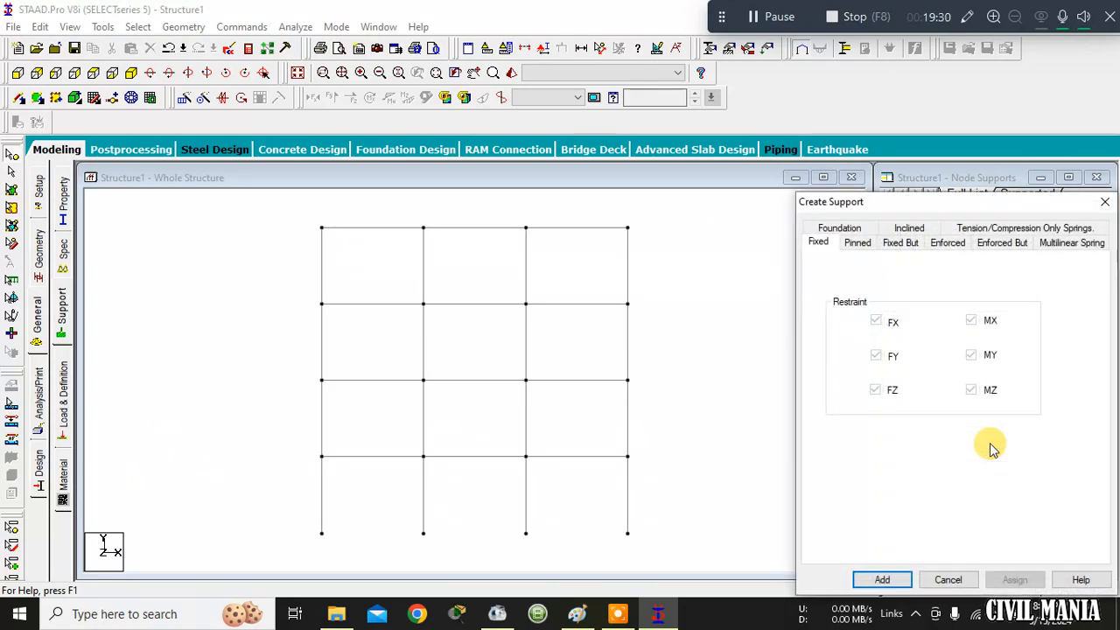
{"action": "left_click", "coordinate": [883, 579]}
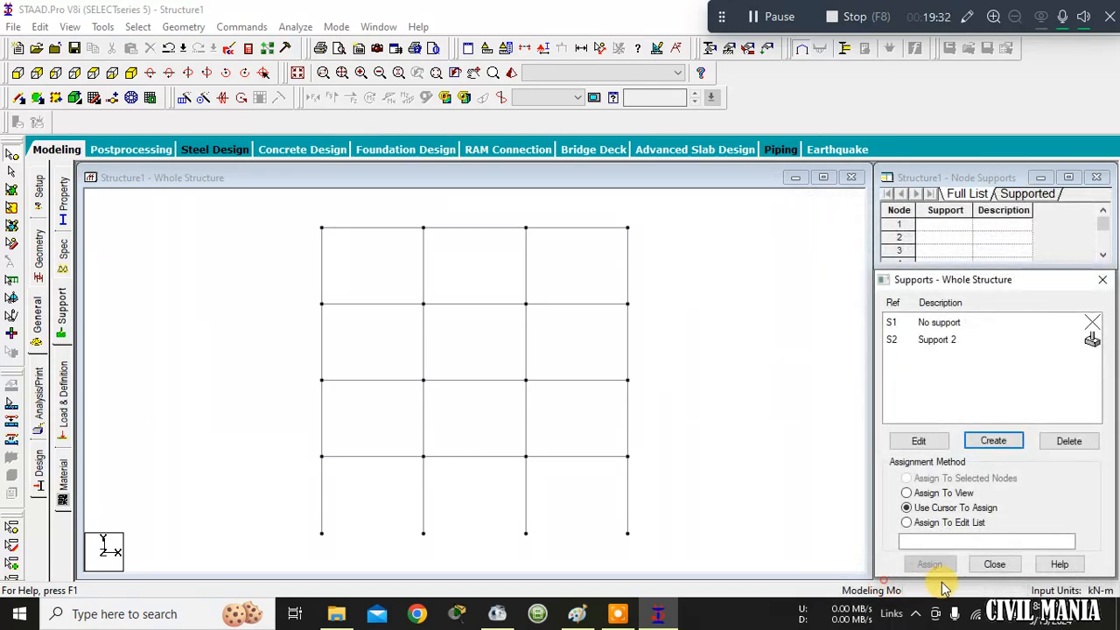
{"action": "left_click", "coordinate": [936, 343]}
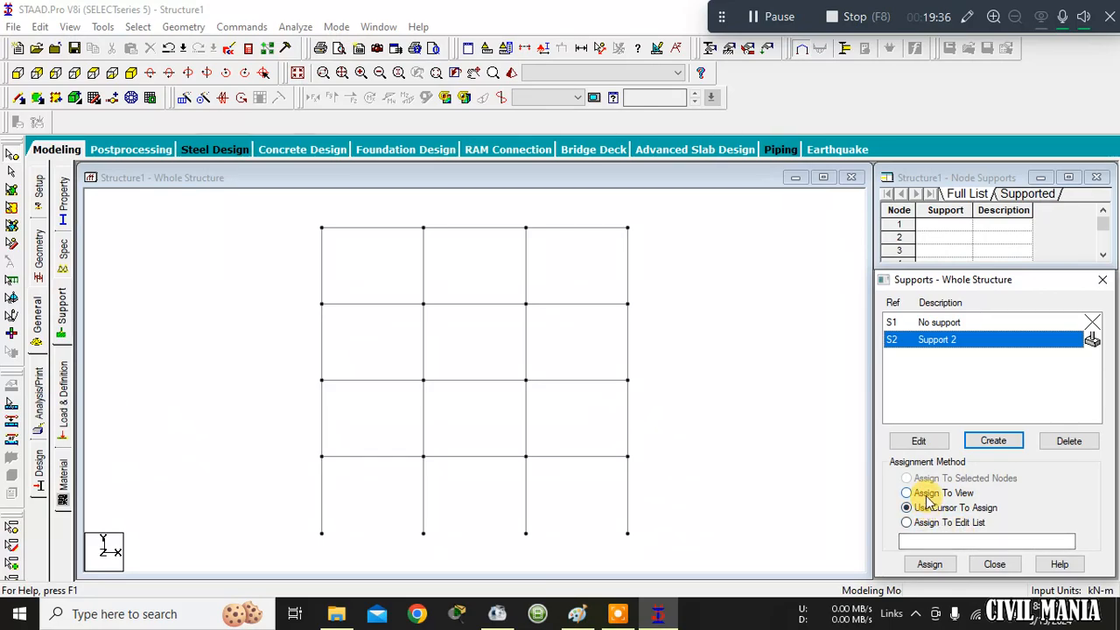
Select all nodes at the base of the columns in the front view.
{"action": "left_click", "coordinate": [930, 564]}
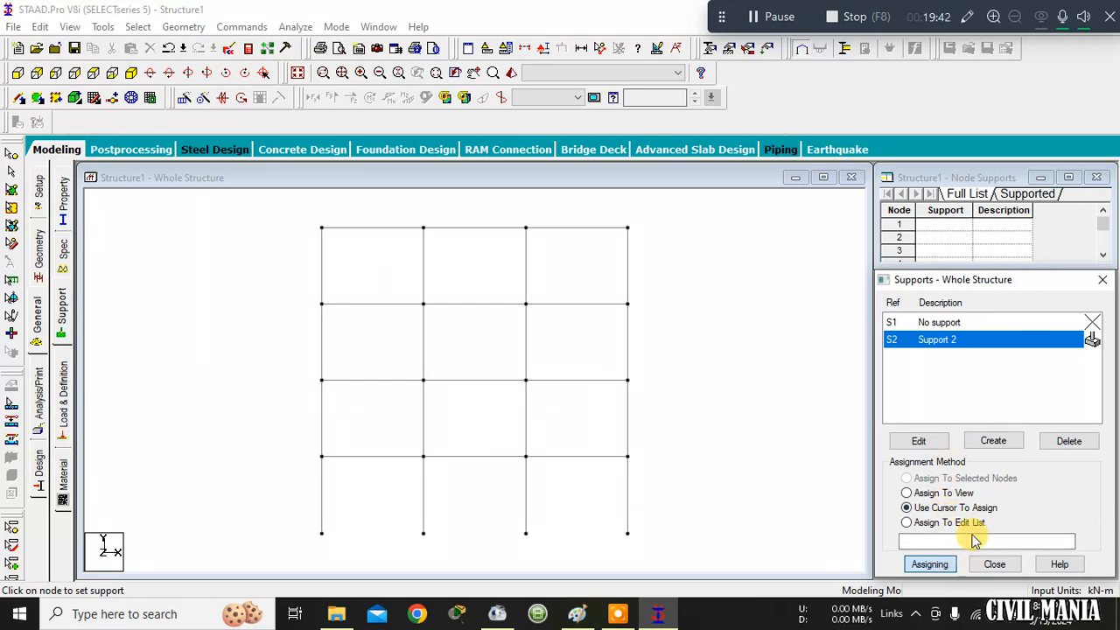
{"action": "left_click", "coordinate": [935, 493]}
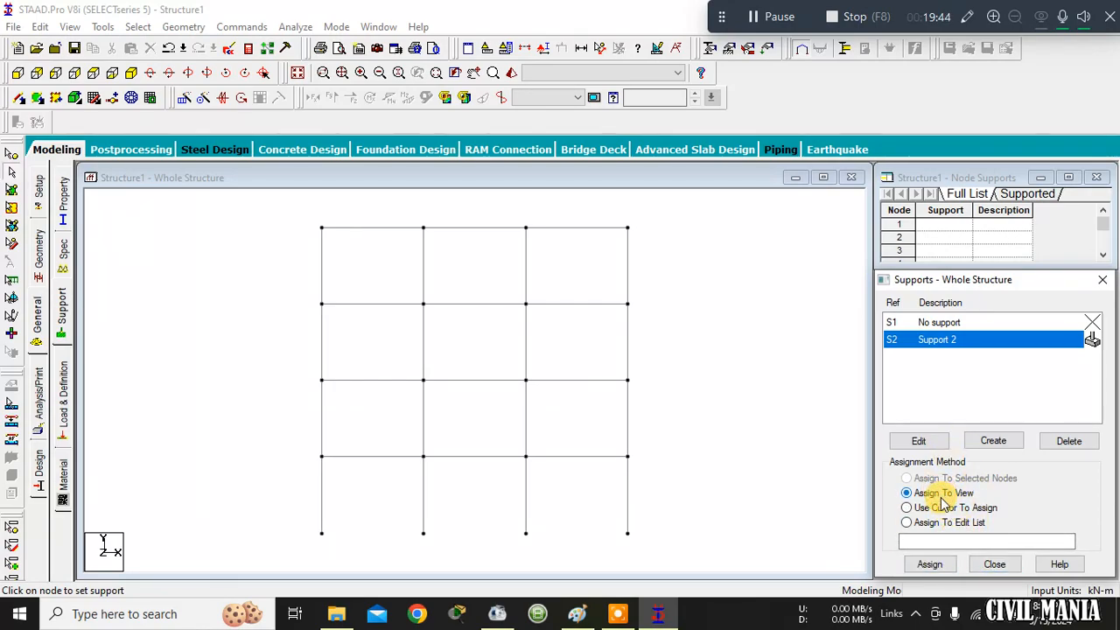
{"action": "left_click", "coordinate": [813, 395]}
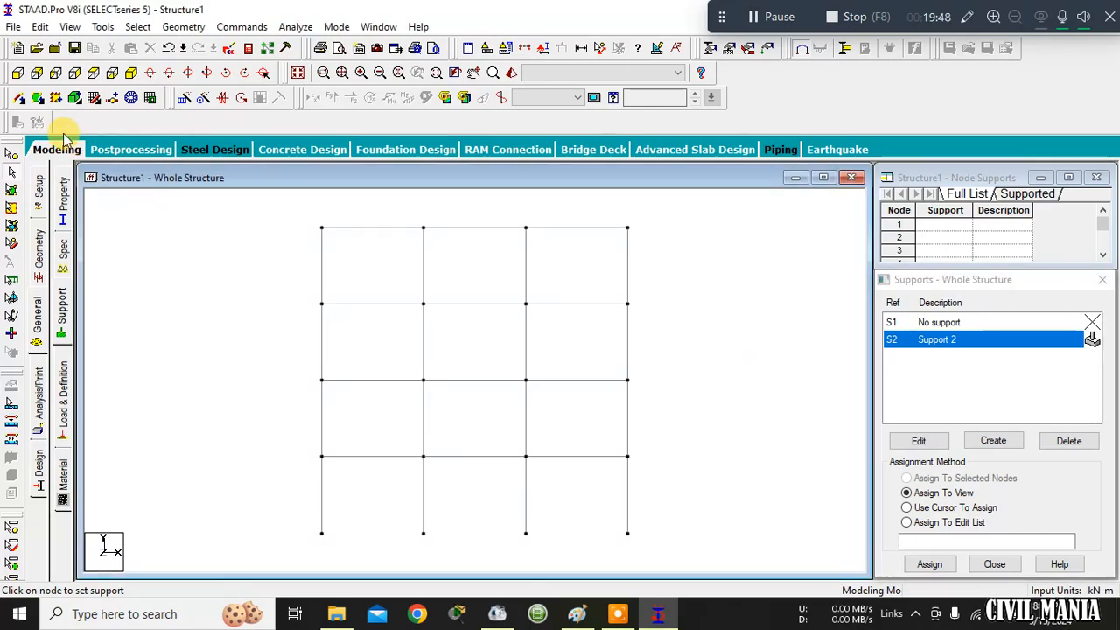
{"action": "left_click", "coordinate": [11, 157]}
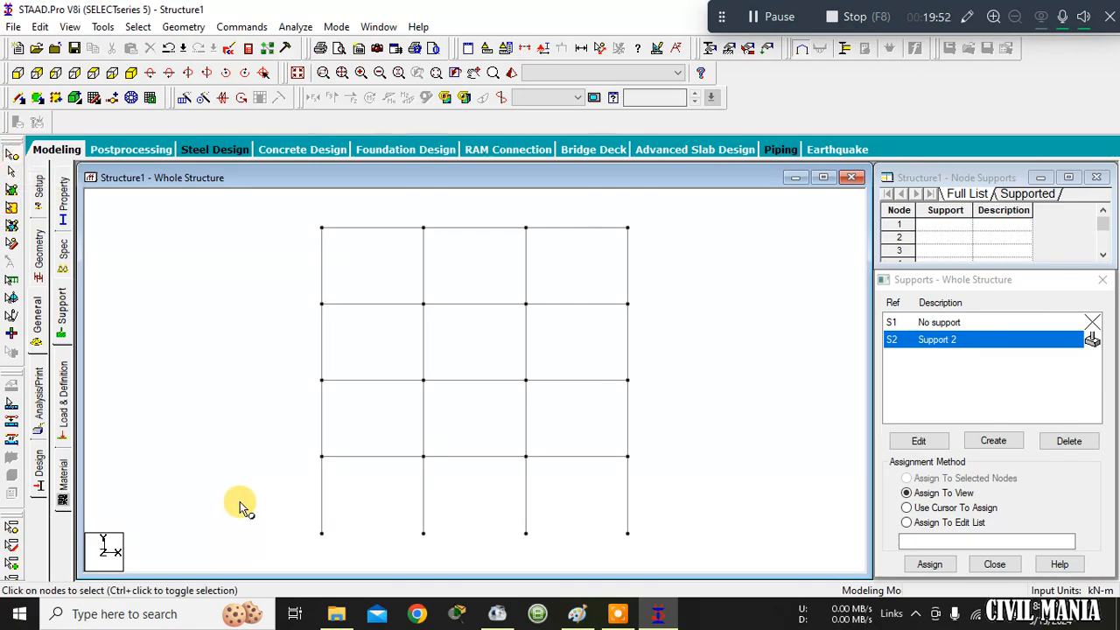
{"action": "left_click_drag", "start_coordinate": [275, 512], "coordinate": [716, 544]}
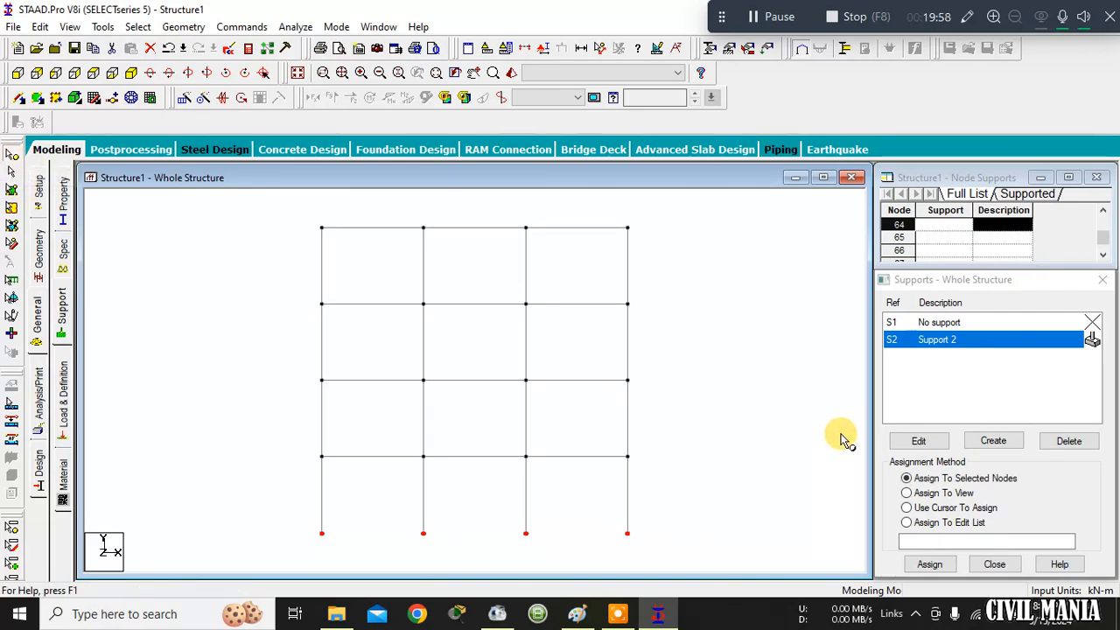
{"action": "left_click", "coordinate": [132, 75]}
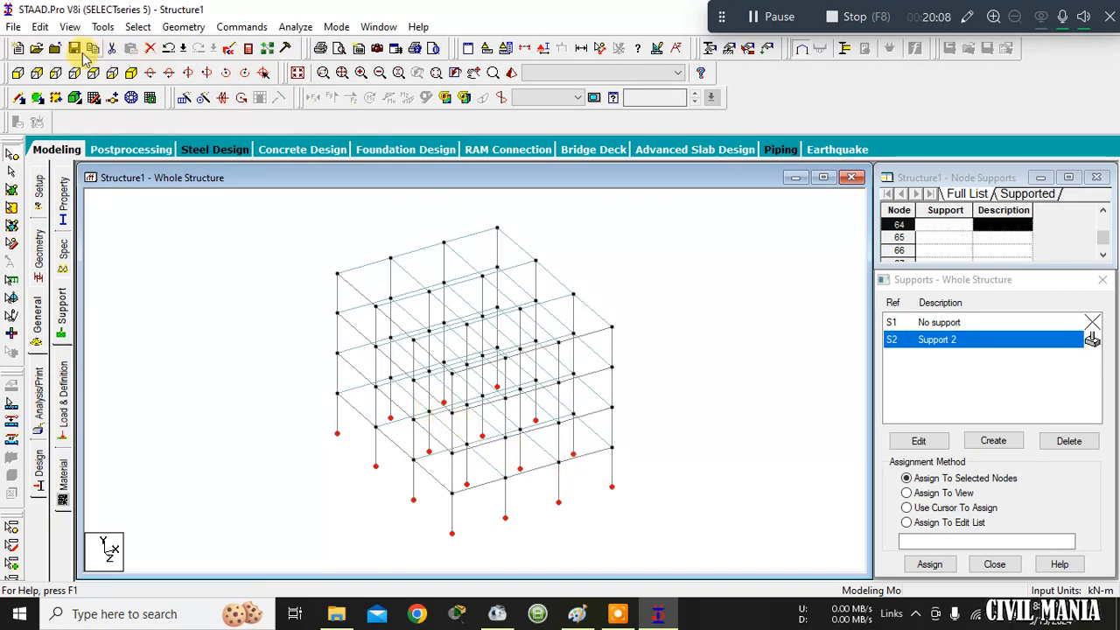
{"action": "left_click", "coordinate": [15, 75]}
{"action": "left_click", "coordinate": [12, 155]}
{"action": "left_click", "coordinate": [316, 524]}
{"action": "left_click_drag", "start_coordinate": [317, 523], "coordinate": [700, 545]}
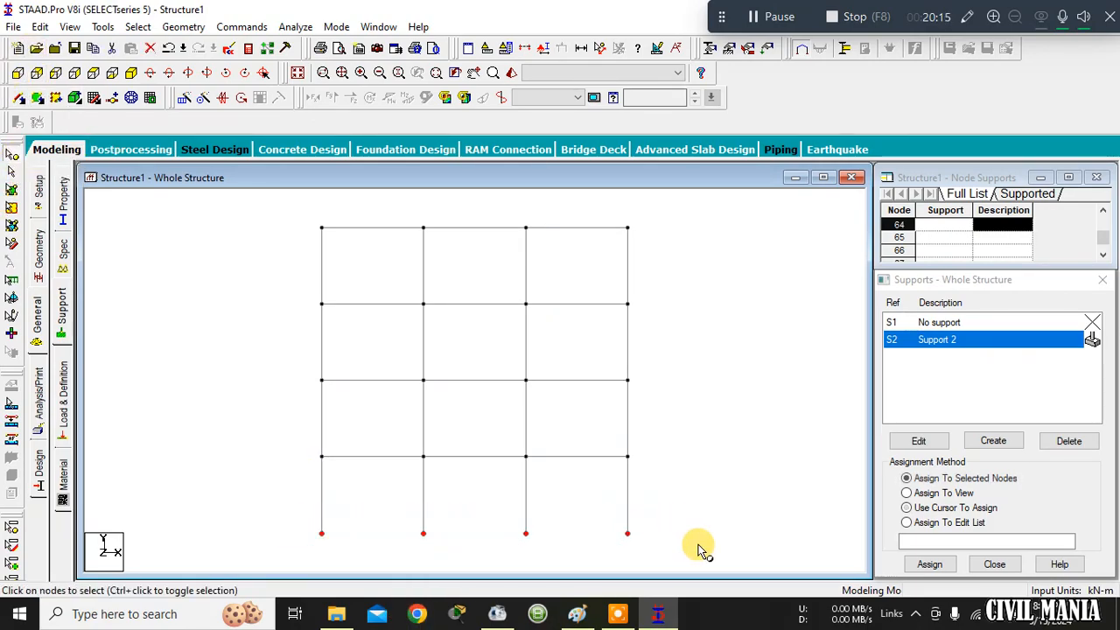
Assign the fixed support to the whole view and check its placement in the isometric view.
{"action": "left_click", "coordinate": [949, 492]}
{"action": "left_click", "coordinate": [930, 565]}
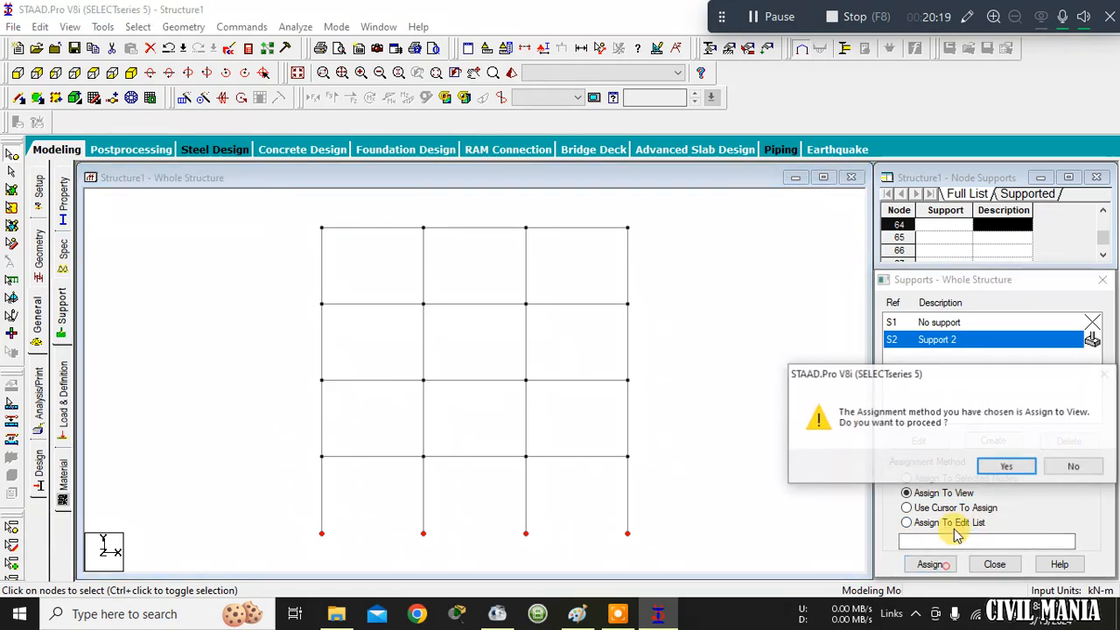
{"action": "left_click", "coordinate": [1013, 467]}
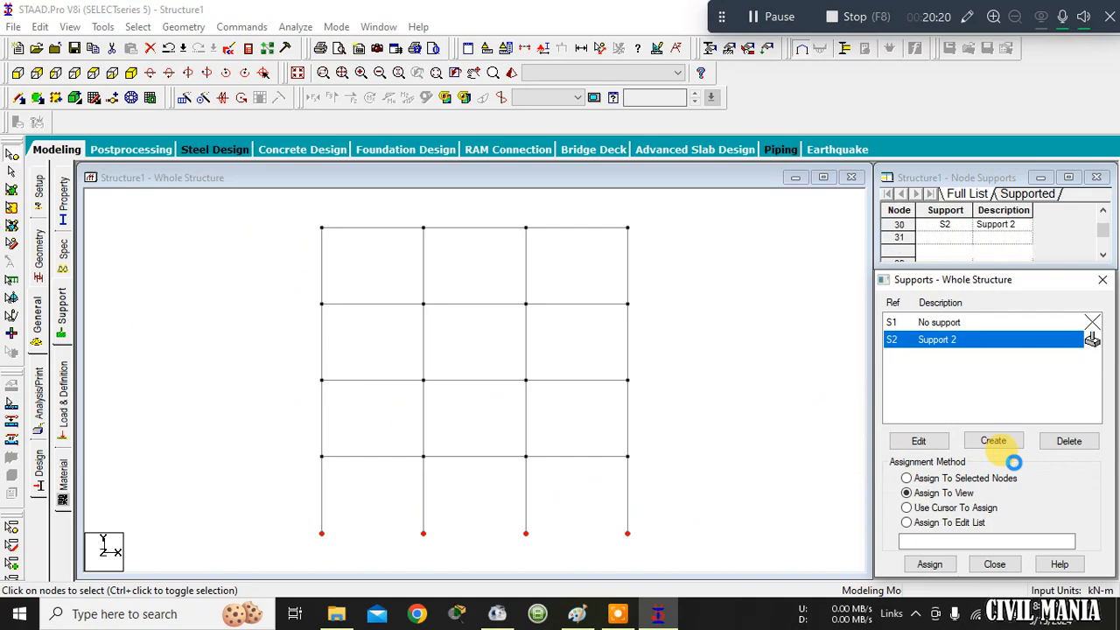
{"action": "left_click", "coordinate": [768, 449]}
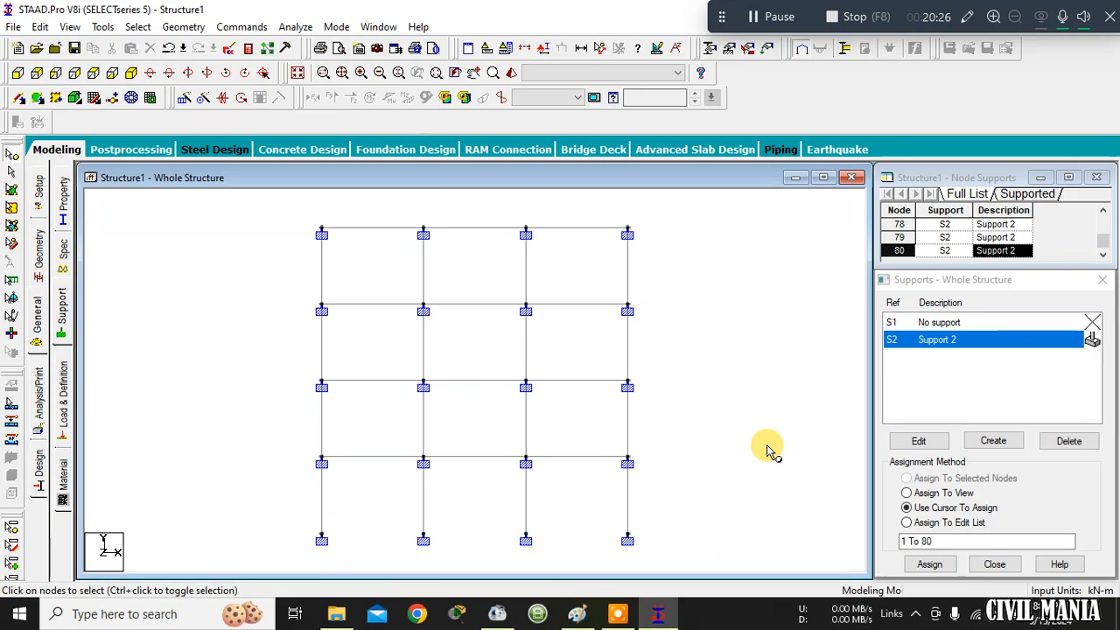
{"action": "left_click", "coordinate": [129, 74]}
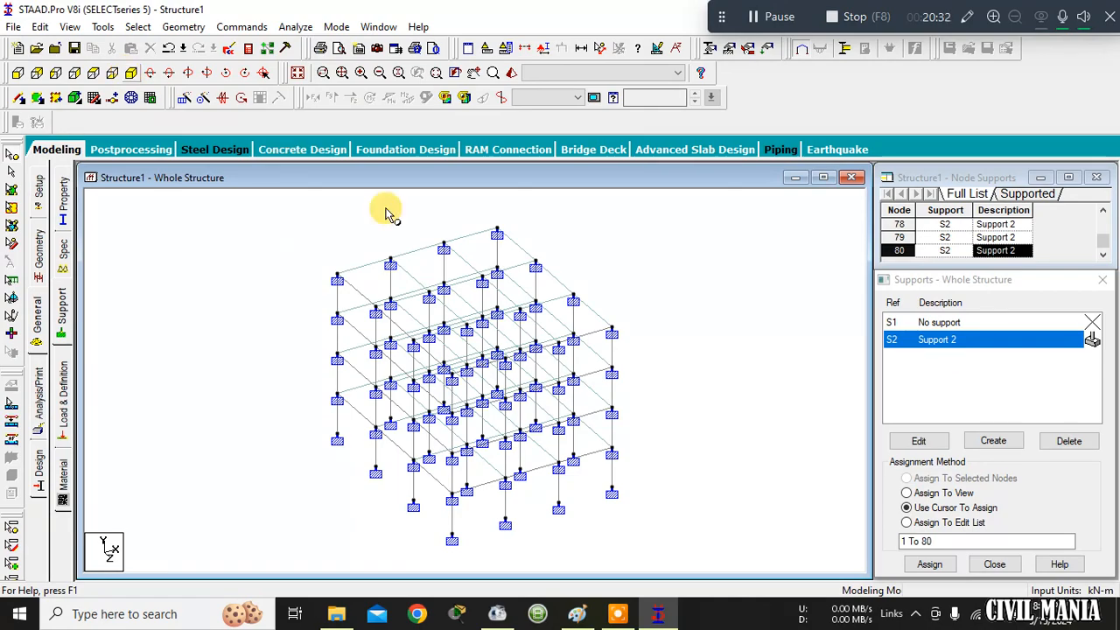
Undo the last support assignments on the nodes.
{"action": "key", "text": "ctrl+z"}
{"action": "key", "text": "ctrl+z"}
{"action": "key", "text": "ctrl+z"}
{"action": "key", "text": "ctrl+z"}
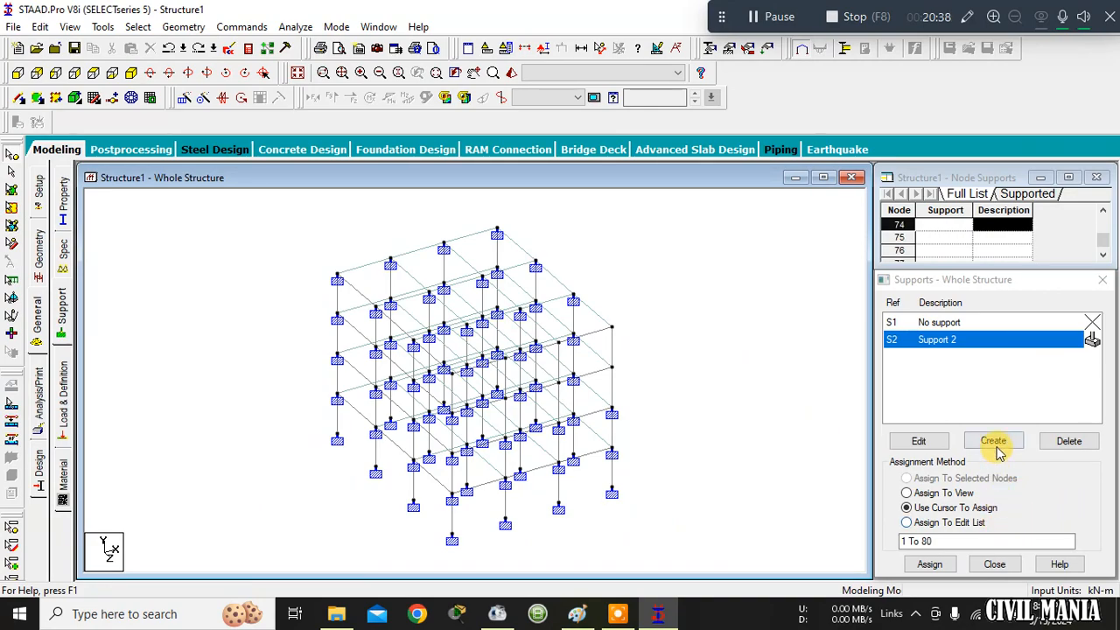
Delete the fixed support definition S2 from the structure.
{"action": "left_click", "coordinate": [952, 522]}
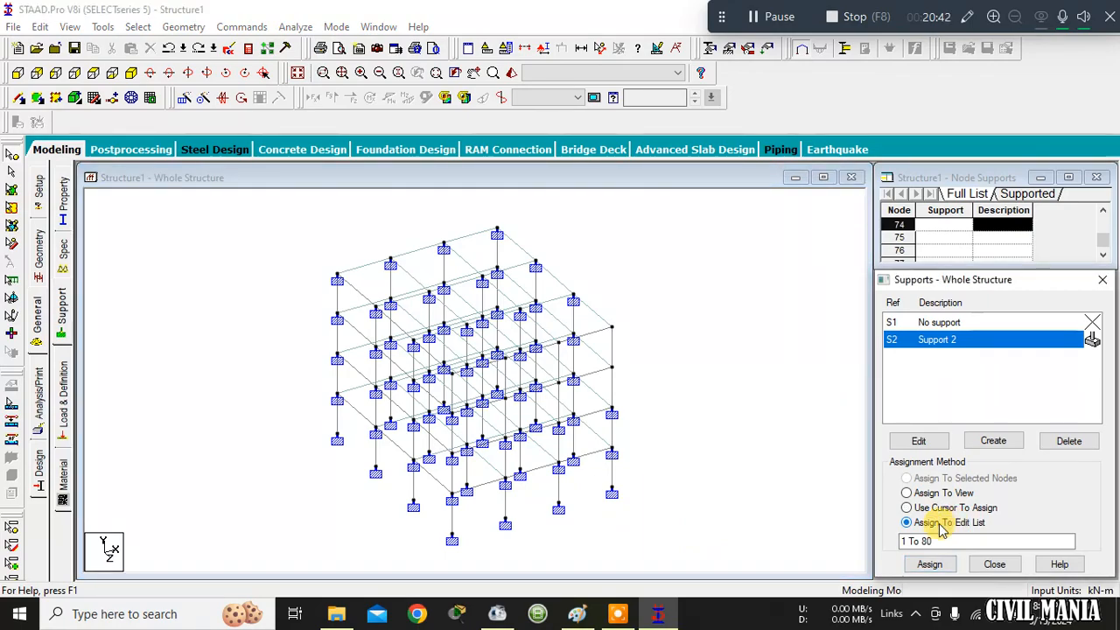
{"action": "left_click", "coordinate": [919, 442]}
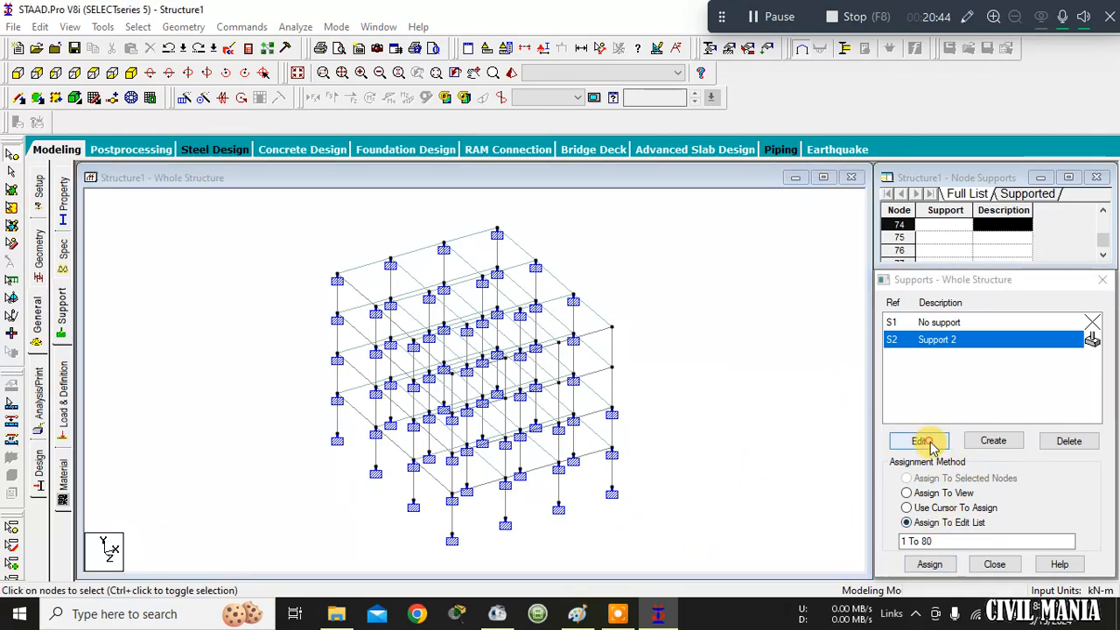
{"action": "left_click", "coordinate": [1074, 474]}
{"action": "left_click", "coordinate": [1068, 442]}
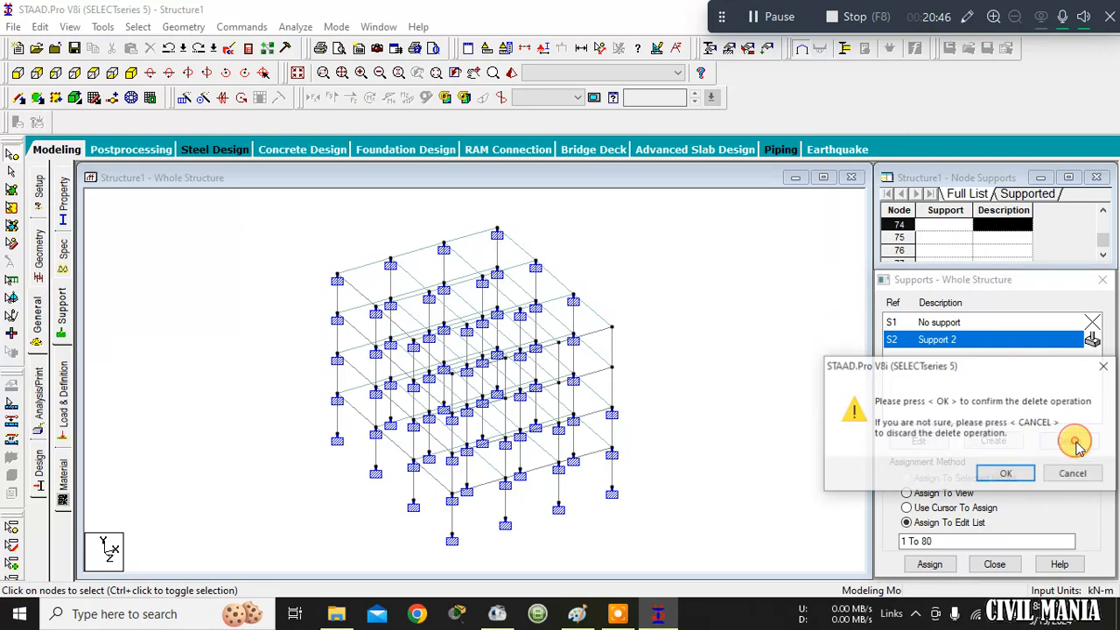
{"action": "left_click", "coordinate": [944, 468]}
{"action": "left_click", "coordinate": [748, 427]}
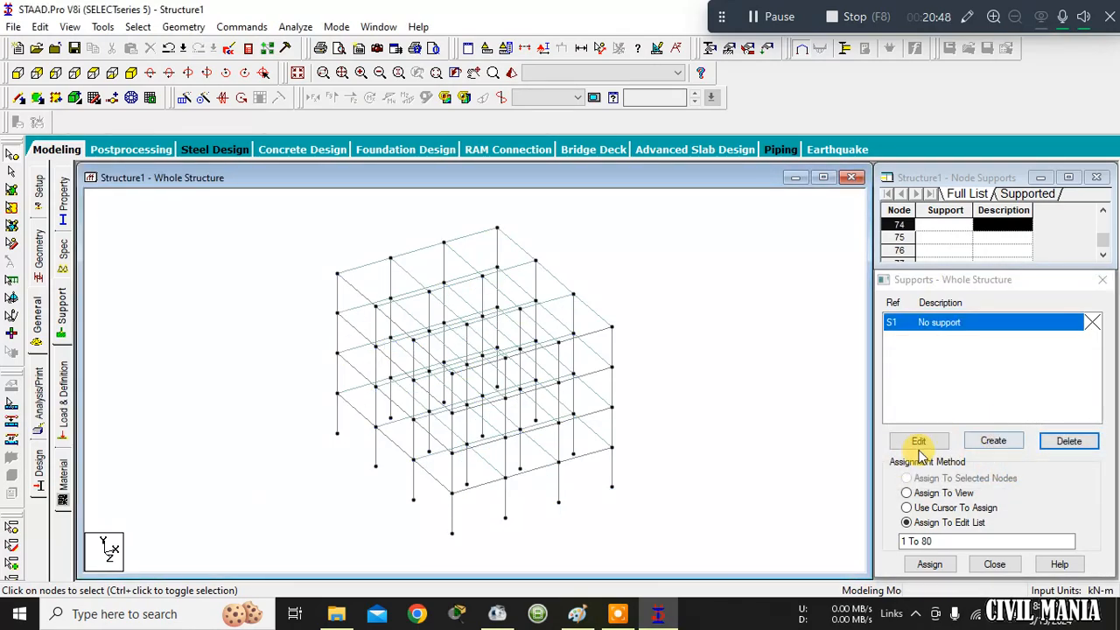
Create a new fixed support definition for the structure.
{"action": "left_click", "coordinate": [993, 445]}
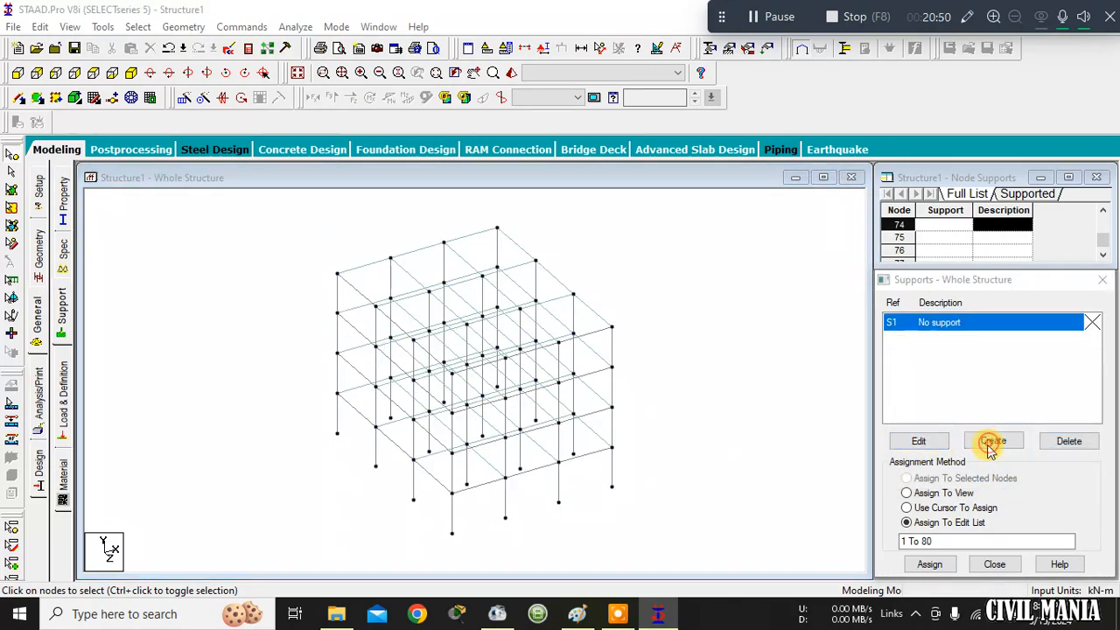
{"action": "left_click", "coordinate": [885, 581]}
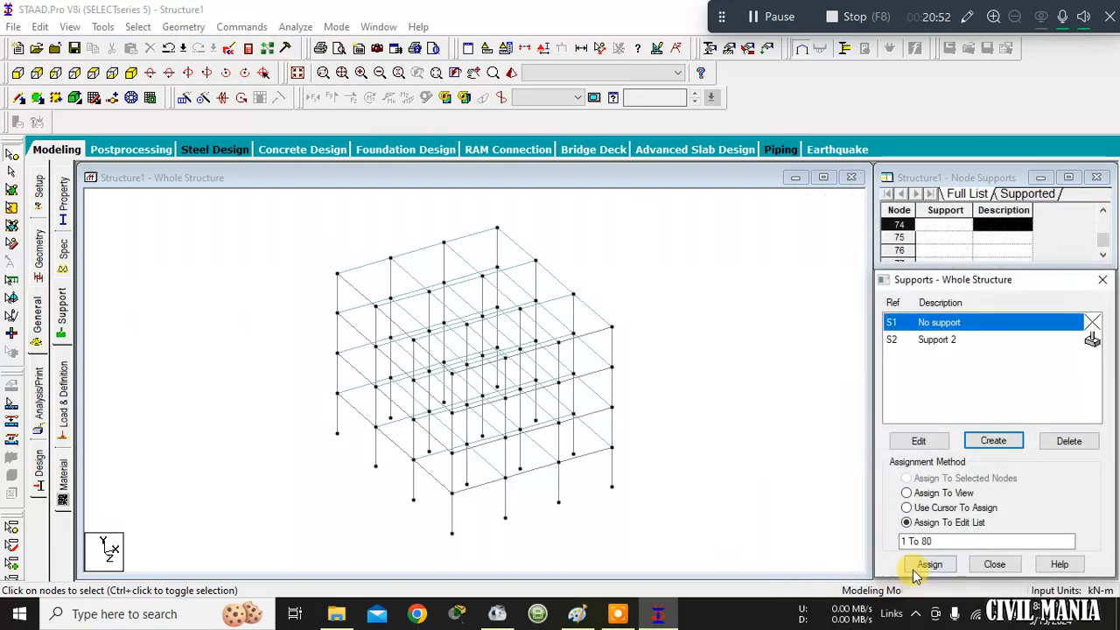
{"action": "left_click", "coordinate": [797, 376]}
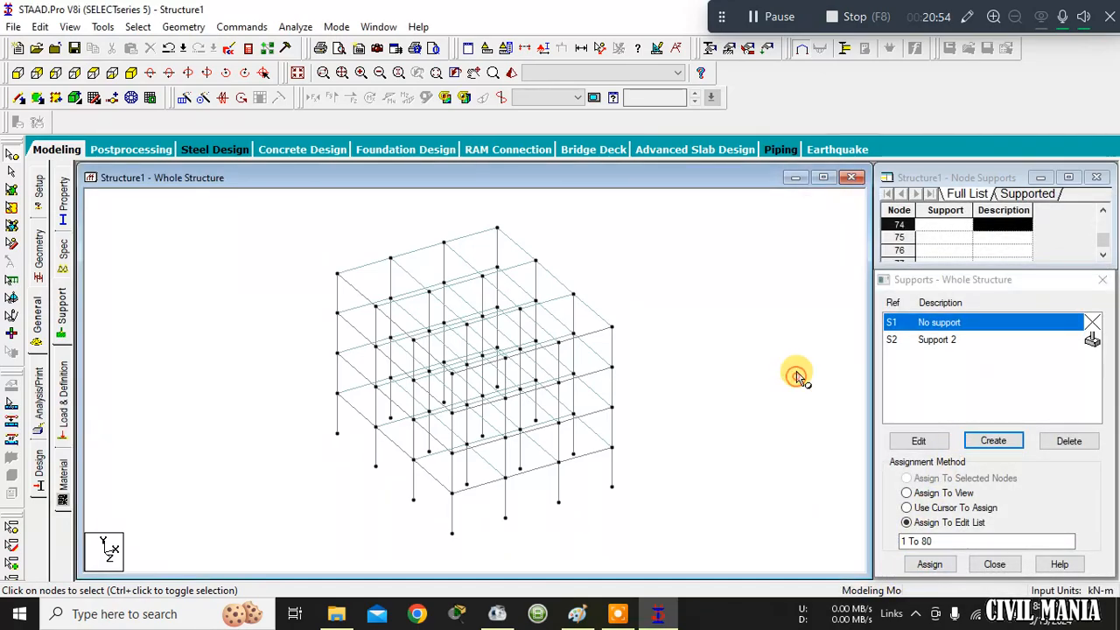
Assign the fixed support S2 to all selected column base nodes and check it in the isometric view.
{"action": "left_click", "coordinate": [17, 72]}
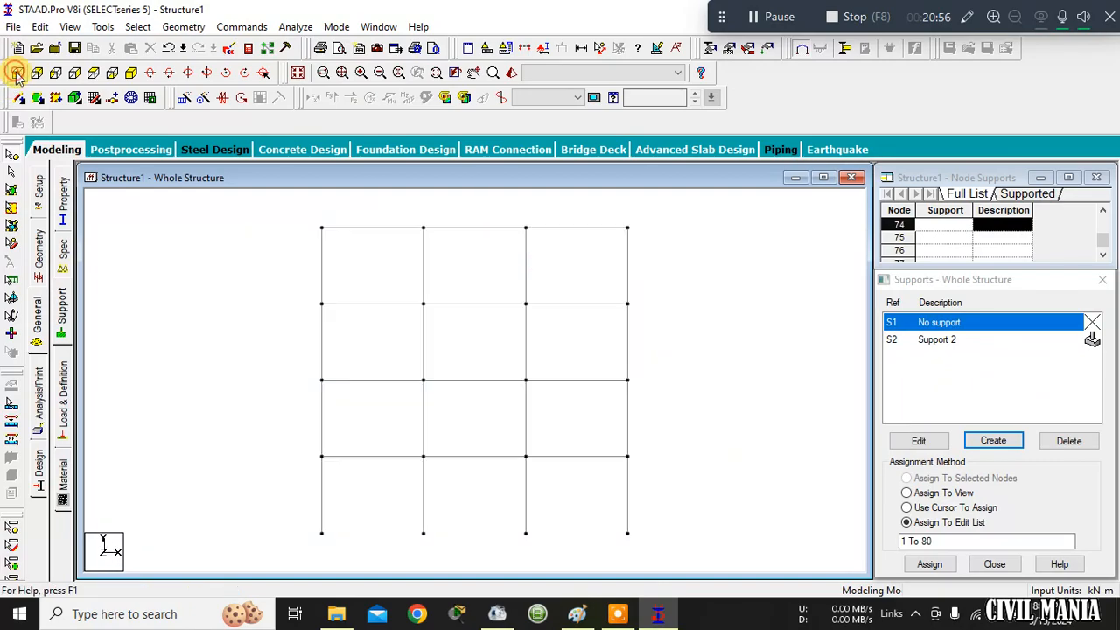
{"action": "left_click", "coordinate": [929, 340]}
{"action": "left_click", "coordinate": [11, 172]}
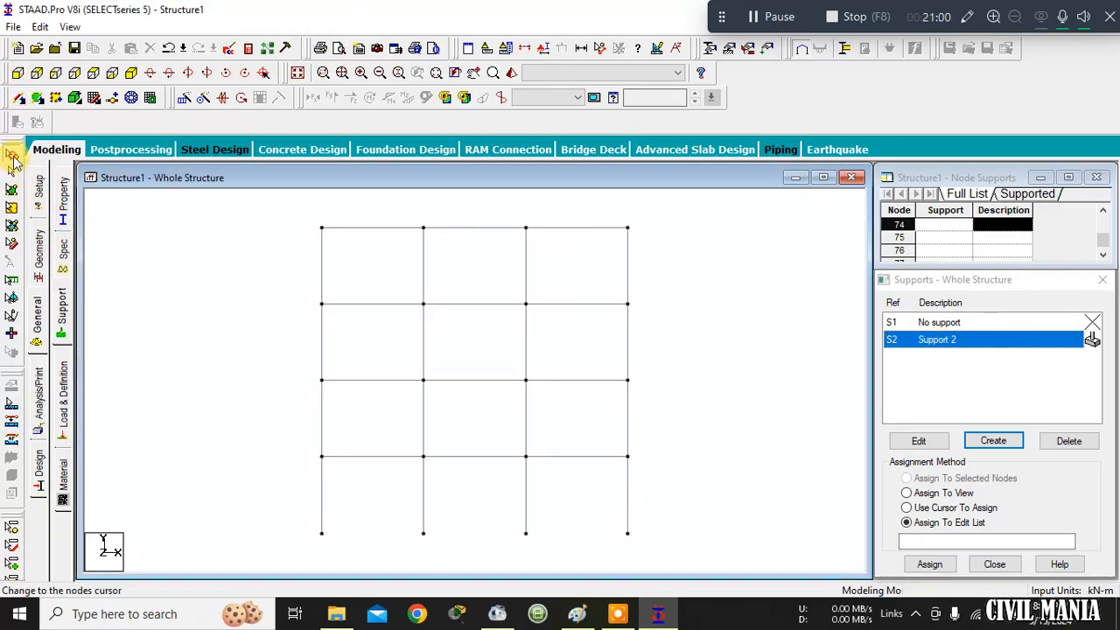
{"action": "left_click", "coordinate": [274, 513]}
{"action": "left_click_drag", "start_coordinate": [474, 560], "coordinate": [687, 548]}
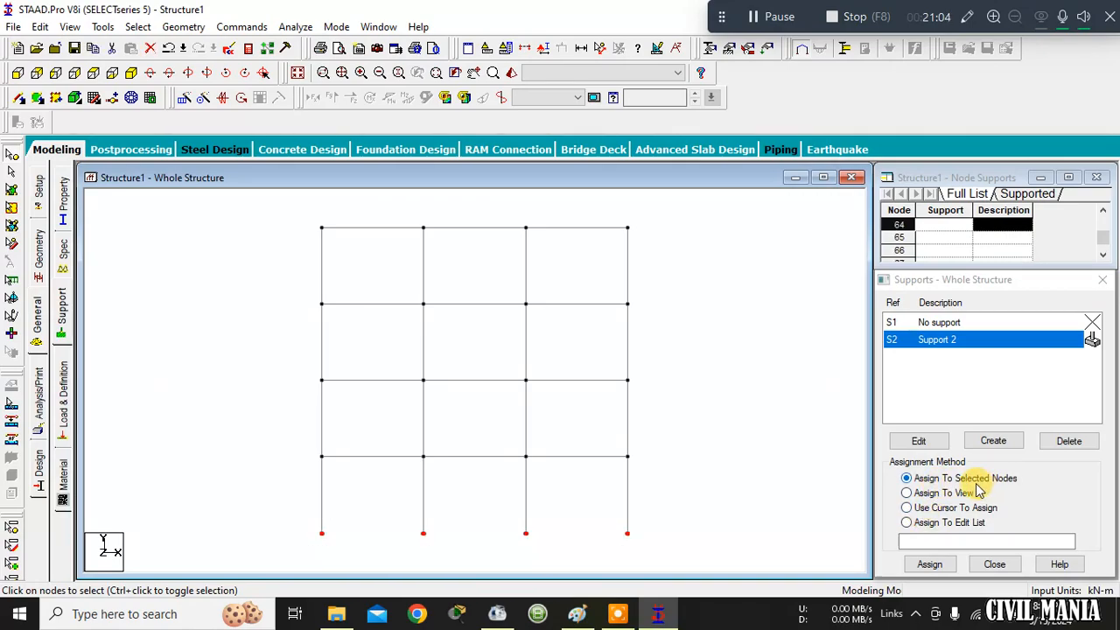
{"action": "left_click", "coordinate": [946, 564]}
{"action": "left_click", "coordinate": [1003, 467]}
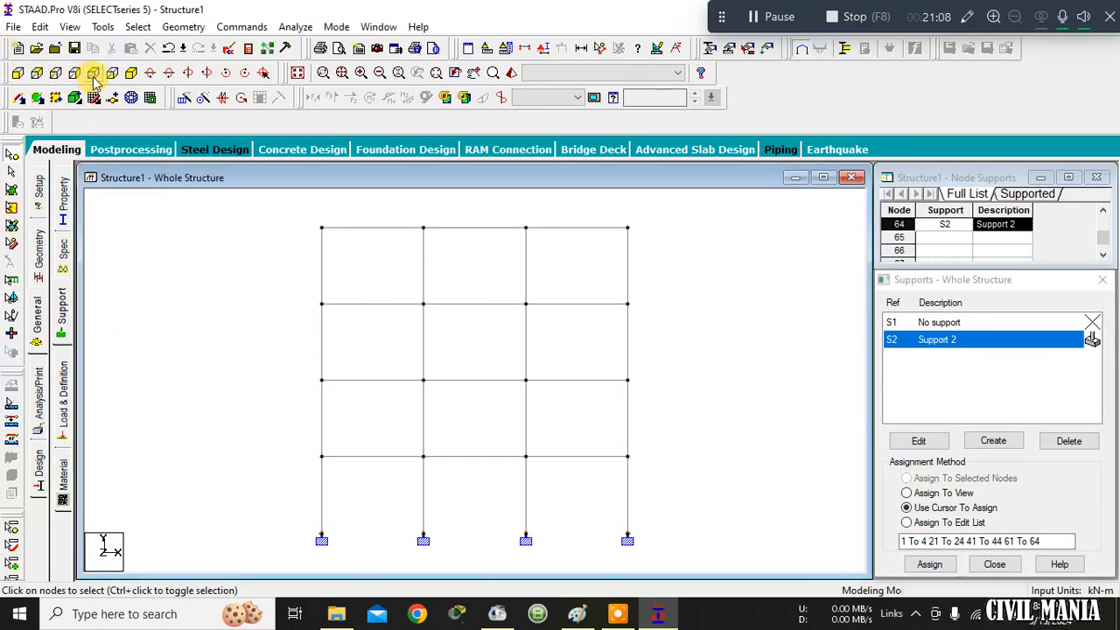
{"action": "left_click", "coordinate": [131, 75]}
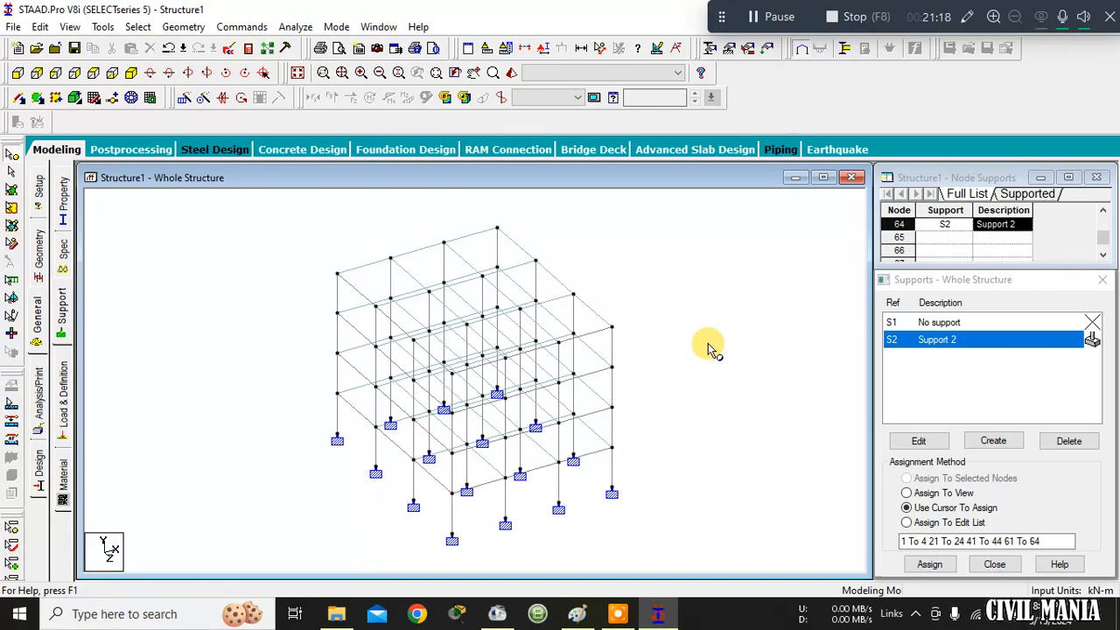
Add primary load case 1 with the Dead loading type and the title DL.
{"action": "left_click", "coordinate": [63, 425]}
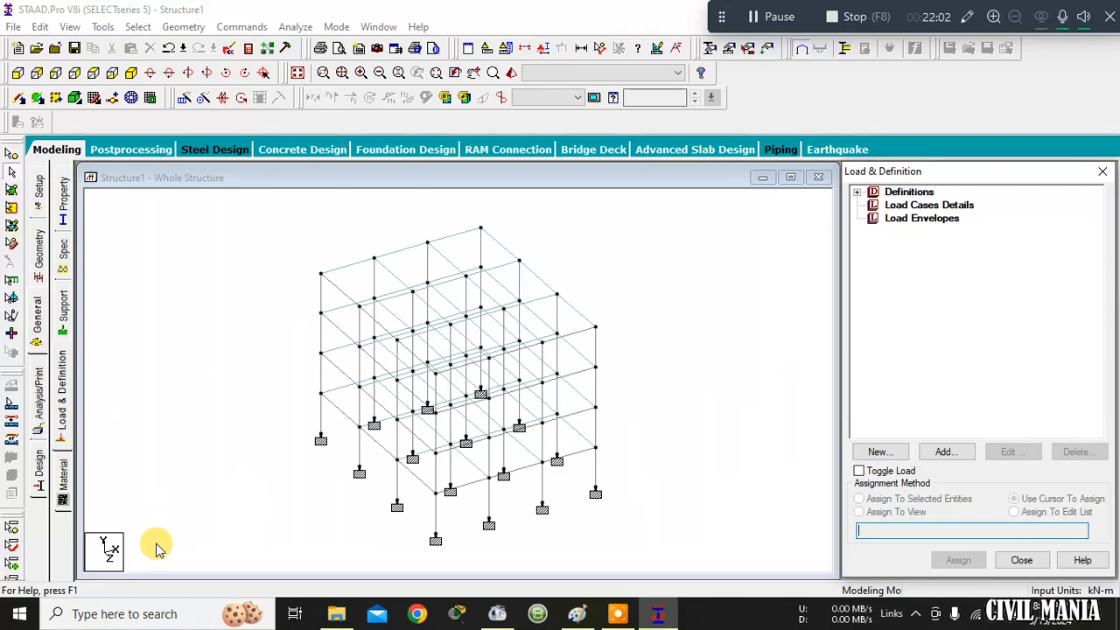
{"action": "left_click", "coordinate": [915, 208]}
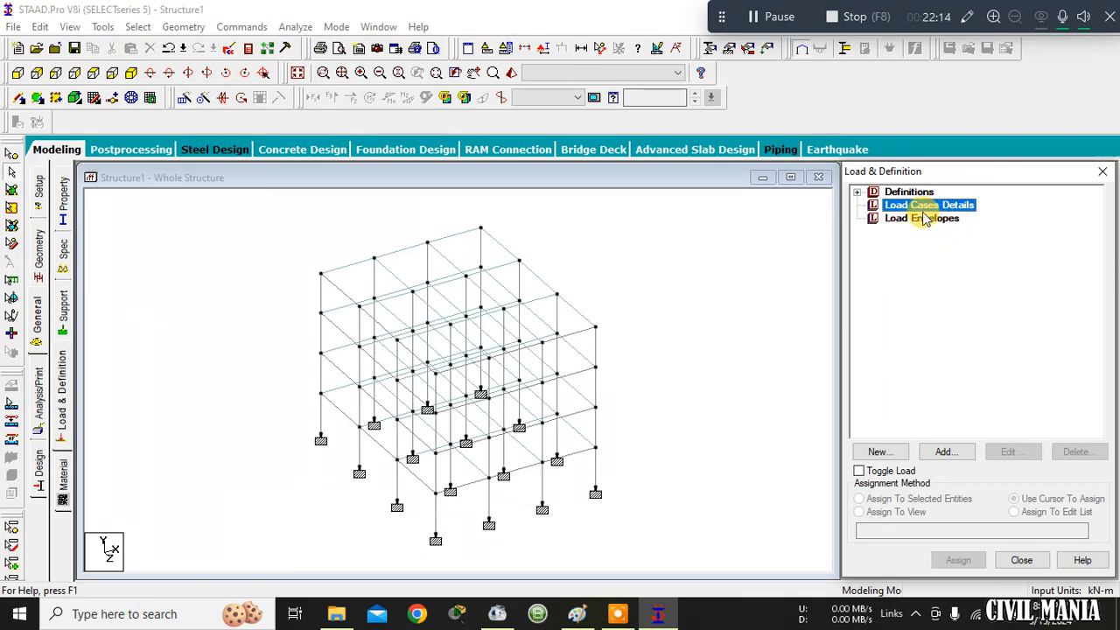
{"action": "left_click", "coordinate": [962, 452]}
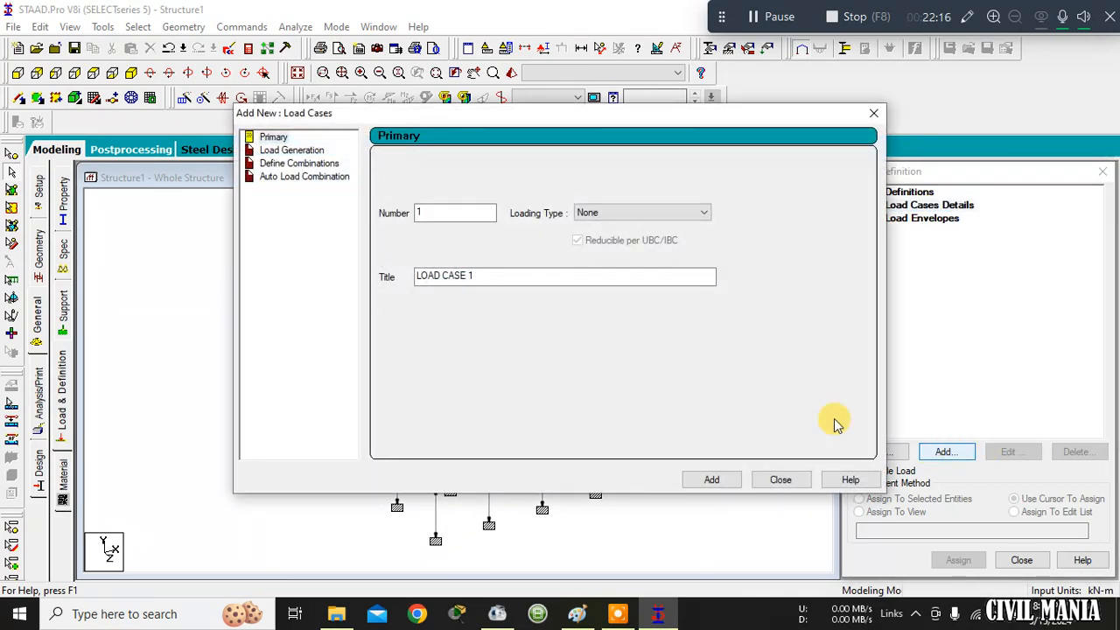
{"action": "left_click", "coordinate": [600, 215]}
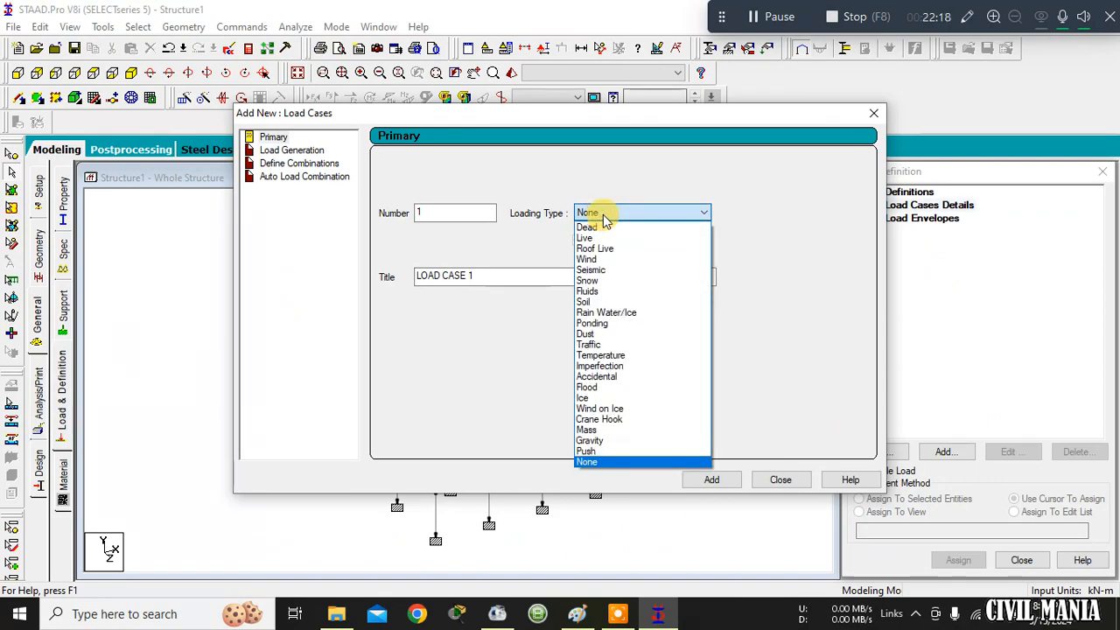
{"action": "left_click", "coordinate": [600, 229]}
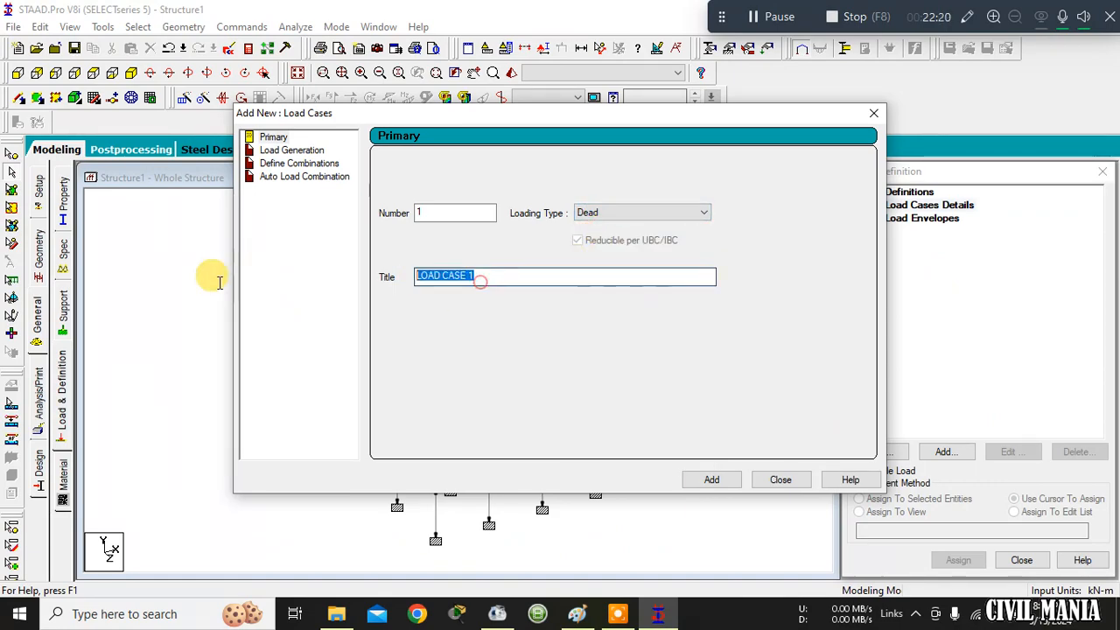
{"action": "type", "text": "dl"}
{"action": "key", "text": "BackSpace"}
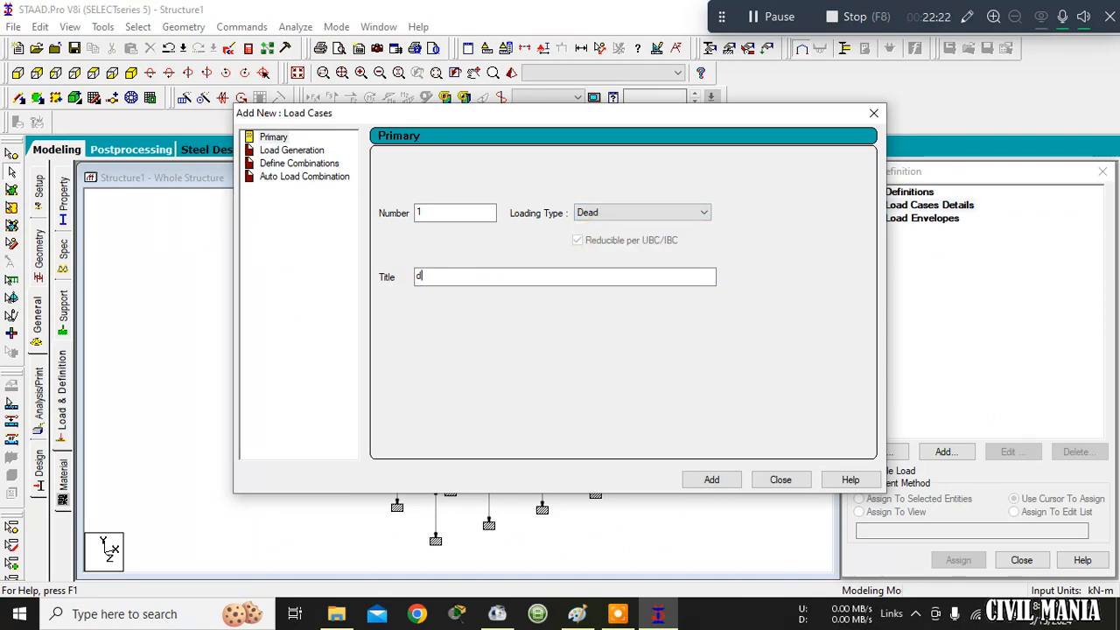
{"action": "key", "text": "BackSpace"}
{"action": "key", "text": "Caps_Lock"}
{"action": "type", "text": "DL"}
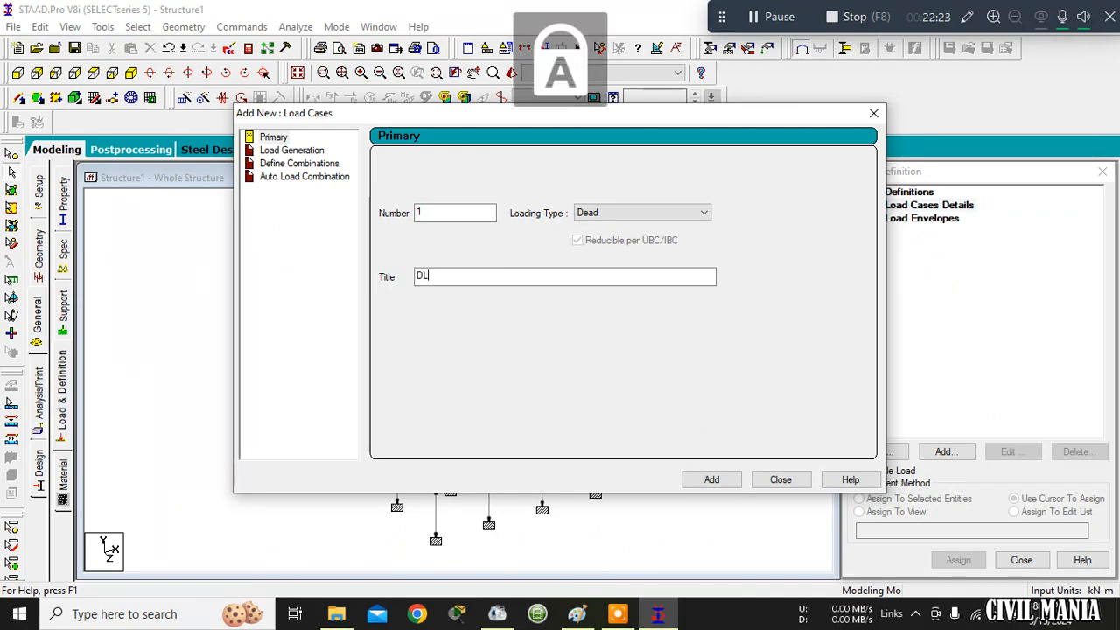
{"action": "left_click", "coordinate": [712, 480]}
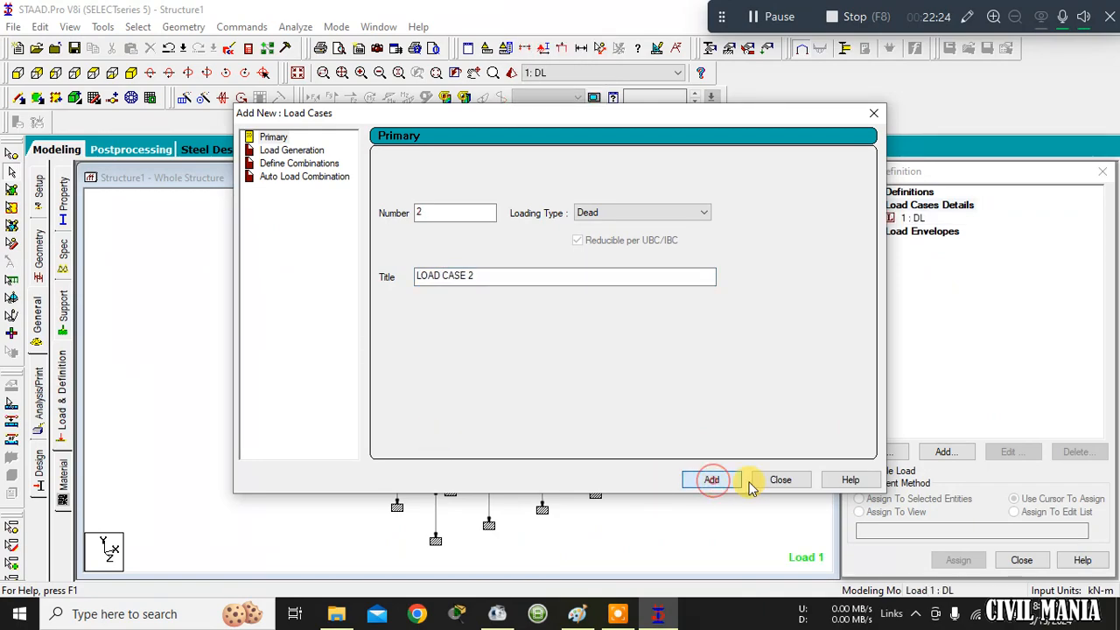
Add primary load case 2 with the Live loading type and the title LL.
{"action": "left_click", "coordinate": [645, 216]}
{"action": "left_click", "coordinate": [611, 240]}
{"action": "left_click_drag", "start_coordinate": [512, 276], "coordinate": [254, 280]}
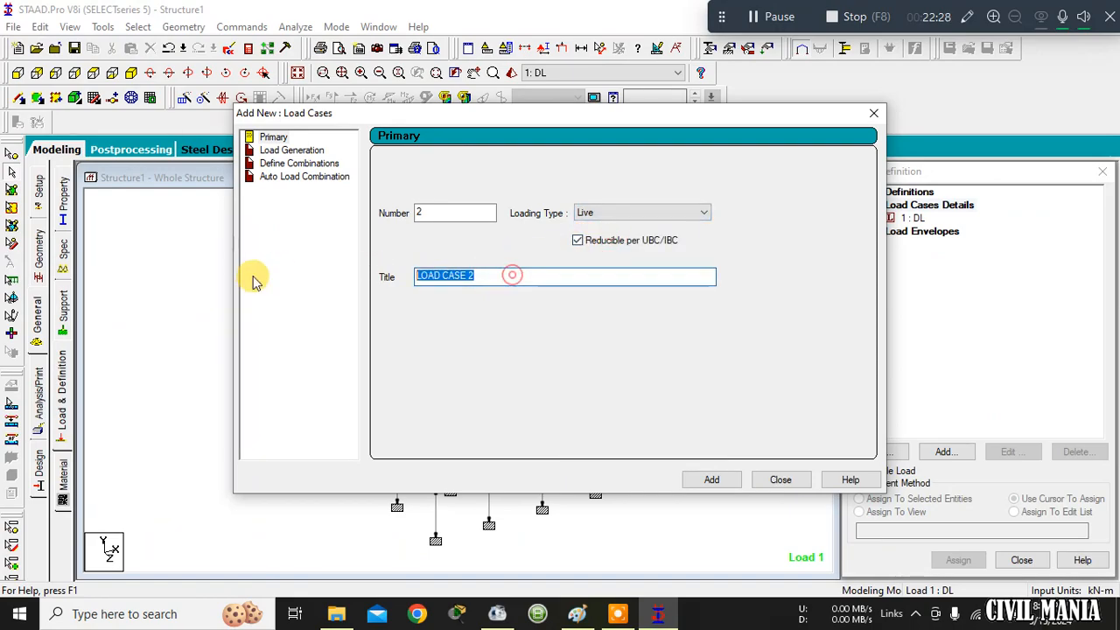
{"action": "type", "text": "LL"}
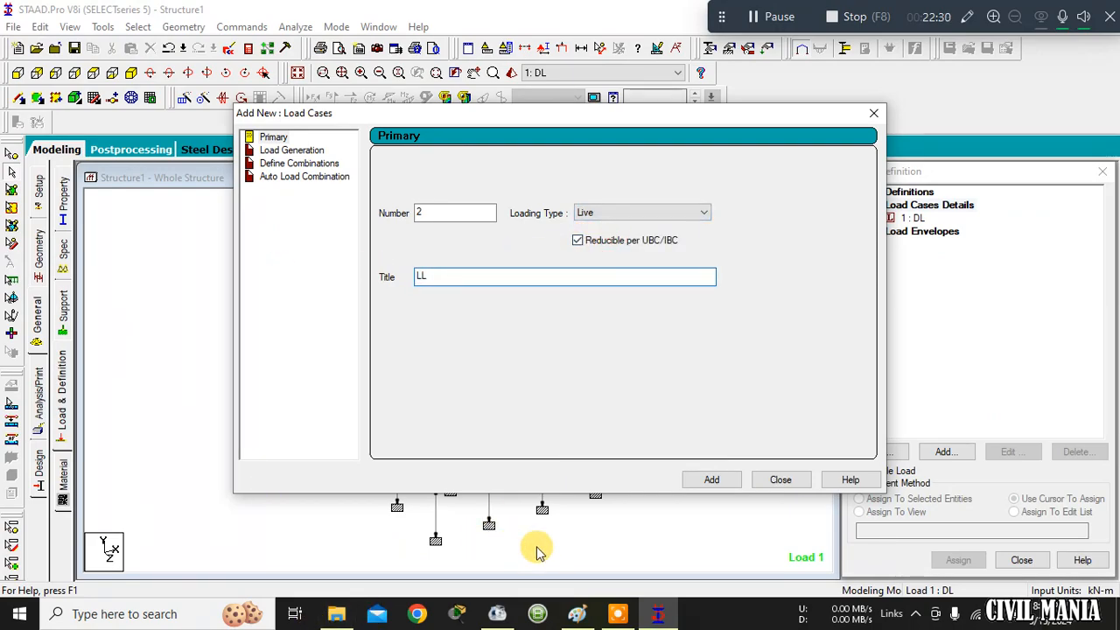
{"action": "left_click", "coordinate": [721, 483]}
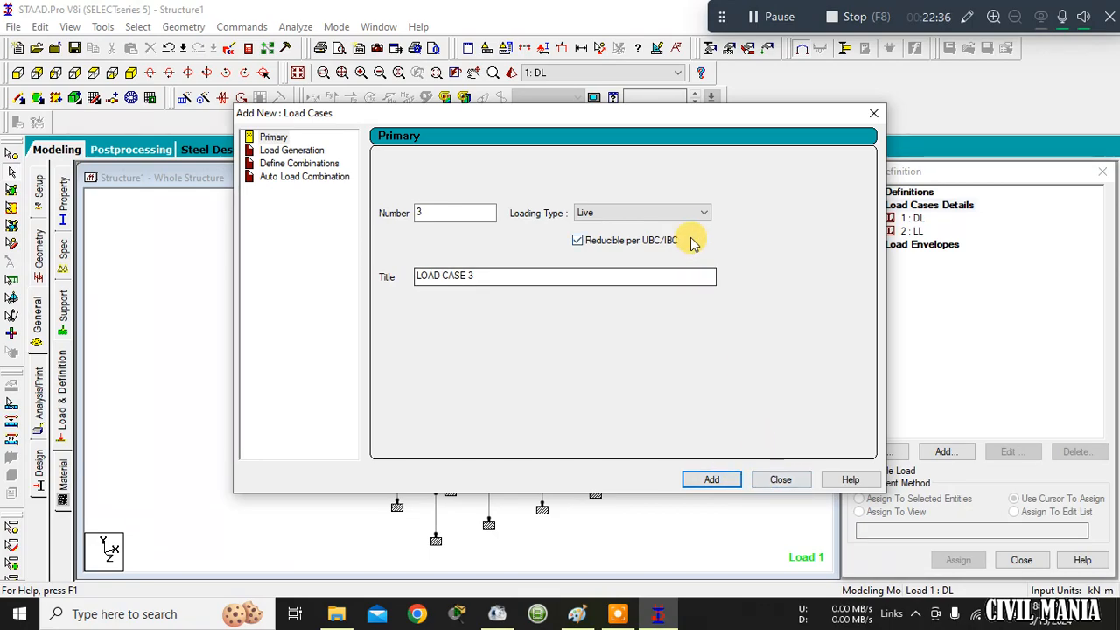
Add primary load case 3 with the Roof Live loading type and the title RL, and finish adding load cases.
{"action": "left_click", "coordinate": [700, 212]}
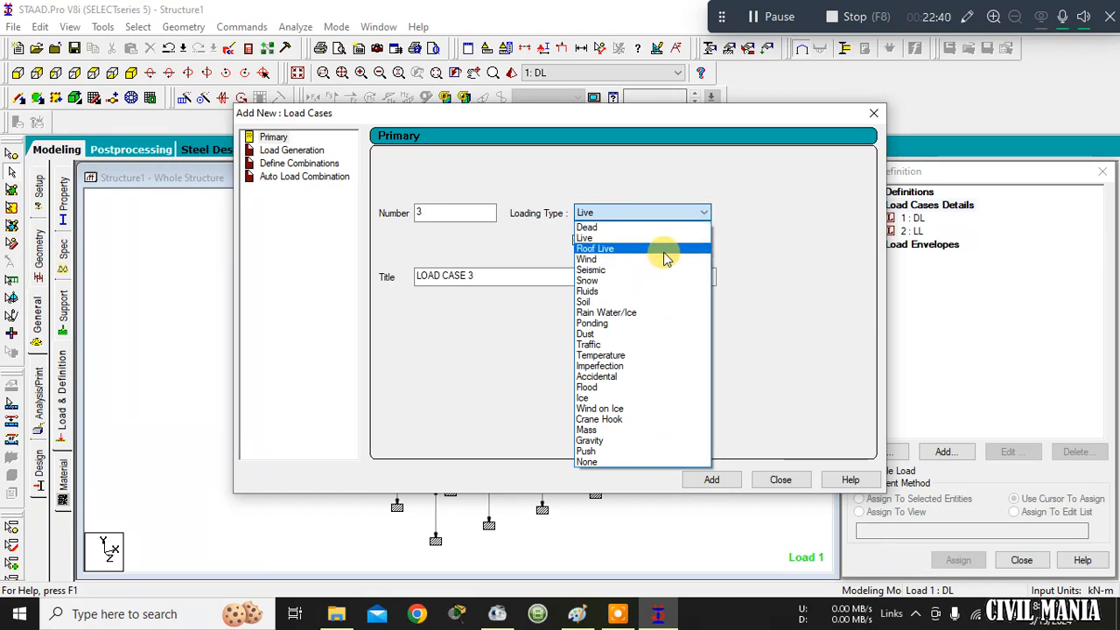
{"action": "left_click", "coordinate": [665, 253]}
{"action": "triple_click", "coordinate": [492, 277]}
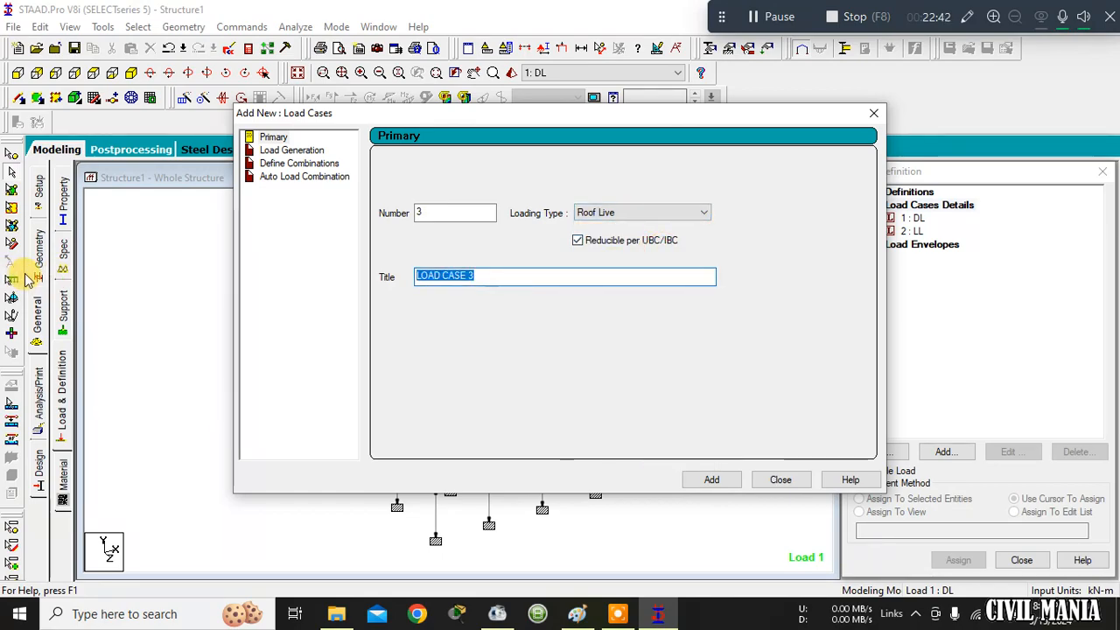
{"action": "type", "text": "RL"}
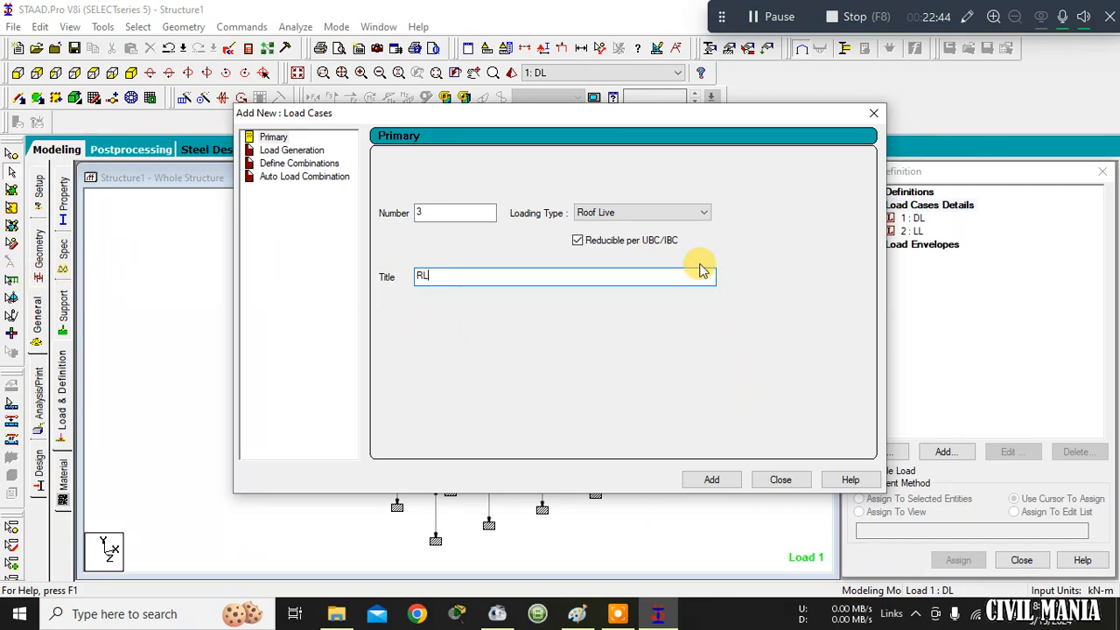
{"action": "left_click", "coordinate": [700, 213]}
{"action": "left_click", "coordinate": [795, 215]}
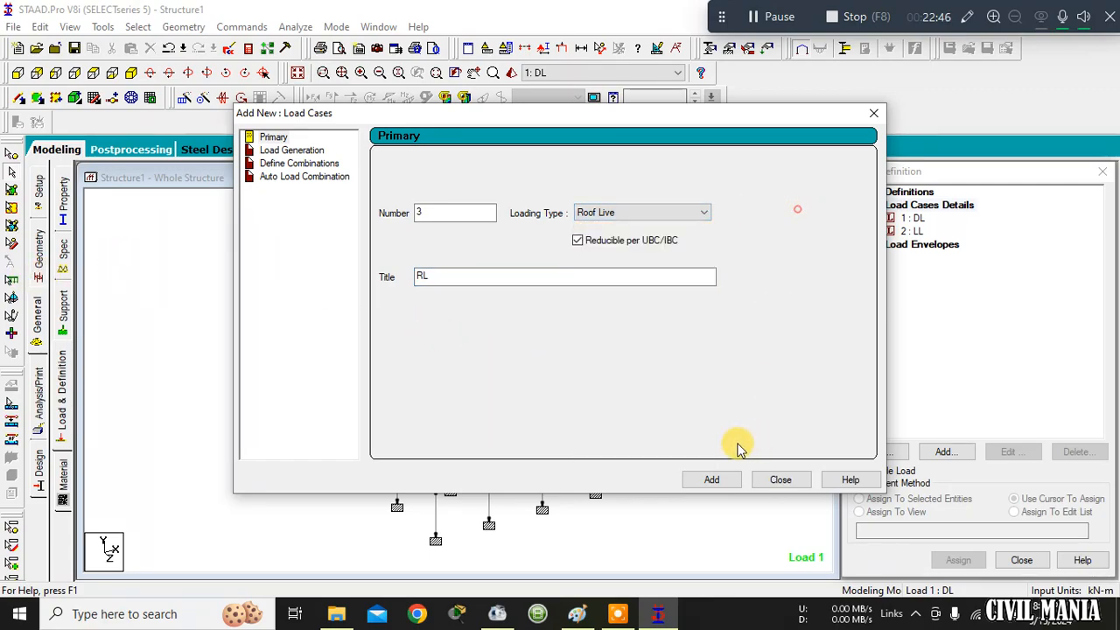
{"action": "left_click", "coordinate": [711, 481]}
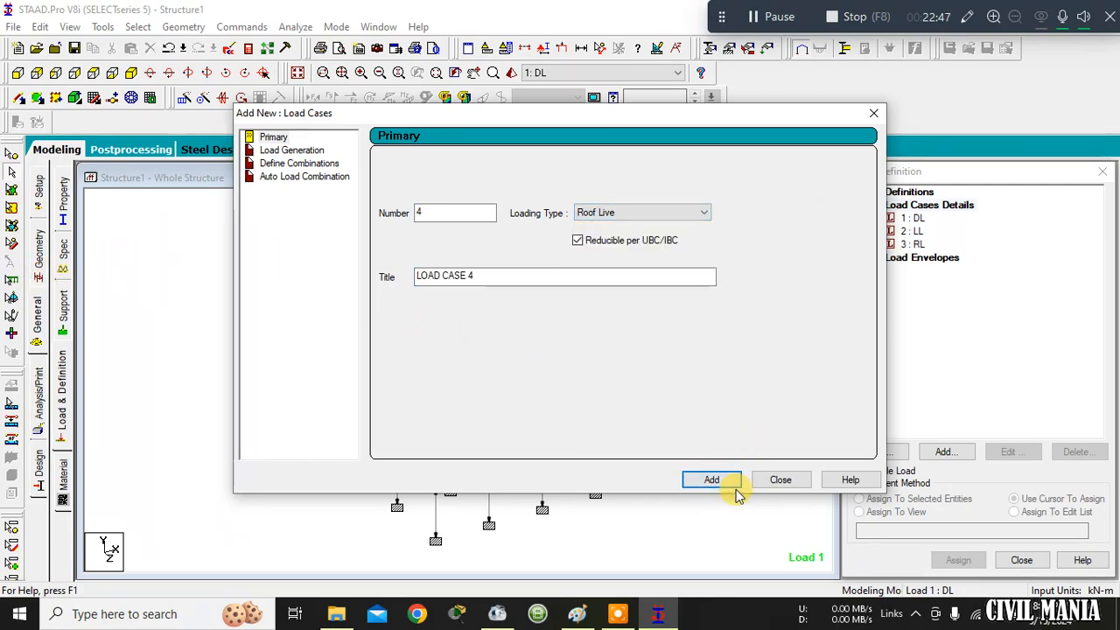
{"action": "left_click", "coordinate": [781, 480]}
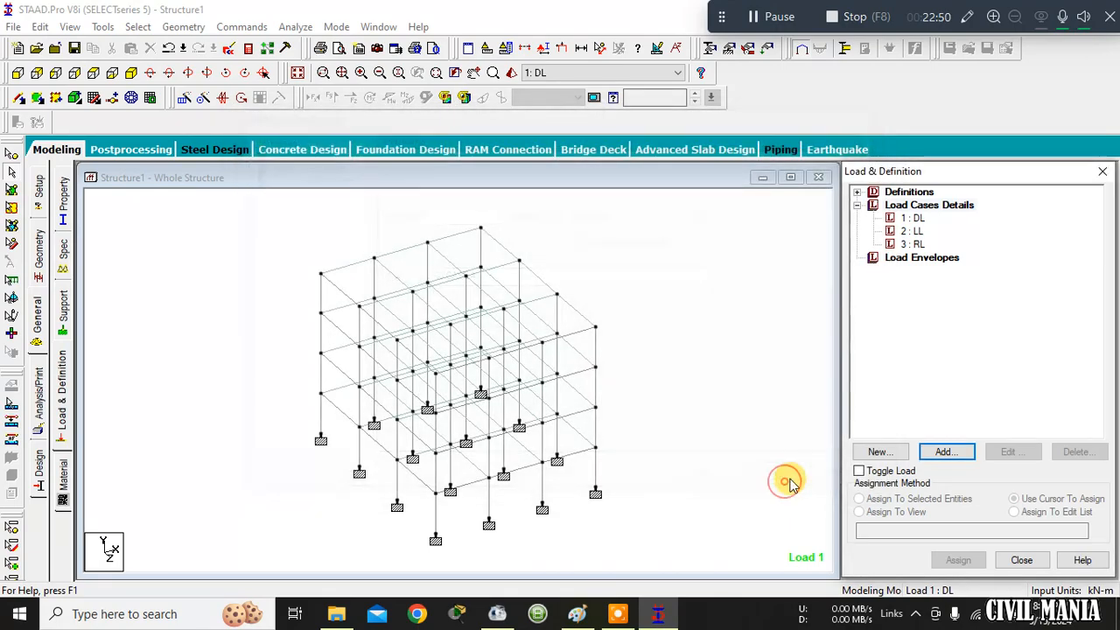
Add a selfweight load in the Y direction with factor -1 to load case DL.
{"action": "left_click", "coordinate": [912, 219]}
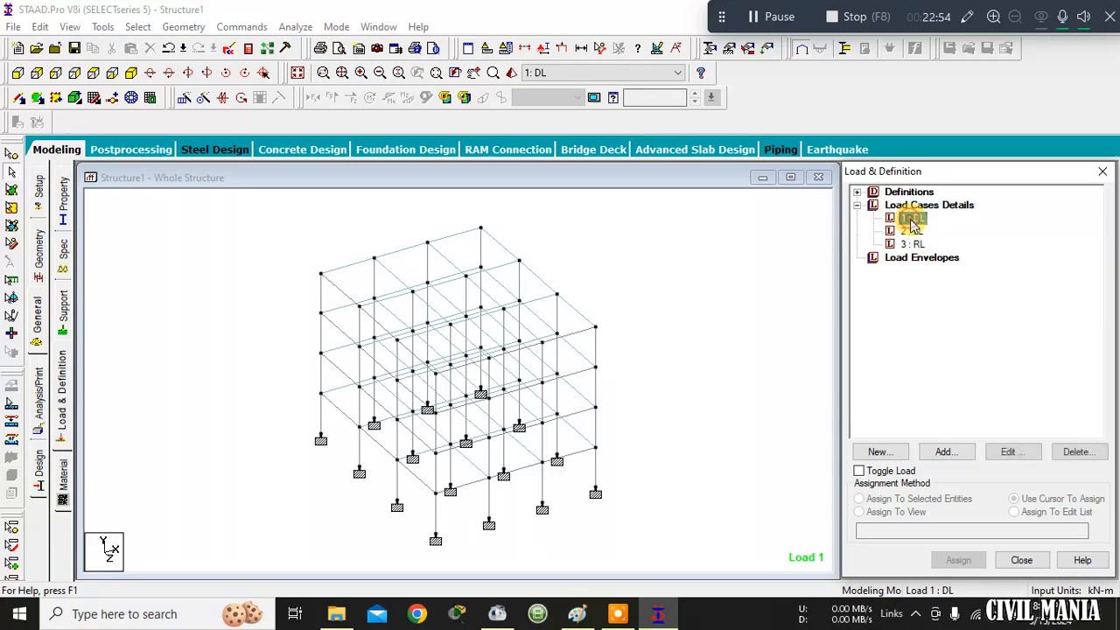
{"action": "left_click", "coordinate": [943, 454]}
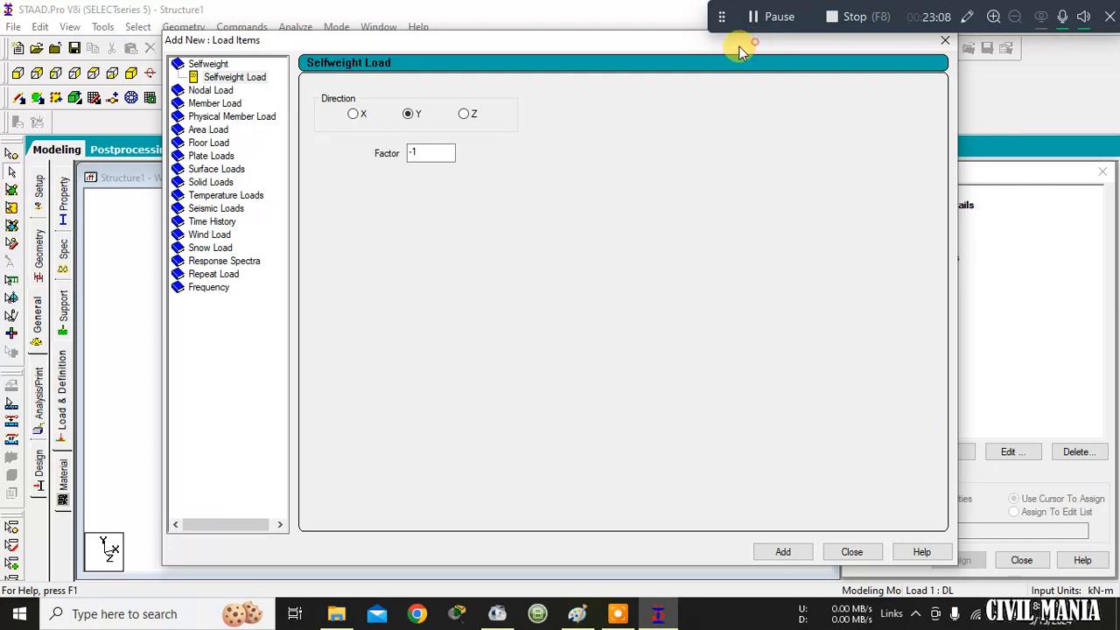
{"action": "left_click_drag", "start_coordinate": [740, 43], "coordinate": [565, 33]}
{"action": "left_click", "coordinate": [616, 541]}
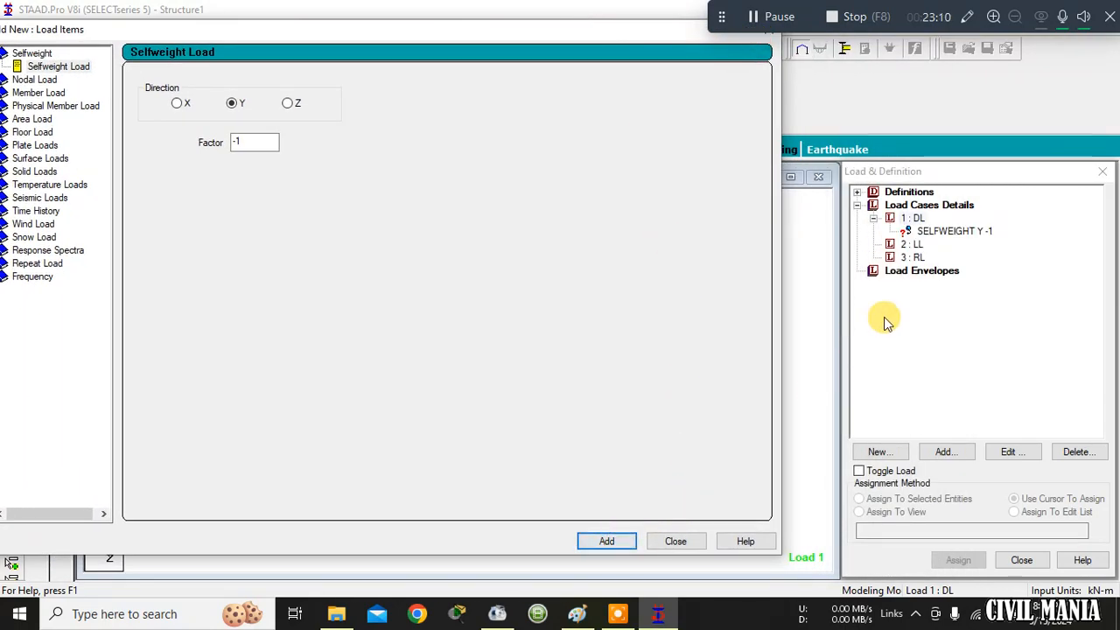
Add a uniform member force of -3 kN/m in the GY direction to load case DL and finish adding load items.
{"action": "left_click_drag", "start_coordinate": [455, 42], "coordinate": [507, 35]}
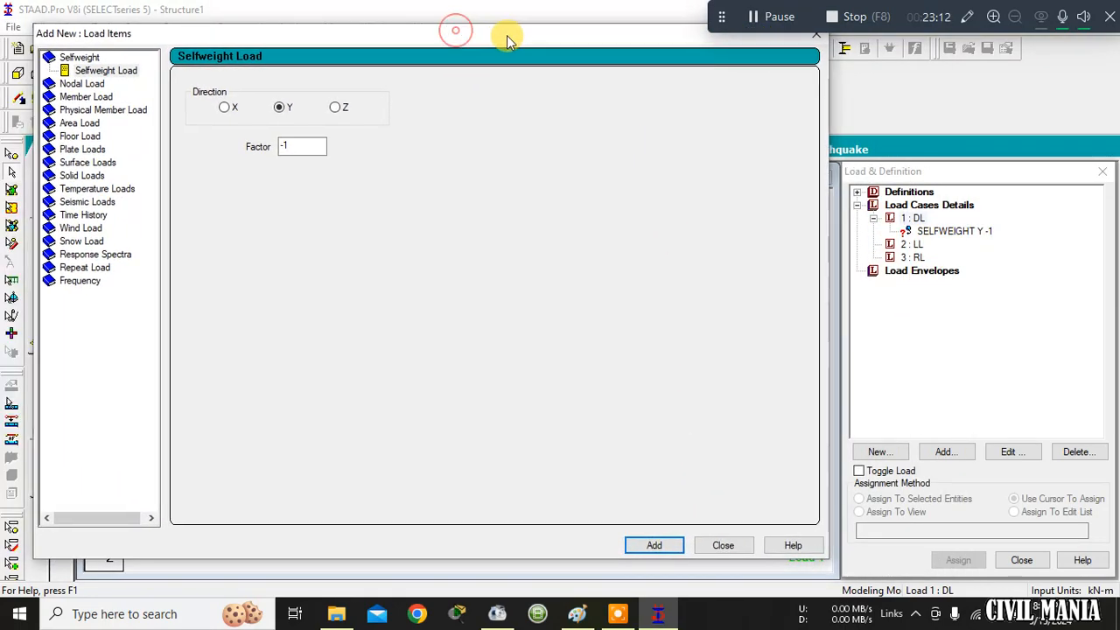
{"action": "left_click", "coordinate": [88, 98]}
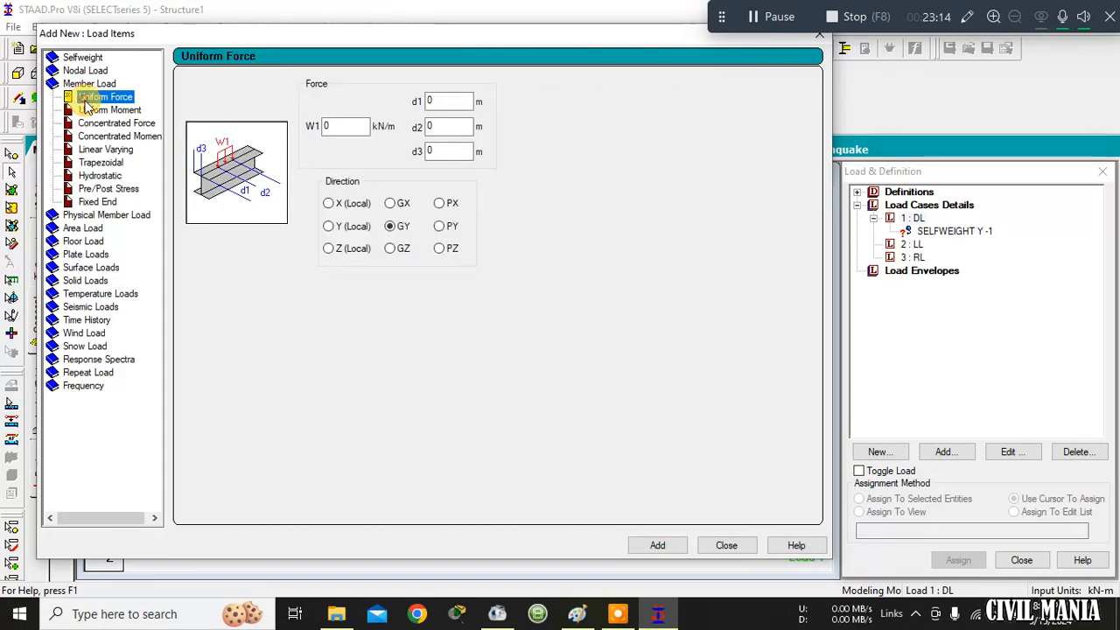
{"action": "left_click", "coordinate": [343, 126]}
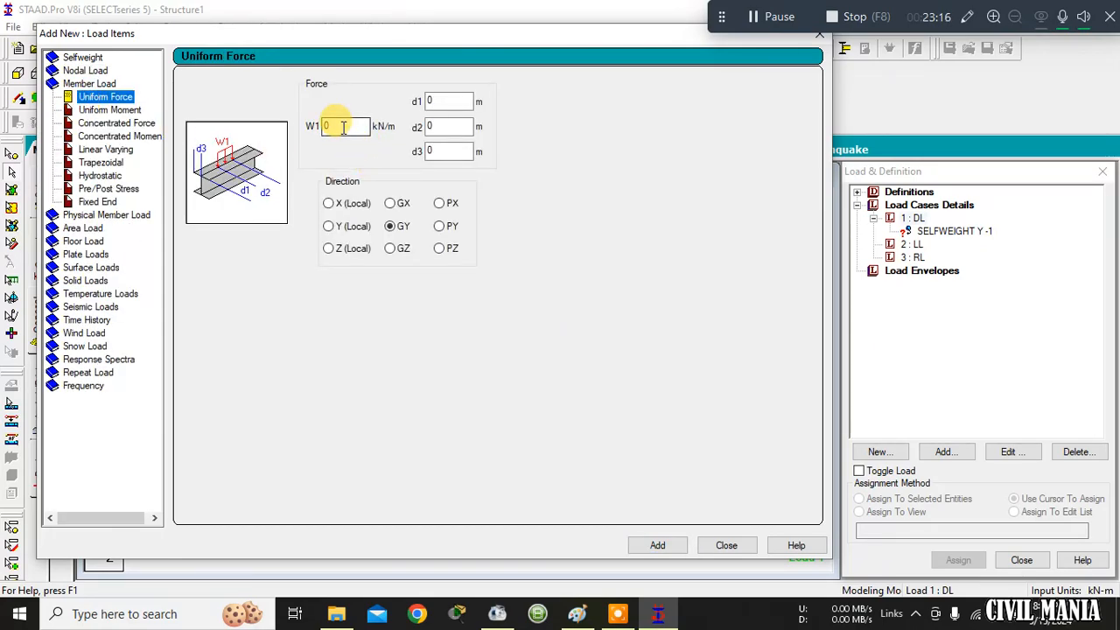
{"action": "double_click", "coordinate": [343, 127]}
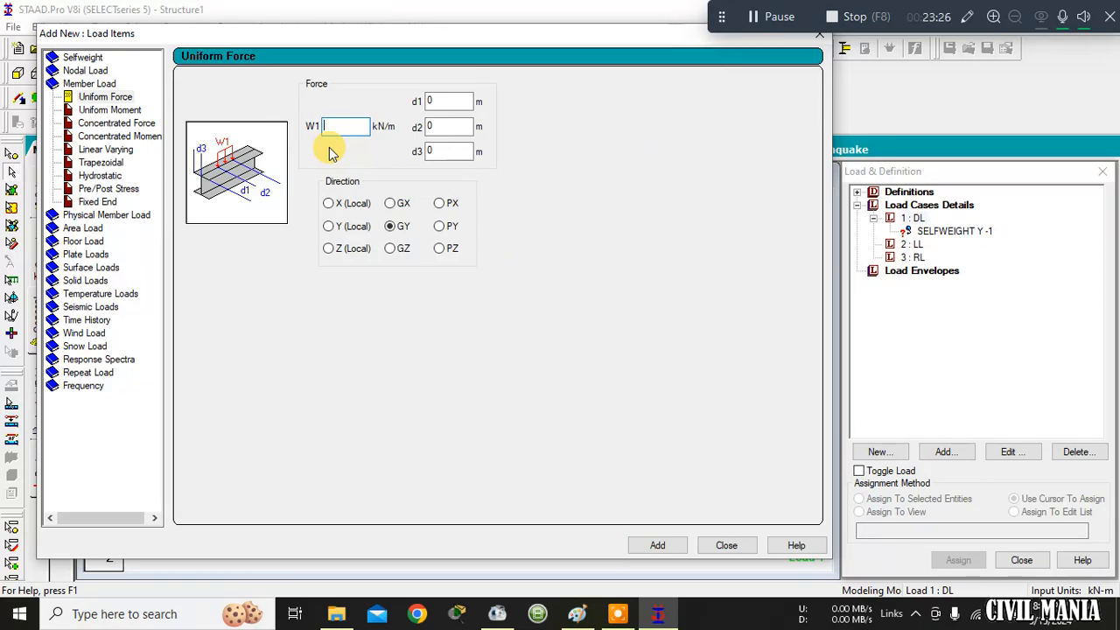
{"action": "type", "text": "-"}
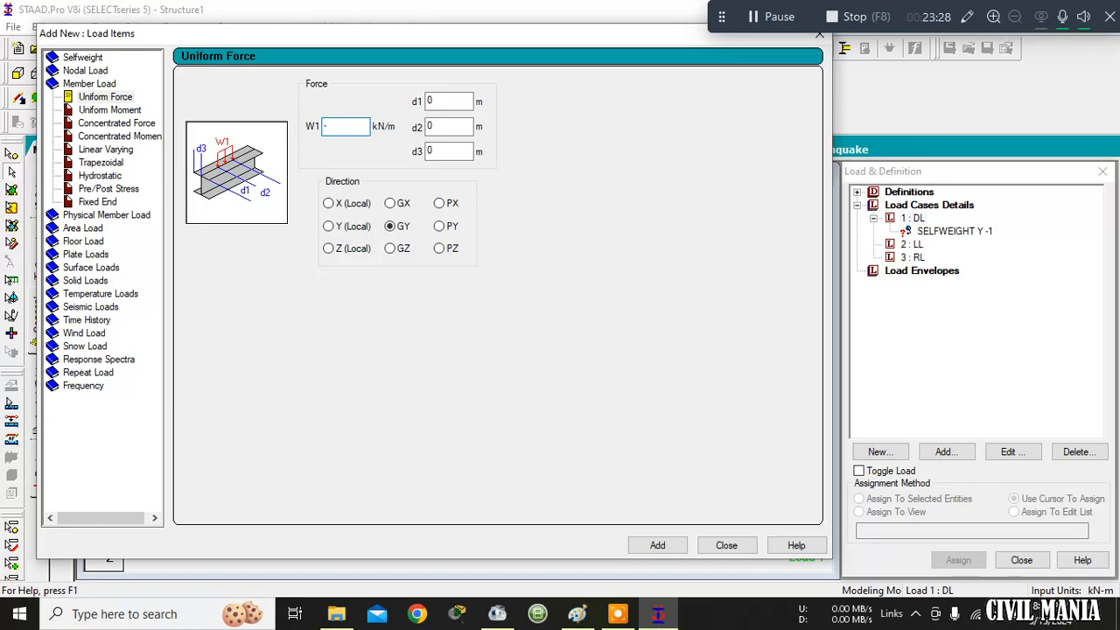
{"action": "type", "text": "3"}
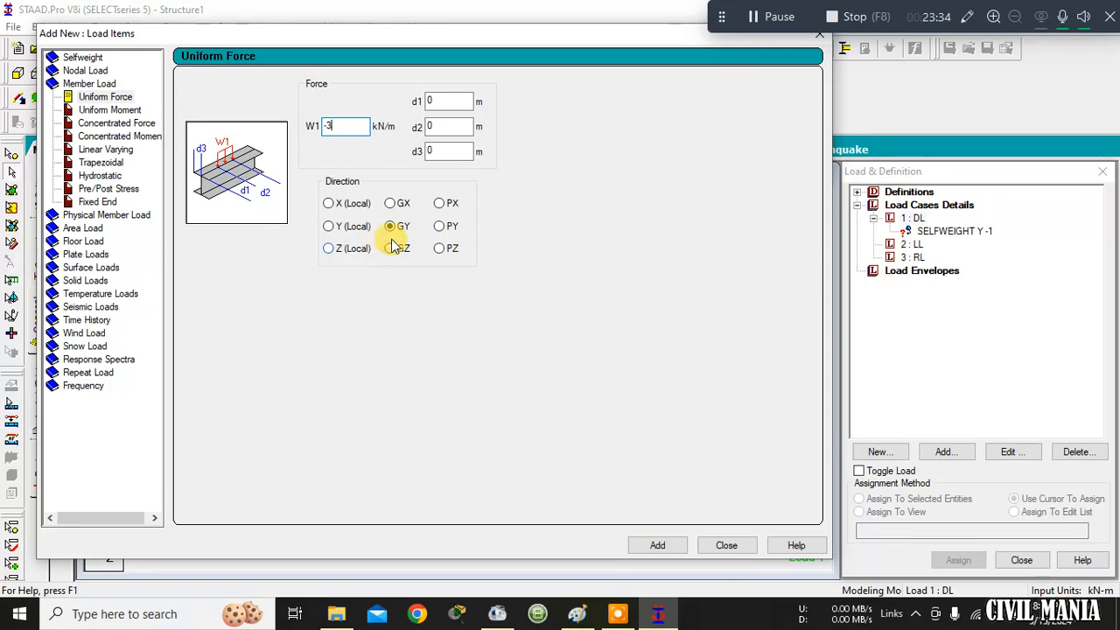
{"action": "left_click", "coordinate": [657, 545]}
{"action": "left_click", "coordinate": [726, 545]}
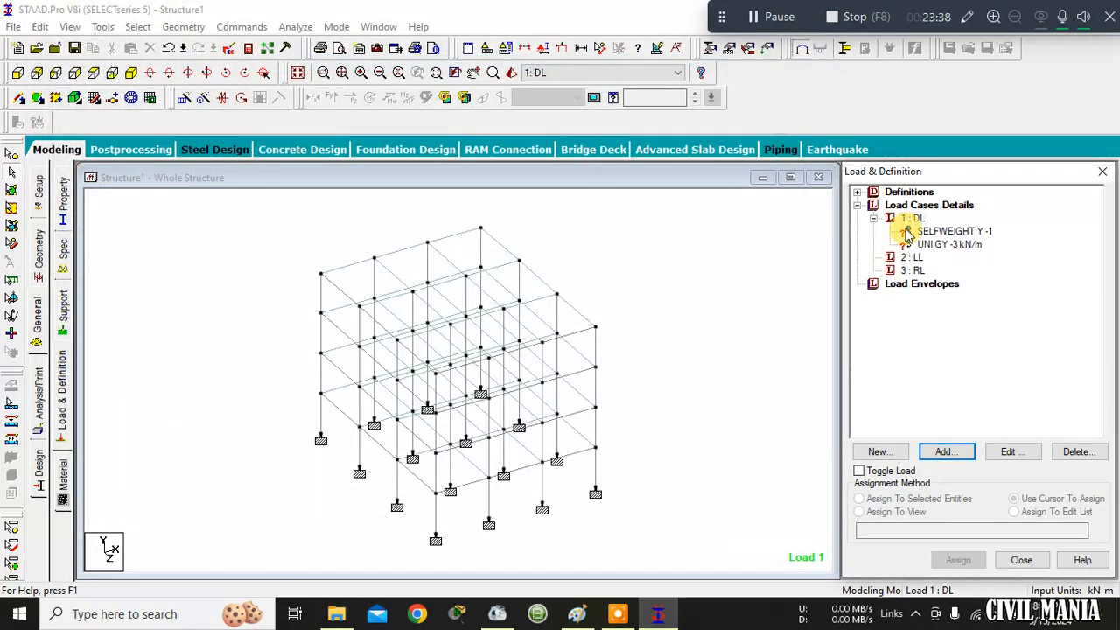
Open the uniform force item of load case DL for editing.
{"action": "left_click", "coordinate": [912, 257]}
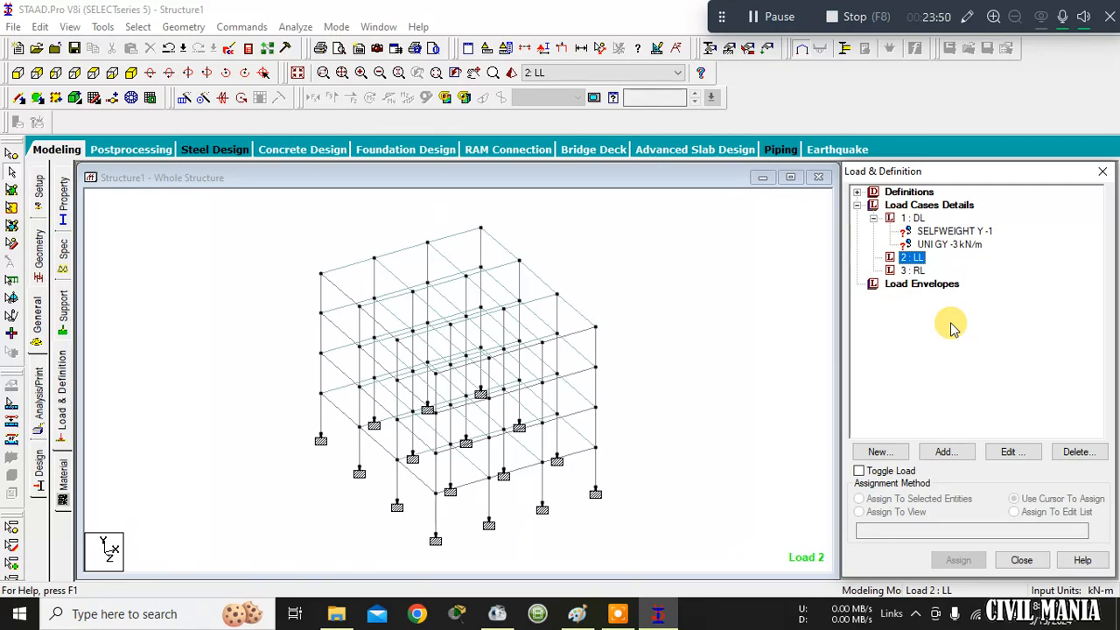
{"action": "left_click", "coordinate": [936, 246]}
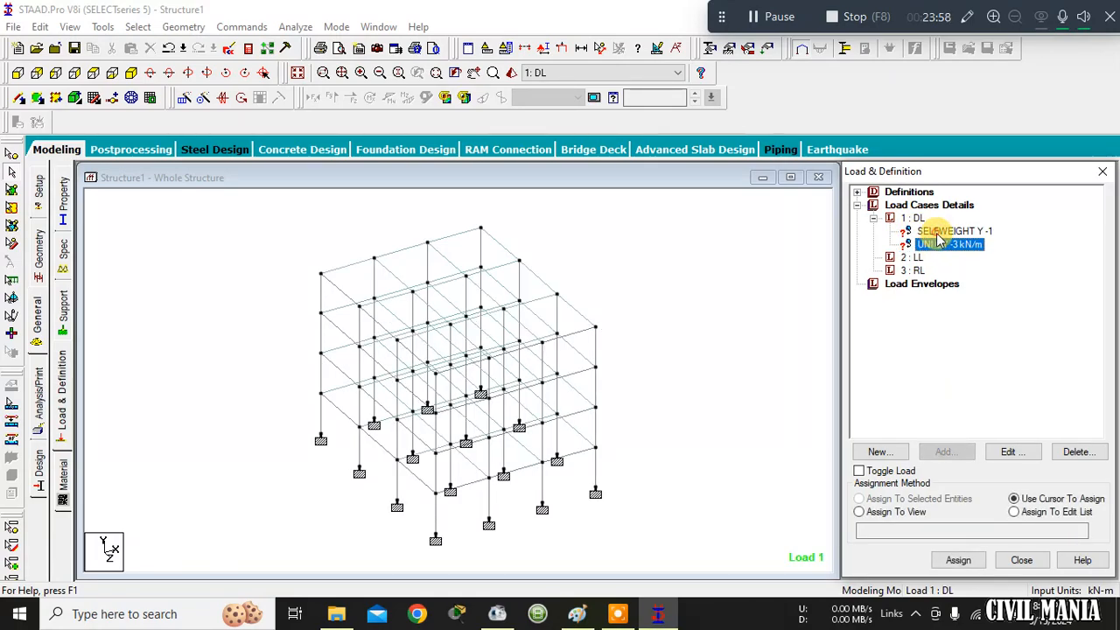
{"action": "left_click", "coordinate": [970, 231]}
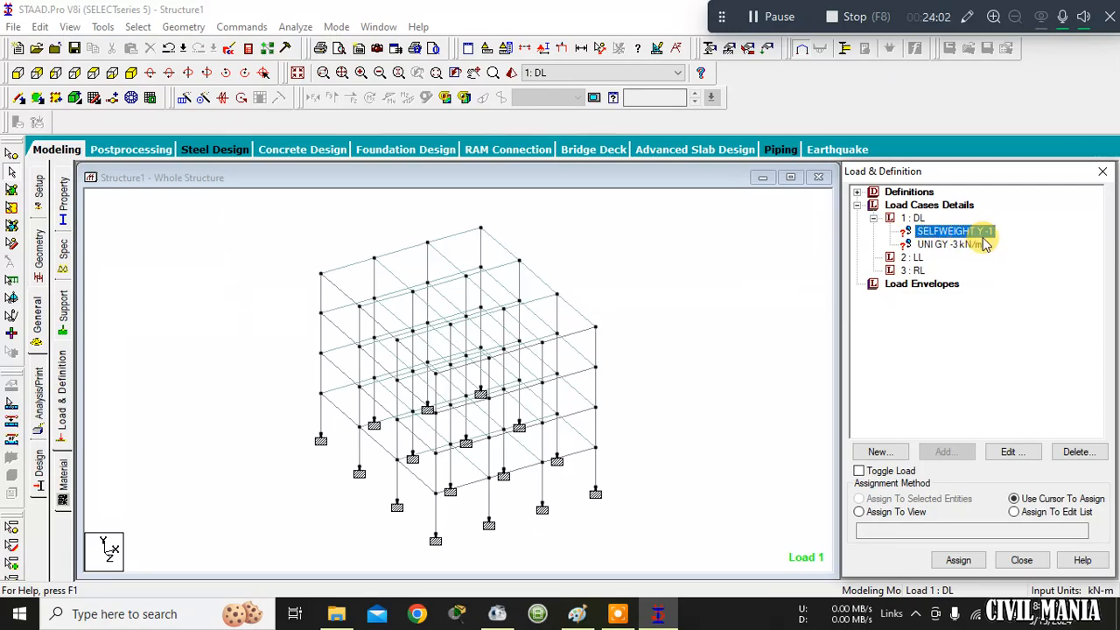
{"action": "left_click", "coordinate": [976, 245]}
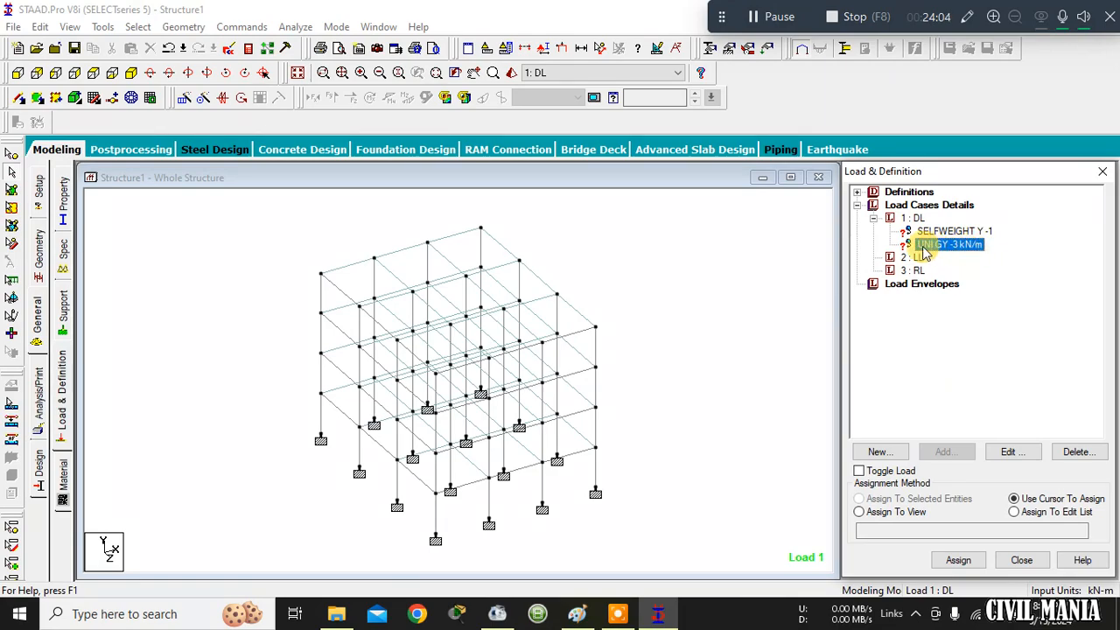
{"action": "left_click", "coordinate": [1010, 452]}
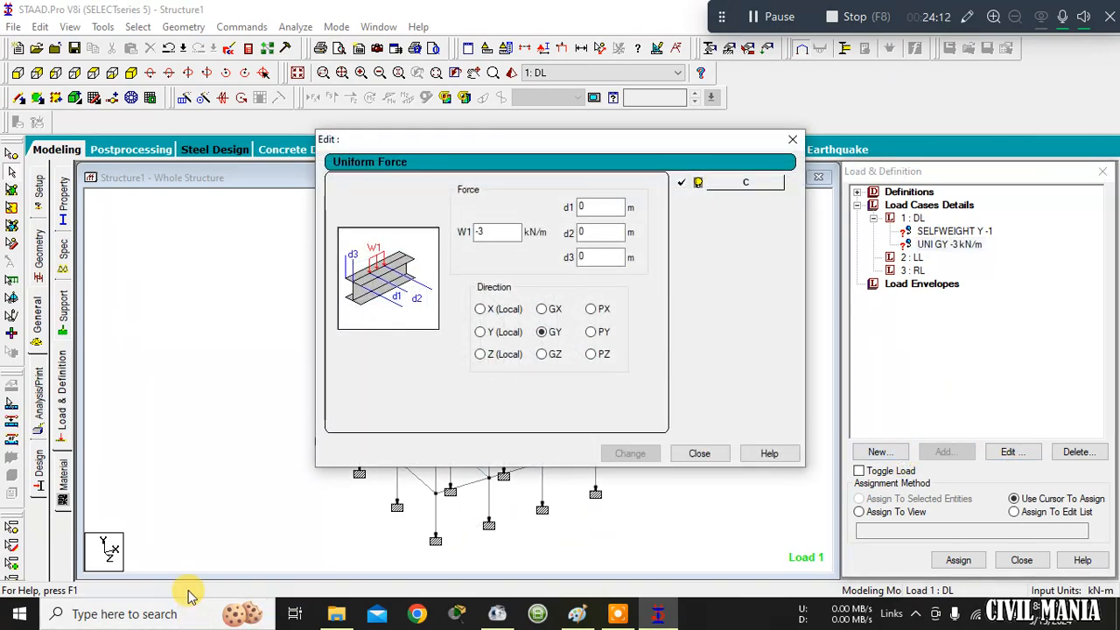
Open the Windows Calculator and place it beside the uniform force settings so both are visible.
{"action": "left_click", "coordinate": [172, 615]}
{"action": "type", "text": "AL"}
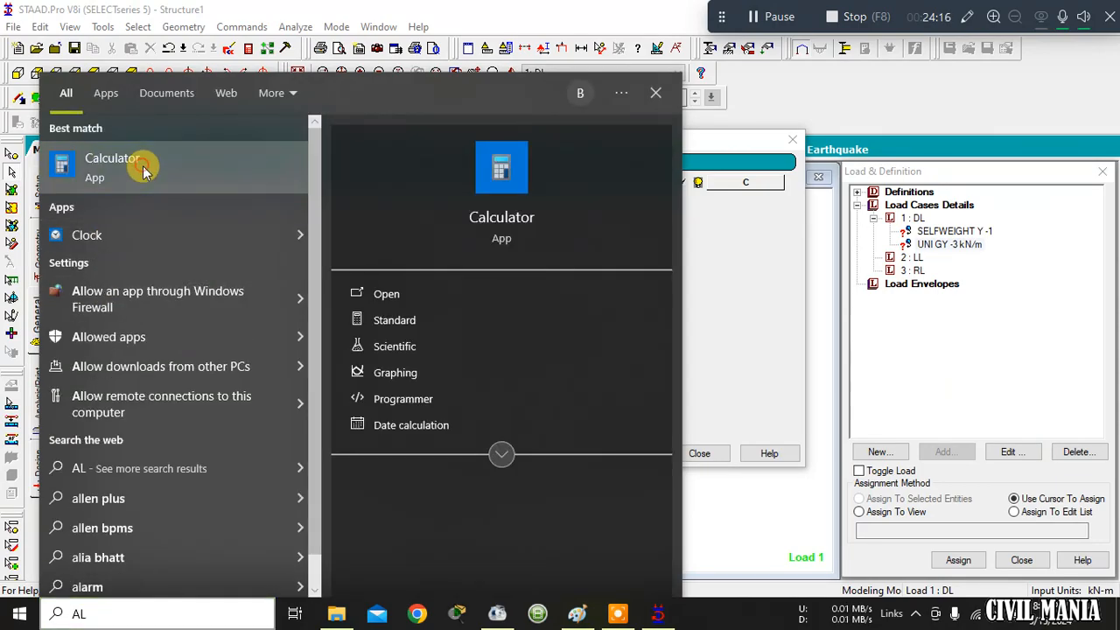
{"action": "left_click", "coordinate": [146, 166]}
{"action": "left_click_drag", "start_coordinate": [163, 52], "coordinate": [821, 116]}
{"action": "left_click", "coordinate": [621, 342]}
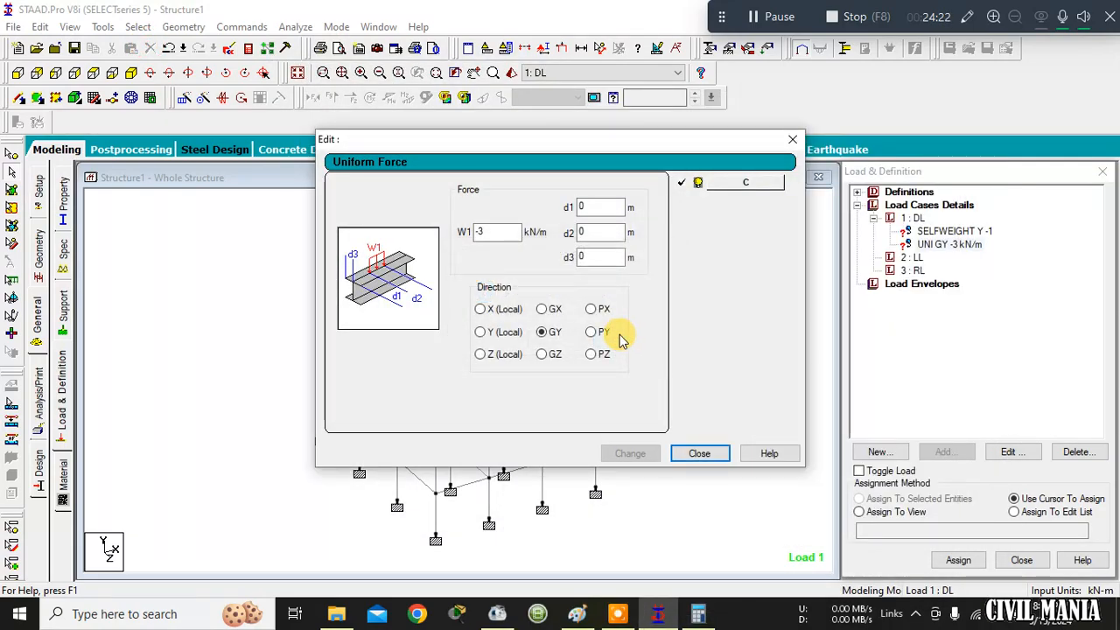
{"action": "left_click", "coordinate": [691, 616]}
{"action": "left_click_drag", "start_coordinate": [800, 110], "coordinate": [137, 68]}
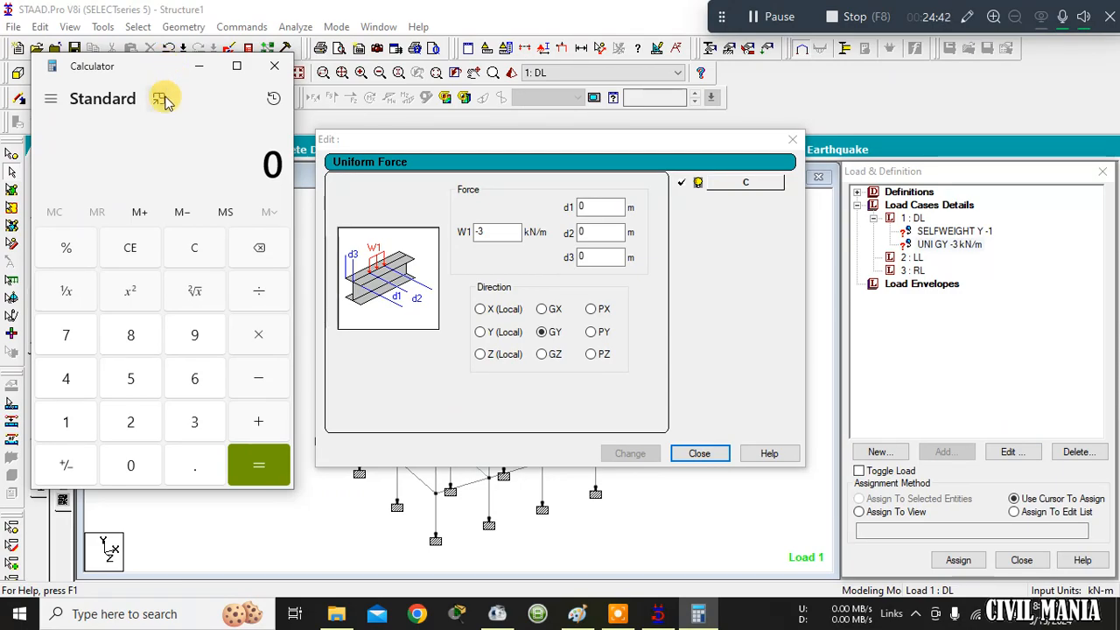
{"action": "left_click", "coordinate": [787, 15]}
{"action": "left_click", "coordinate": [788, 14]}
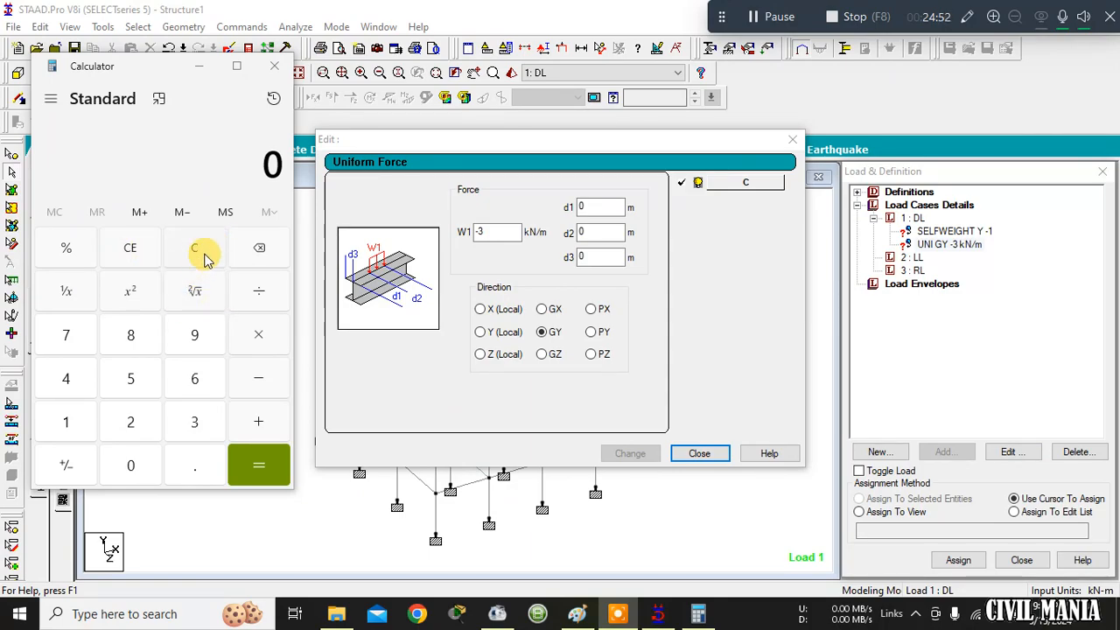
Calculate 24 × 125 in the Calculator and close it.
{"action": "left_click", "coordinate": [137, 428]}
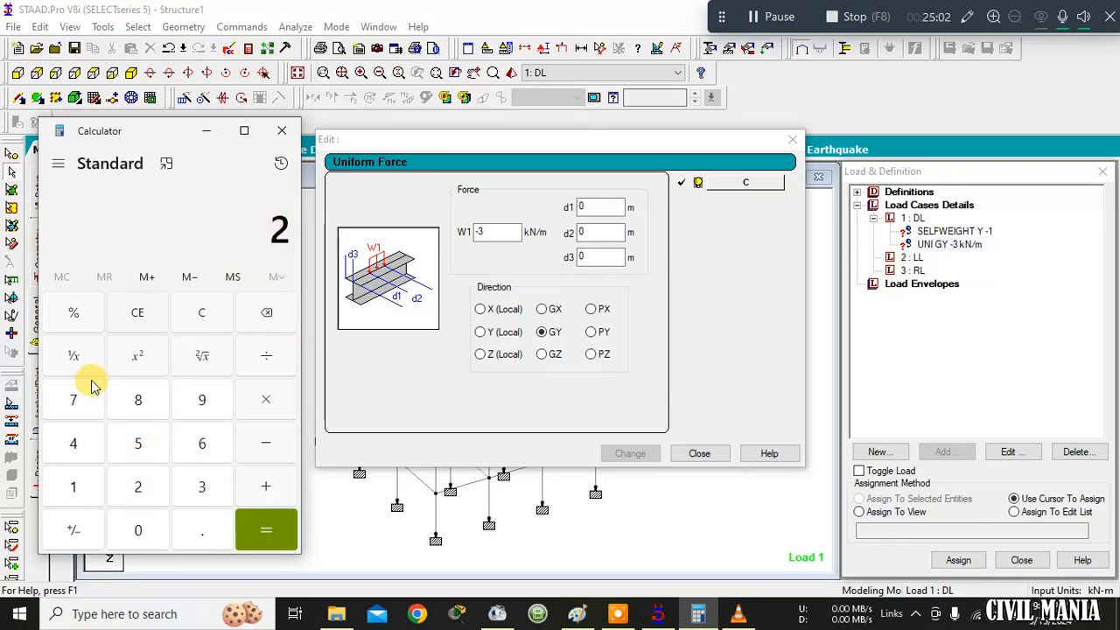
{"action": "left_click", "coordinate": [83, 451]}
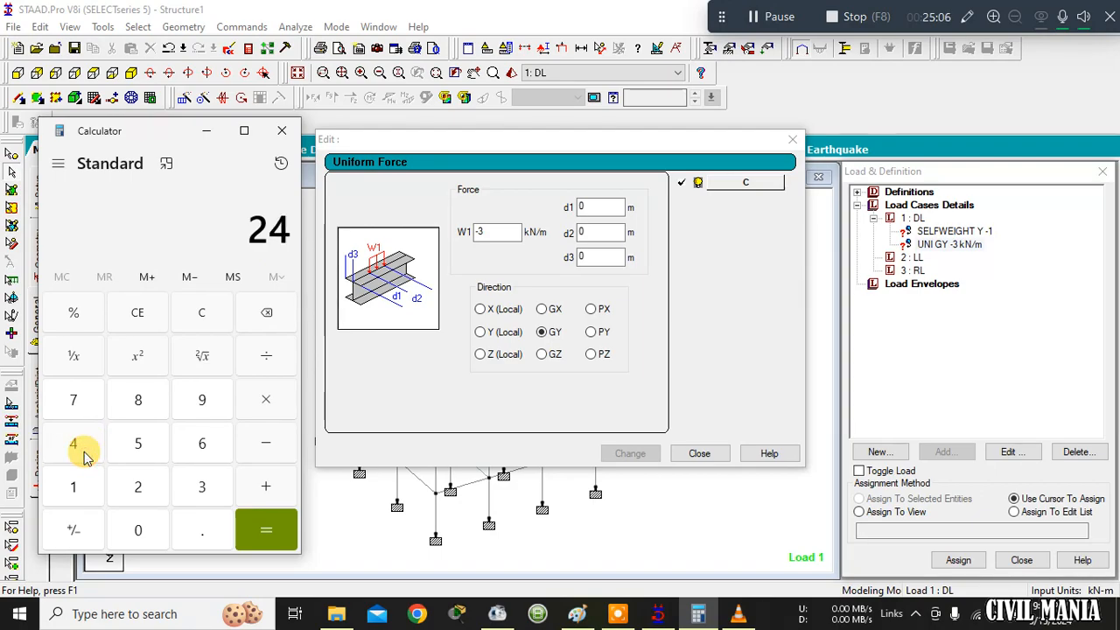
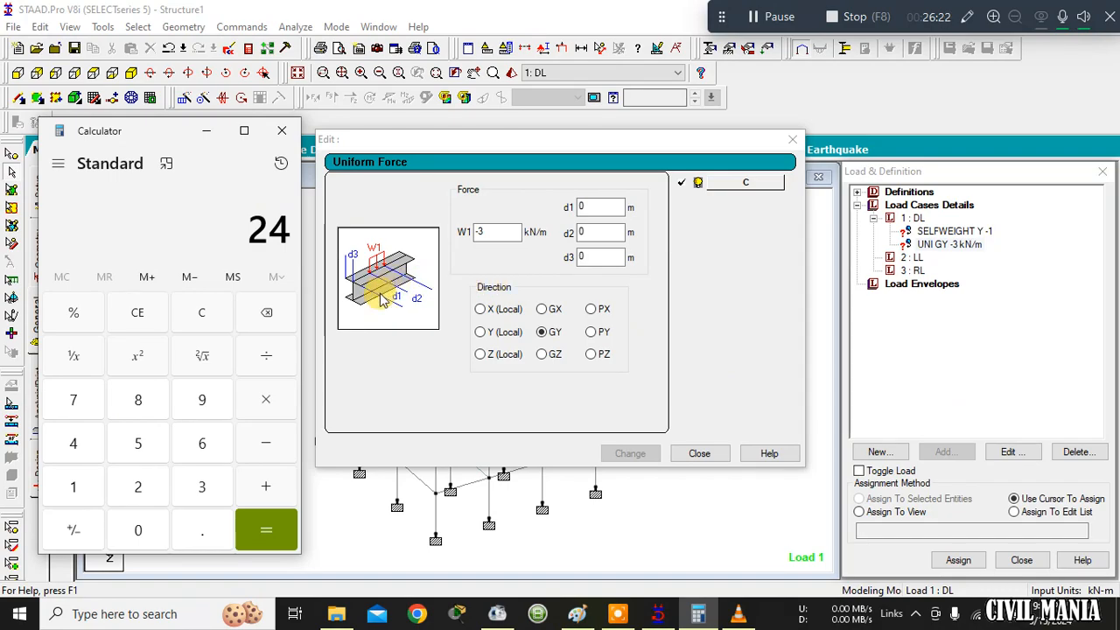
{"action": "left_click_drag", "start_coordinate": [145, 126], "coordinate": [251, 122]}
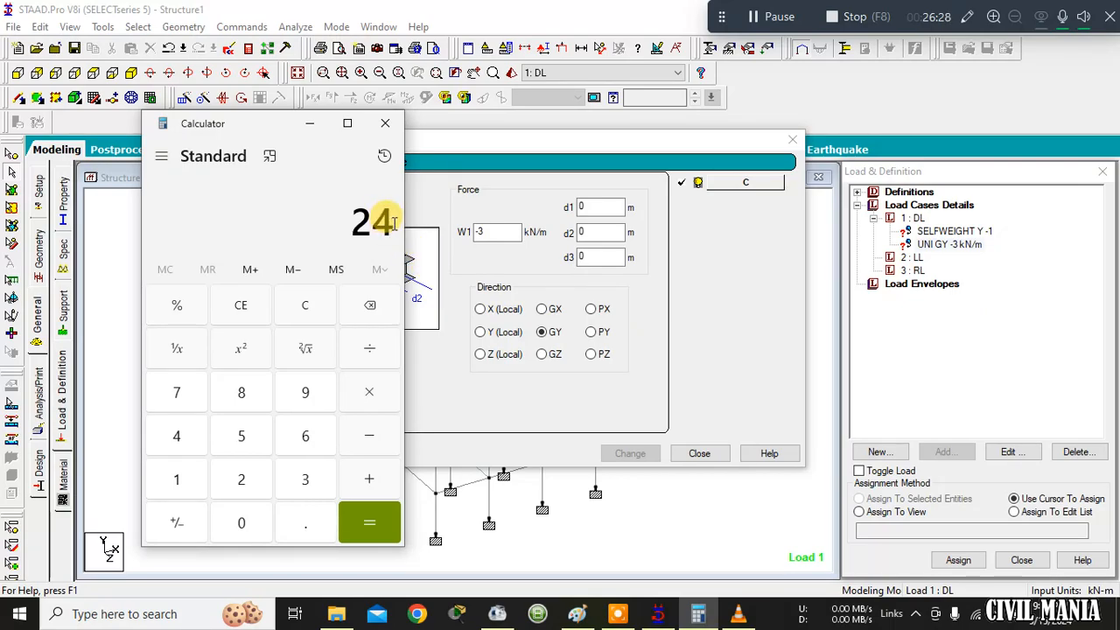
{"action": "left_click_drag", "start_coordinate": [257, 132], "coordinate": [437, 132]}
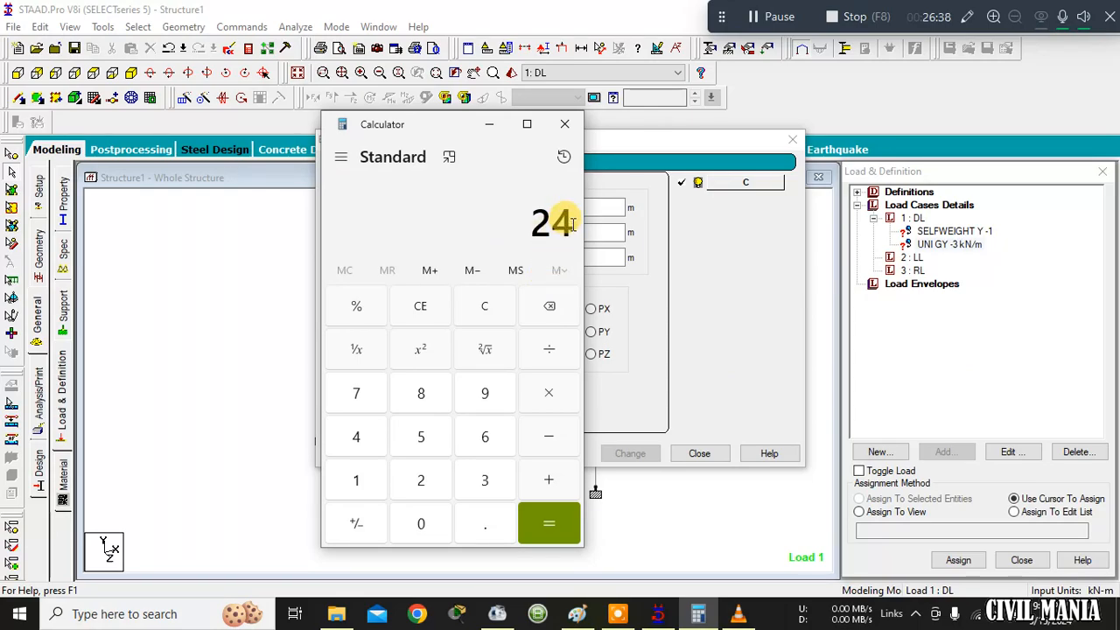
{"action": "left_click_drag", "start_coordinate": [401, 125], "coordinate": [502, 115]}
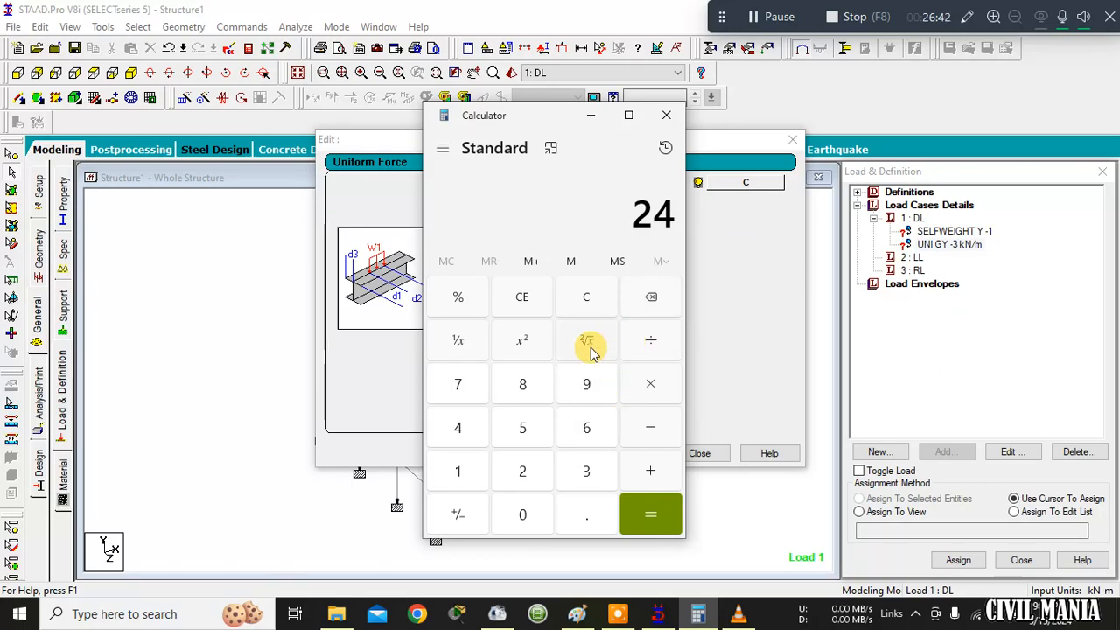
{"action": "left_click", "coordinate": [650, 390]}
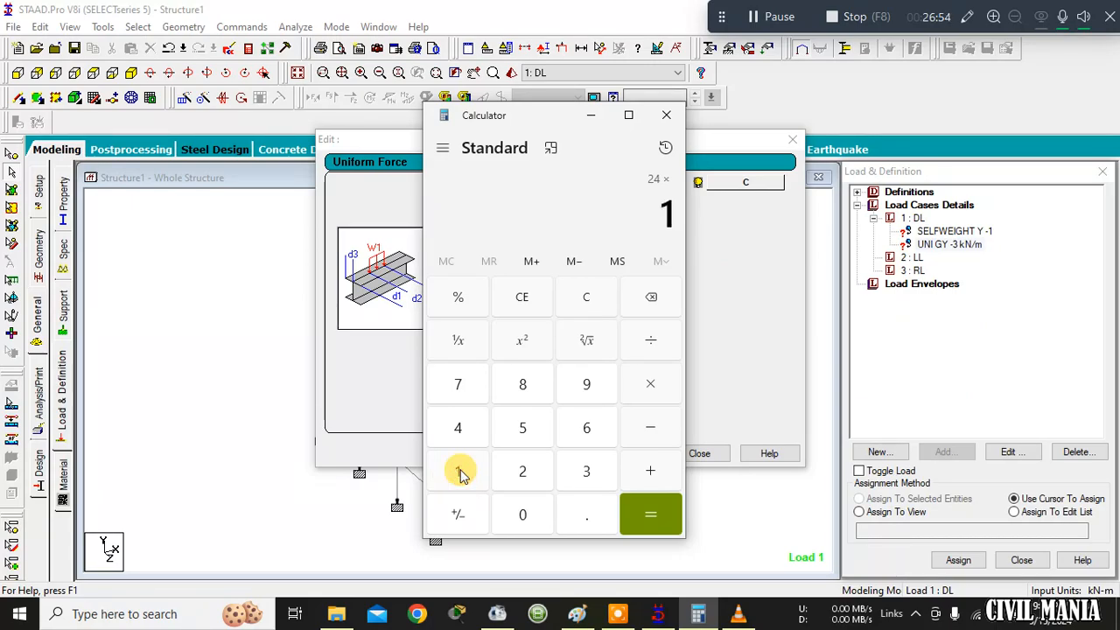
{"action": "left_click", "coordinate": [523, 473]}
{"action": "left_click", "coordinate": [525, 435]}
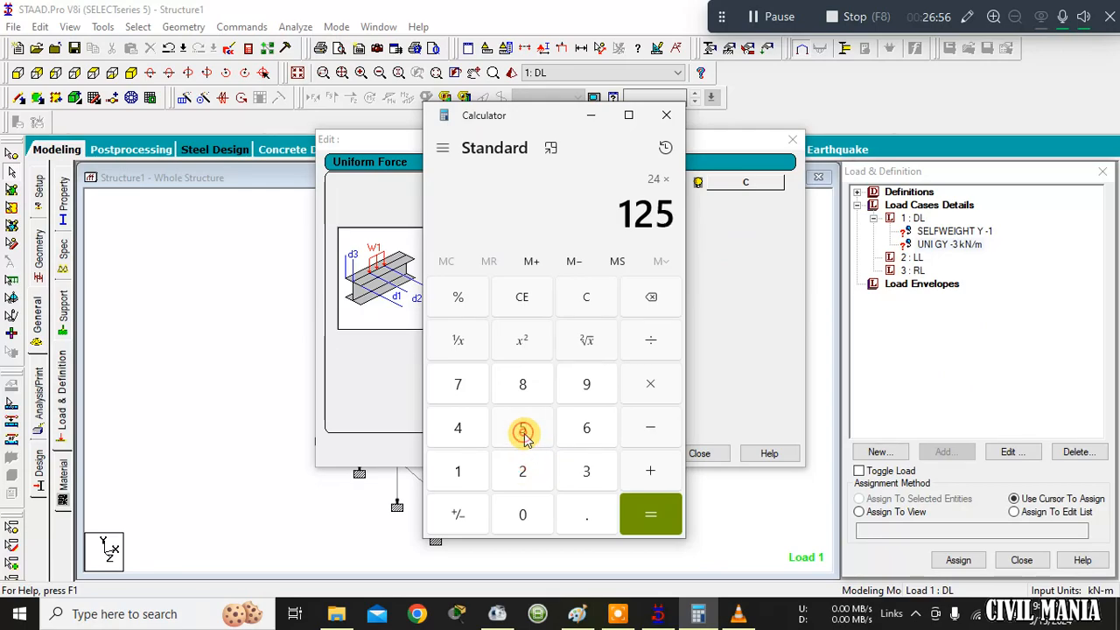
{"action": "left_click", "coordinate": [662, 519]}
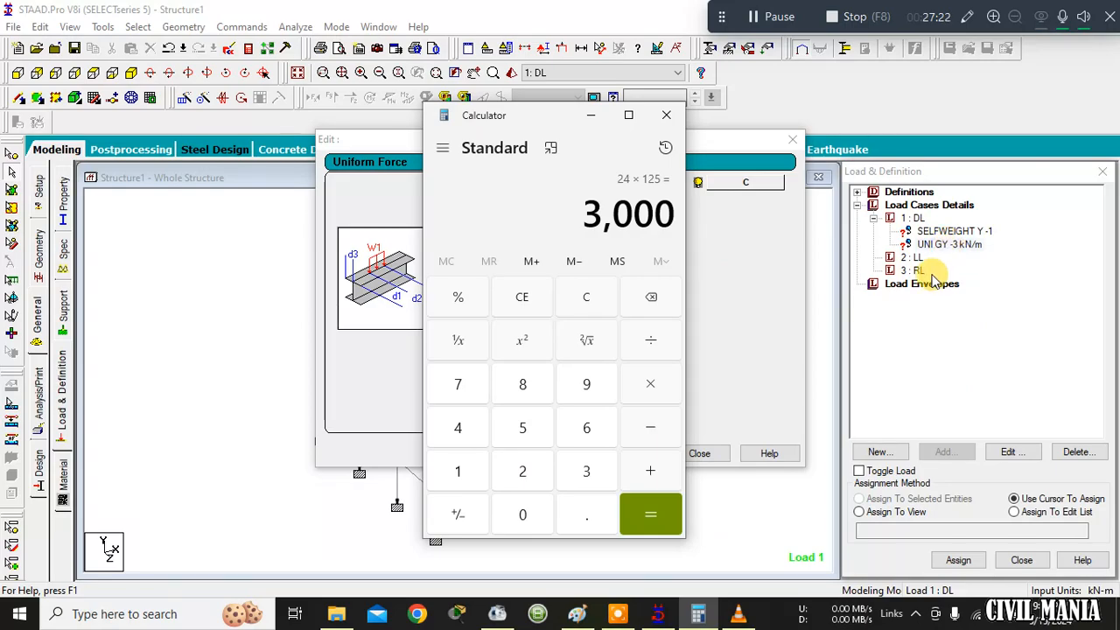
{"action": "left_click", "coordinate": [666, 122]}
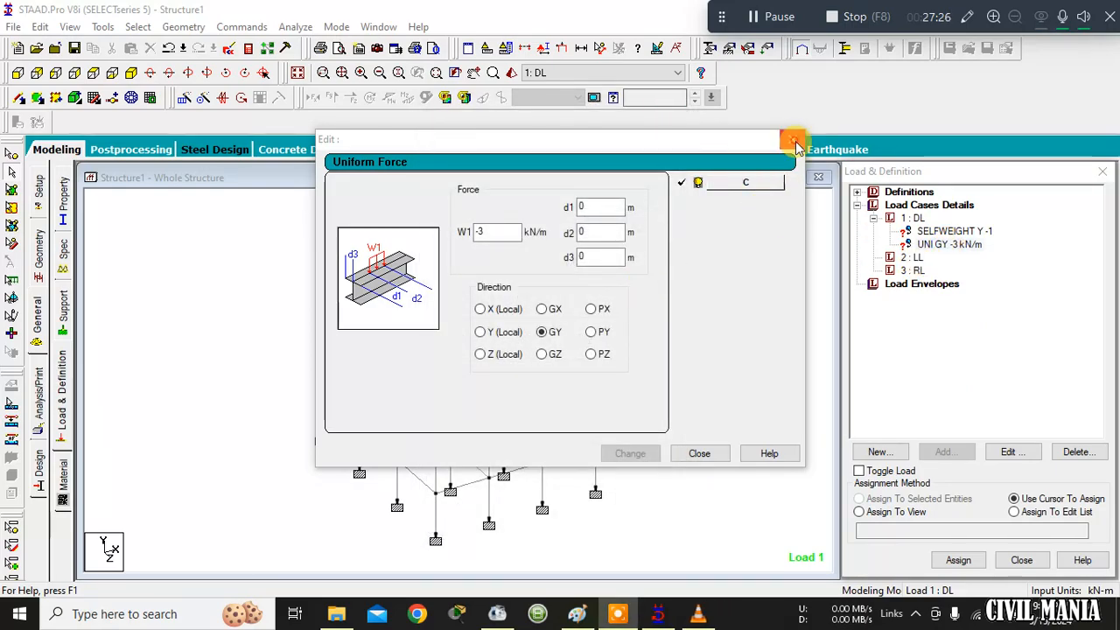
Close the uniform force settings and delete the uniform force item from load case DL.
{"action": "left_click", "coordinate": [792, 141]}
{"action": "left_click", "coordinate": [945, 244]}
{"action": "left_click", "coordinate": [1076, 452]}
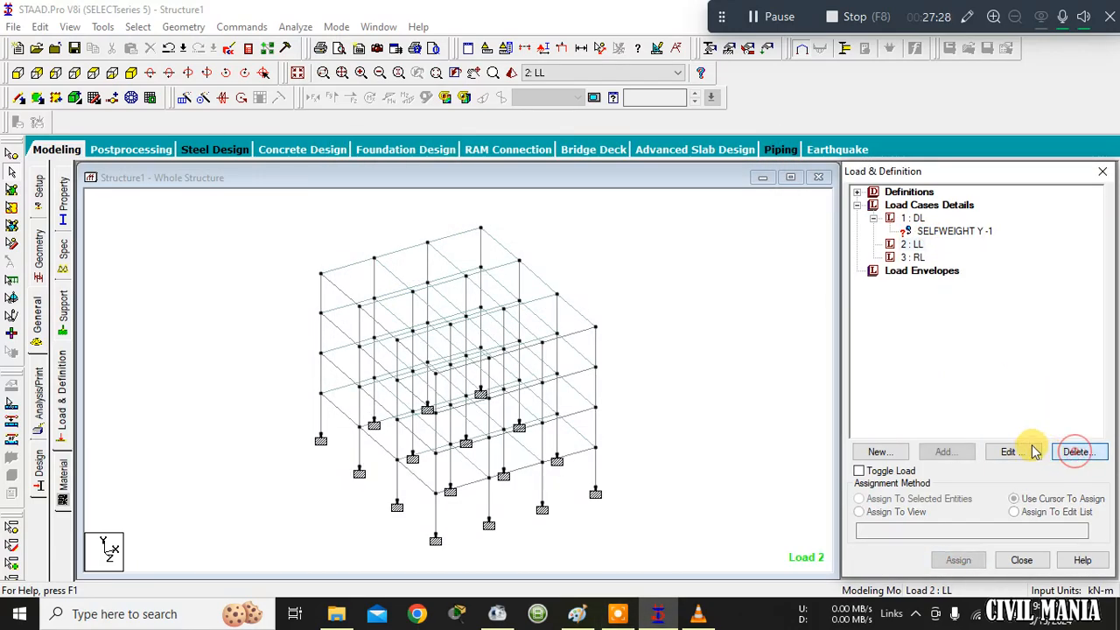
{"action": "left_click", "coordinate": [912, 218]}
{"action": "left_click", "coordinate": [943, 459]}
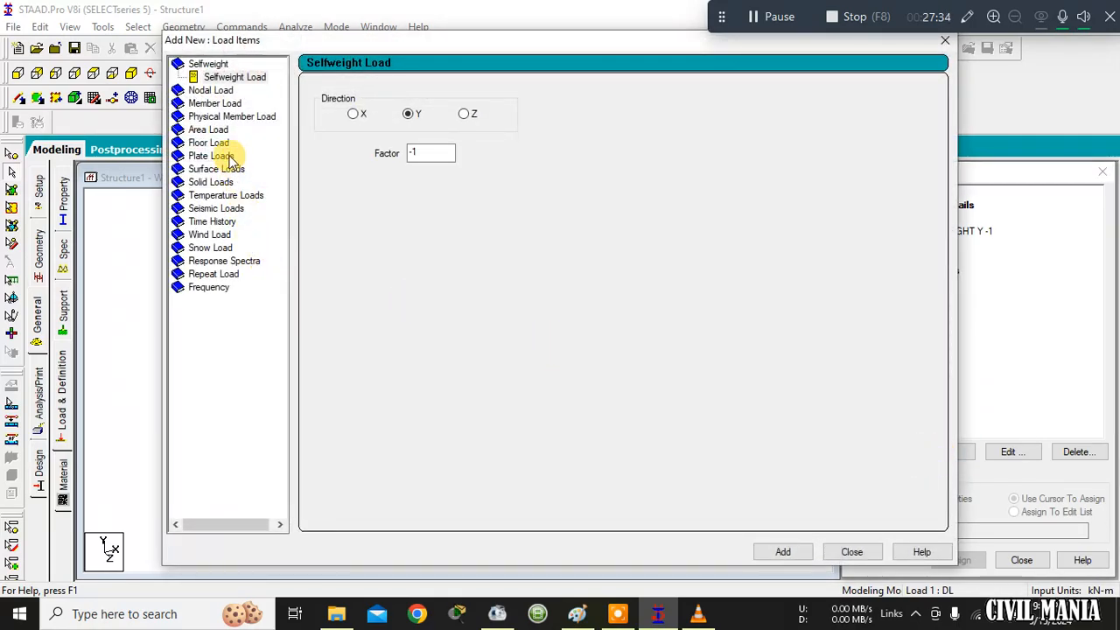
{"action": "left_click", "coordinate": [207, 143]}
{"action": "left_click", "coordinate": [362, 168]}
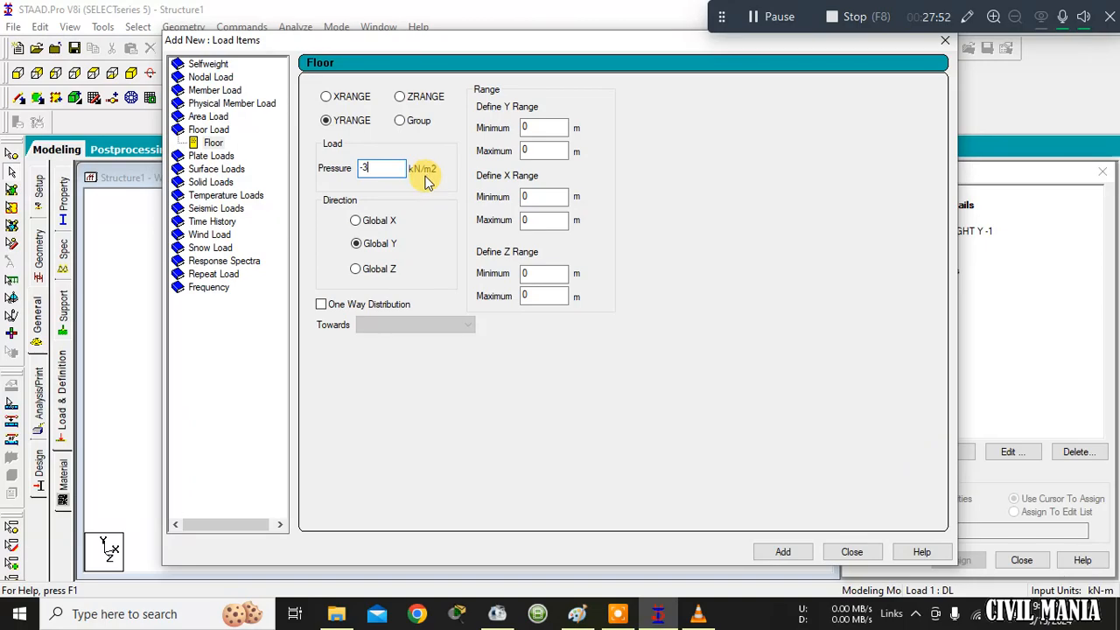
{"action": "left_click_drag", "start_coordinate": [864, 43], "coordinate": [810, 89]}
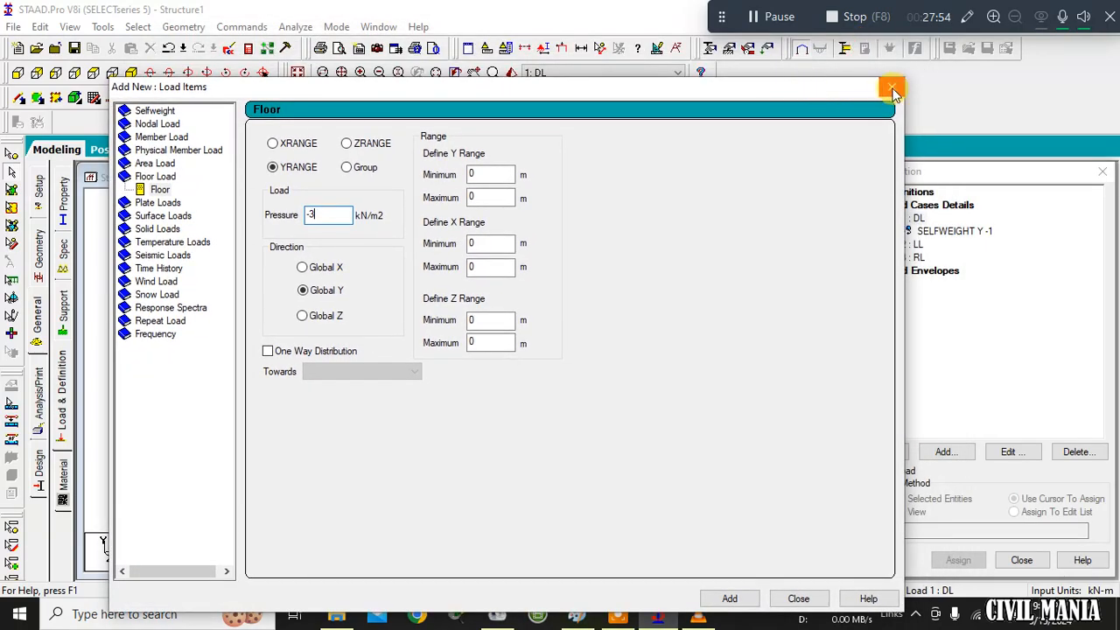
{"action": "left_click", "coordinate": [892, 89]}
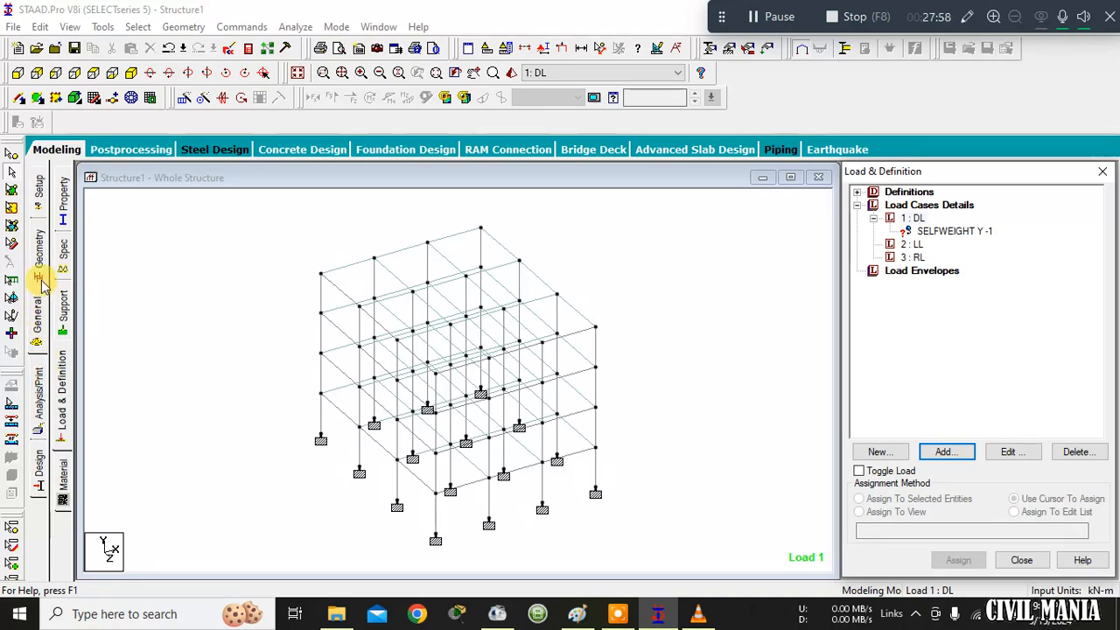
Open the plate thickness property to check the slab thickness at its nodes, and close it without changes.
{"action": "left_click", "coordinate": [37, 323]}
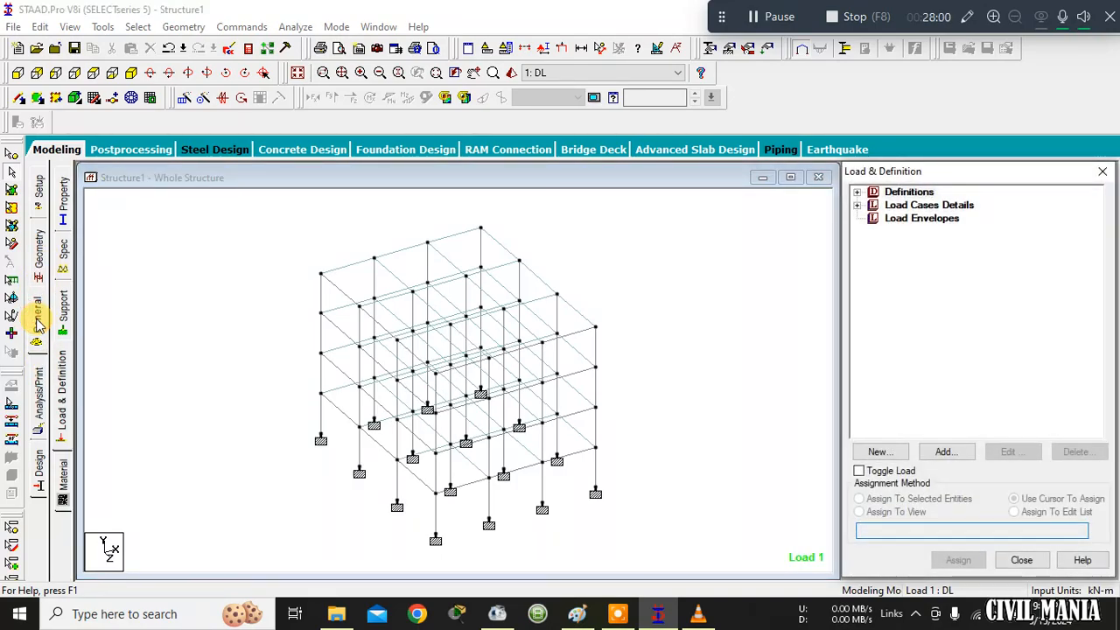
{"action": "left_click", "coordinate": [63, 203]}
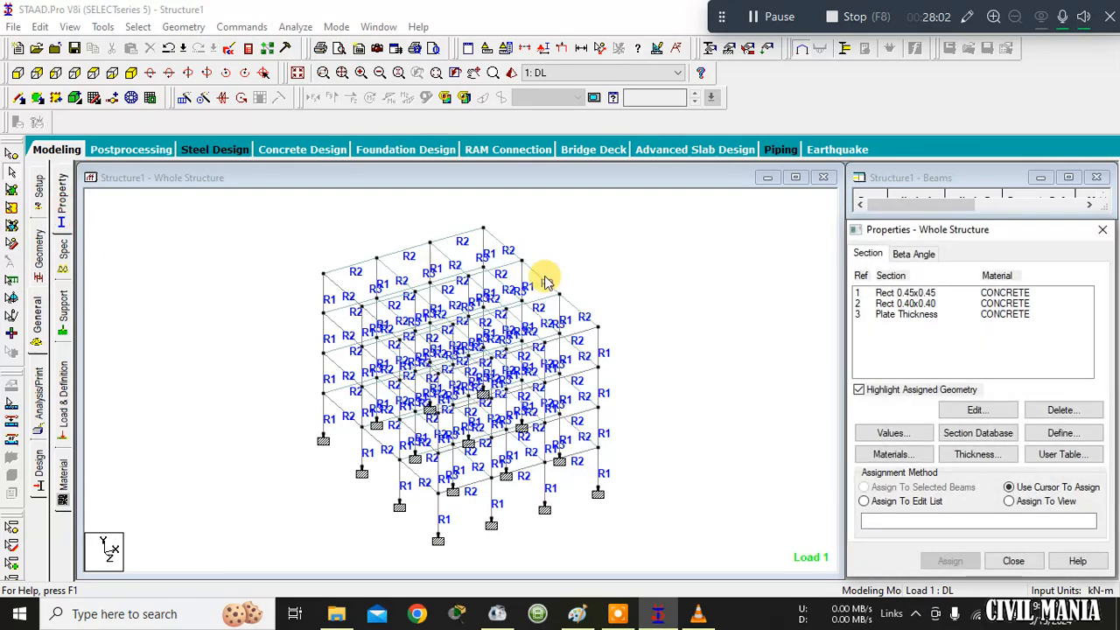
{"action": "left_click", "coordinate": [910, 314]}
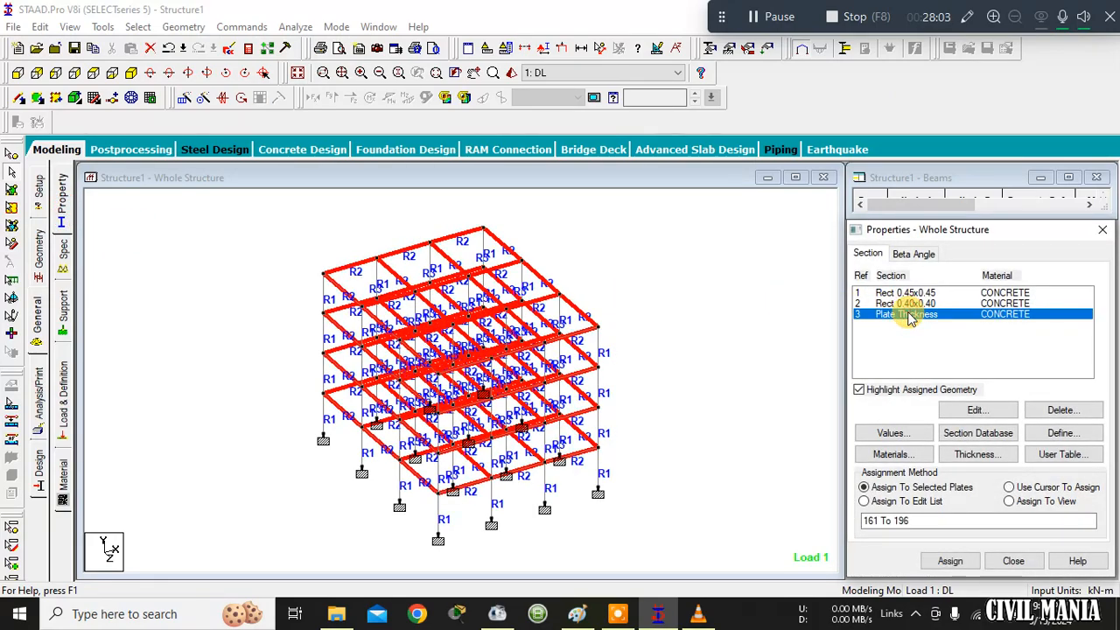
{"action": "left_click", "coordinate": [976, 407]}
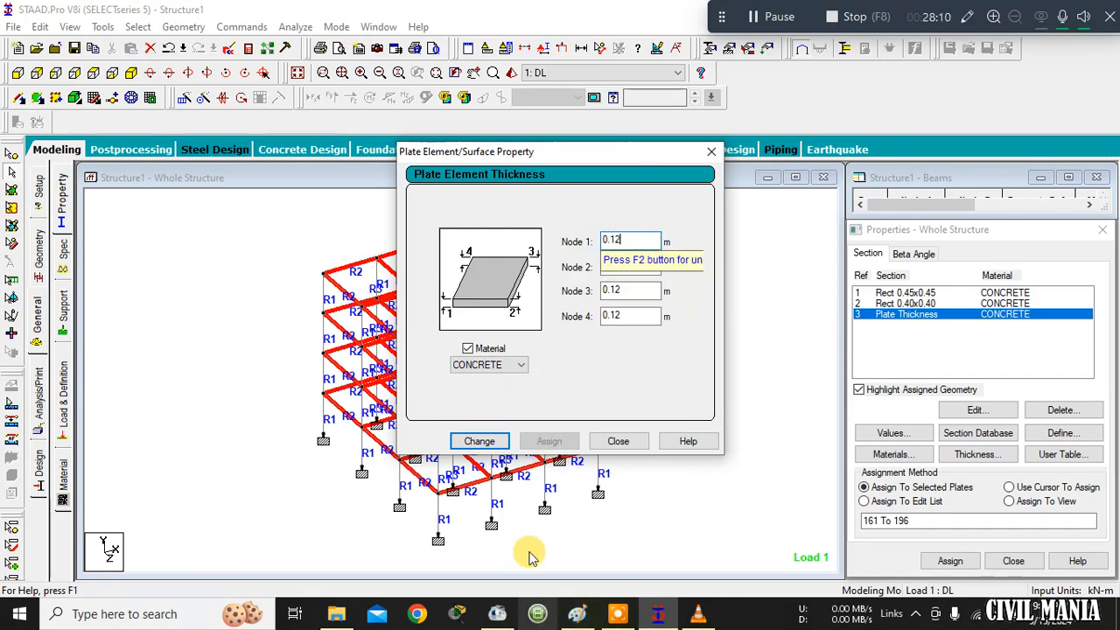
{"action": "left_click", "coordinate": [632, 444]}
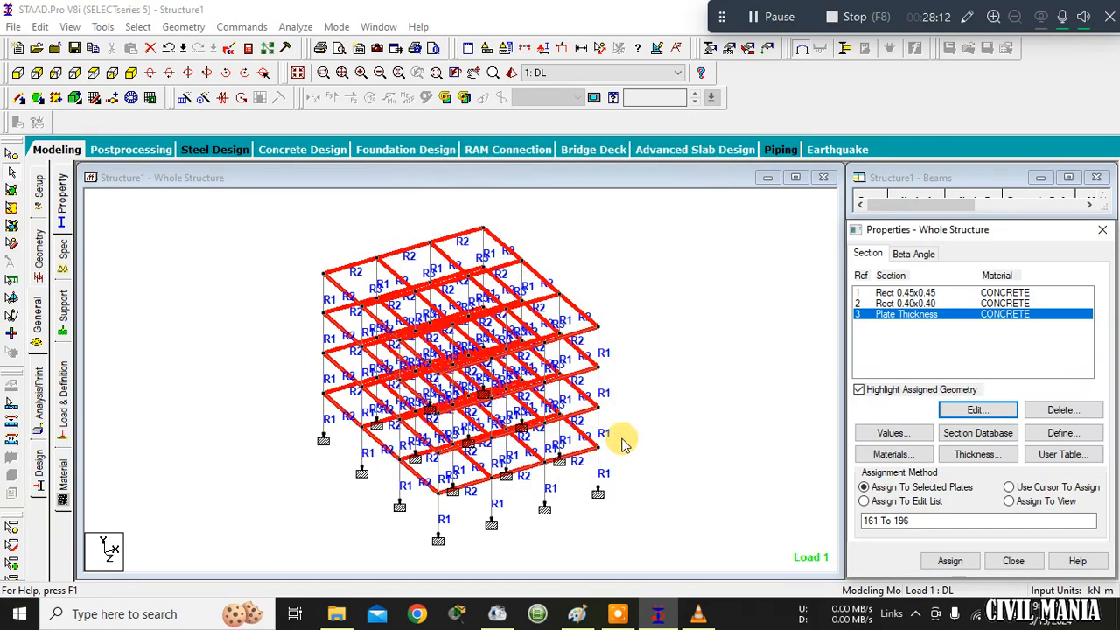
Return to the load definitions and open a new floor load item for load case DL.
{"action": "left_click", "coordinate": [61, 402]}
{"action": "double_click", "coordinate": [927, 206]}
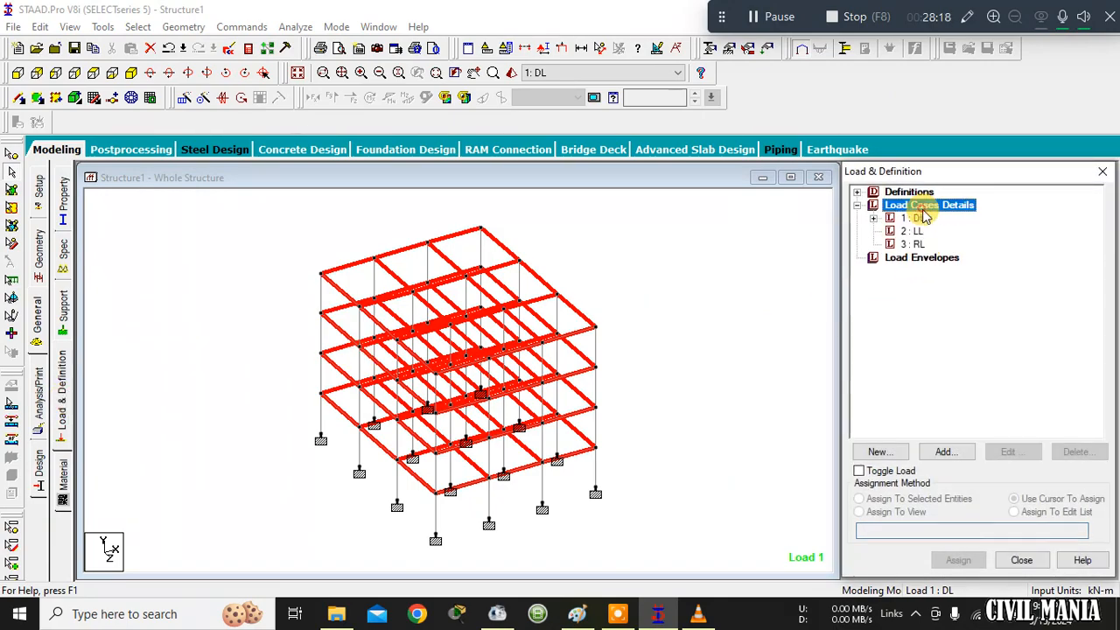
{"action": "double_click", "coordinate": [912, 219]}
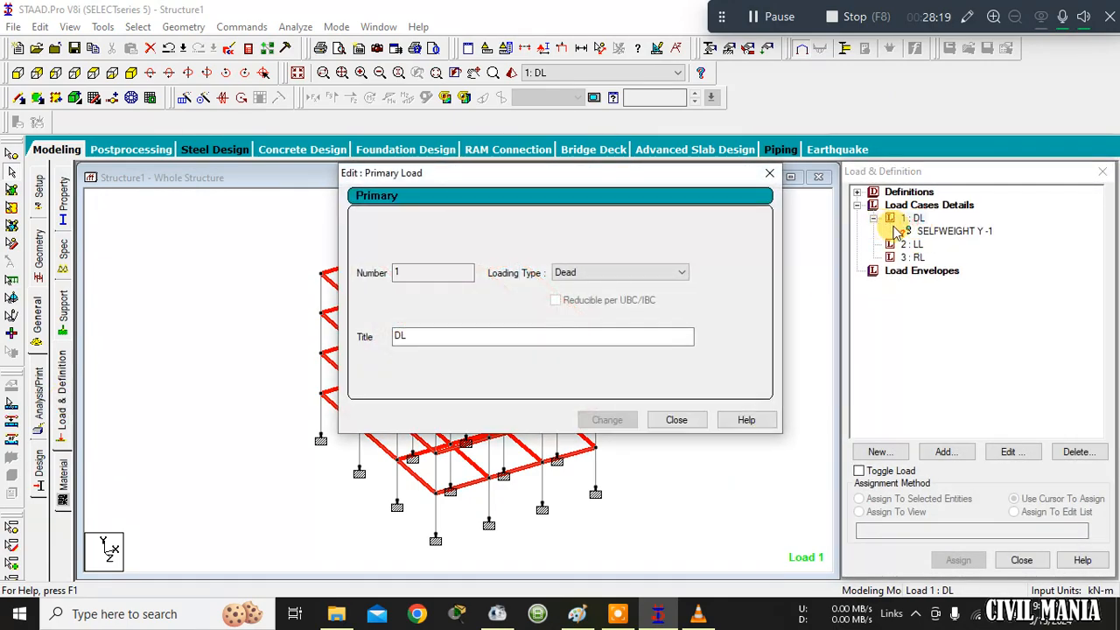
{"action": "left_click", "coordinate": [770, 173]}
{"action": "left_click", "coordinate": [928, 231]}
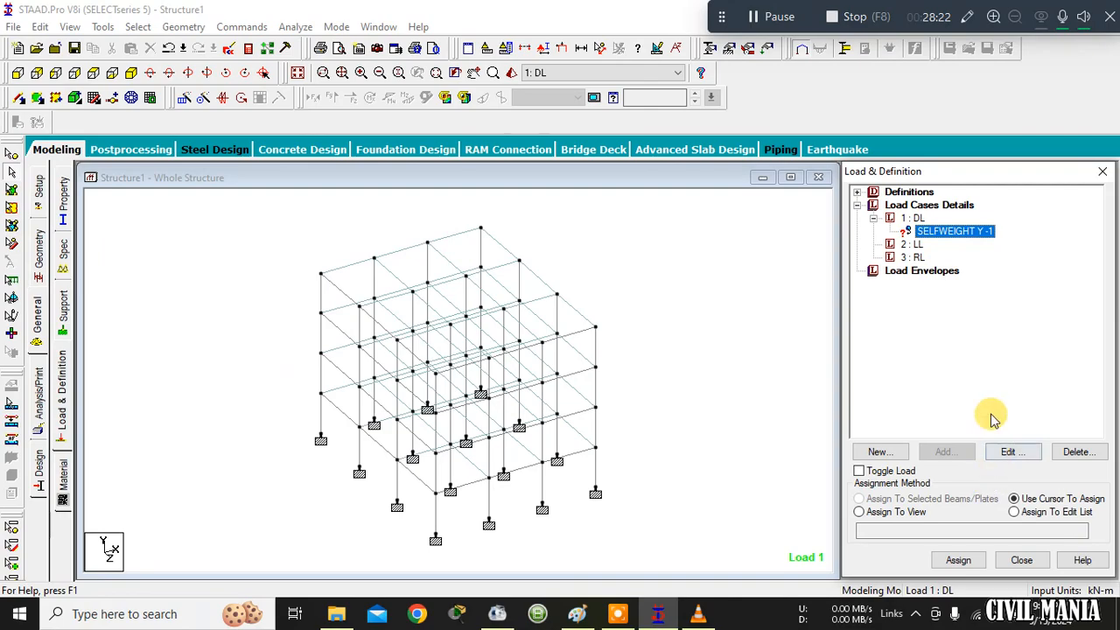
{"action": "left_click", "coordinate": [912, 218]}
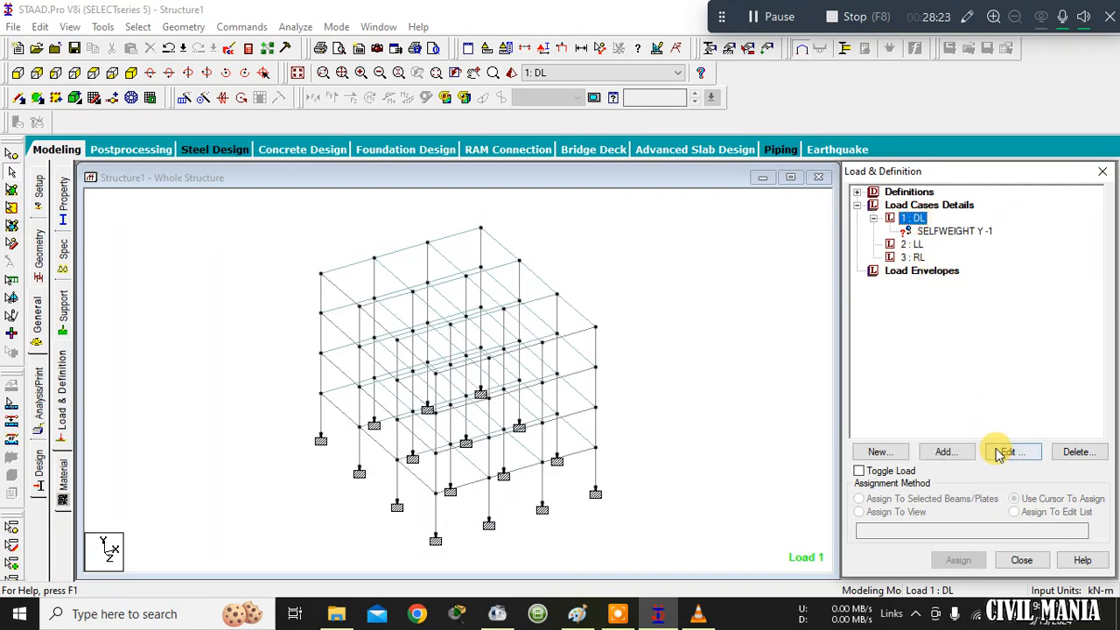
{"action": "left_click", "coordinate": [951, 456]}
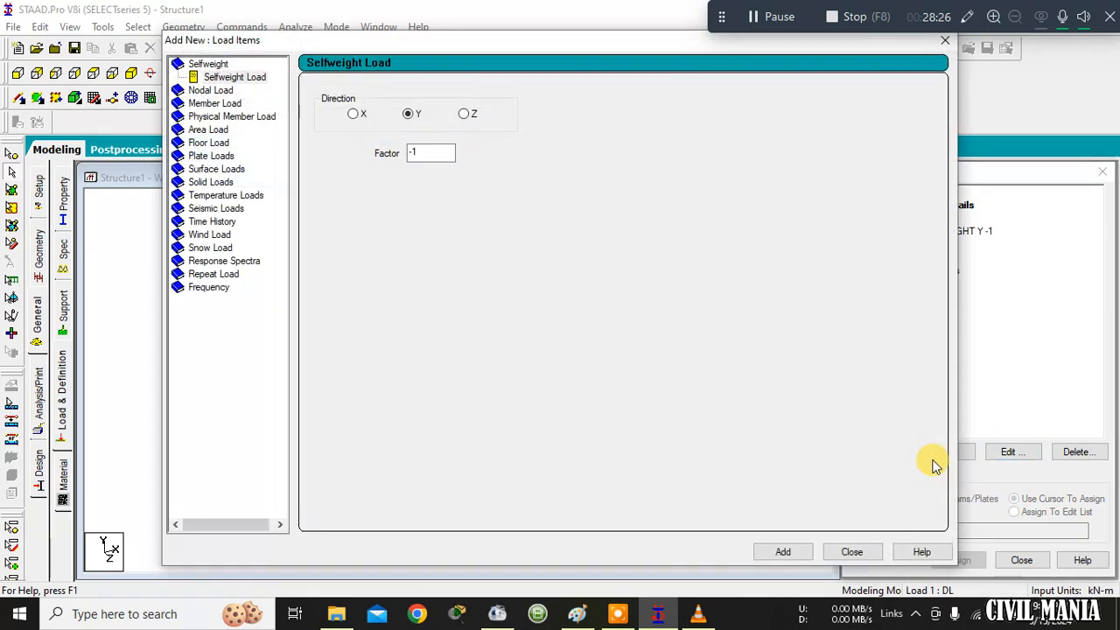
{"action": "left_click", "coordinate": [201, 143]}
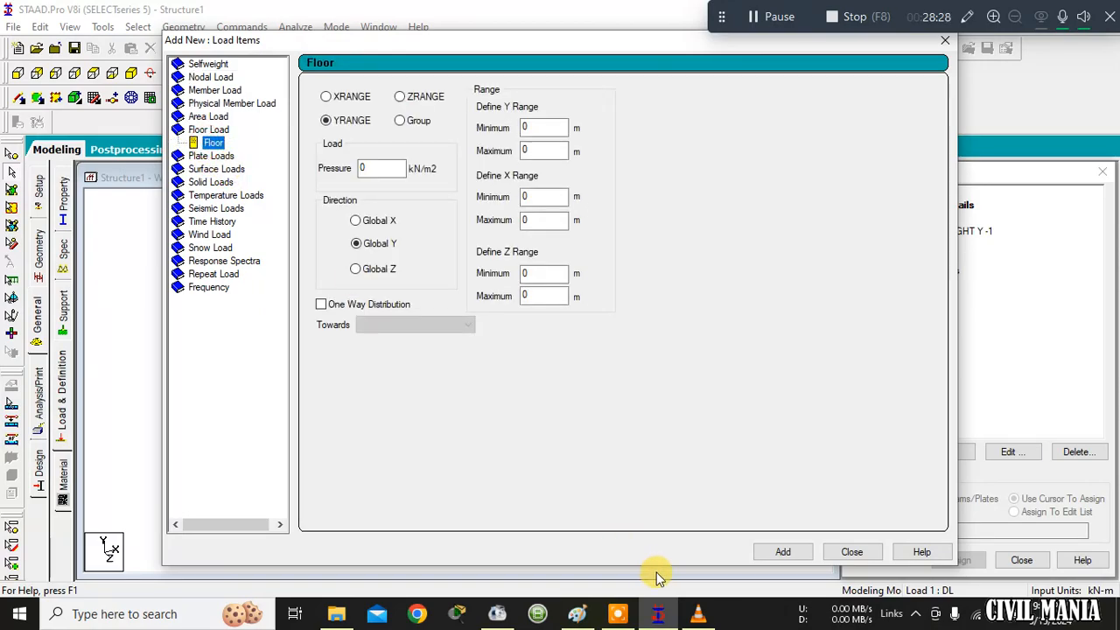
Calculate 24 × 0.12 in the Windows Calculator for the slab's dead load pressure and close it.
{"action": "left_click", "coordinate": [167, 614]}
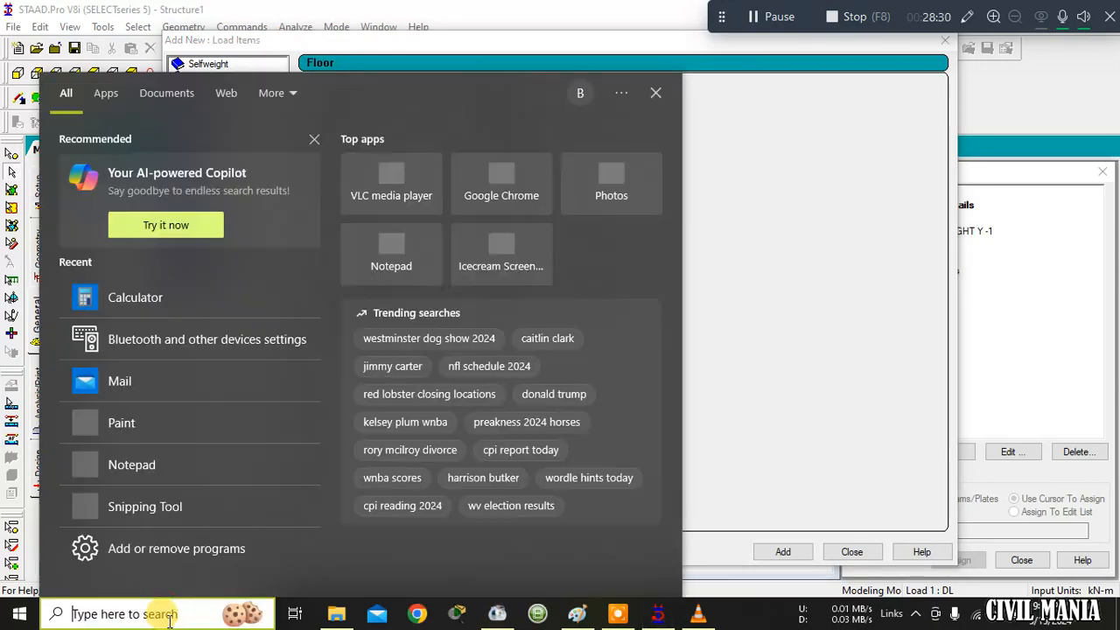
{"action": "type", "text": "A"}
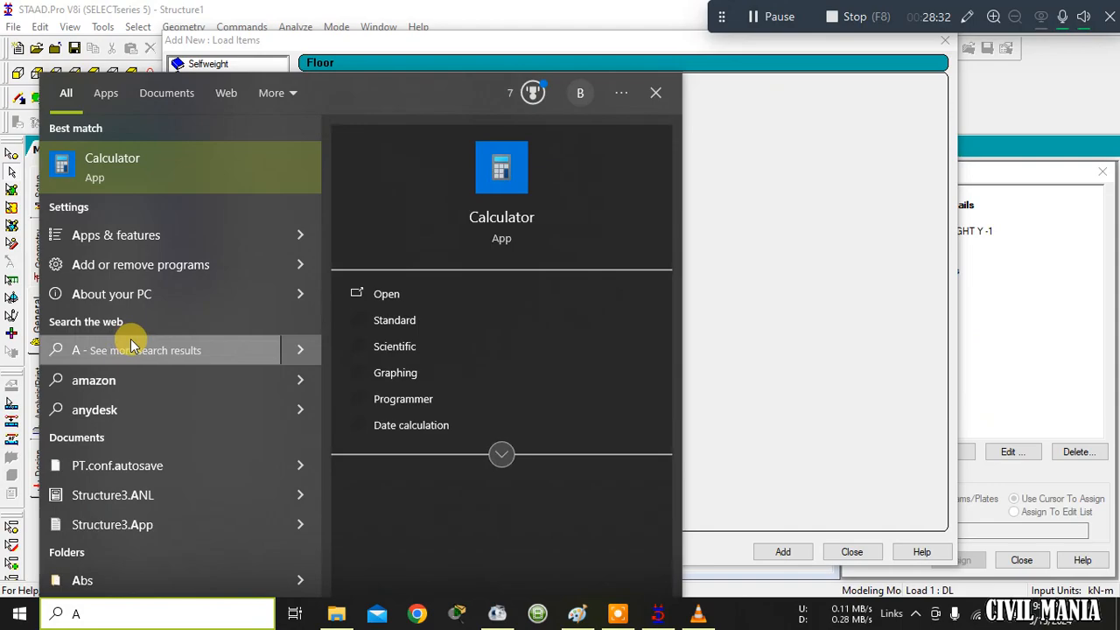
{"action": "left_click", "coordinate": [155, 167]}
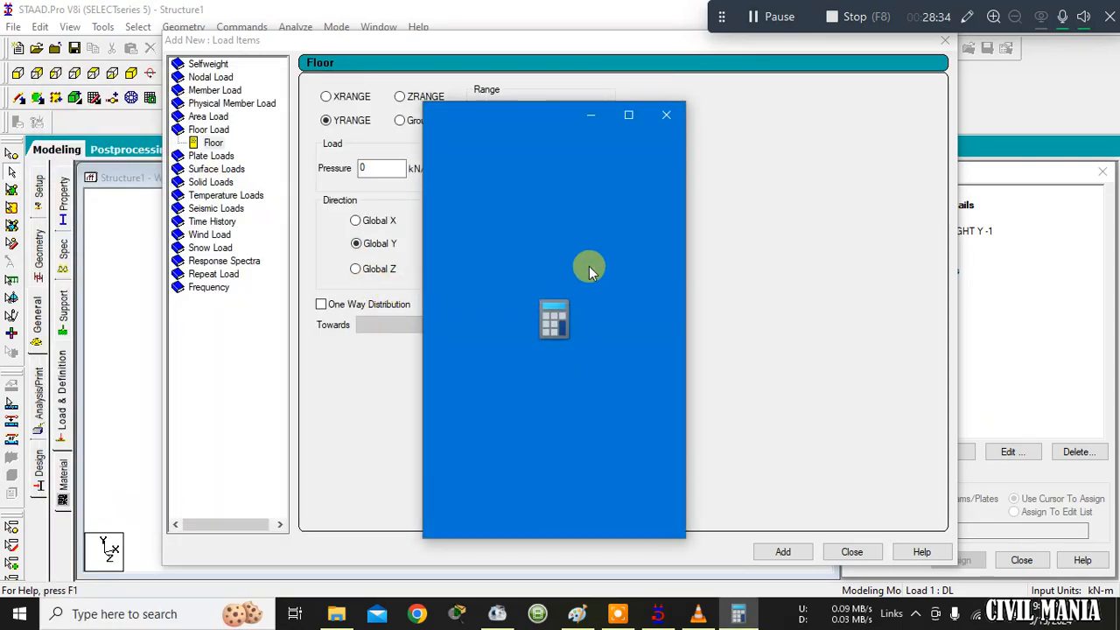
{"action": "left_click", "coordinate": [522, 471]}
{"action": "left_click", "coordinate": [458, 427]}
{"action": "left_click", "coordinate": [650, 385]}
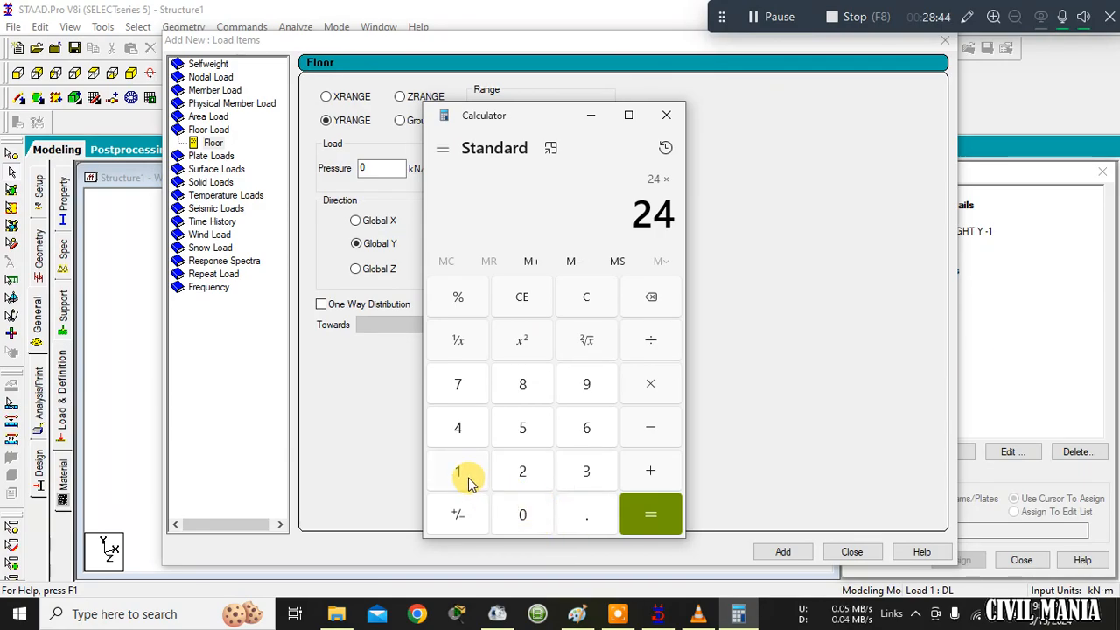
{"action": "left_click", "coordinate": [583, 524]}
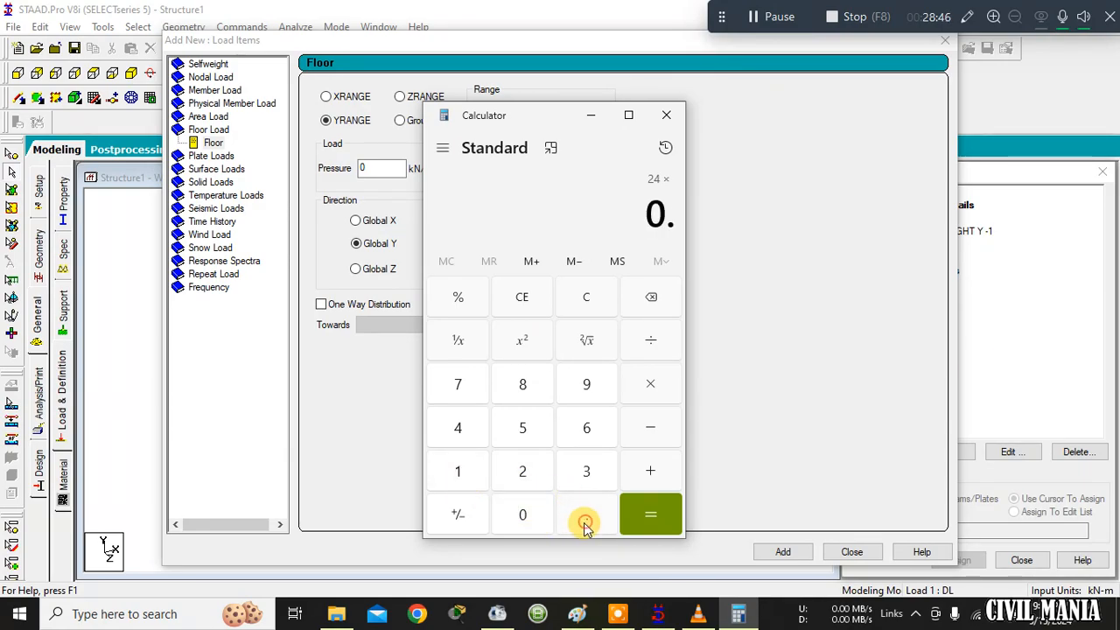
{"action": "left_click", "coordinate": [461, 477]}
{"action": "left_click", "coordinate": [518, 475]}
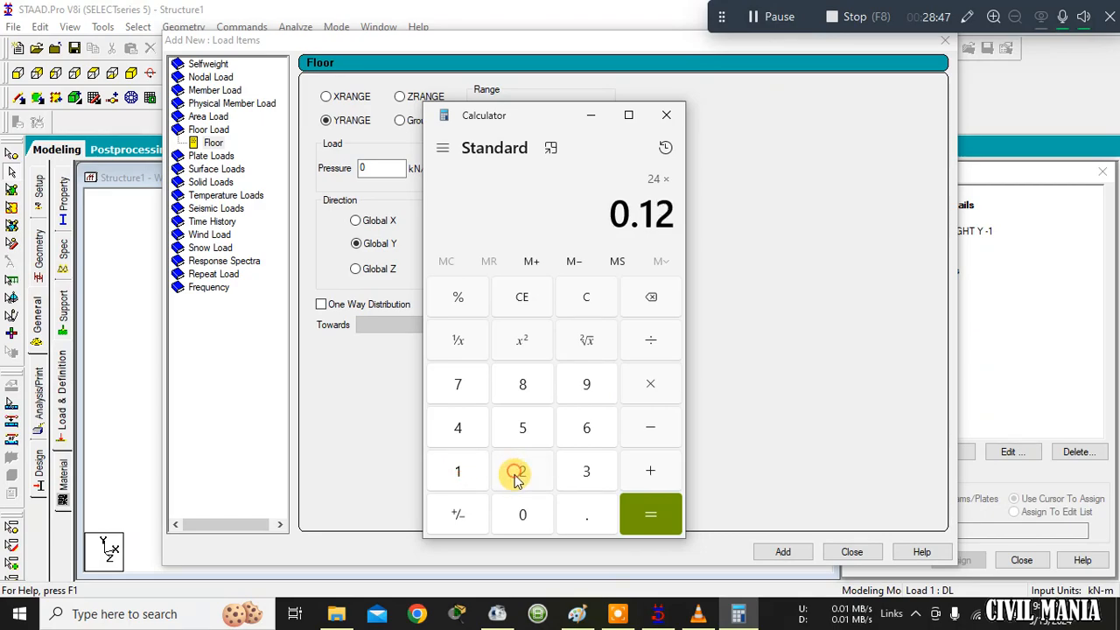
{"action": "left_click", "coordinate": [655, 520]}
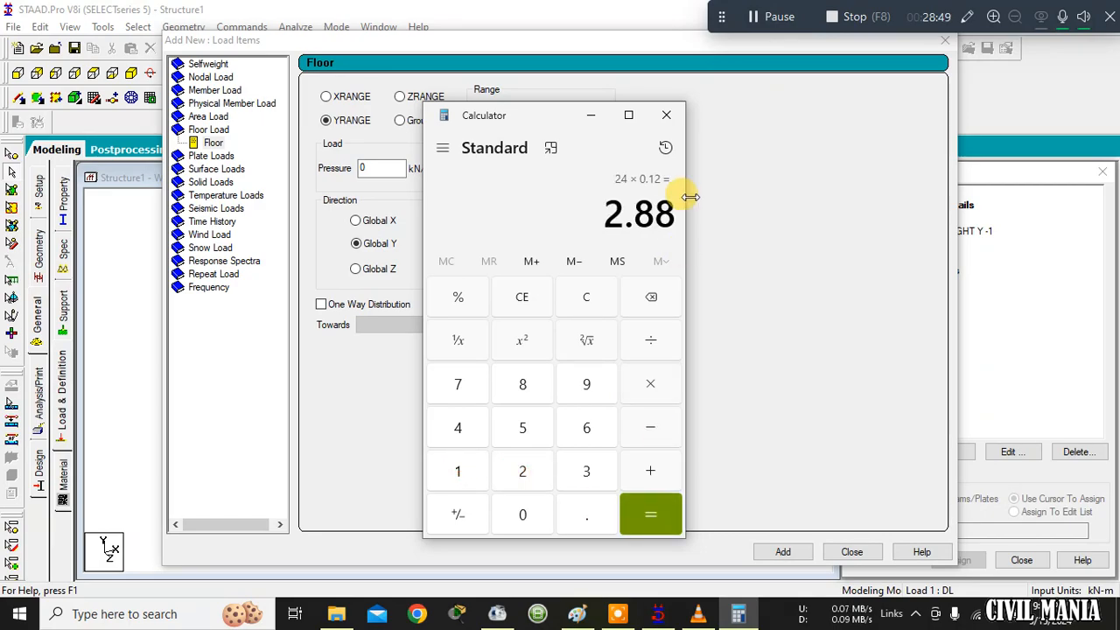
{"action": "left_click", "coordinate": [666, 114]}
Set the floor load pressure to -2.88 kN/m2 in the Global Y direction.
{"action": "double_click", "coordinate": [377, 169]}
{"action": "key", "text": "BackSpace"}
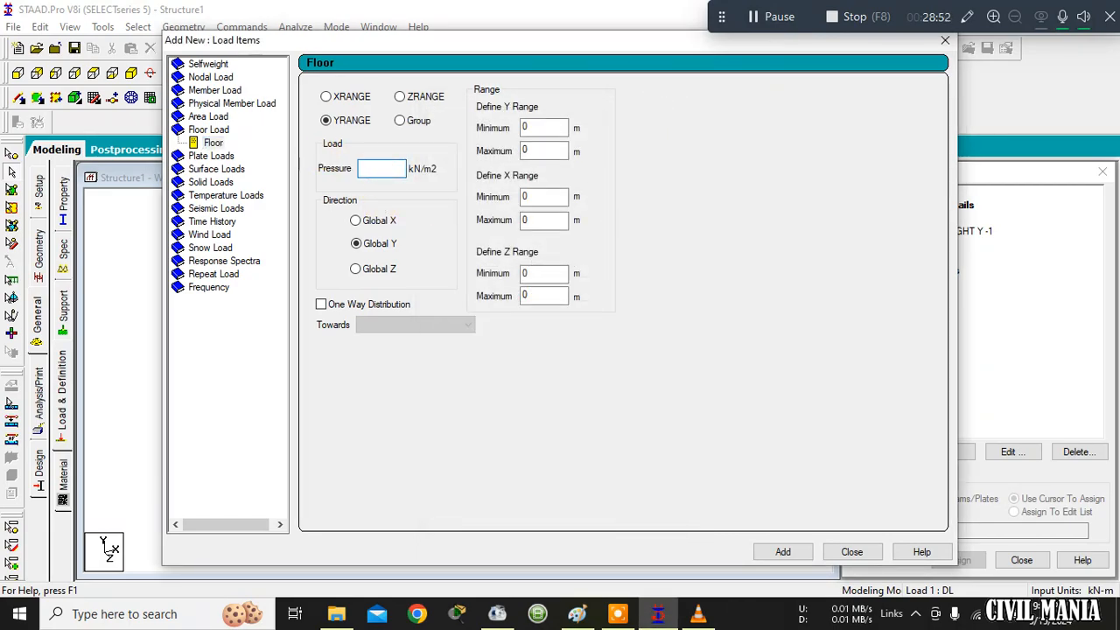
{"action": "type", "text": "-2.88"}
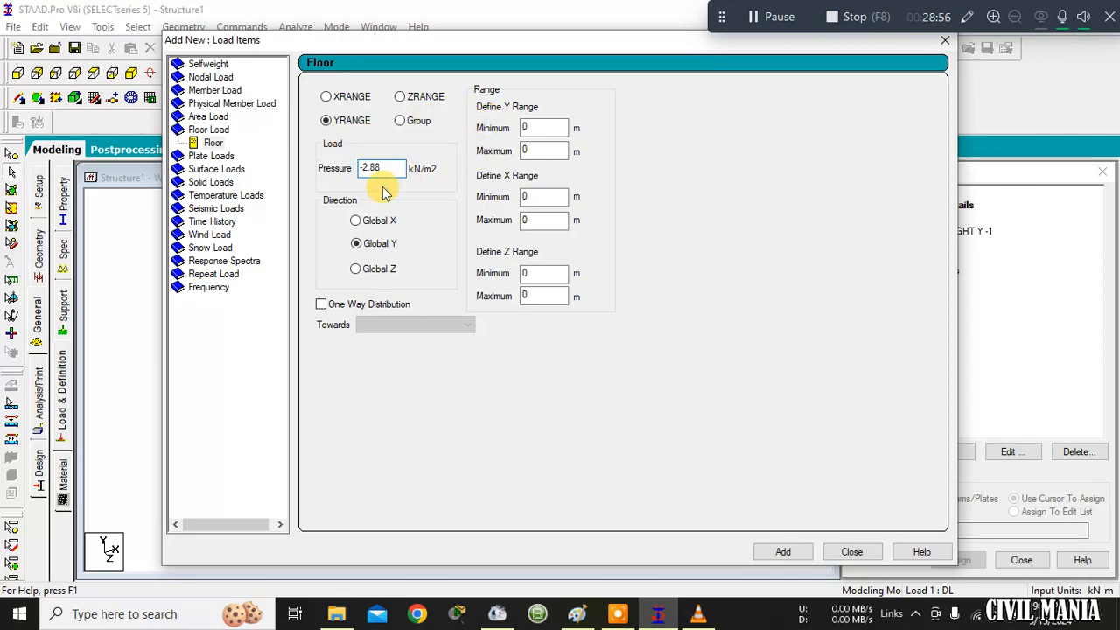
Uncover the model and look up the coordinates of the first-floor and roof-level nodes on the same corner column.
{"action": "left_click_drag", "start_coordinate": [434, 37], "coordinate": [480, 155]}
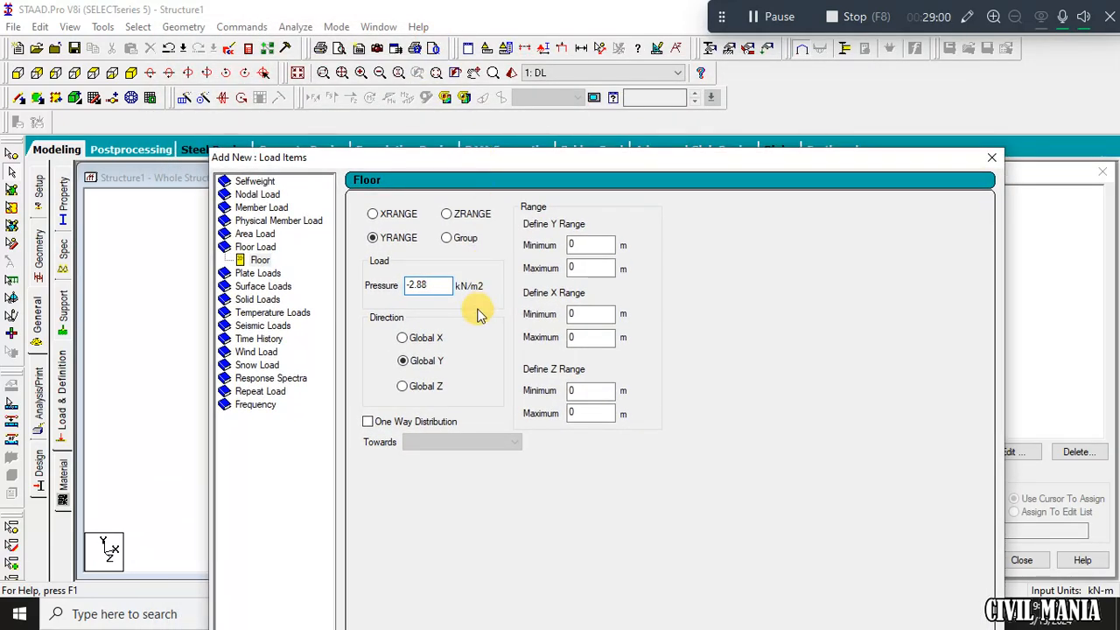
{"action": "left_click_drag", "start_coordinate": [588, 168], "coordinate": [809, 22]}
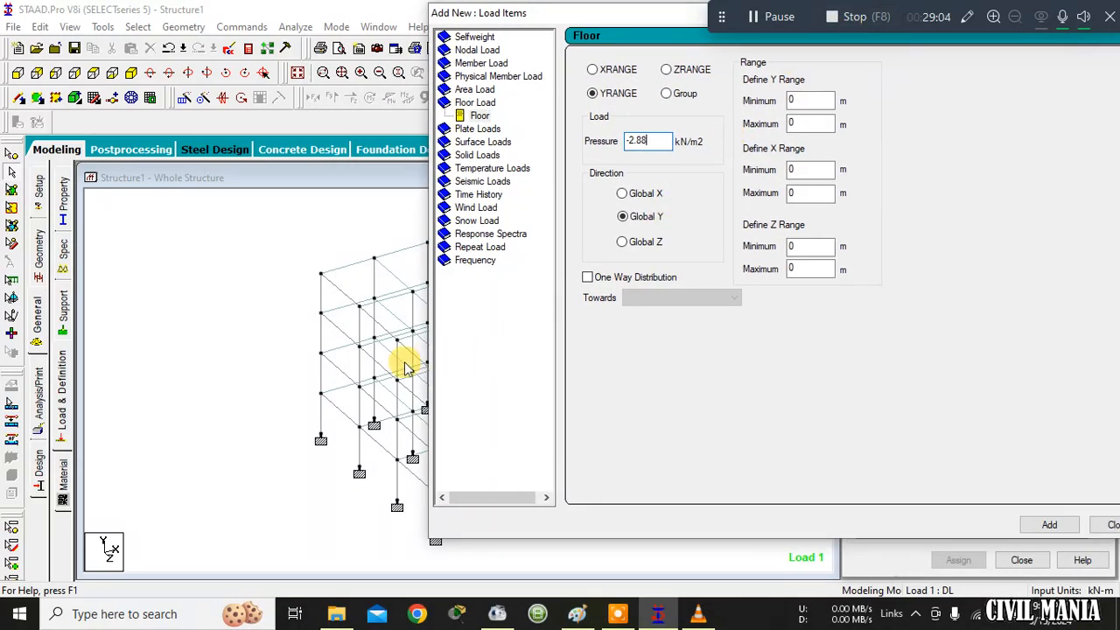
{"action": "left_click", "coordinate": [11, 154]}
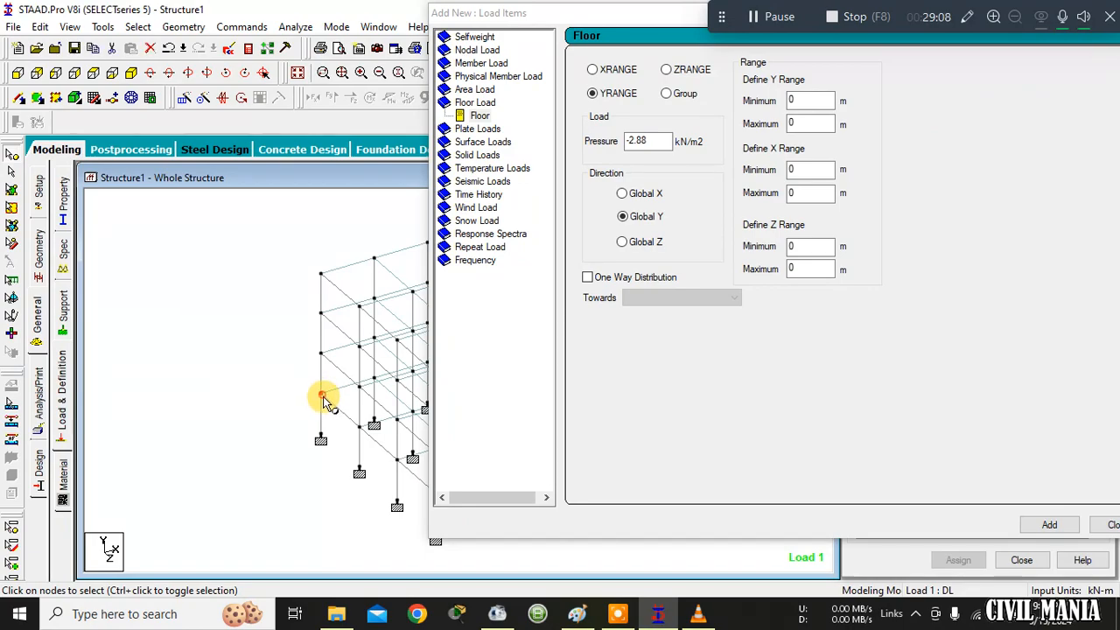
{"action": "double_click", "coordinate": [320, 394]}
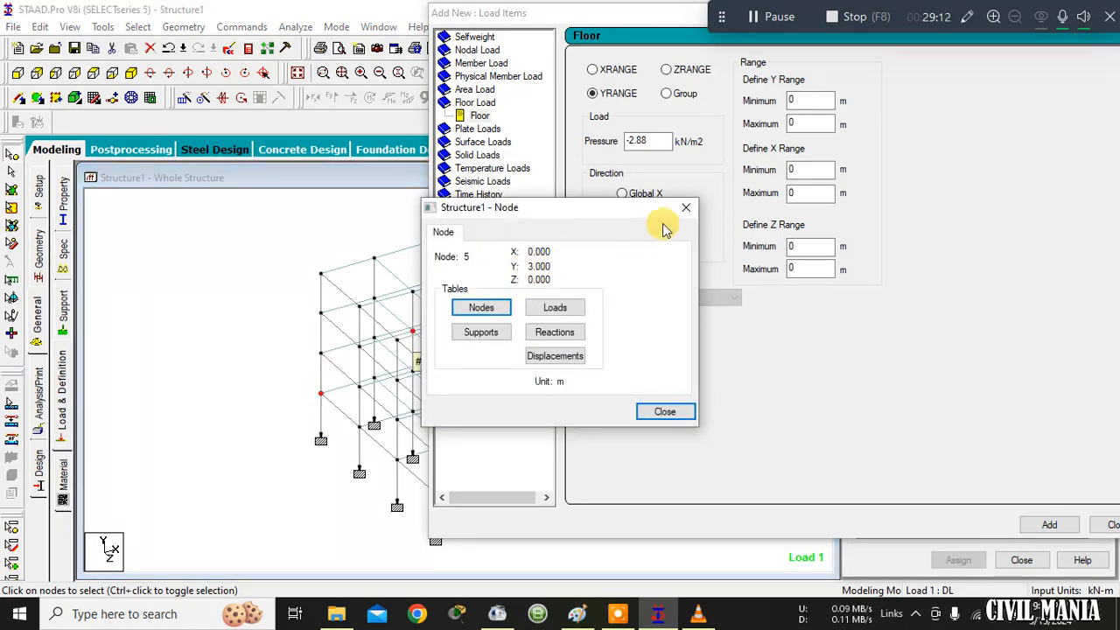
{"action": "left_click", "coordinate": [686, 208]}
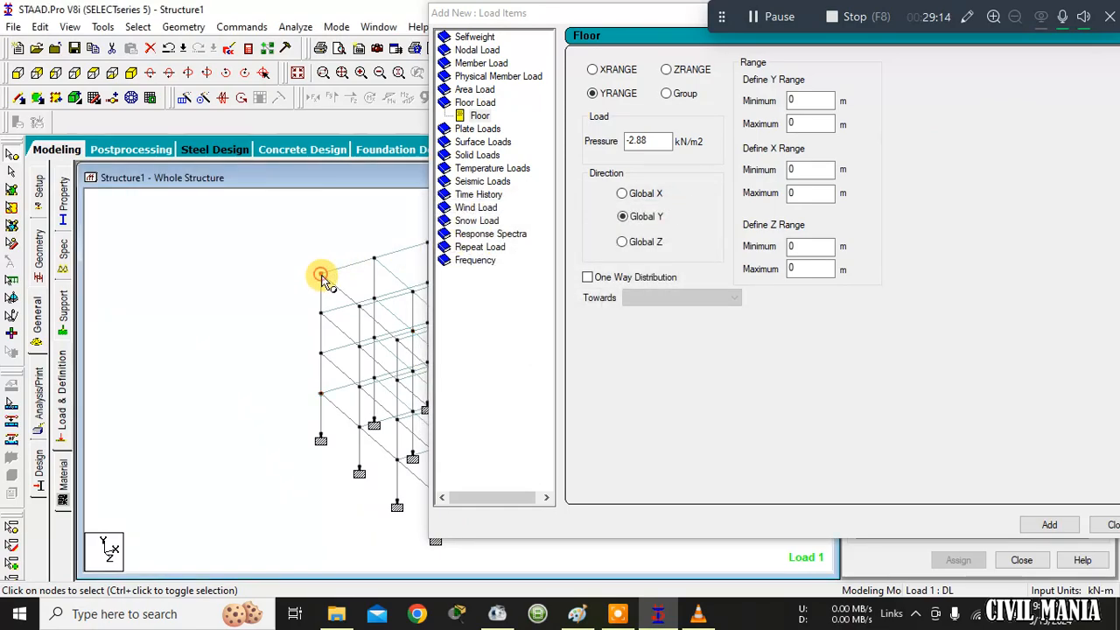
{"action": "double_click", "coordinate": [321, 276]}
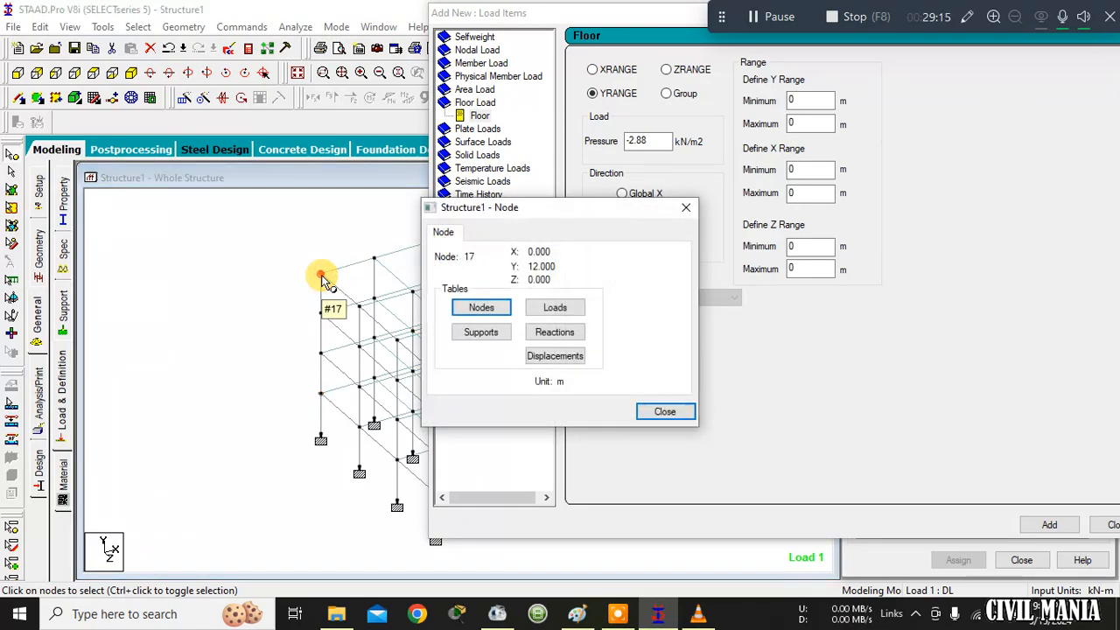
{"action": "left_click", "coordinate": [686, 211]}
Set the floor load's Y range from 3 to 12 m and add the load to load case DL.
{"action": "double_click", "coordinate": [798, 101]}
{"action": "type", "text": "3"}
{"action": "double_click", "coordinate": [800, 120]}
{"action": "type", "text": "12"}
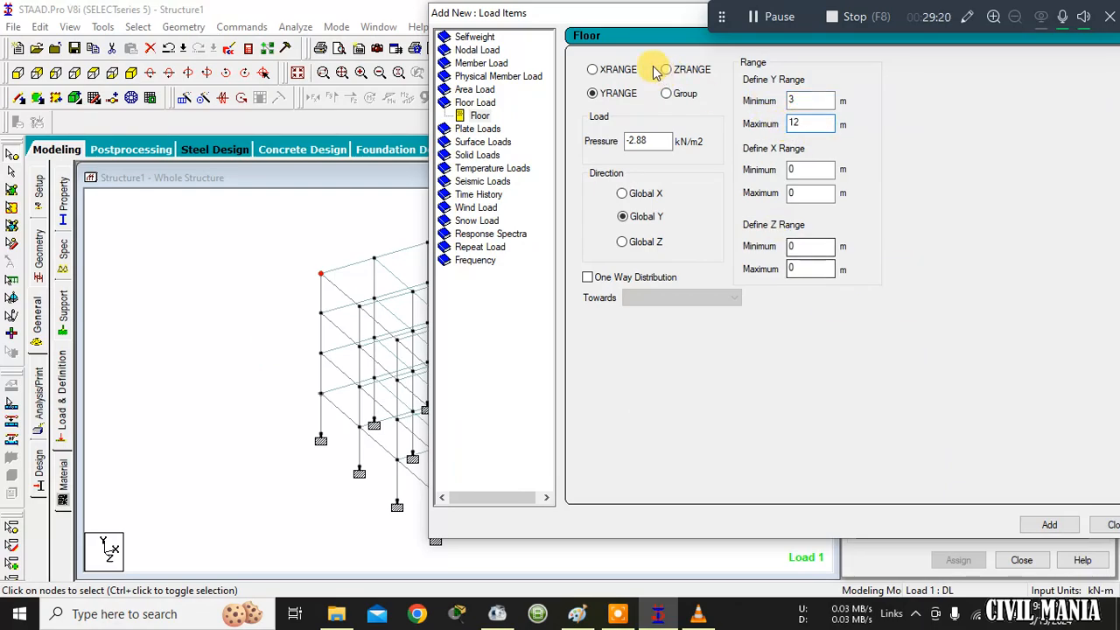
{"action": "left_click_drag", "start_coordinate": [598, 24], "coordinate": [152, 24]}
{"action": "left_click", "coordinate": [600, 522]}
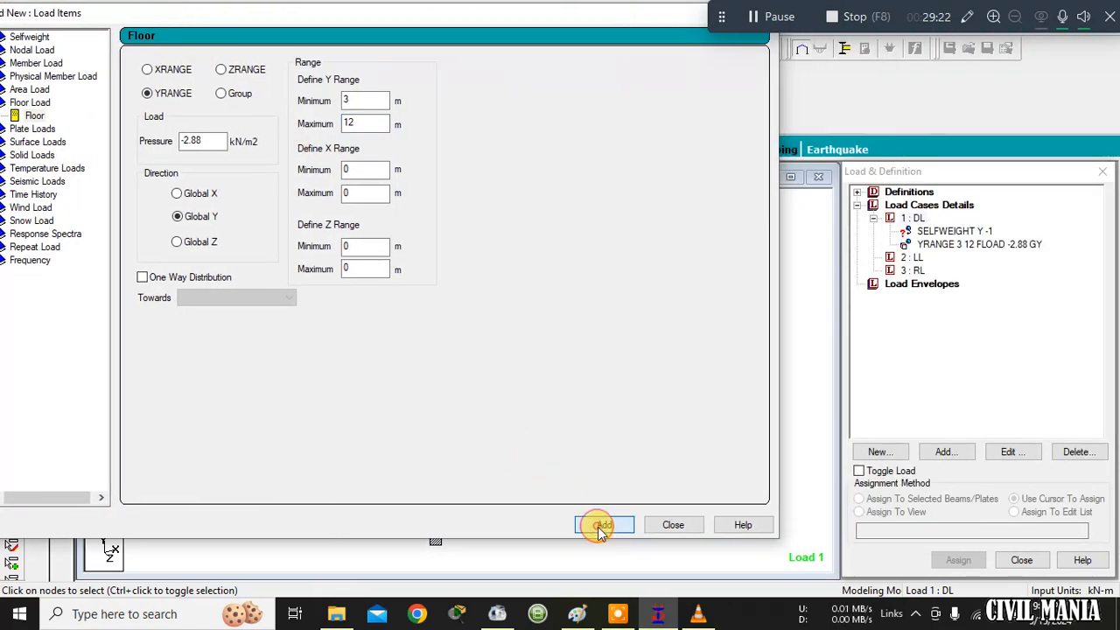
Decline the auto save and close the load items dialog.
{"action": "left_click", "coordinate": [672, 525]}
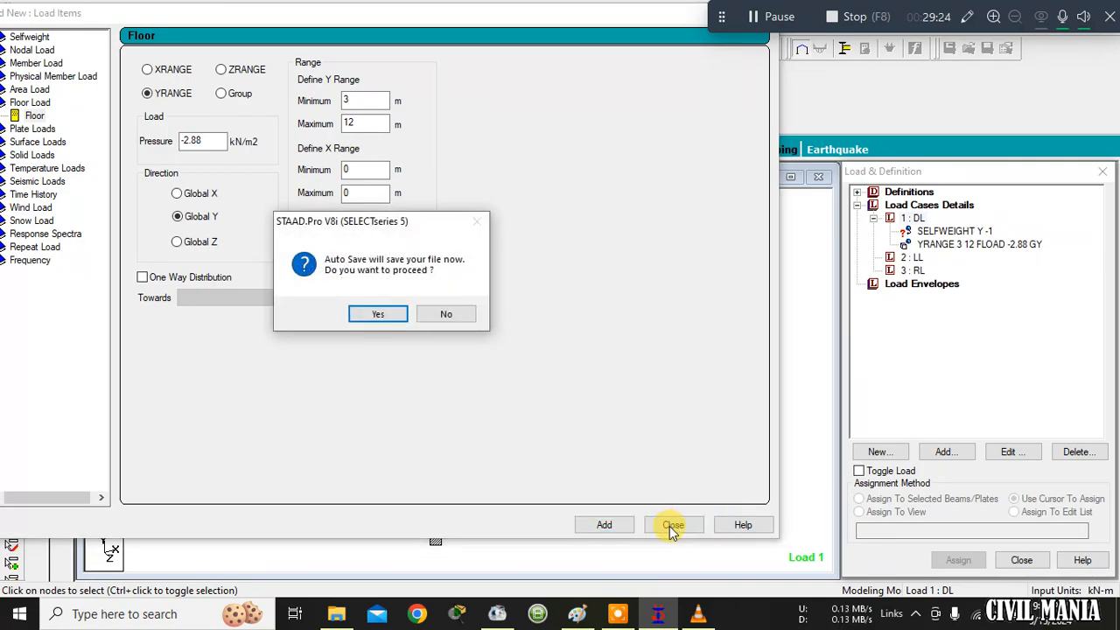
{"action": "left_click", "coordinate": [436, 317]}
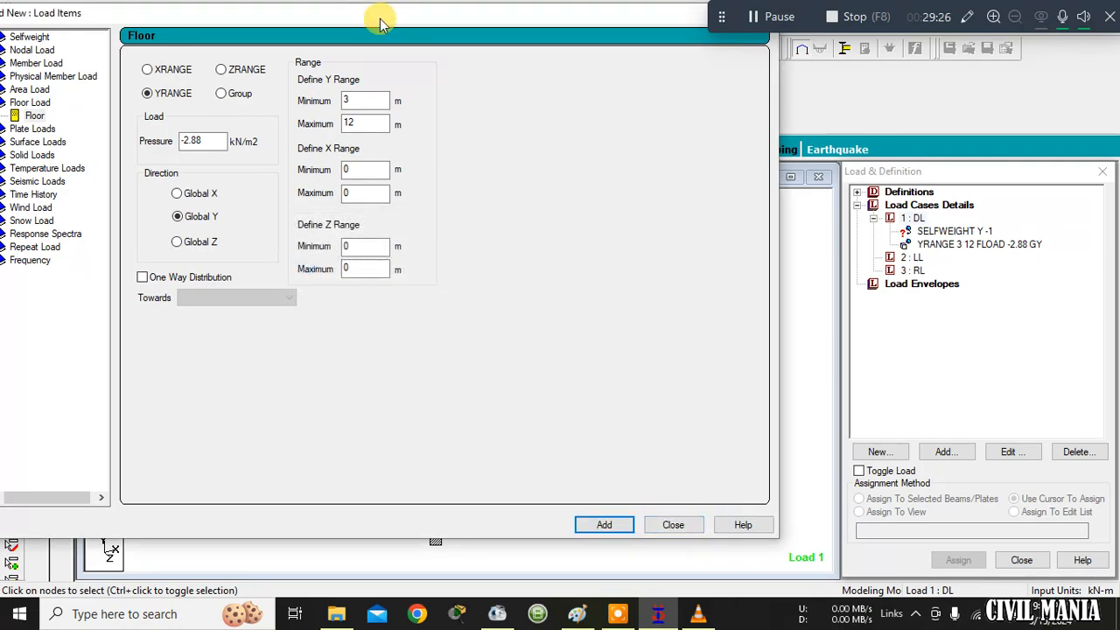
{"action": "left_click_drag", "start_coordinate": [449, 20], "coordinate": [603, 37]}
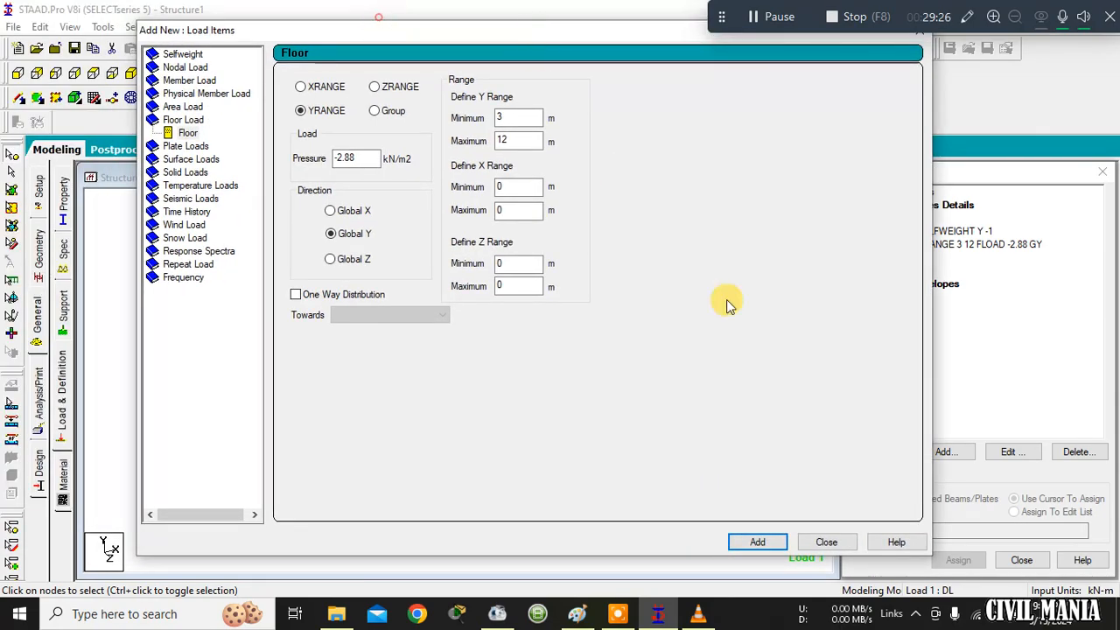
{"action": "left_click", "coordinate": [827, 543]}
Open another new floor load item for load case DL, ready for its pressure value.
{"action": "left_click", "coordinate": [910, 219]}
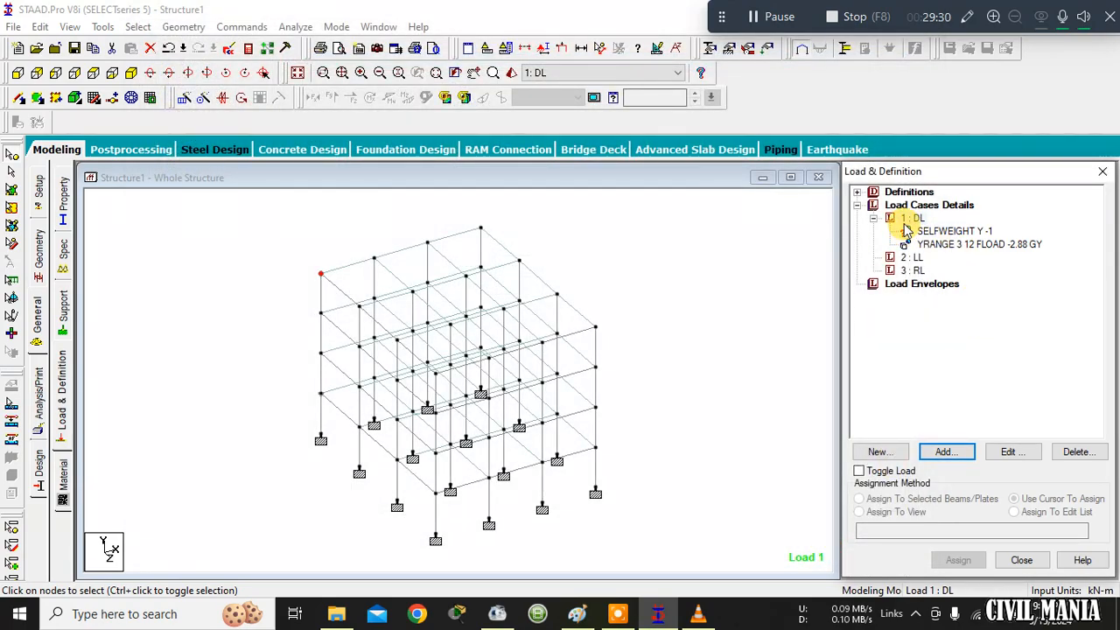
{"action": "left_click", "coordinate": [949, 461]}
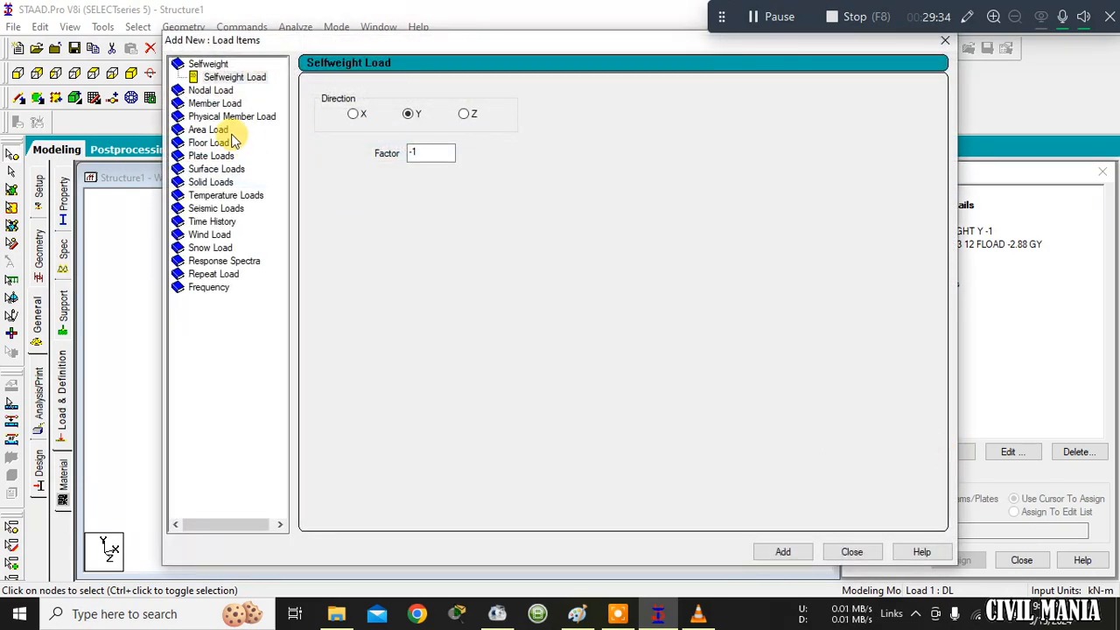
{"action": "left_click", "coordinate": [205, 142]}
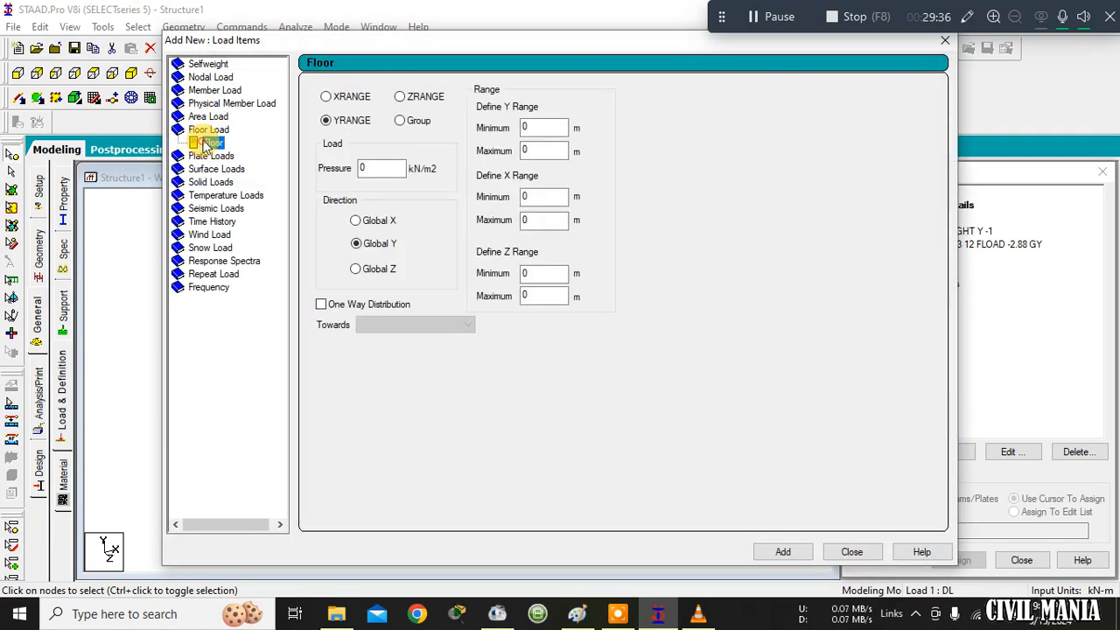
{"action": "left_click_drag", "start_coordinate": [379, 173], "coordinate": [334, 164]}
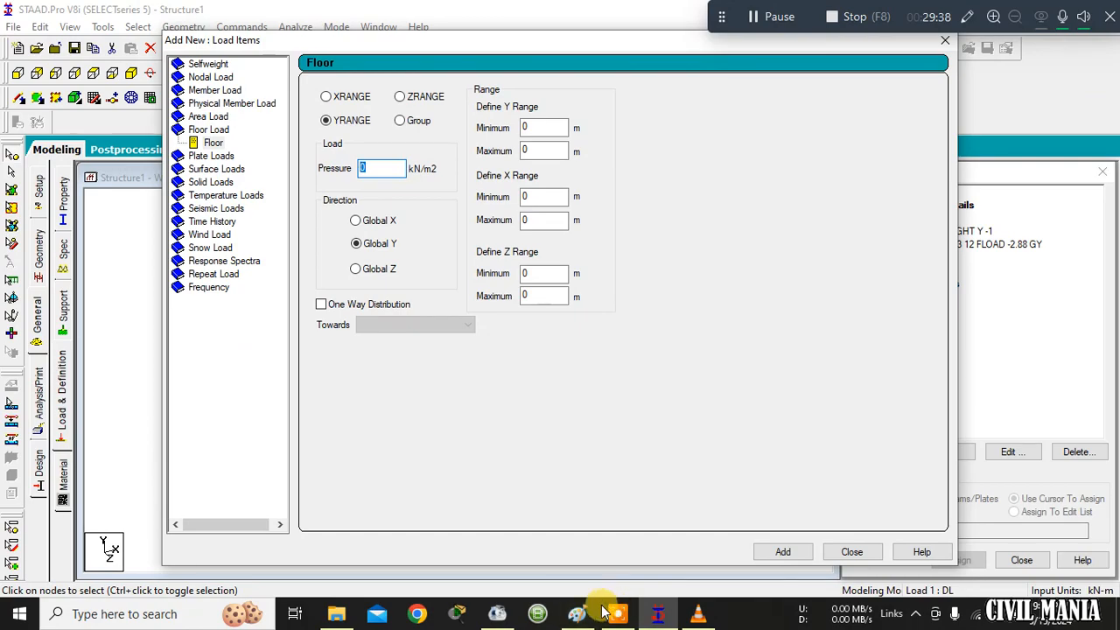
Switch to the Windows Calculator and enter 2 as the first digit of the next load calculation.
{"action": "left_click", "coordinate": [183, 620]}
{"action": "type", "text": "CA"}
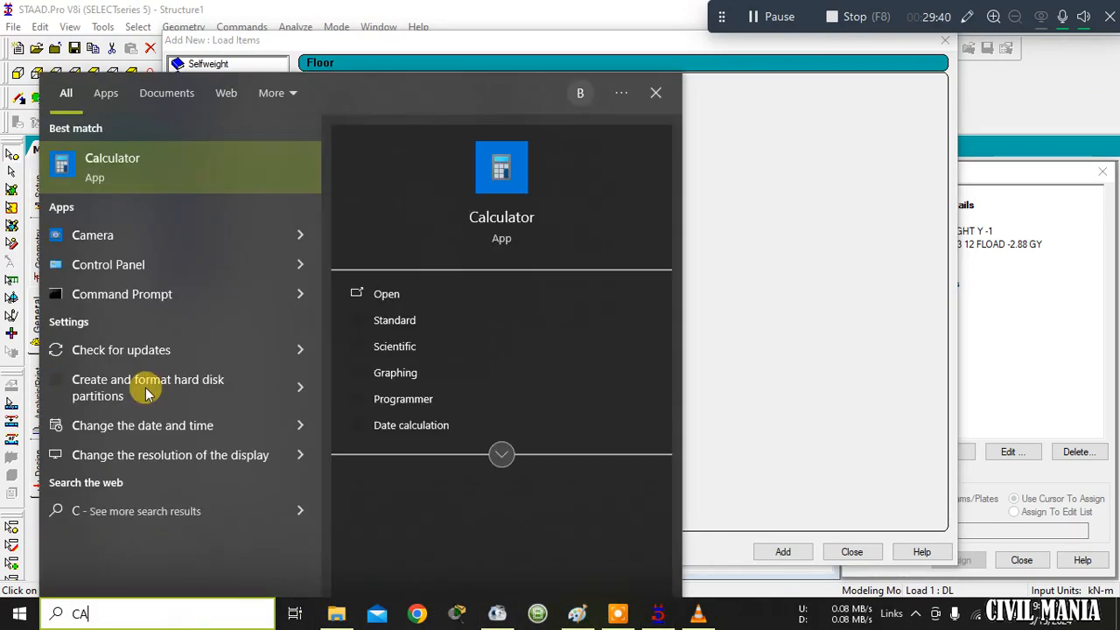
{"action": "left_click", "coordinate": [157, 181]}
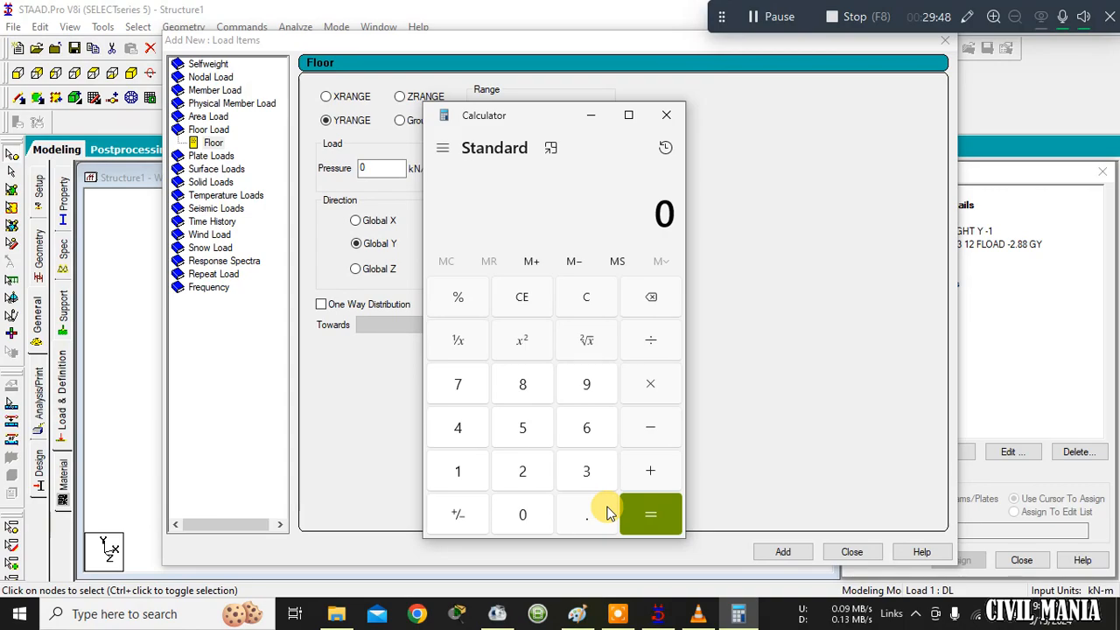
{"action": "left_click", "coordinate": [529, 473]}
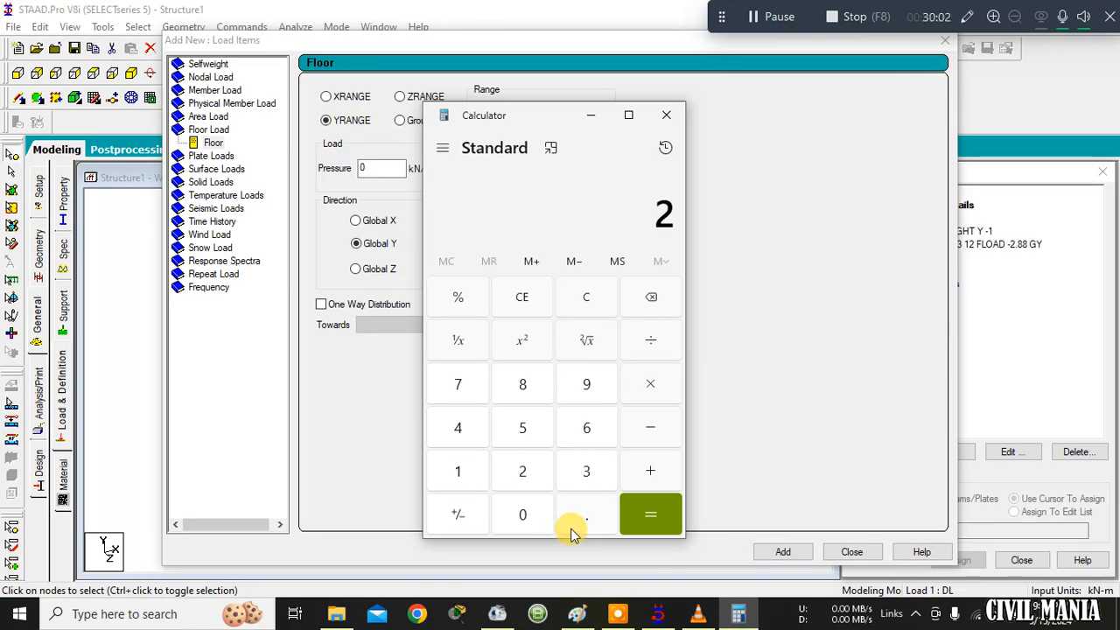
Calculate 20 × 0.05 in the calculator for the floor finish load and close the calculator.
{"action": "left_click", "coordinate": [525, 517]}
{"action": "left_click", "coordinate": [649, 386]}
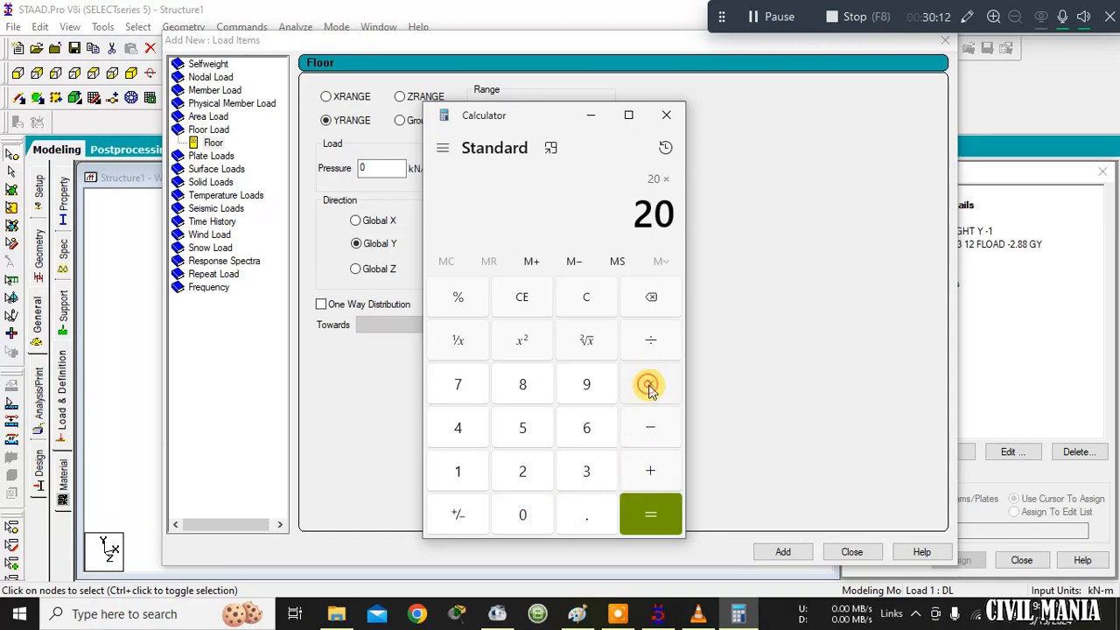
{"action": "left_click", "coordinate": [524, 519]}
{"action": "left_click", "coordinate": [579, 511]}
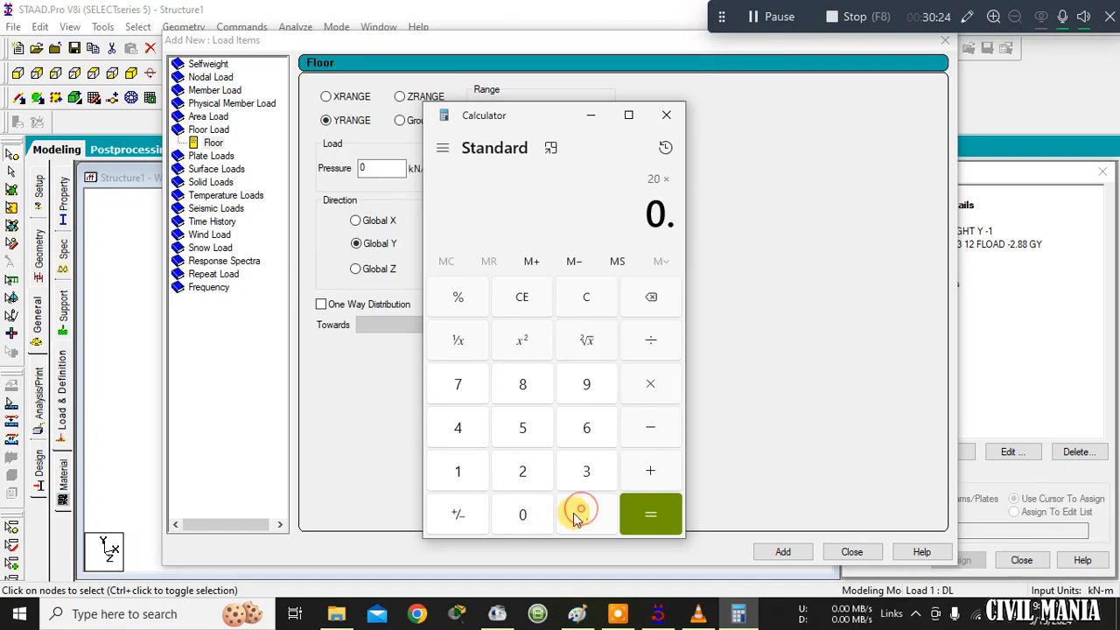
{"action": "left_click", "coordinate": [518, 516]}
{"action": "left_click", "coordinate": [525, 427]}
{"action": "left_click", "coordinate": [650, 514]}
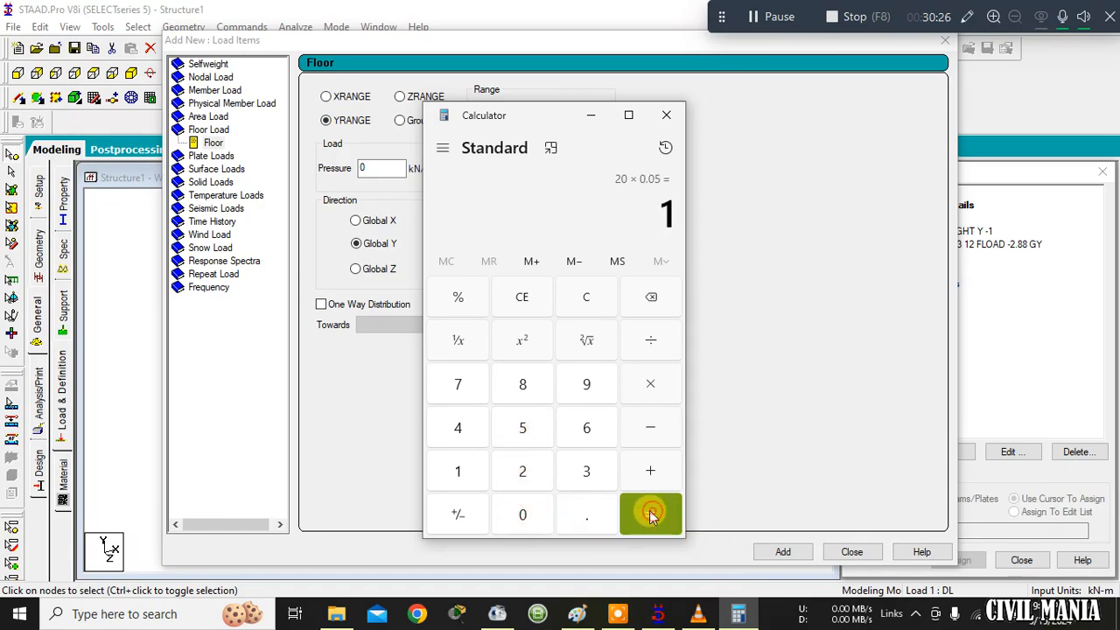
{"action": "left_click", "coordinate": [666, 117]}
Add a floor load with pressure -1 kN/m2 in Global Y for a Y range of 3 to 12 m.
{"action": "double_click", "coordinate": [382, 168]}
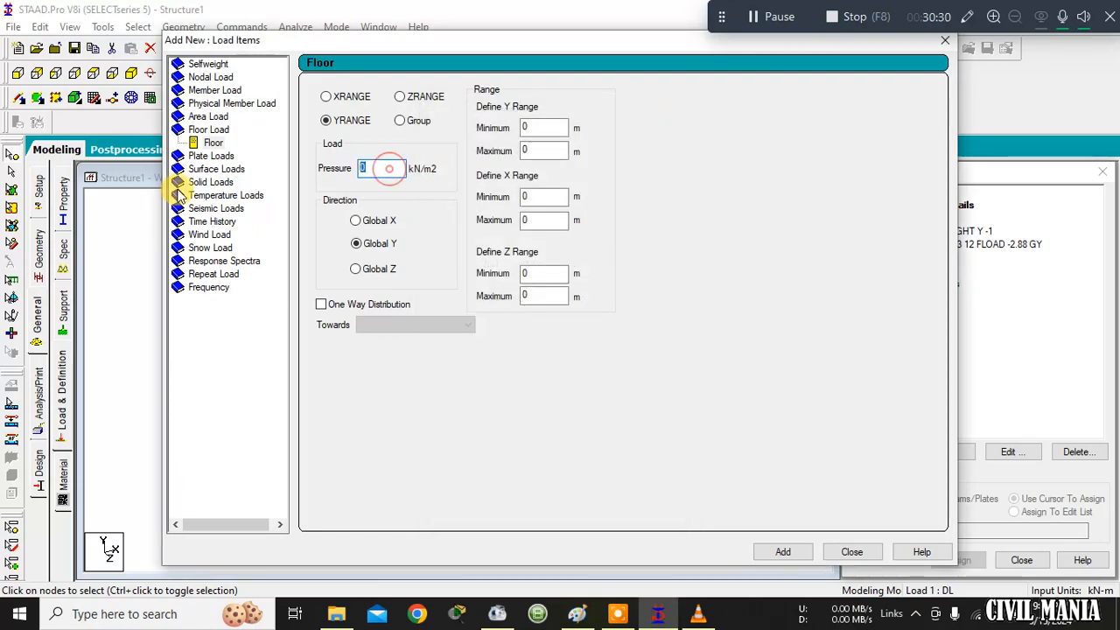
{"action": "type", "text": "-1"}
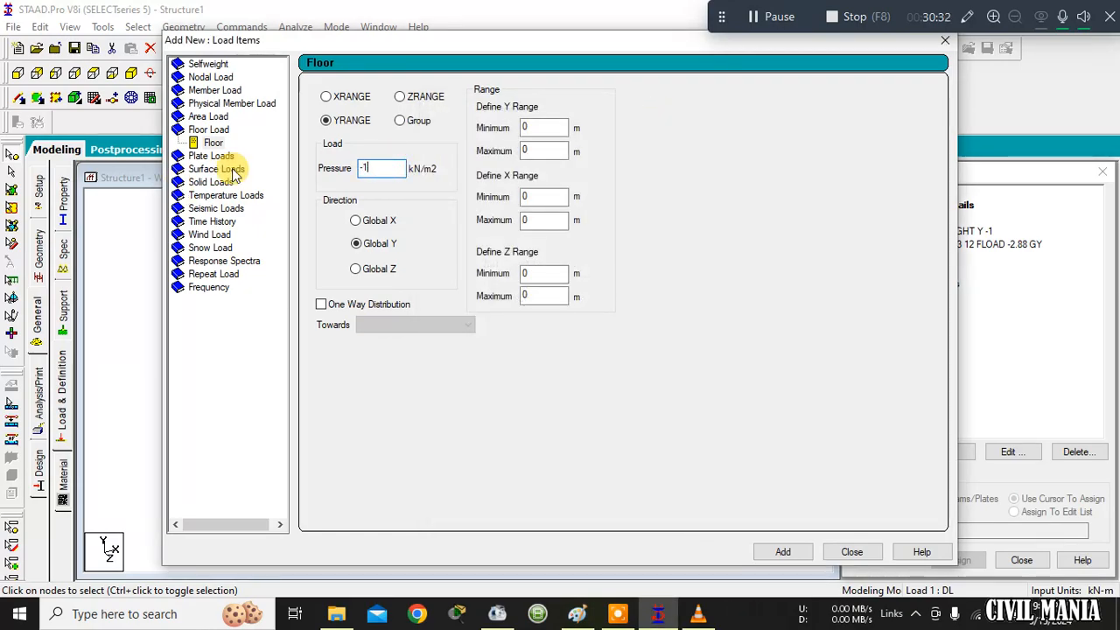
{"action": "double_click", "coordinate": [549, 127]}
{"action": "type", "text": "3"}
{"action": "double_click", "coordinate": [525, 151]}
{"action": "type", "text": "12"}
{"action": "left_click", "coordinate": [792, 552]}
{"action": "left_click", "coordinate": [835, 553]}
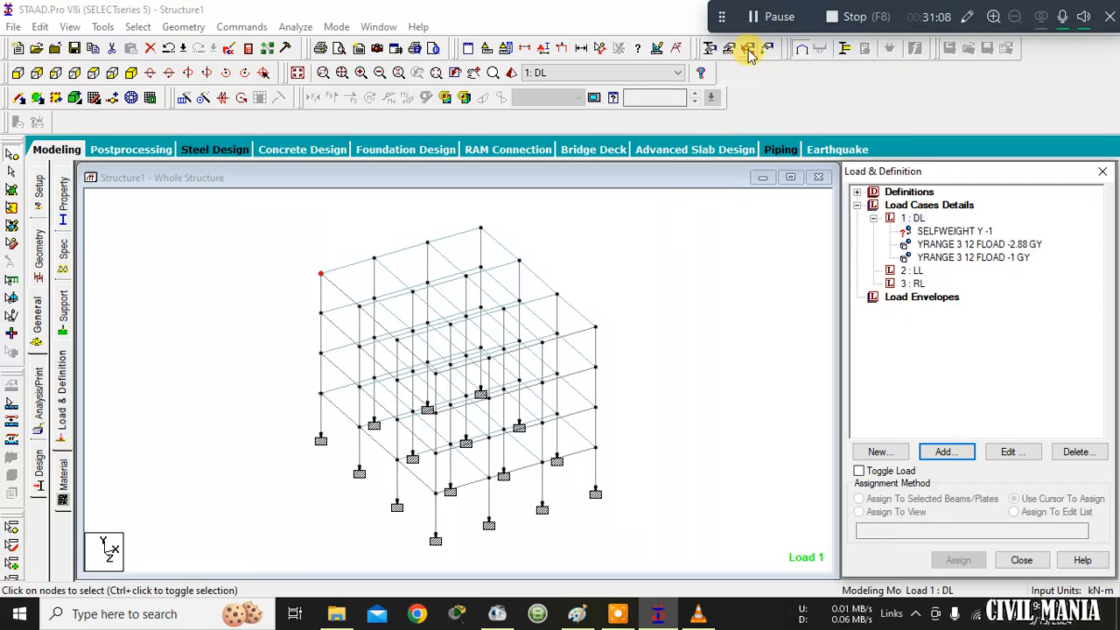
Clear the node selection and start a uniform force member load item under load case 1: DL.
{"action": "left_click", "coordinate": [768, 23]}
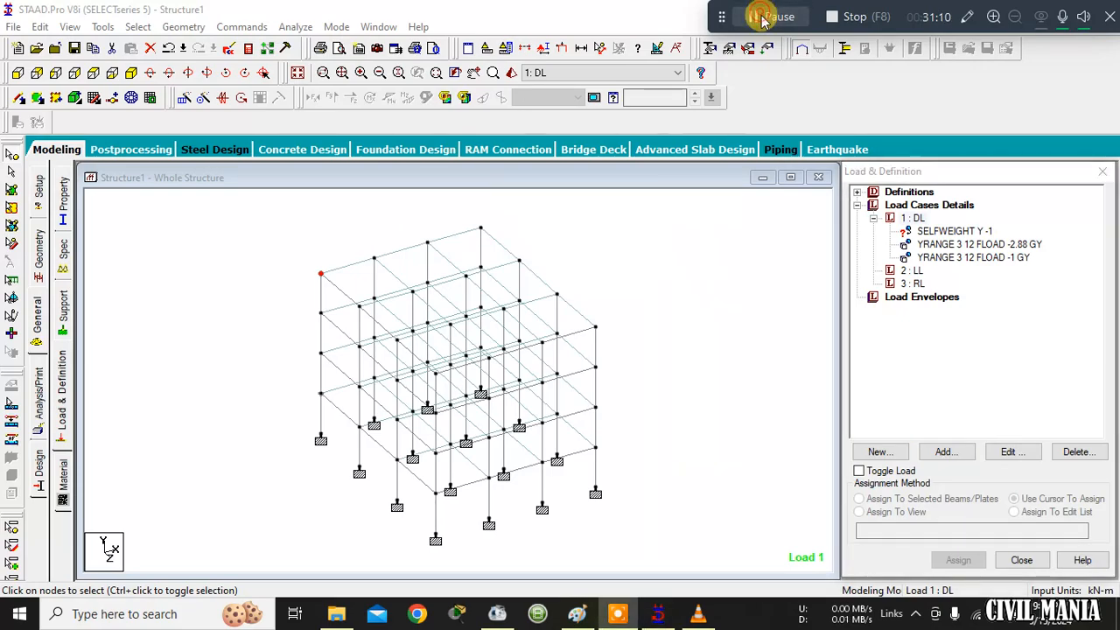
{"action": "left_click", "coordinate": [739, 366]}
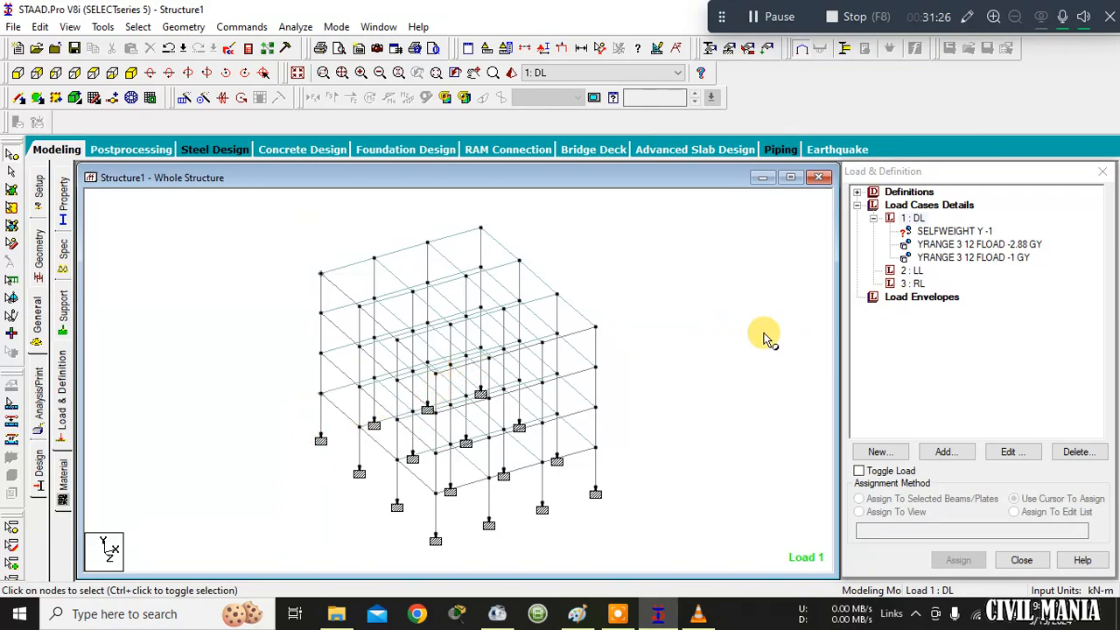
{"action": "left_click", "coordinate": [914, 218]}
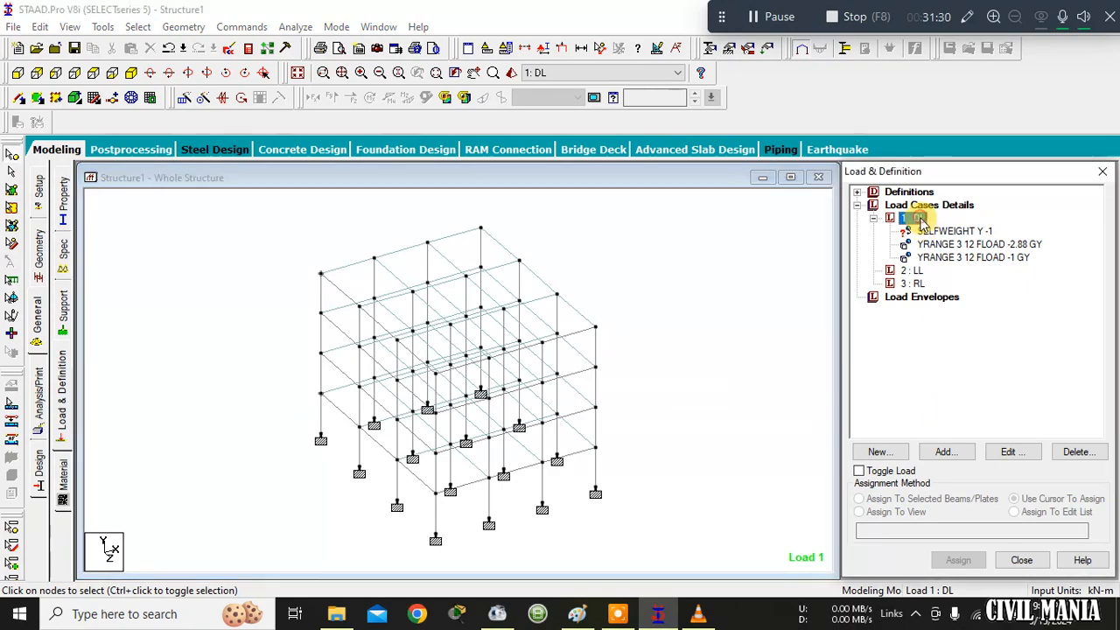
{"action": "left_click", "coordinate": [954, 453]}
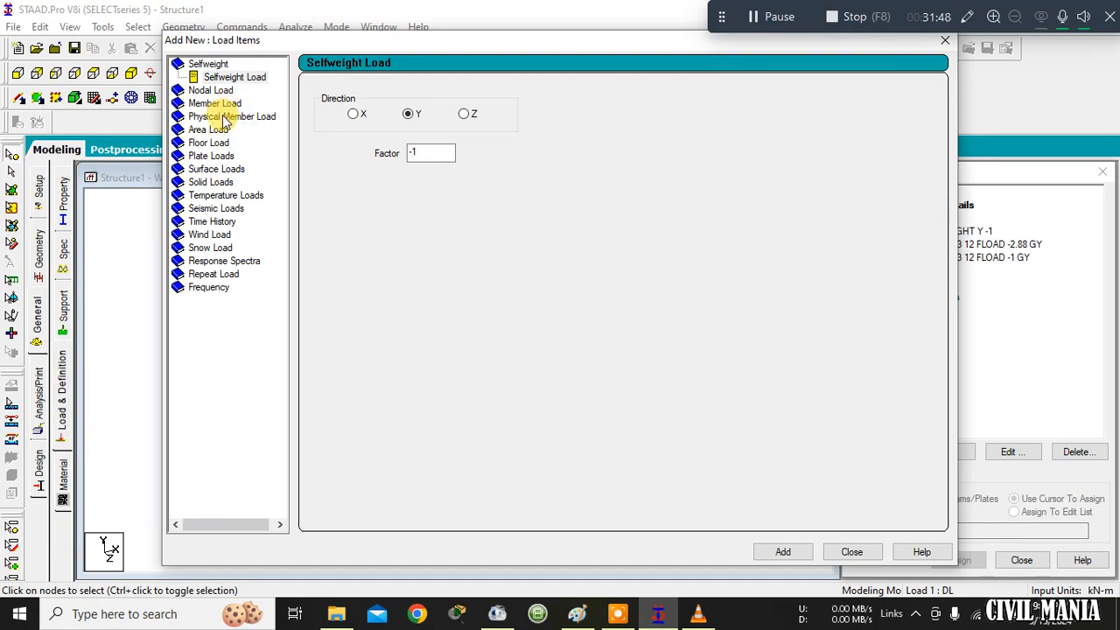
{"action": "left_click", "coordinate": [216, 104]}
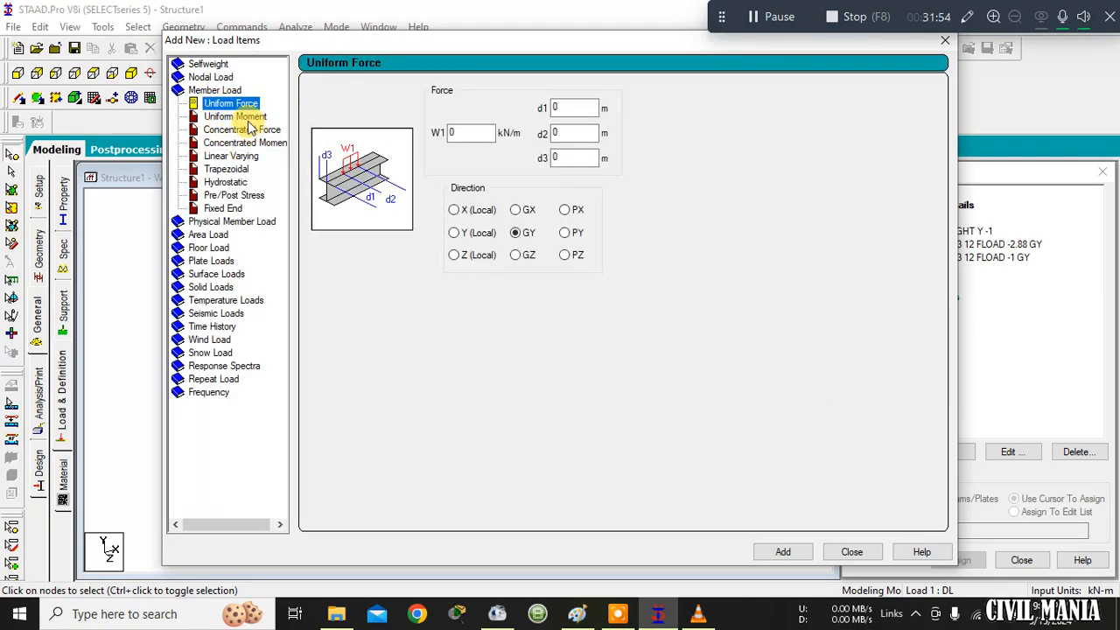
{"action": "left_click", "coordinate": [462, 132]}
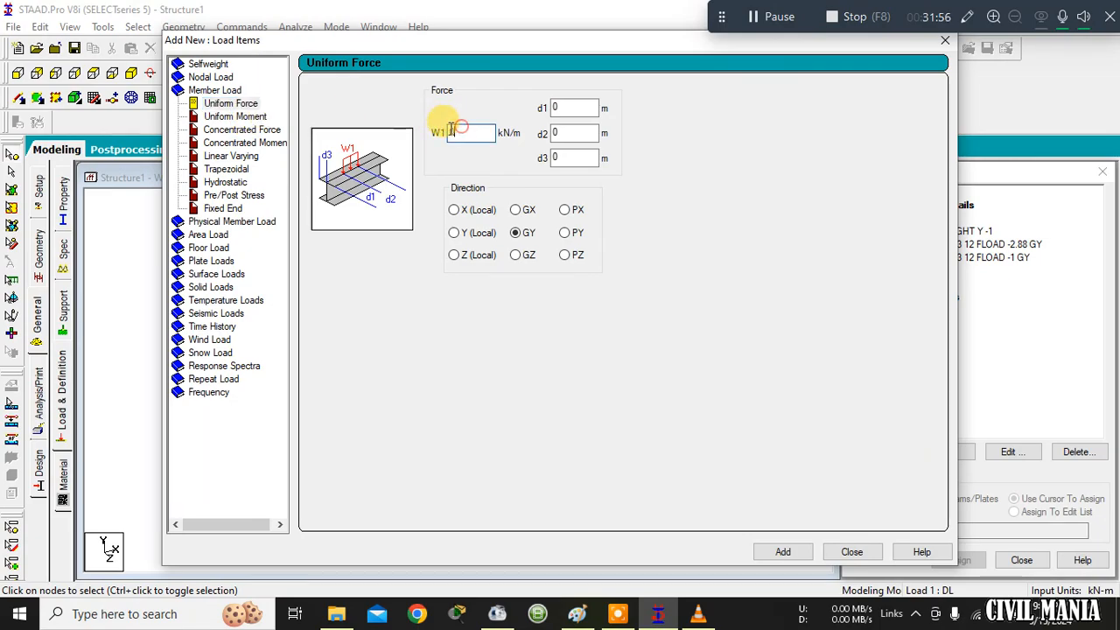
Switch to the Windows Calculator app by searching for it.
{"action": "left_click", "coordinate": [175, 614]}
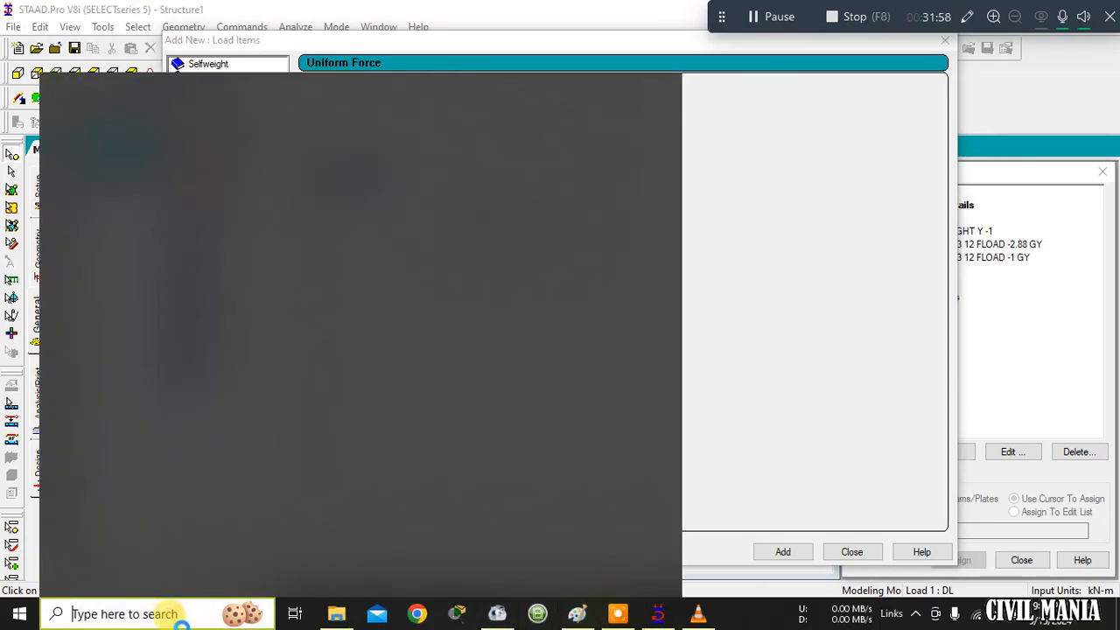
{"action": "type", "text": "CALCULA"}
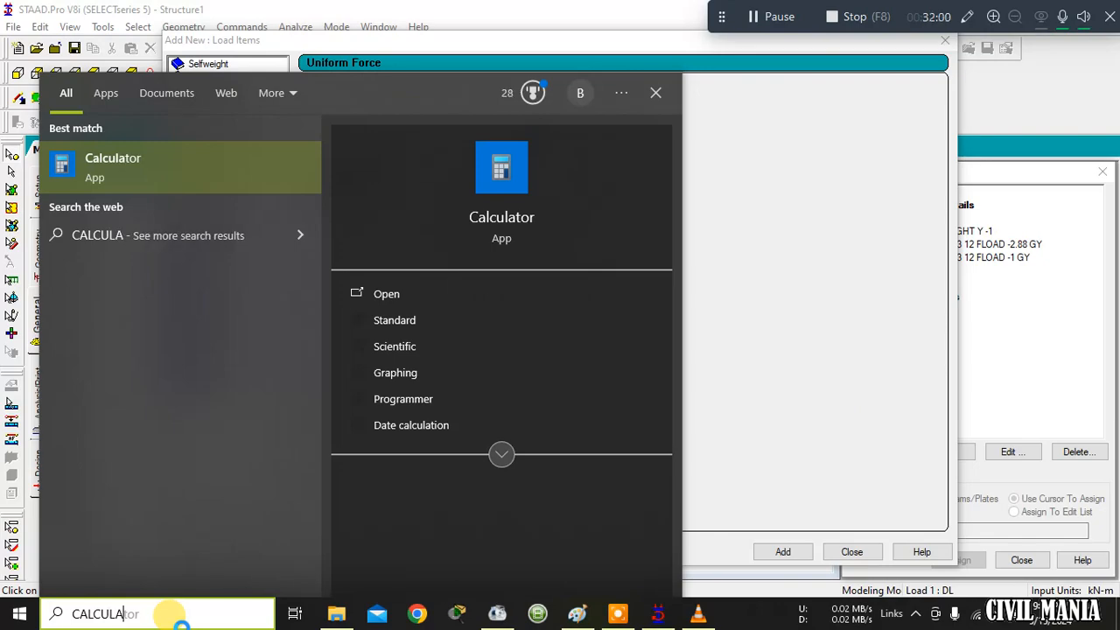
{"action": "type", "text": "TOR"}
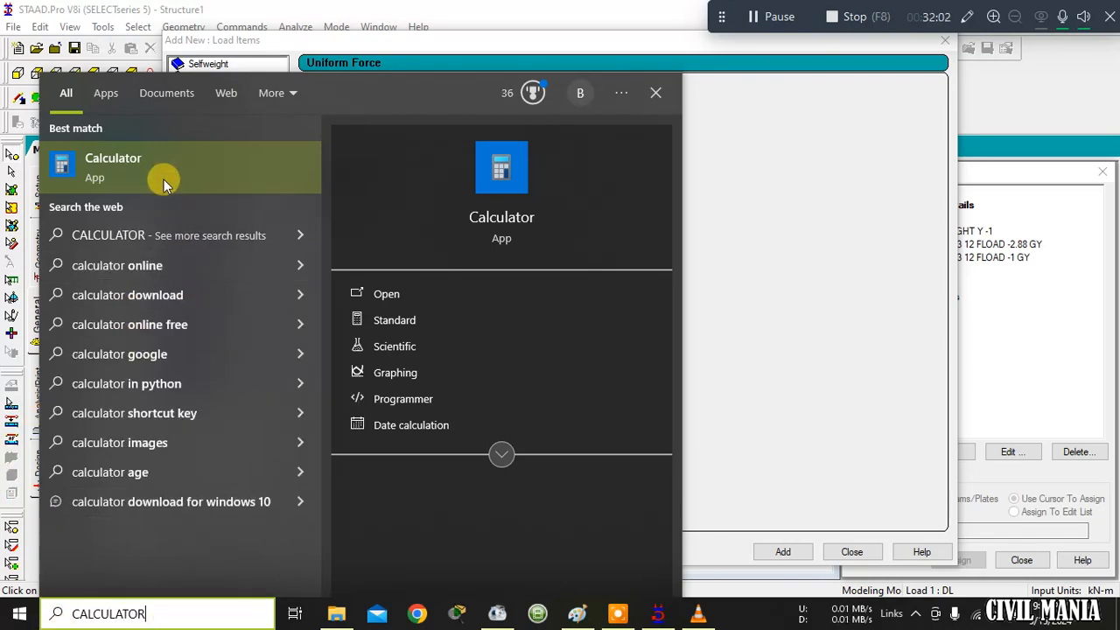
{"action": "left_click", "coordinate": [160, 171]}
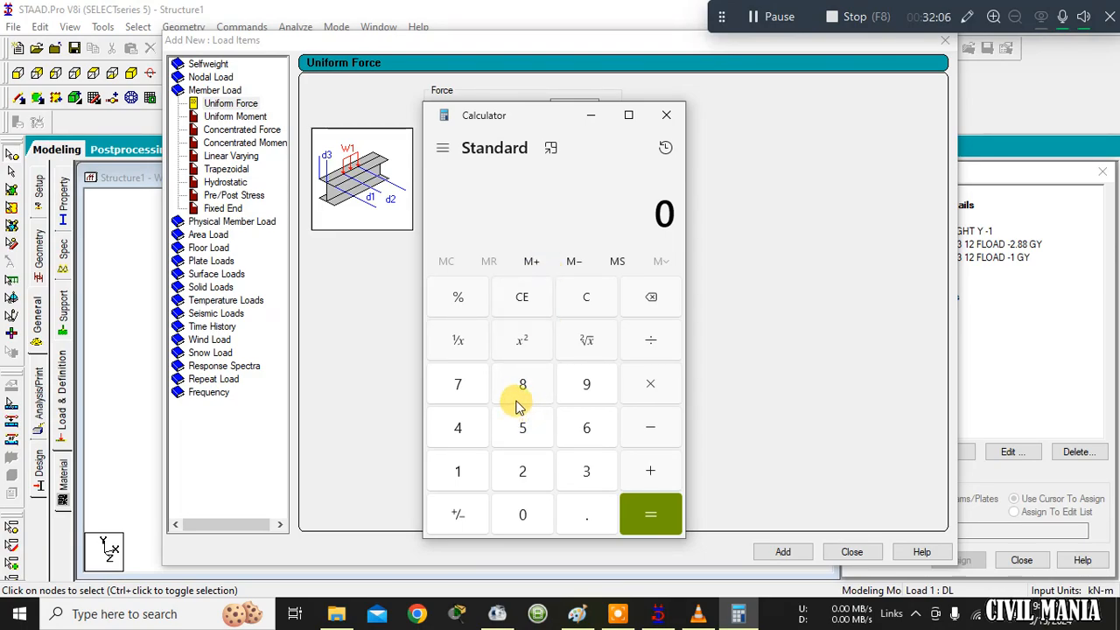
{"action": "left_click", "coordinate": [526, 475]}
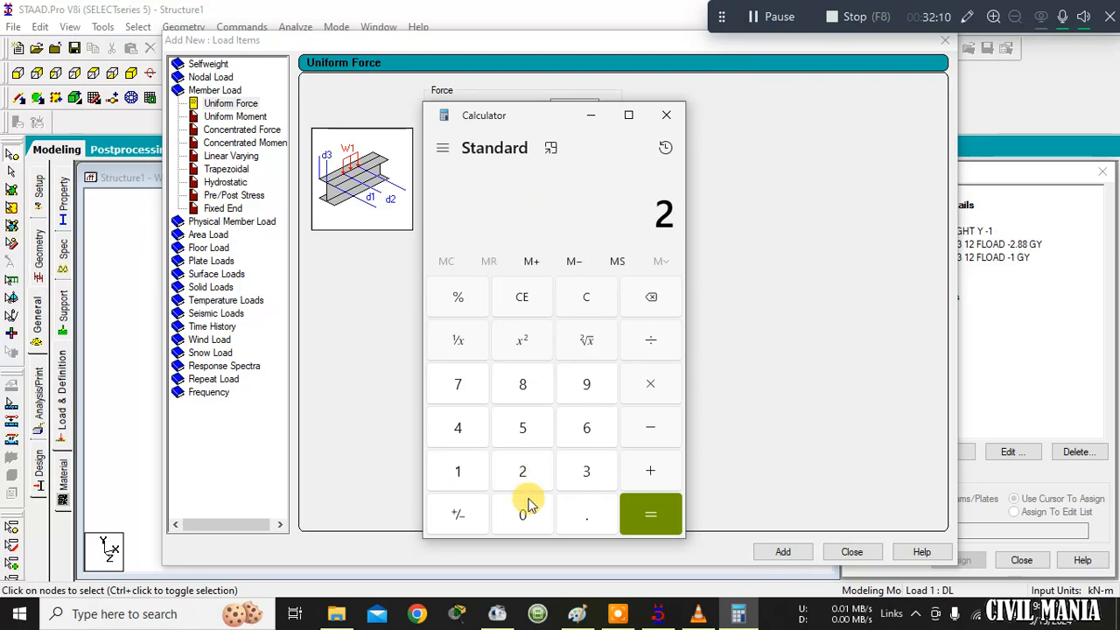
{"action": "left_click", "coordinate": [528, 516]}
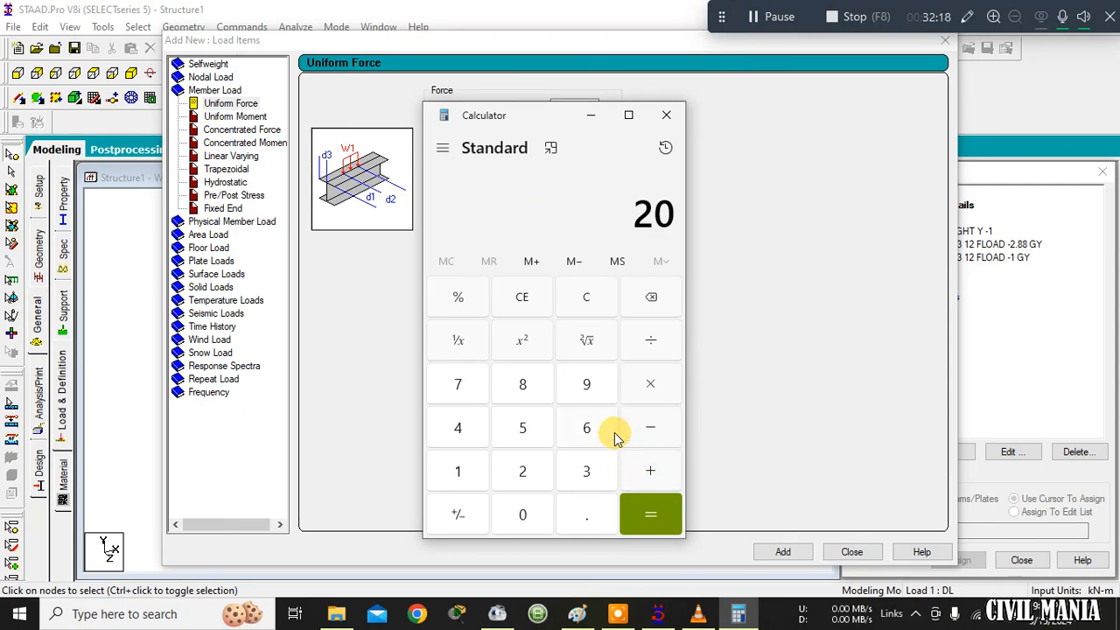
{"action": "left_click", "coordinate": [648, 386]}
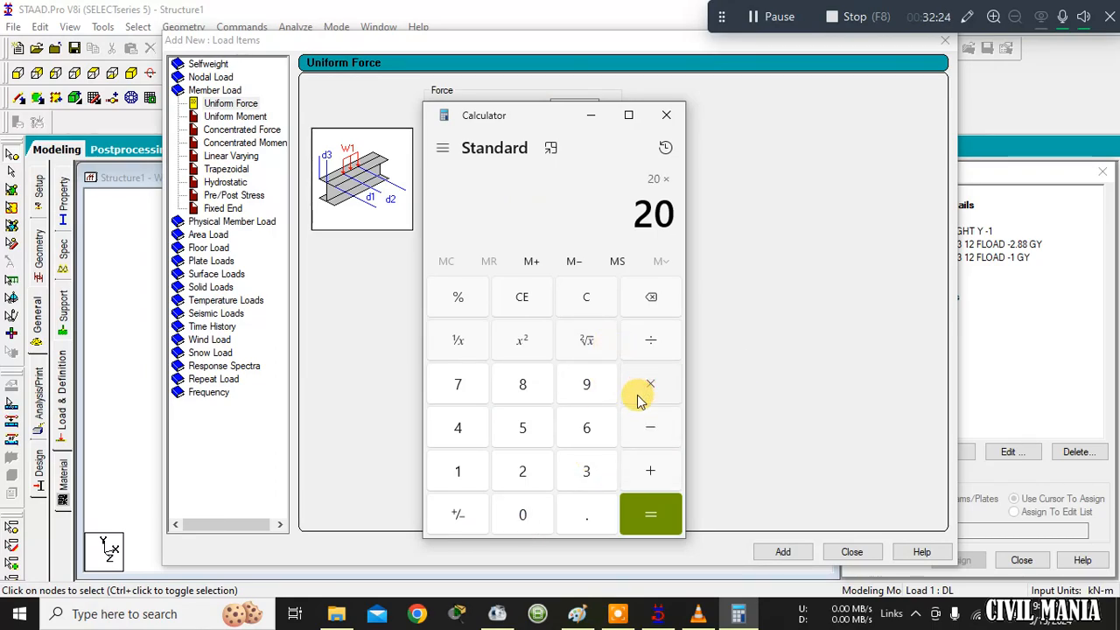
{"action": "left_click", "coordinate": [523, 518]}
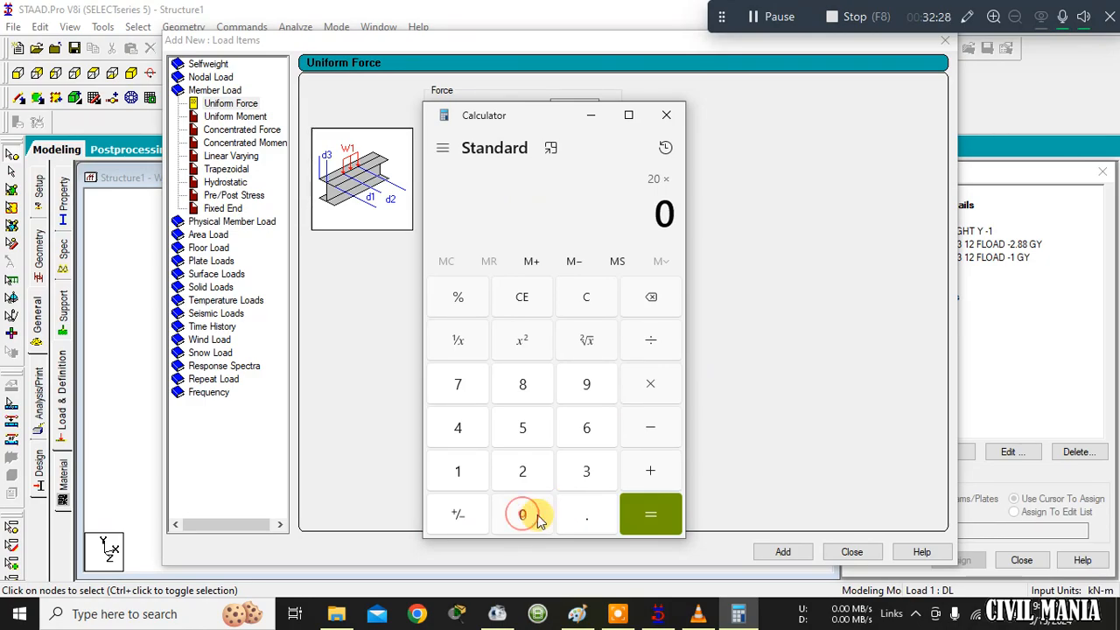
{"action": "left_click", "coordinate": [582, 515]}
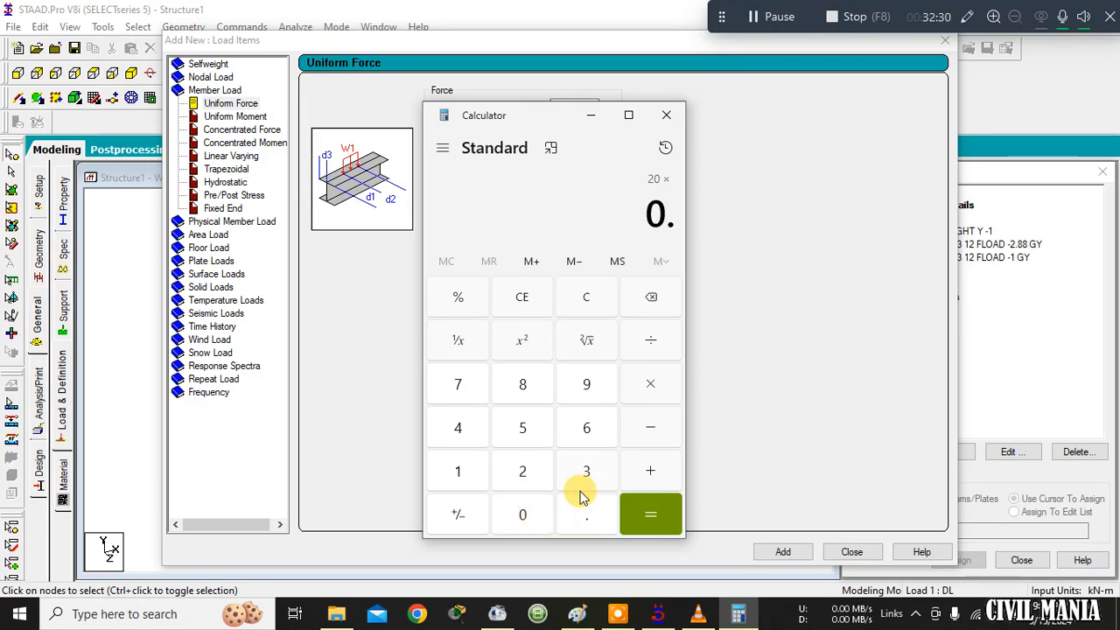
{"action": "left_click", "coordinate": [652, 306]}
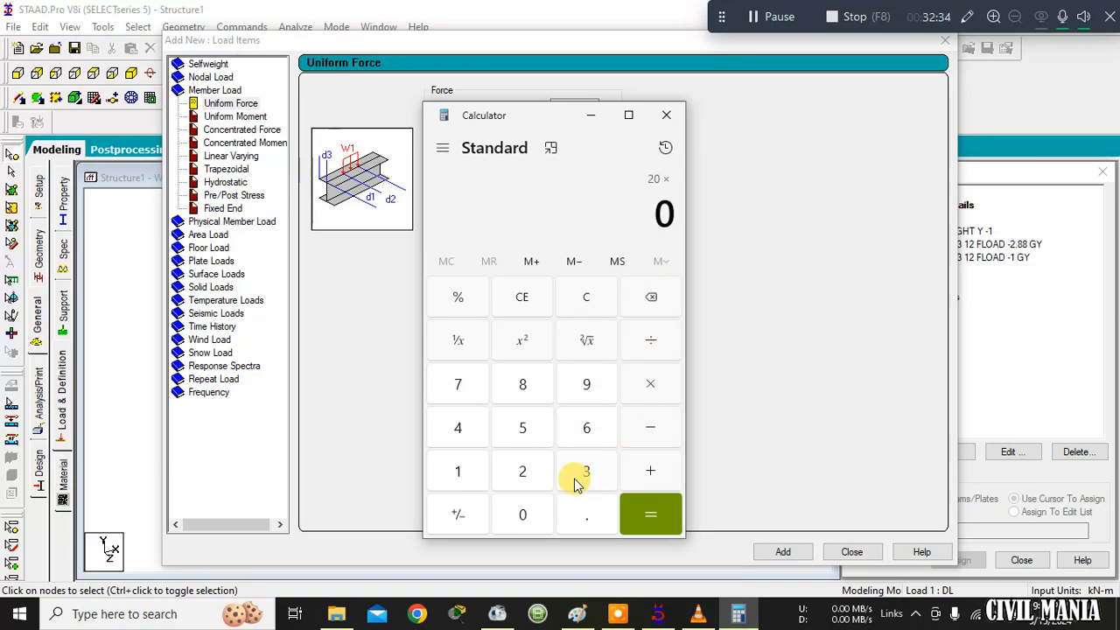
{"action": "left_click", "coordinate": [523, 470]}
{"action": "left_click", "coordinate": [522, 514]}
{"action": "left_click", "coordinate": [522, 297]}
{"action": "left_click", "coordinate": [588, 295]}
Calculate the wall load as 20 × 3 × 0.23 and minimize the calculator.
{"action": "left_click", "coordinate": [524, 470]}
{"action": "left_click", "coordinate": [523, 499]}
{"action": "left_click", "coordinate": [651, 368]}
{"action": "left_click", "coordinate": [593, 477]}
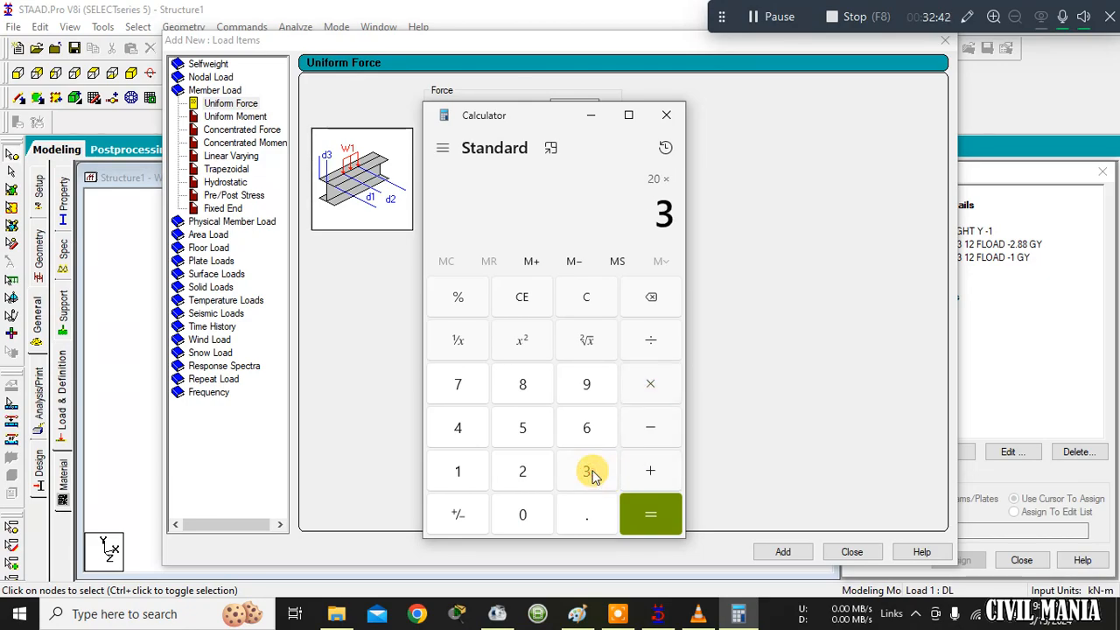
{"action": "left_click", "coordinate": [658, 382]}
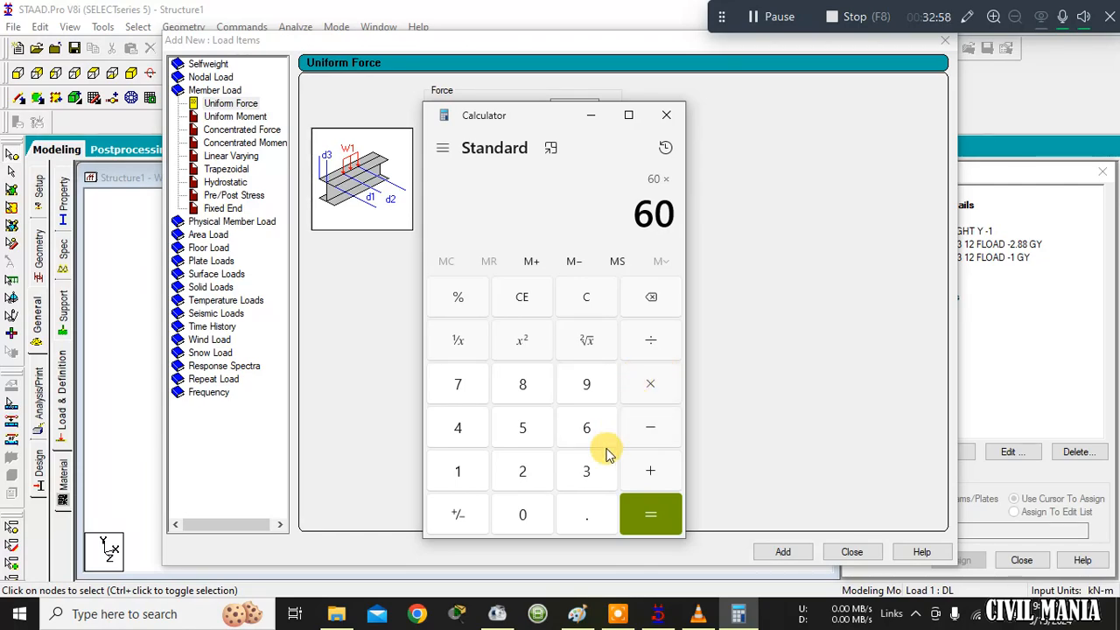
{"action": "left_click", "coordinate": [523, 516]}
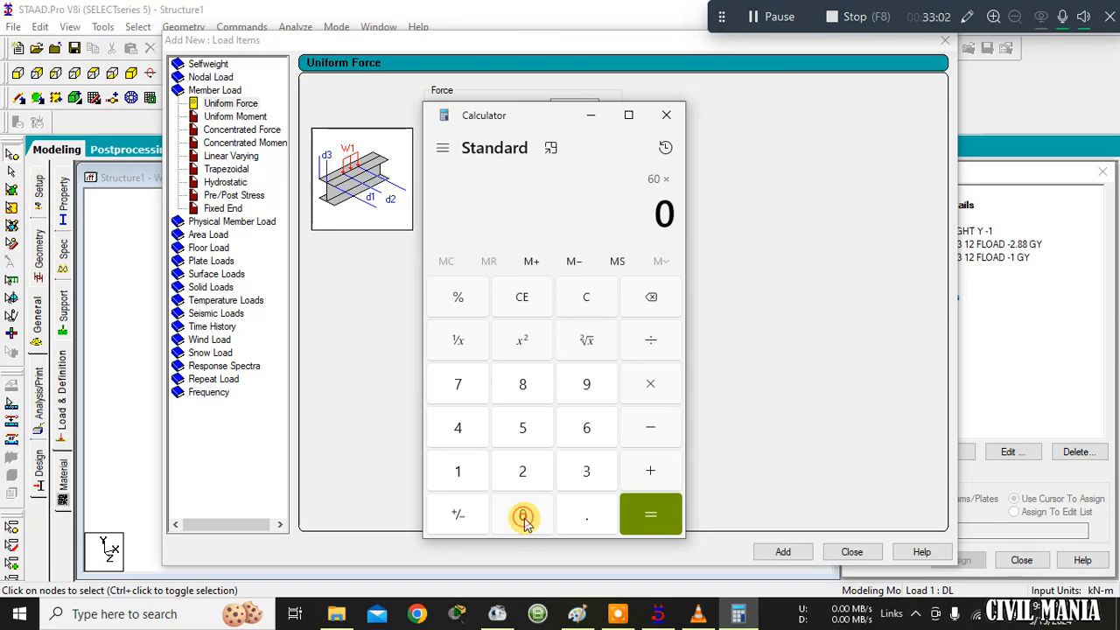
{"action": "left_click", "coordinate": [586, 516]}
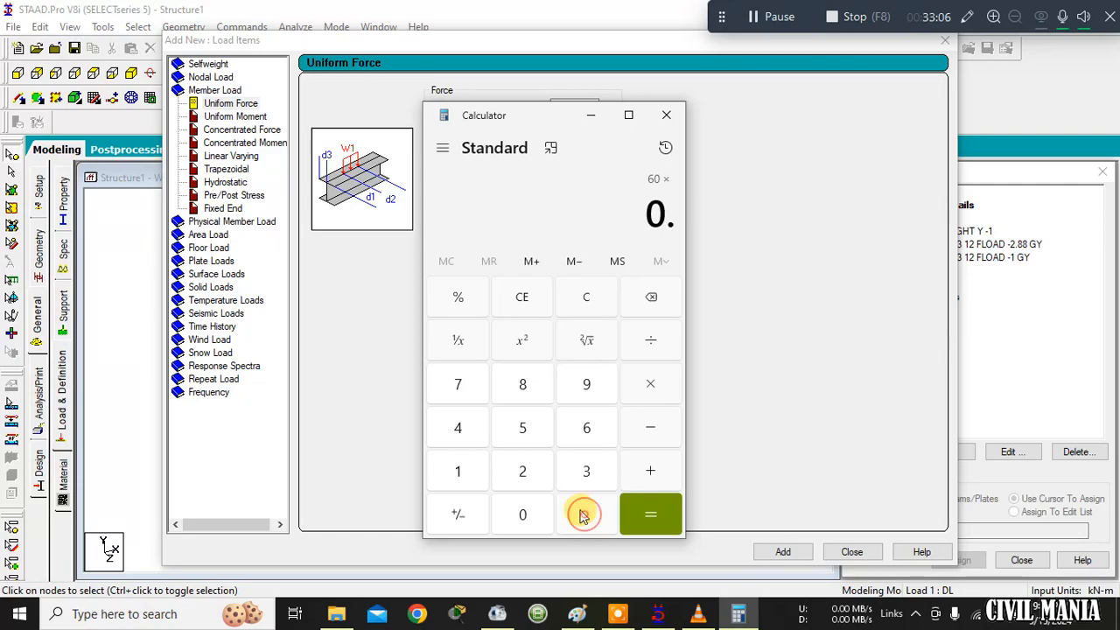
{"action": "left_click", "coordinate": [531, 475]}
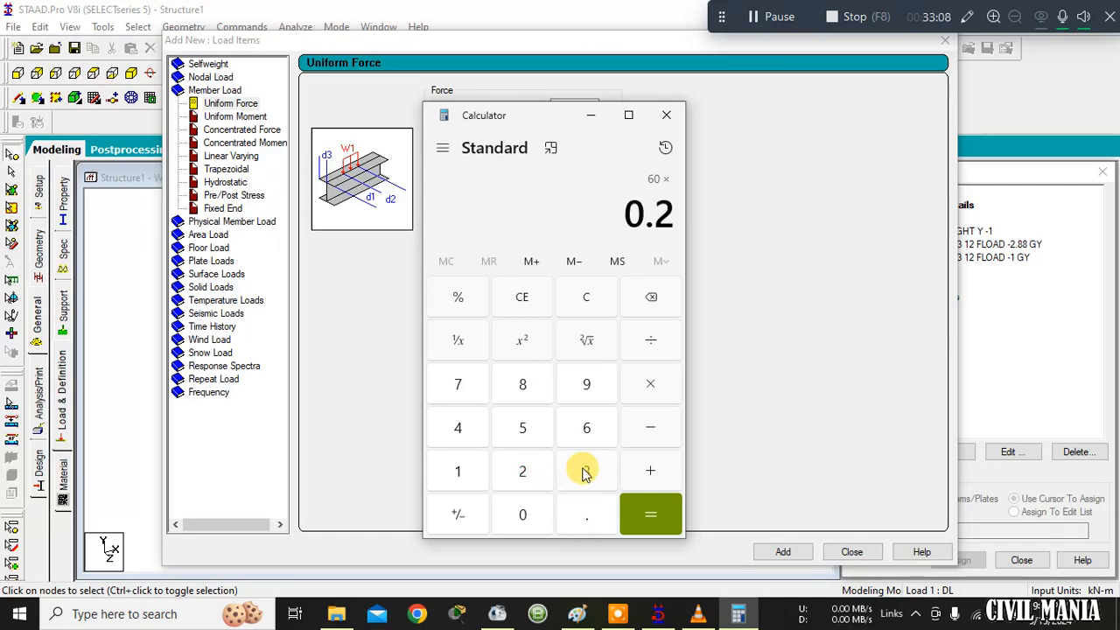
{"action": "left_click", "coordinate": [586, 473]}
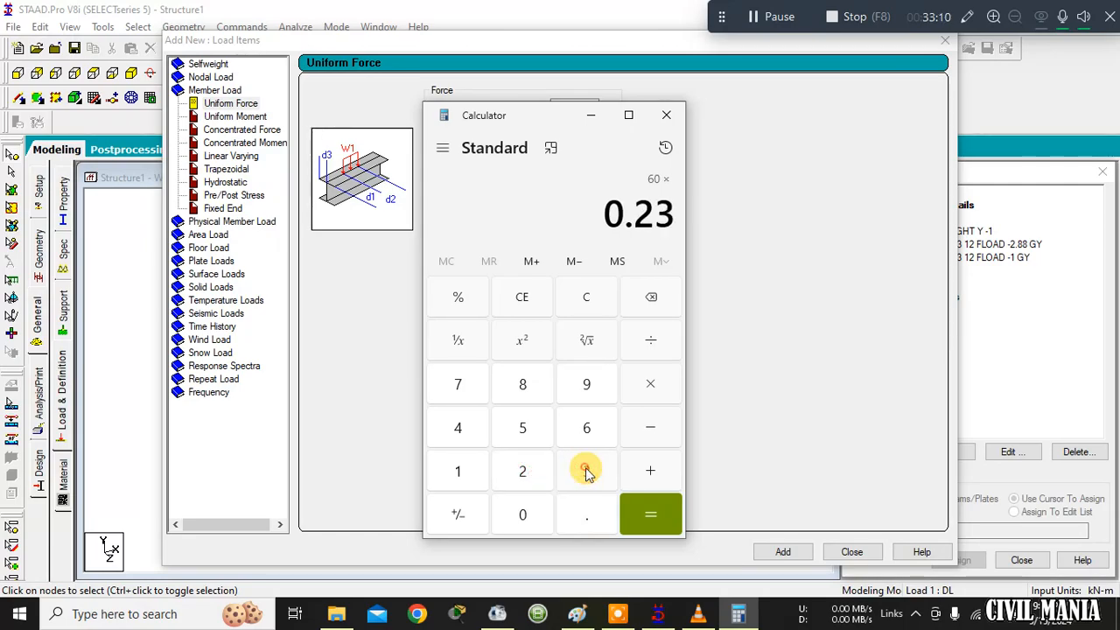
{"action": "left_click", "coordinate": [647, 511]}
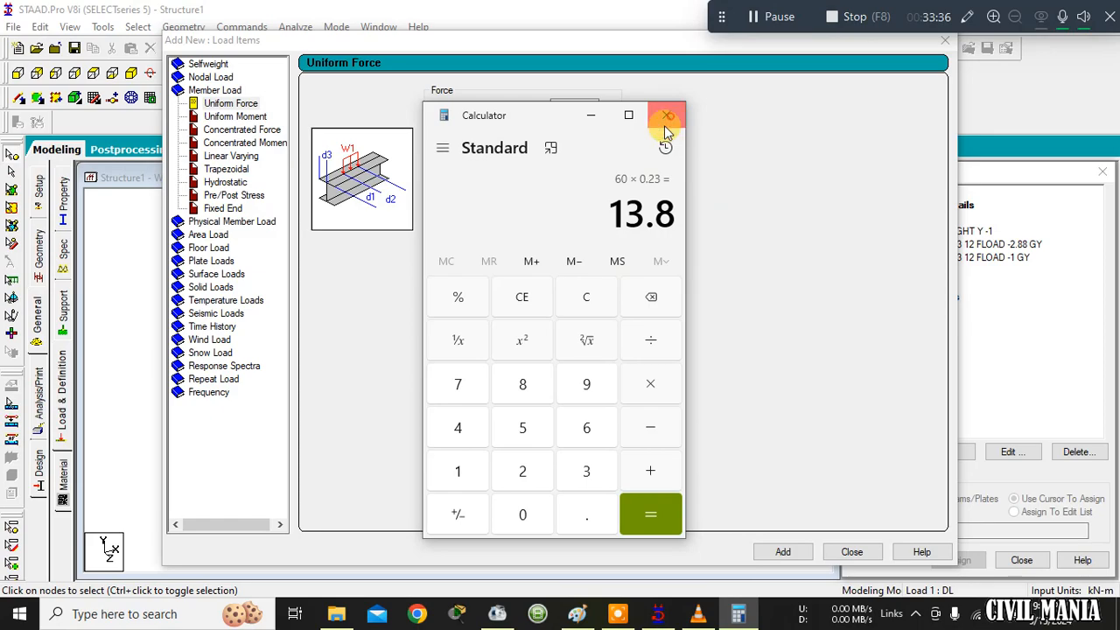
{"action": "left_click", "coordinate": [593, 117]}
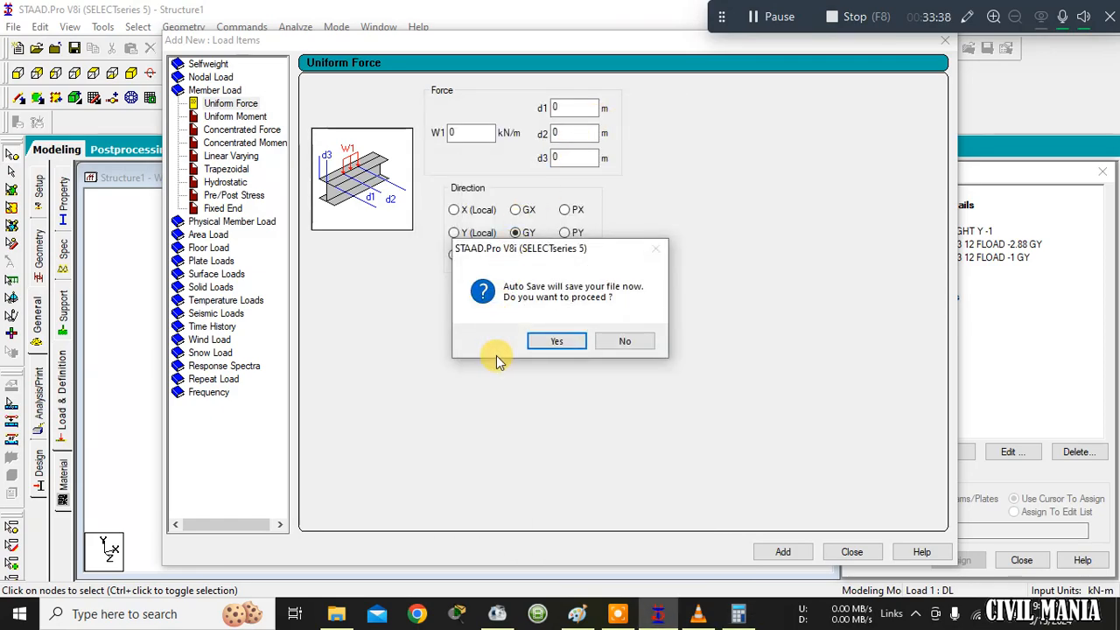
Decline the auto save and add a uniform member force W1 of -13.8 kN/m in the GY direction.
{"action": "left_click", "coordinate": [604, 340]}
{"action": "left_click", "coordinate": [476, 132]}
{"action": "key", "text": "BackSpace"}
{"action": "type", "text": "-1"}
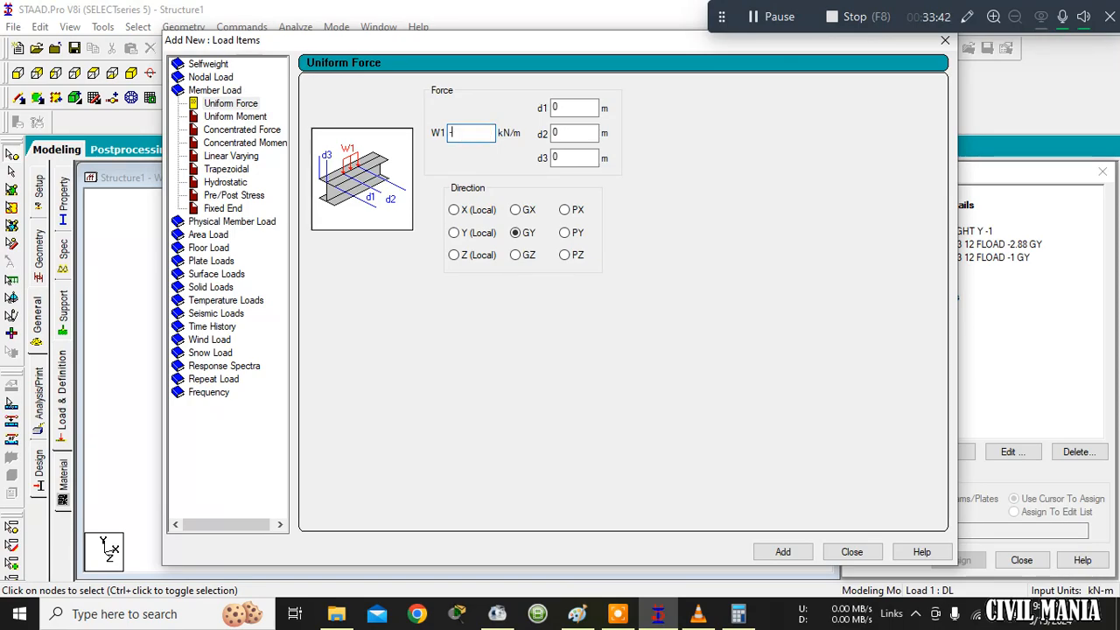
{"action": "type", "text": "3.8"}
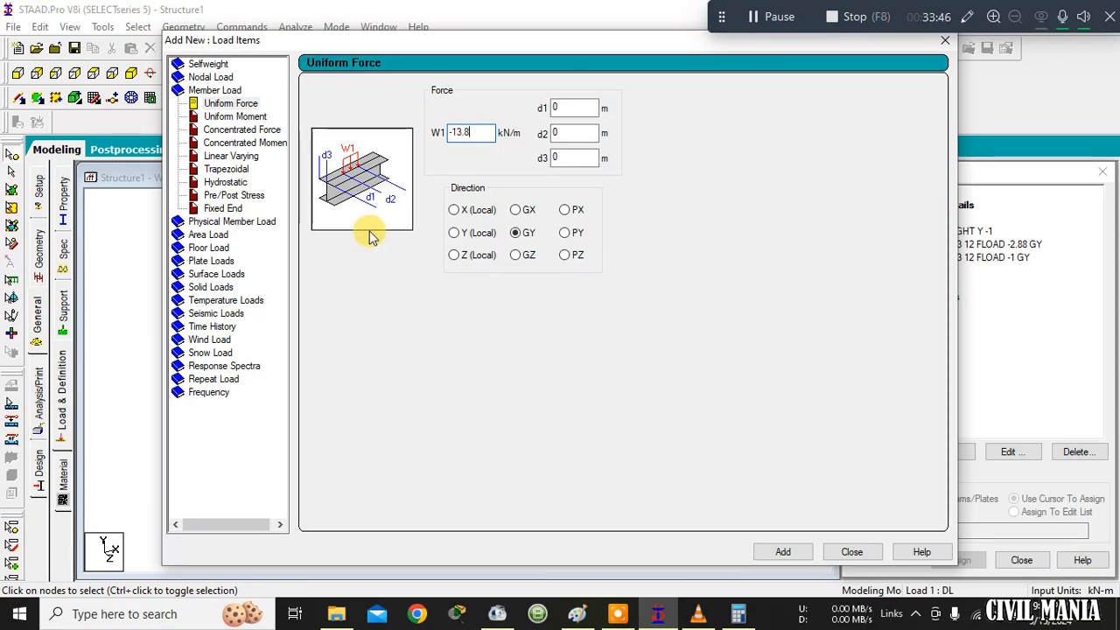
{"action": "left_click", "coordinate": [783, 553]}
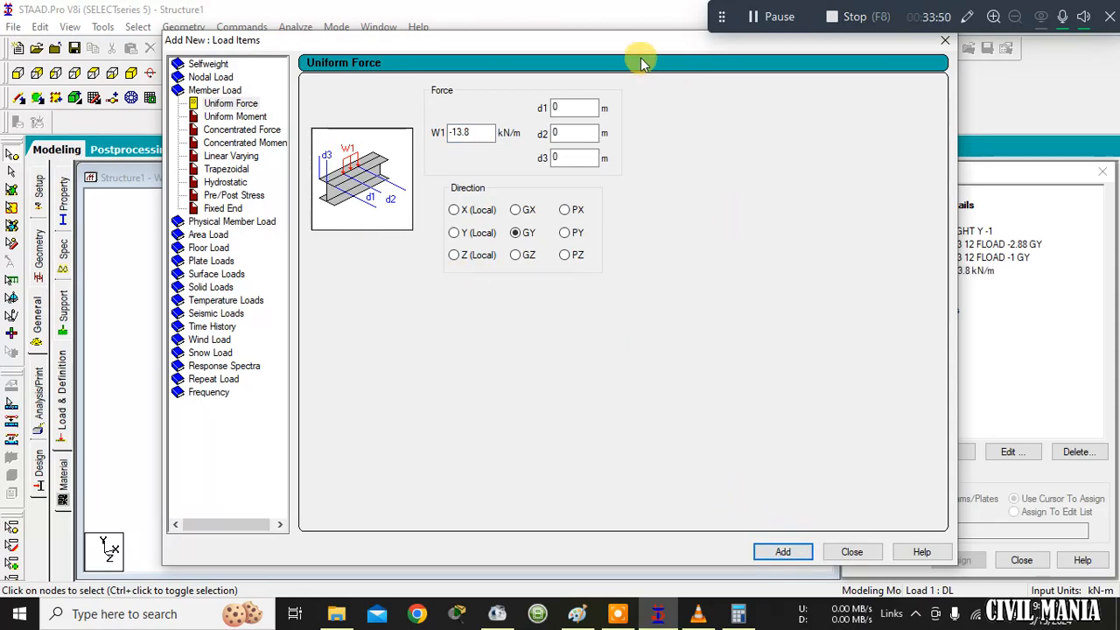
Clear the previous W1 value of the uniform force and bring up the Calculator with an empty display.
{"action": "left_click_drag", "start_coordinate": [639, 40], "coordinate": [522, 50]}
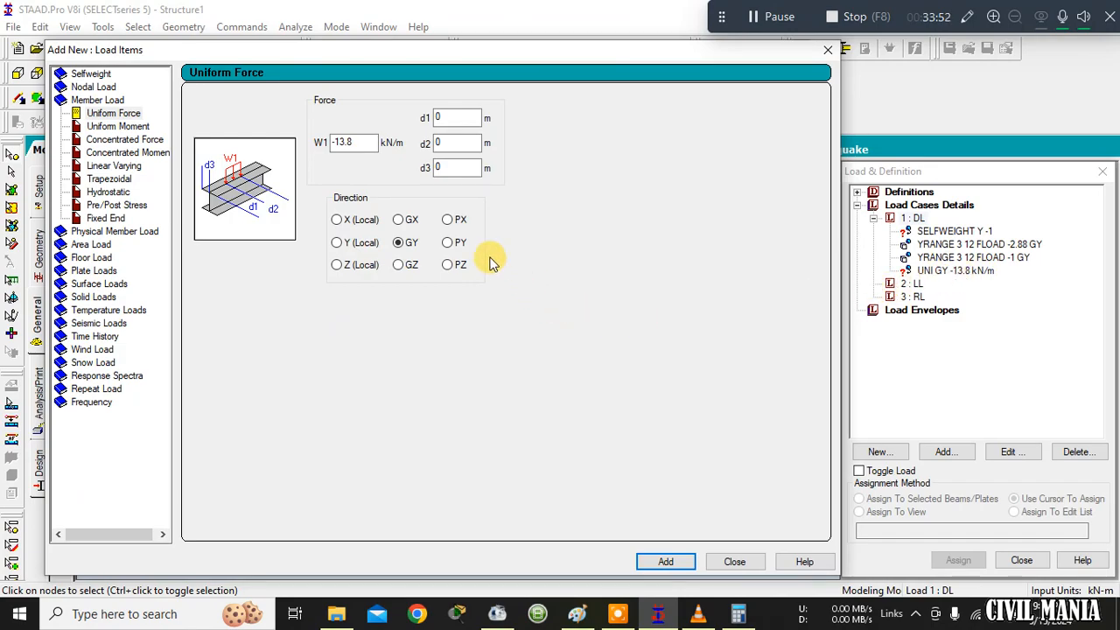
{"action": "left_click", "coordinate": [368, 143]}
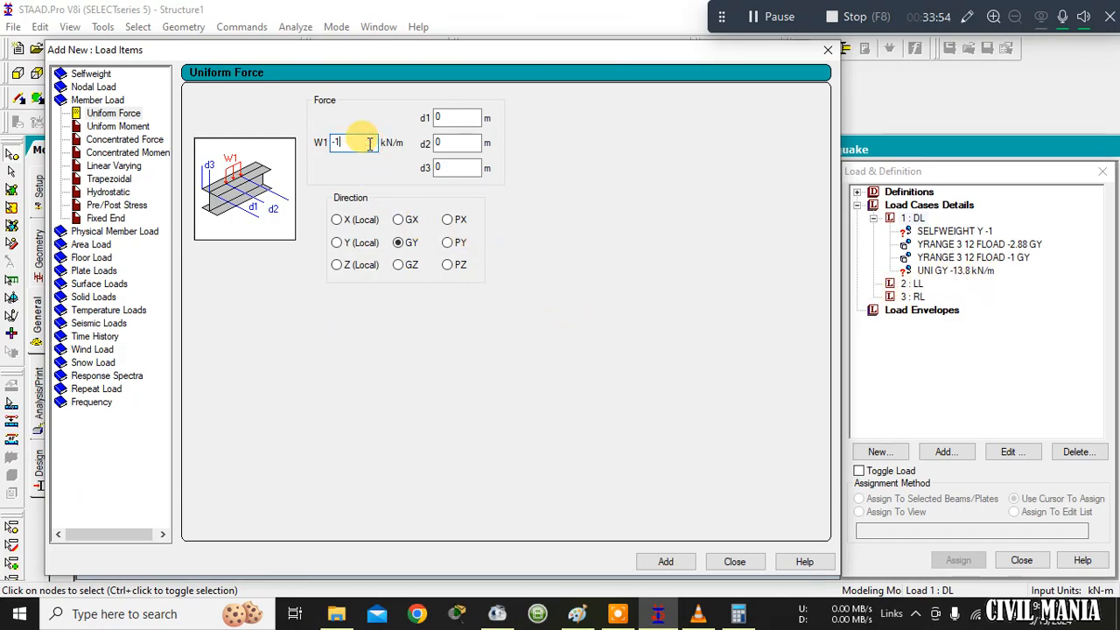
{"action": "left_click", "coordinate": [739, 613]}
{"action": "left_click", "coordinate": [523, 293]}
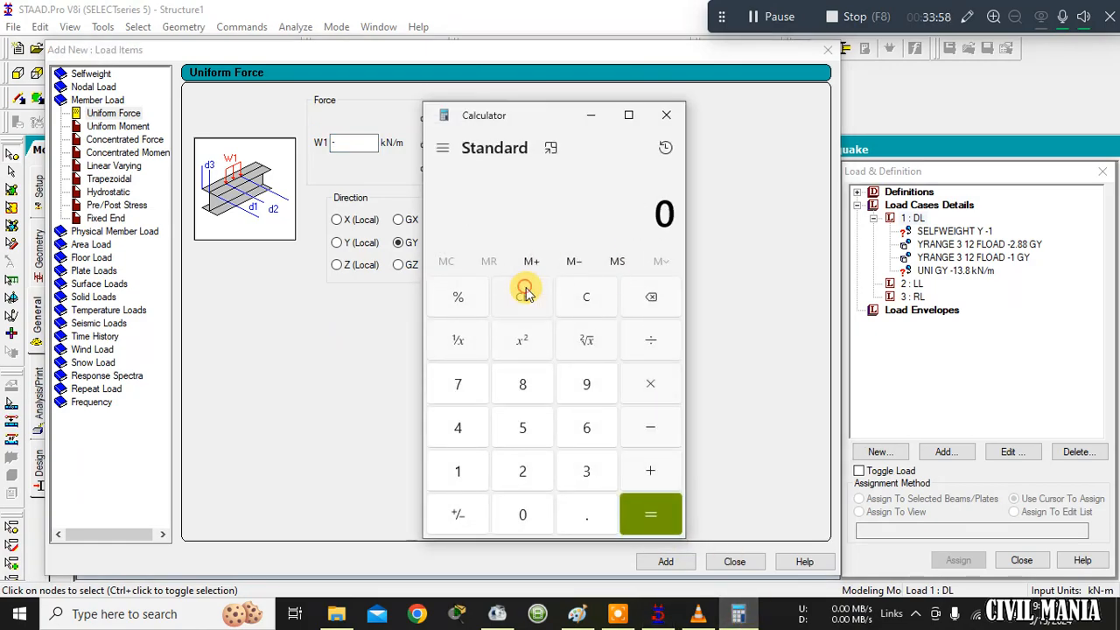
Calculate the second wall load as 20 × 3 × 0.15 and close the calculator.
{"action": "left_click", "coordinate": [525, 472]}
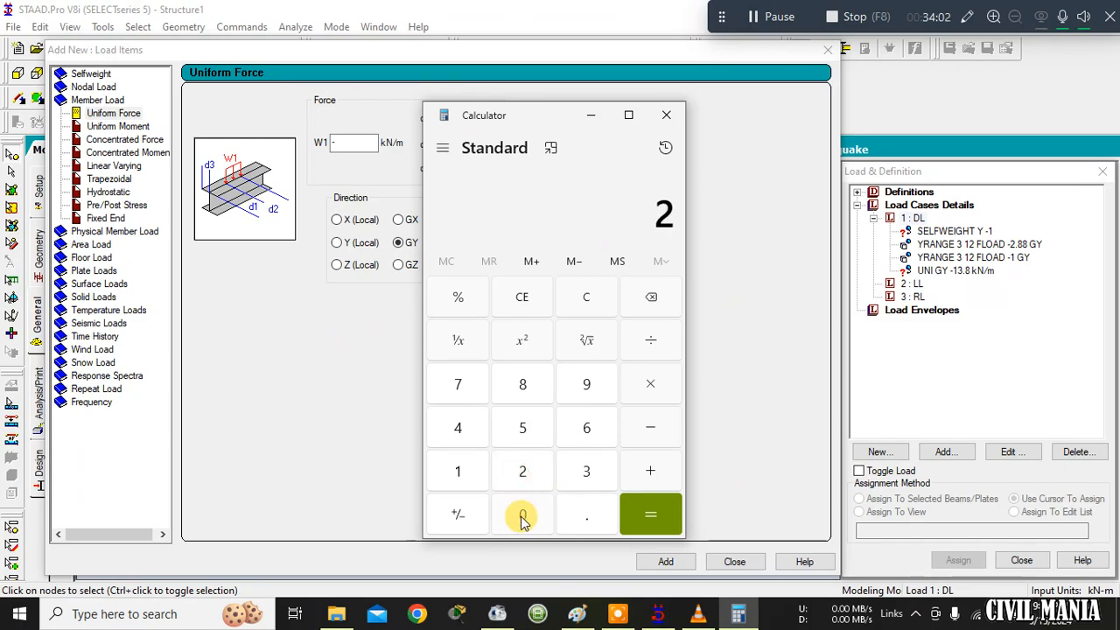
{"action": "left_click", "coordinate": [522, 514]}
{"action": "left_click", "coordinate": [650, 386]}
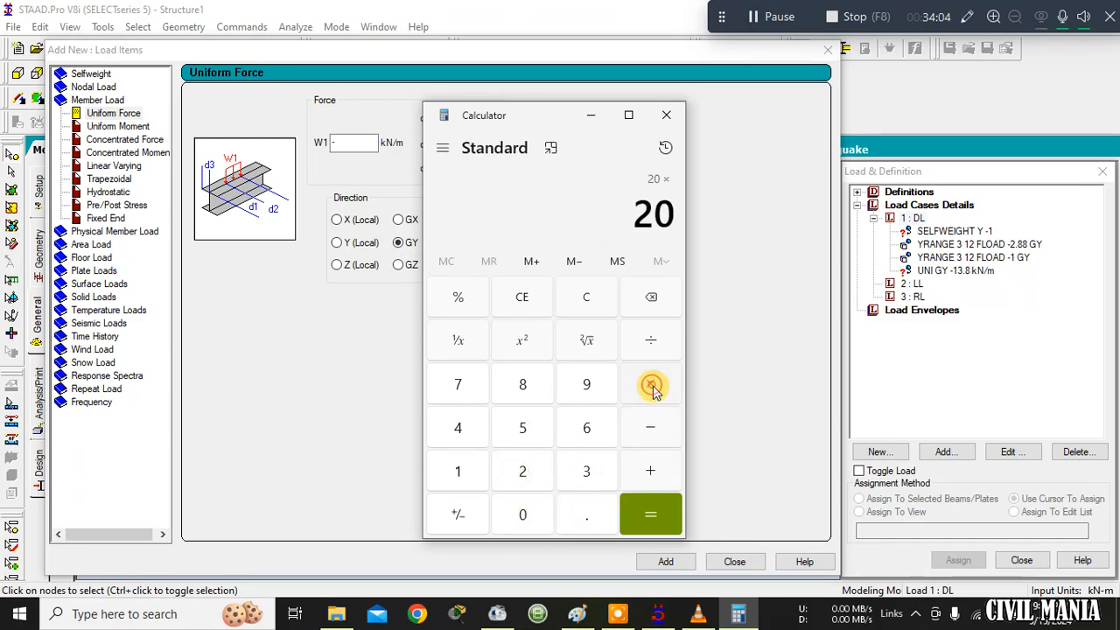
{"action": "left_click", "coordinate": [587, 474]}
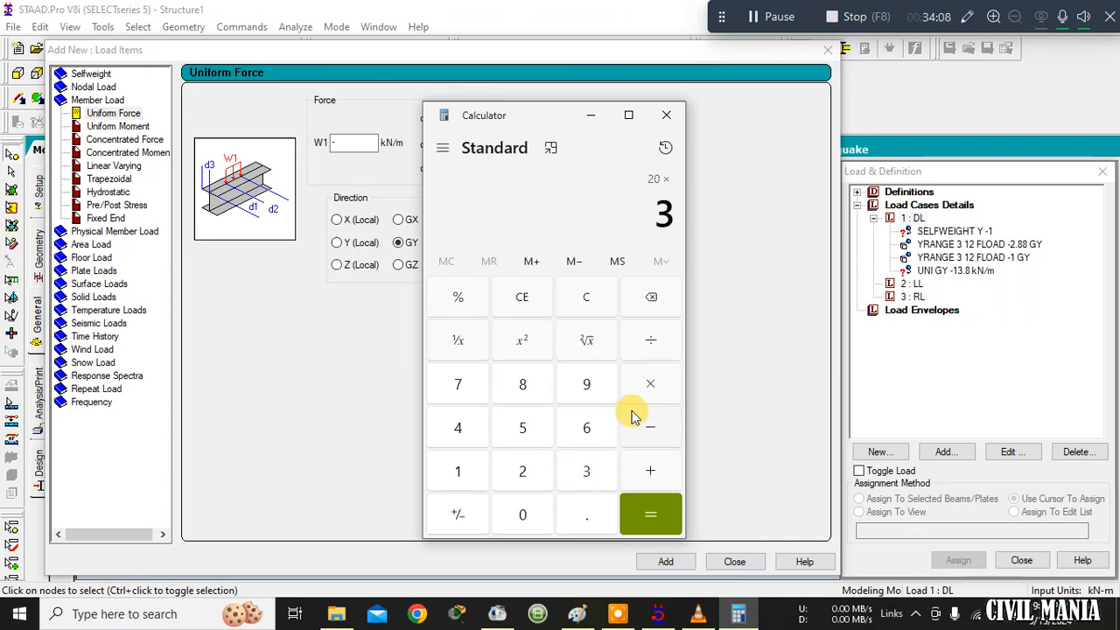
{"action": "left_click", "coordinate": [651, 382]}
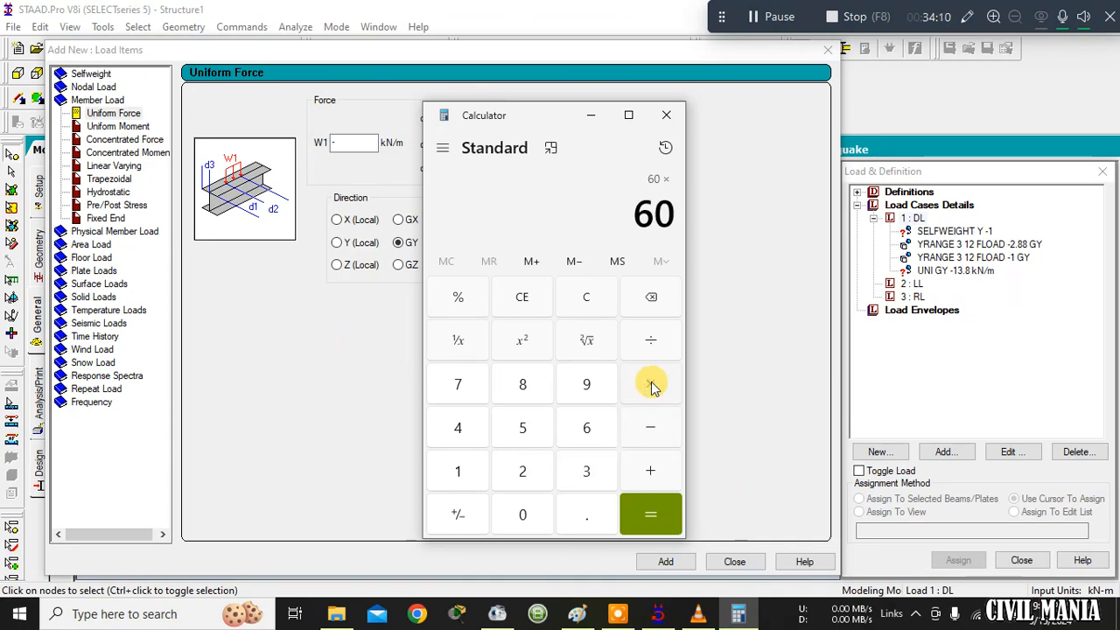
{"action": "left_click", "coordinate": [523, 516]}
{"action": "left_click", "coordinate": [583, 513]}
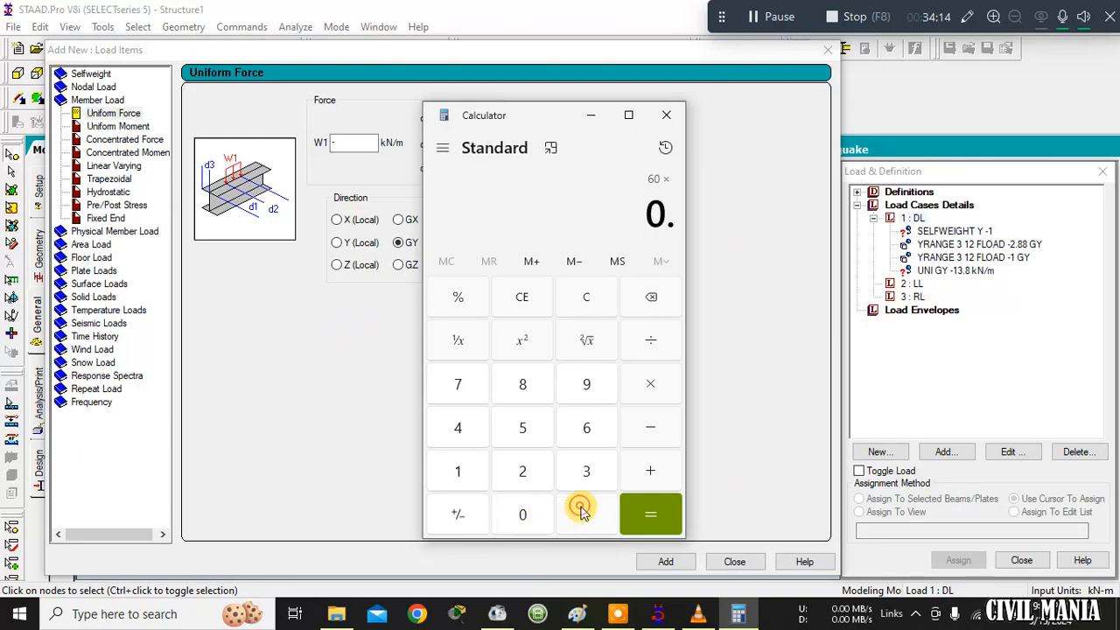
{"action": "left_click", "coordinate": [457, 477]}
{"action": "left_click", "coordinate": [517, 429]}
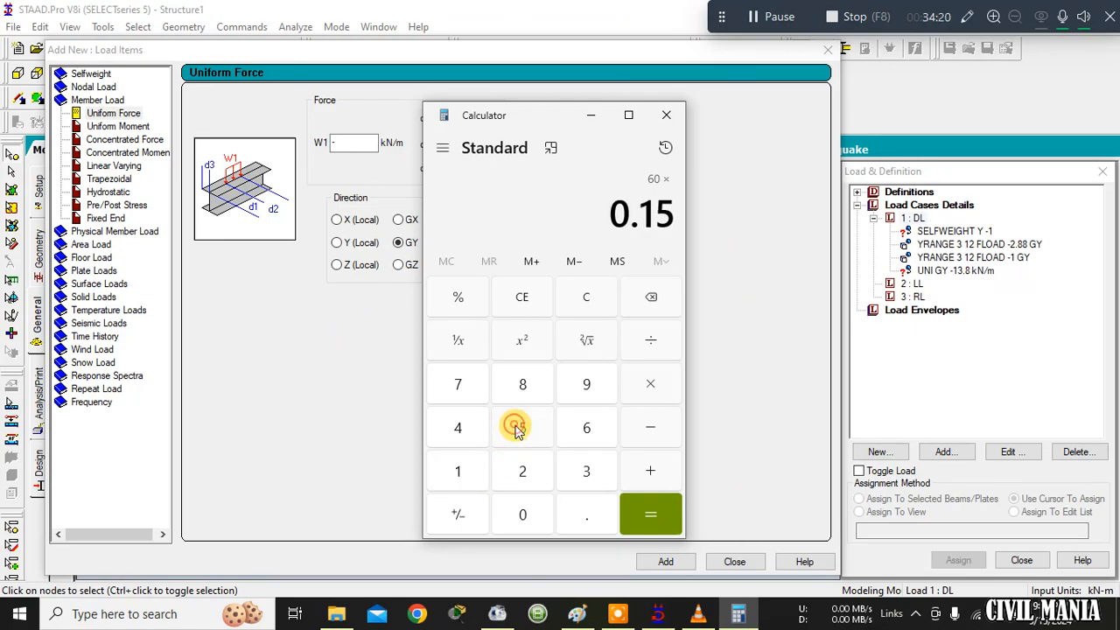
{"action": "left_click", "coordinate": [656, 515]}
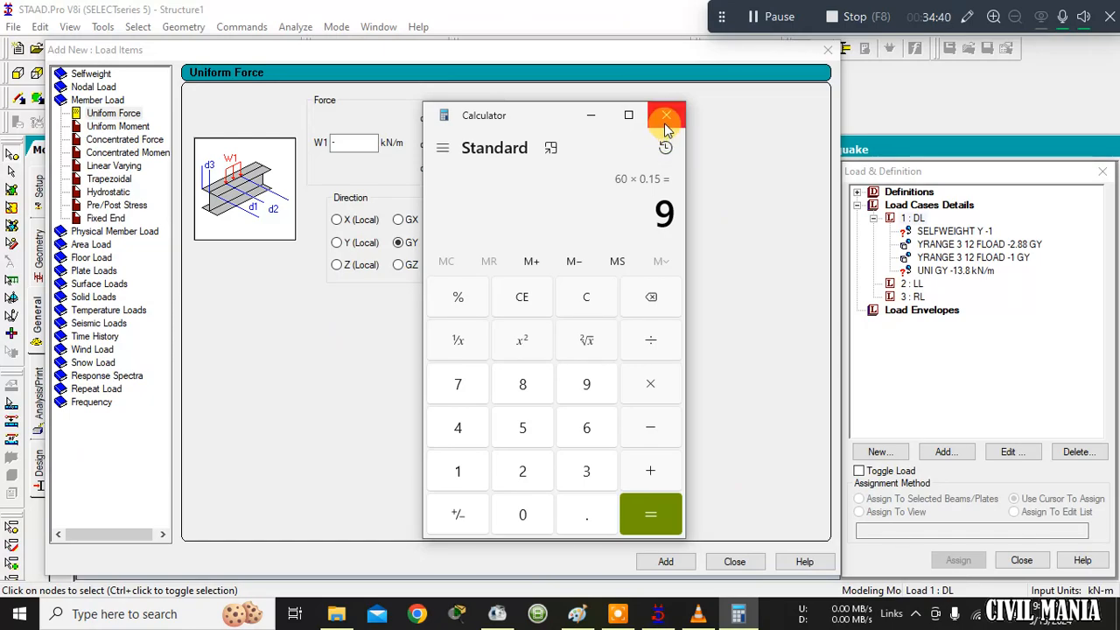
{"action": "left_click", "coordinate": [666, 115]}
Add a uniform member force W1 of -9 kN/m in the GY direction to load case 1: DL and close the load items dialog.
{"action": "left_click", "coordinate": [351, 143]}
{"action": "type", "text": "-9"}
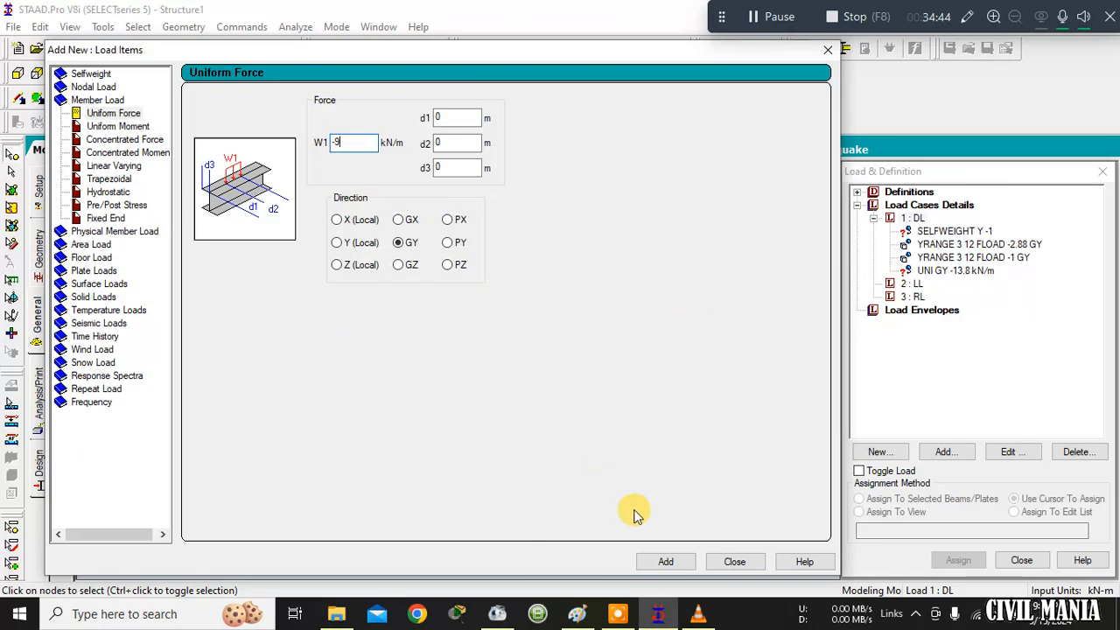
{"action": "left_click", "coordinate": [669, 561]}
{"action": "left_click", "coordinate": [731, 560]}
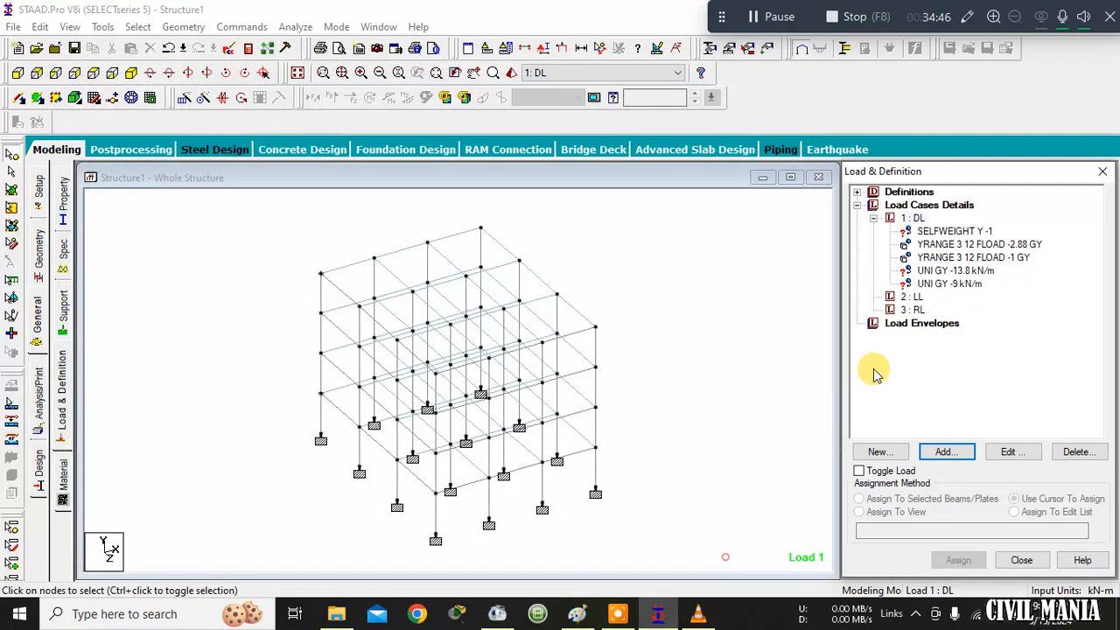
Review the selfweight, floor load and uniform member load items under load case 1: DL one by one.
{"action": "left_click", "coordinate": [952, 271]}
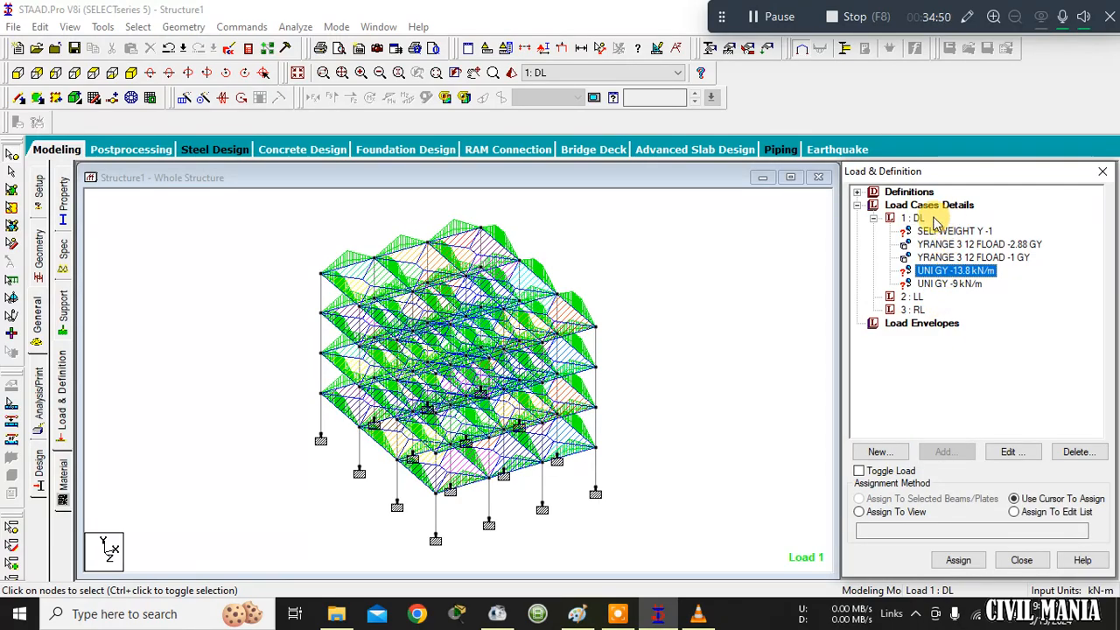
{"action": "left_click", "coordinate": [933, 231]}
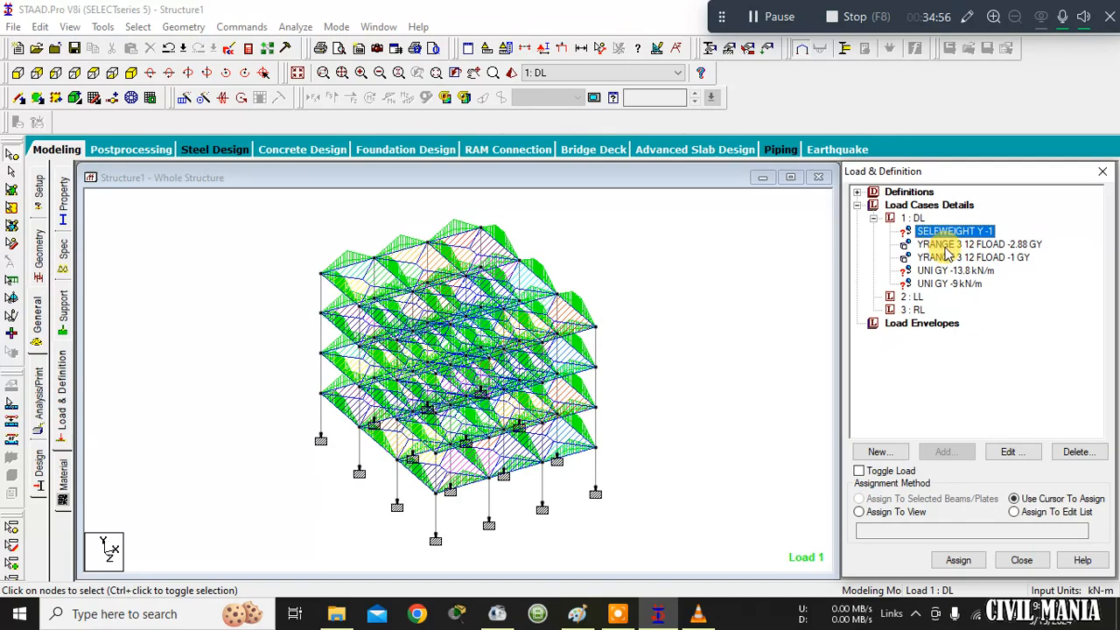
{"action": "left_click", "coordinate": [946, 245]}
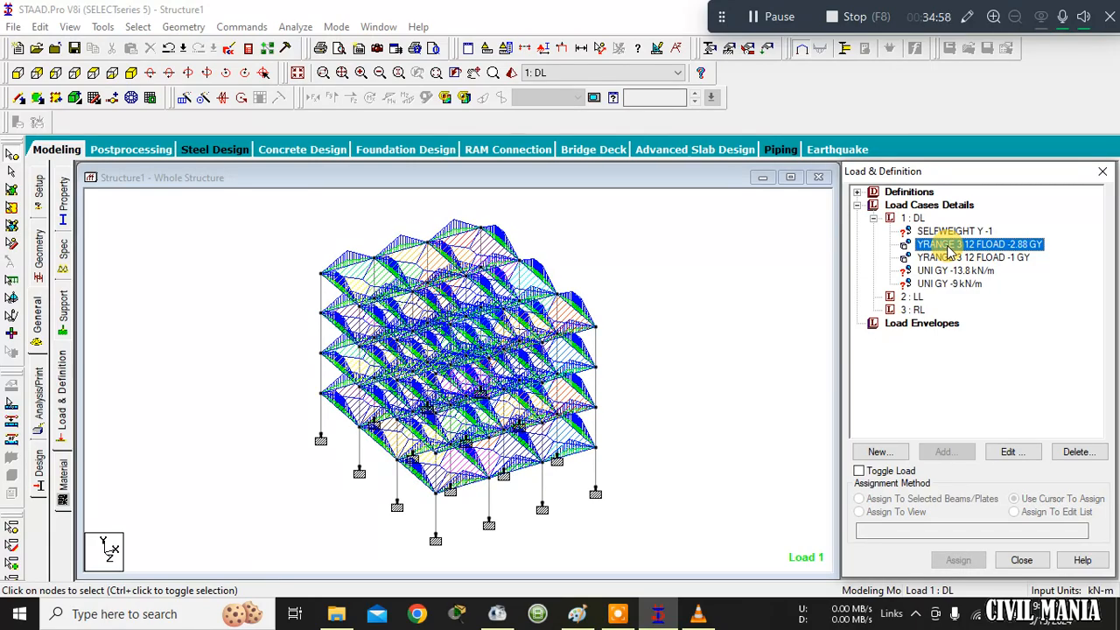
{"action": "left_click", "coordinate": [960, 258]}
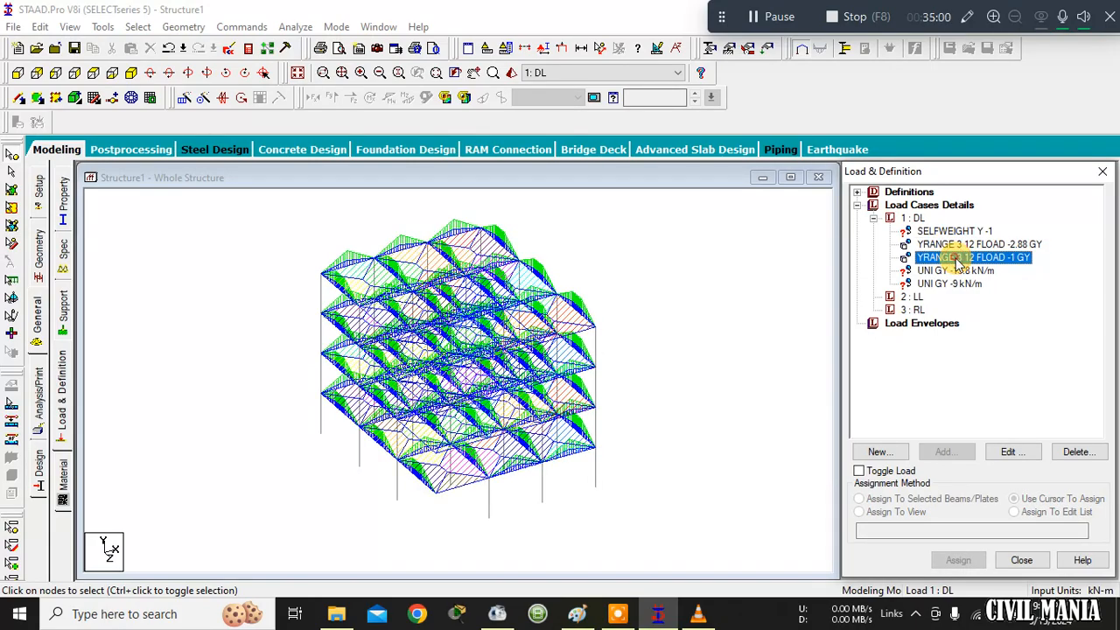
{"action": "left_click", "coordinate": [954, 271]}
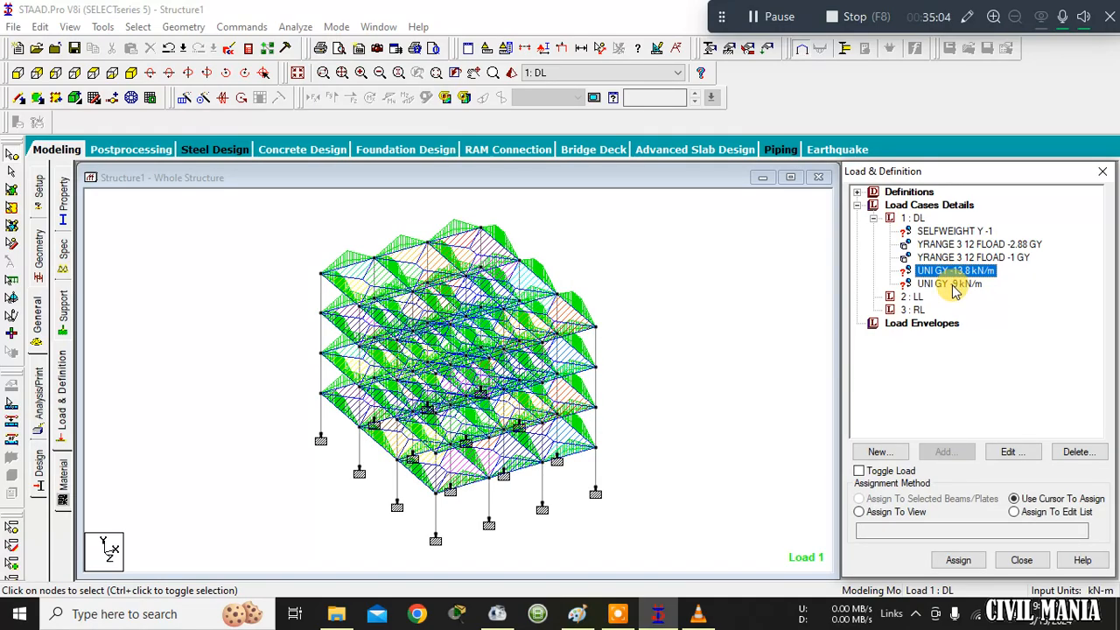
{"action": "left_click", "coordinate": [953, 284]}
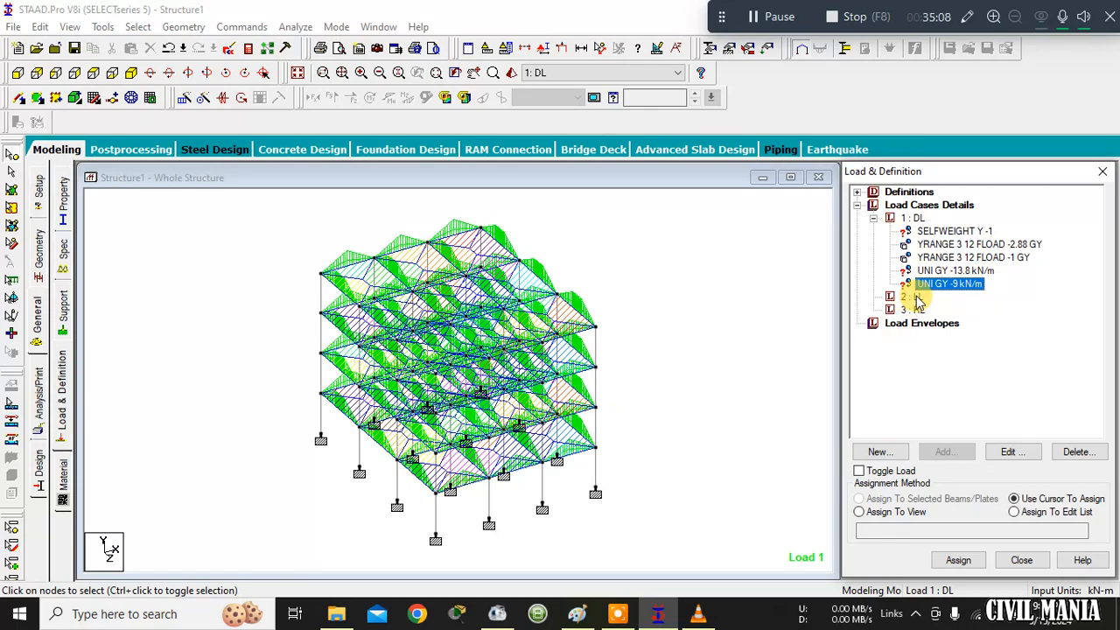
Add a floor load of -2 kN/m2 in Global Y with a Y range of 3 to 12 m to load case 2: LL.
{"action": "left_click", "coordinate": [913, 298]}
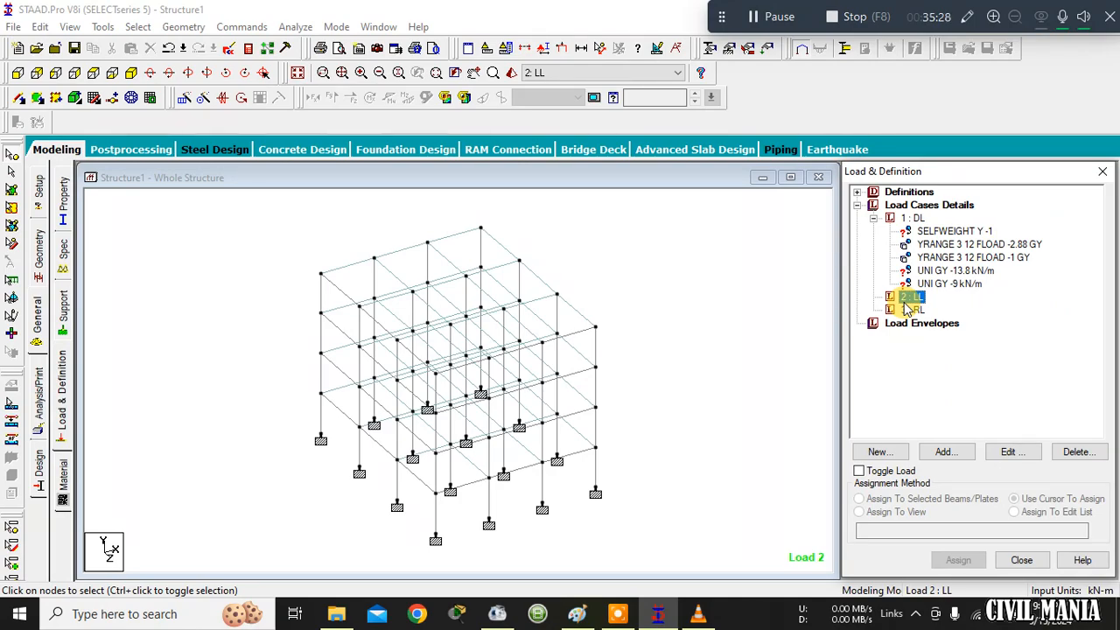
{"action": "left_click", "coordinate": [950, 457]}
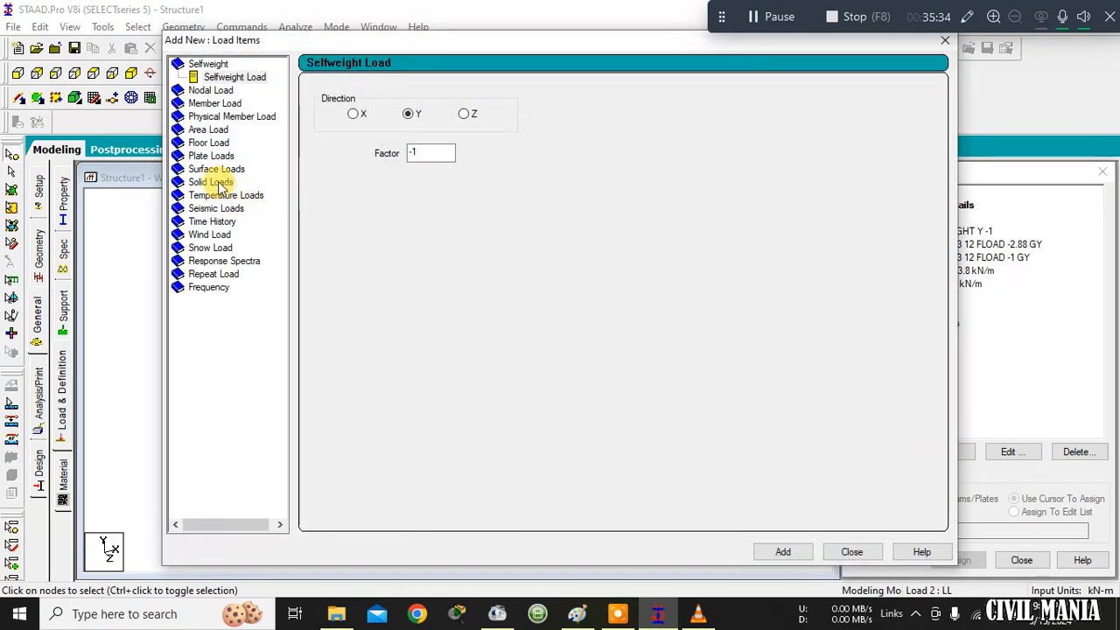
{"action": "left_click", "coordinate": [207, 142]}
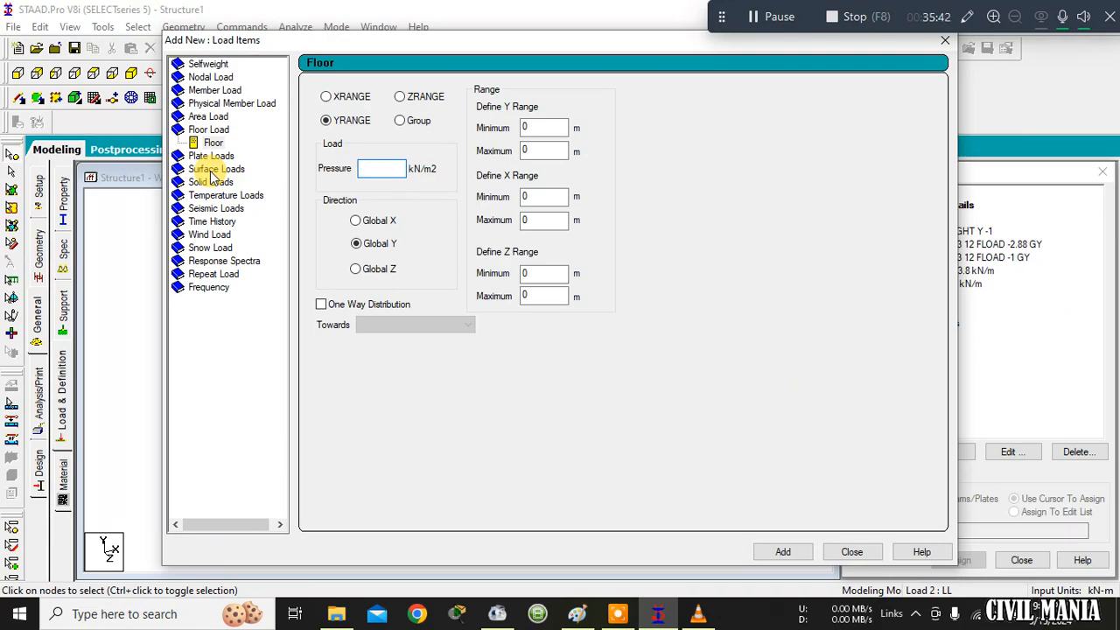
{"action": "type", "text": "-2"}
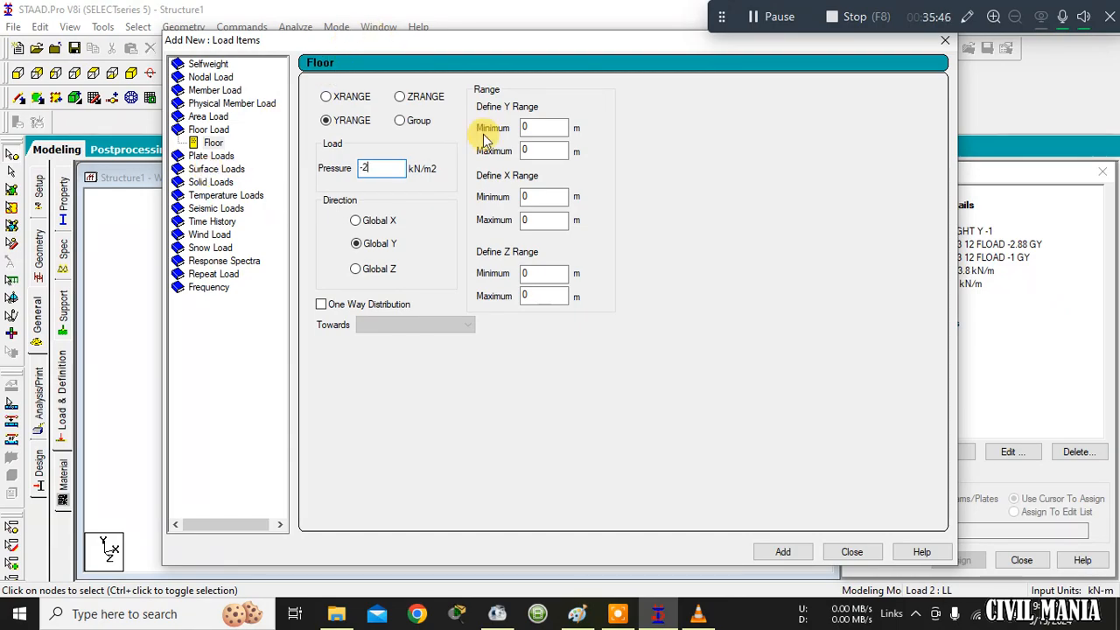
{"action": "double_click", "coordinate": [541, 128]}
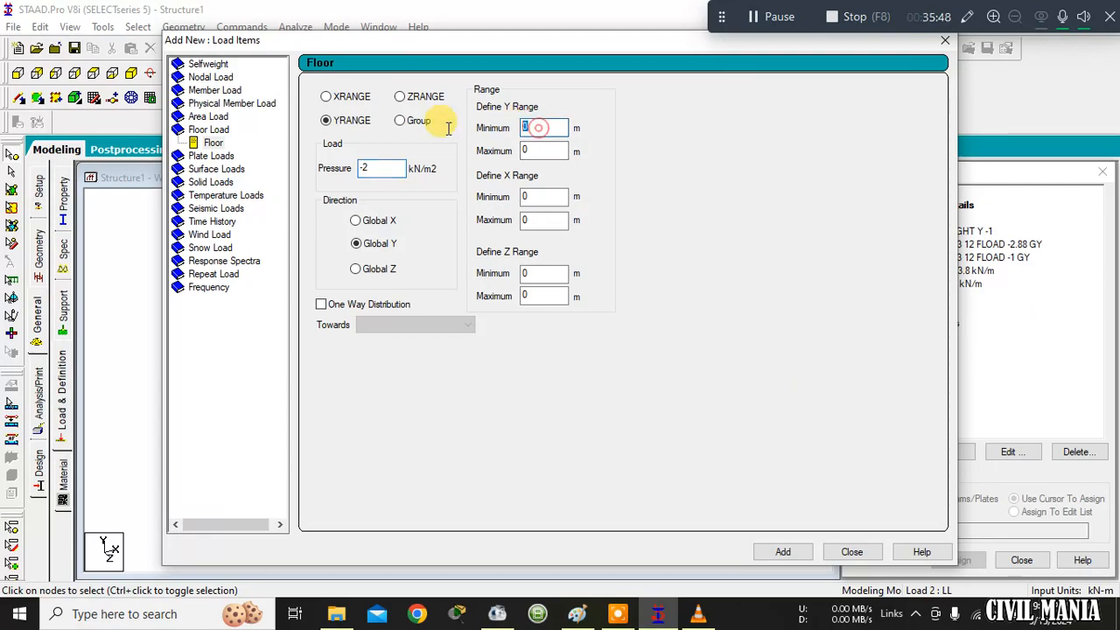
{"action": "type", "text": "3"}
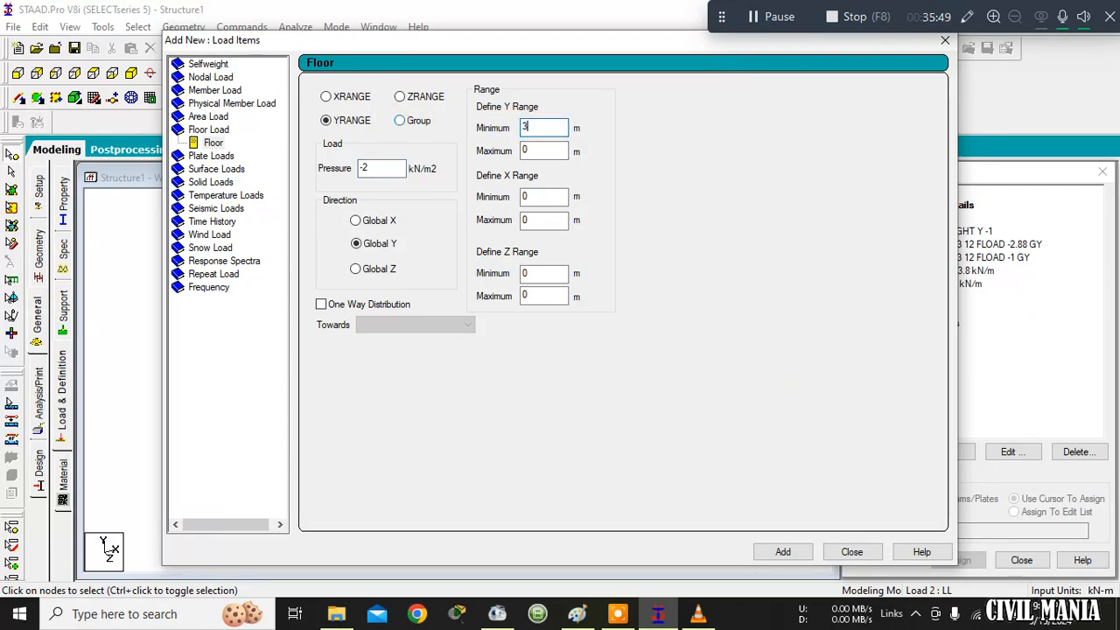
{"action": "double_click", "coordinate": [531, 149]}
{"action": "type", "text": "12"}
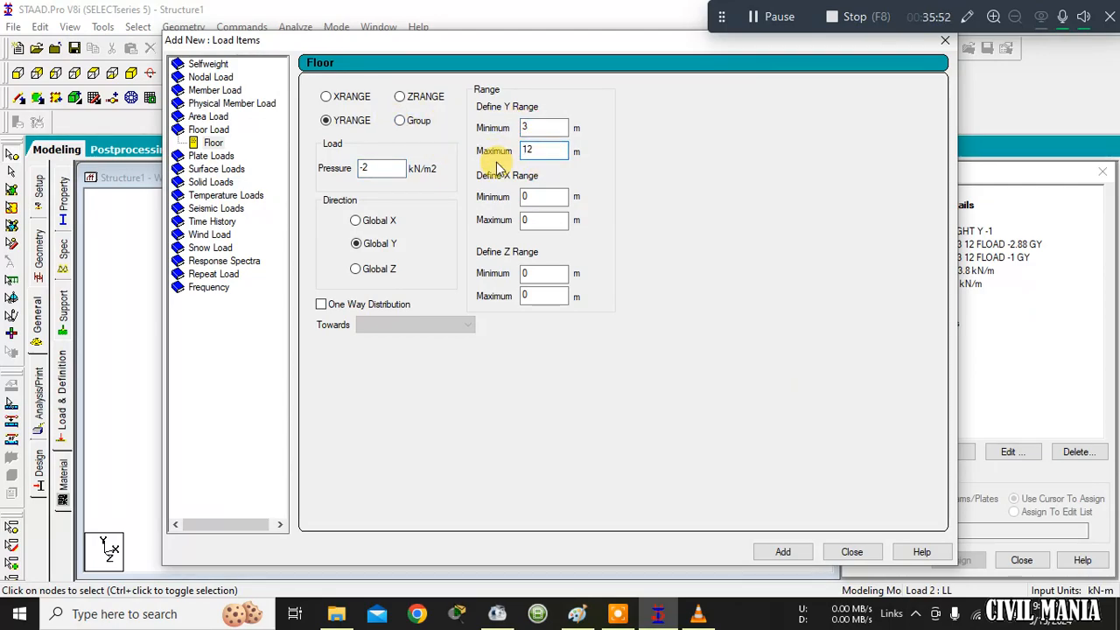
{"action": "left_click", "coordinate": [786, 552]}
{"action": "left_click", "coordinate": [852, 552]}
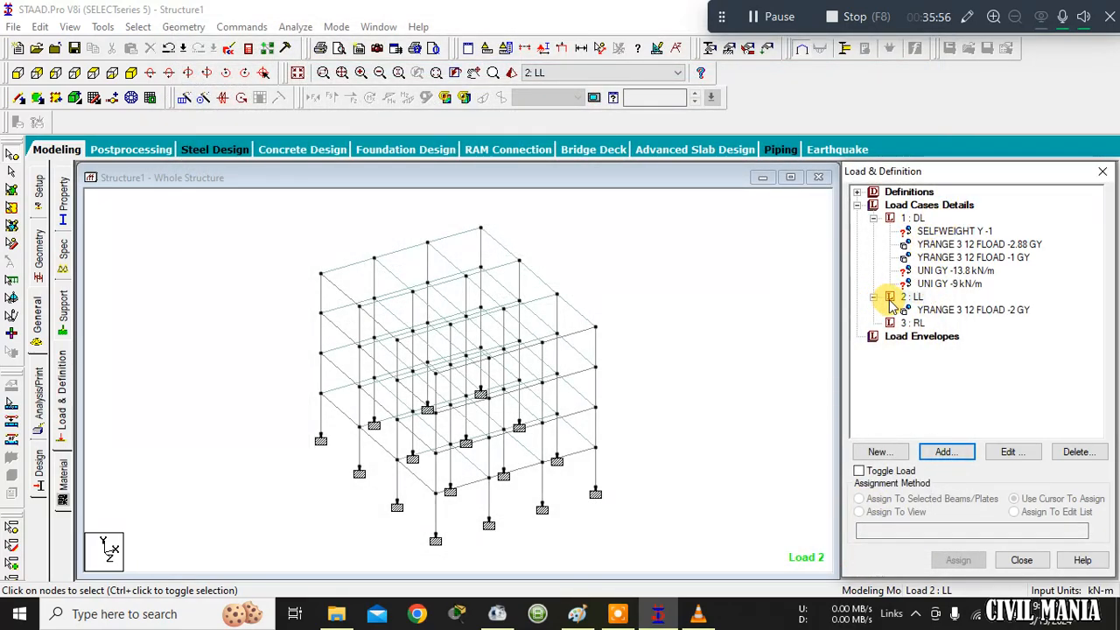
Delete load case 3: RL and confirm its removal.
{"action": "left_click", "coordinate": [913, 323]}
{"action": "left_click", "coordinate": [1076, 453]}
{"action": "left_click", "coordinate": [1002, 412]}
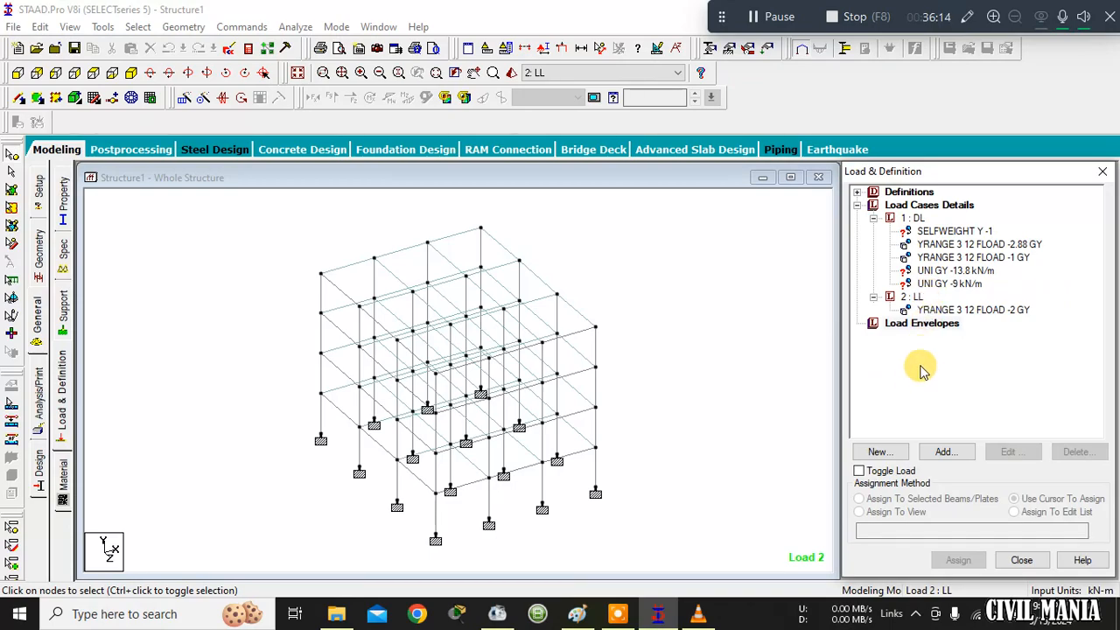
Check the floor loads of the LL and DL cases on the frame, and assign the DL selfweight to the whole view.
{"action": "left_click", "coordinate": [945, 311]}
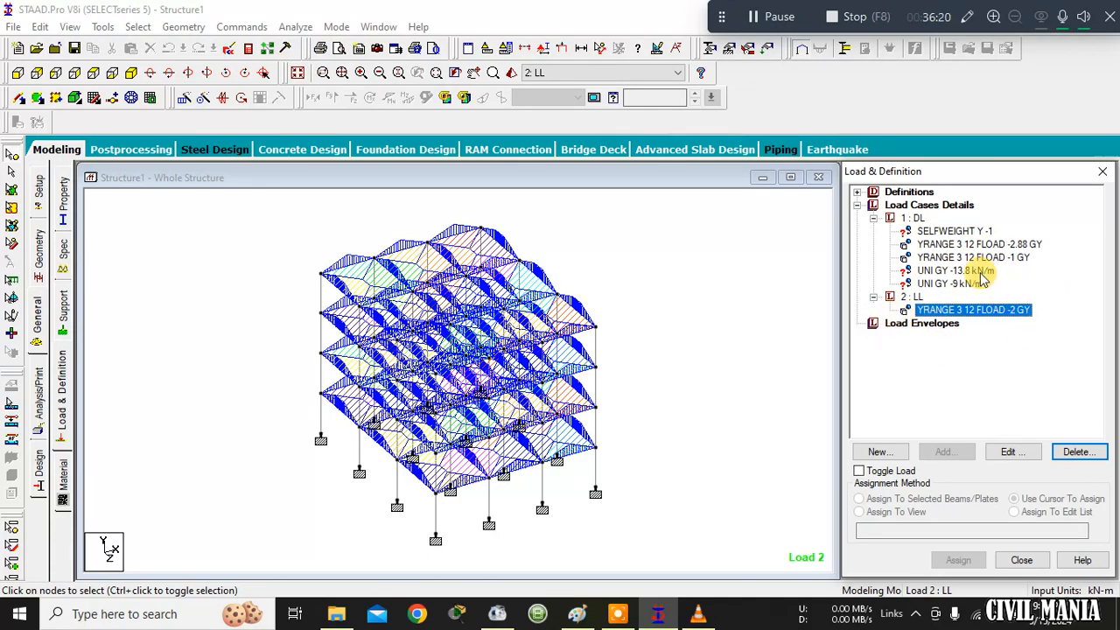
{"action": "left_click", "coordinate": [947, 249]}
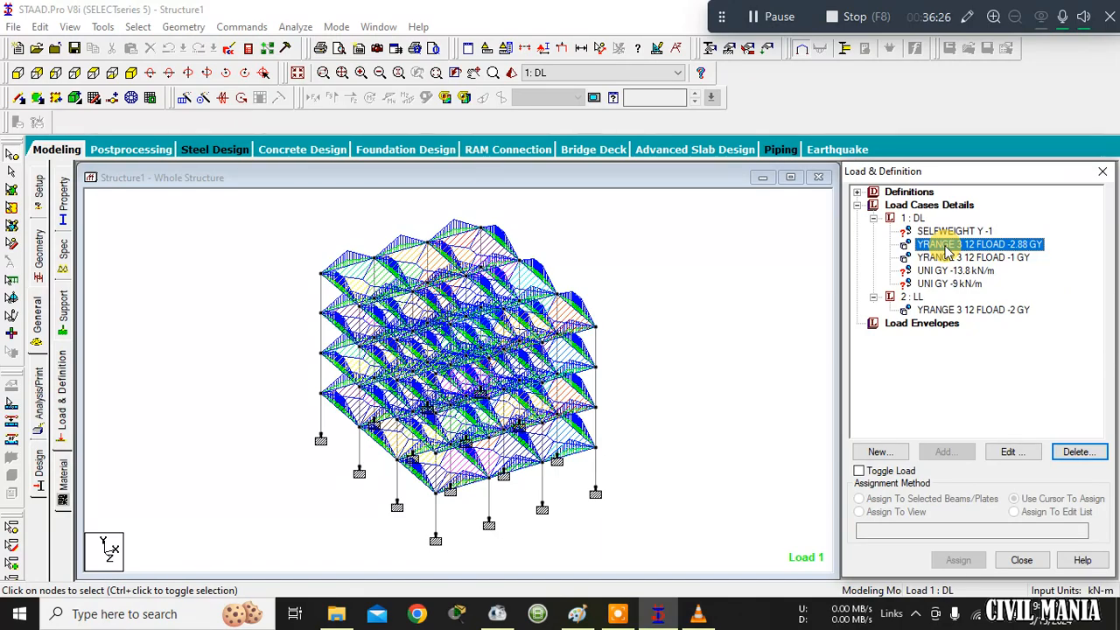
{"action": "left_click", "coordinate": [949, 257]}
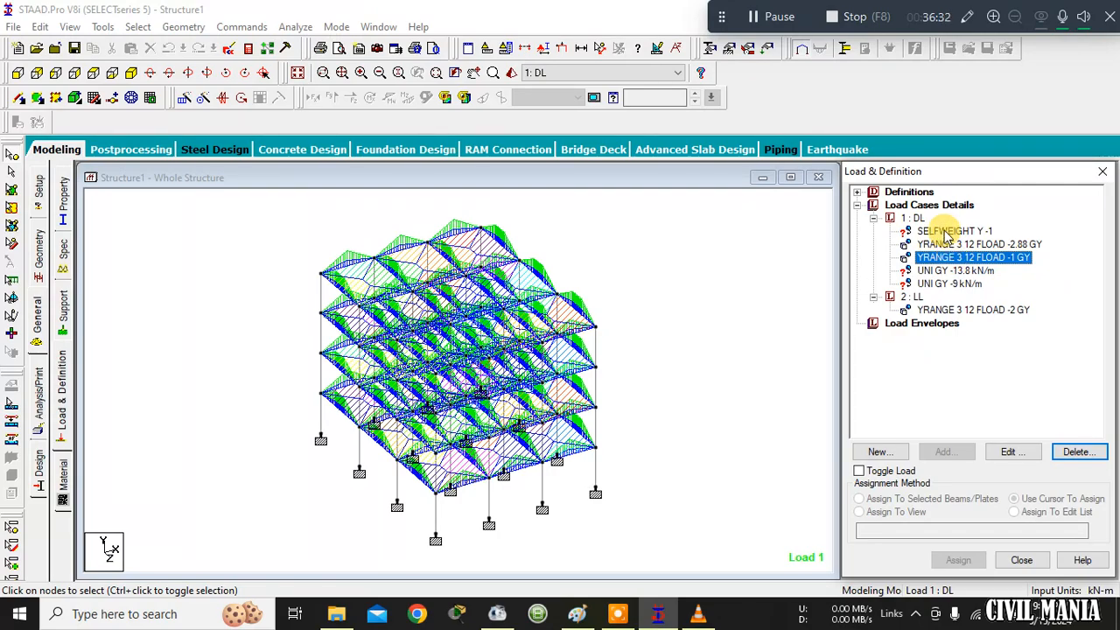
{"action": "left_click", "coordinate": [944, 231]}
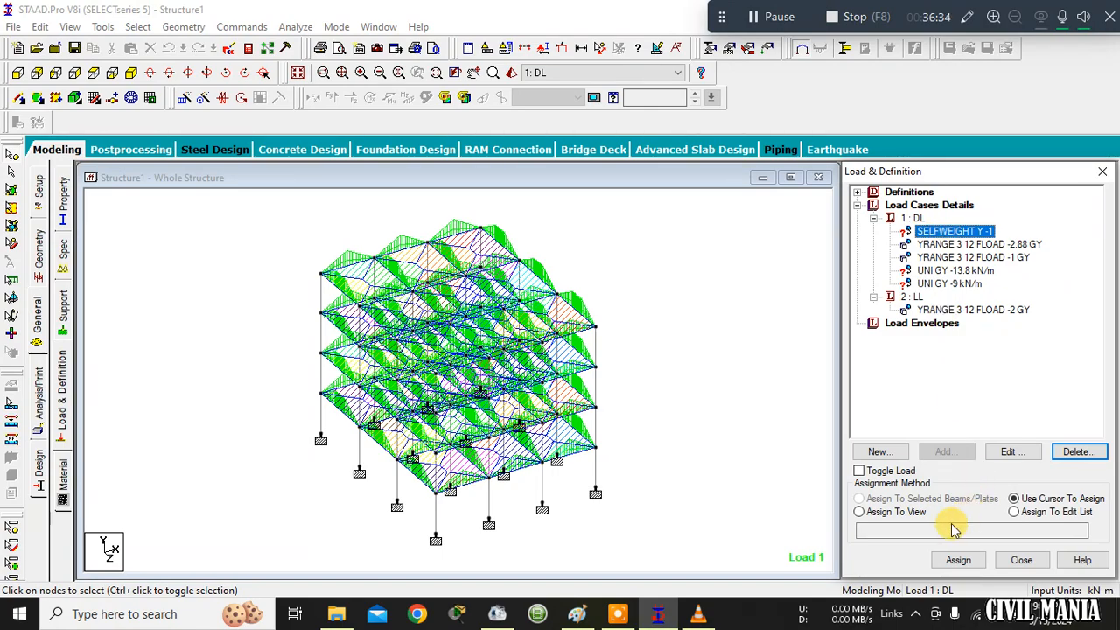
{"action": "left_click", "coordinate": [902, 513]}
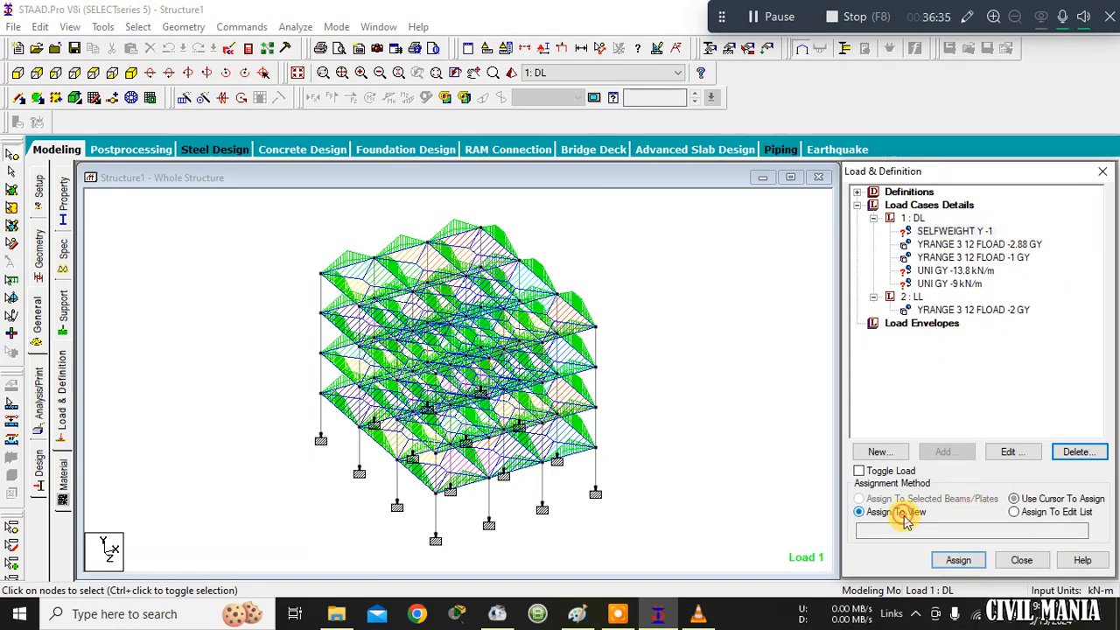
{"action": "left_click", "coordinate": [958, 560]}
{"action": "left_click", "coordinate": [1006, 413]}
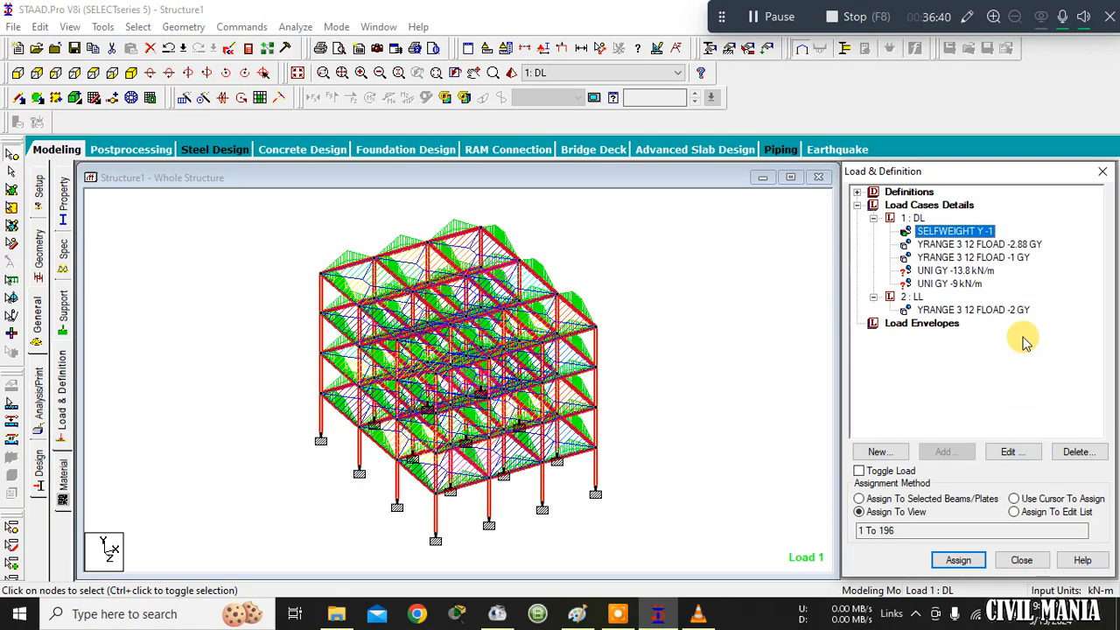
Review the -13.8 kN/m and -9 kN/m uniform member loads under load case 1: DL.
{"action": "left_click", "coordinate": [947, 273]}
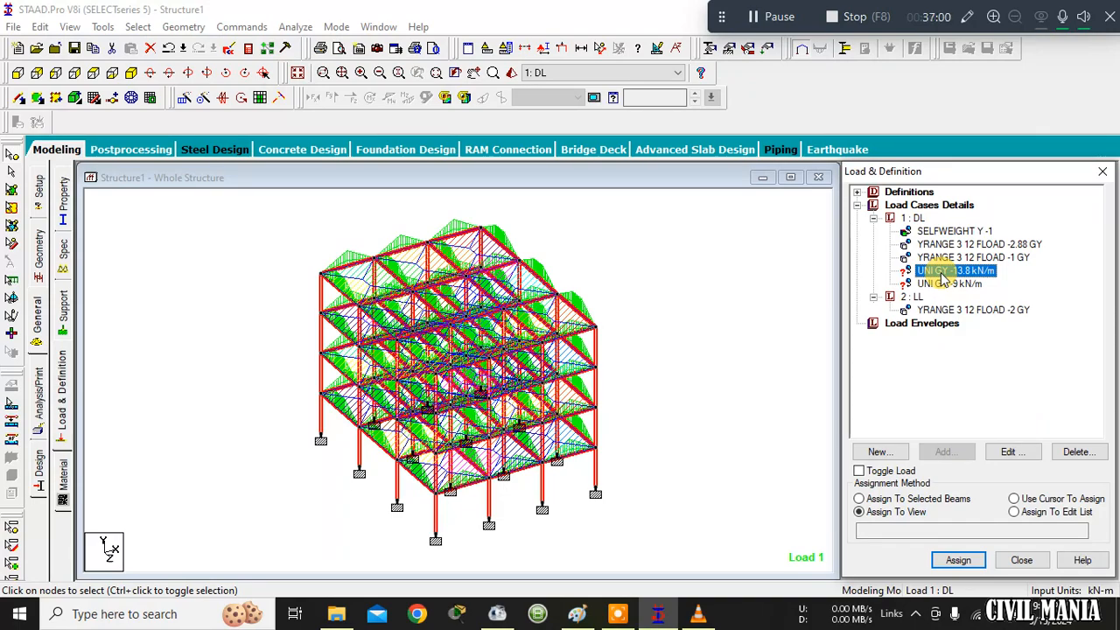
{"action": "left_click", "coordinate": [942, 286]}
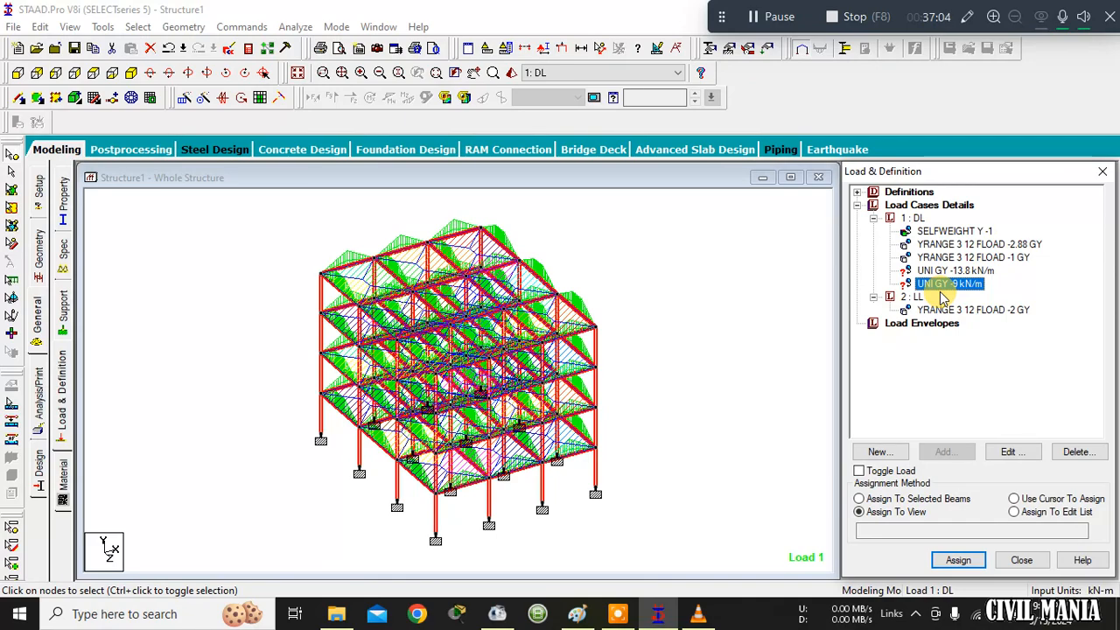
{"action": "left_click", "coordinate": [720, 271]}
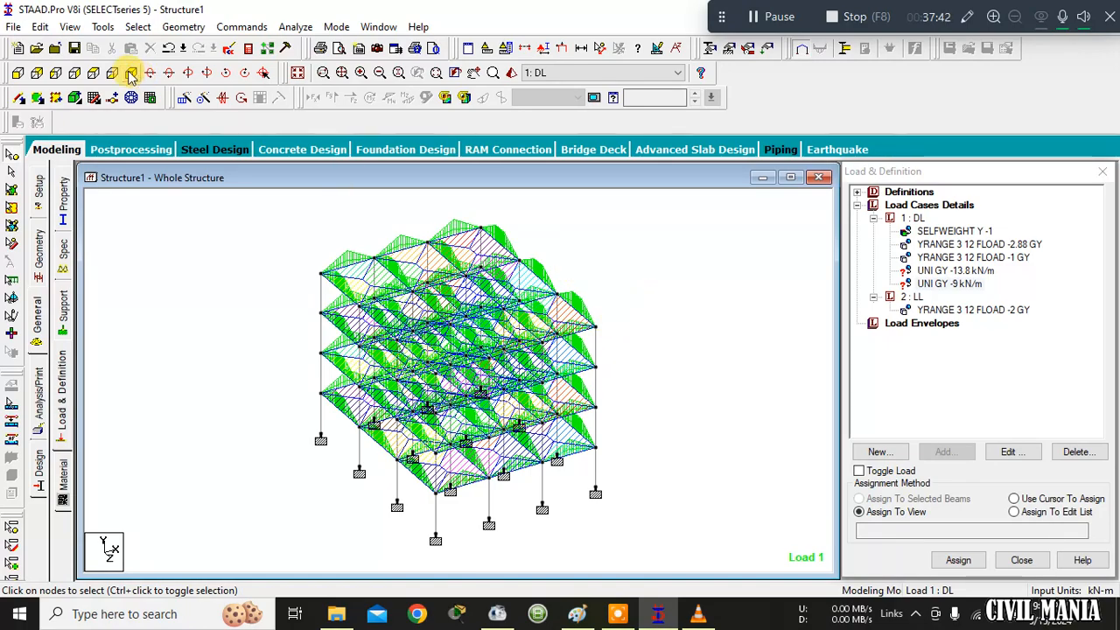
With the -13.8 kN/m load chosen, try selecting the lowest floor's beams in front view, check them in isometric view and clear the selection.
{"action": "left_click", "coordinate": [17, 74]}
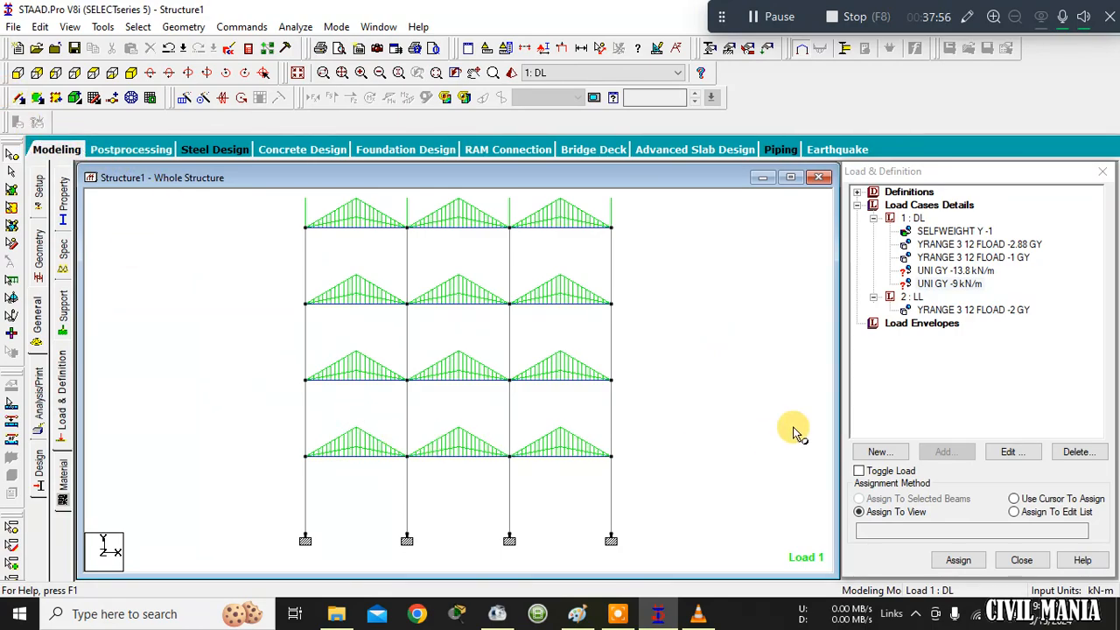
{"action": "left_click", "coordinate": [971, 272]}
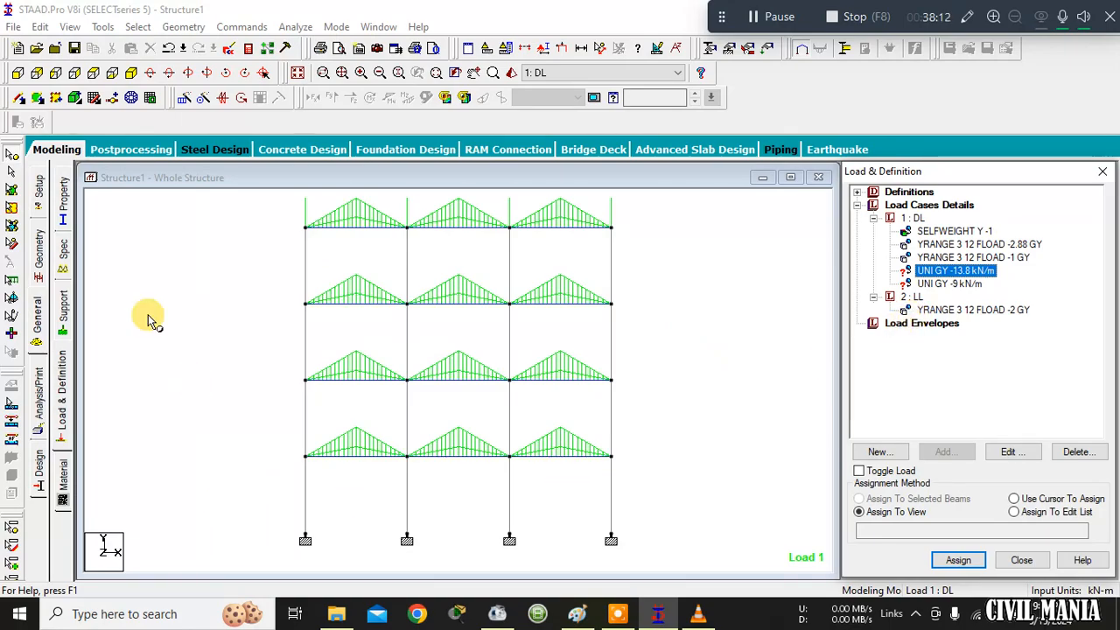
{"action": "left_click", "coordinate": [12, 180]}
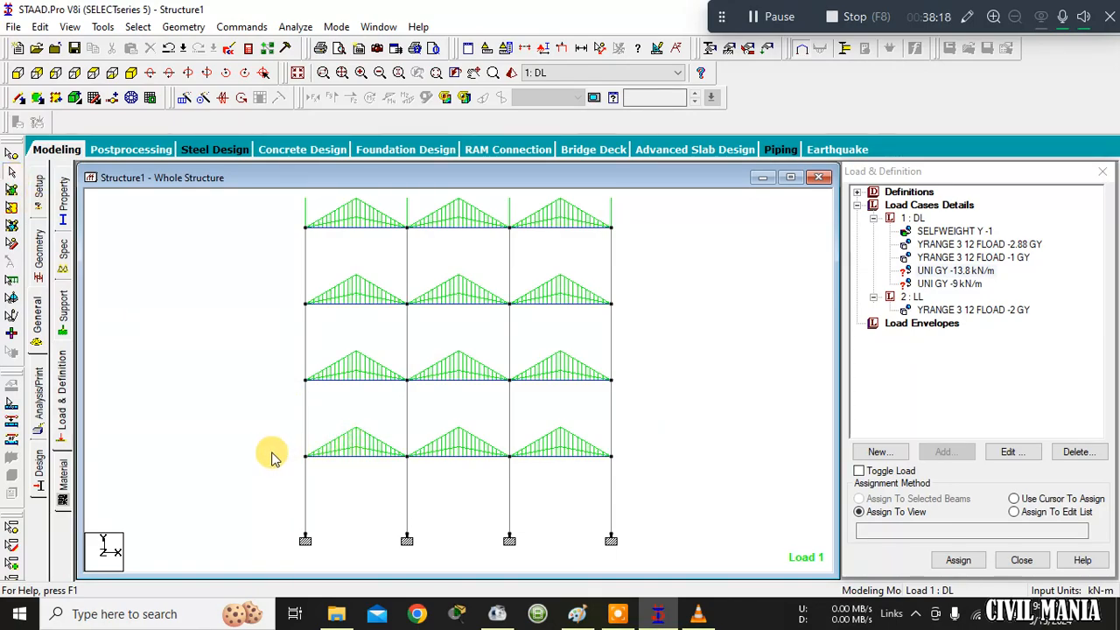
{"action": "left_click_drag", "start_coordinate": [270, 446], "coordinate": [662, 461]}
{"action": "left_click_drag", "start_coordinate": [270, 356], "coordinate": [650, 390]}
{"action": "left_click_drag", "start_coordinate": [276, 440], "coordinate": [637, 466]}
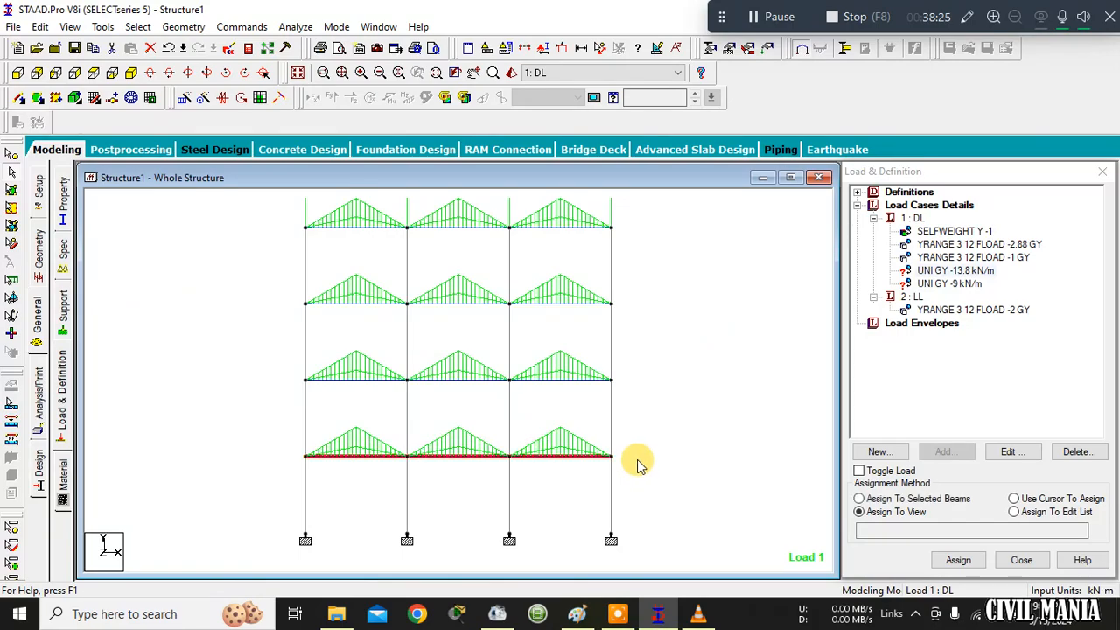
{"action": "left_click", "coordinate": [130, 73]}
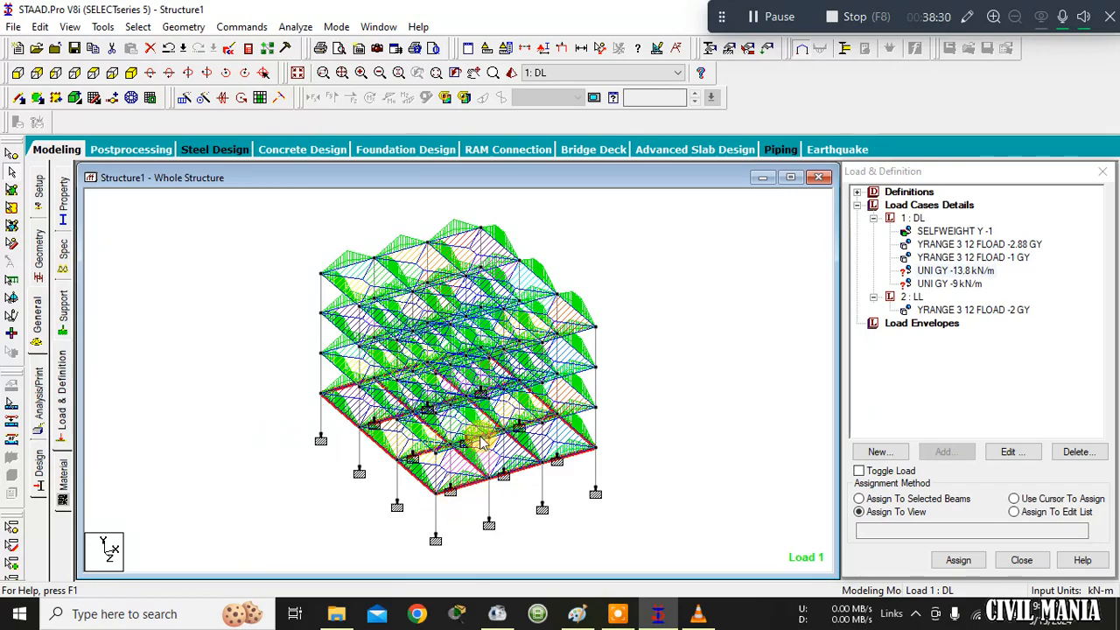
{"action": "left_click", "coordinate": [713, 369]}
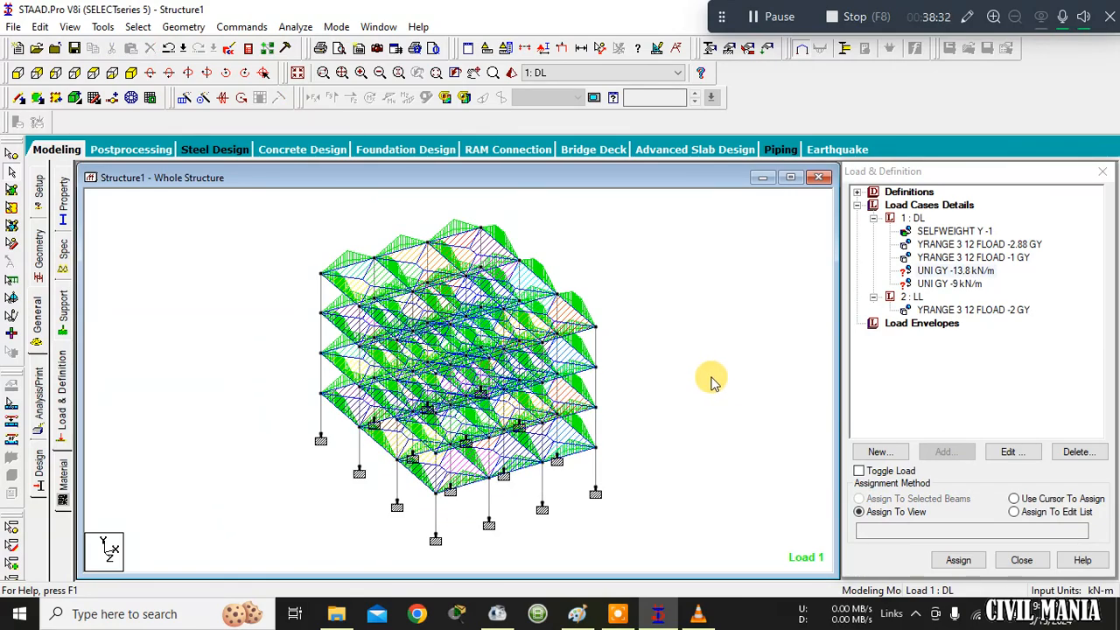
{"action": "left_click", "coordinate": [16, 75]}
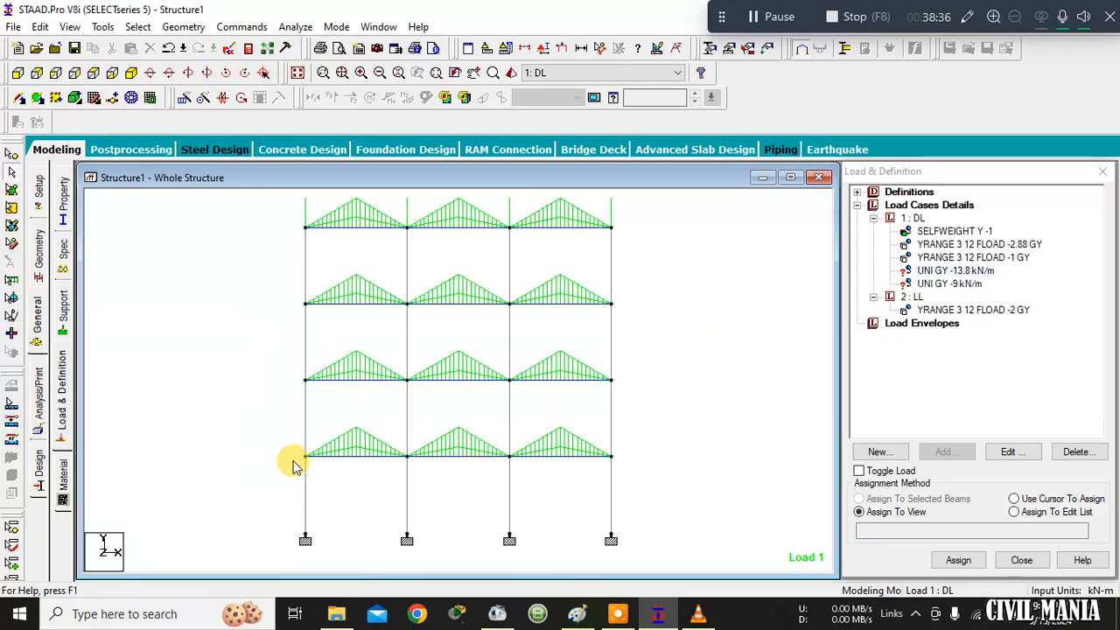
{"action": "left_click", "coordinate": [130, 74]}
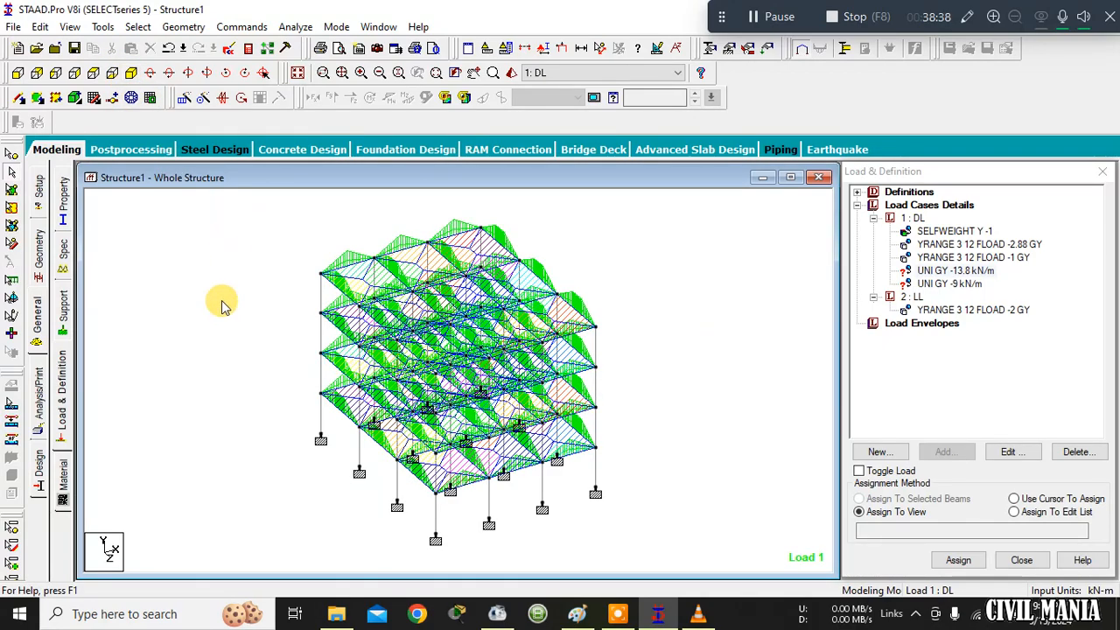
{"action": "left_click", "coordinate": [17, 75]}
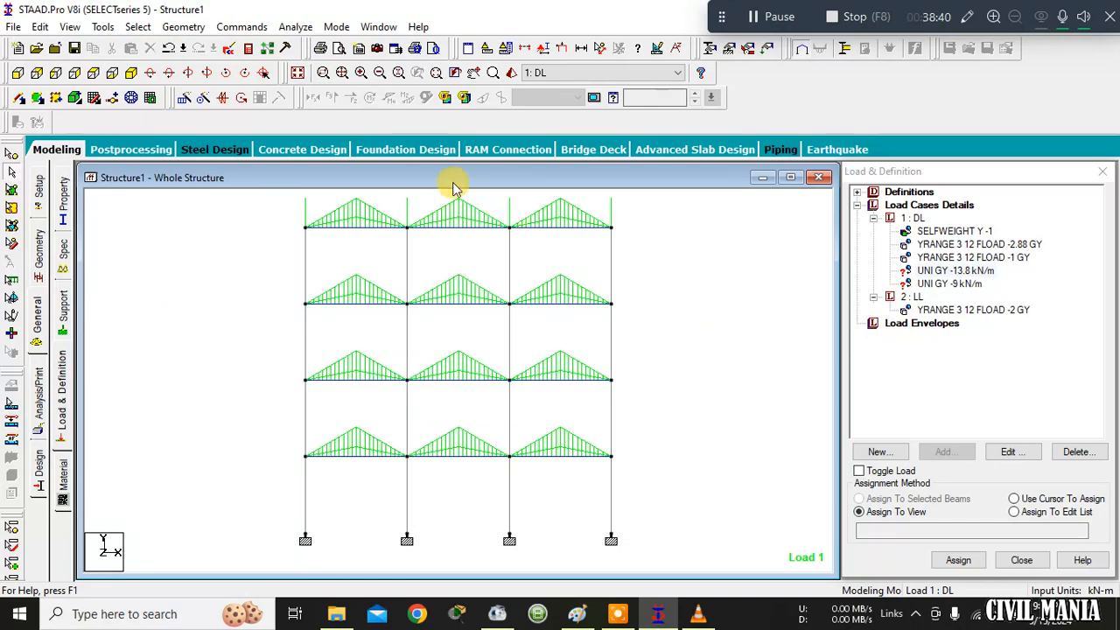
{"action": "left_click", "coordinate": [633, 343]}
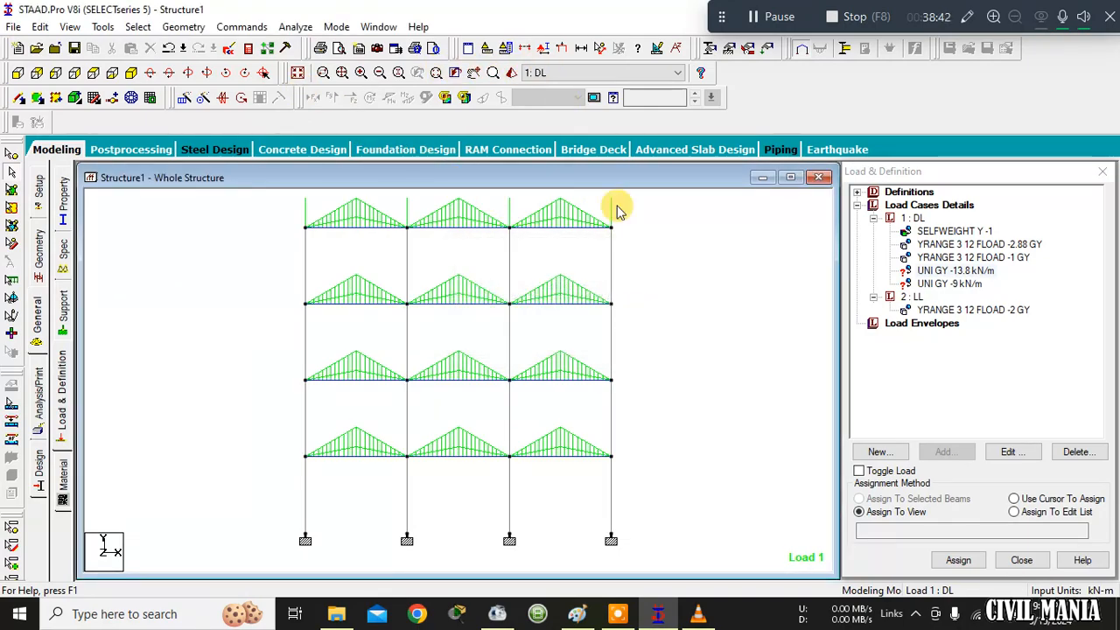
{"action": "left_click", "coordinate": [543, 48]}
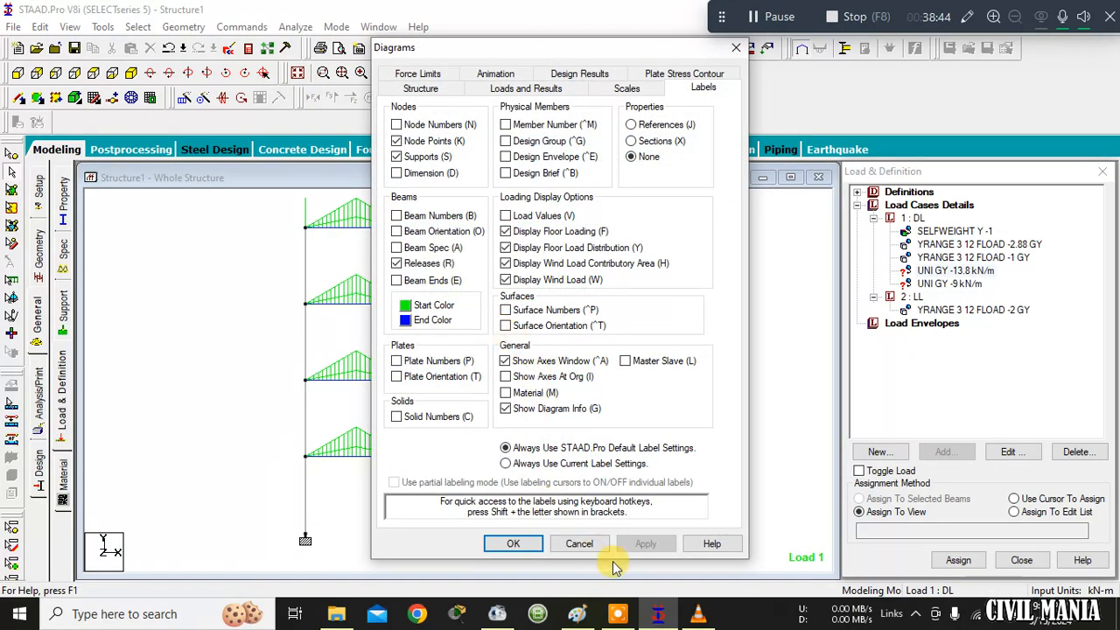
{"action": "left_click", "coordinate": [597, 546]}
{"action": "left_click", "coordinate": [561, 49]}
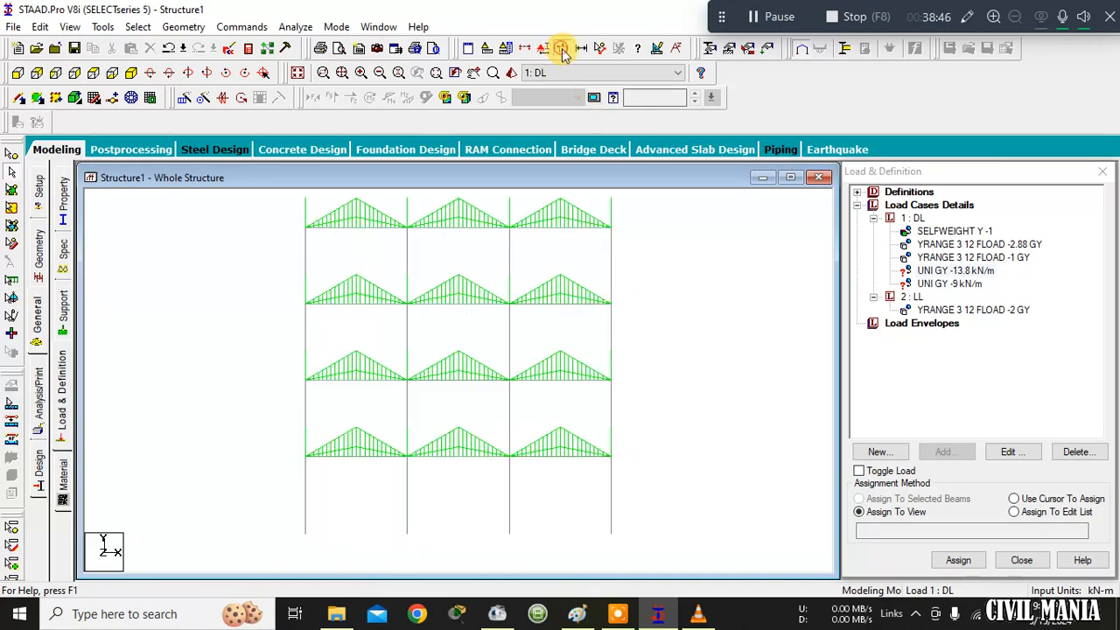
{"action": "left_click", "coordinate": [640, 466]}
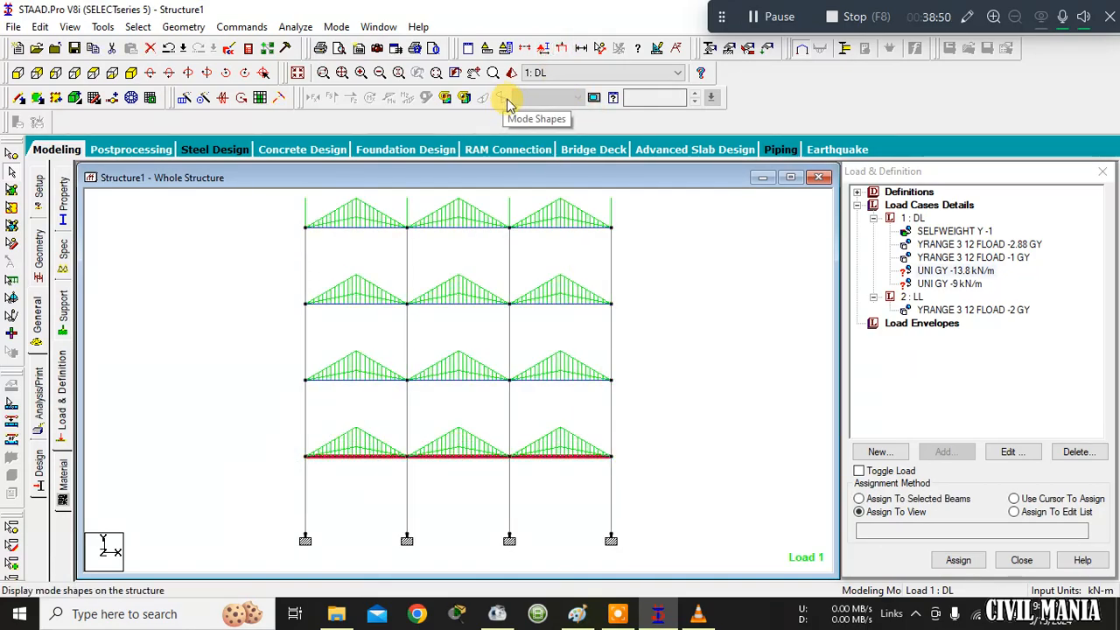
{"action": "left_click", "coordinate": [696, 256]}
Isolate the lowest floor's beams with a Select to View section and display them in isometric view.
{"action": "left_click", "coordinate": [525, 47]}
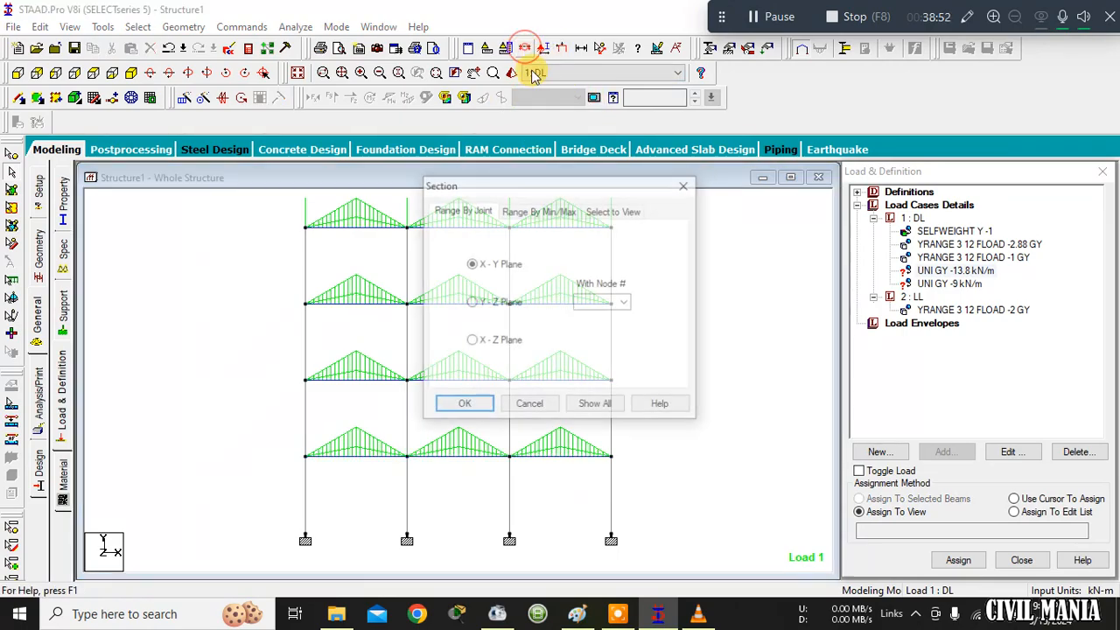
{"action": "left_click", "coordinate": [615, 212]}
{"action": "left_click", "coordinate": [464, 404]}
{"action": "left_click_drag", "start_coordinate": [291, 448], "coordinate": [632, 467]}
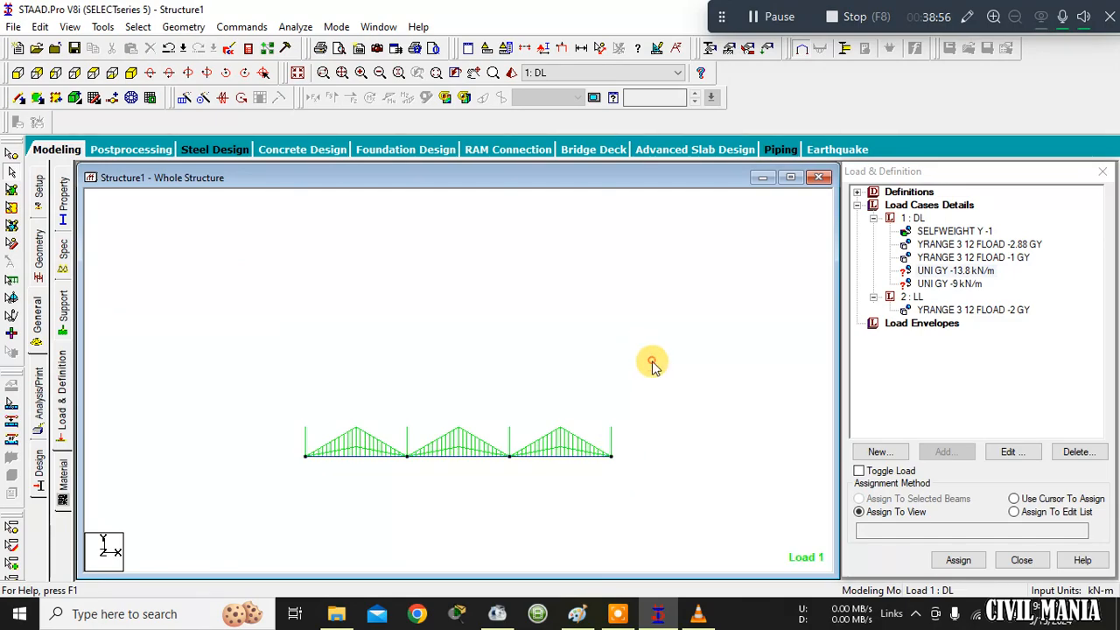
{"action": "left_click", "coordinate": [131, 75]}
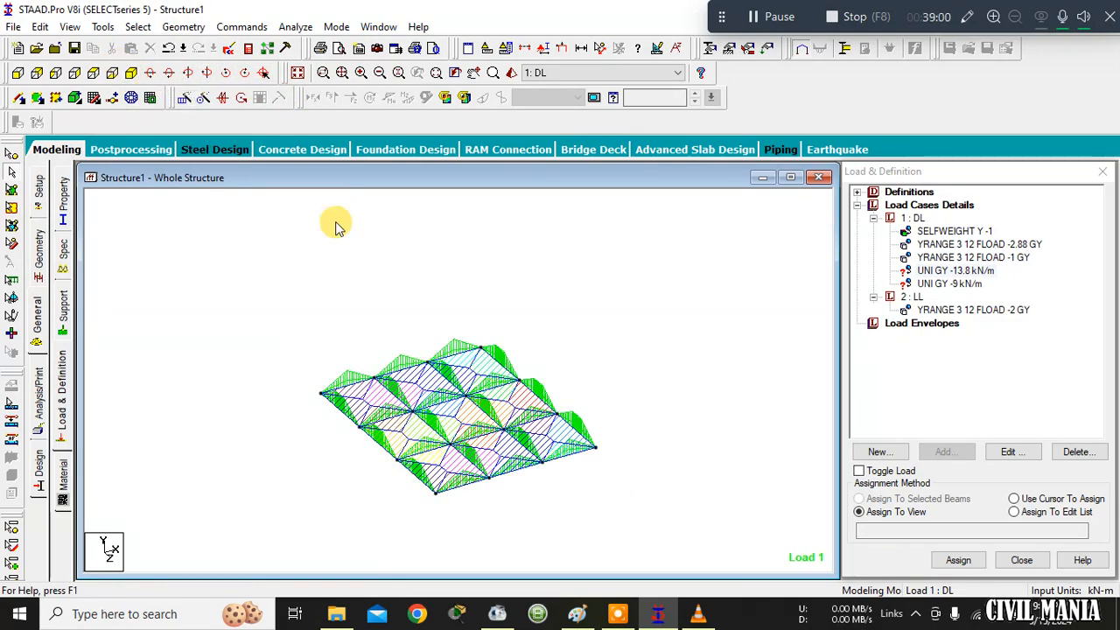
Select the perimeter beams of the isolated floor, assign the -13.8 kN/m uniform load using Assign To View and accept the confirmation.
{"action": "left_click", "coordinate": [11, 161]}
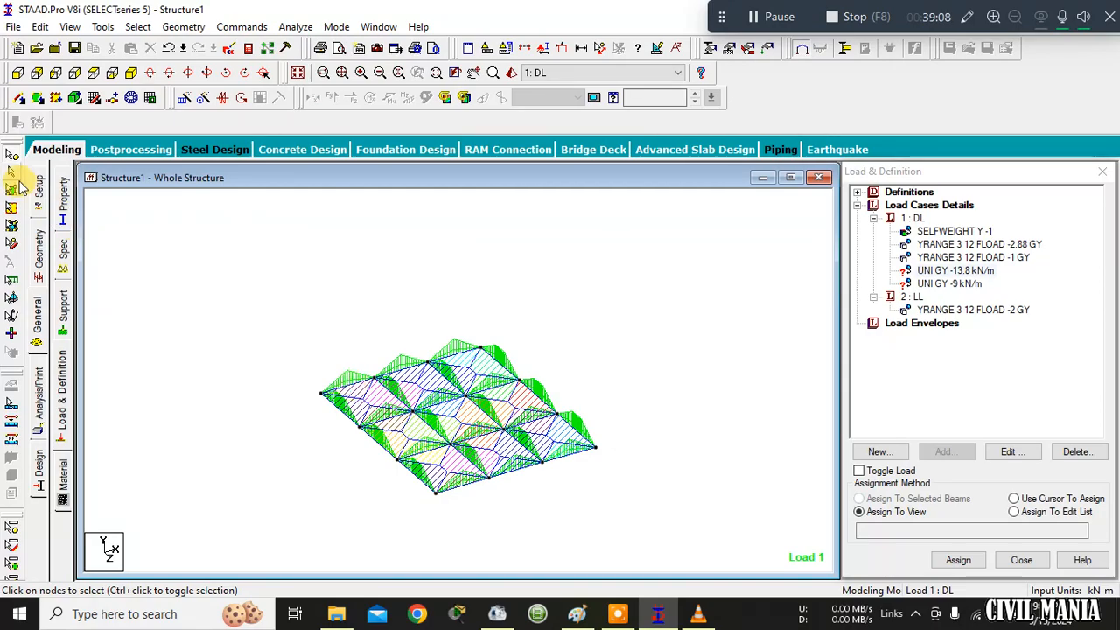
{"action": "left_click", "coordinate": [350, 381]}
{"action": "left_click", "coordinate": [399, 368], "text": "ctrl"}
{"action": "left_click", "coordinate": [466, 354], "text": "ctrl"}
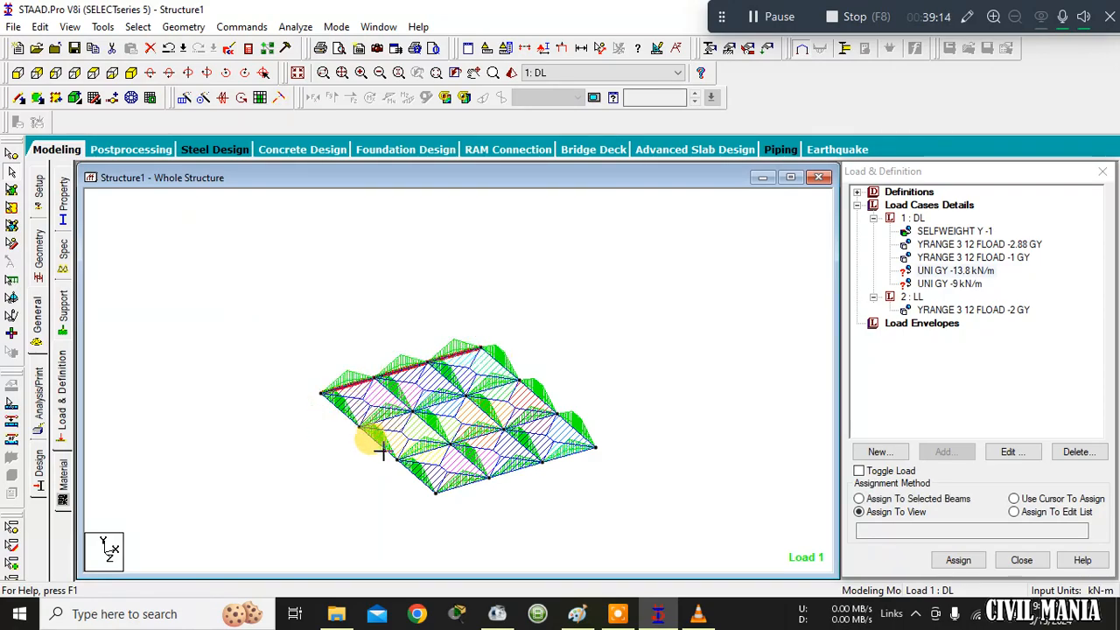
{"action": "left_click", "coordinate": [351, 420], "text": "ctrl"}
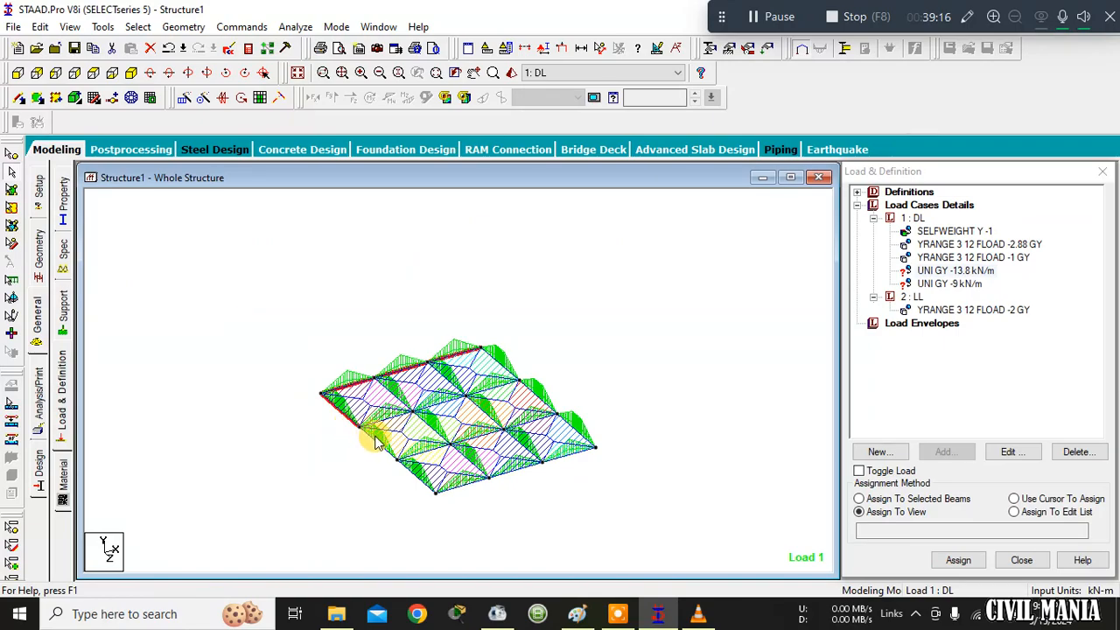
{"action": "left_click", "coordinate": [415, 475], "text": "ctrl"}
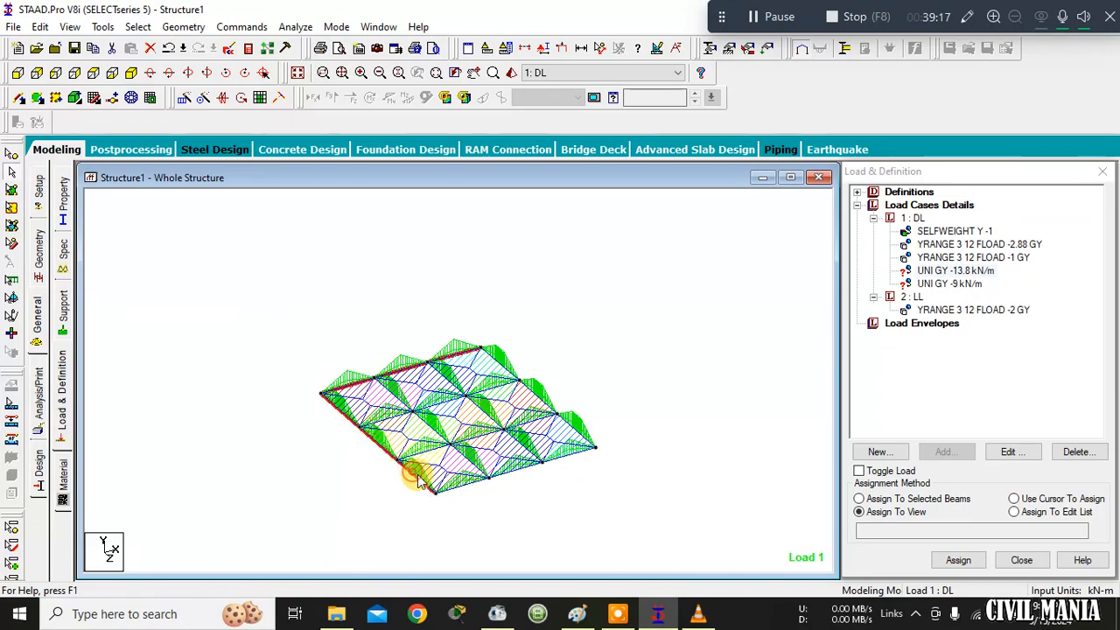
{"action": "left_click", "coordinate": [472, 483], "text": "ctrl"}
{"action": "left_click", "coordinate": [516, 470], "text": "ctrl"}
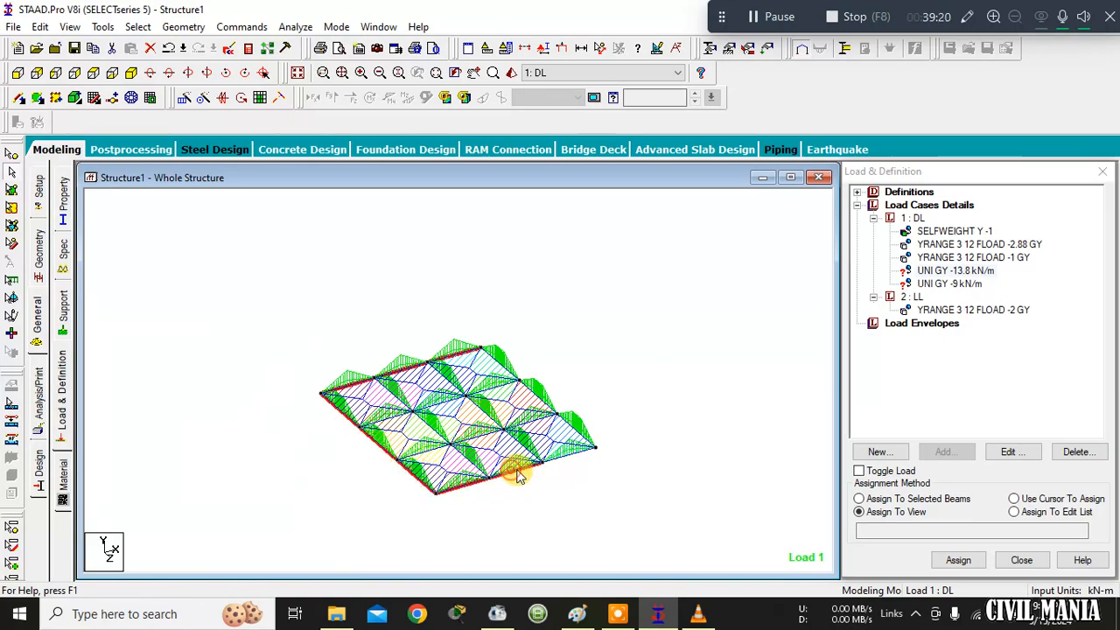
{"action": "left_click", "coordinate": [563, 455], "text": "ctrl"}
{"action": "left_click", "coordinate": [579, 432], "text": "ctrl"}
{"action": "left_click", "coordinate": [536, 394], "text": "ctrl"}
{"action": "left_click", "coordinate": [497, 364], "text": "ctrl"}
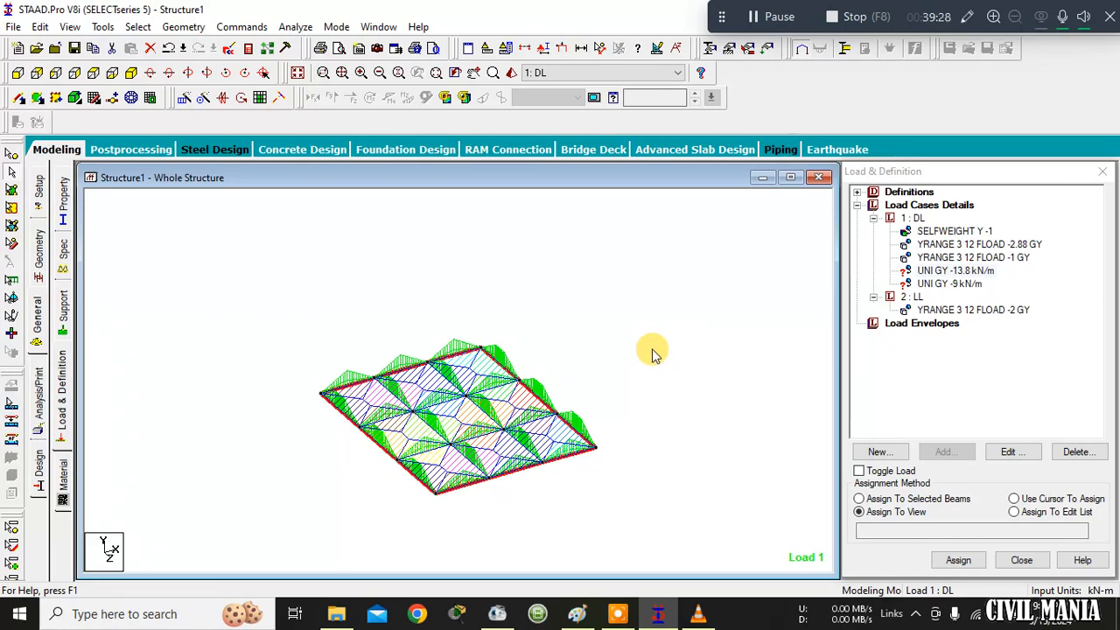
{"action": "left_click", "coordinate": [959, 561]}
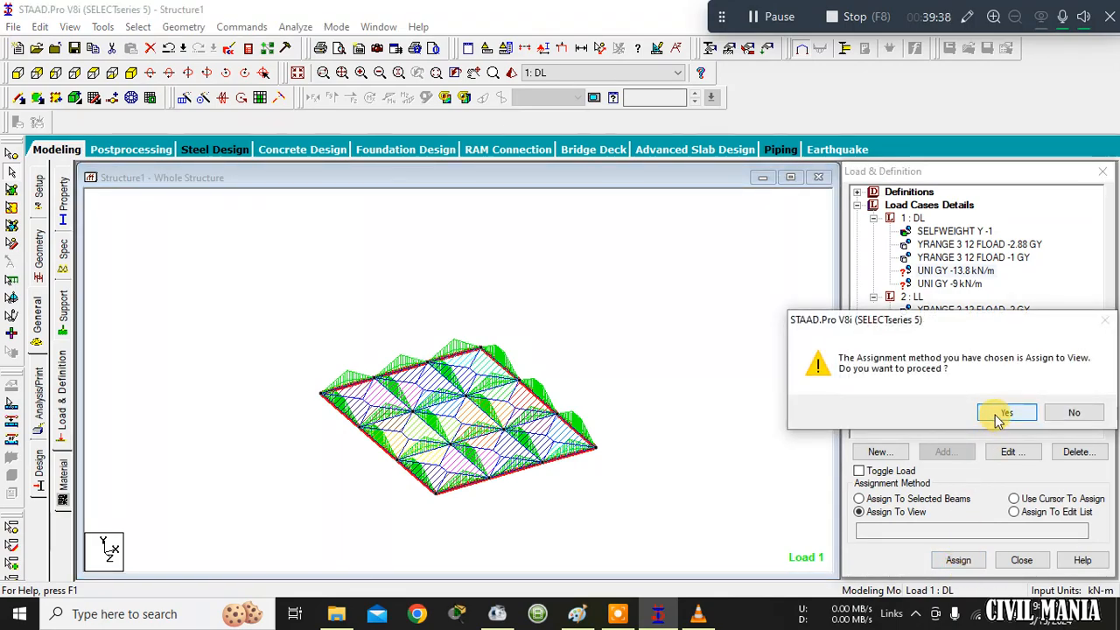
{"action": "left_click", "coordinate": [999, 415]}
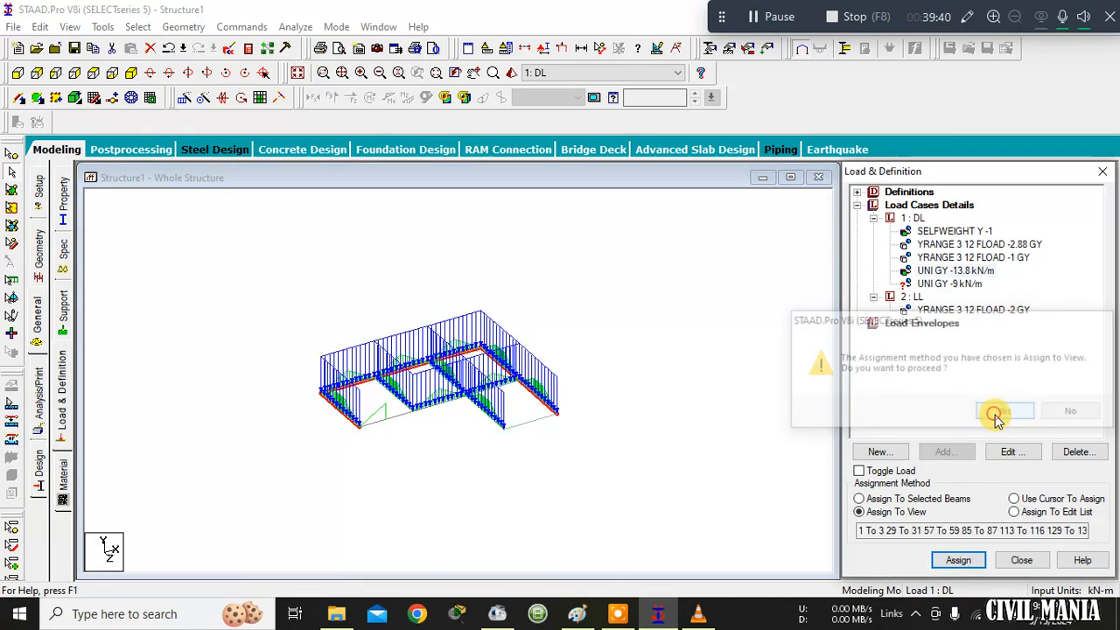
Clear the beam selection and bring the whole structure back into view.
{"action": "left_click", "coordinate": [675, 378]}
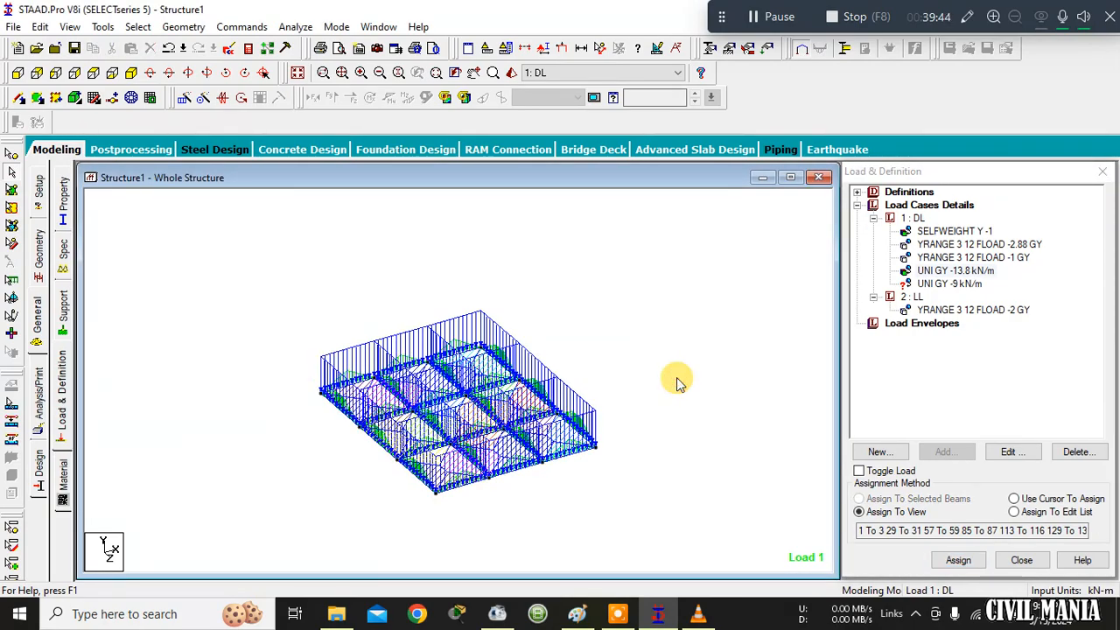
{"action": "left_click", "coordinate": [298, 73]}
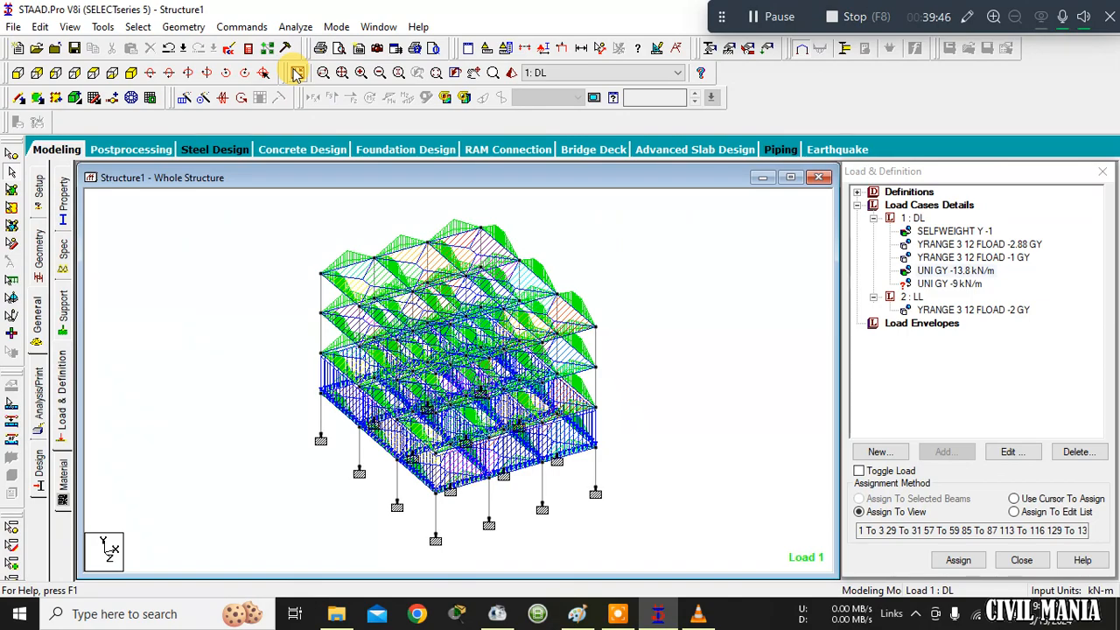
{"action": "left_click", "coordinate": [17, 74]}
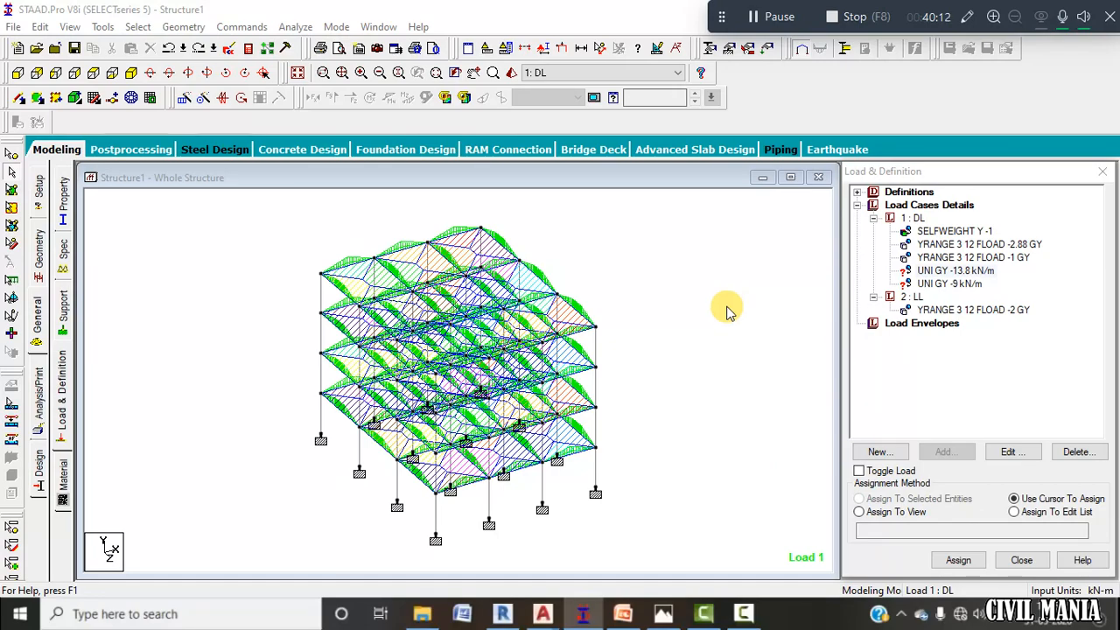
Choose the -13.8 kN/m uniform load under the DL case and show the whole structure in plan view.
{"action": "left_click", "coordinate": [949, 273]}
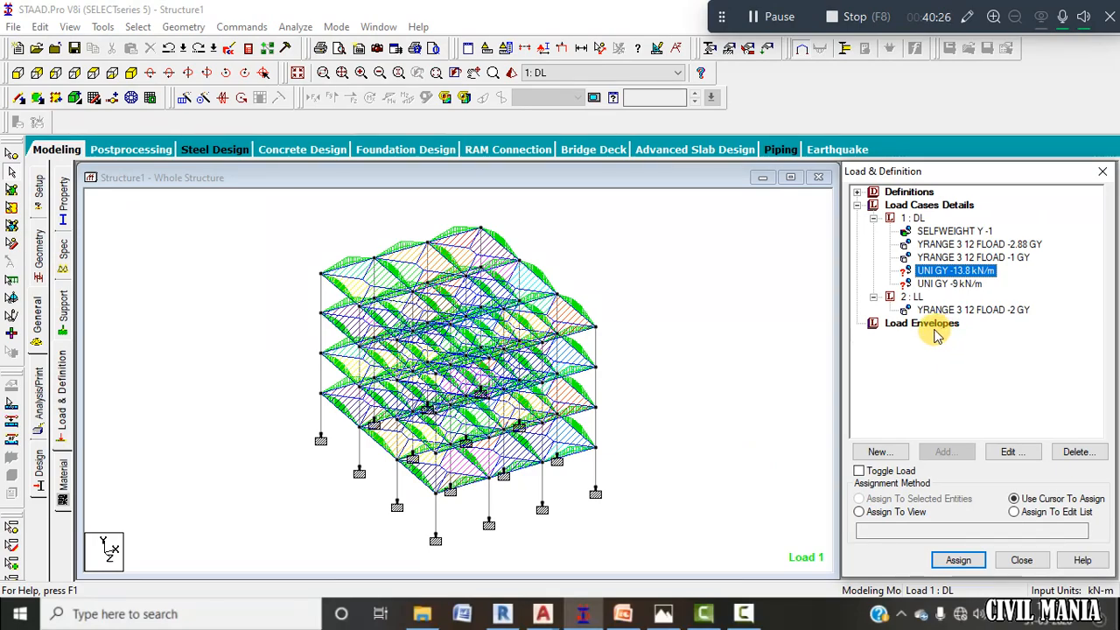
{"action": "left_click", "coordinate": [754, 16]}
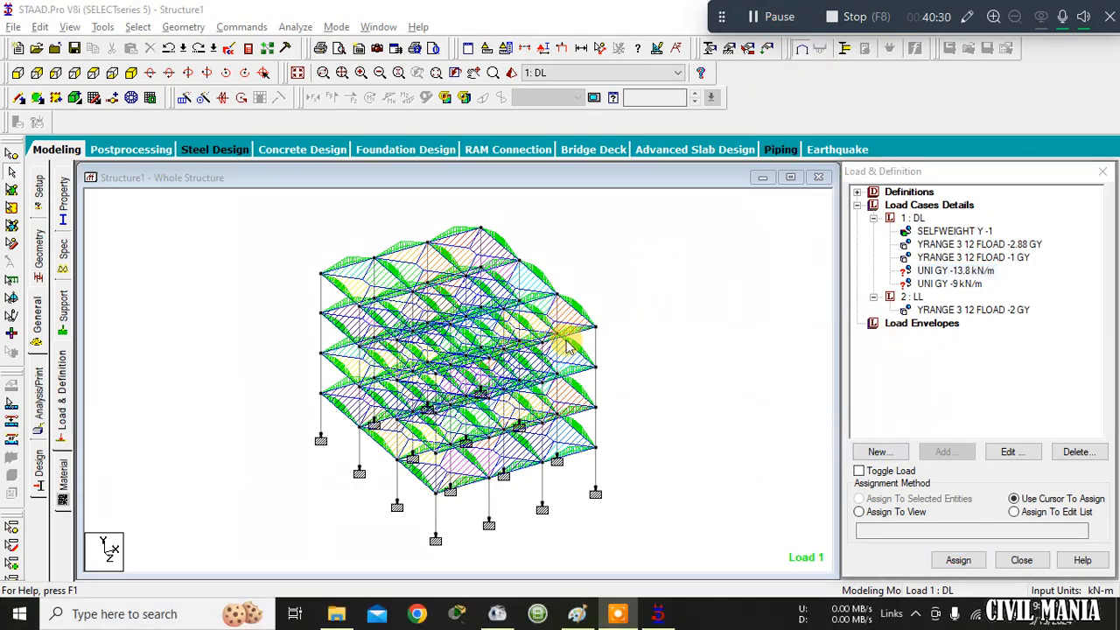
{"action": "left_click", "coordinate": [688, 314]}
{"action": "left_click", "coordinate": [929, 271]}
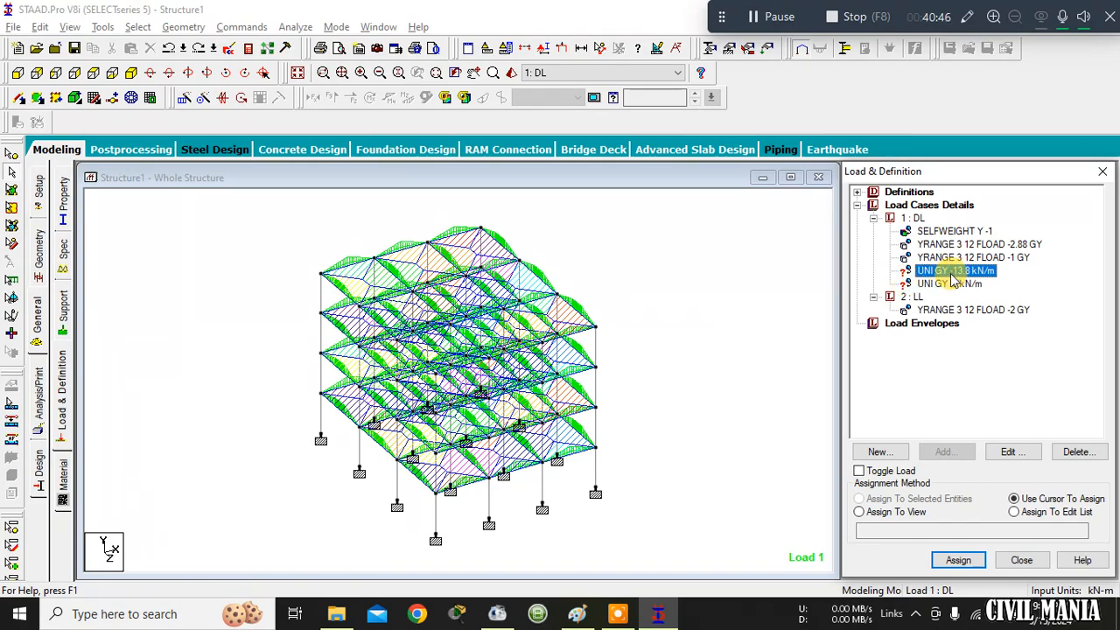
{"action": "left_click", "coordinate": [94, 75]}
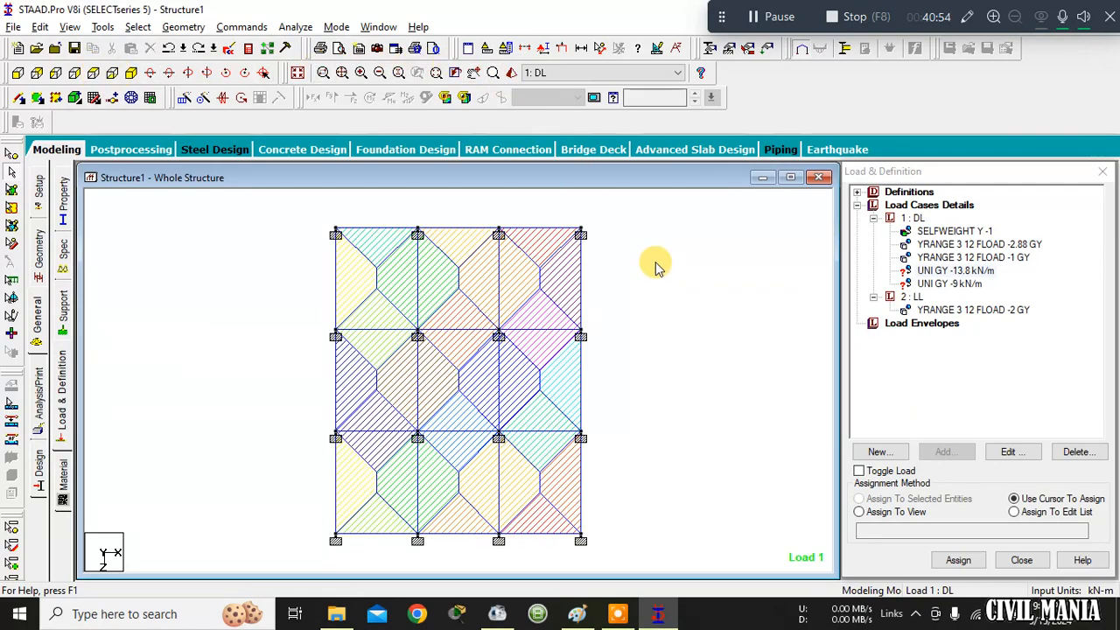
{"action": "left_click", "coordinate": [562, 50]}
{"action": "left_click", "coordinate": [562, 51]}
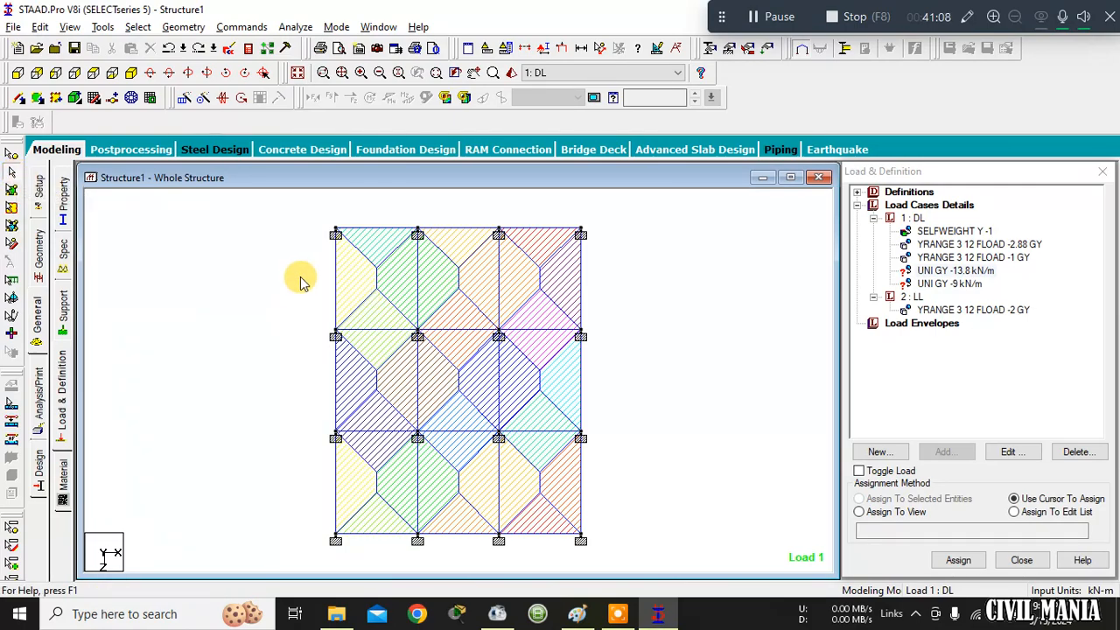
Try to select the perimeter beams of all floors in plan view and check the selection in isometric view.
{"action": "left_click", "coordinate": [338, 286]}
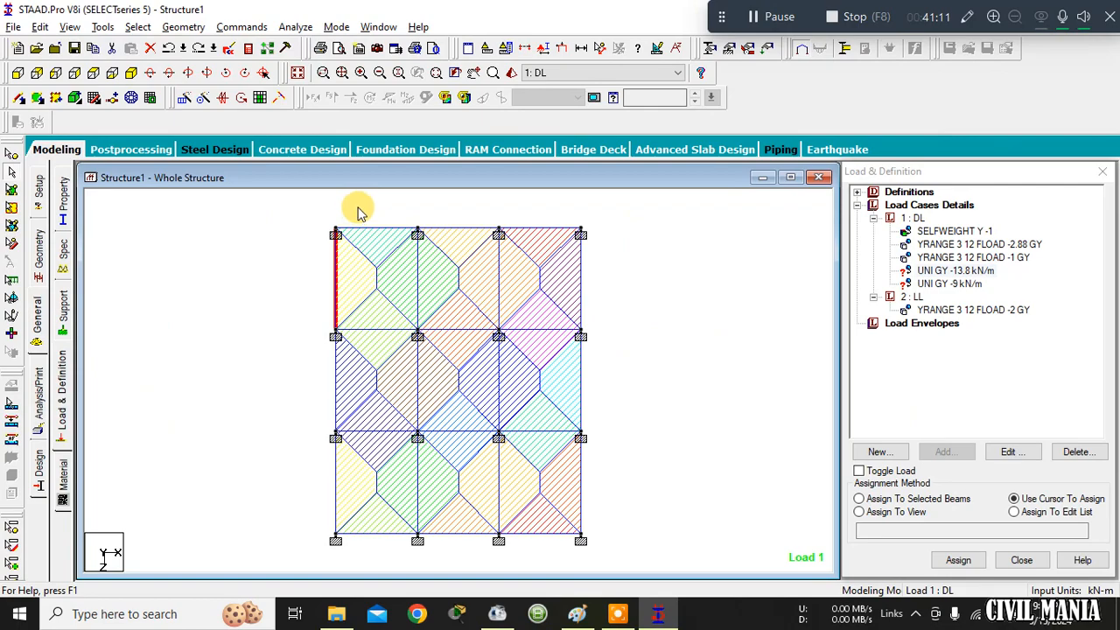
{"action": "left_click_drag", "start_coordinate": [315, 357], "coordinate": [345, 408]}
{"action": "left_click_drag", "start_coordinate": [298, 448], "coordinate": [394, 546]}
{"action": "left_click_drag", "start_coordinate": [427, 507], "coordinate": [472, 544]}
{"action": "left_click_drag", "start_coordinate": [533, 517], "coordinate": [556, 541]}
{"action": "left_click_drag", "start_coordinate": [563, 475], "coordinate": [602, 501]}
{"action": "left_click_drag", "start_coordinate": [565, 381], "coordinate": [618, 406]}
{"action": "left_click_drag", "start_coordinate": [548, 355], "coordinate": [627, 405]}
{"action": "left_click_drag", "start_coordinate": [550, 269], "coordinate": [618, 296]}
{"action": "left_click_drag", "start_coordinate": [420, 204], "coordinate": [449, 247]}
{"action": "left_click_drag", "start_coordinate": [358, 205], "coordinate": [398, 255]}
{"action": "left_click", "coordinate": [132, 75]}
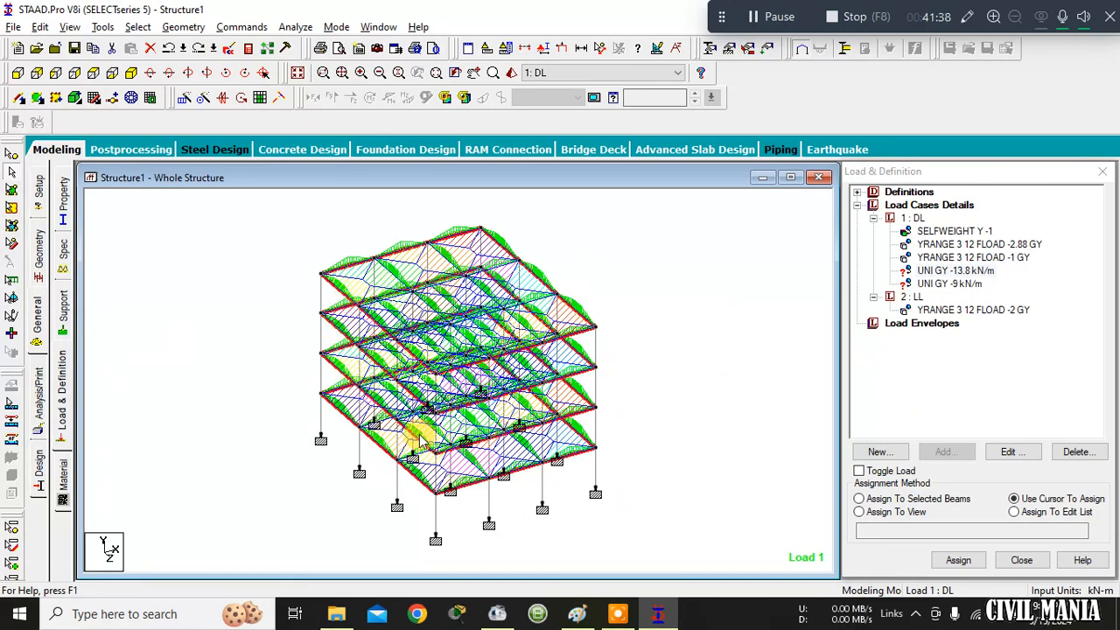
With Assign To Selected Beams chosen, try to drop the roof beams from the selection, decline the auto save and clear the selection.
{"action": "left_click", "coordinate": [862, 498]}
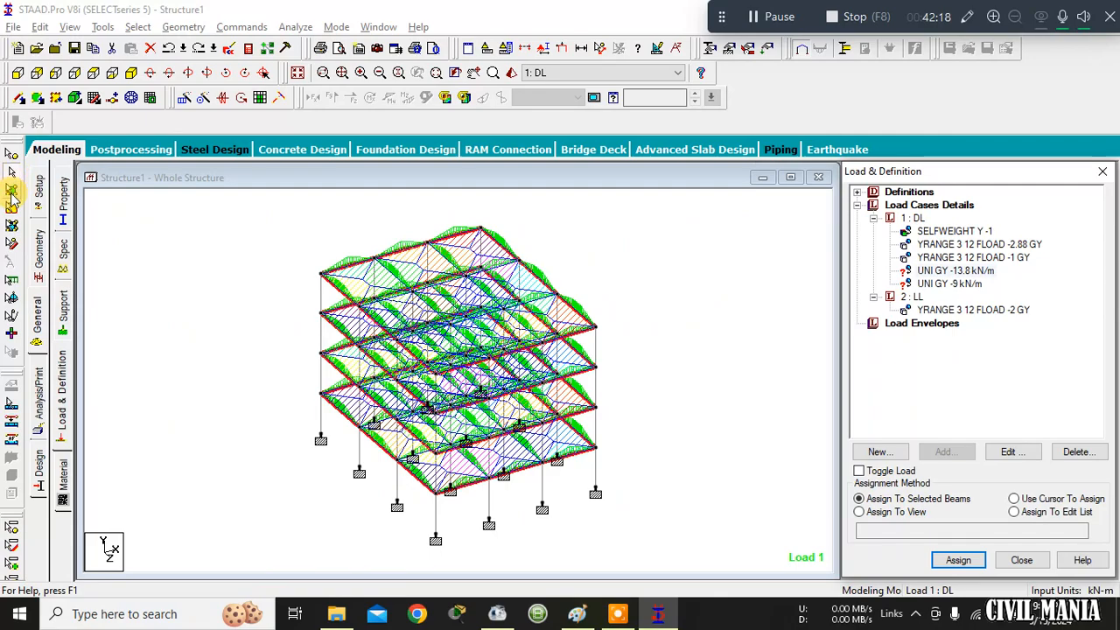
{"action": "left_click", "coordinate": [337, 255]}
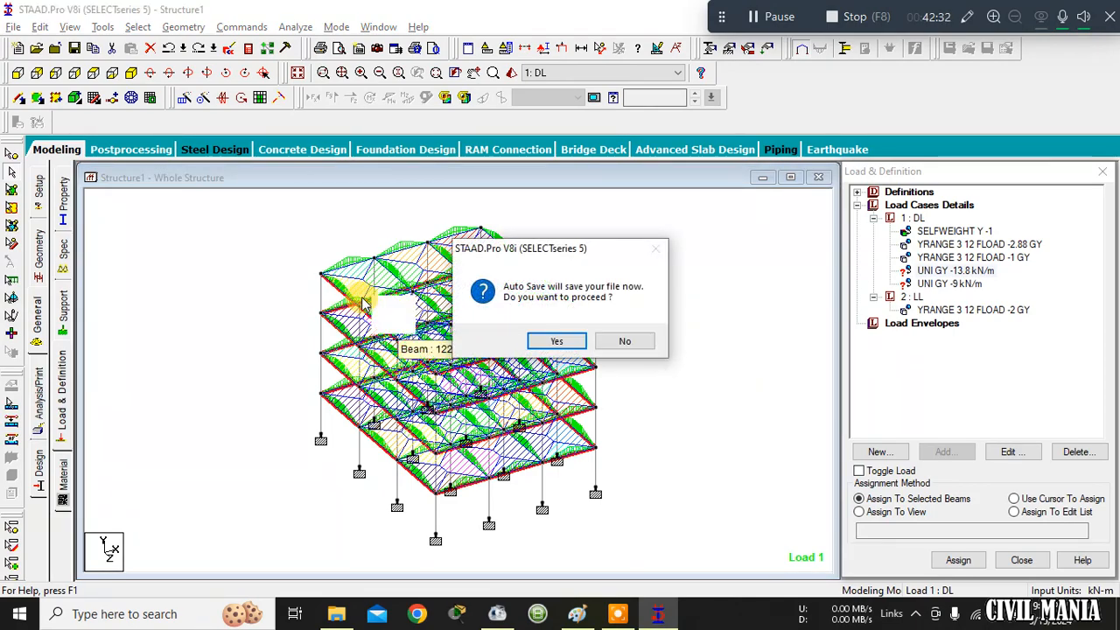
{"action": "left_click", "coordinate": [606, 338]}
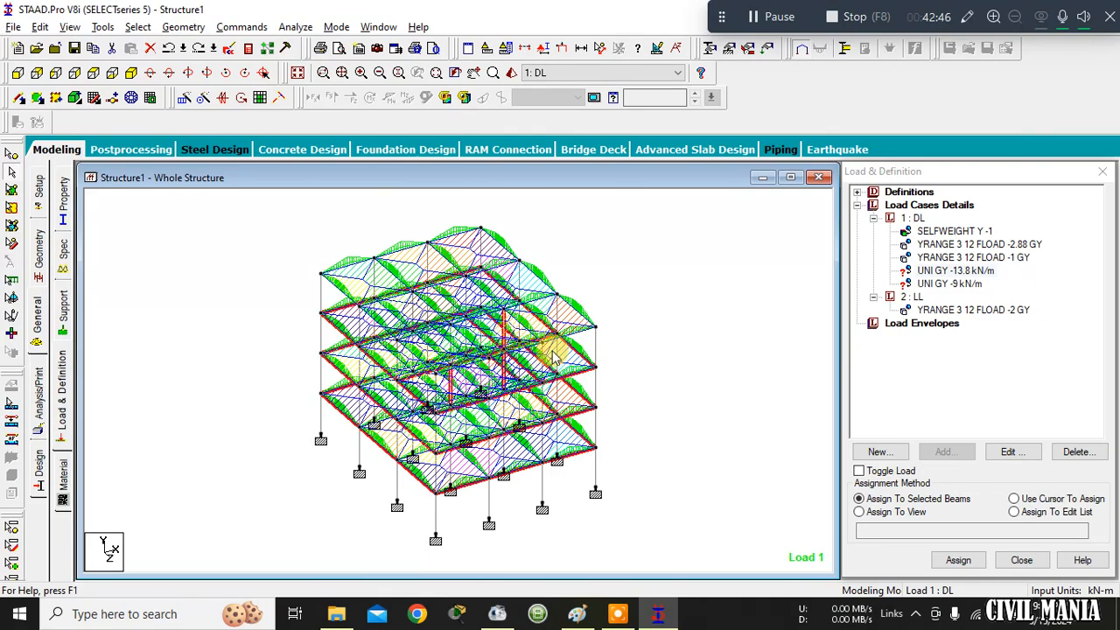
{"action": "left_click", "coordinate": [639, 318]}
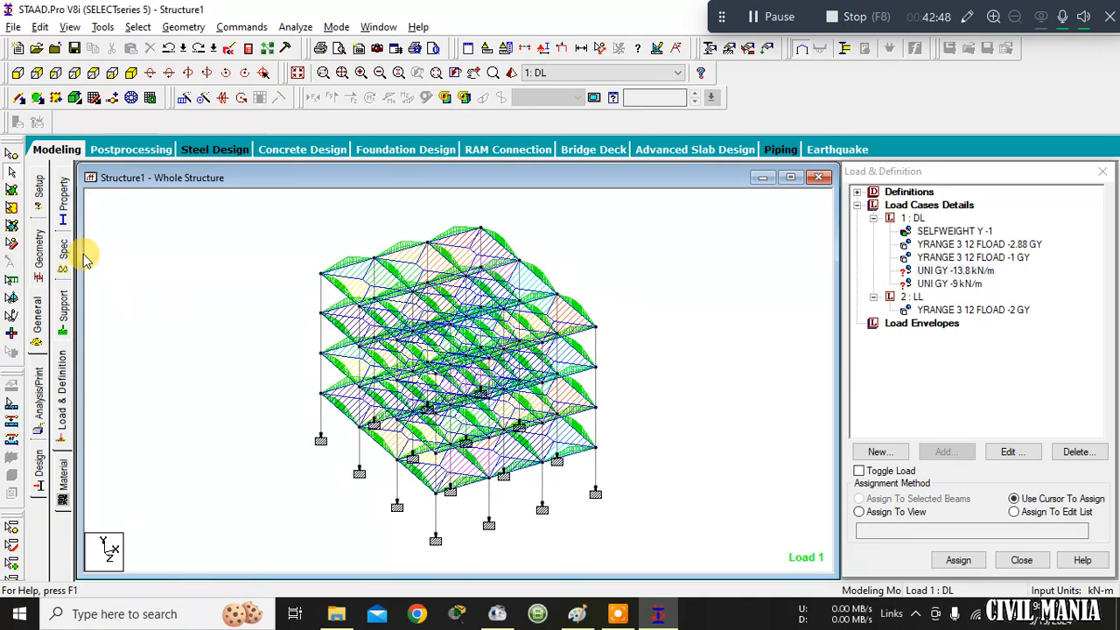
Switch to the beam geometry page and show the unloaded frame in plan view.
{"action": "left_click", "coordinate": [39, 256]}
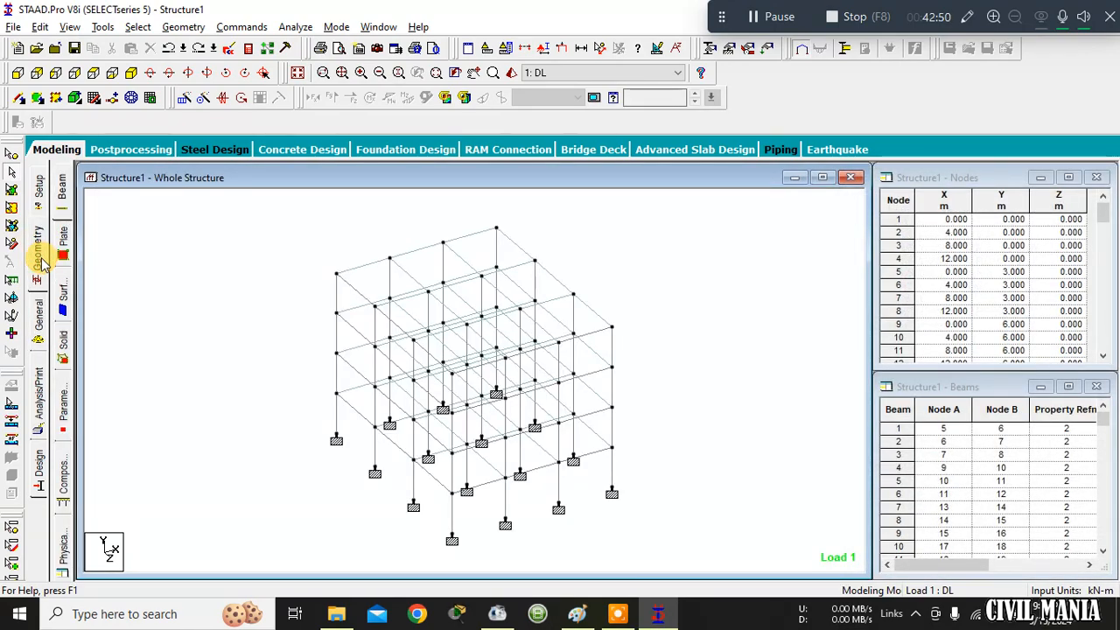
{"action": "left_click", "coordinate": [38, 322]}
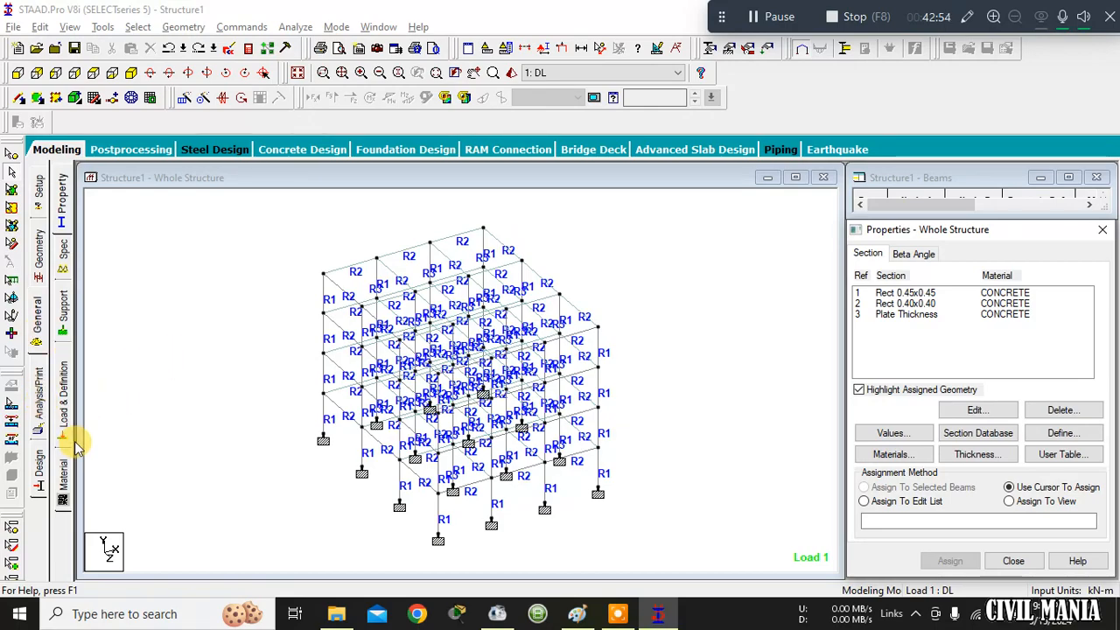
{"action": "left_click", "coordinate": [42, 262]}
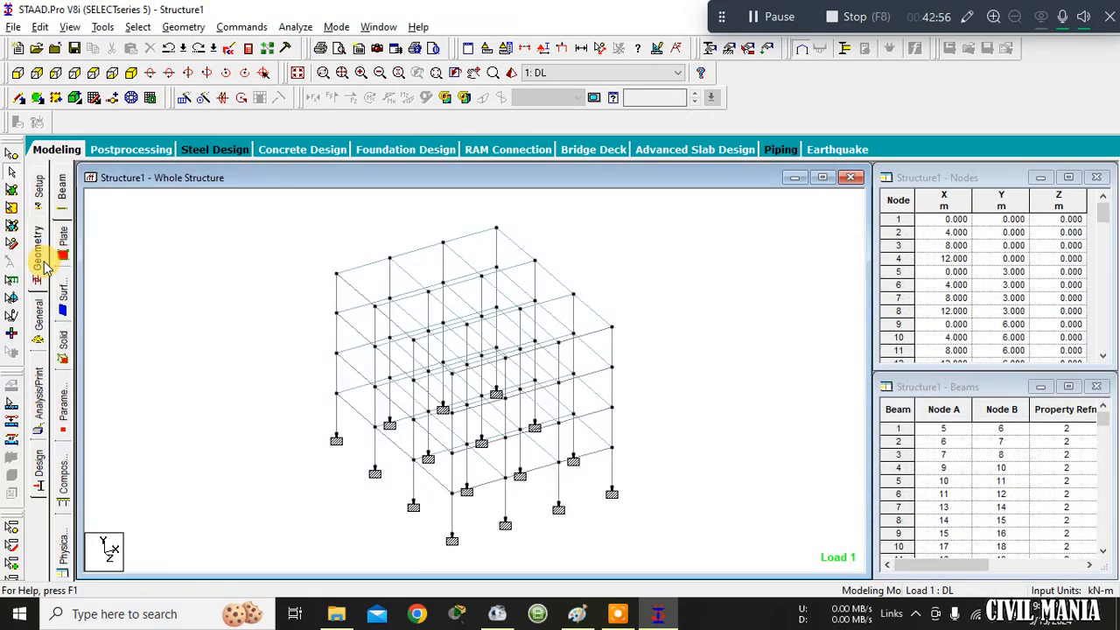
{"action": "left_click", "coordinate": [93, 76]}
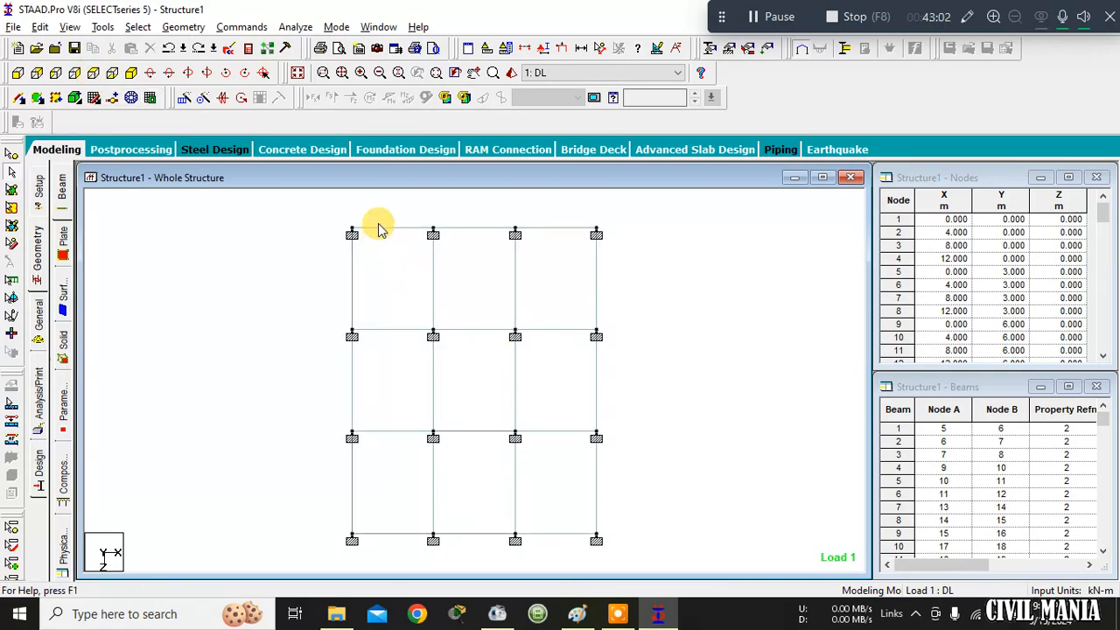
Select all the outer perimeter beams of the frame in plan view and display the selection in isometric view.
{"action": "left_click_drag", "start_coordinate": [350, 200], "coordinate": [412, 280]}
{"action": "left_click_drag", "start_coordinate": [479, 265], "coordinate": [490, 269], "text": "ctrl"}
{"action": "left_click_drag", "start_coordinate": [542, 203], "coordinate": [603, 341], "text": "ctrl"}
{"action": "left_click", "coordinate": [595, 275], "text": "ctrl"}
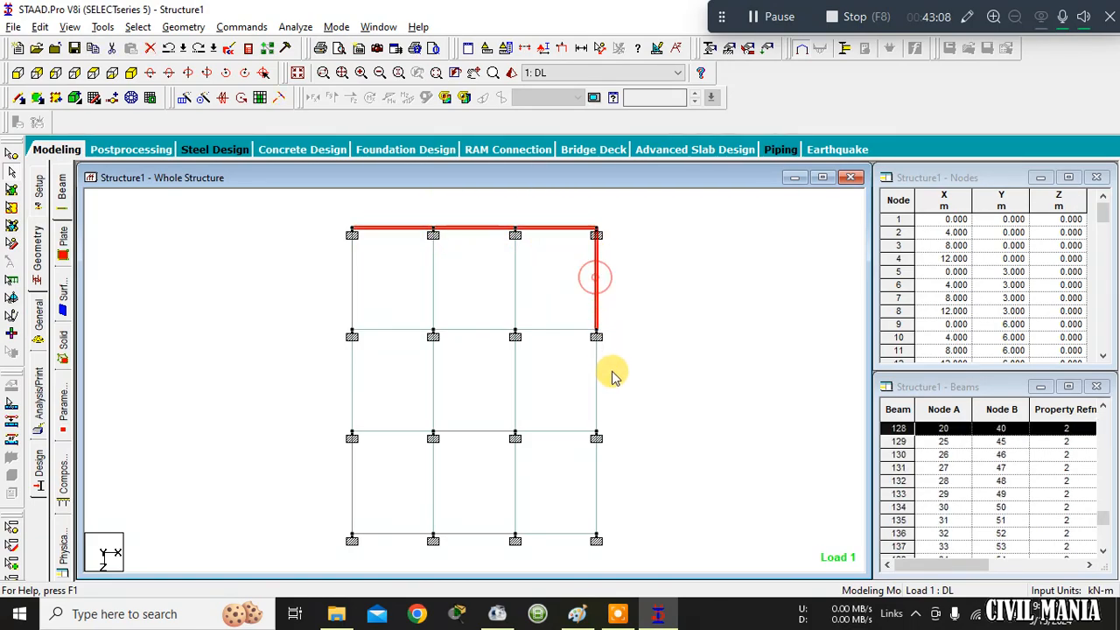
{"action": "left_click", "coordinate": [595, 395], "text": "ctrl"}
{"action": "left_click", "coordinate": [595, 476], "text": "ctrl"}
{"action": "left_click", "coordinate": [534, 533], "text": "ctrl"}
{"action": "left_click", "coordinate": [480, 535], "text": "ctrl"}
{"action": "left_click", "coordinate": [394, 534], "text": "ctrl"}
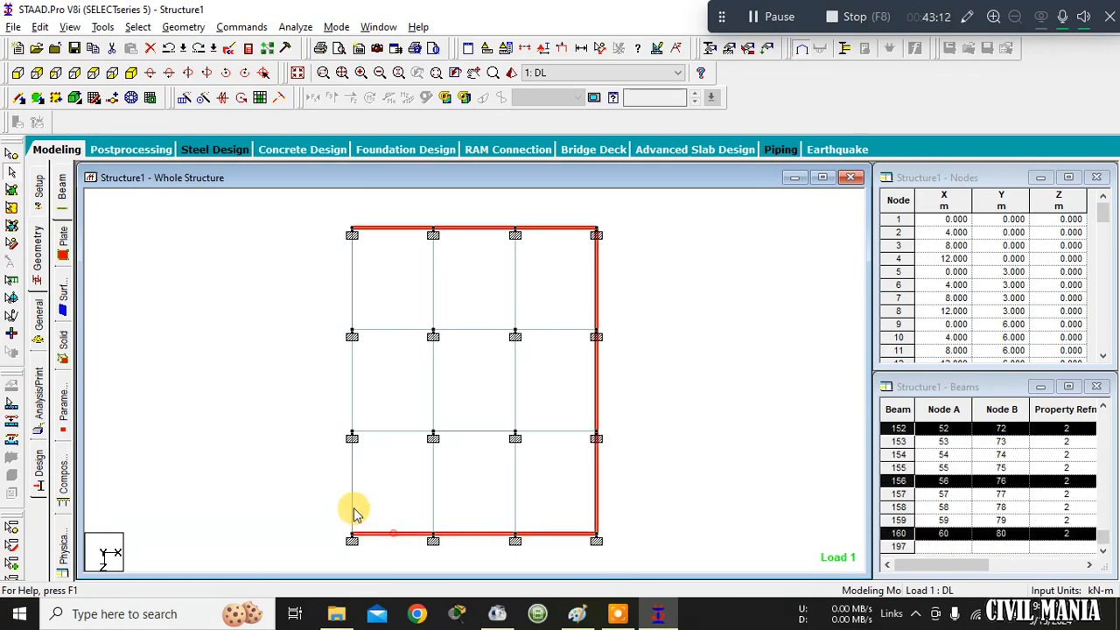
{"action": "left_click", "coordinate": [350, 500], "text": "ctrl"}
{"action": "left_click", "coordinate": [350, 409], "text": "ctrl"}
{"action": "left_click", "coordinate": [350, 298], "text": "ctrl"}
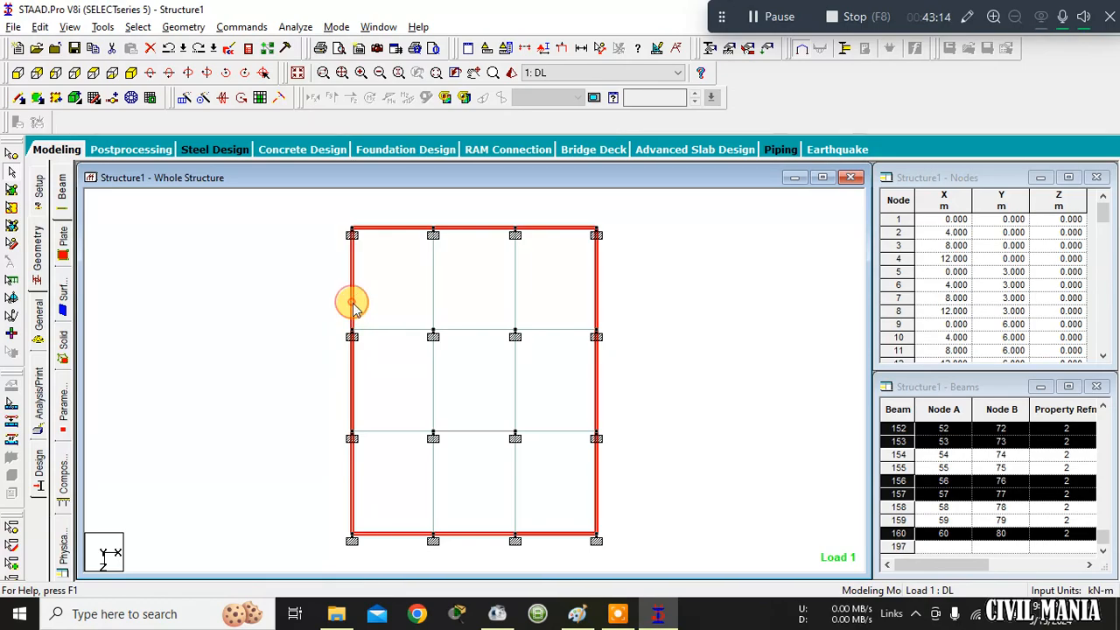
{"action": "left_click", "coordinate": [135, 74]}
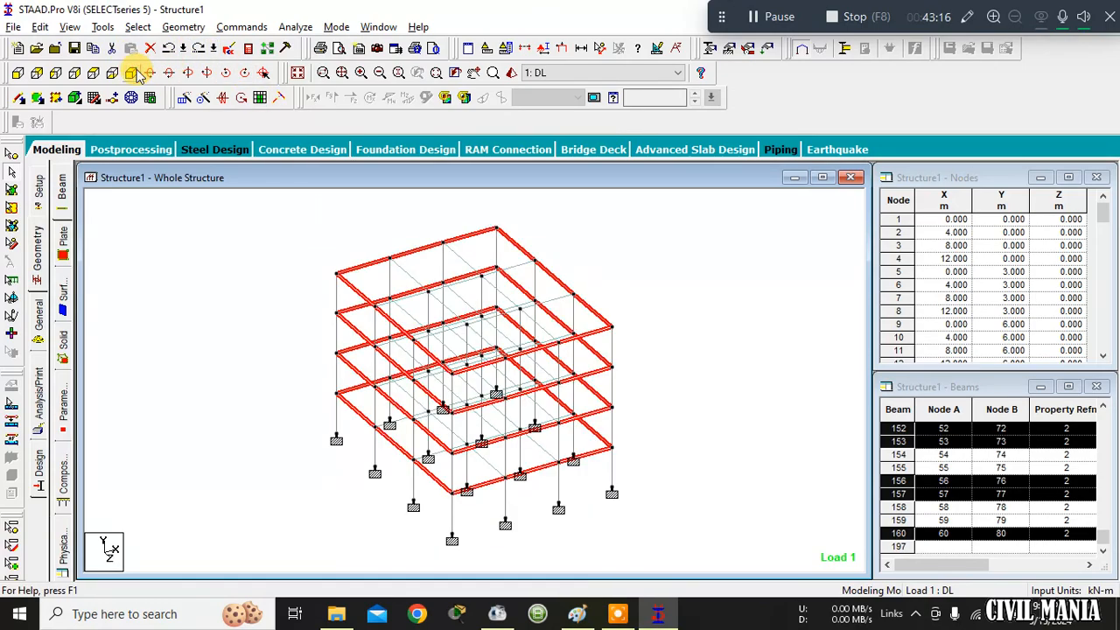
Remove the roof's rear, right-side and first front perimeter beams from the selection.
{"action": "left_click", "coordinate": [362, 266], "text": "ctrl"}
{"action": "left_click", "coordinate": [411, 251], "text": "ctrl"}
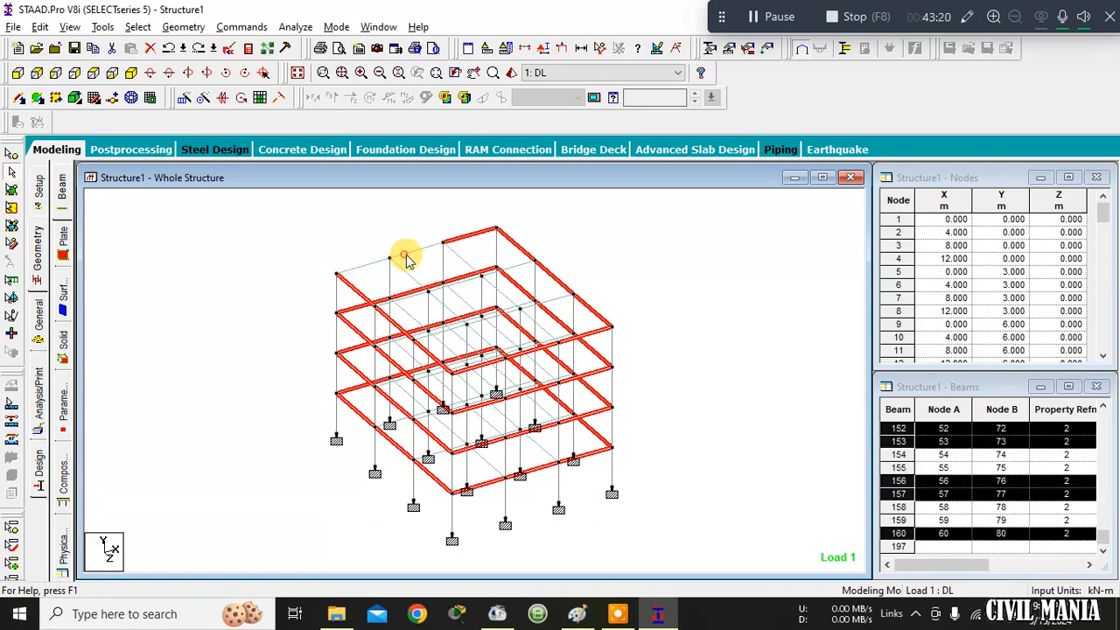
{"action": "left_click", "coordinate": [461, 235], "text": "ctrl"}
{"action": "left_click", "coordinate": [509, 245], "text": "ctrl"}
{"action": "left_click", "coordinate": [547, 271], "text": "ctrl"}
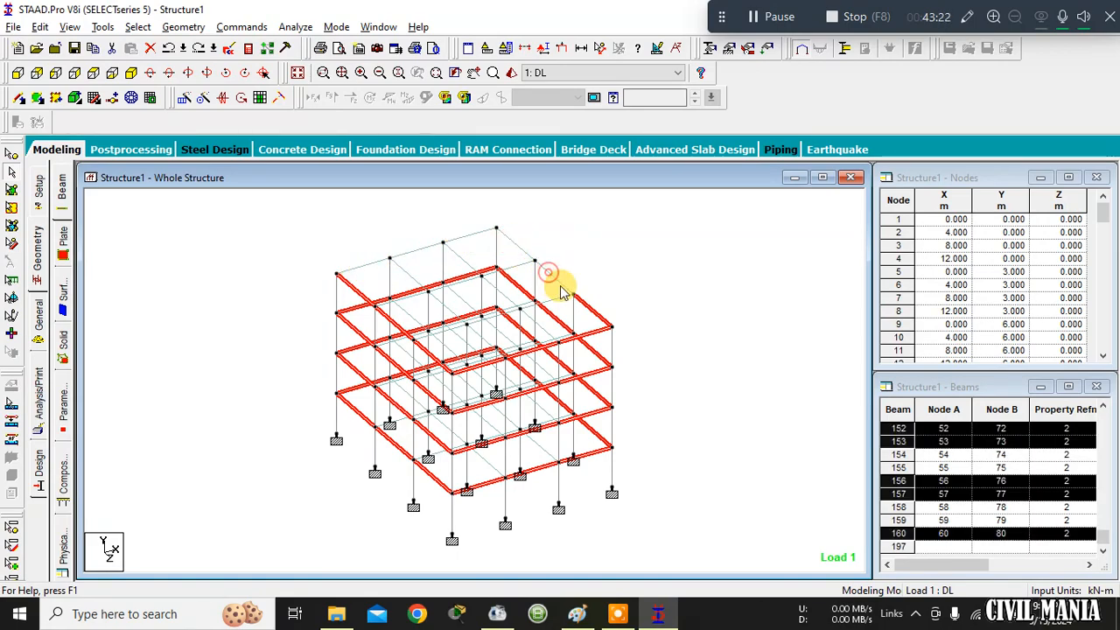
{"action": "left_click", "coordinate": [584, 302], "text": "ctrl"}
{"action": "left_click", "coordinate": [602, 337], "text": "ctrl"}
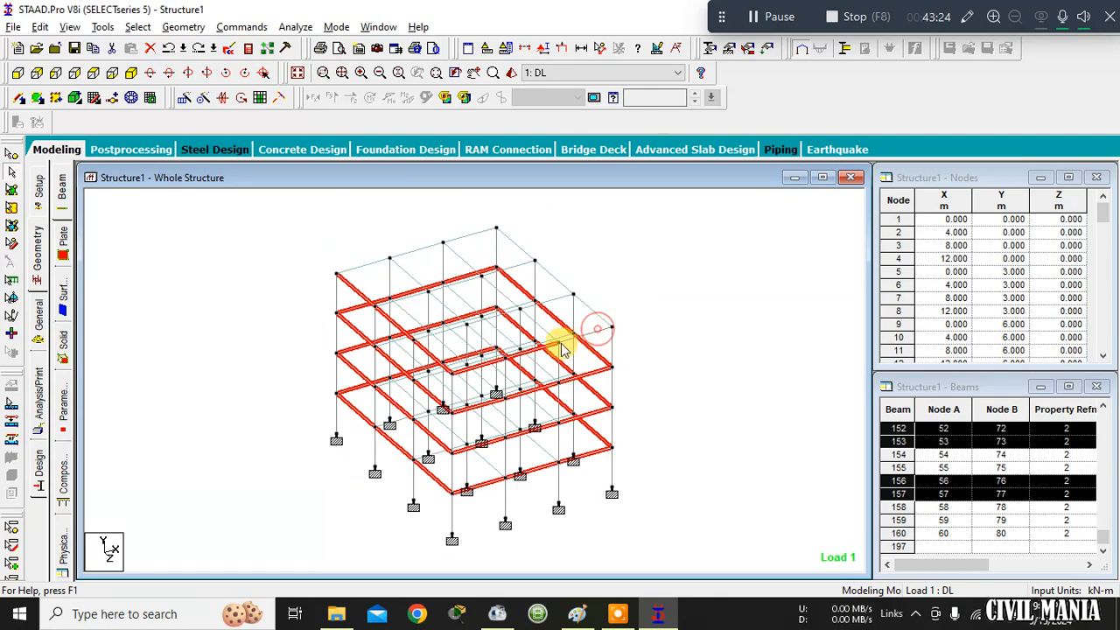
Try to deselect the remaining front roof beams and the wrongly picked inner members, and clear the whole selection.
{"action": "left_click", "coordinate": [528, 359], "text": "ctrl"}
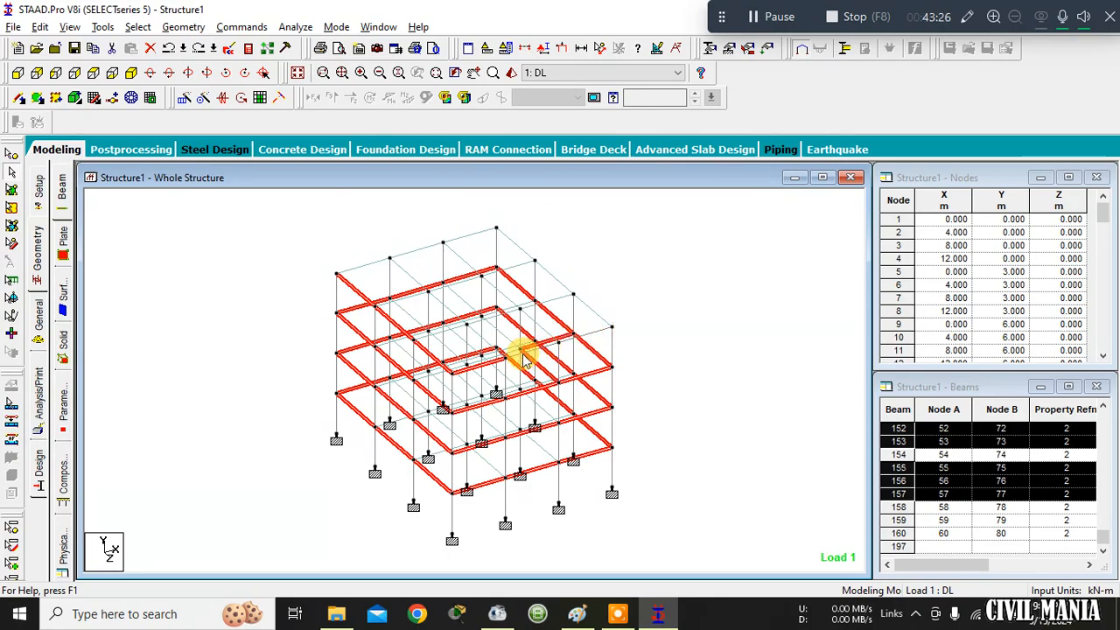
{"action": "left_click", "coordinate": [529, 357], "text": "ctrl"}
{"action": "left_click", "coordinate": [544, 341], "text": "ctrl"}
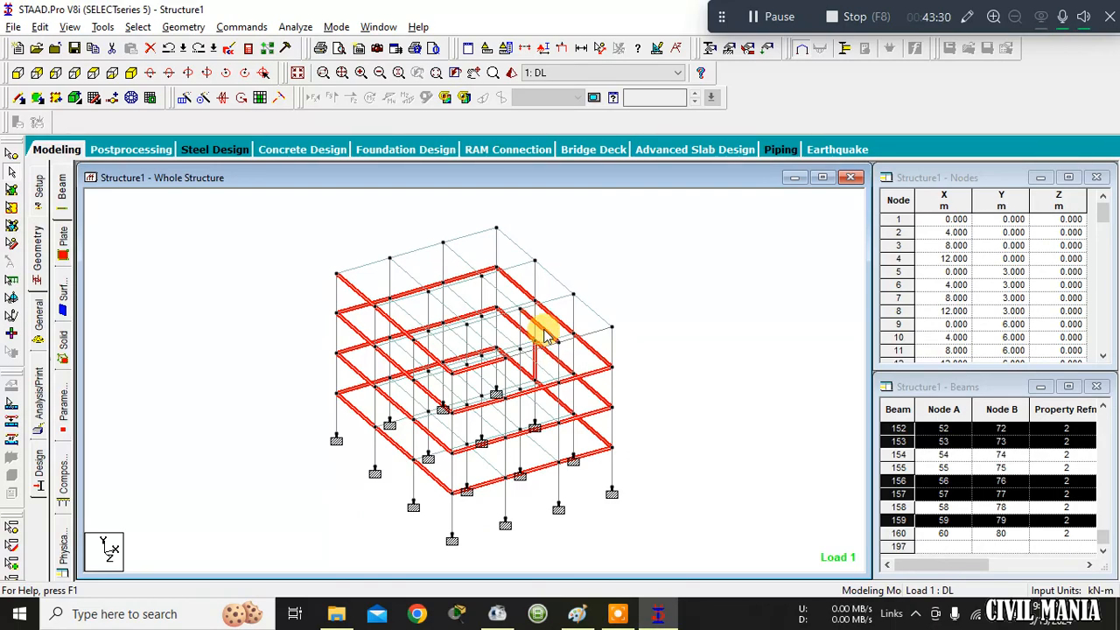
{"action": "left_click", "coordinate": [540, 357], "text": "ctrl"}
{"action": "left_click", "coordinate": [540, 369], "text": "ctrl"}
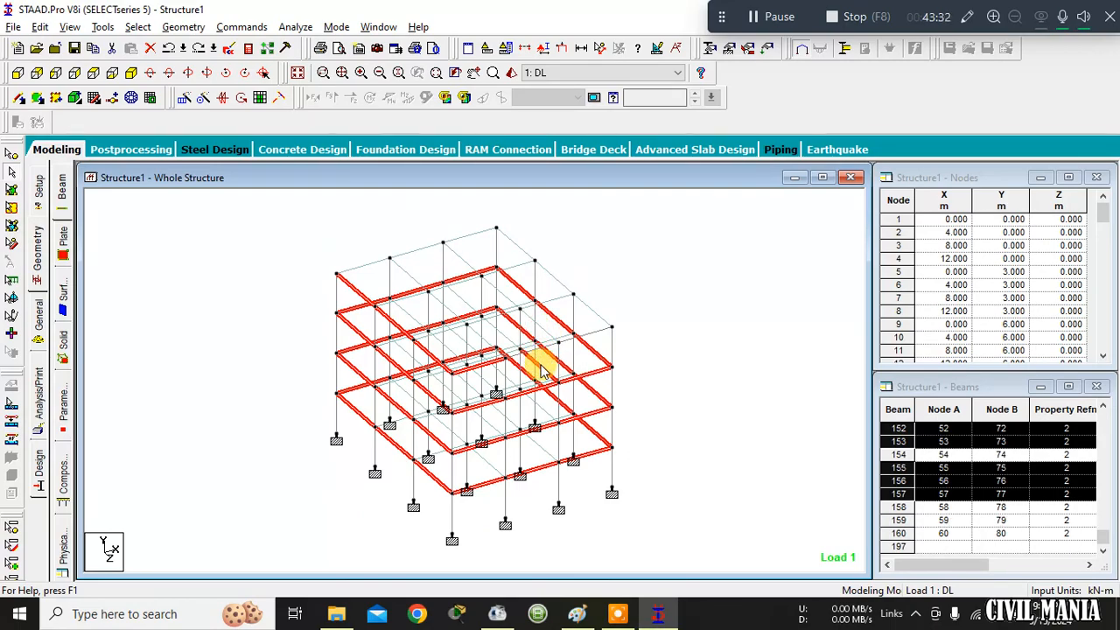
{"action": "left_click", "coordinate": [540, 370], "text": "ctrl"}
{"action": "left_click", "coordinate": [538, 372], "text": "ctrl"}
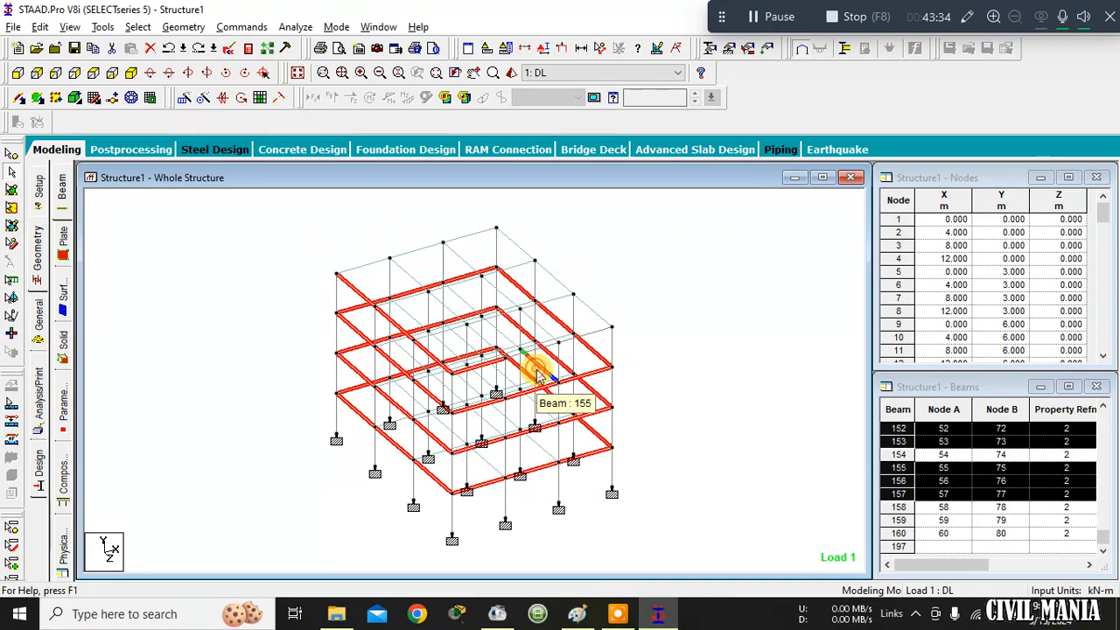
{"action": "left_click", "coordinate": [543, 375], "text": "ctrl"}
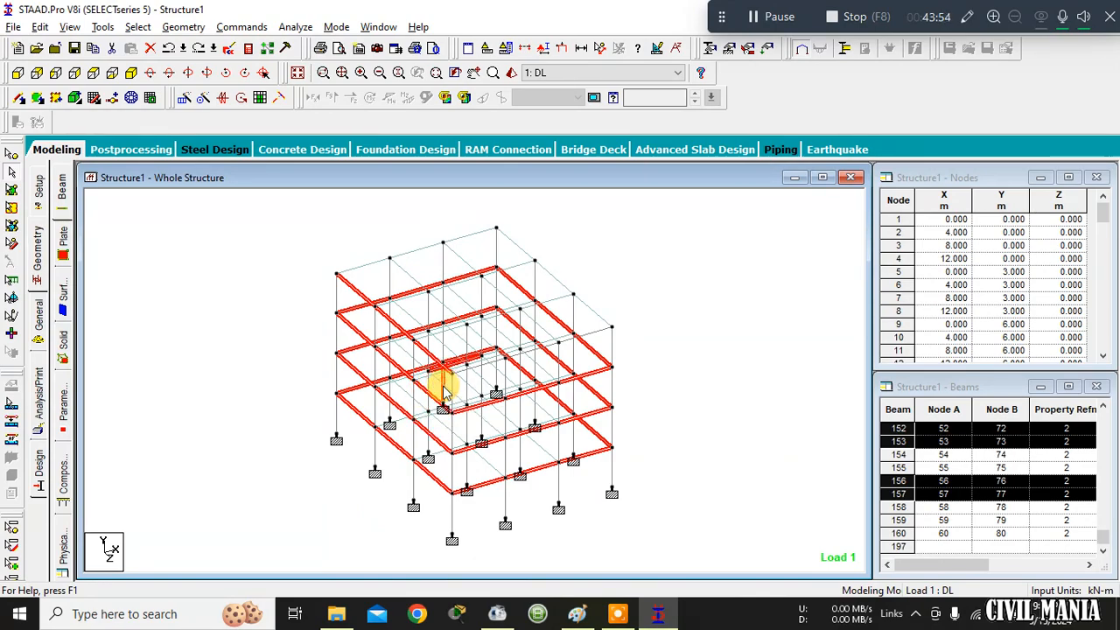
{"action": "left_click", "coordinate": [659, 268]}
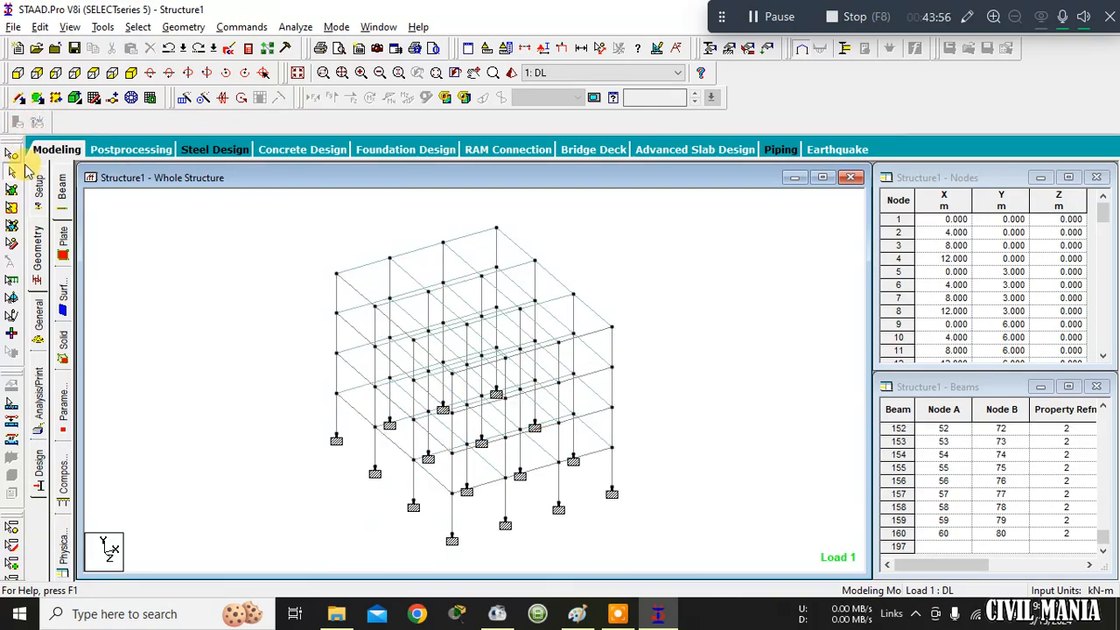
In front view, hide the roof beams using a Window / Rubber Band section, check the frame in isometric view and show it in plan.
{"action": "left_click", "coordinate": [133, 77]}
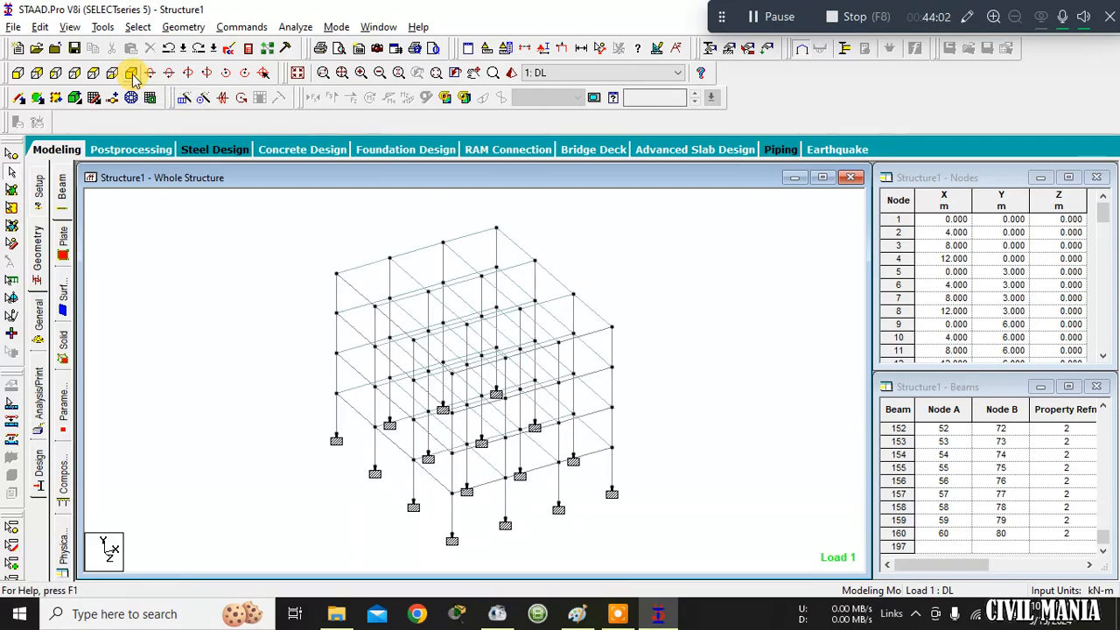
{"action": "left_click", "coordinate": [16, 77]}
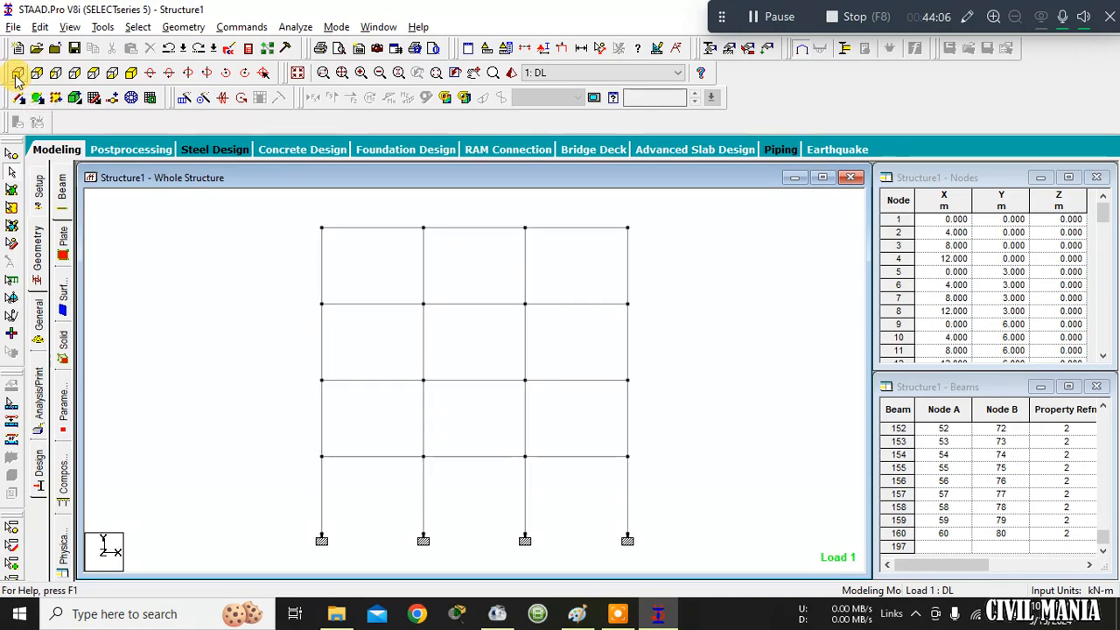
{"action": "left_click", "coordinate": [526, 48]}
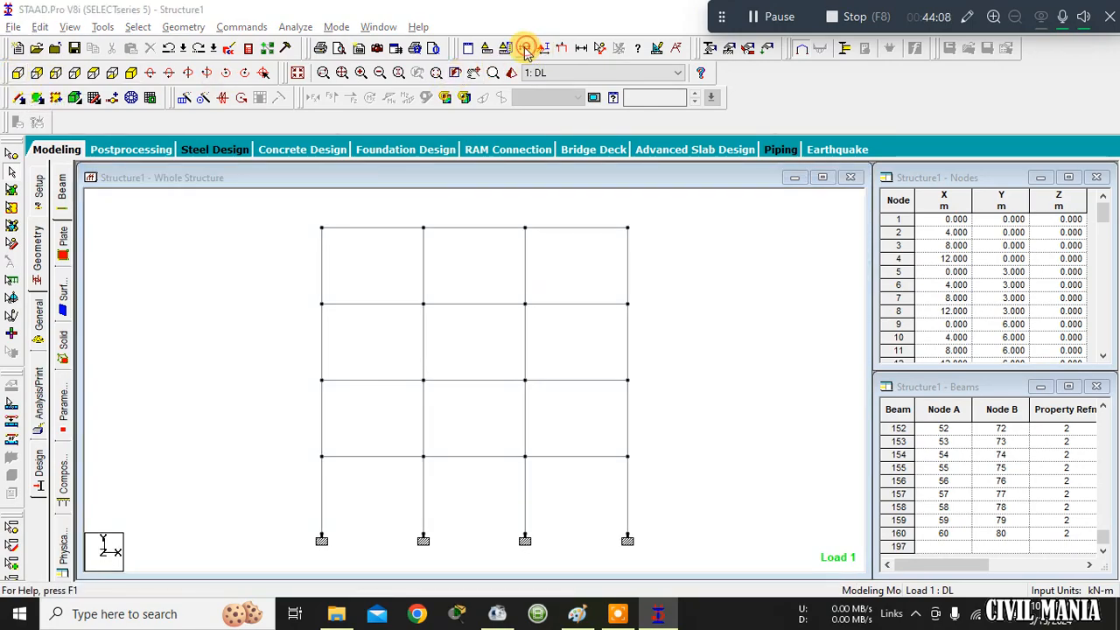
{"action": "left_click", "coordinate": [604, 210]}
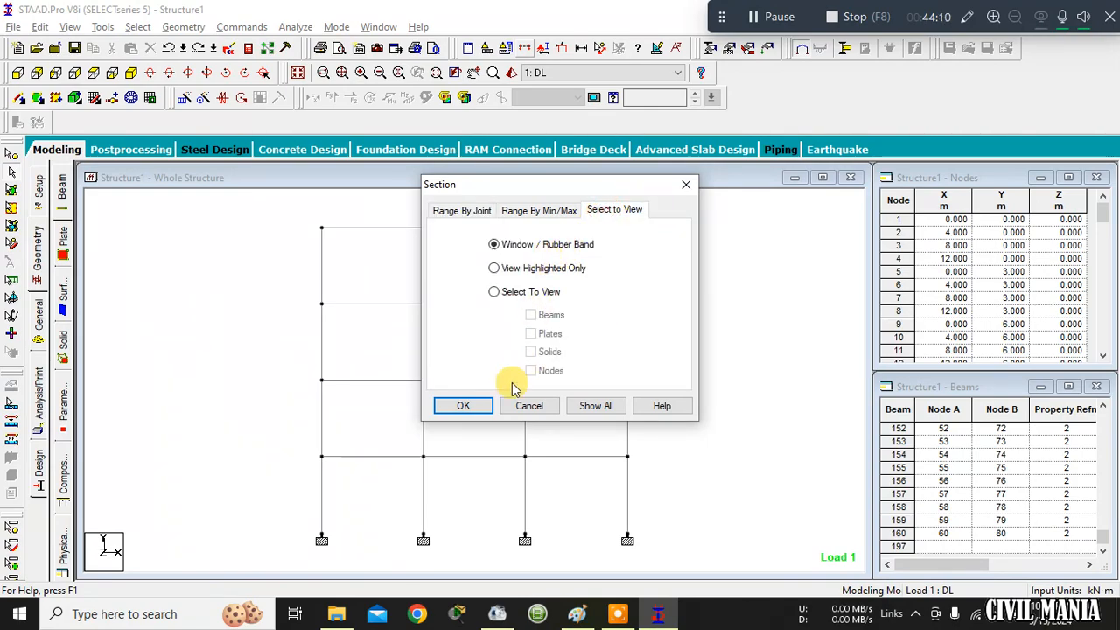
{"action": "left_click", "coordinate": [466, 404]}
{"action": "left_click_drag", "start_coordinate": [638, 488], "coordinate": [701, 516]}
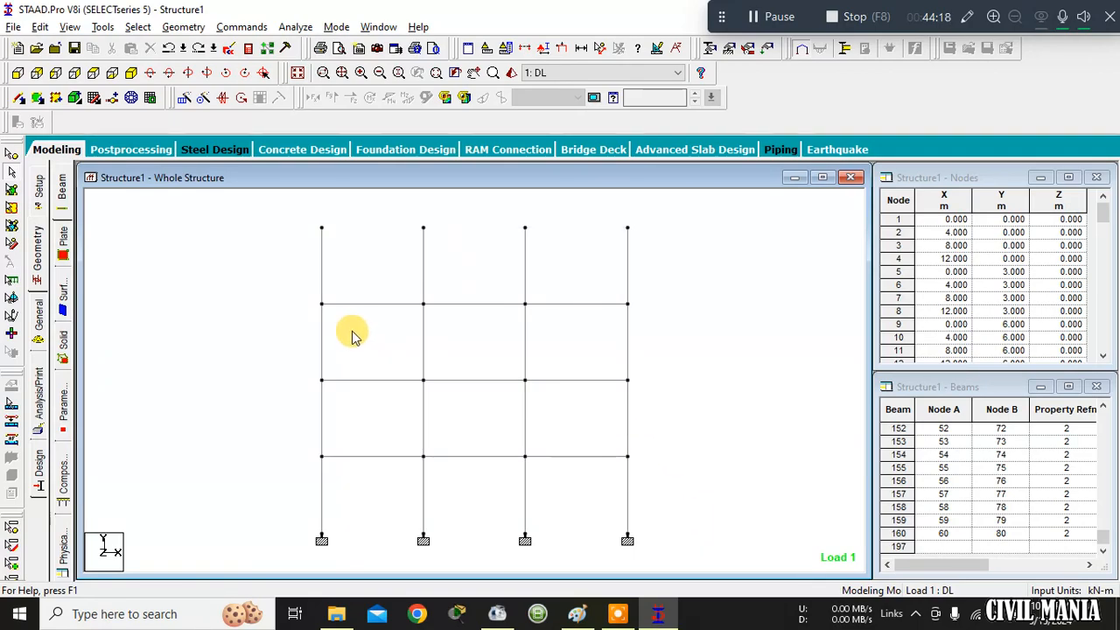
{"action": "left_click", "coordinate": [131, 75]}
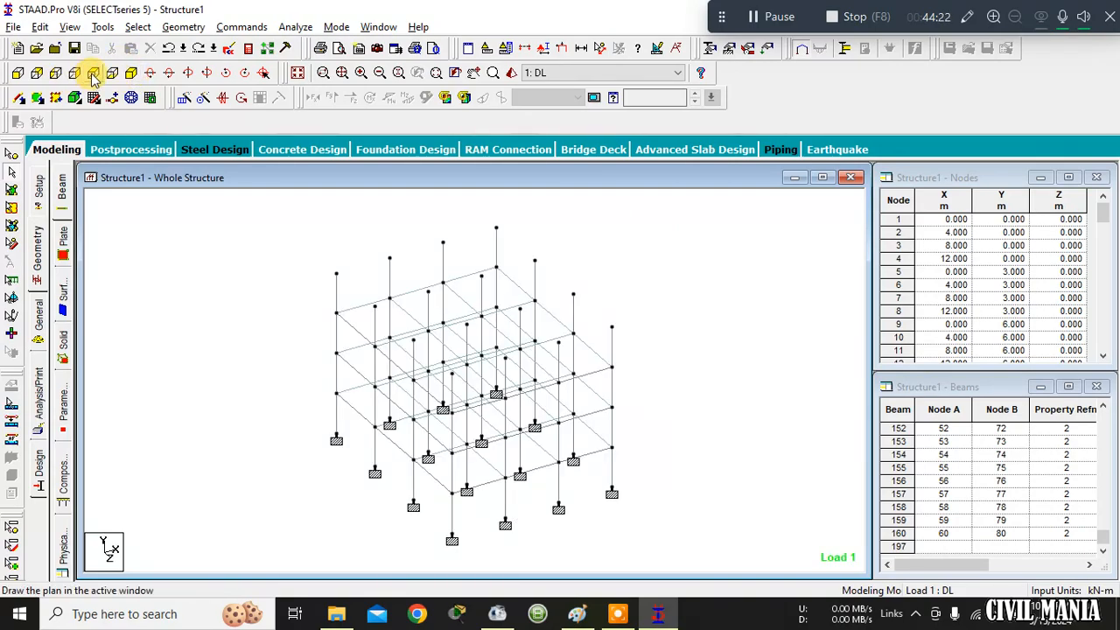
{"action": "left_click", "coordinate": [91, 77]}
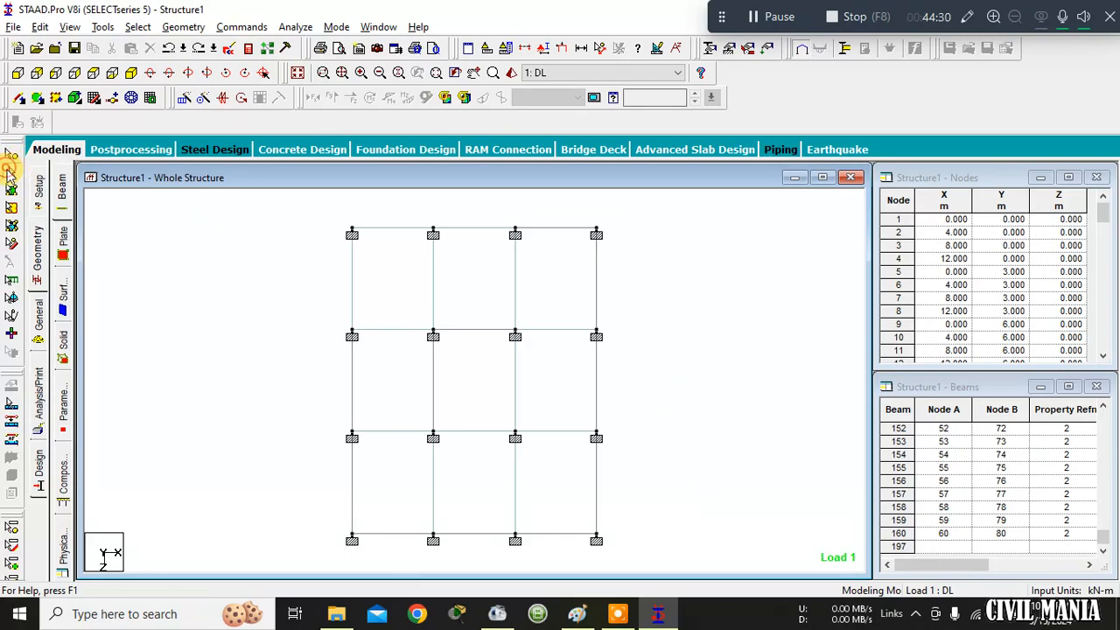
Select all the outer perimeter beams of the floors below the roof in plan view and check the selection in isometric view.
{"action": "left_click", "coordinate": [350, 282]}
{"action": "left_click", "coordinate": [390, 230], "text": "ctrl"}
{"action": "left_click", "coordinate": [486, 230], "text": "ctrl"}
{"action": "left_click", "coordinate": [542, 230], "text": "ctrl"}
{"action": "left_click", "coordinate": [596, 280], "text": "ctrl"}
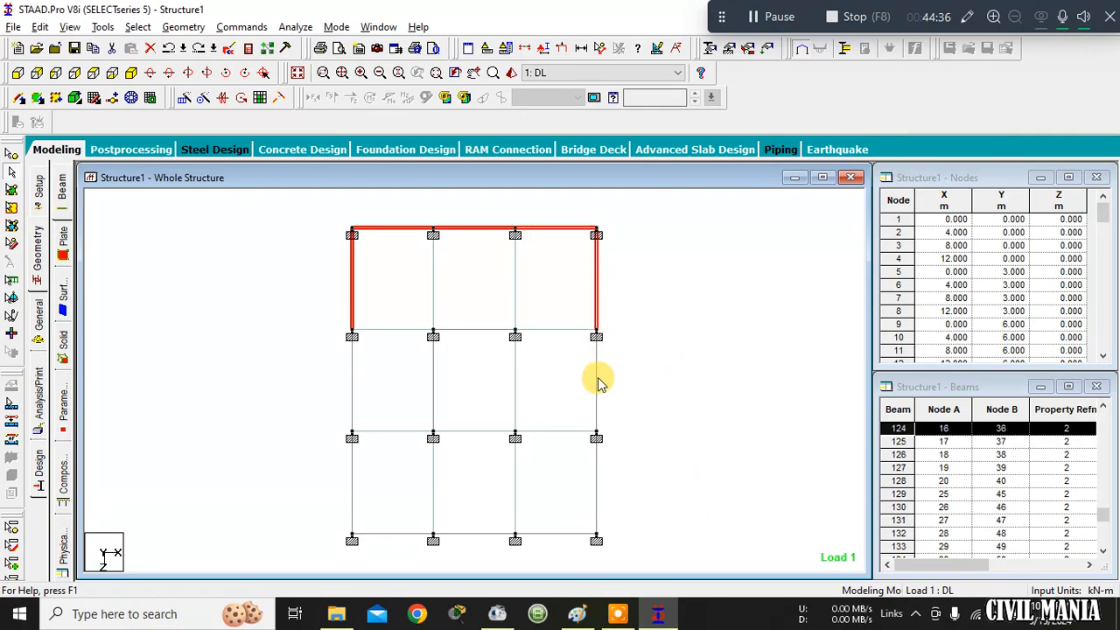
{"action": "left_click", "coordinate": [597, 382], "text": "ctrl"}
{"action": "left_click", "coordinate": [596, 467], "text": "ctrl"}
{"action": "left_click", "coordinate": [537, 536], "text": "ctrl"}
{"action": "left_click", "coordinate": [485, 534], "text": "ctrl"}
{"action": "left_click", "coordinate": [399, 534], "text": "ctrl"}
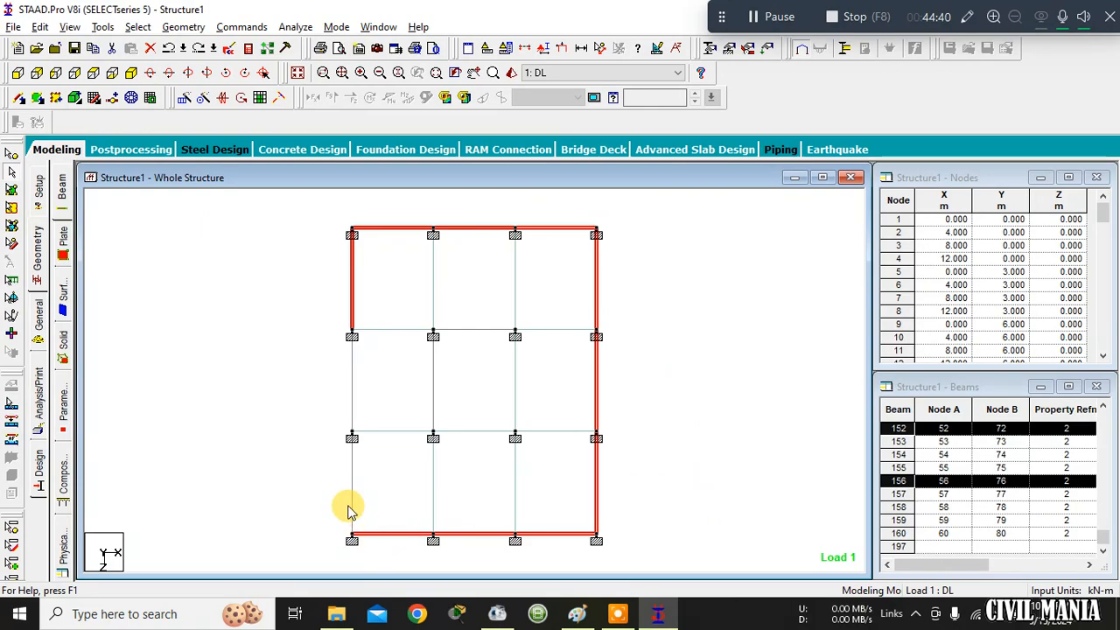
{"action": "left_click", "coordinate": [350, 507], "text": "ctrl"}
{"action": "left_click", "coordinate": [351, 409], "text": "ctrl"}
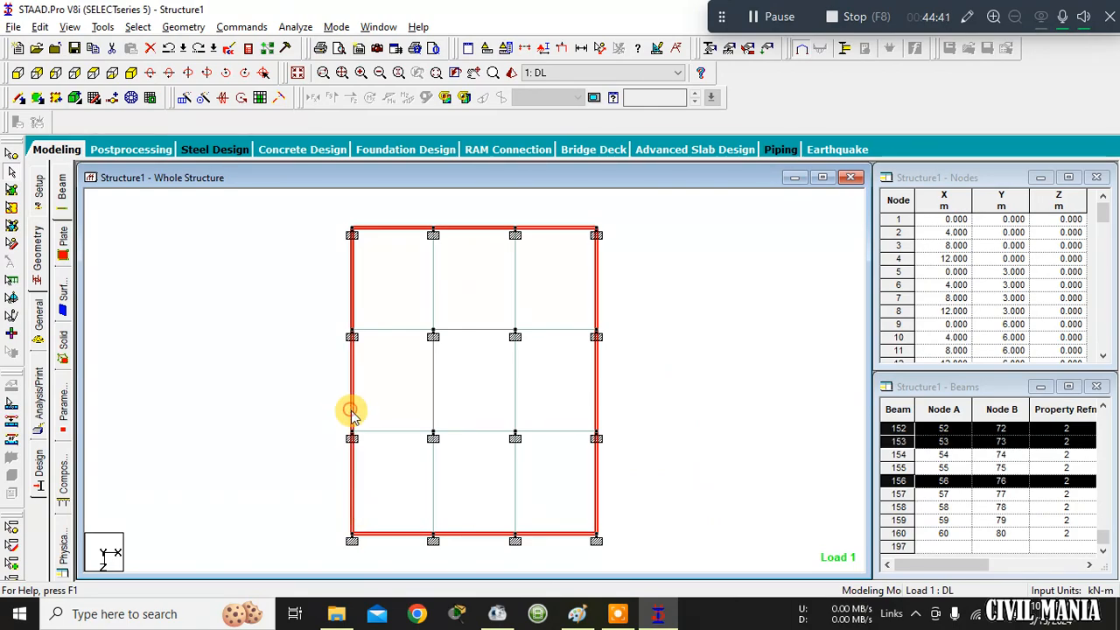
{"action": "left_click", "coordinate": [132, 73]}
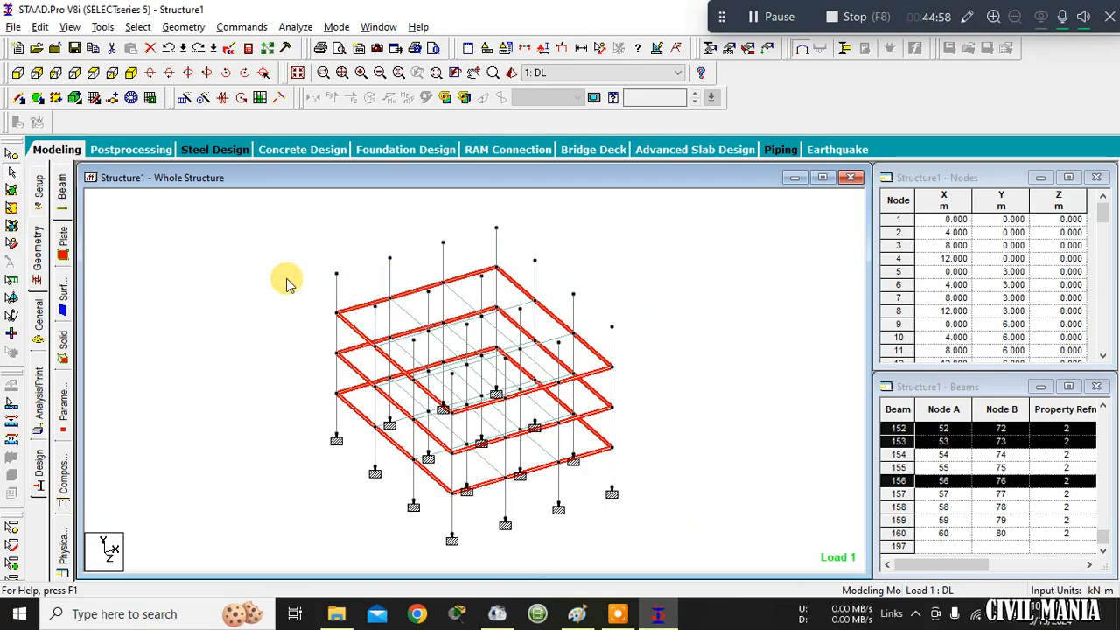
Assign the UNI GY -13.8 kN/m load of the DL case to the selected perimeter beams and clear the beam selection.
{"action": "left_click", "coordinate": [39, 316]}
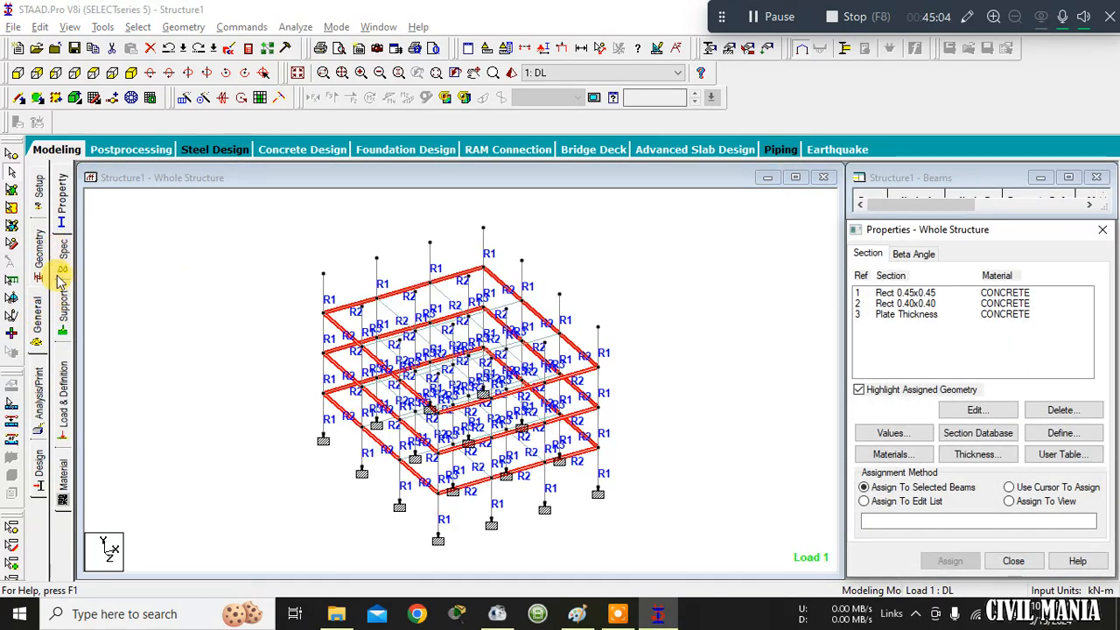
{"action": "left_click", "coordinate": [61, 399]}
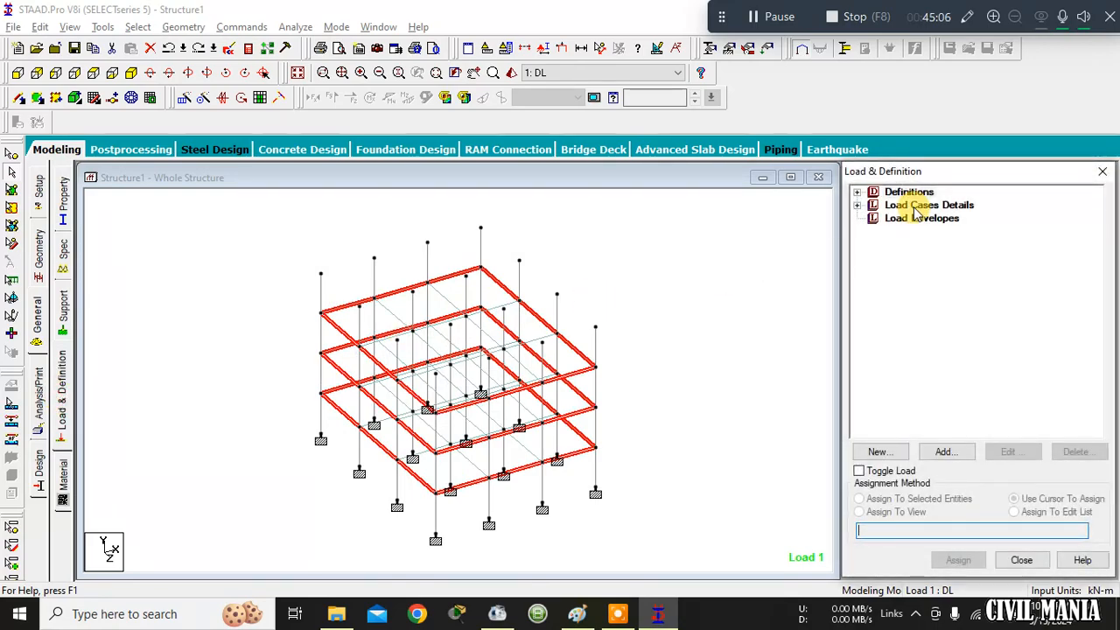
{"action": "double_click", "coordinate": [915, 208]}
{"action": "double_click", "coordinate": [914, 219]}
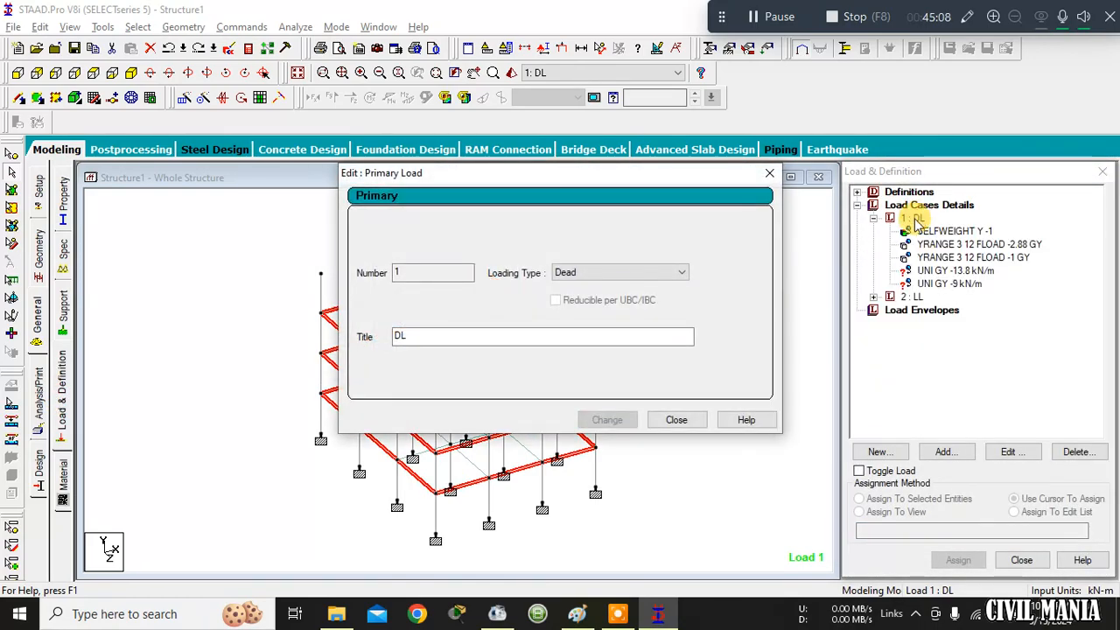
{"action": "left_click", "coordinate": [776, 165]}
{"action": "left_click", "coordinate": [953, 271]}
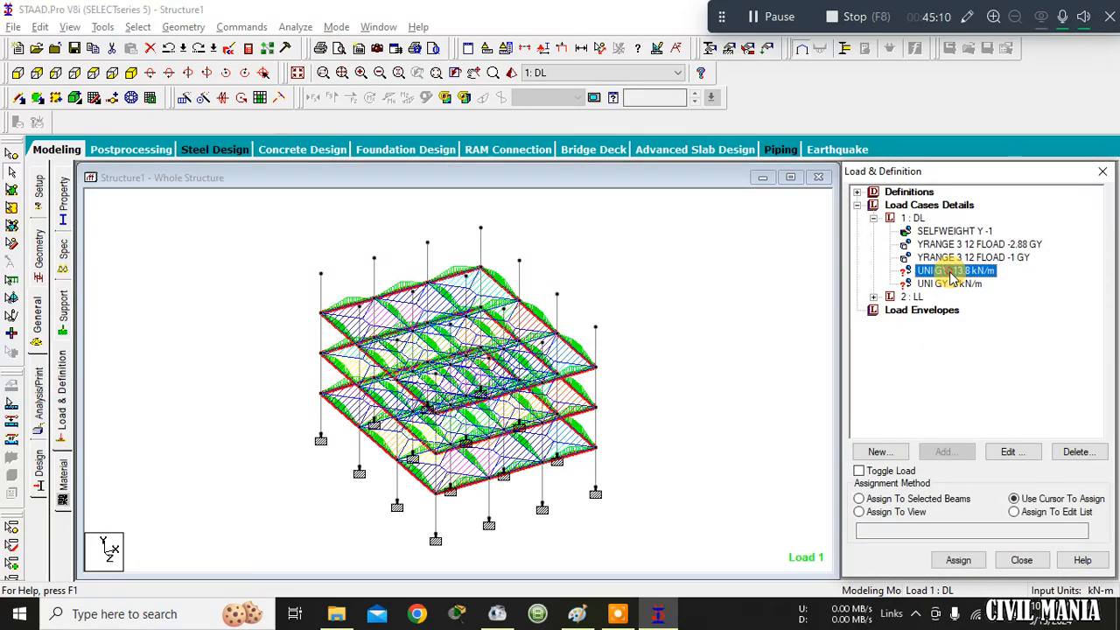
{"action": "left_click", "coordinate": [910, 499]}
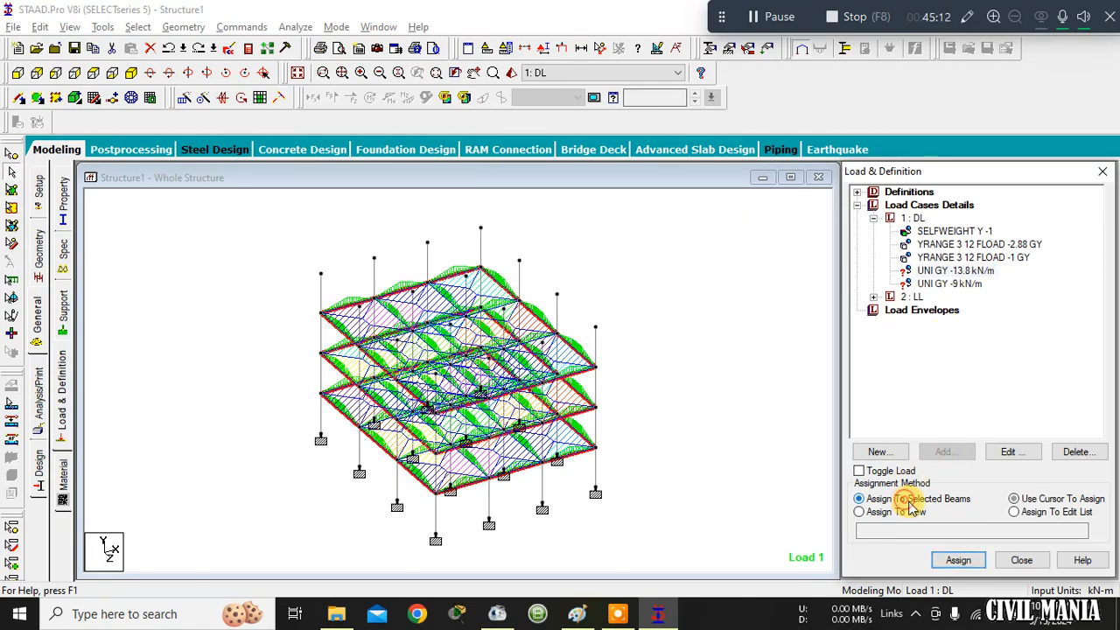
{"action": "left_click", "coordinate": [959, 561]}
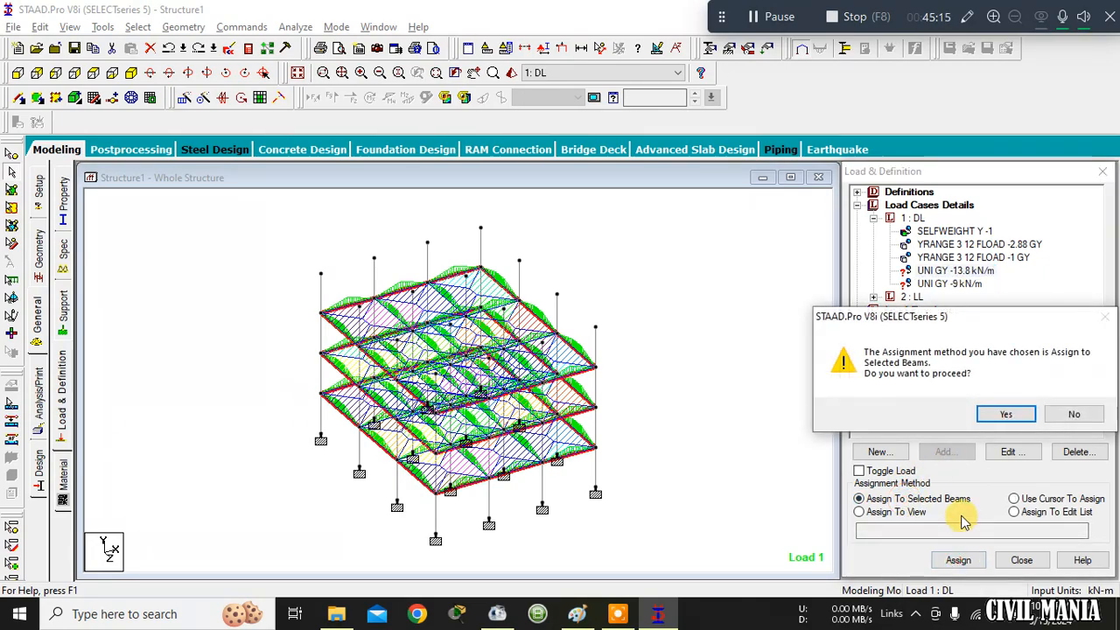
{"action": "left_click", "coordinate": [1004, 415]}
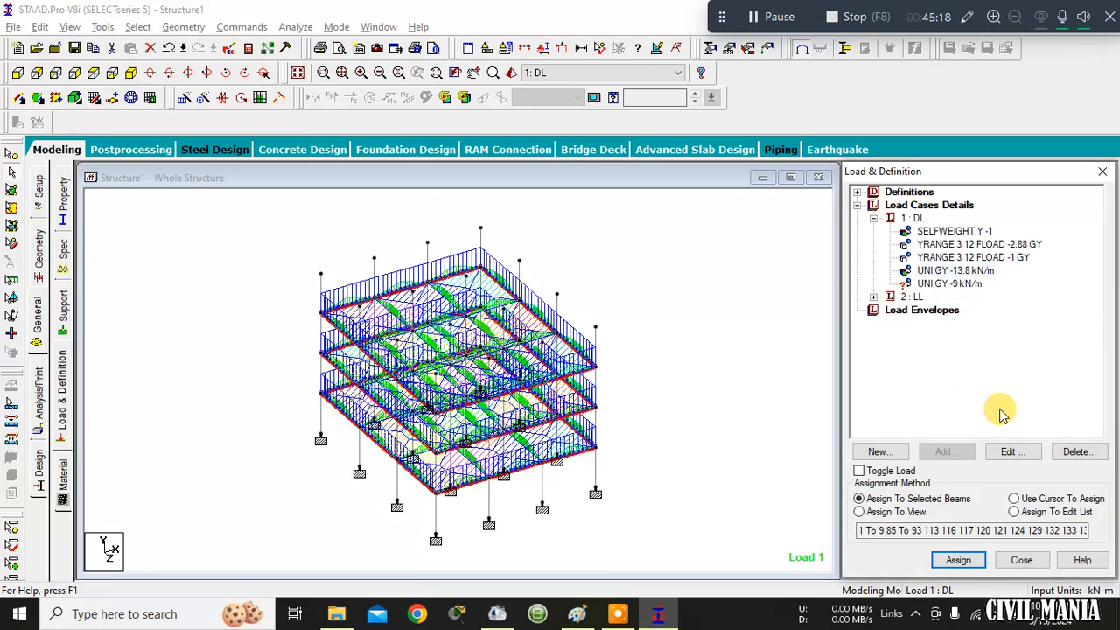
{"action": "left_click", "coordinate": [714, 284]}
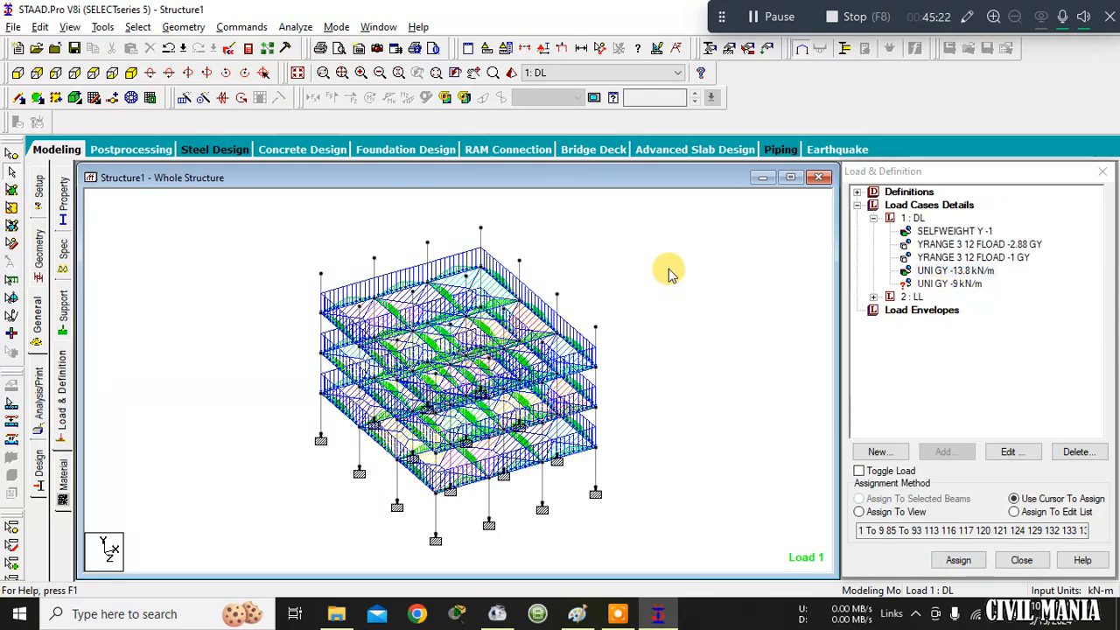
Display the whole structure with its dead loads, then return to the beam geometry page in plan view.
{"action": "left_click", "coordinate": [299, 72]}
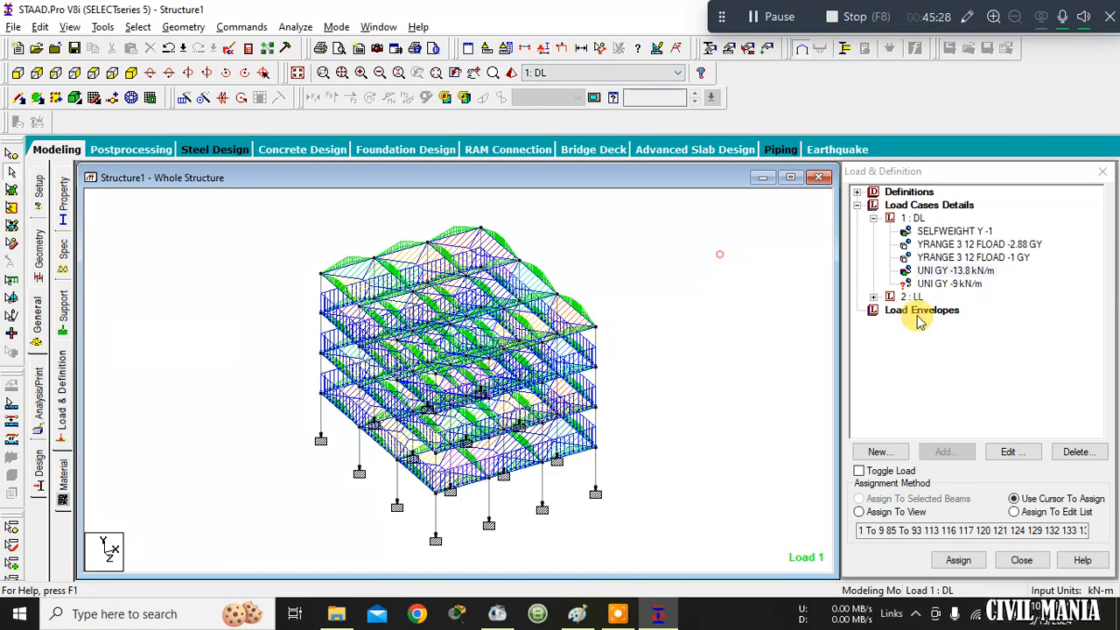
{"action": "left_click", "coordinate": [931, 284]}
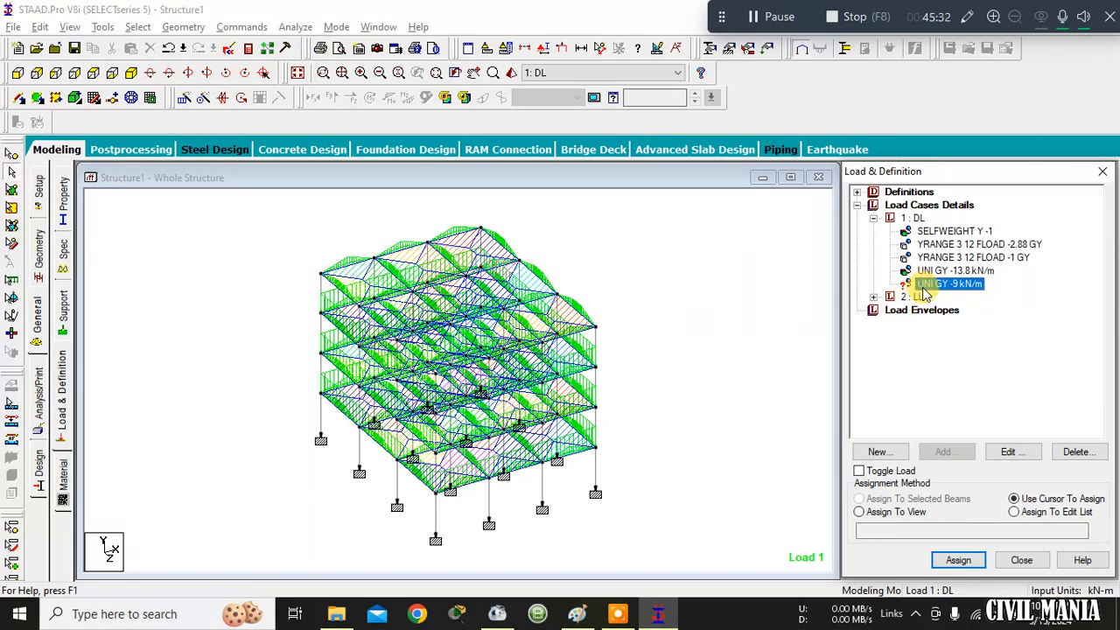
{"action": "left_click", "coordinate": [707, 274]}
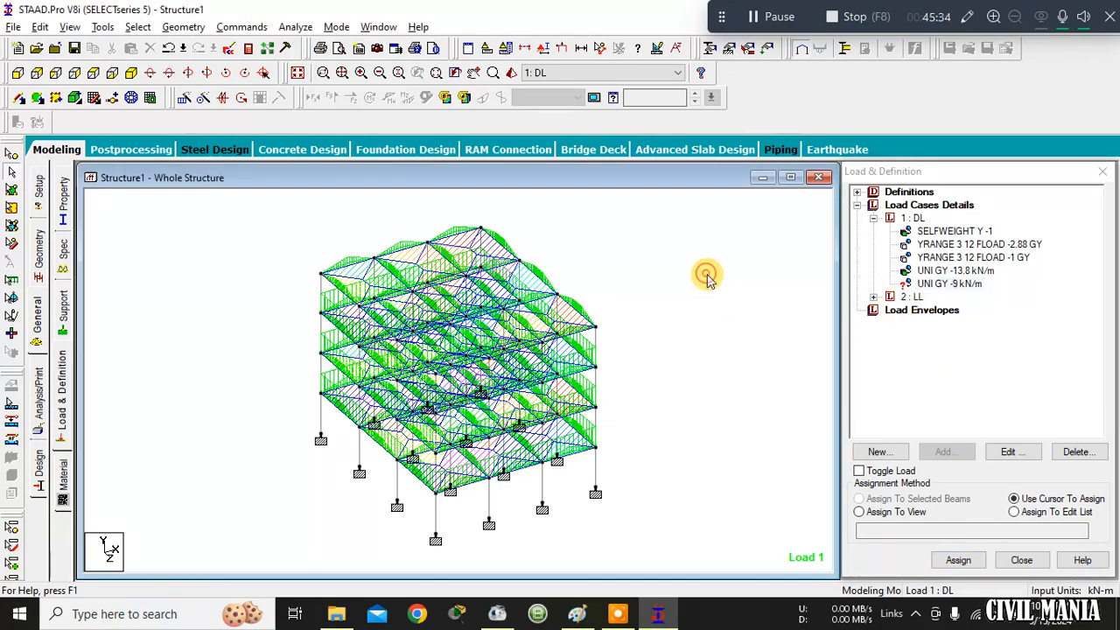
{"action": "left_click", "coordinate": [40, 274]}
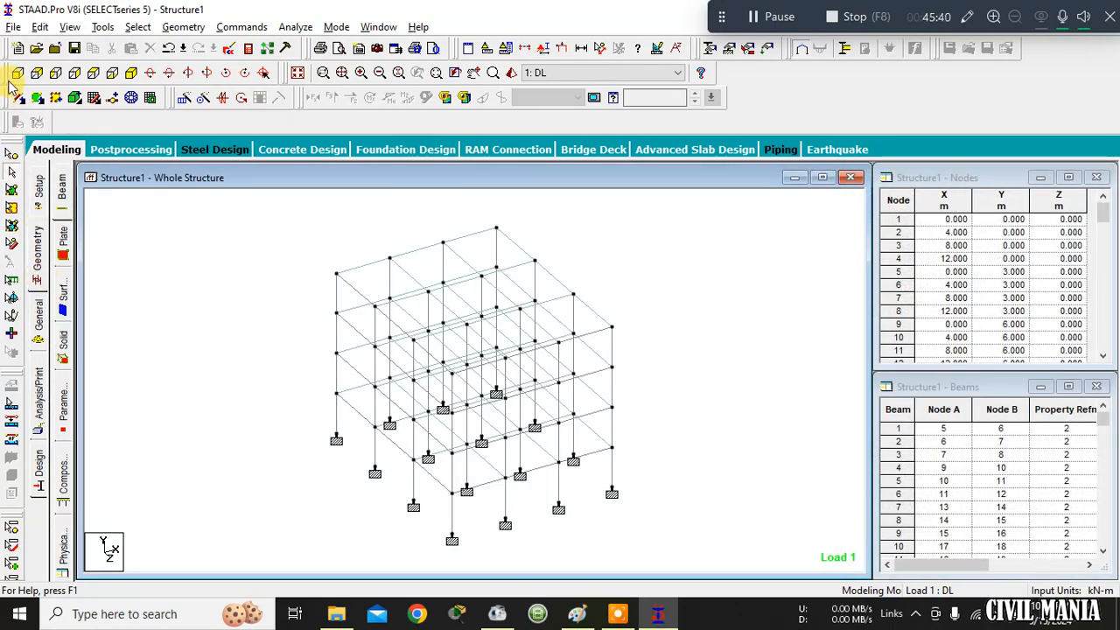
{"action": "left_click", "coordinate": [93, 74]}
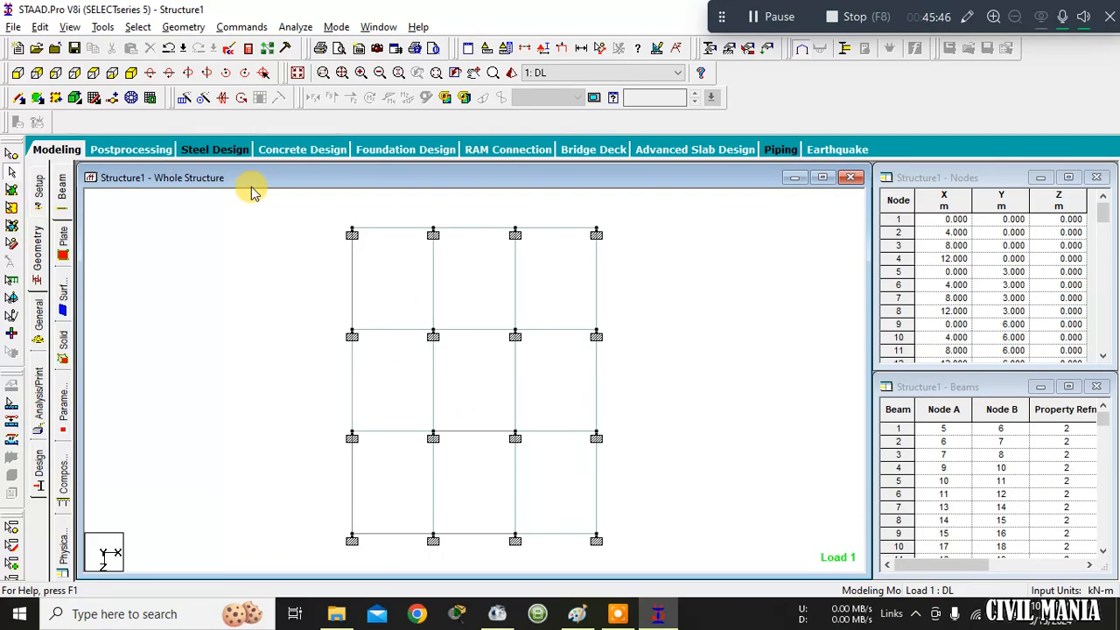
Hide the roof level using a Select to View section window around the lower storeys in front view, and check the frame in isometric view.
{"action": "left_click", "coordinate": [18, 73]}
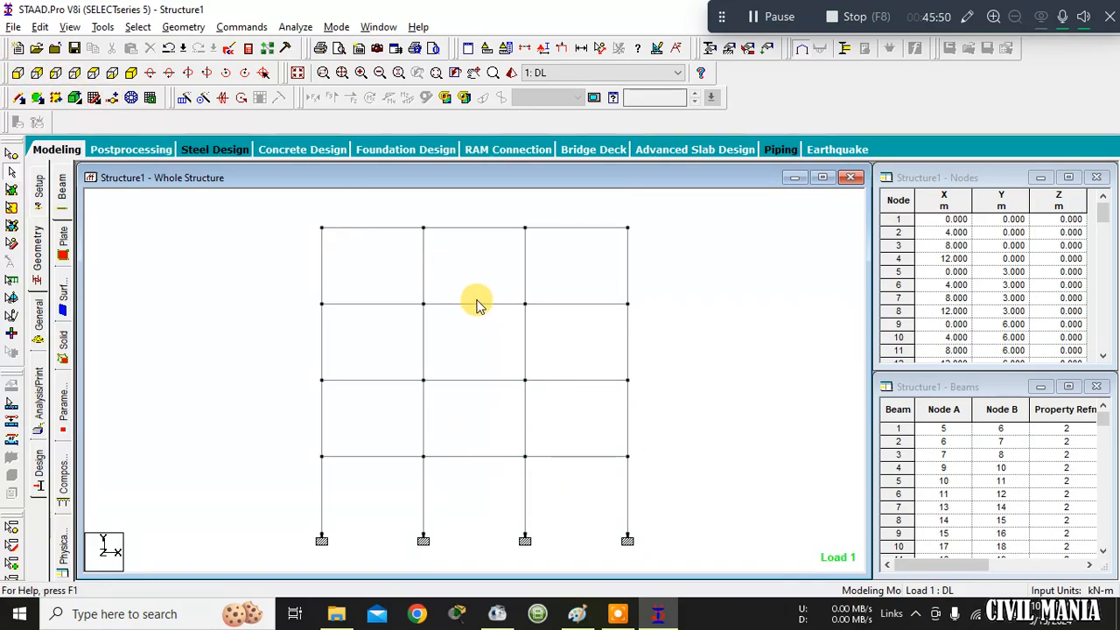
{"action": "left_click", "coordinate": [530, 51]}
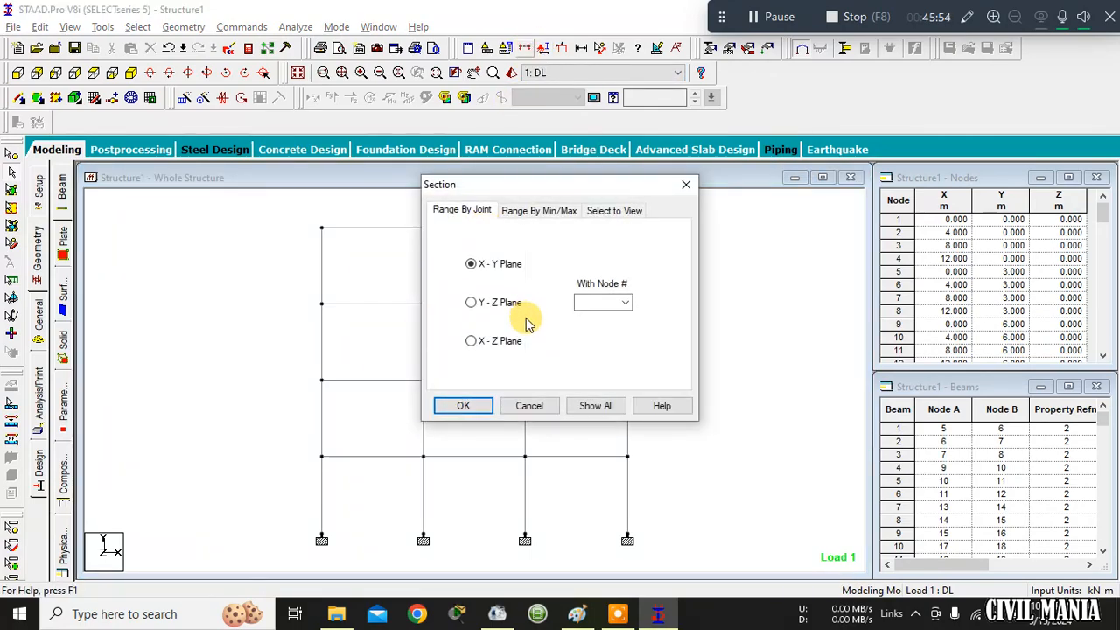
{"action": "left_click", "coordinate": [612, 209]}
{"action": "left_click", "coordinate": [473, 407]}
{"action": "left_click_drag", "start_coordinate": [237, 269], "coordinate": [674, 506]}
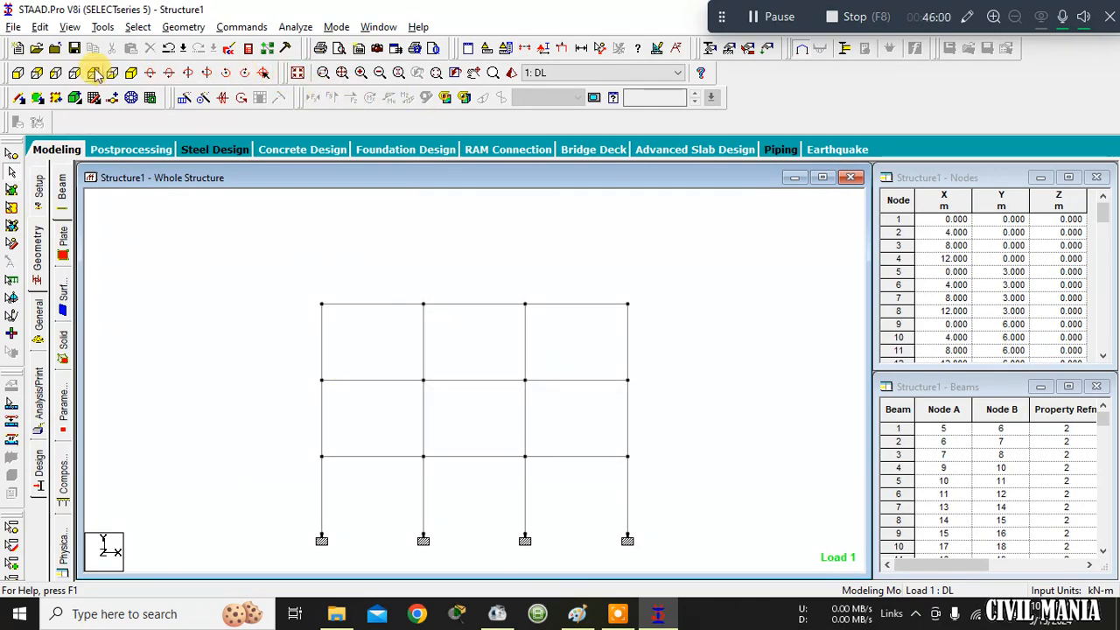
{"action": "left_click", "coordinate": [130, 75]}
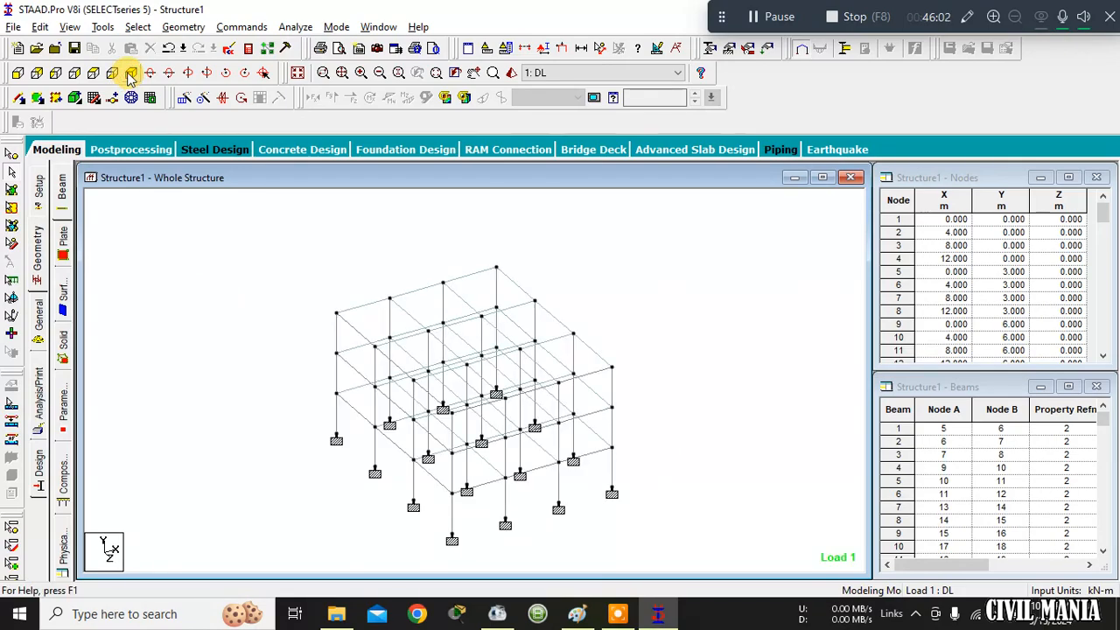
{"action": "left_click", "coordinate": [130, 73]}
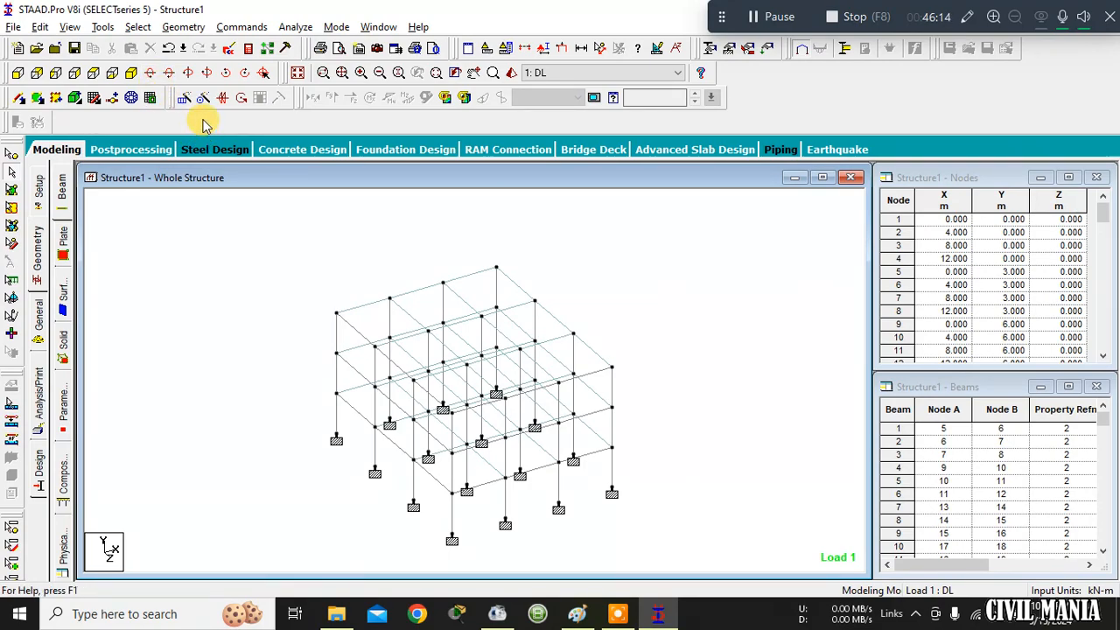
Select all the inner beams in both directions below the roof in plan view and check the selection in isometric view.
{"action": "left_click", "coordinate": [93, 77]}
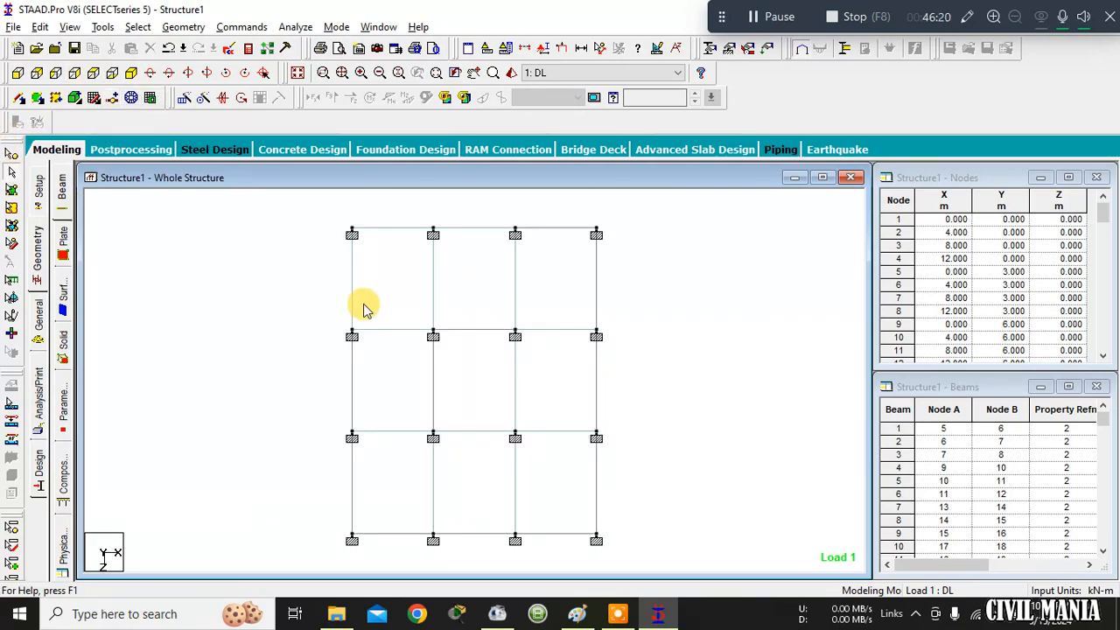
{"action": "left_click_drag", "start_coordinate": [391, 259], "coordinate": [442, 289]}
{"action": "left_click", "coordinate": [515, 284], "text": "ctrl"}
{"action": "left_click", "coordinate": [404, 331], "text": "ctrl"}
{"action": "left_click", "coordinate": [467, 330], "text": "ctrl"}
{"action": "left_click", "coordinate": [542, 330], "text": "ctrl"}
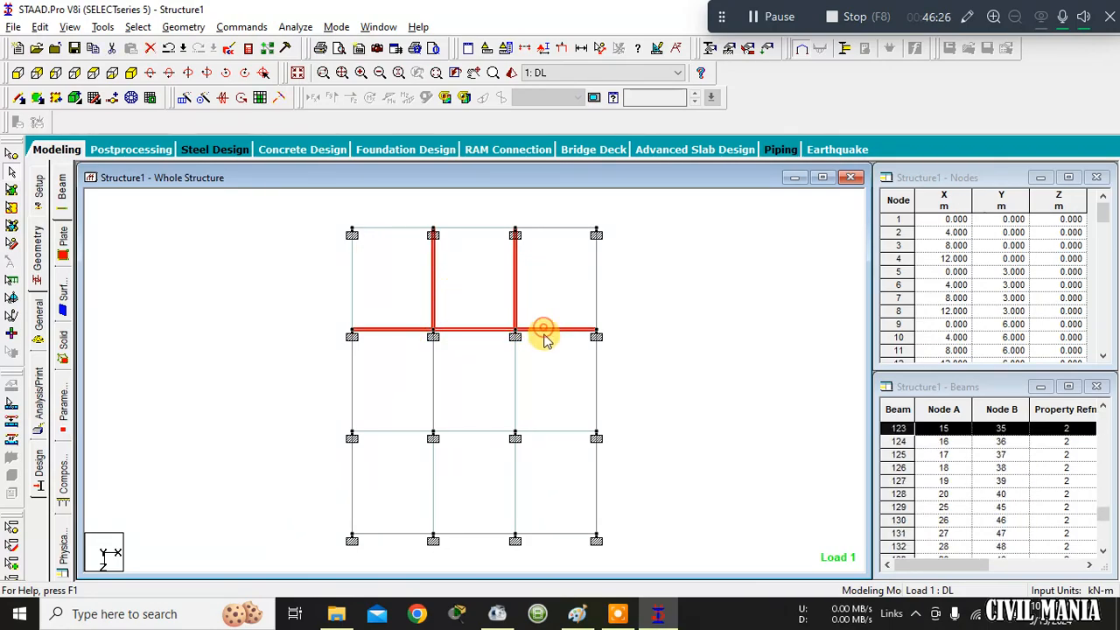
{"action": "left_click", "coordinate": [546, 433], "text": "ctrl"}
{"action": "left_click", "coordinate": [487, 433], "text": "ctrl"}
{"action": "left_click", "coordinate": [392, 433], "text": "ctrl"}
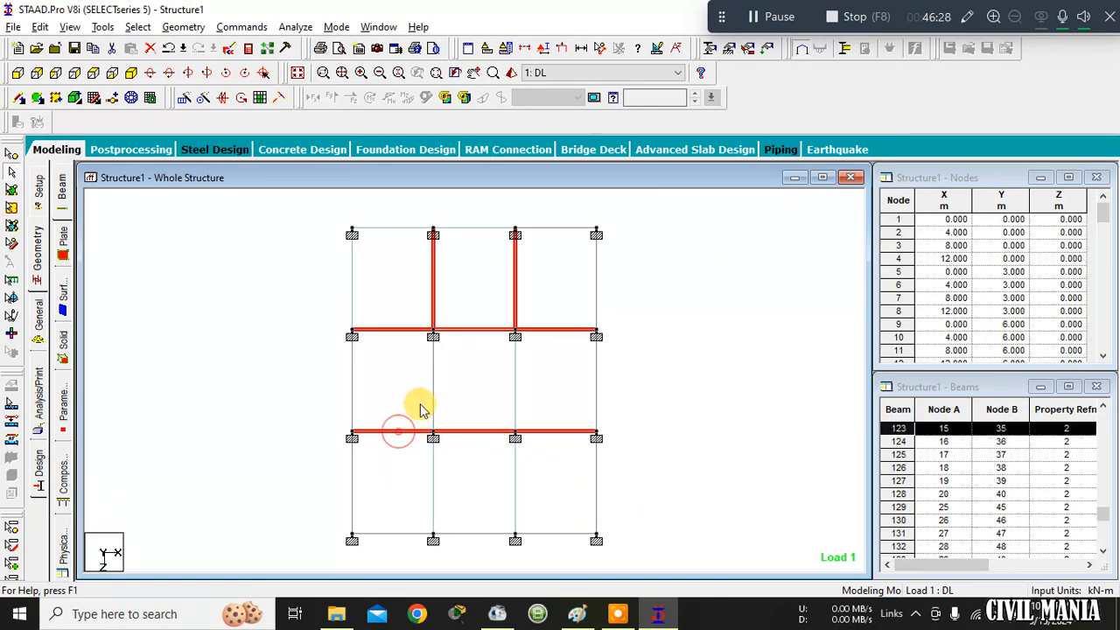
{"action": "left_click", "coordinate": [433, 387], "text": "ctrl"}
{"action": "left_click", "coordinate": [514, 389], "text": "ctrl"}
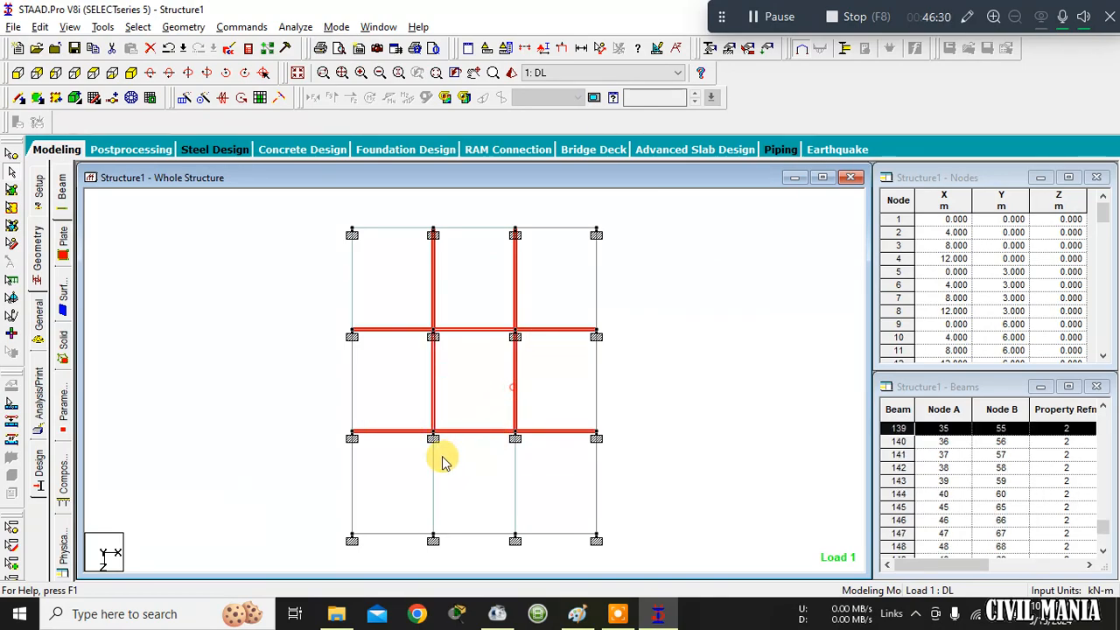
{"action": "left_click", "coordinate": [432, 470], "text": "ctrl"}
{"action": "left_click", "coordinate": [516, 472], "text": "ctrl"}
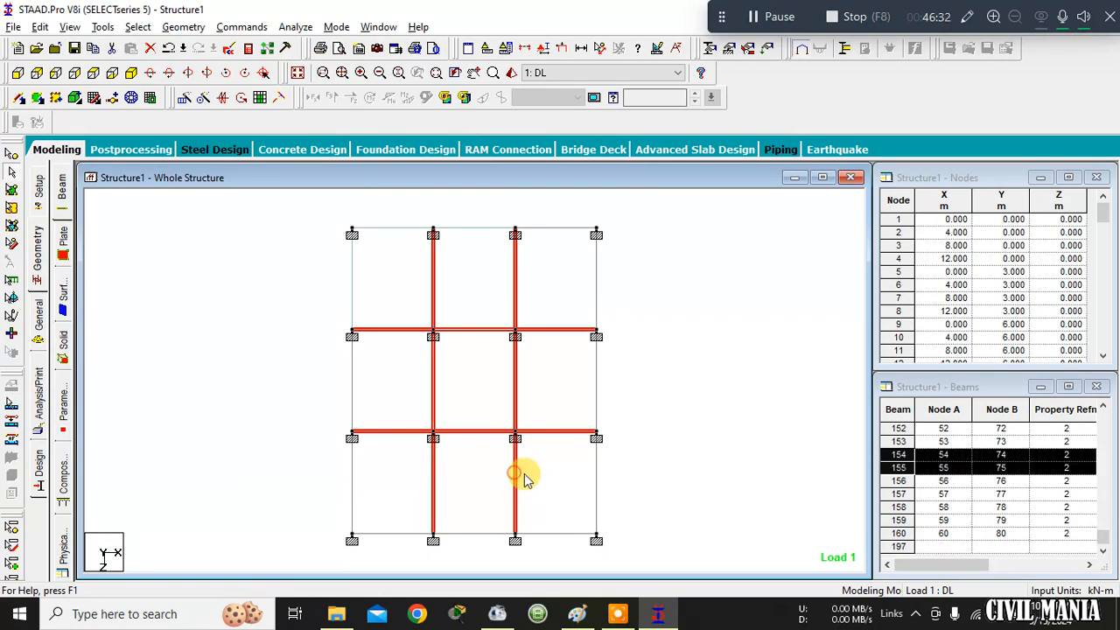
{"action": "left_click", "coordinate": [128, 74]}
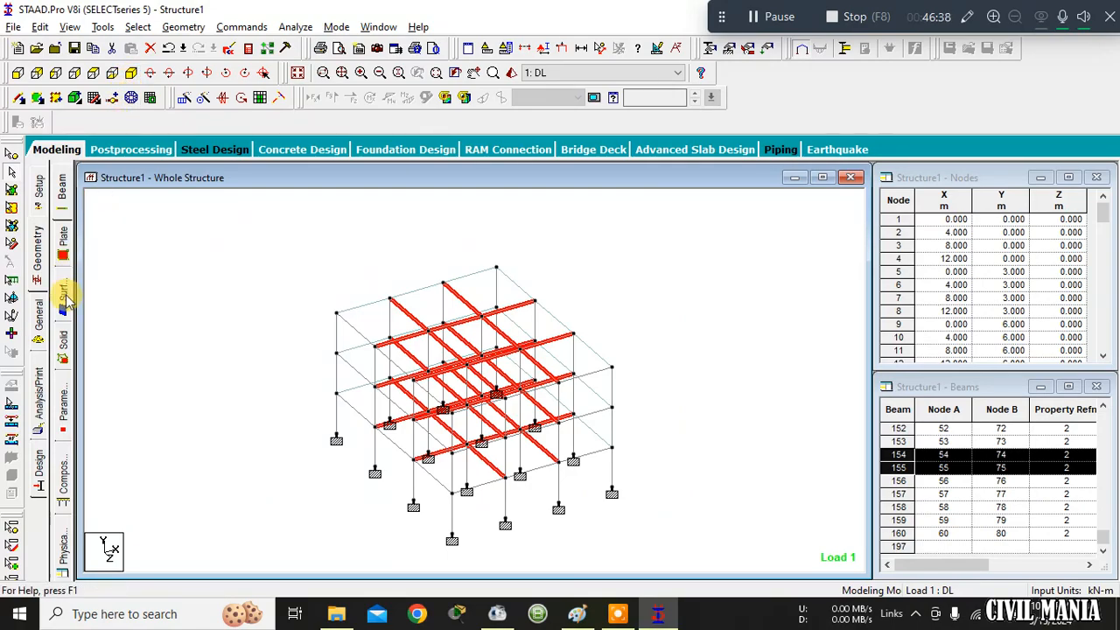
Assign the UNI GY -9 kN/m load of the DL case to the selected inner beams and expand the LL load case.
{"action": "left_click", "coordinate": [39, 331]}
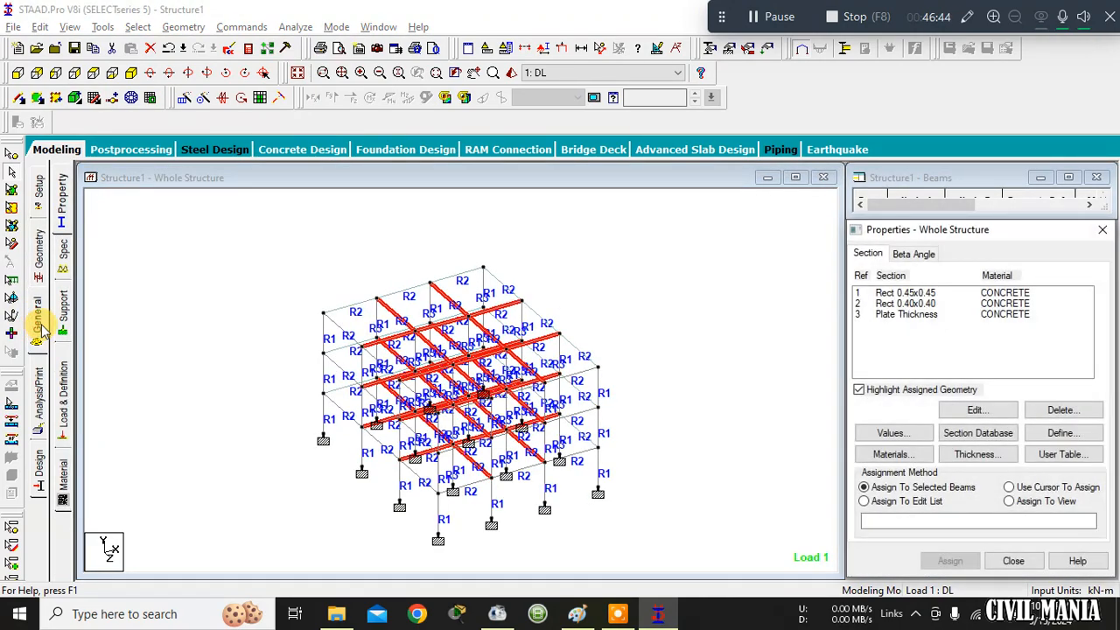
{"action": "left_click", "coordinate": [64, 383]}
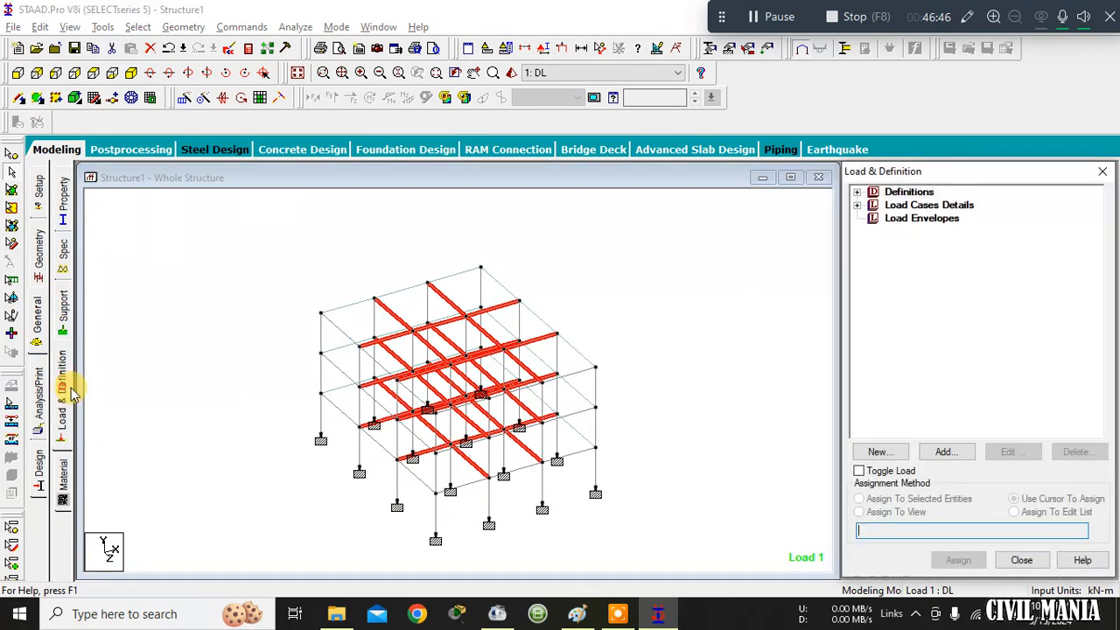
{"action": "left_click", "coordinate": [857, 205]}
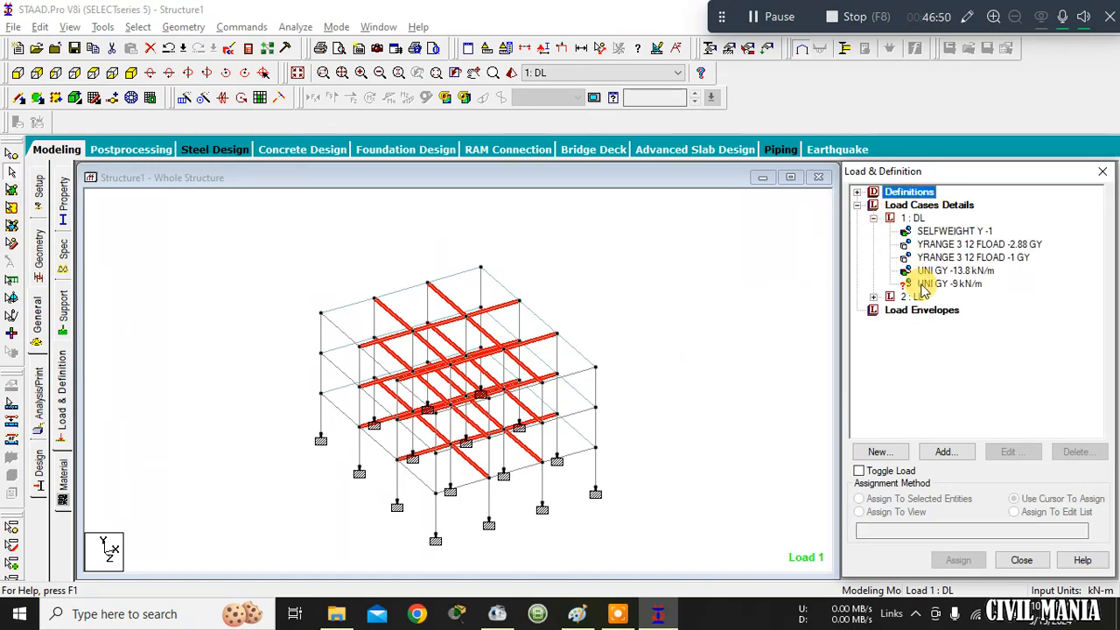
{"action": "left_click", "coordinate": [945, 284]}
{"action": "left_click", "coordinate": [914, 503]}
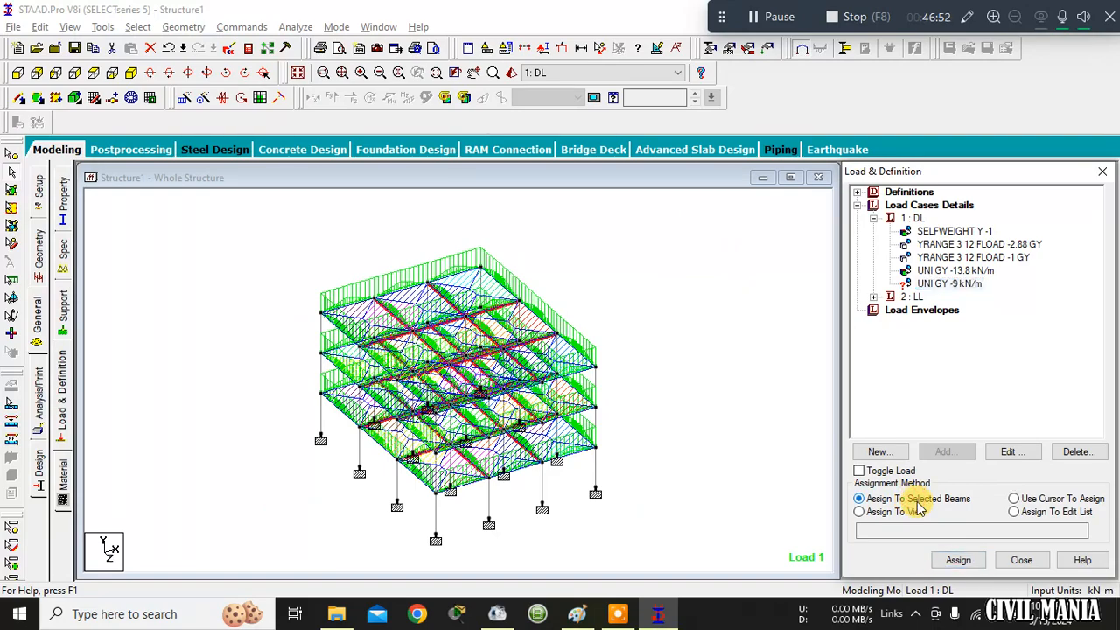
{"action": "left_click", "coordinate": [959, 562]}
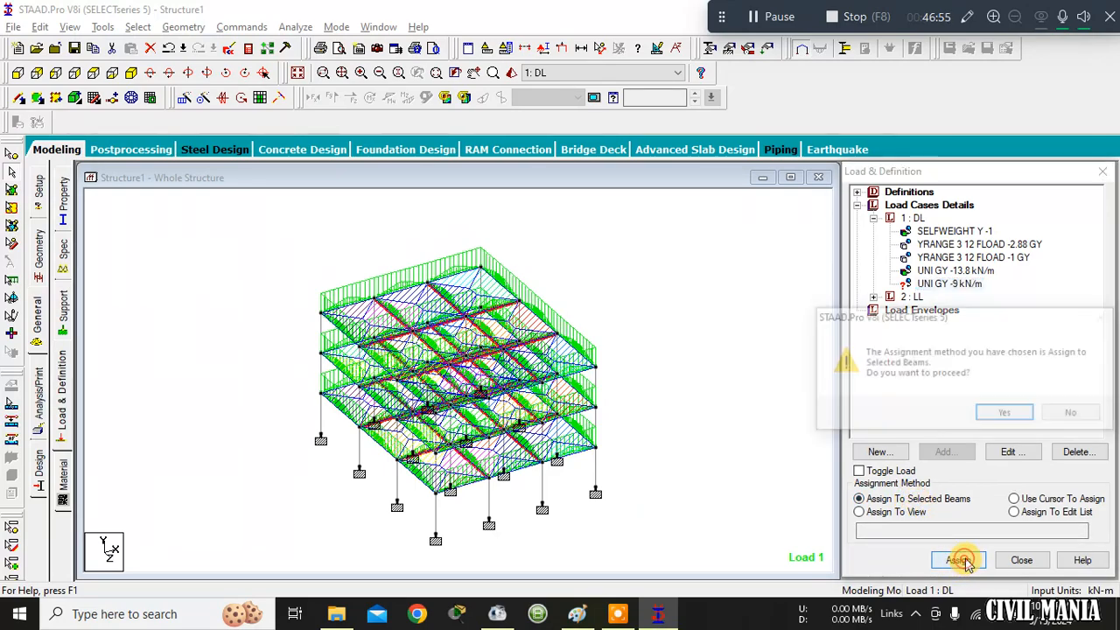
{"action": "left_click", "coordinate": [1008, 416]}
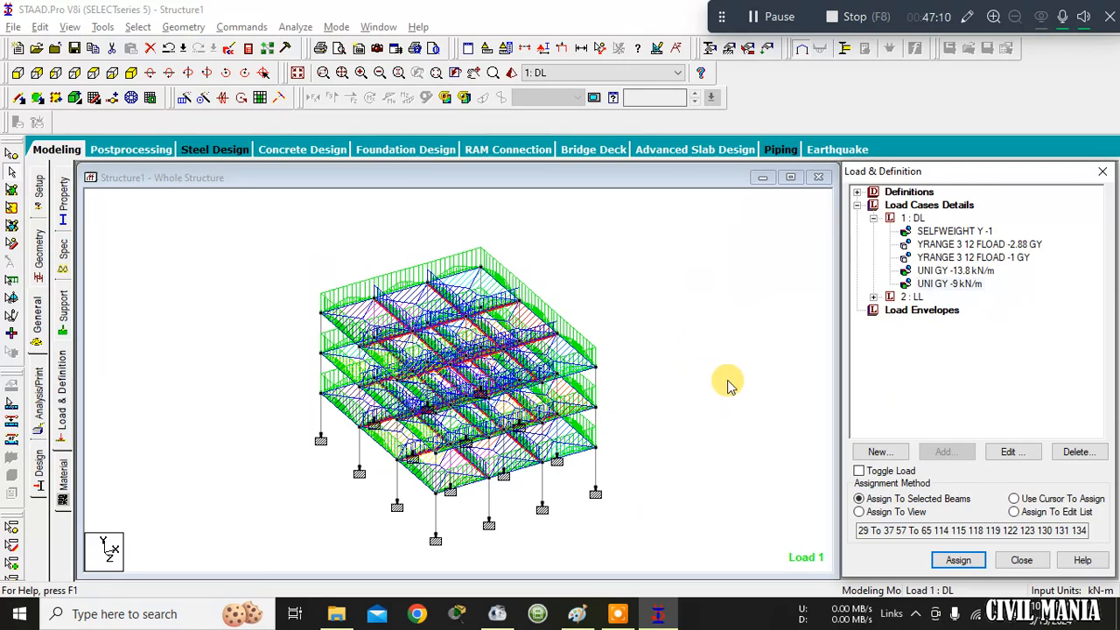
{"action": "left_click", "coordinate": [874, 298]}
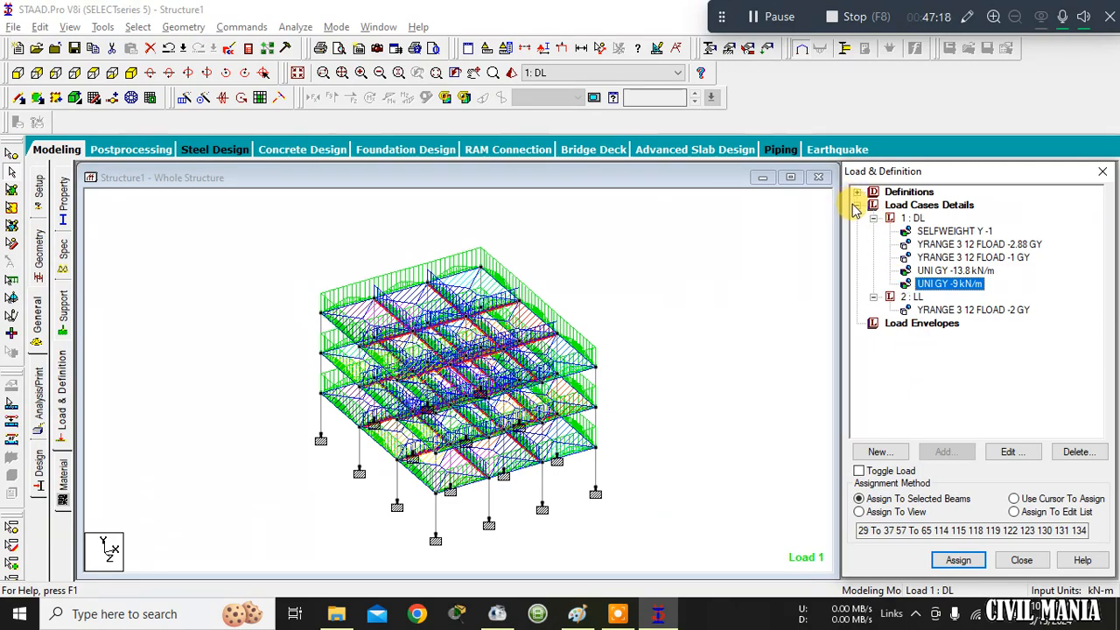
Start a new load combination as load number 3 of the Normal type and name it DL+L.L.
{"action": "left_click", "coordinate": [919, 205]}
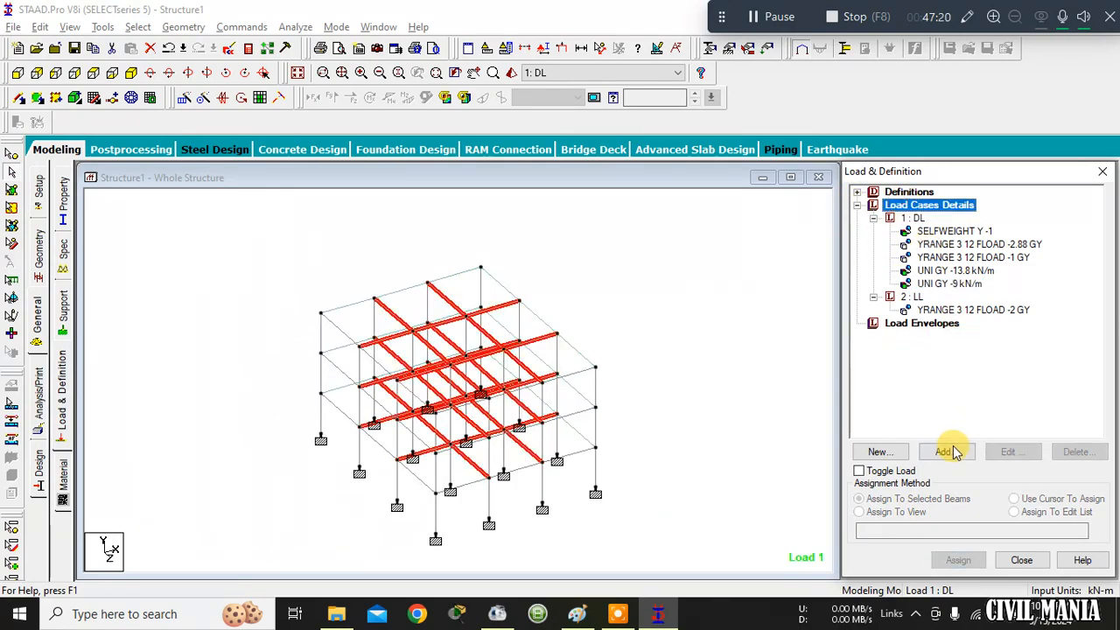
{"action": "left_click", "coordinate": [945, 452]}
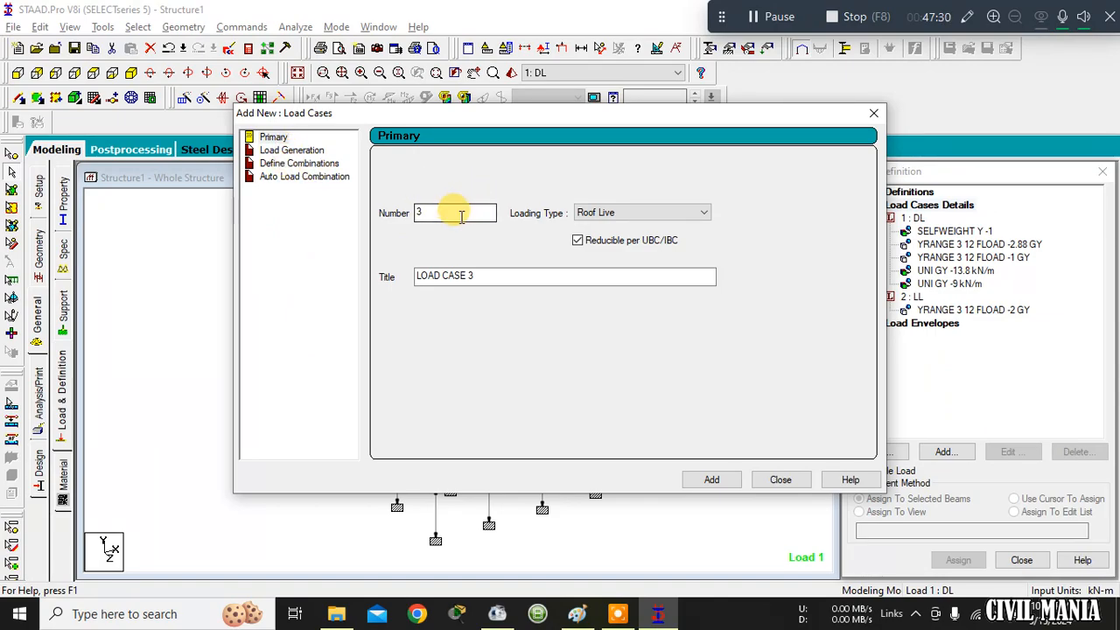
{"action": "left_click", "coordinate": [297, 167]}
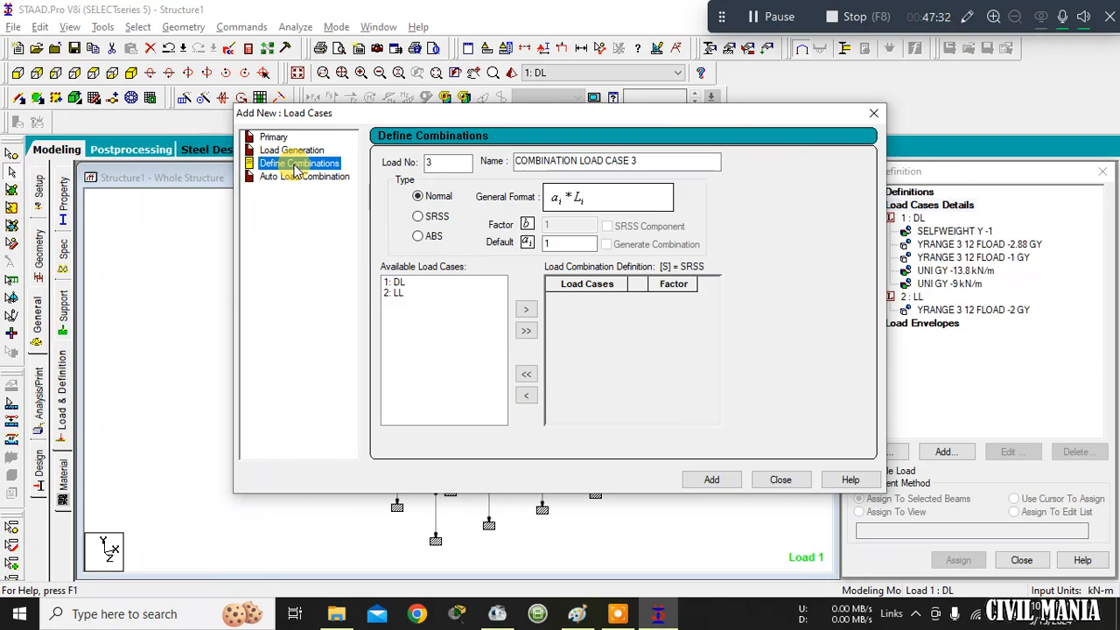
{"action": "left_click", "coordinate": [297, 173]}
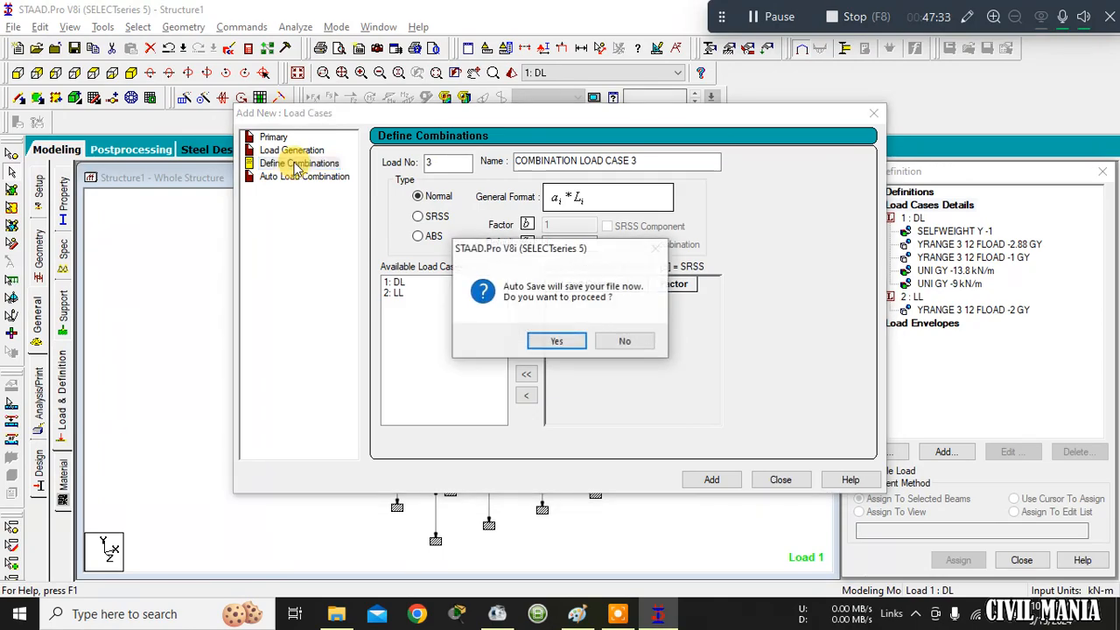
{"action": "left_click", "coordinate": [625, 341]}
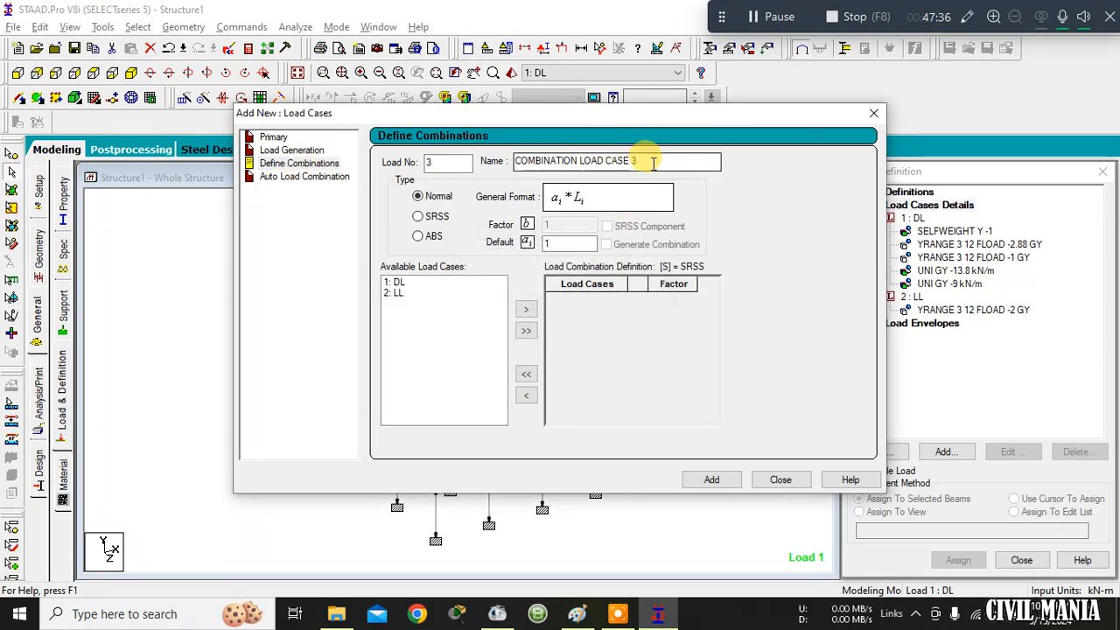
{"action": "left_click_drag", "start_coordinate": [652, 164], "coordinate": [311, 164]}
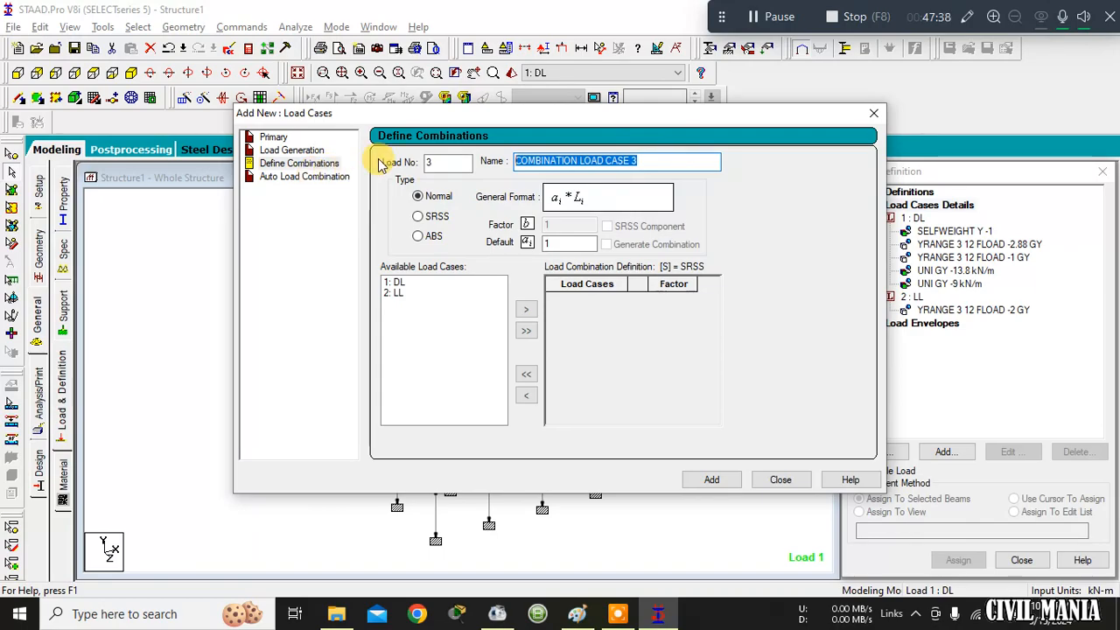
{"action": "type", "text": "DL+LL"}
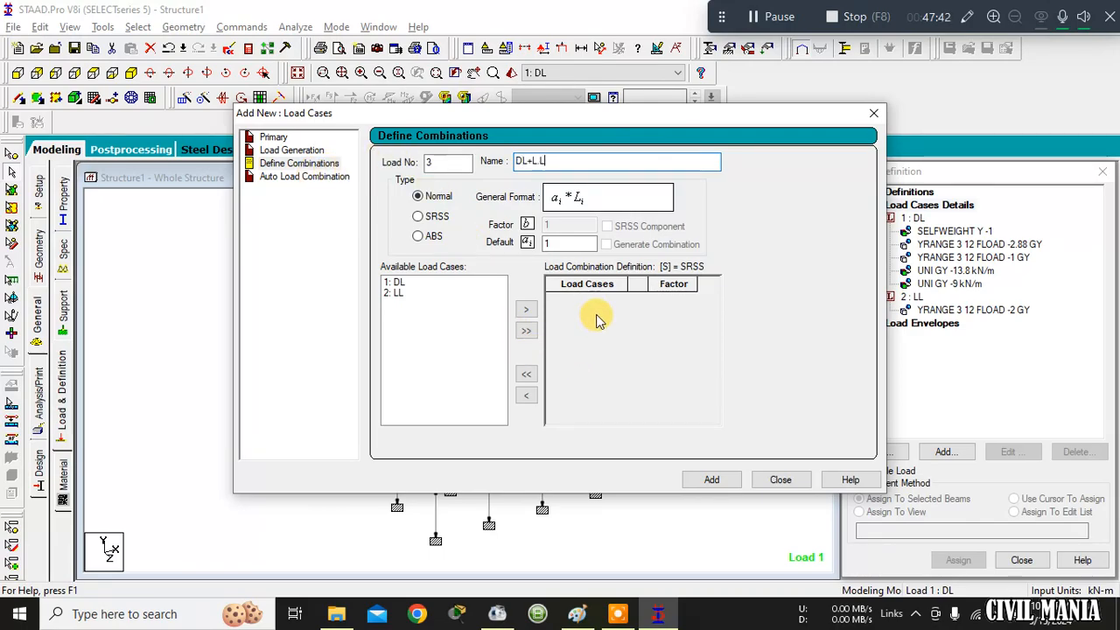
Include the DL and LL cases in the combination with a factor of 1.5 each and add it to the load cases.
{"action": "double_click", "coordinate": [560, 243]}
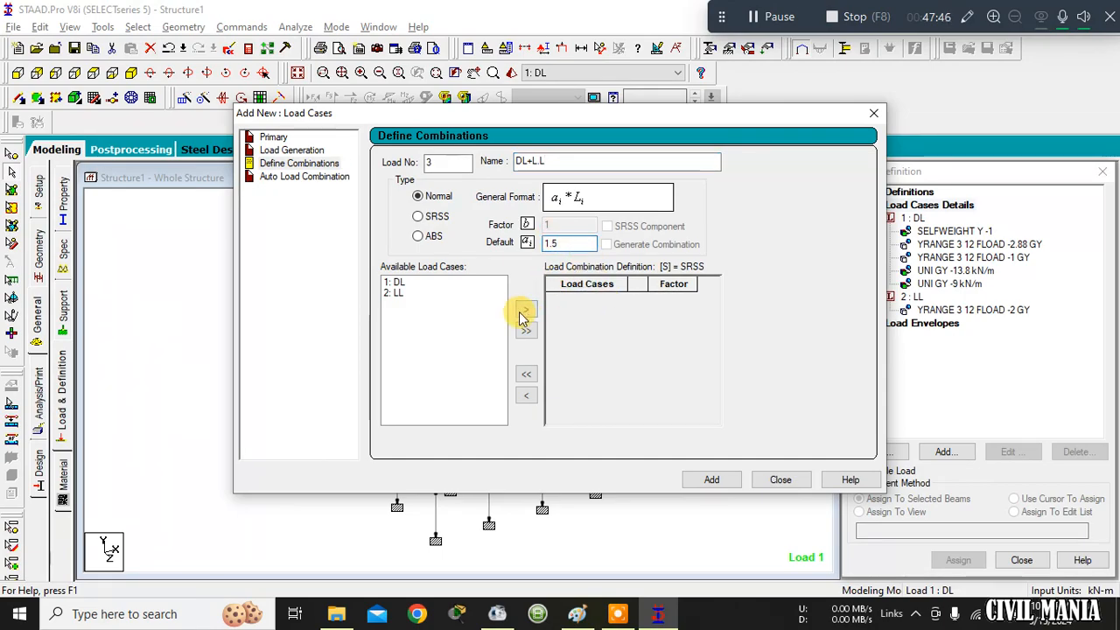
{"action": "left_click", "coordinate": [400, 281]}
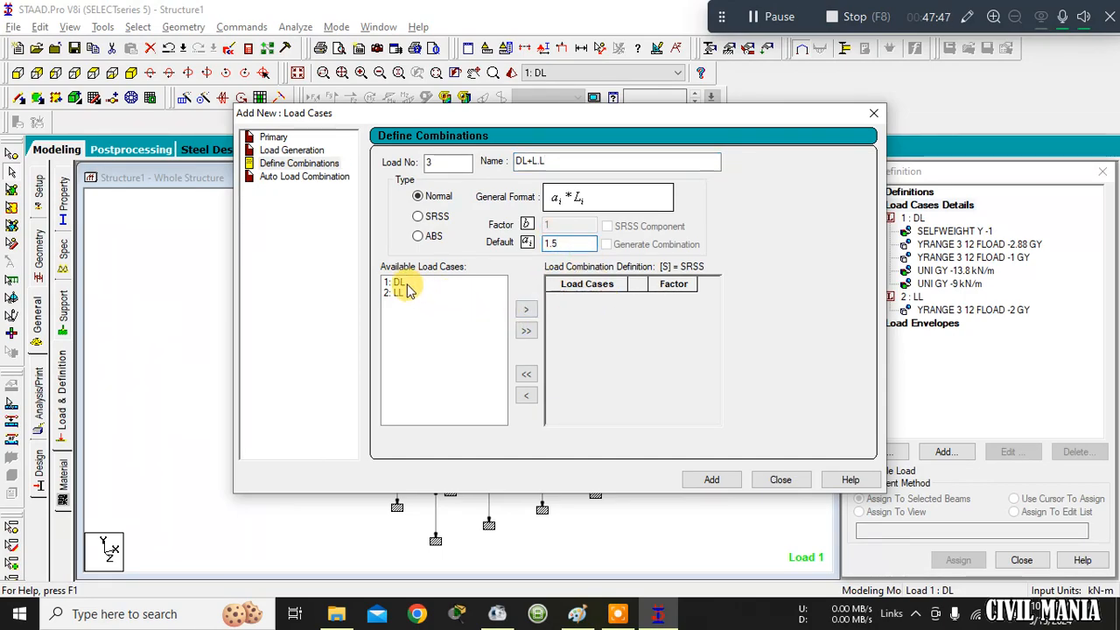
{"action": "left_click", "coordinate": [532, 317]}
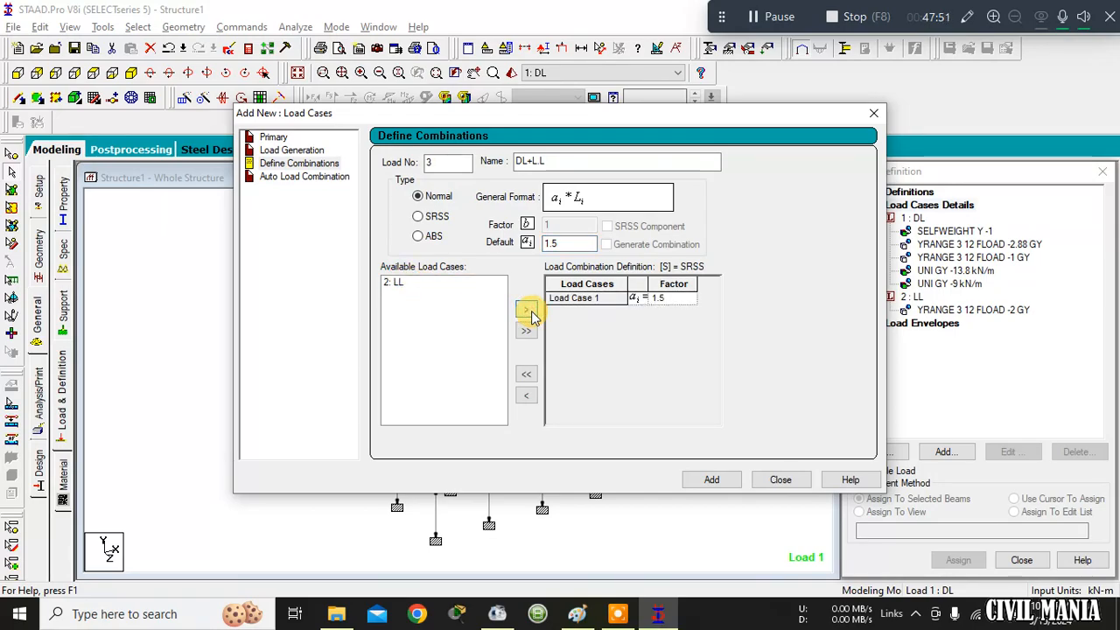
{"action": "left_click", "coordinate": [401, 282]}
{"action": "left_click", "coordinate": [526, 313]}
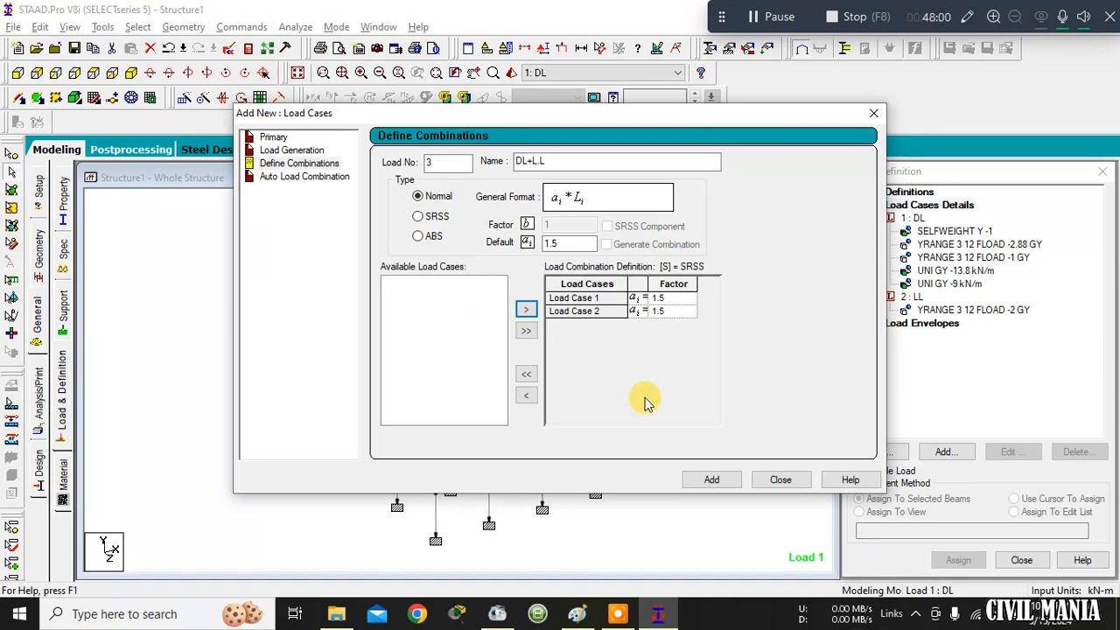
{"action": "left_click", "coordinate": [712, 479]}
{"action": "left_click", "coordinate": [760, 480]}
Check the factored Load 1 and Load 2 components of the DL+L.L combination on the frame and clear the beam selection.
{"action": "left_click", "coordinate": [943, 348]}
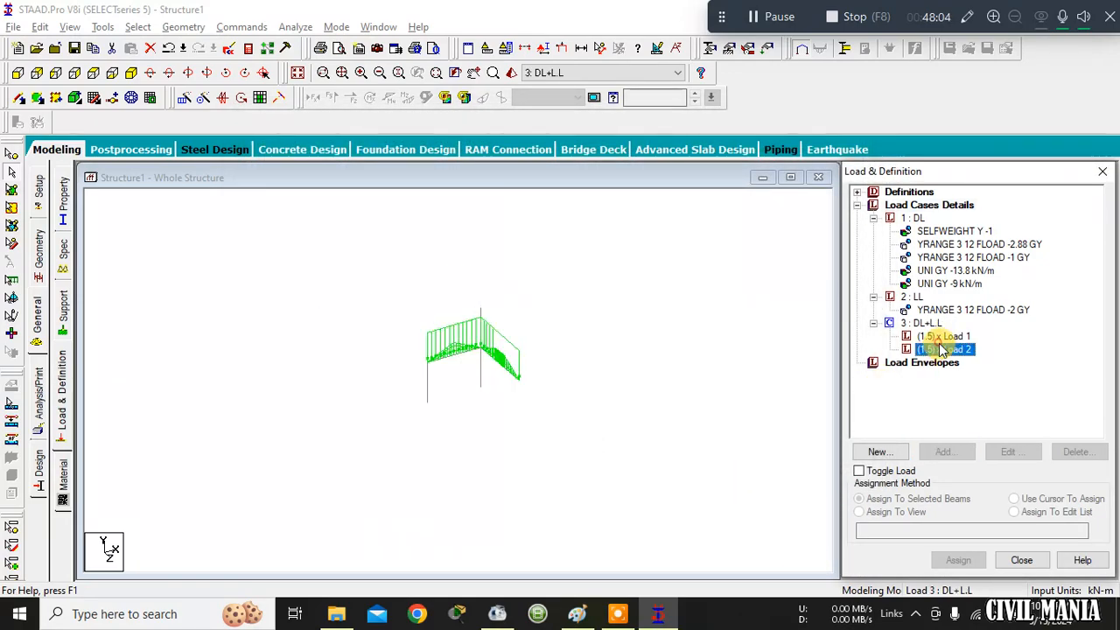
{"action": "left_click", "coordinate": [943, 336]}
{"action": "left_click", "coordinate": [943, 349]}
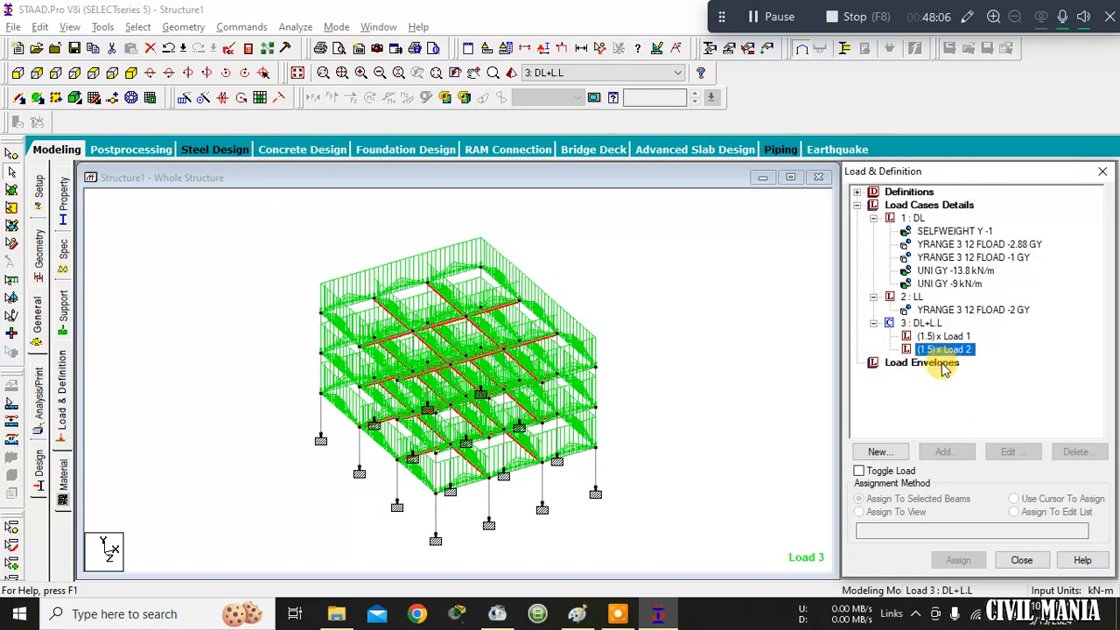
{"action": "left_click", "coordinate": [661, 445]}
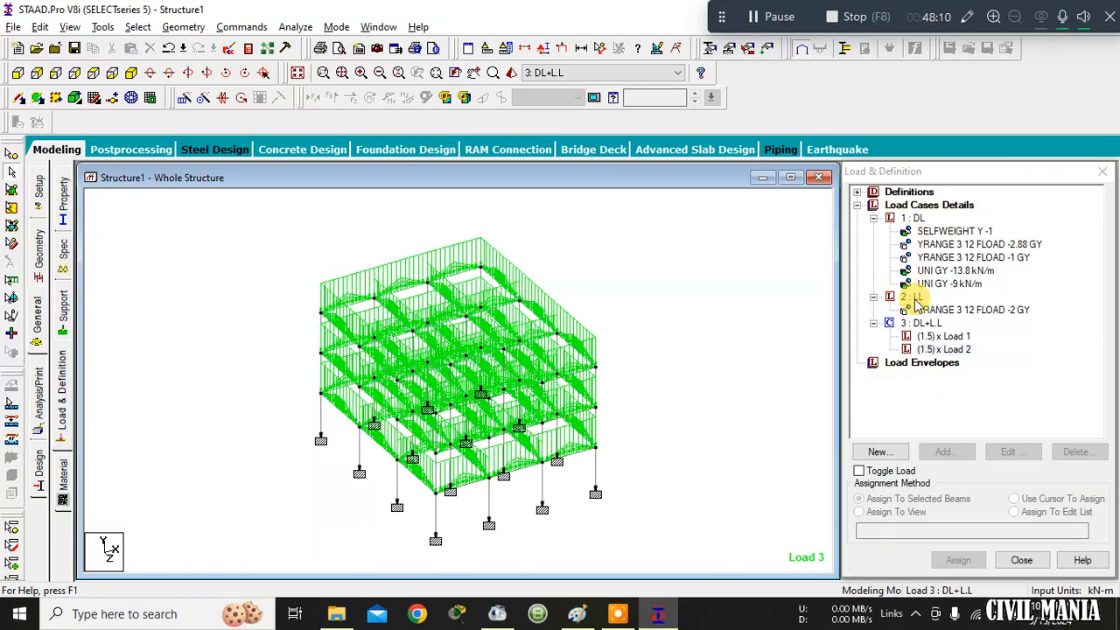
Add a Perform Analysis command with the No Print option to the analysis commands.
{"action": "left_click", "coordinate": [39, 409]}
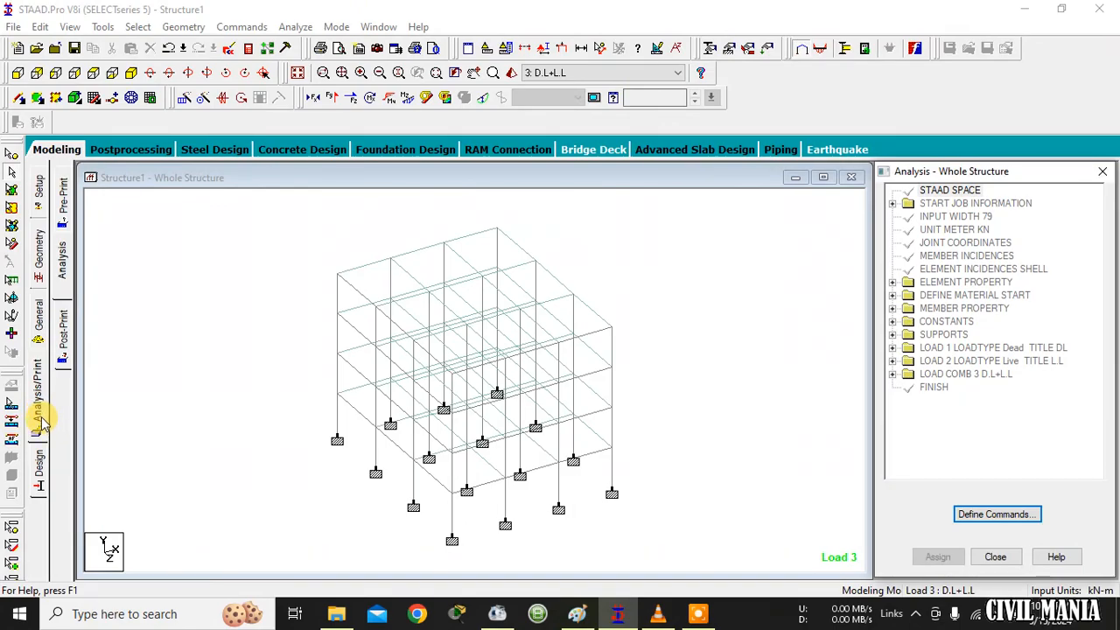
{"action": "left_click", "coordinate": [40, 408]}
{"action": "left_click", "coordinate": [509, 481]}
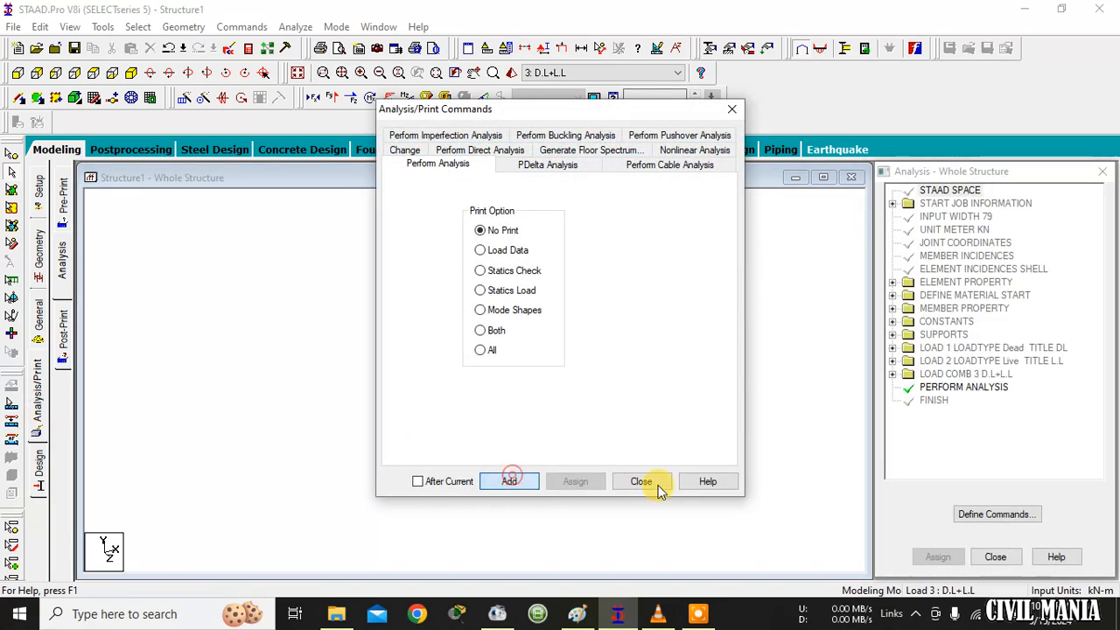
{"action": "left_click", "coordinate": [641, 482]}
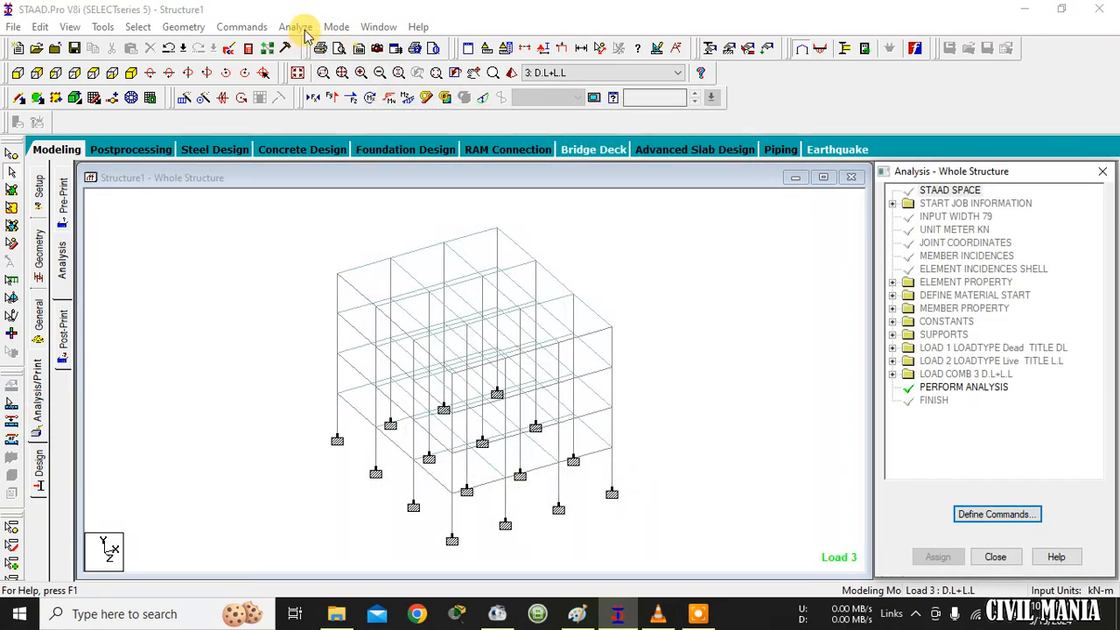
{"action": "left_click", "coordinate": [295, 26]}
{"action": "left_click", "coordinate": [302, 39]}
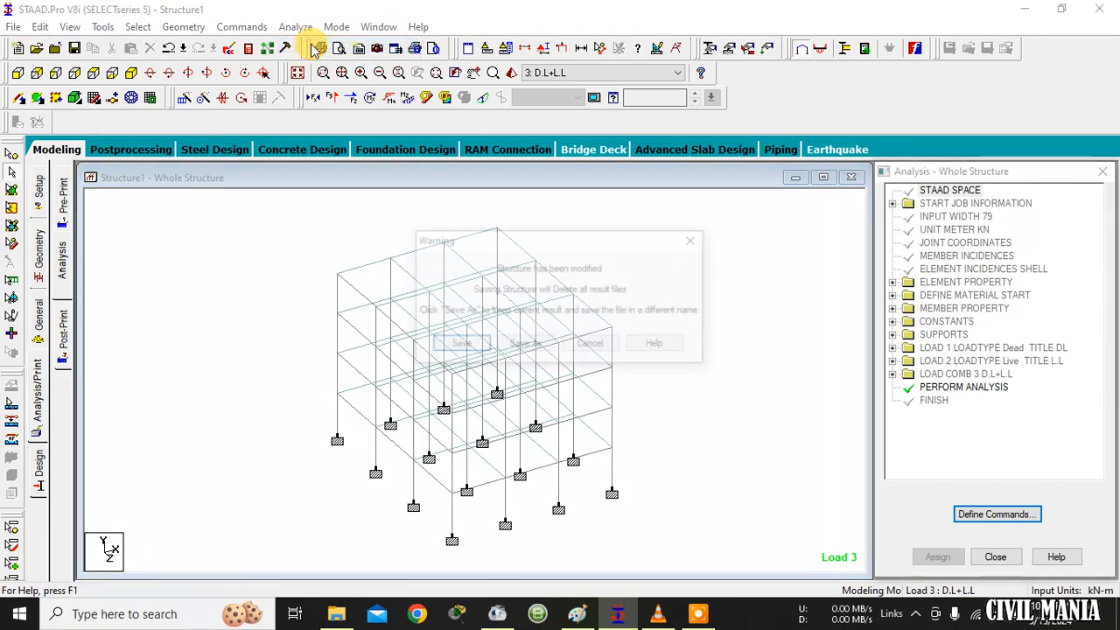
{"action": "left_click", "coordinate": [588, 347]}
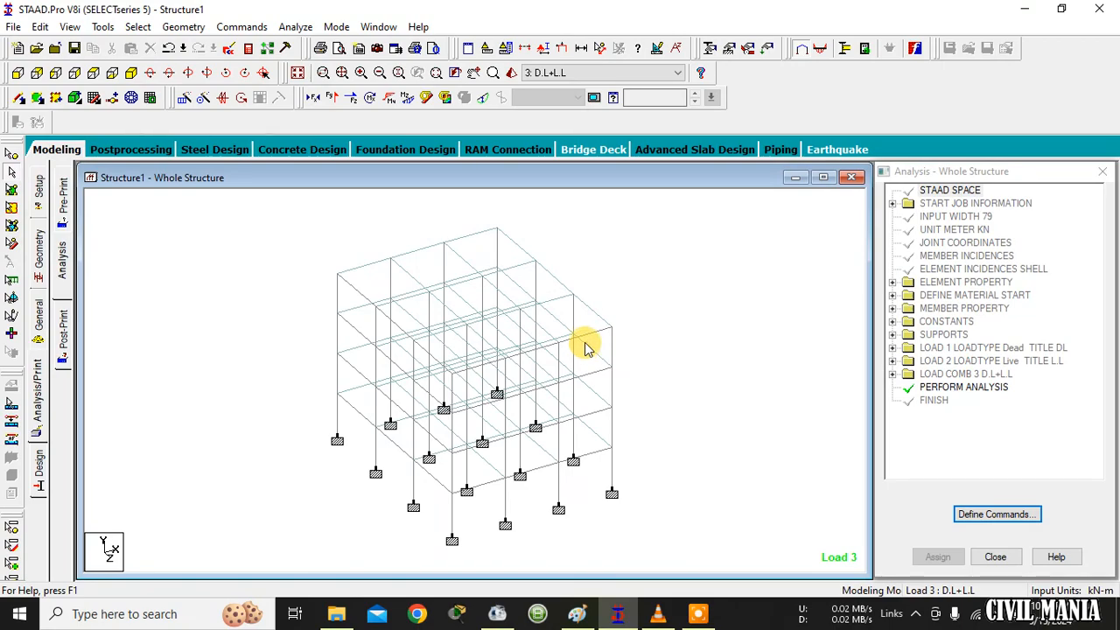
Run the analysis, saving the modified structure, and continue to Post Processing Mode when it finishes.
{"action": "left_click", "coordinate": [296, 27]}
{"action": "left_click", "coordinate": [305, 44]}
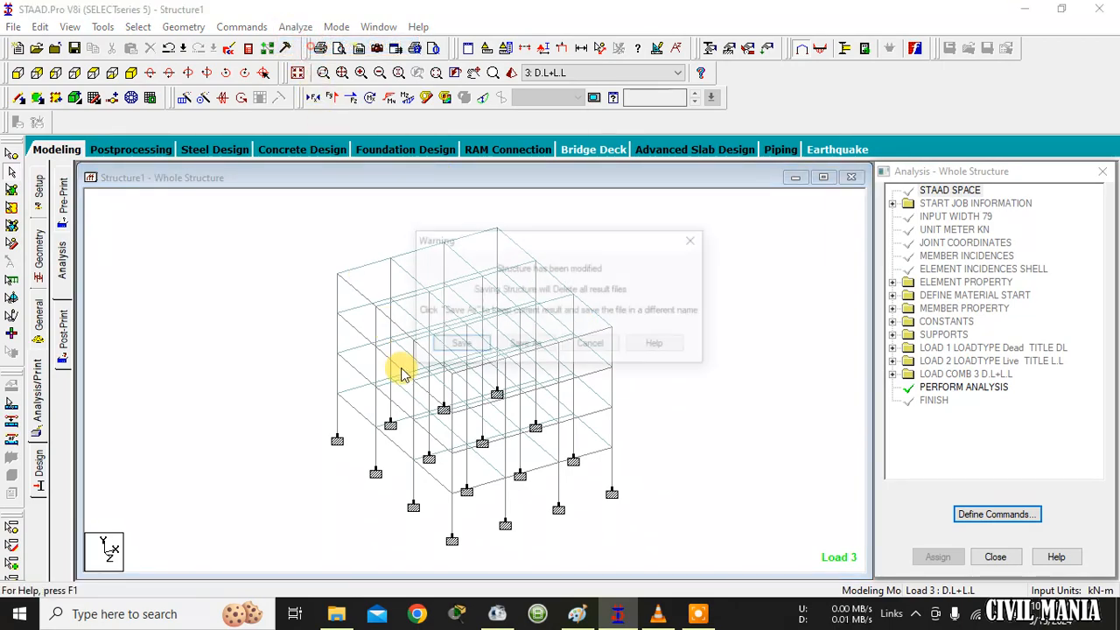
{"action": "left_click", "coordinate": [460, 343]}
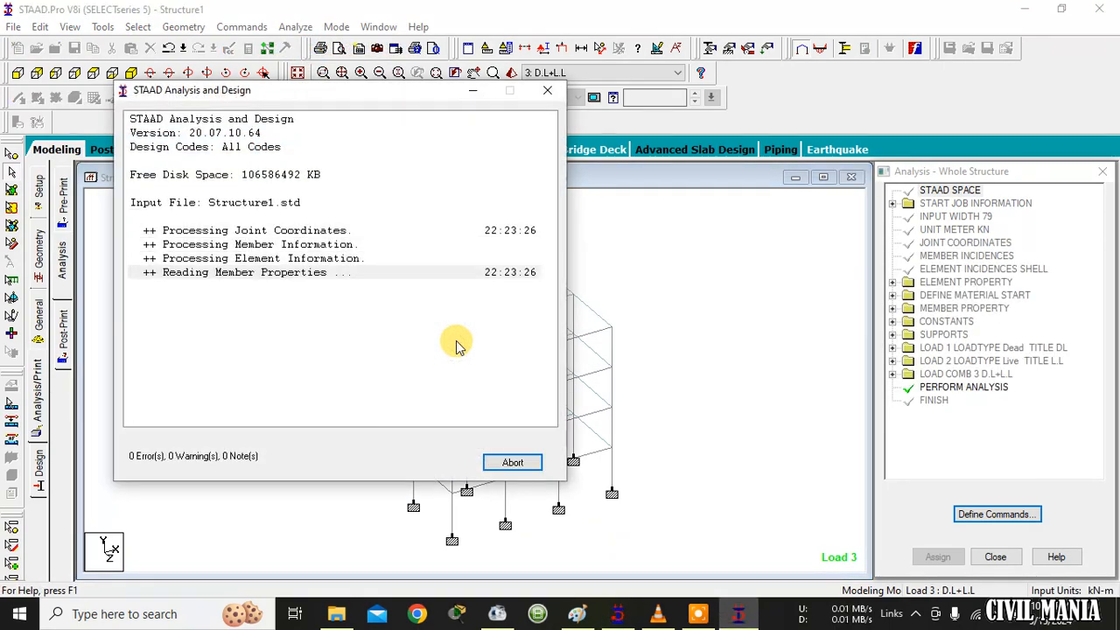
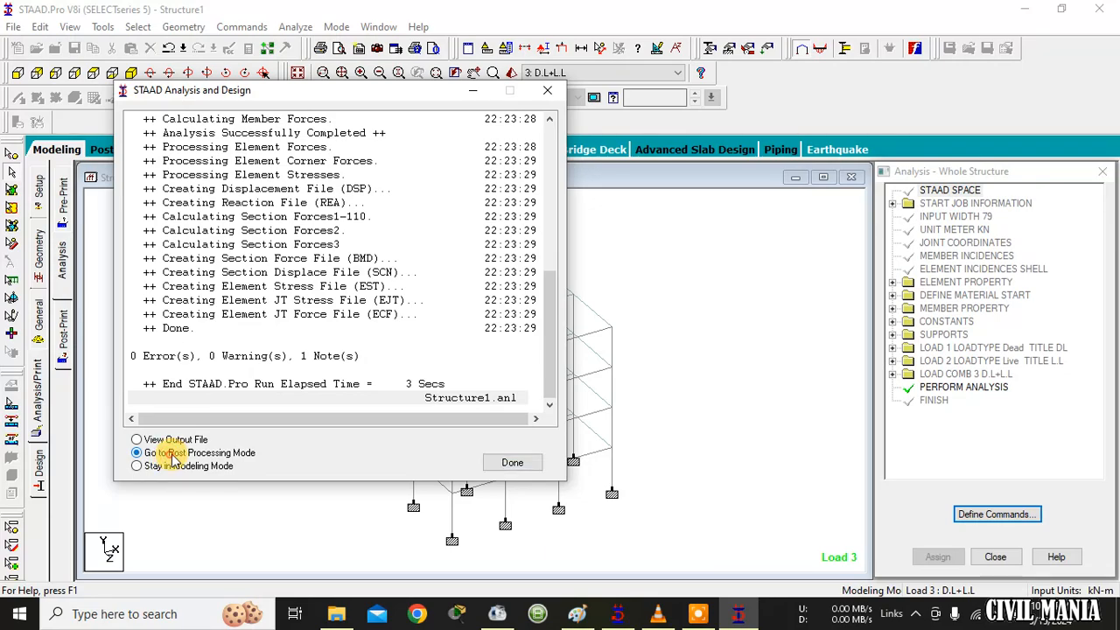
{"action": "left_click", "coordinate": [512, 462]}
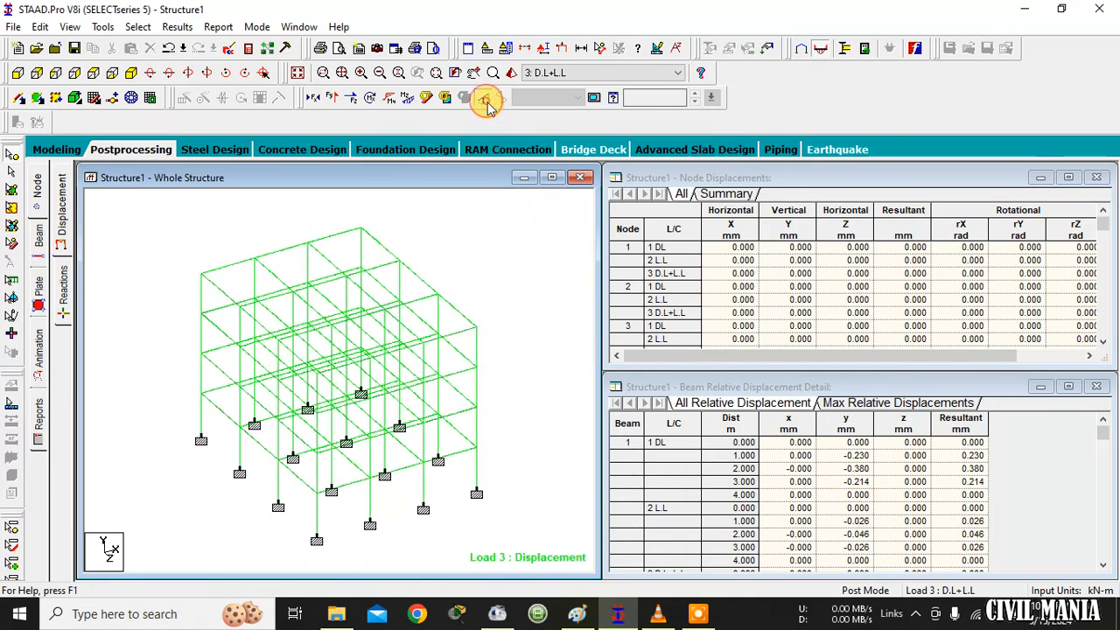
Set the displacement result scale of the diagrams to 10 mm per m.
{"action": "left_click", "coordinate": [657, 51]}
{"action": "left_click", "coordinate": [492, 362]}
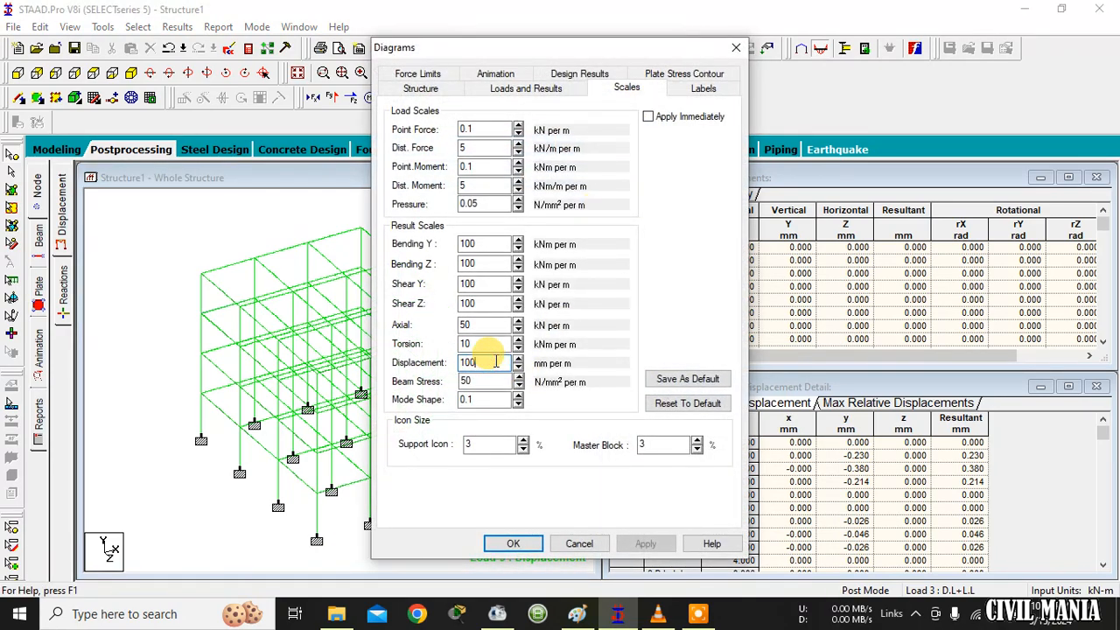
{"action": "left_click", "coordinate": [645, 543]}
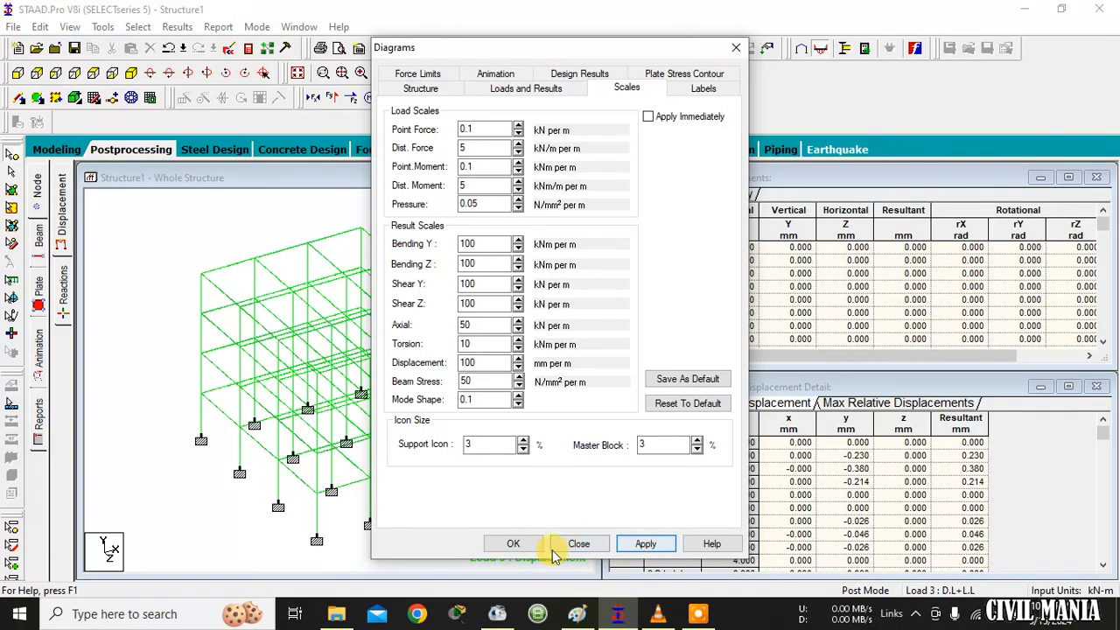
{"action": "left_click", "coordinate": [488, 364]}
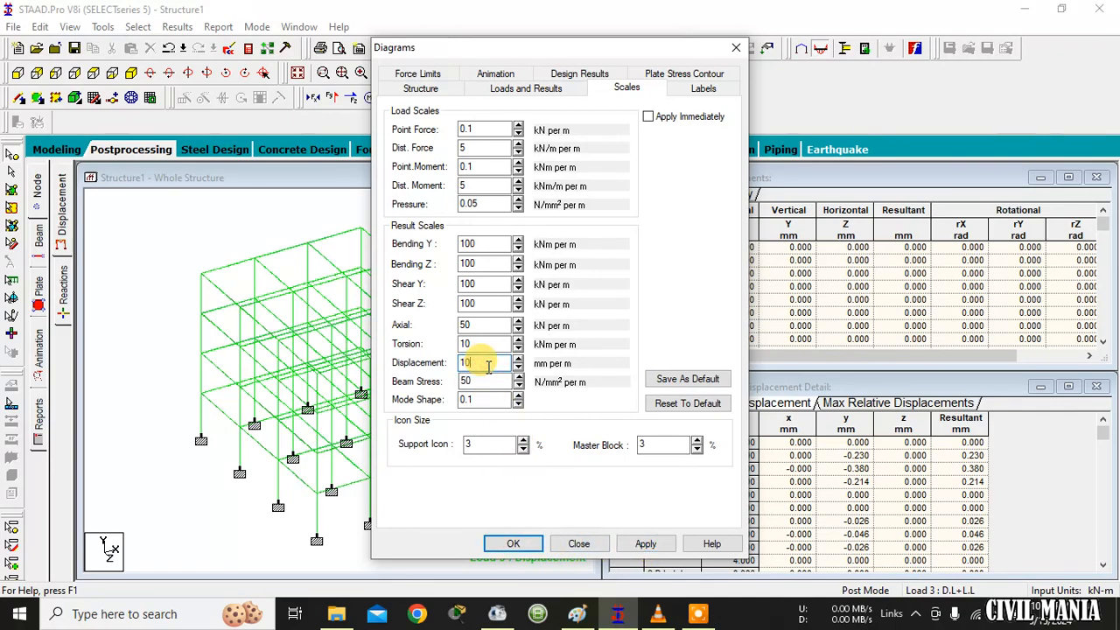
{"action": "left_click", "coordinate": [645, 543]}
{"action": "left_click", "coordinate": [492, 544]}
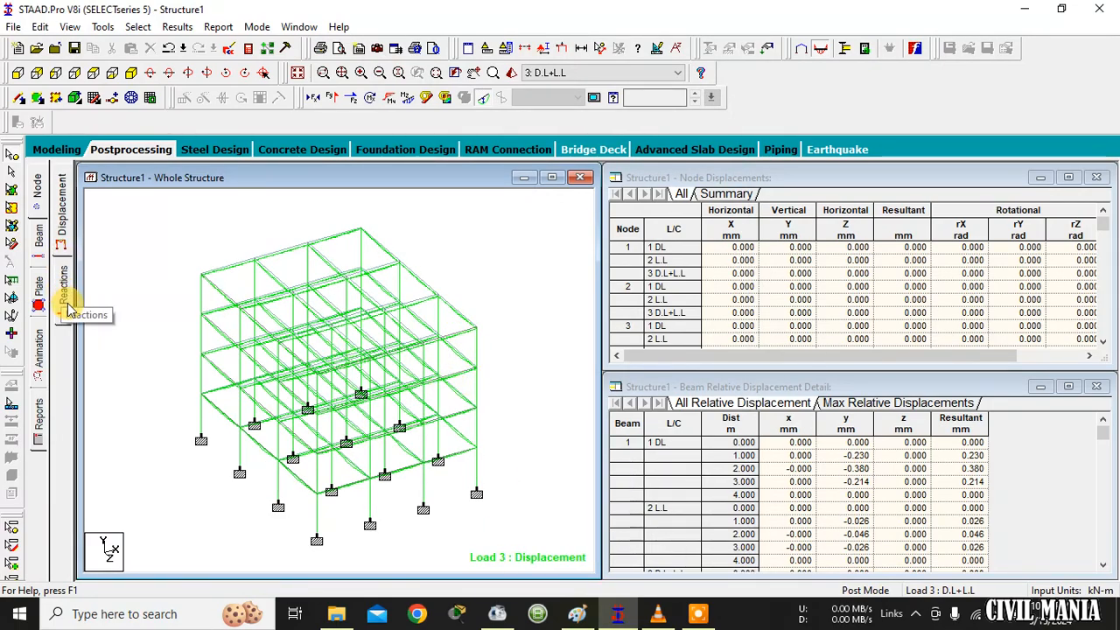
Display the support reactions of the combination and animate the structure's deflection.
{"action": "left_click", "coordinate": [64, 298]}
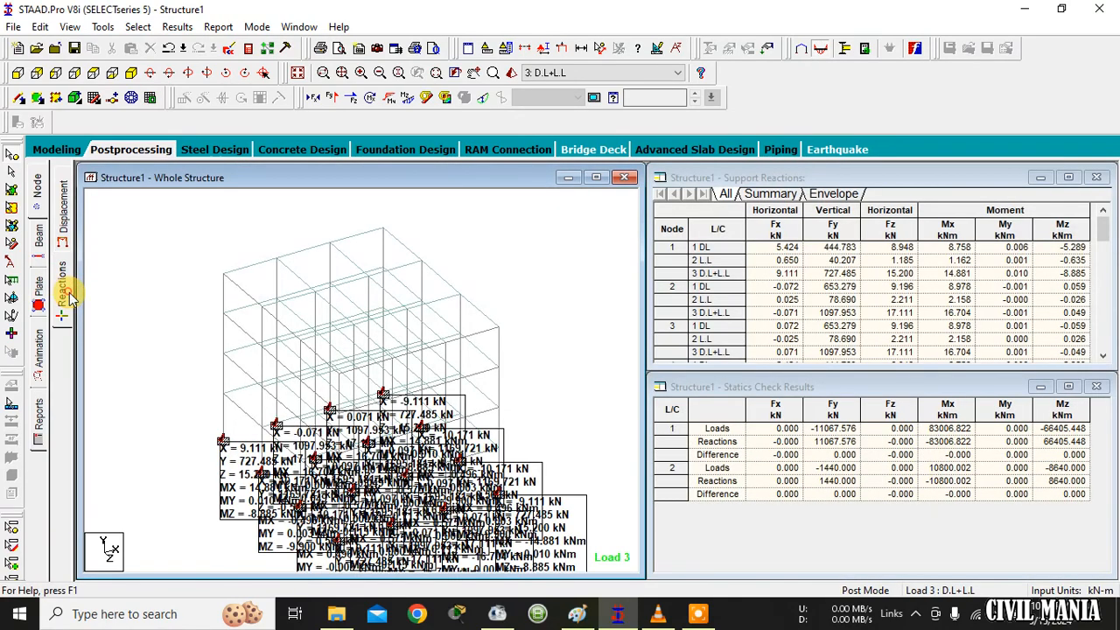
{"action": "left_click", "coordinate": [39, 344]}
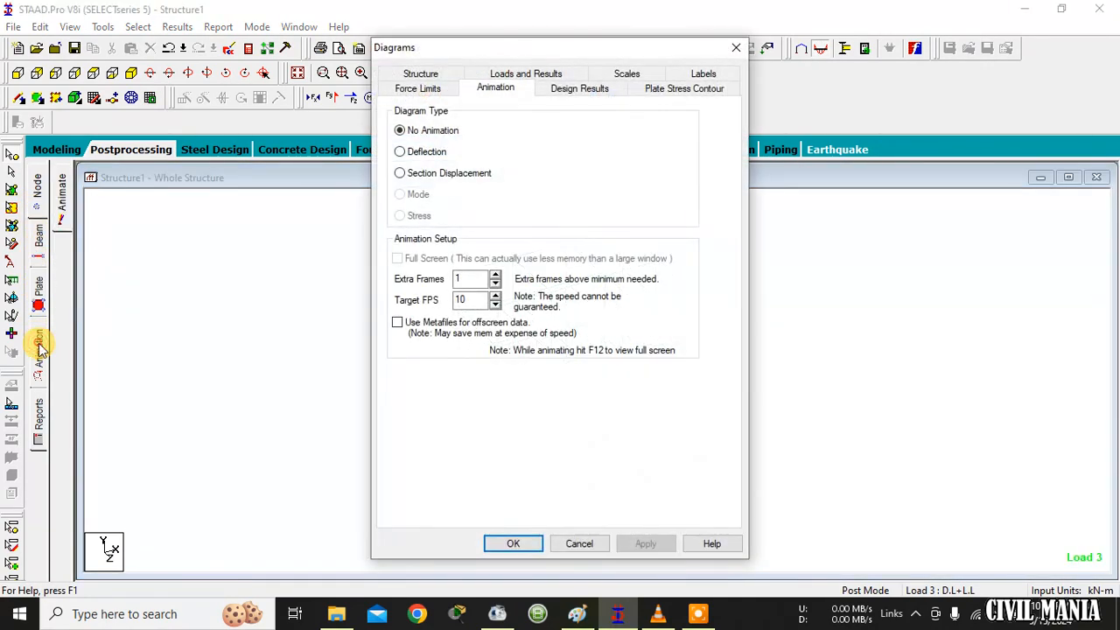
{"action": "left_click", "coordinate": [400, 151]}
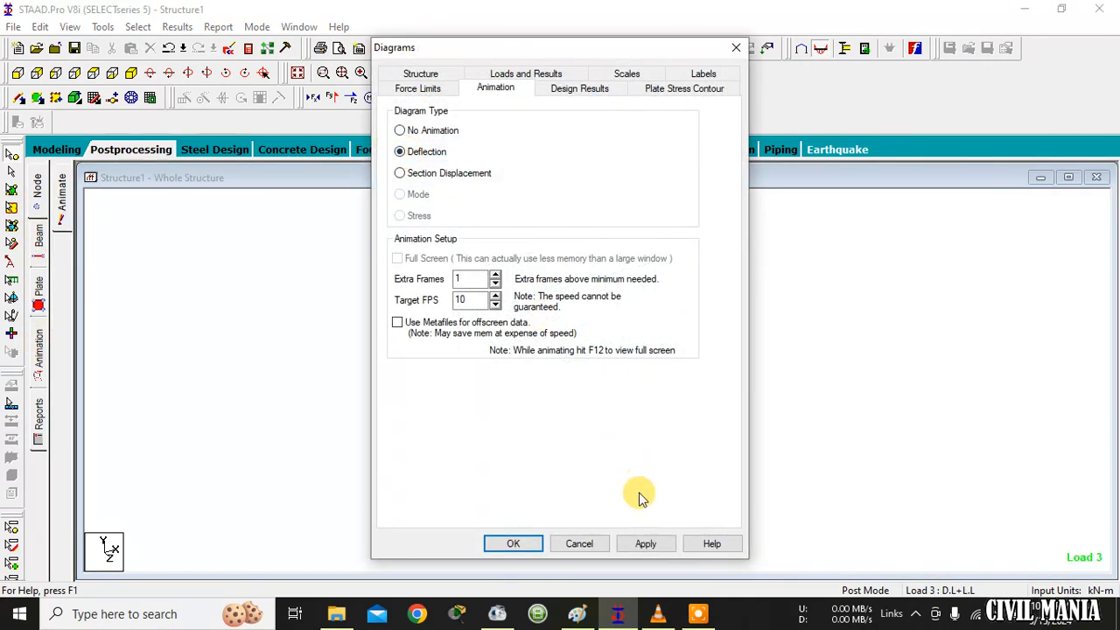
{"action": "left_click", "coordinate": [644, 542]}
{"action": "left_click", "coordinate": [514, 543]}
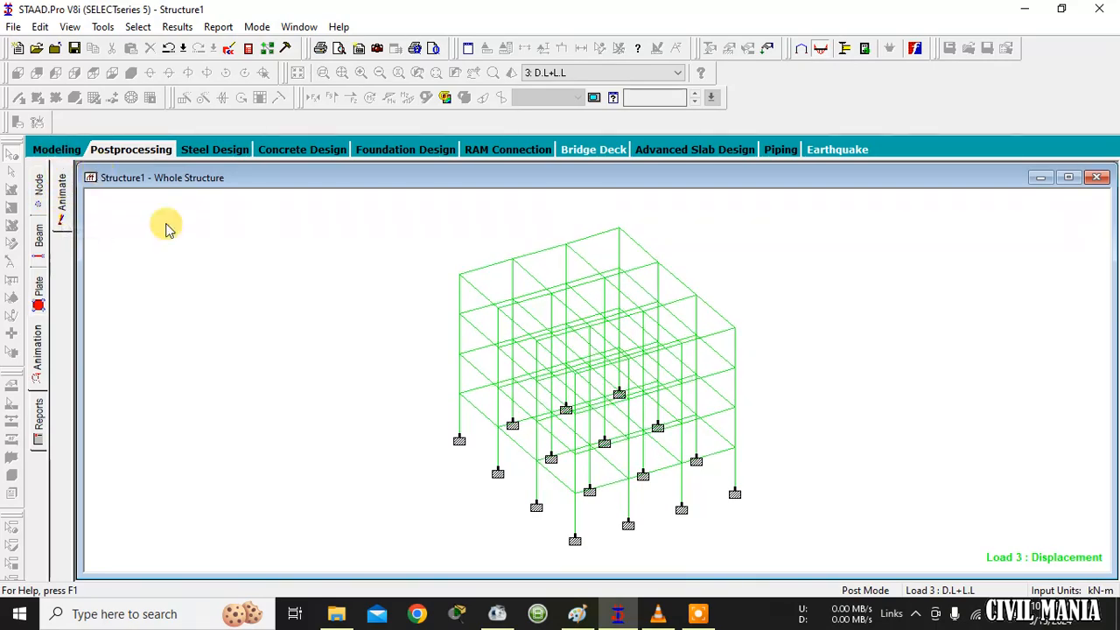
Open the report preview and examine the job information and included load cases at a larger zoom.
{"action": "left_click", "coordinate": [41, 418]}
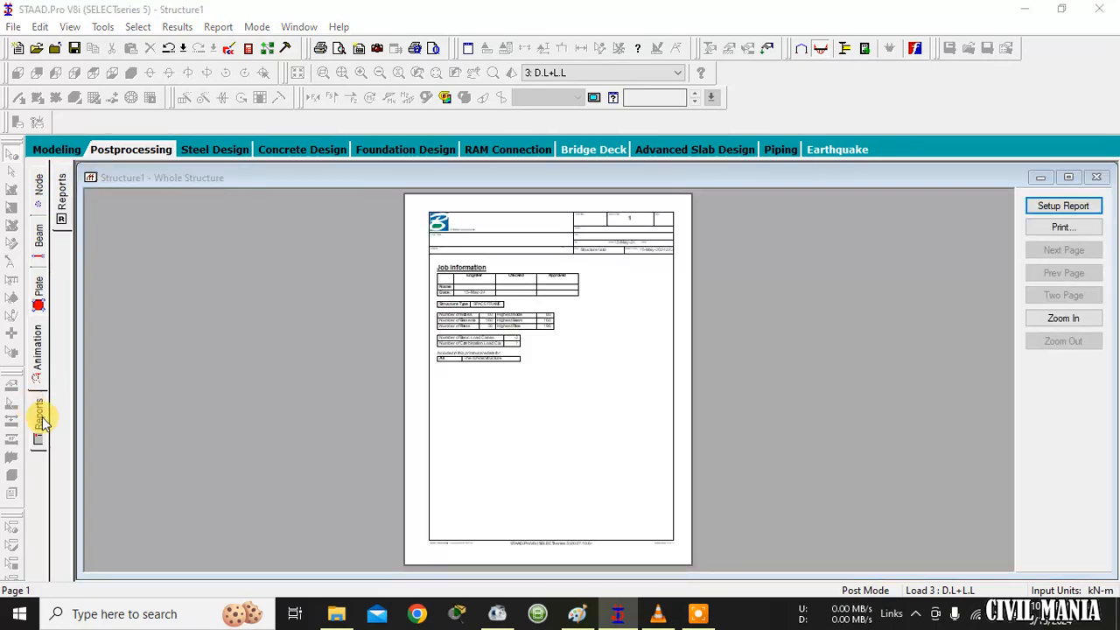
{"action": "left_click", "coordinate": [529, 433]}
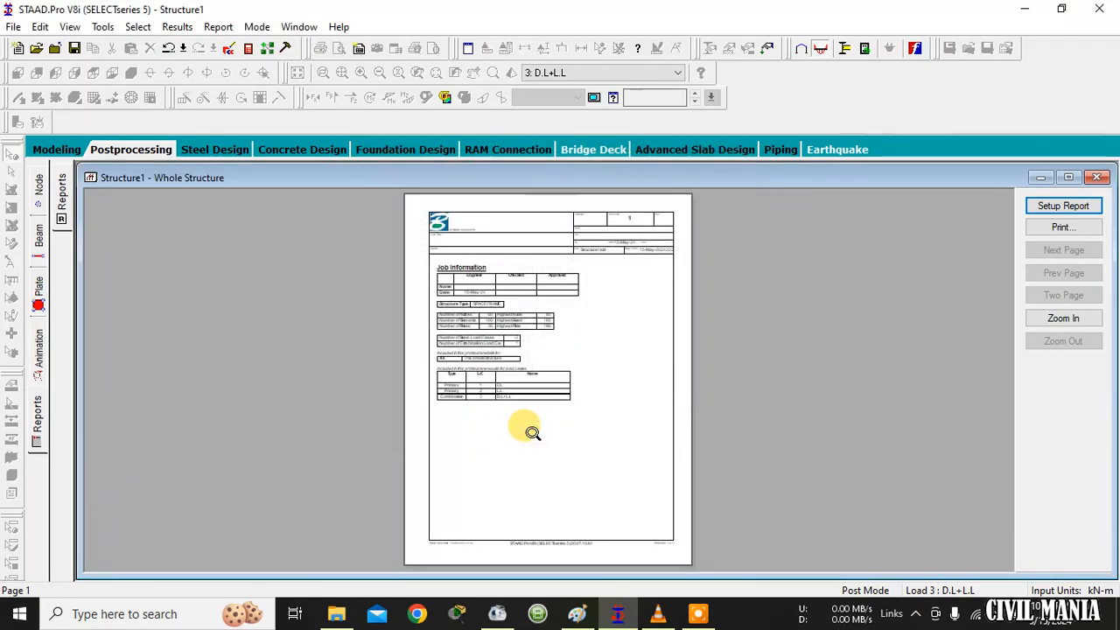
{"action": "left_click", "coordinate": [525, 367]}
{"action": "scroll", "coordinate": [535, 333], "scroll_direction": "down", "scroll_amount": 5}
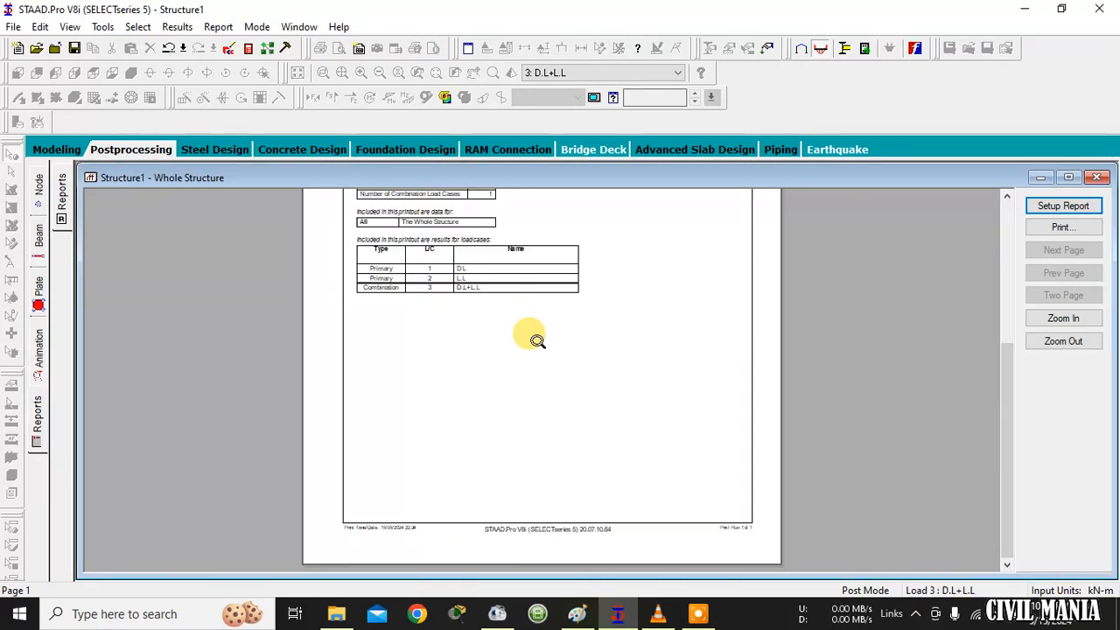
{"action": "scroll", "coordinate": [540, 342], "scroll_direction": "up", "scroll_amount": 5}
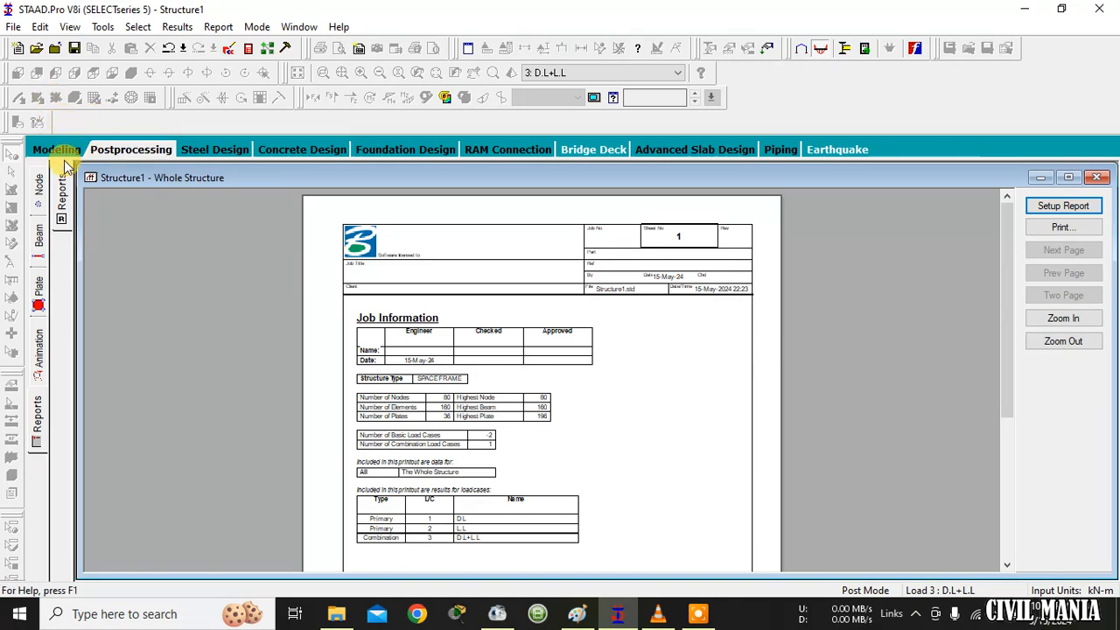
Return to modeling and open the concrete design settings for the whole structure, keeping IS456 as the current code.
{"action": "left_click", "coordinate": [113, 346]}
{"action": "left_click", "coordinate": [58, 150]}
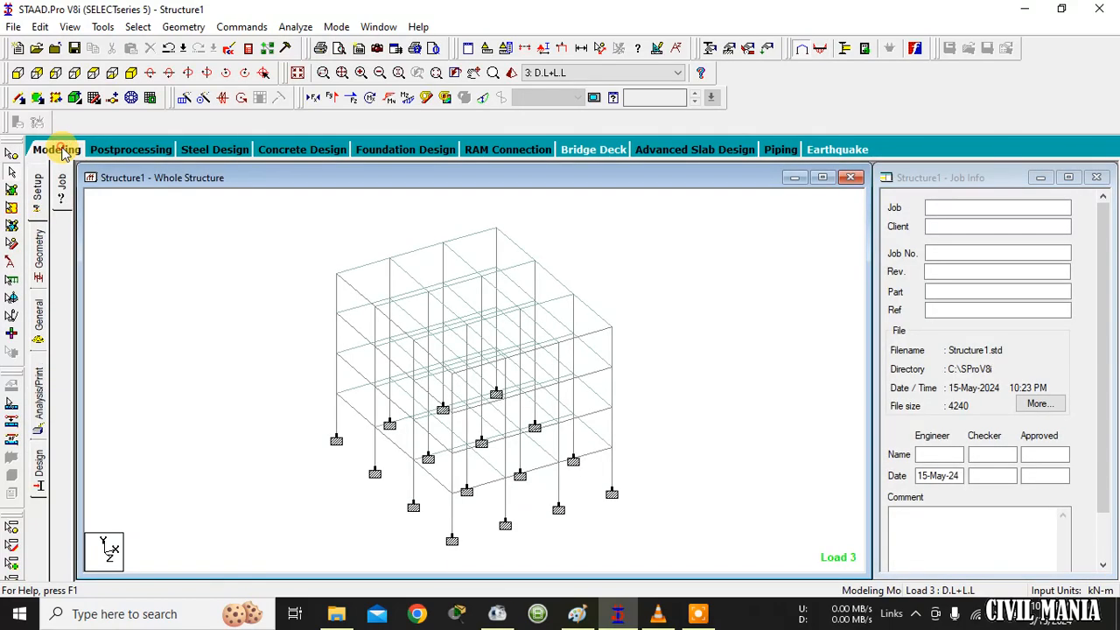
{"action": "left_click", "coordinate": [38, 324]}
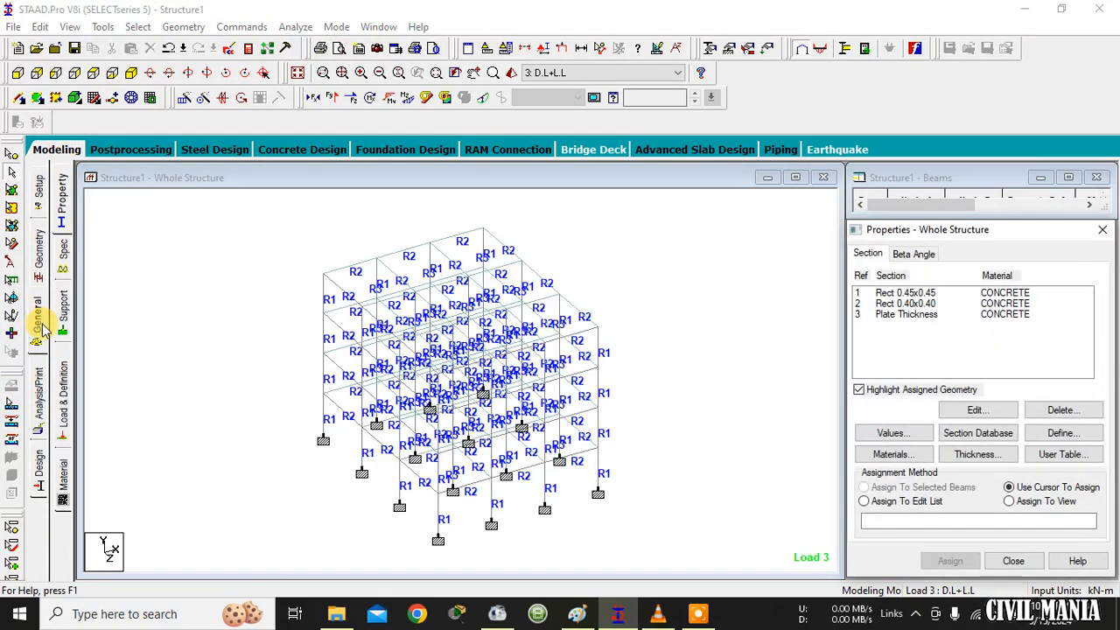
{"action": "left_click", "coordinate": [40, 385]}
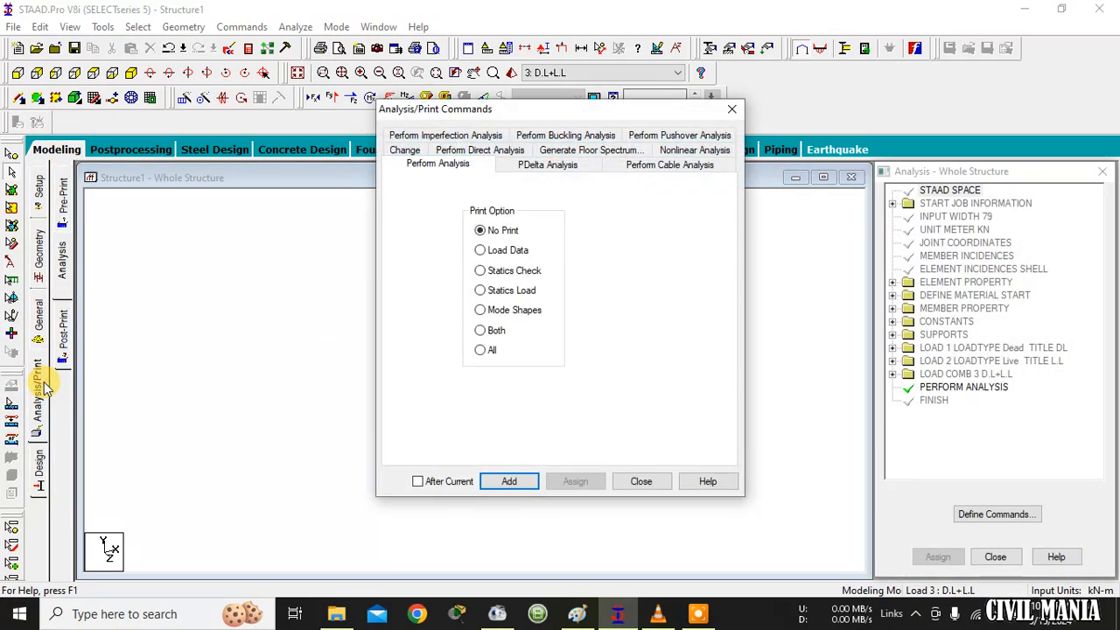
{"action": "left_click", "coordinate": [641, 481]}
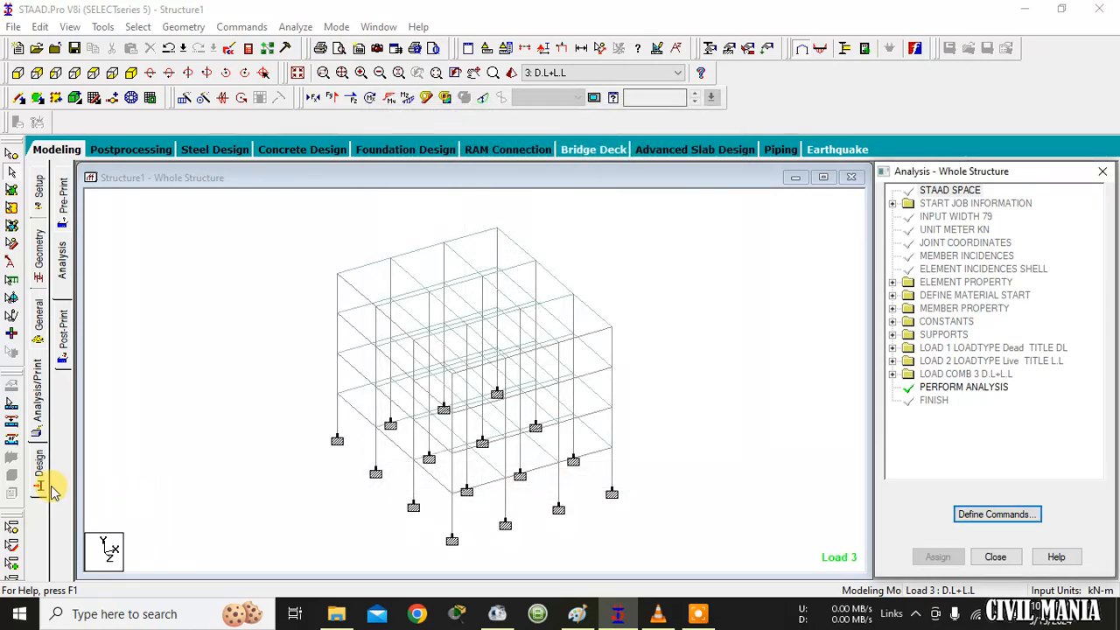
{"action": "left_click", "coordinate": [39, 477]}
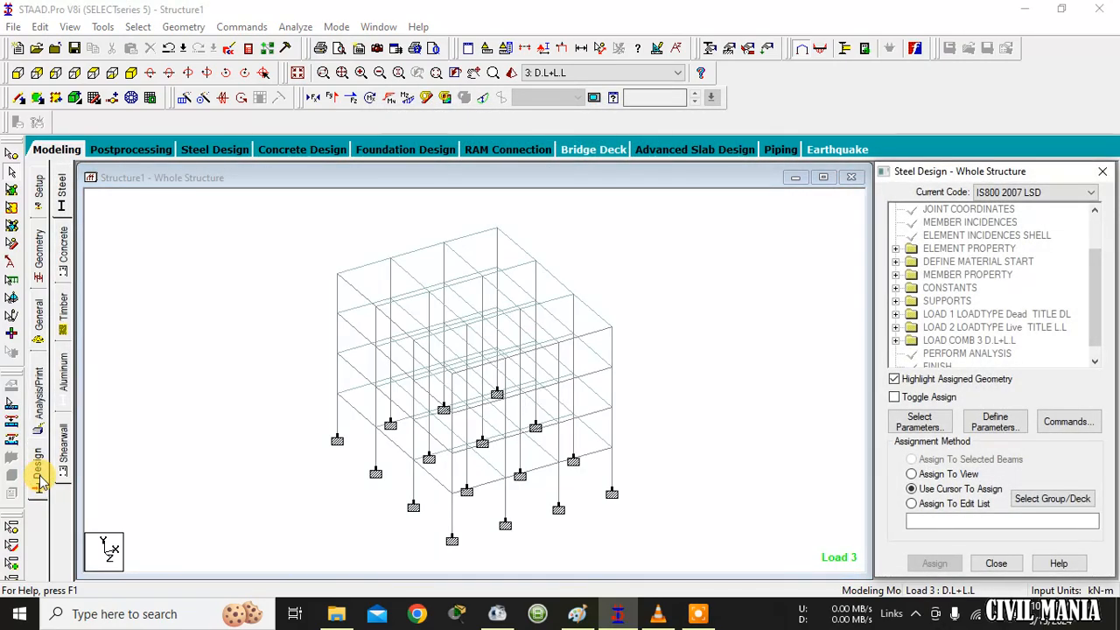
{"action": "left_click", "coordinate": [69, 251]}
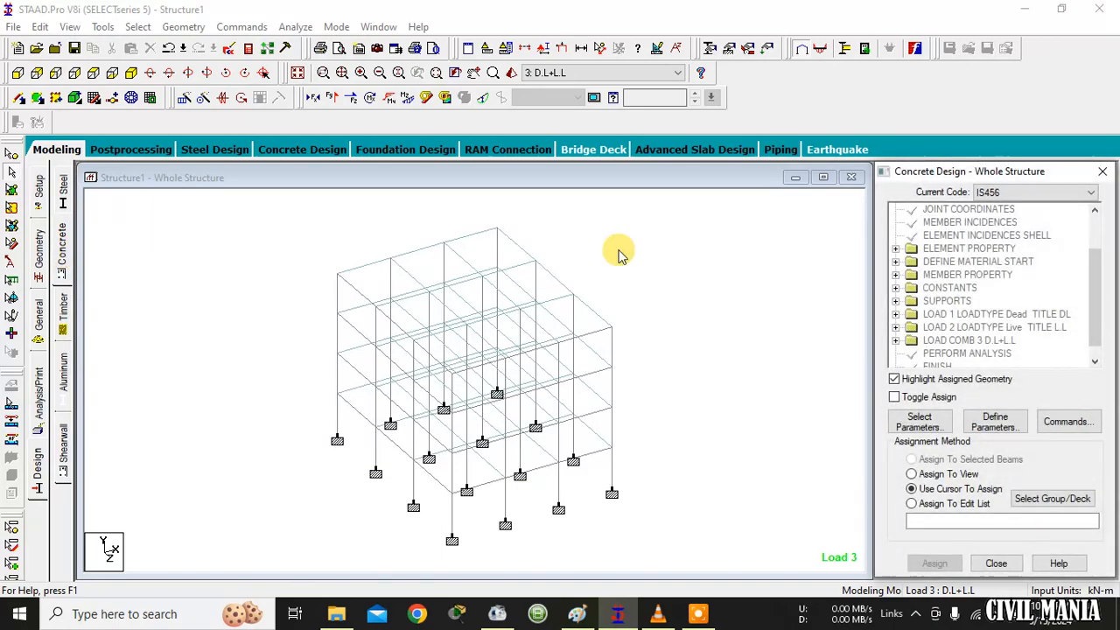
{"action": "left_click", "coordinate": [1019, 195]}
{"action": "left_click", "coordinate": [987, 395]}
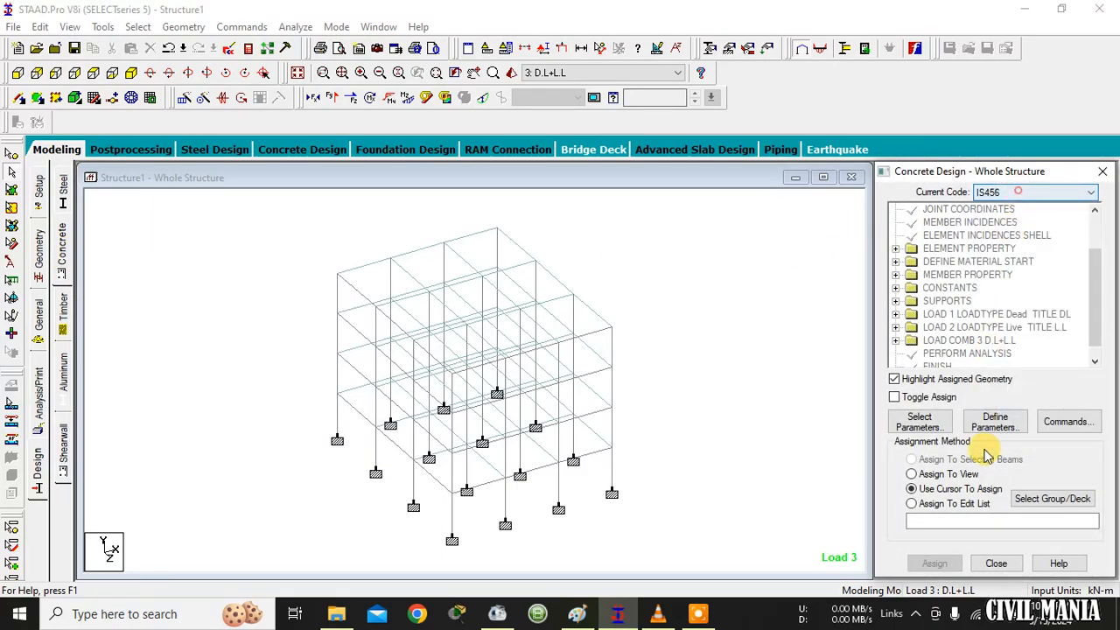
Clear the selected design parameters and add Fc, Fymain and Fysec to the selection.
{"action": "left_click", "coordinate": [919, 422]}
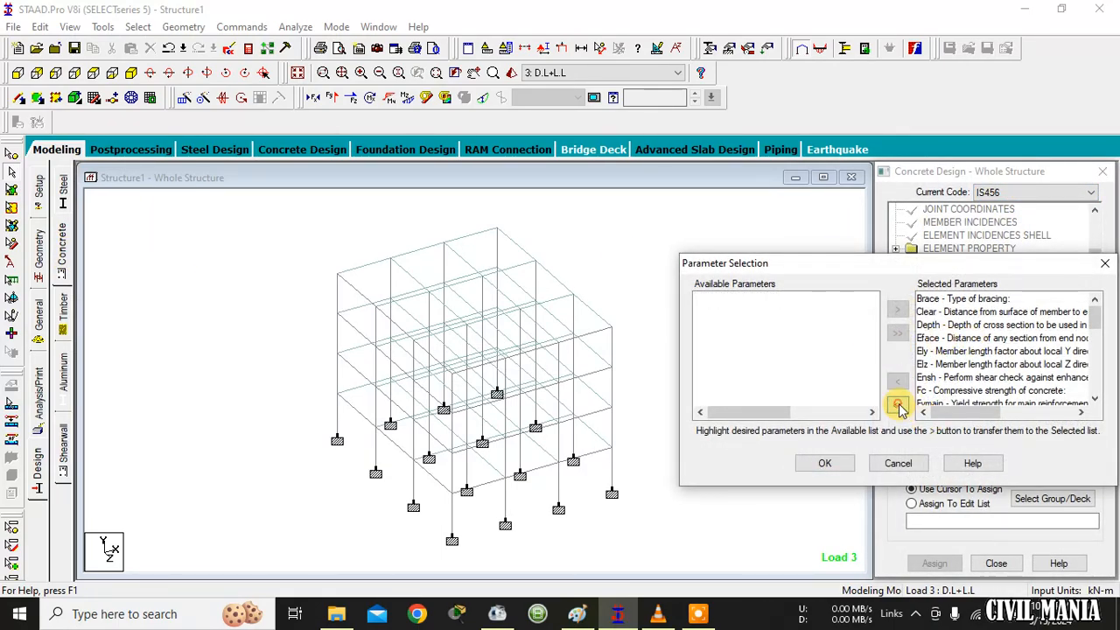
{"action": "left_click", "coordinate": [897, 405]}
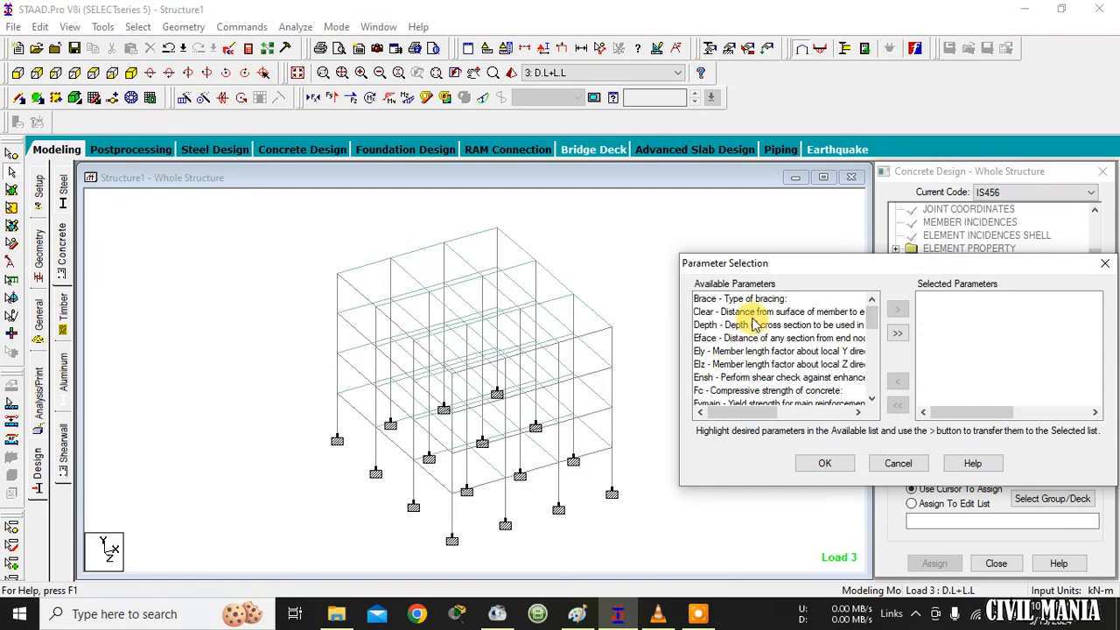
{"action": "left_click", "coordinate": [763, 390]}
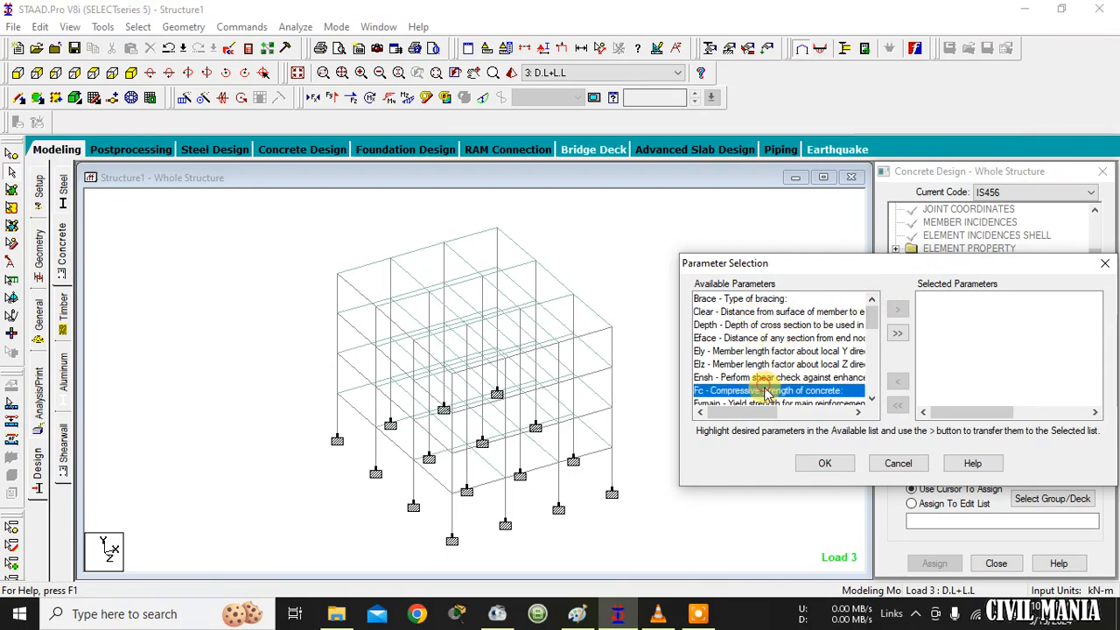
{"action": "left_click", "coordinate": [896, 309]}
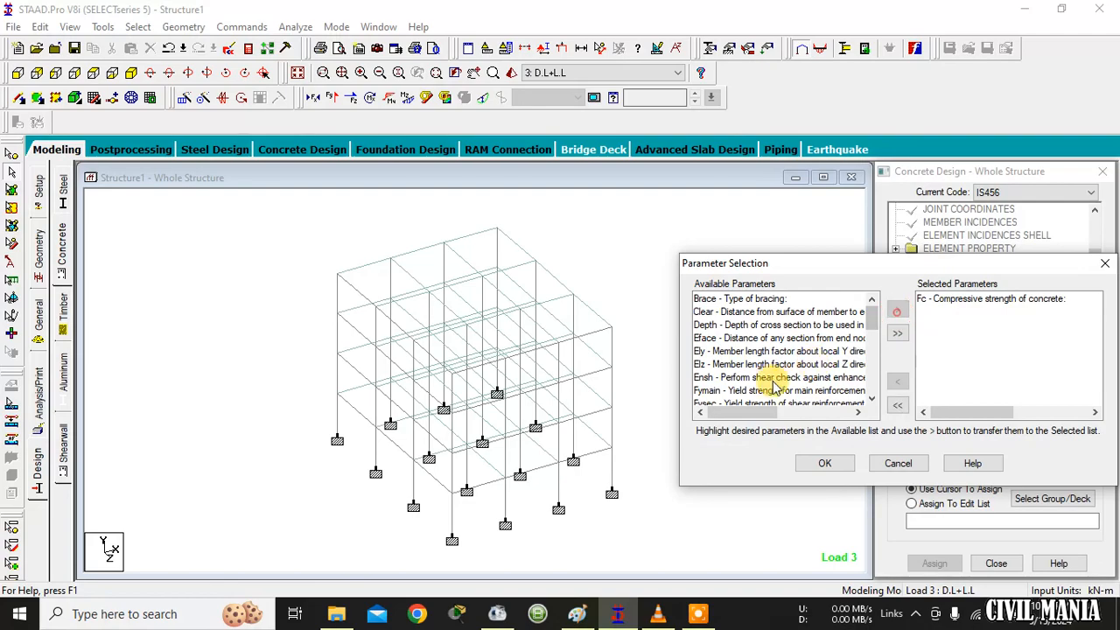
{"action": "left_click", "coordinate": [796, 390]}
{"action": "left_click", "coordinate": [897, 309]}
{"action": "left_click", "coordinate": [806, 390]}
{"action": "left_click", "coordinate": [897, 309]}
Add Maxmain and Maxsec to the selected design parameters and accept the selection.
{"action": "left_click", "coordinate": [800, 390]}
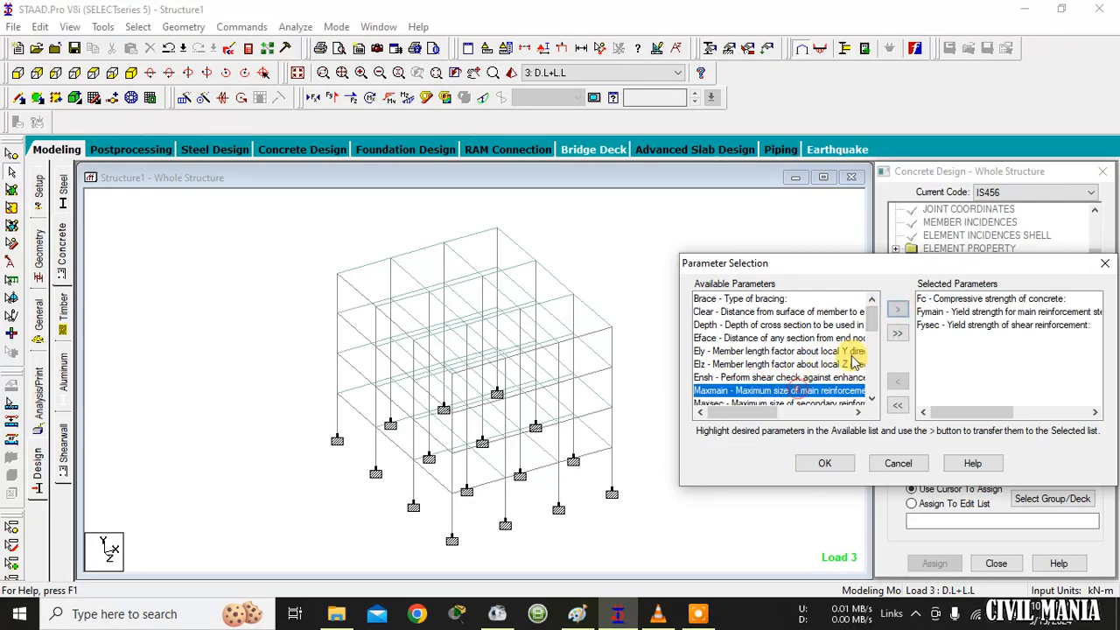
{"action": "left_click", "coordinate": [896, 309]}
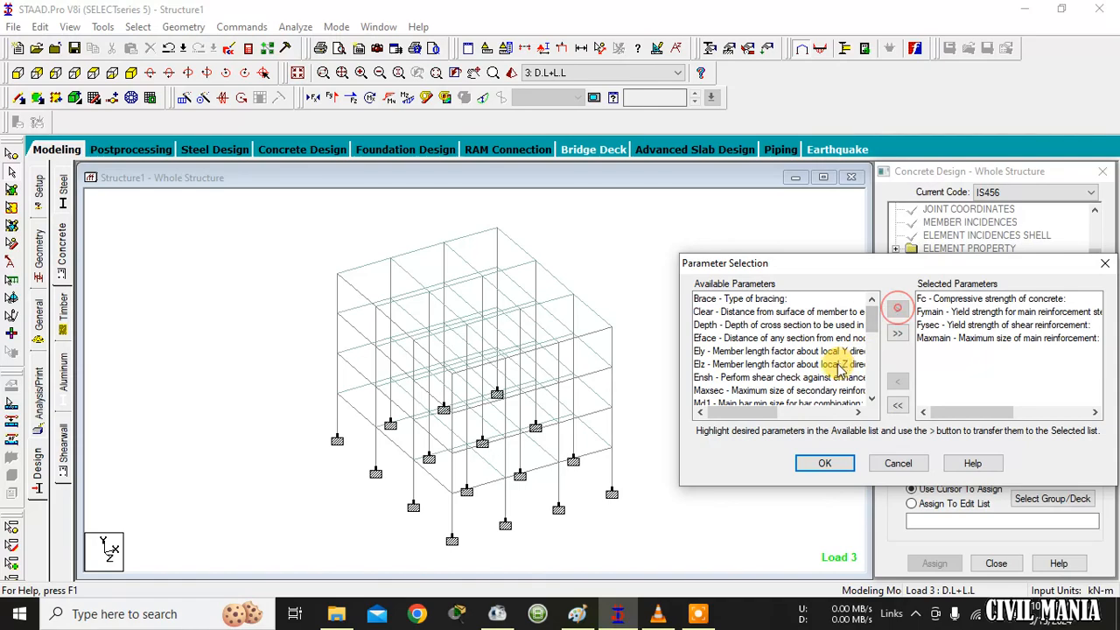
{"action": "left_click", "coordinate": [897, 310]}
{"action": "scroll", "coordinate": [822, 409], "scroll_direction": "down", "scroll_amount": 3}
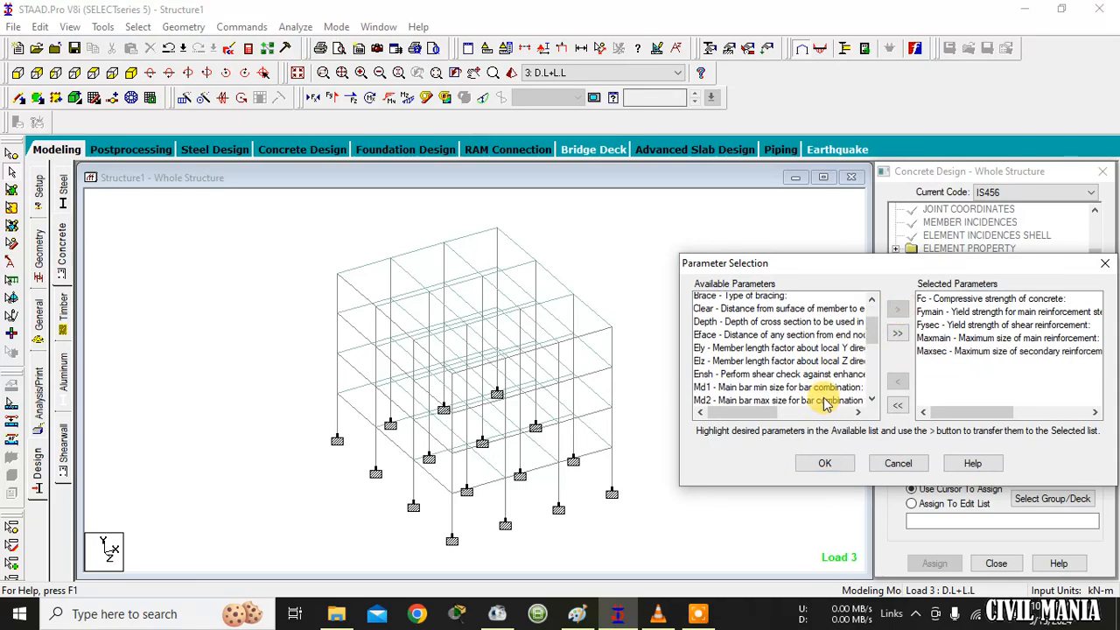
{"action": "scroll", "coordinate": [840, 383], "scroll_direction": "down", "scroll_amount": 3}
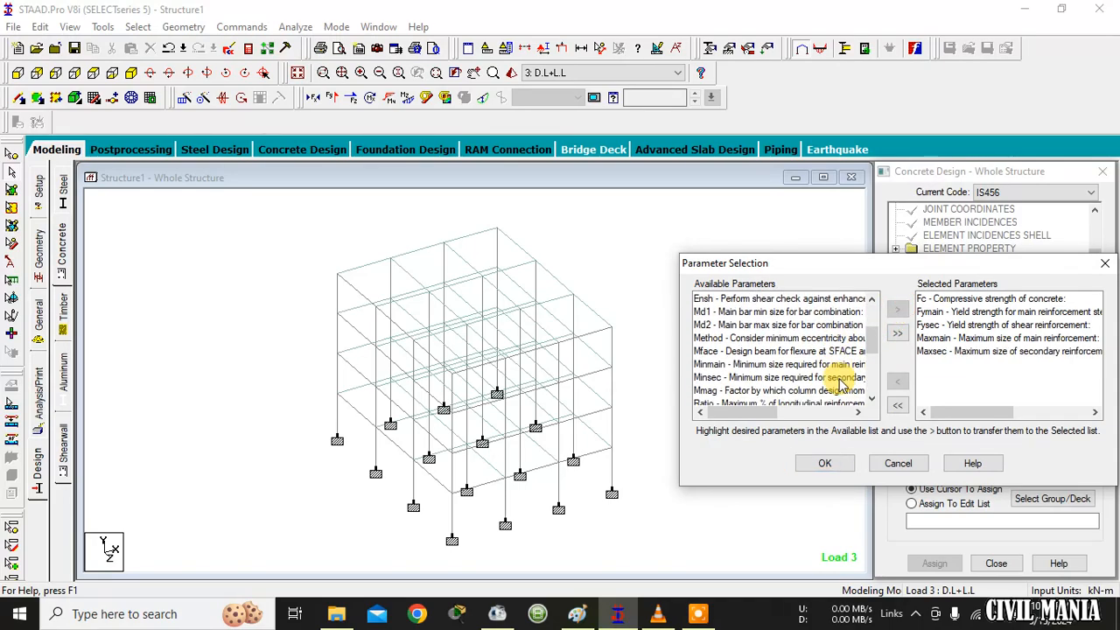
{"action": "scroll", "coordinate": [774, 398], "scroll_direction": "down", "scroll_amount": 9}
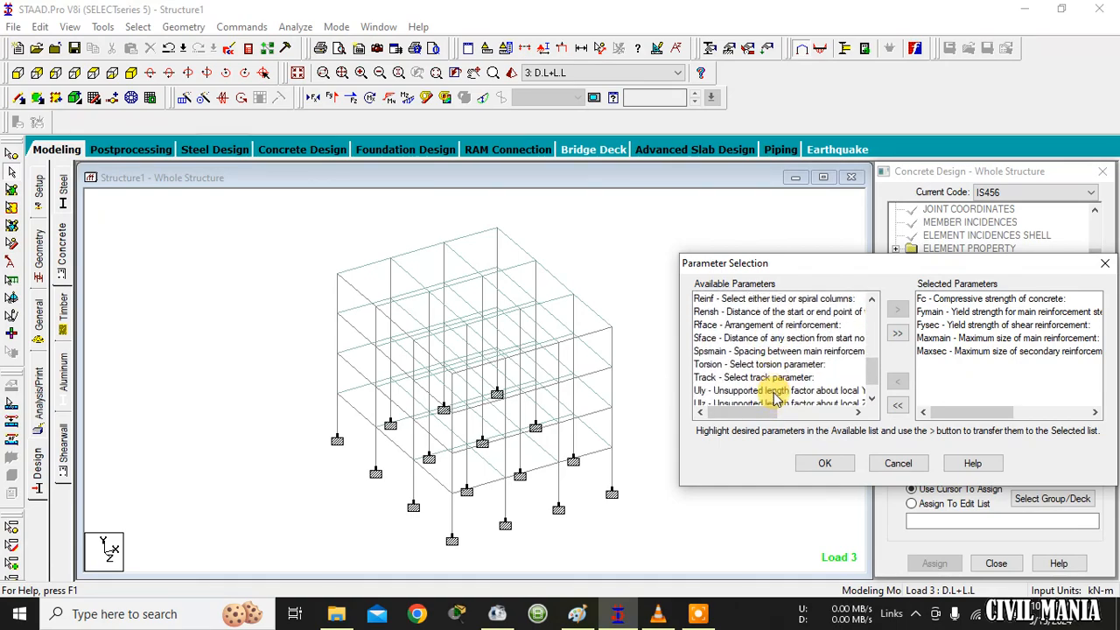
{"action": "scroll", "coordinate": [775, 395], "scroll_direction": "down", "scroll_amount": 2}
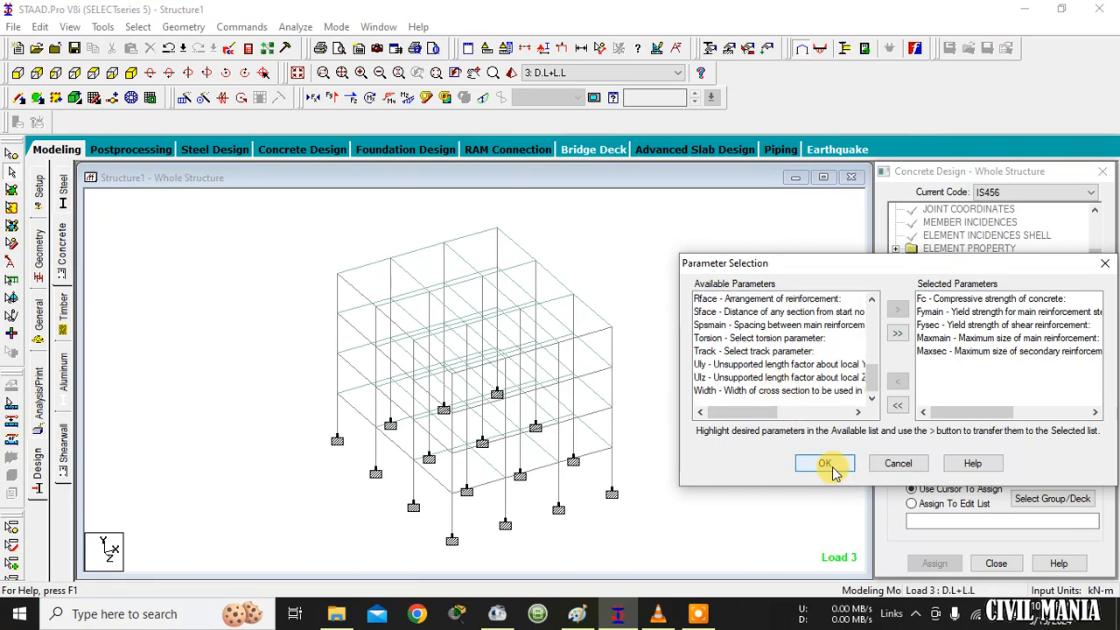
{"action": "left_click", "coordinate": [825, 464]}
Define the FC parameter with a concrete compressive strength of 20000 kN/m2.
{"action": "left_click", "coordinate": [993, 422]}
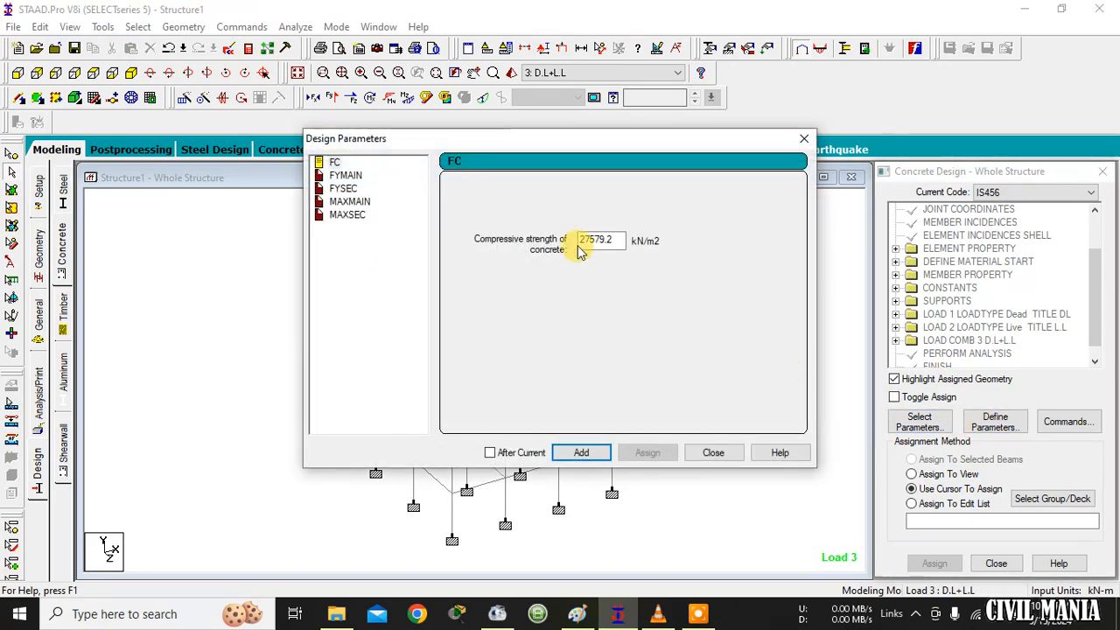
{"action": "double_click", "coordinate": [617, 240]}
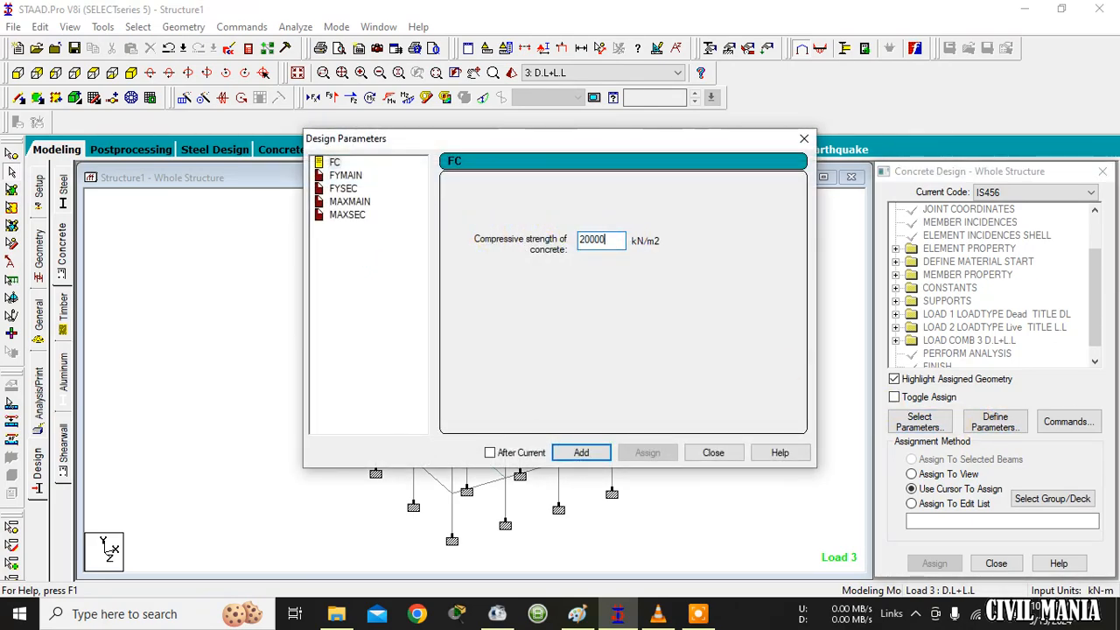
{"action": "left_click", "coordinate": [588, 452]}
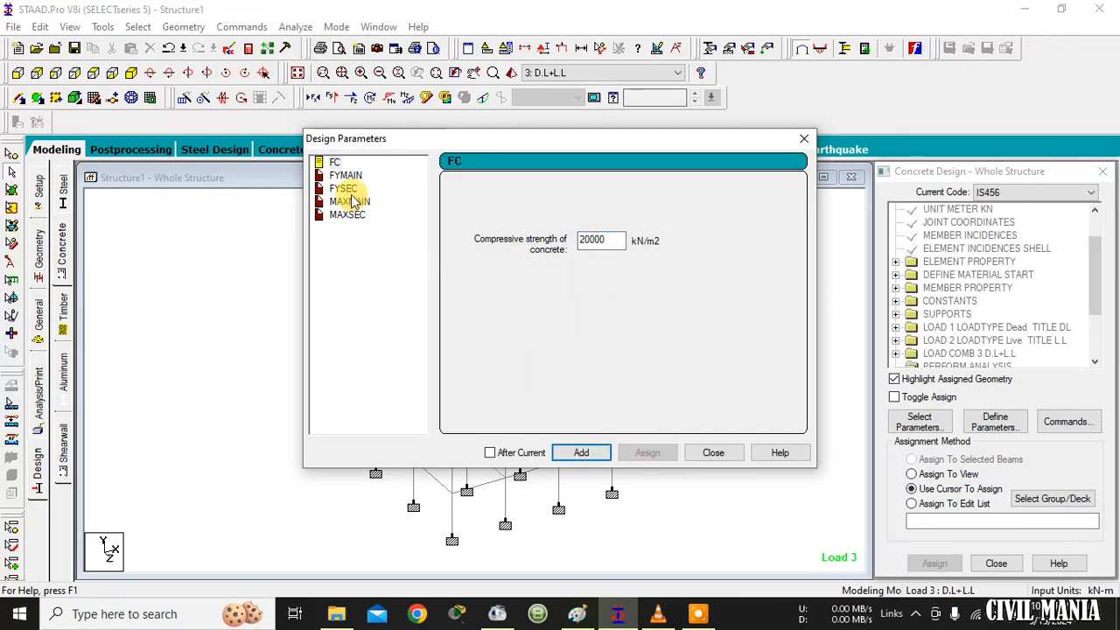
Define the FYMAIN parameter with a main reinforcement yield strength of 415000 kN/m2 and check the concrete design command list.
{"action": "left_click", "coordinate": [346, 176]}
{"action": "left_click_drag", "start_coordinate": [595, 240], "coordinate": [612, 240]}
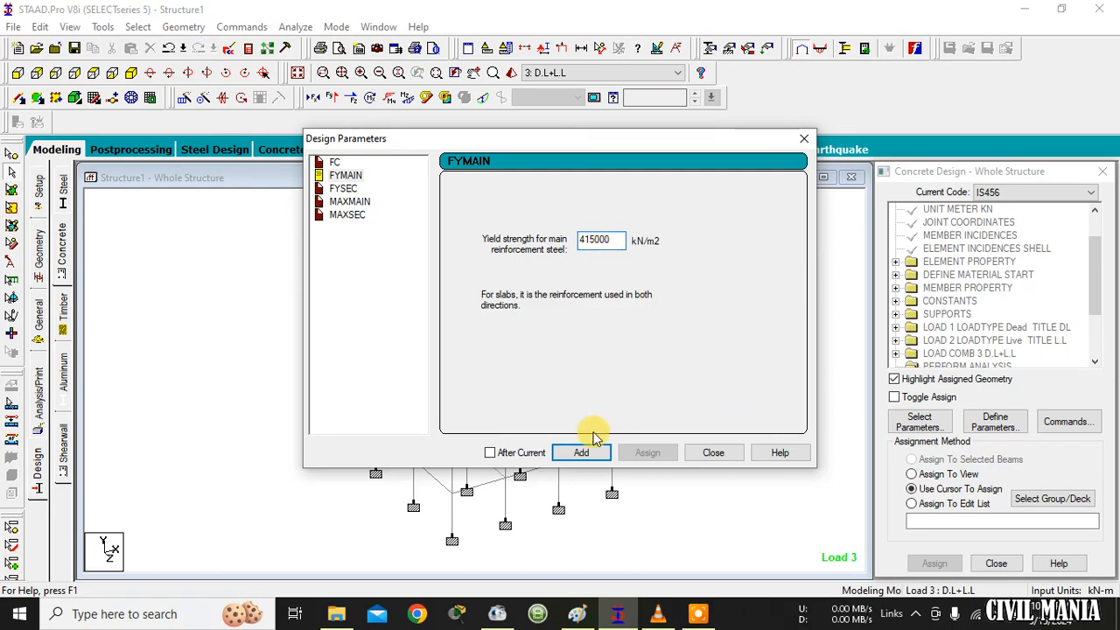
{"action": "left_click", "coordinate": [1097, 316]}
{"action": "left_click", "coordinate": [714, 452]}
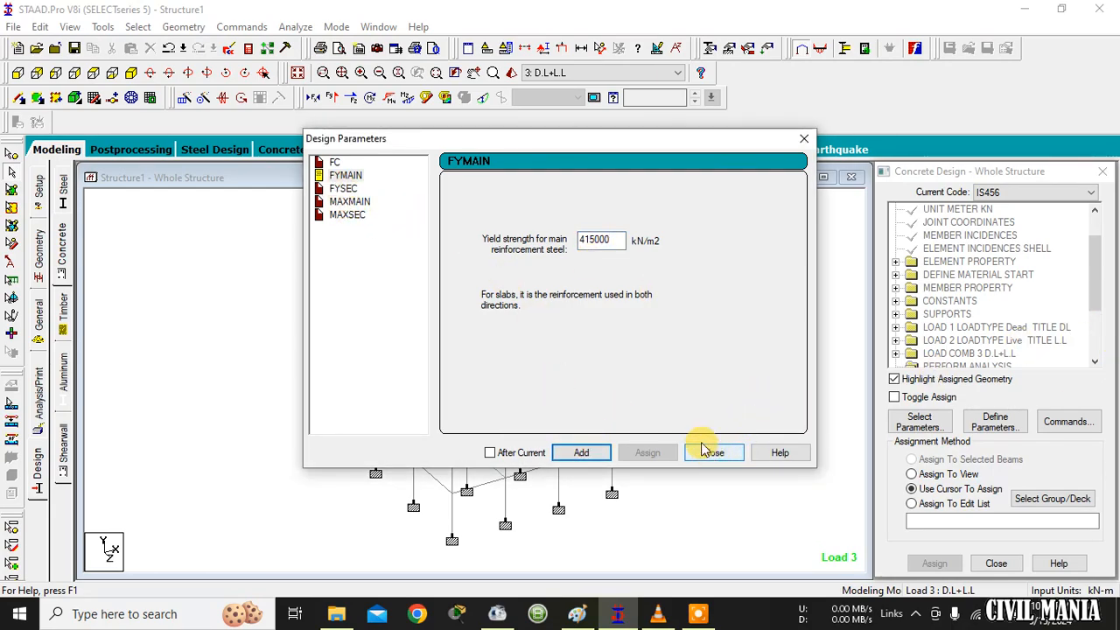
{"action": "left_click", "coordinate": [343, 188]}
{"action": "left_click", "coordinate": [1096, 276]}
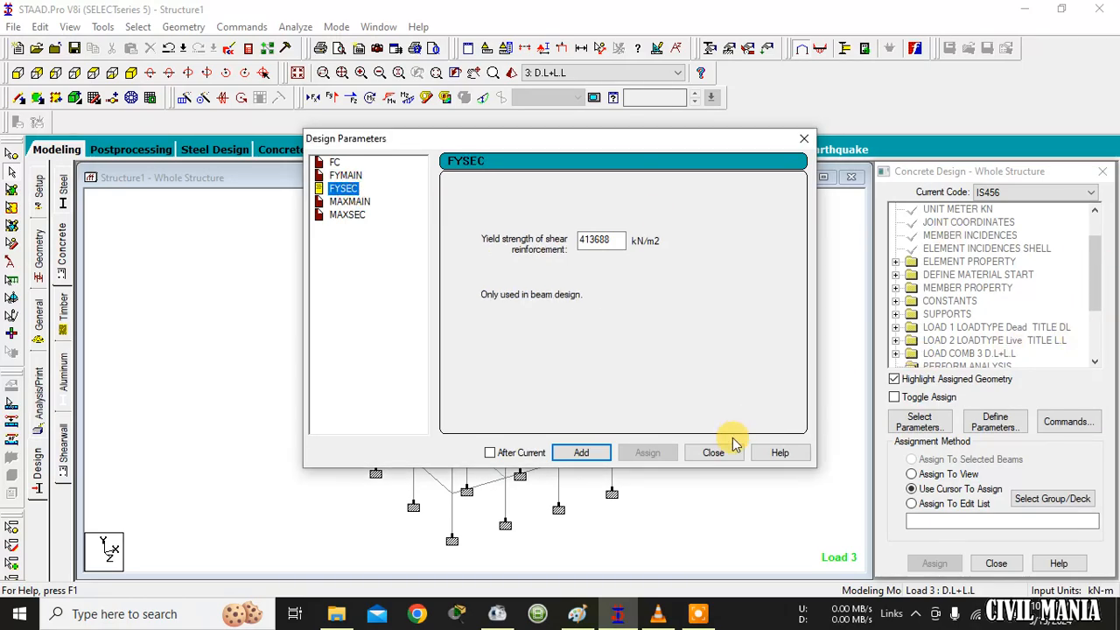
{"action": "left_click", "coordinate": [723, 452]}
{"action": "left_click_drag", "start_coordinate": [1094, 278], "coordinate": [1093, 343]}
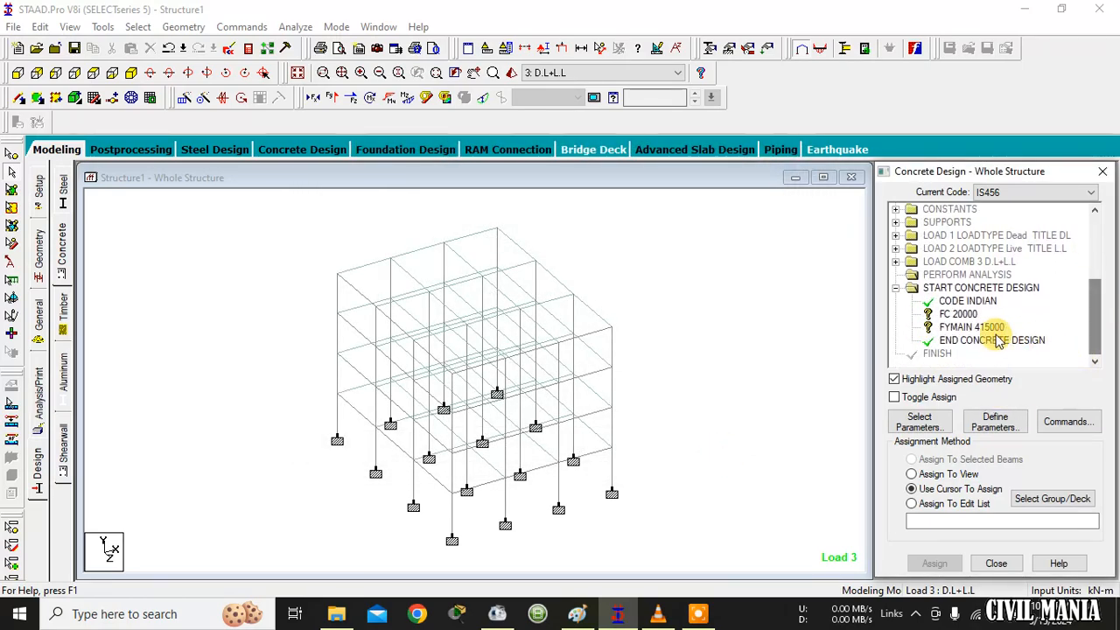
Define the FYSEC parameter with a shear reinforcement yield strength of 415000 kN/m2.
{"action": "left_click", "coordinate": [992, 421]}
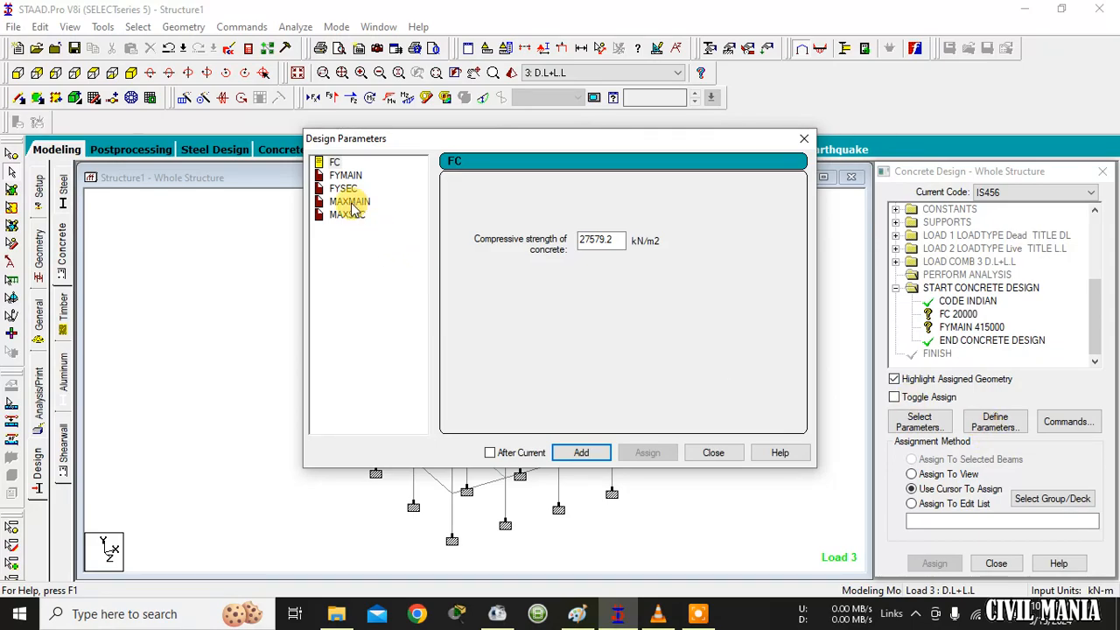
{"action": "left_click", "coordinate": [343, 188]}
{"action": "left_click_drag", "start_coordinate": [612, 239], "coordinate": [588, 241]}
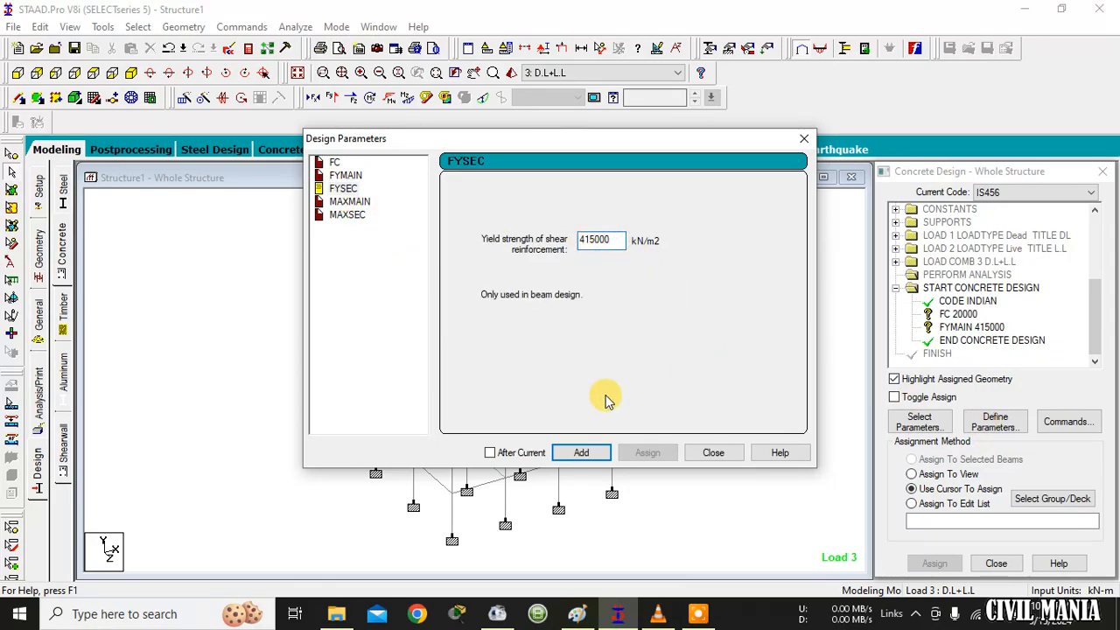
{"action": "left_click", "coordinate": [581, 452]}
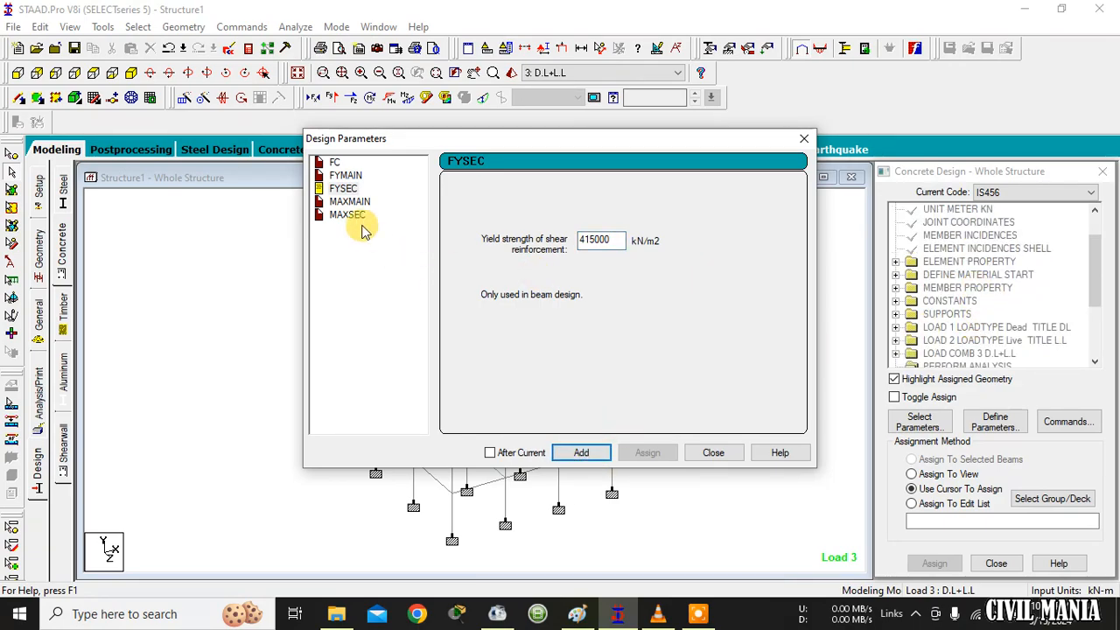
Define the maximum reinforcement sizes as 16 mm for main bars (MAXMAIN) and 8 mm for secondary bars (MAXSEC).
{"action": "left_click", "coordinate": [350, 201]}
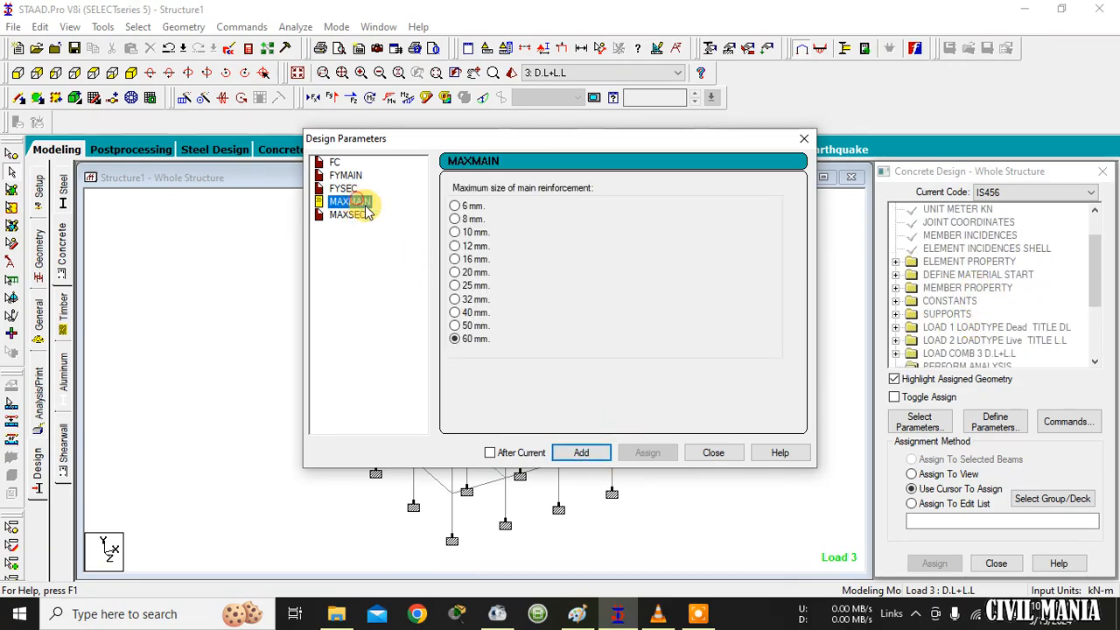
{"action": "left_click", "coordinate": [455, 260]}
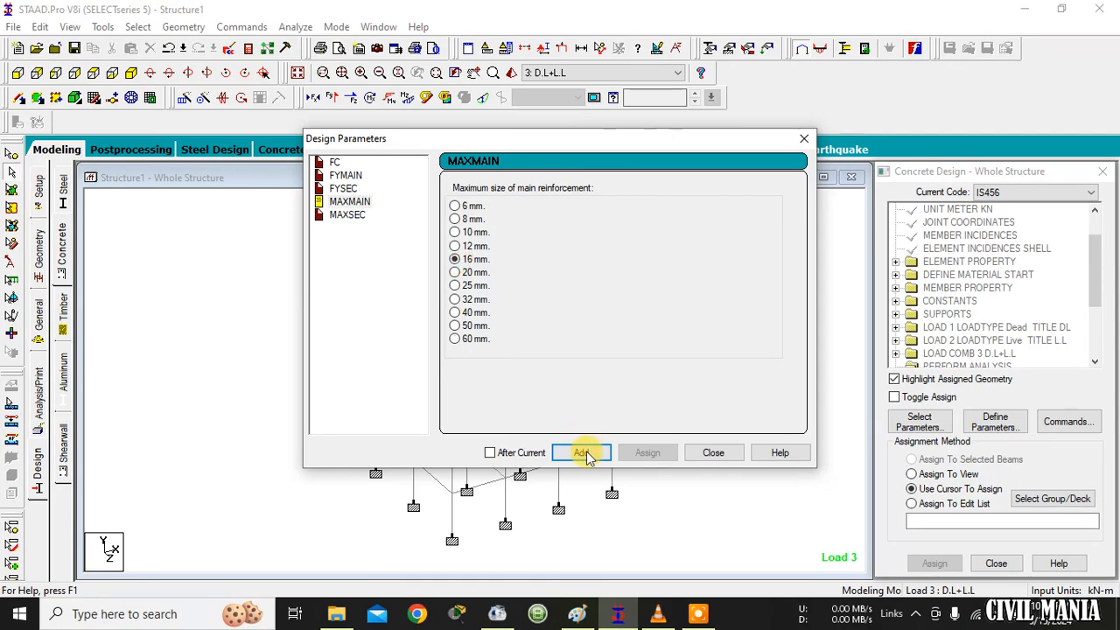
{"action": "left_click", "coordinate": [581, 452]}
{"action": "left_click", "coordinate": [348, 214]}
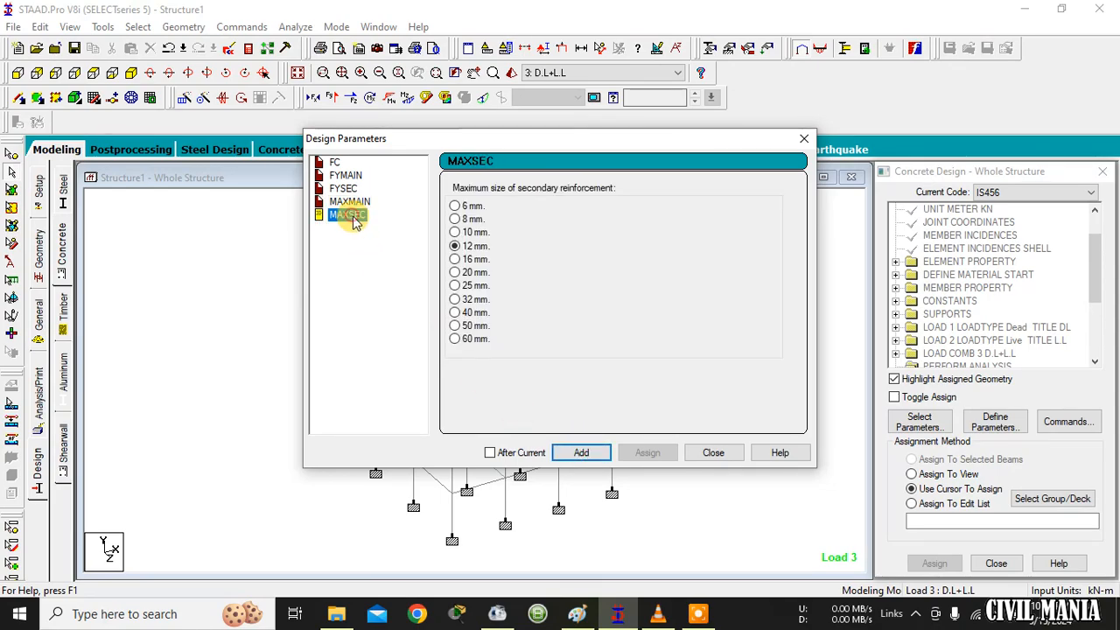
{"action": "left_click", "coordinate": [455, 219]}
{"action": "left_click", "coordinate": [581, 452]}
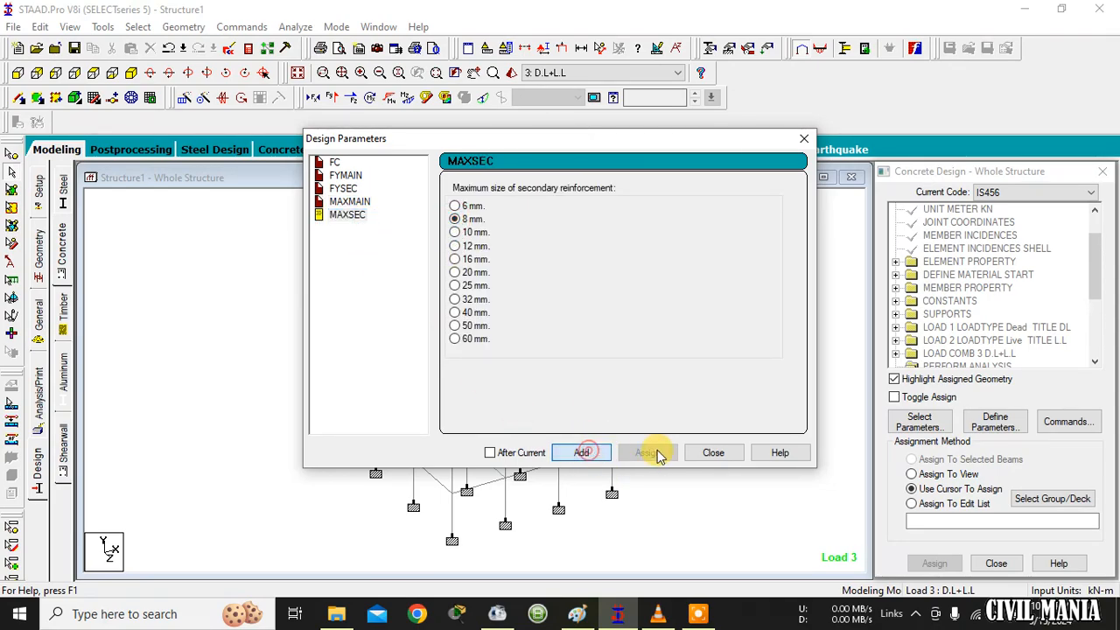
{"action": "left_click", "coordinate": [713, 452]}
Assign the FC 20000 parameter to the whole structure.
{"action": "left_click_drag", "start_coordinate": [1099, 277], "coordinate": [1093, 312]}
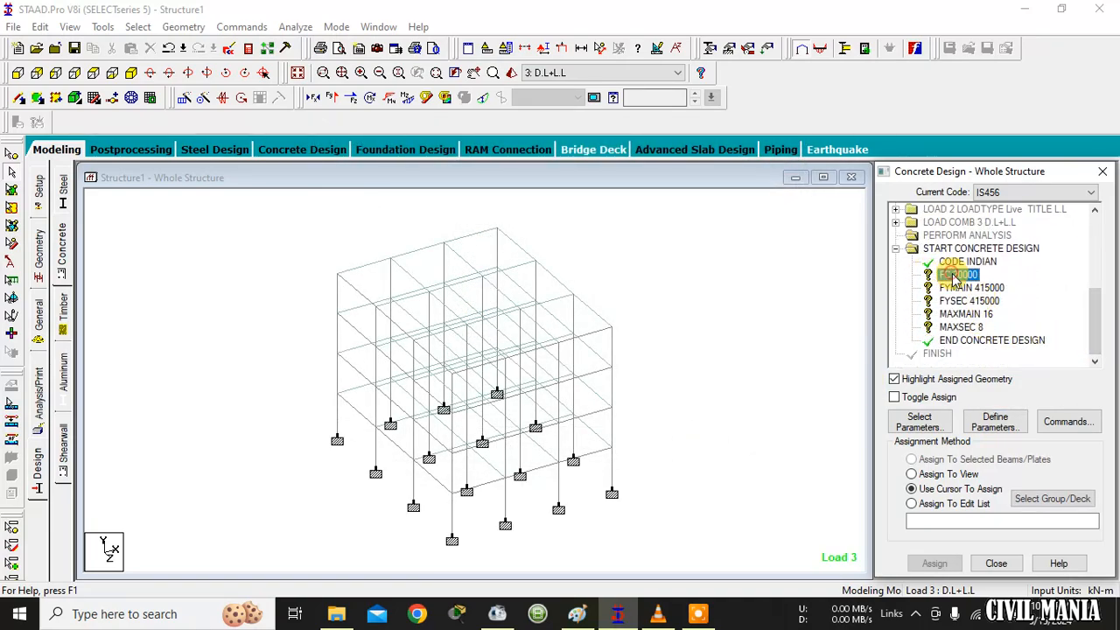
{"action": "left_click", "coordinate": [934, 562]}
{"action": "left_click", "coordinate": [995, 411]}
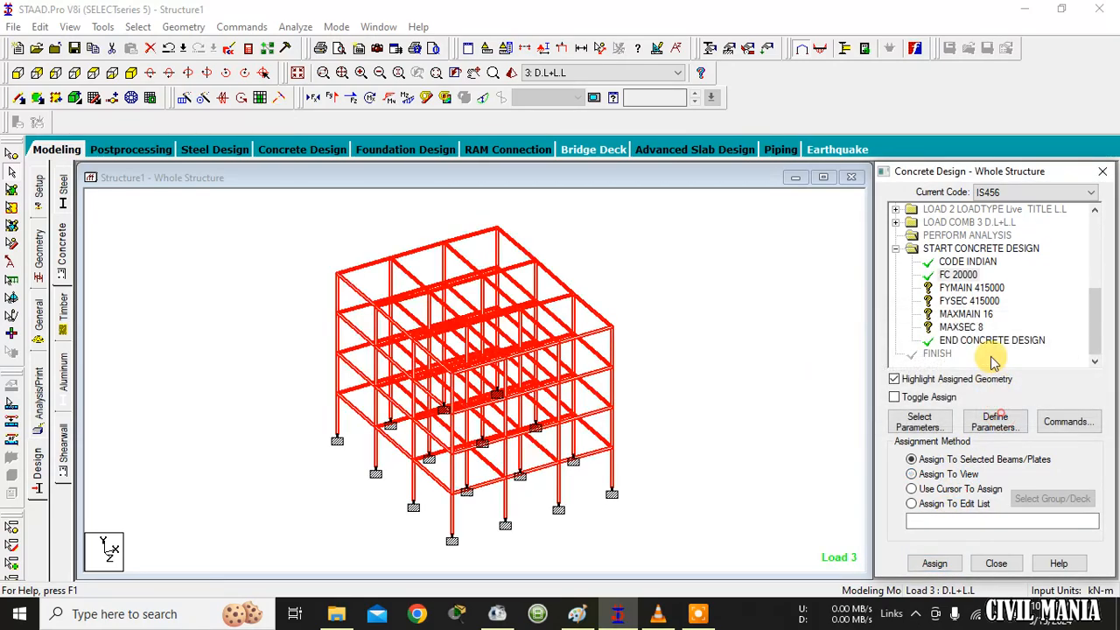
Assign the FYMAIN 415000 and FYSEC 415000 parameters to the whole structure using the assign-to-view method.
{"action": "left_click", "coordinate": [973, 288]}
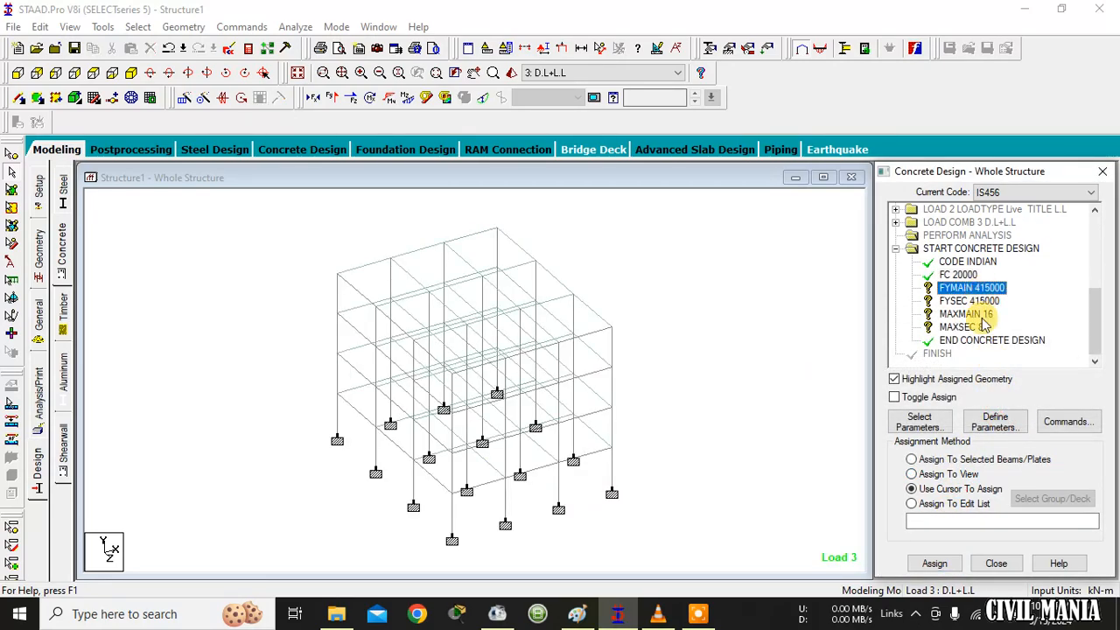
{"action": "left_click", "coordinate": [947, 474]}
{"action": "left_click", "coordinate": [936, 563]}
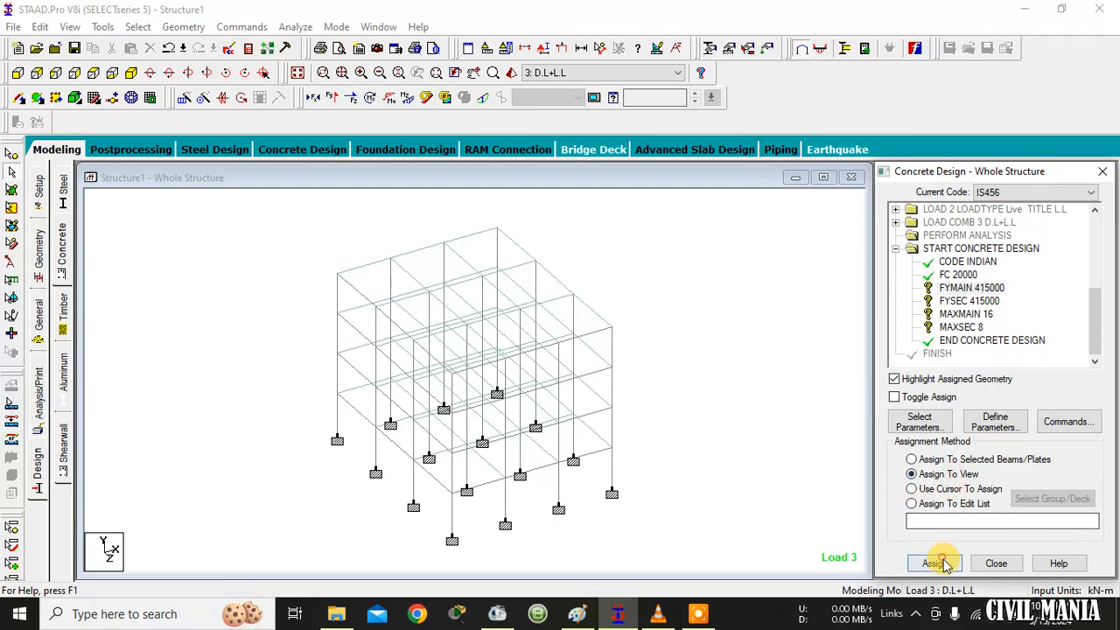
{"action": "left_click", "coordinate": [996, 411]}
{"action": "left_click", "coordinate": [969, 300]}
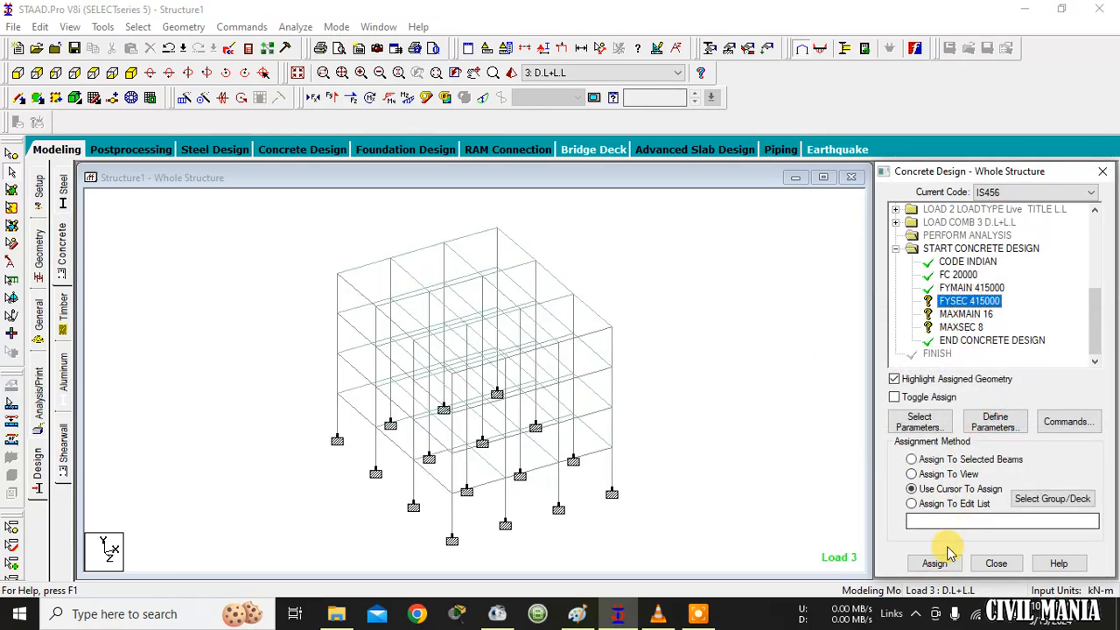
{"action": "left_click", "coordinate": [952, 474]}
{"action": "left_click", "coordinate": [934, 563]}
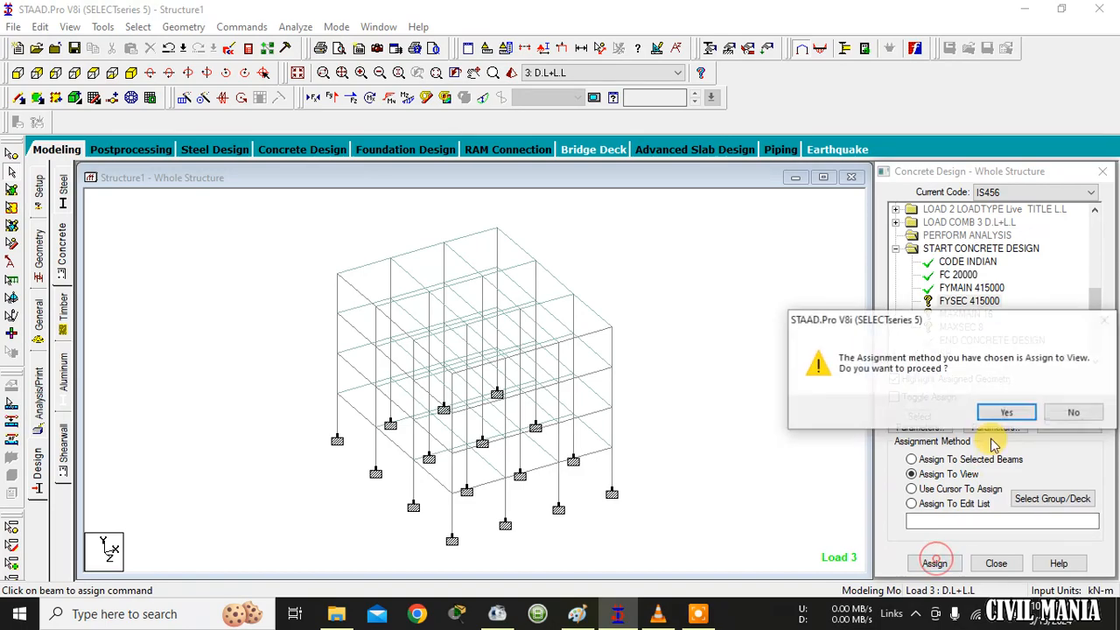
{"action": "left_click", "coordinate": [1004, 412]}
Assign the MAXMAIN 16 and MAXSEC 8 parameters to the whole structure using the assign-to-view method.
{"action": "left_click", "coordinate": [966, 313]}
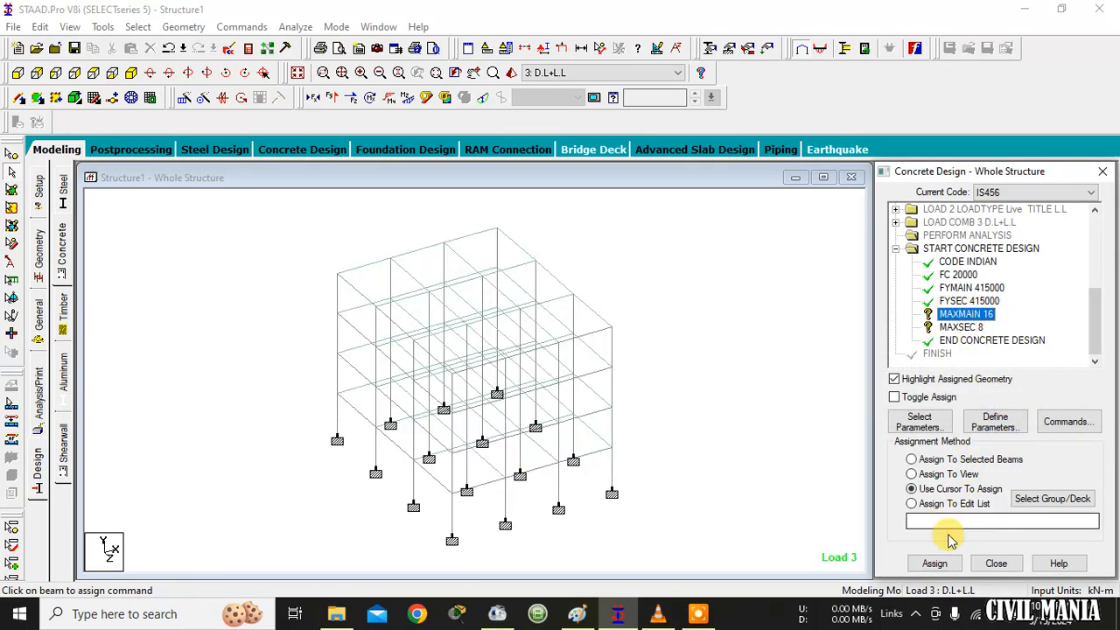
{"action": "left_click", "coordinate": [945, 474]}
{"action": "left_click", "coordinate": [934, 564]}
{"action": "left_click", "coordinate": [1011, 413]}
{"action": "left_click", "coordinate": [960, 326]}
{"action": "left_click", "coordinate": [945, 473]}
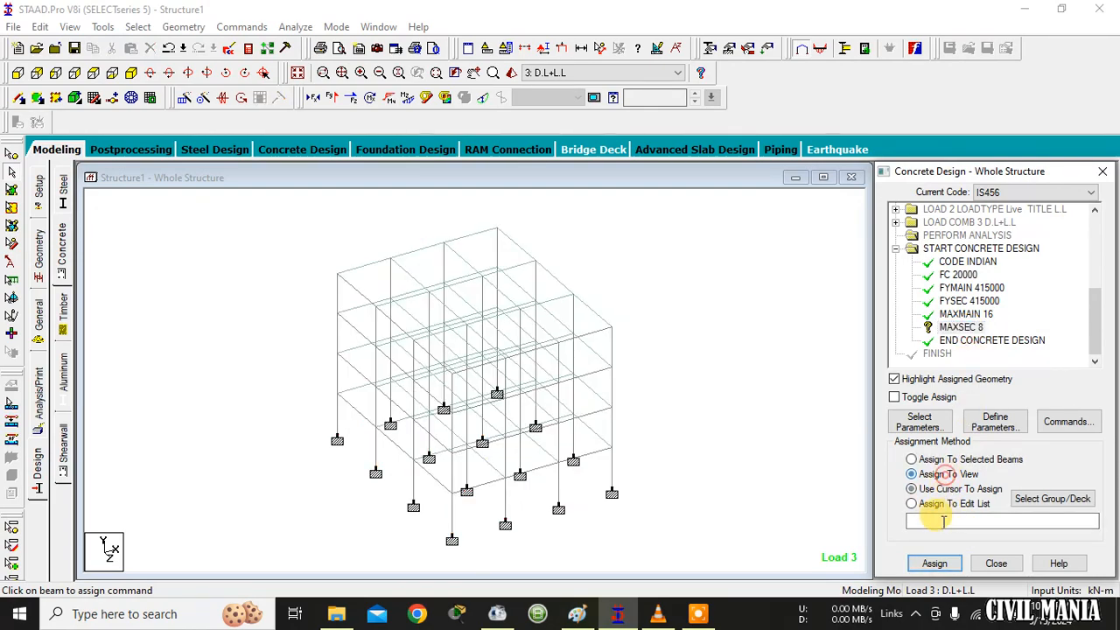
{"action": "left_click", "coordinate": [934, 564]}
{"action": "left_click", "coordinate": [998, 412]}
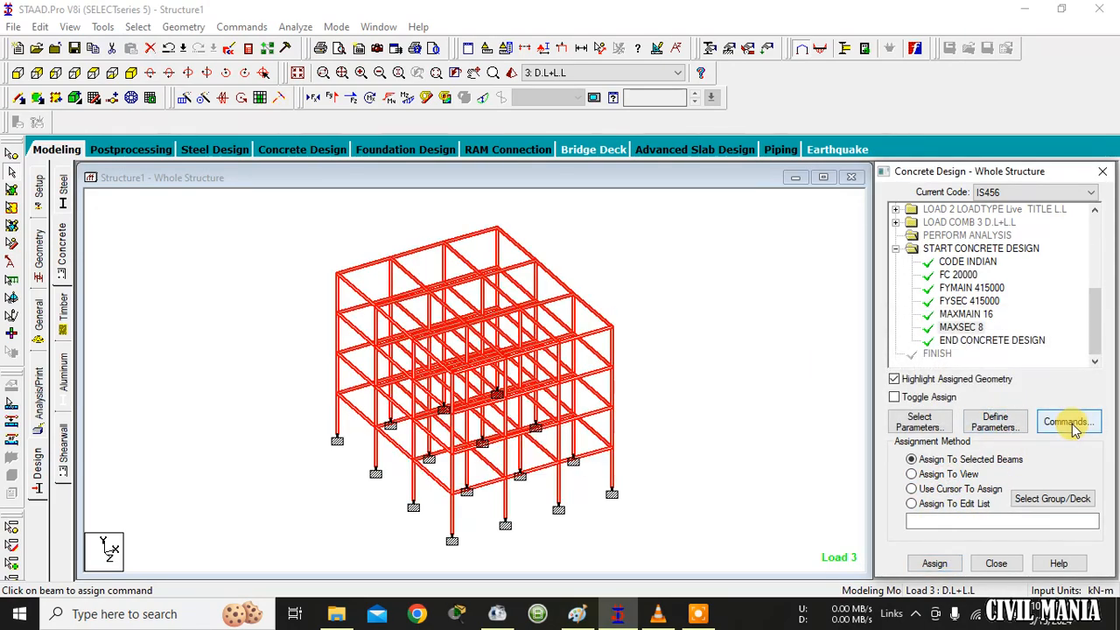
Add the DESIGN BEAM, DESIGN COLUMN, DESIGN SLAB/ELEMENT and TAKE OFF commands to the concrete design.
{"action": "left_click", "coordinate": [1069, 422]}
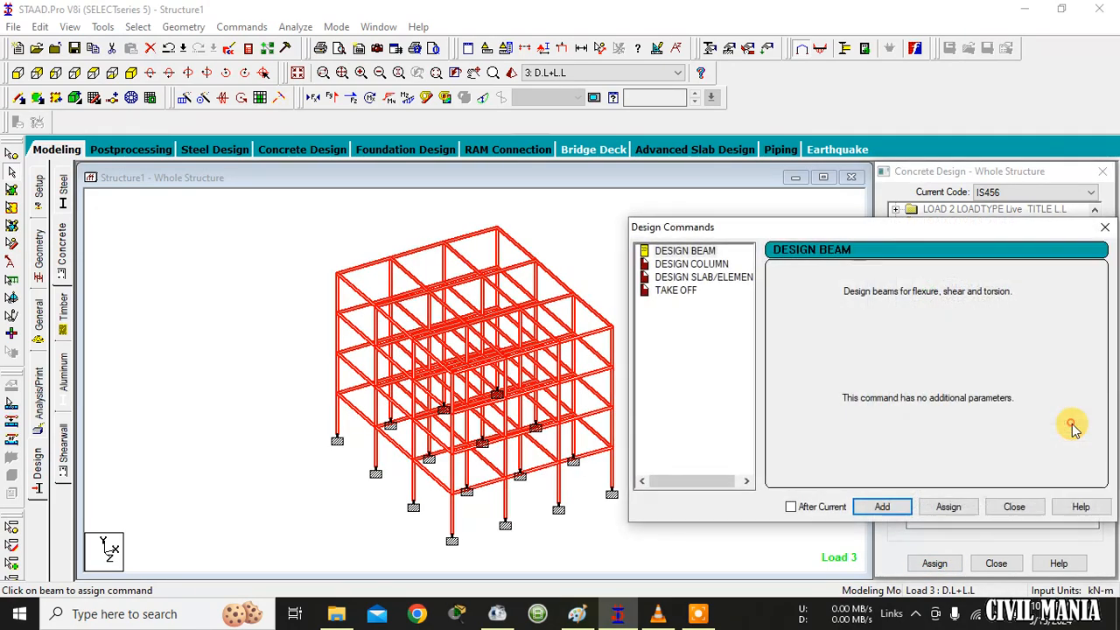
{"action": "left_click", "coordinate": [882, 508]}
{"action": "left_click", "coordinate": [691, 263]}
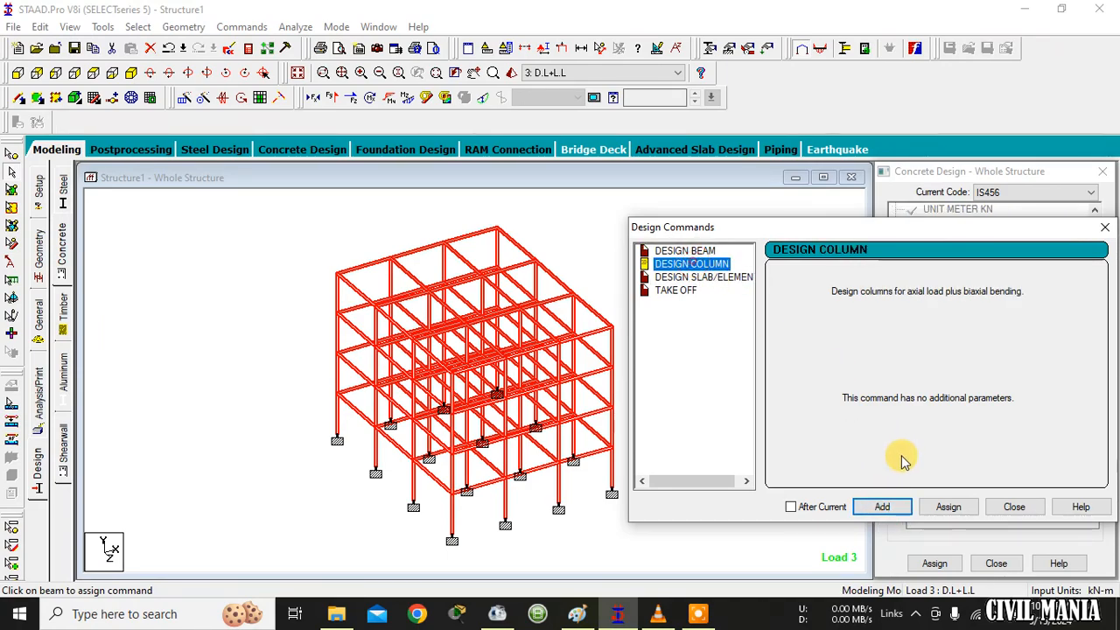
{"action": "left_click", "coordinate": [891, 510]}
{"action": "left_click", "coordinate": [704, 277]}
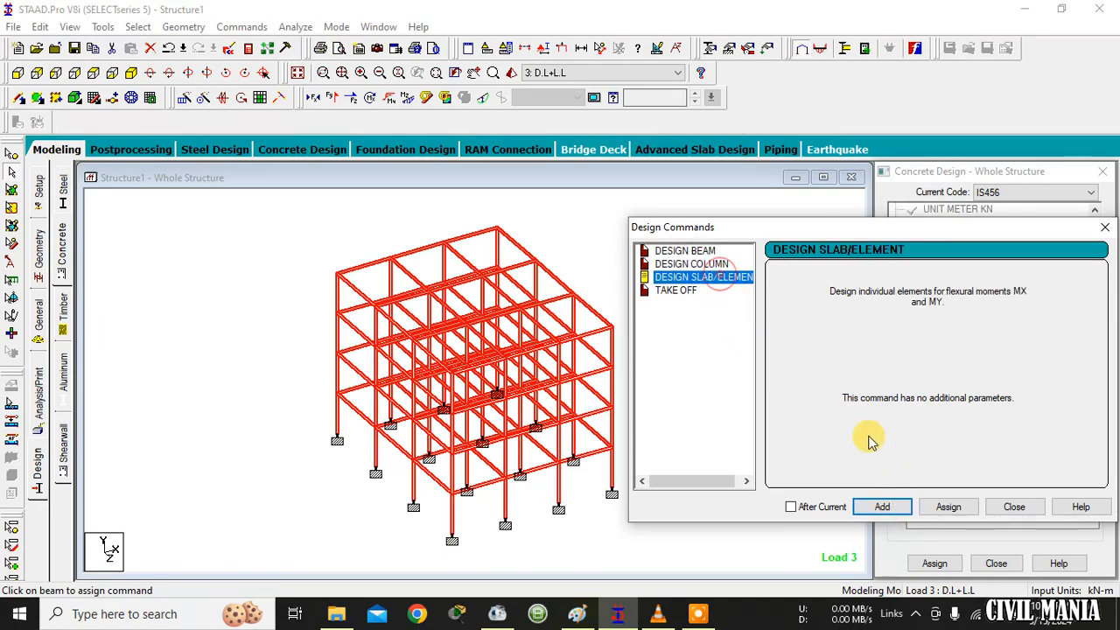
{"action": "left_click", "coordinate": [884, 509]}
{"action": "left_click", "coordinate": [676, 290]}
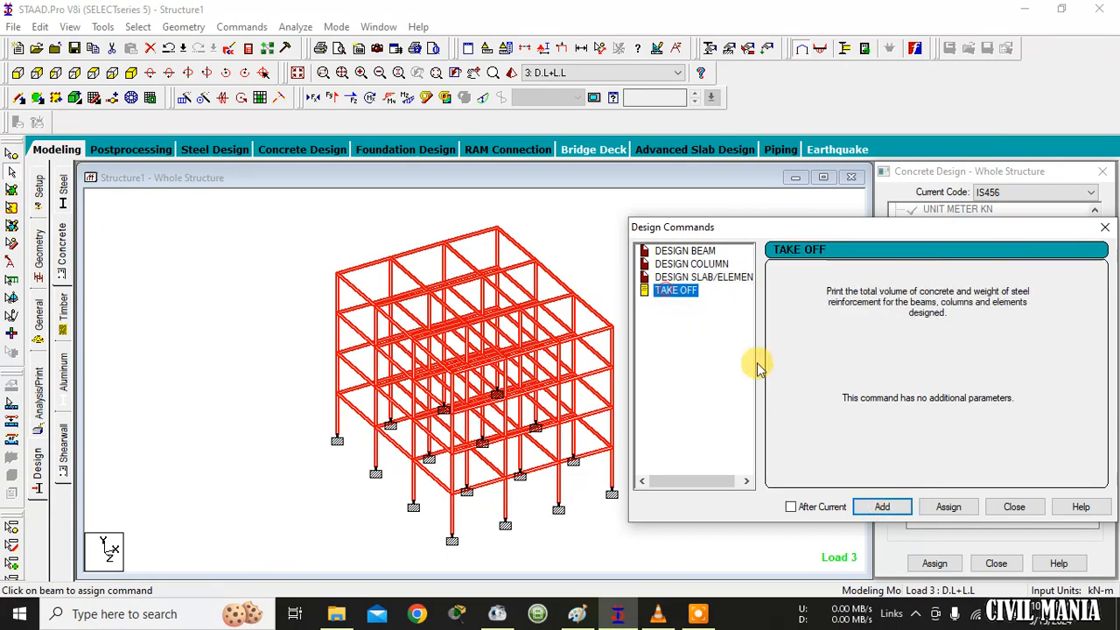
{"action": "left_click", "coordinate": [888, 510]}
{"action": "left_click", "coordinate": [1014, 506]}
Assign the DESIGN BEAM command to all members parallel to the X and Z axes.
{"action": "scroll", "coordinate": [1032, 306], "scroll_direction": "down", "scroll_amount": 5}
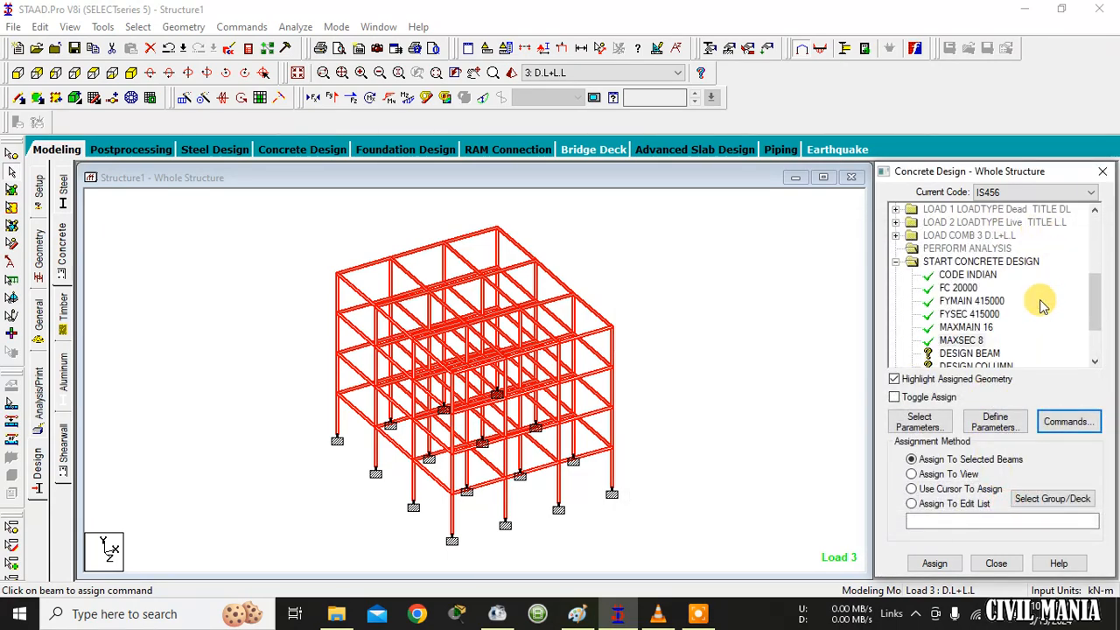
{"action": "left_click", "coordinate": [992, 288]}
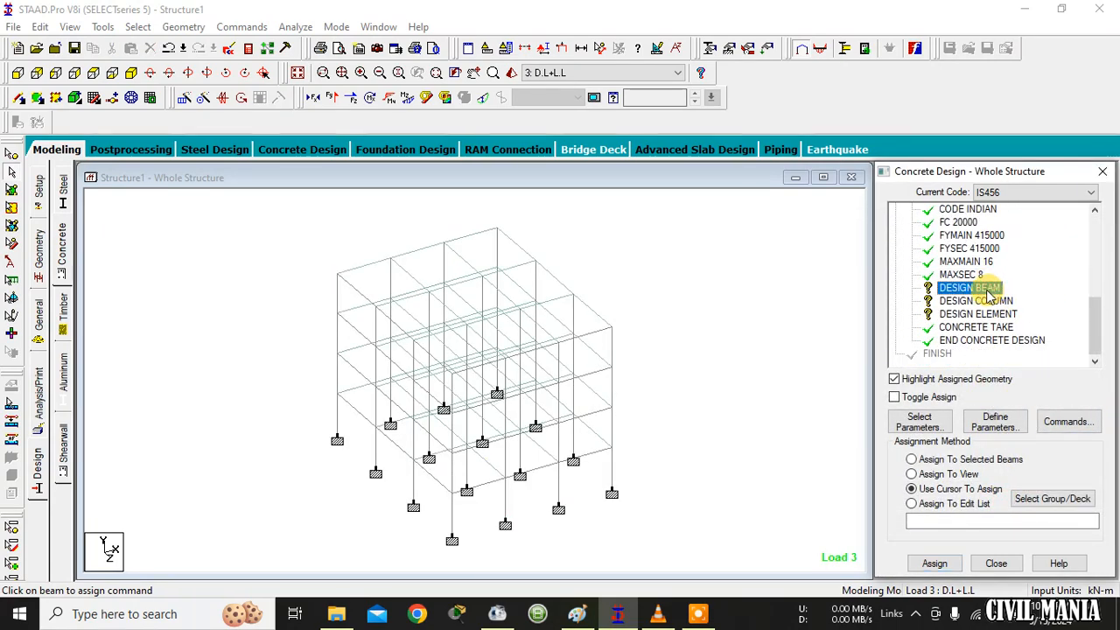
{"action": "left_click", "coordinate": [959, 460]}
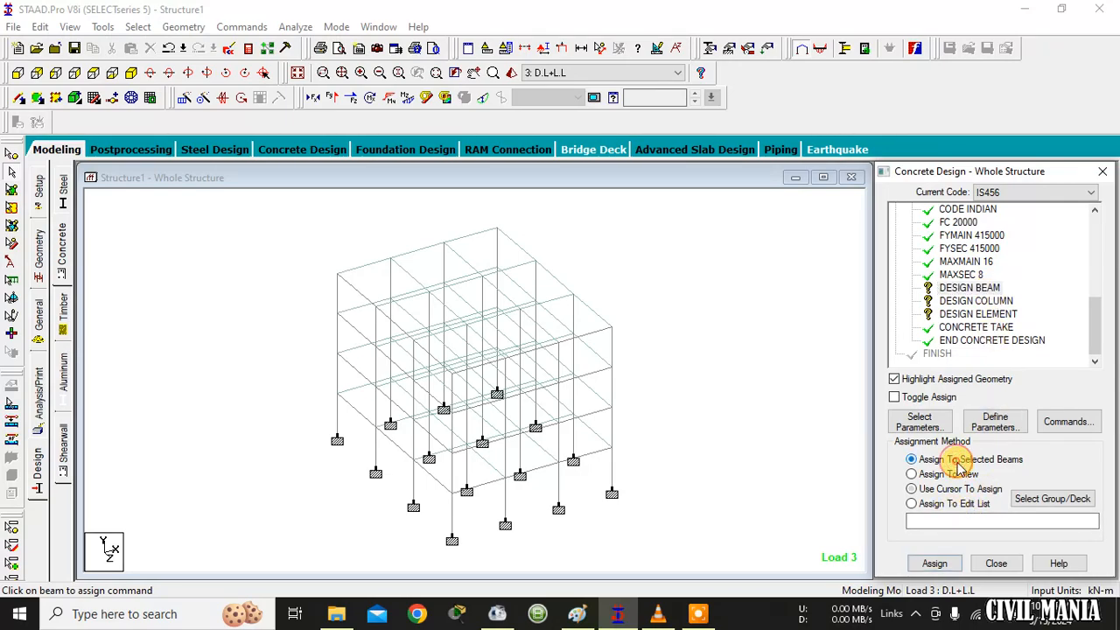
{"action": "left_click", "coordinate": [241, 27]}
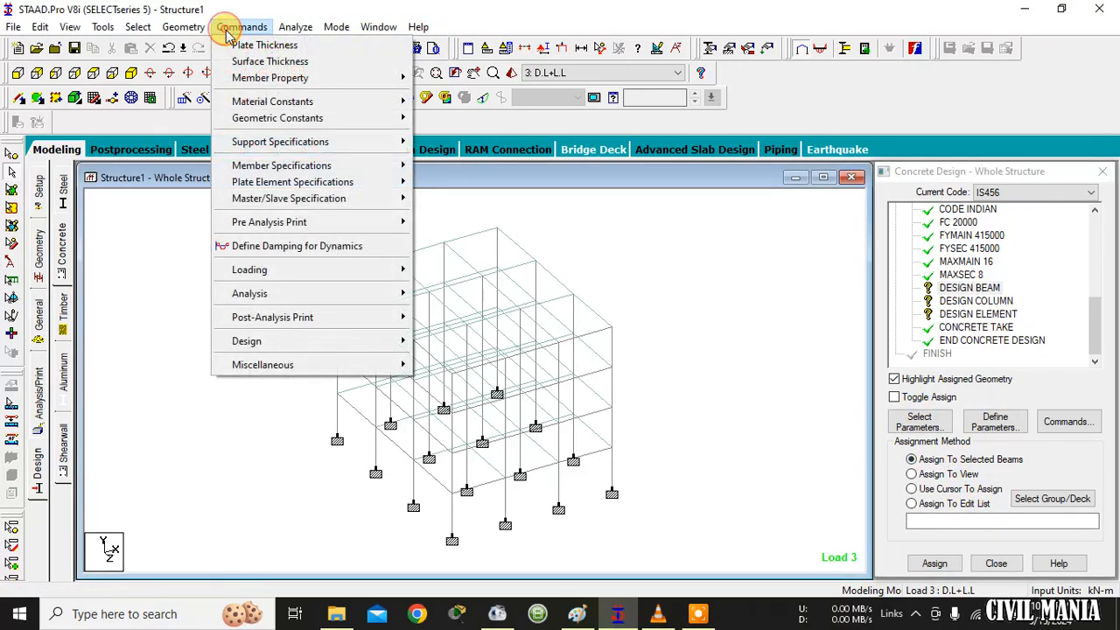
{"action": "mouse_move", "coordinate": [140, 36]}
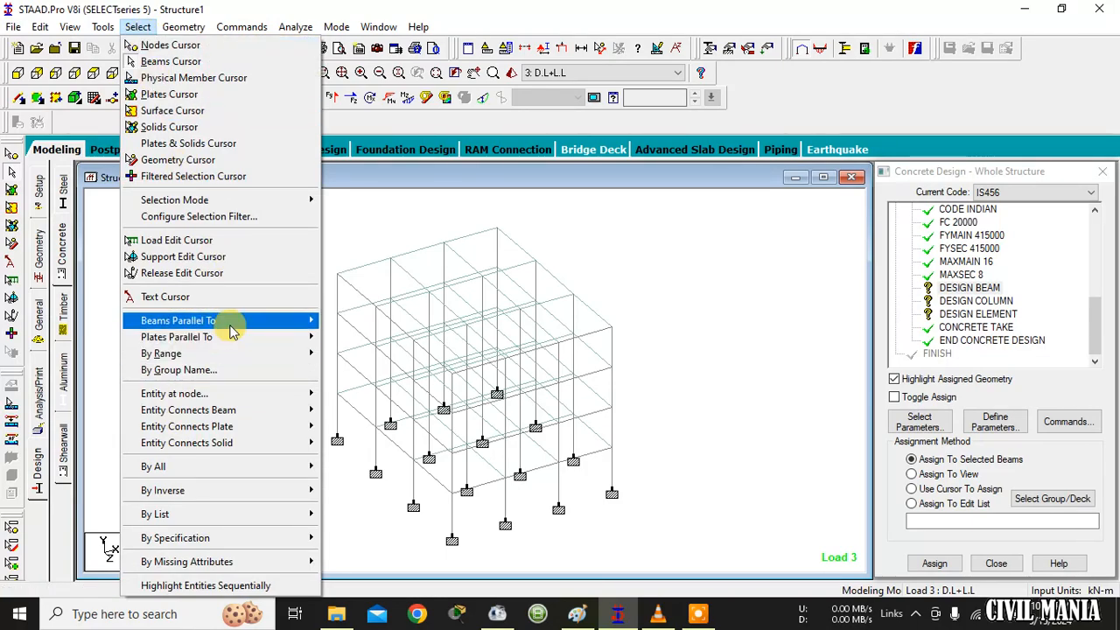
{"action": "mouse_move", "coordinate": [230, 321]}
{"action": "left_click", "coordinate": [334, 323]}
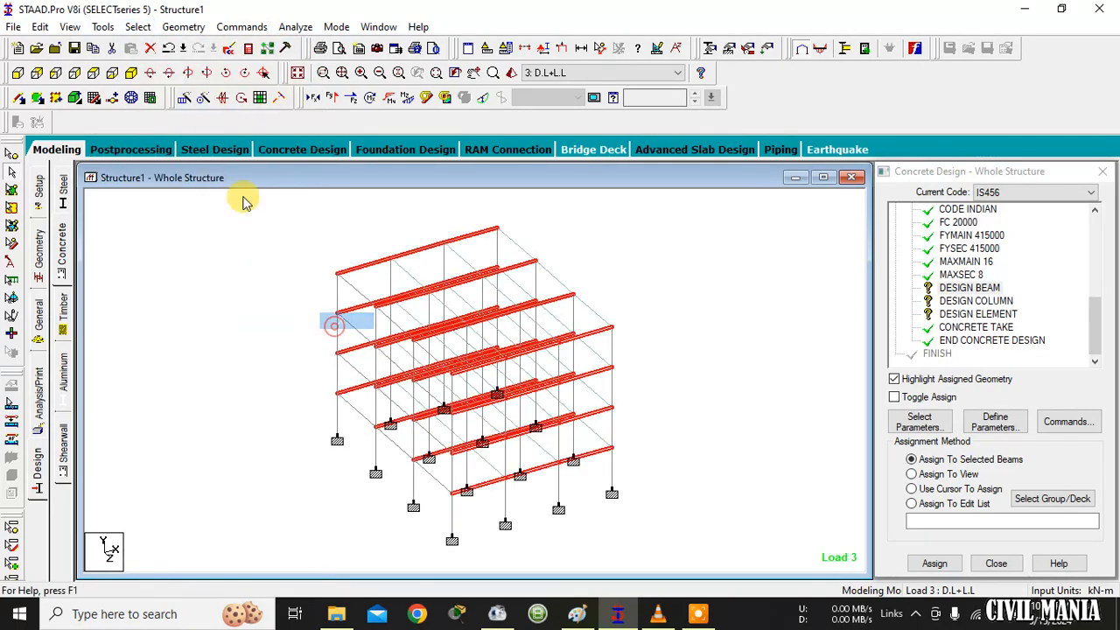
{"action": "left_click", "coordinate": [138, 26]}
{"action": "mouse_move", "coordinate": [272, 322]}
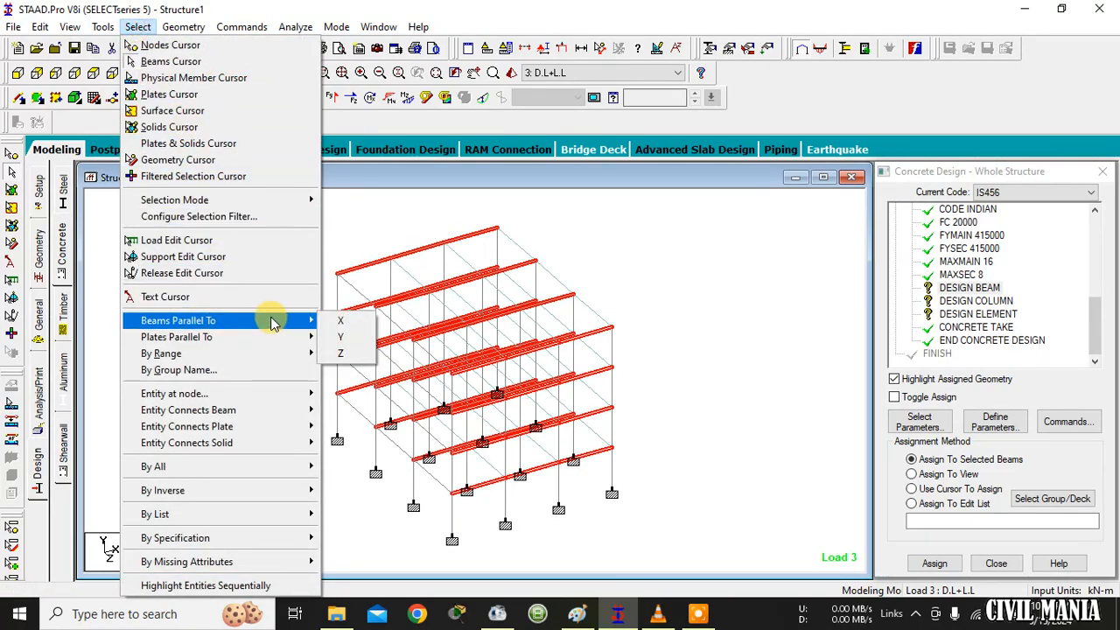
{"action": "left_click", "coordinate": [350, 352]}
{"action": "left_click", "coordinate": [935, 563]}
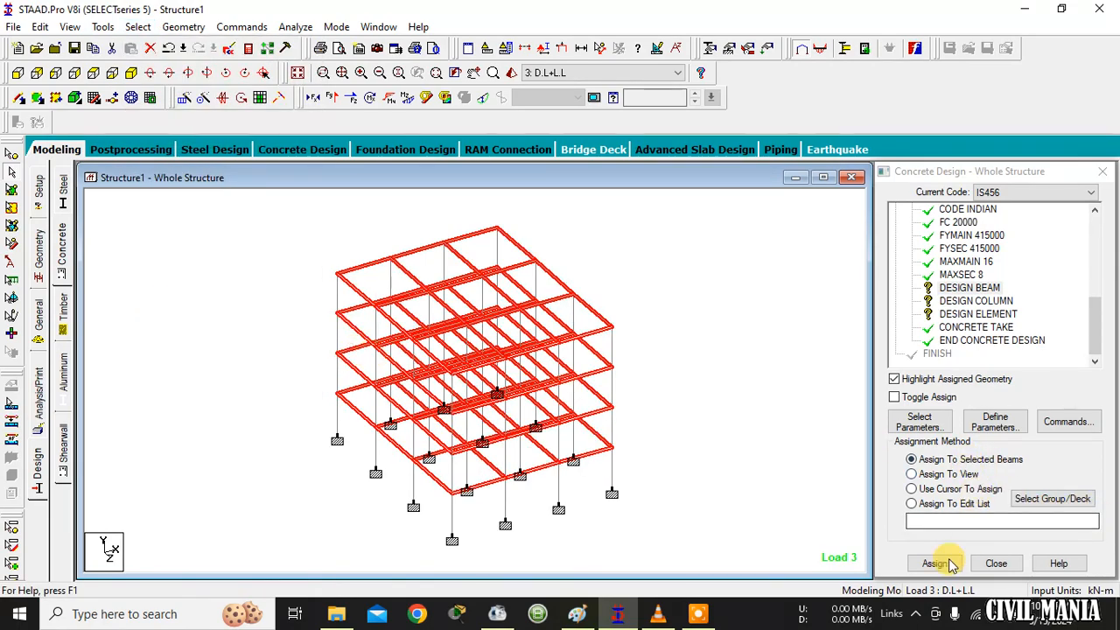
{"action": "left_click", "coordinate": [1001, 414]}
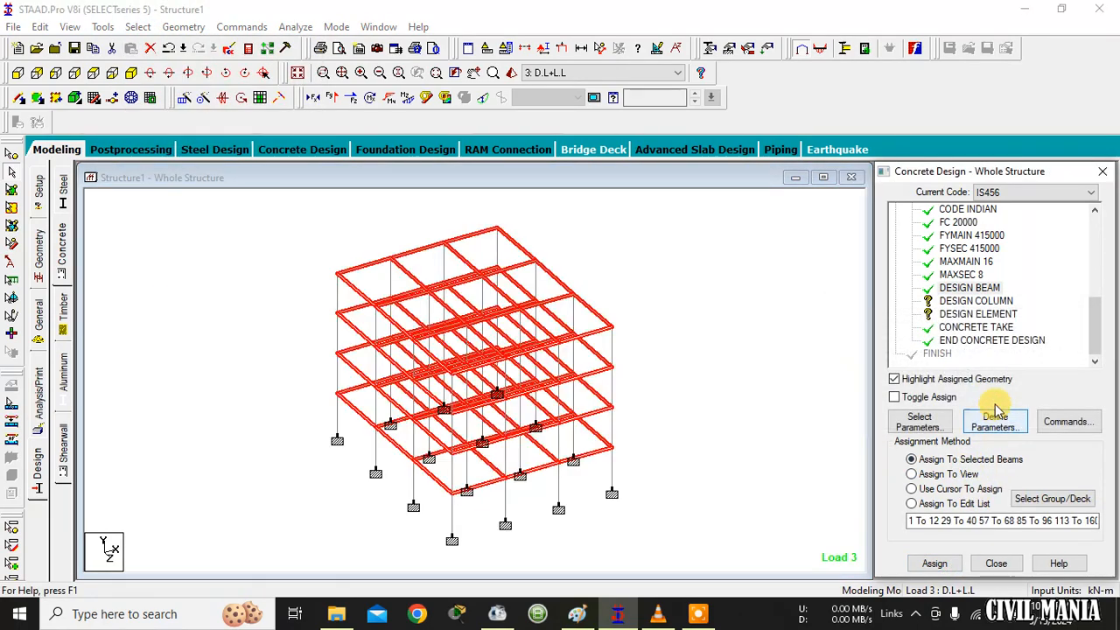
Assign the DESIGN COLUMN command to all members parallel to the Y axis.
{"action": "left_click", "coordinate": [987, 301]}
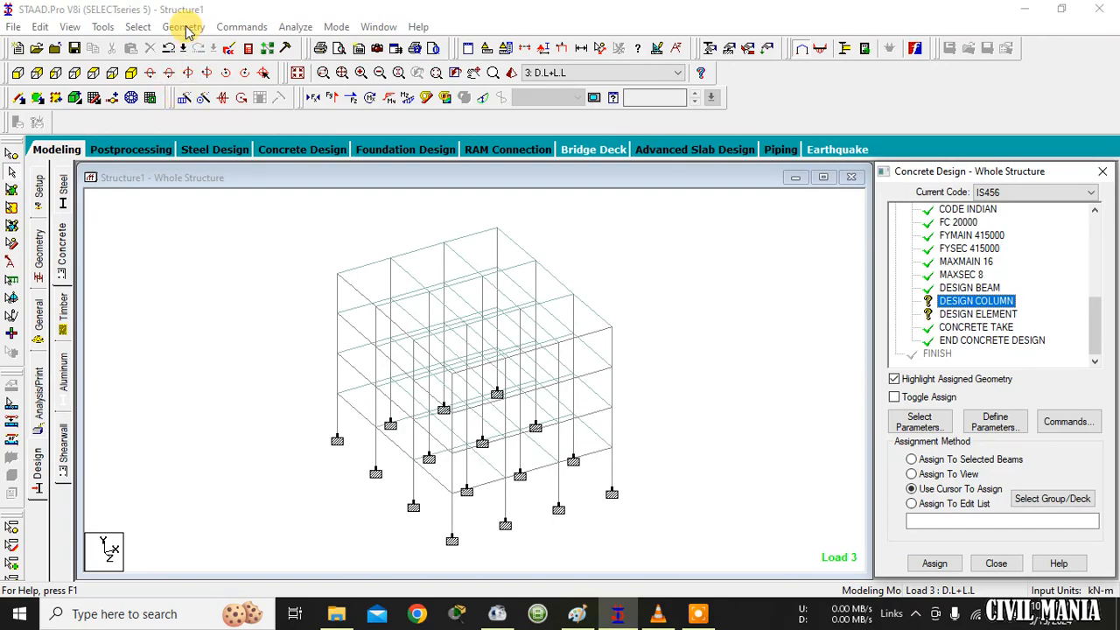
{"action": "left_click", "coordinate": [140, 28]}
{"action": "mouse_move", "coordinate": [234, 320]}
{"action": "left_click", "coordinate": [338, 336]}
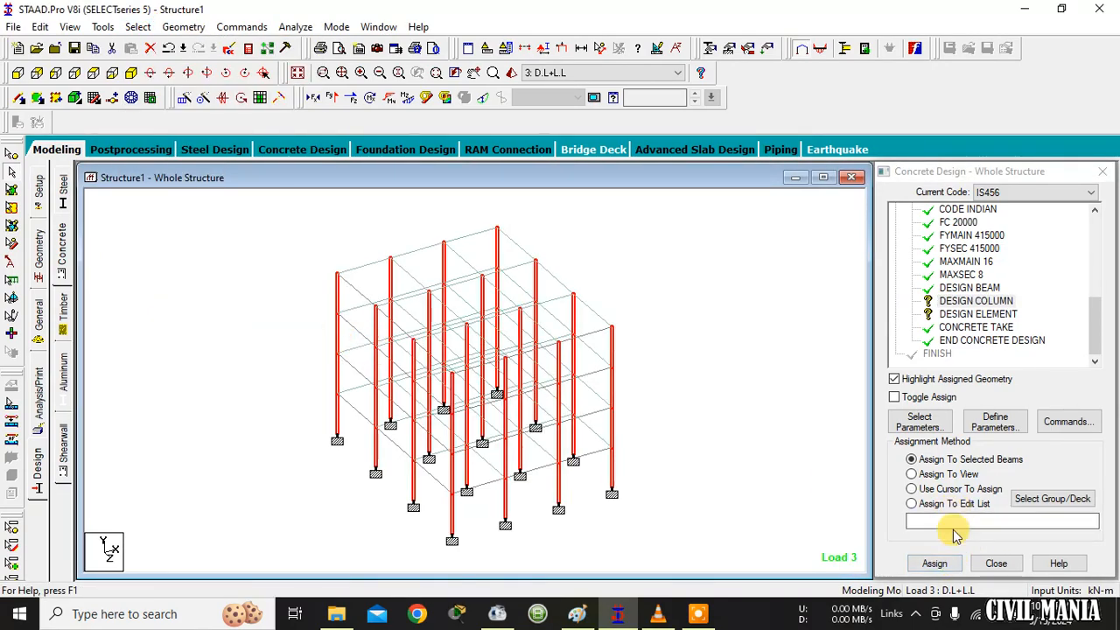
{"action": "left_click", "coordinate": [945, 564]}
{"action": "left_click", "coordinate": [996, 417]}
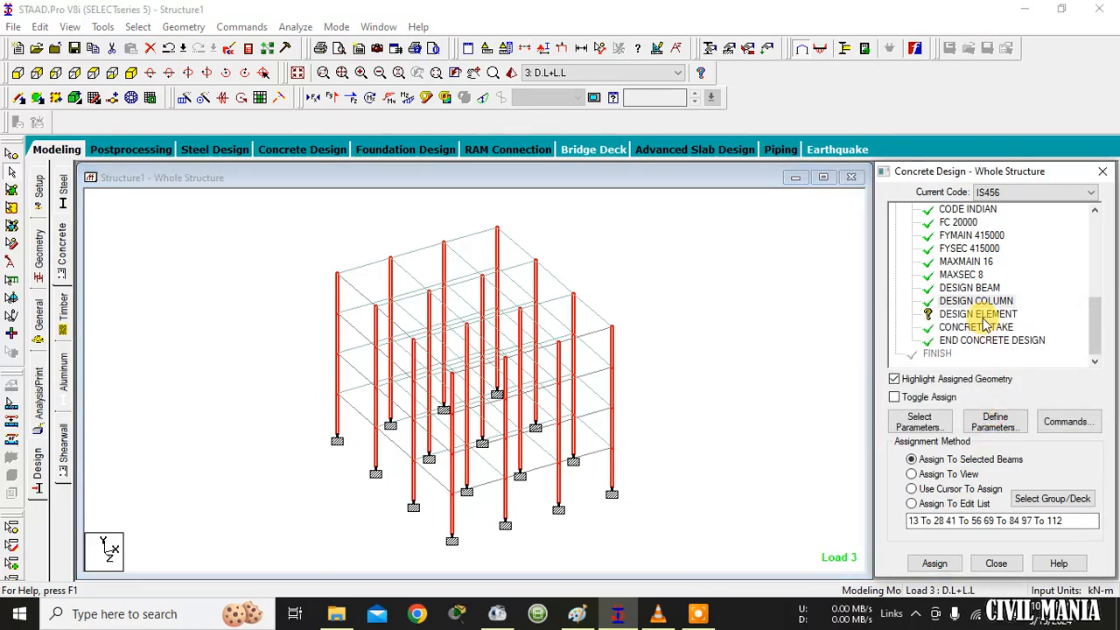
Assign the DESIGN ELEMENT command to all plates in the view and close the concrete design settings.
{"action": "left_click", "coordinate": [983, 316]}
{"action": "left_click", "coordinate": [942, 475]}
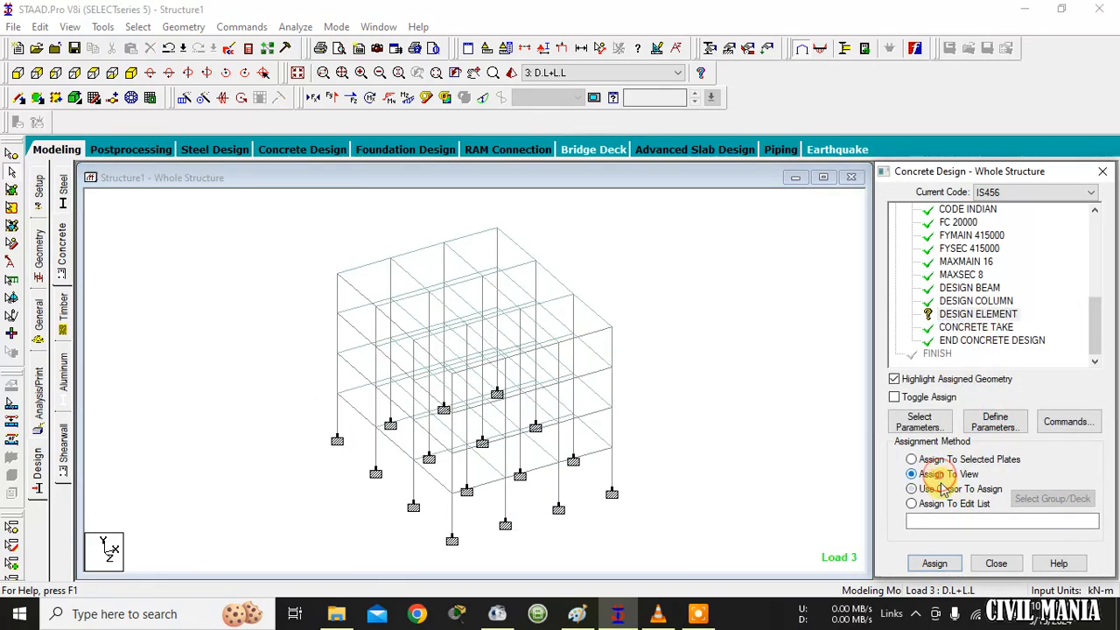
{"action": "left_click", "coordinate": [933, 562]}
{"action": "left_click", "coordinate": [992, 408]}
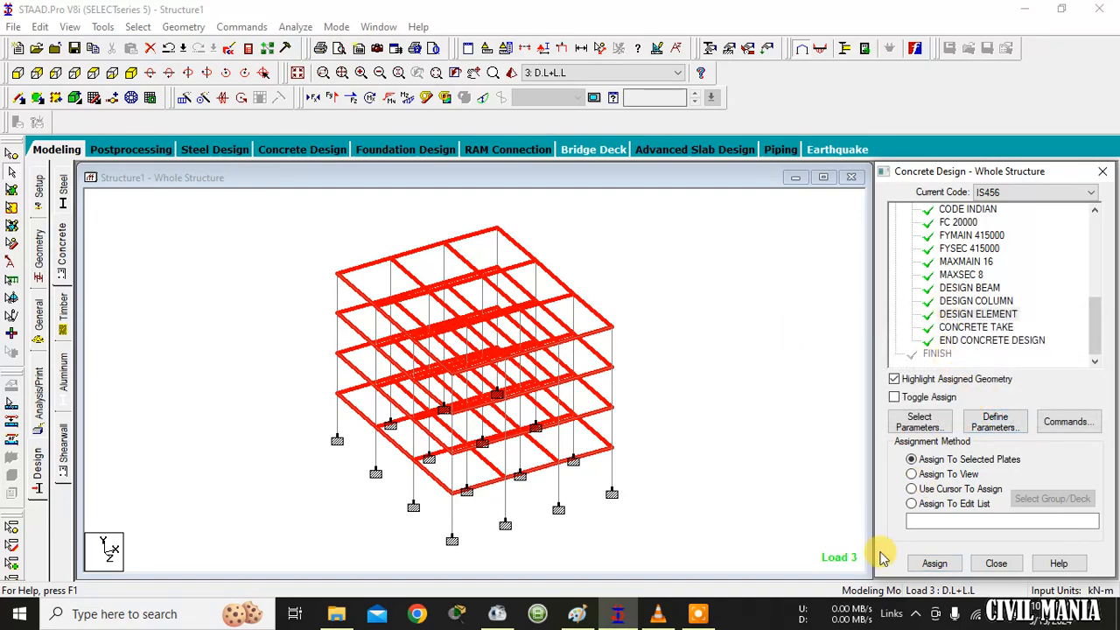
{"action": "left_click", "coordinate": [996, 563]}
Add another PERFORM ANALYSIS command with the No Print option after the concrete design block and clear the selection.
{"action": "left_click", "coordinate": [41, 420]}
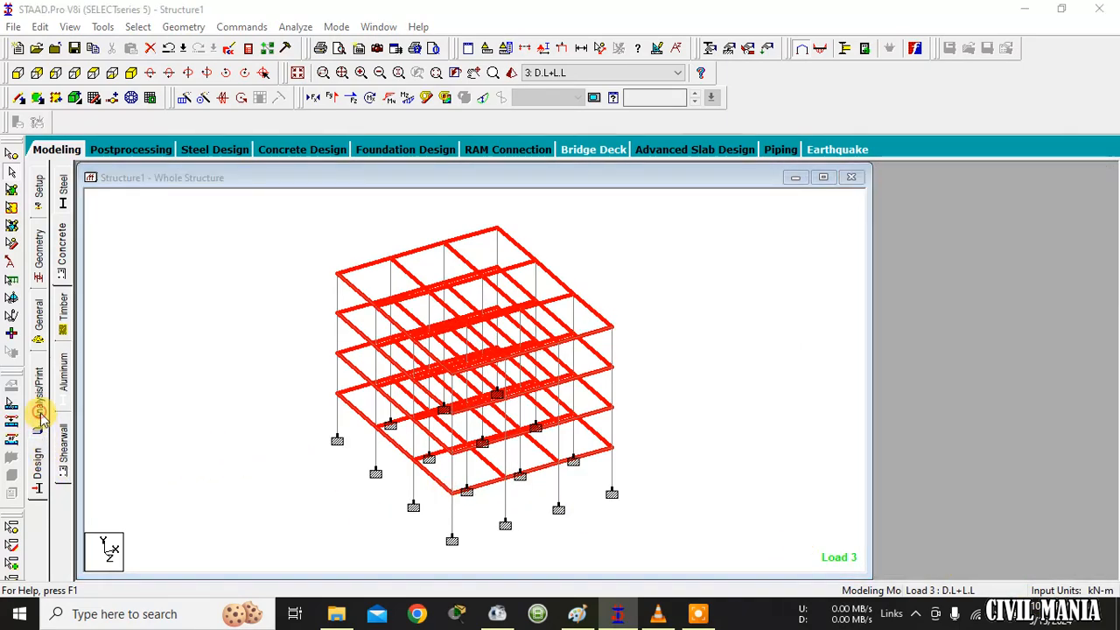
{"action": "left_click", "coordinate": [510, 482]}
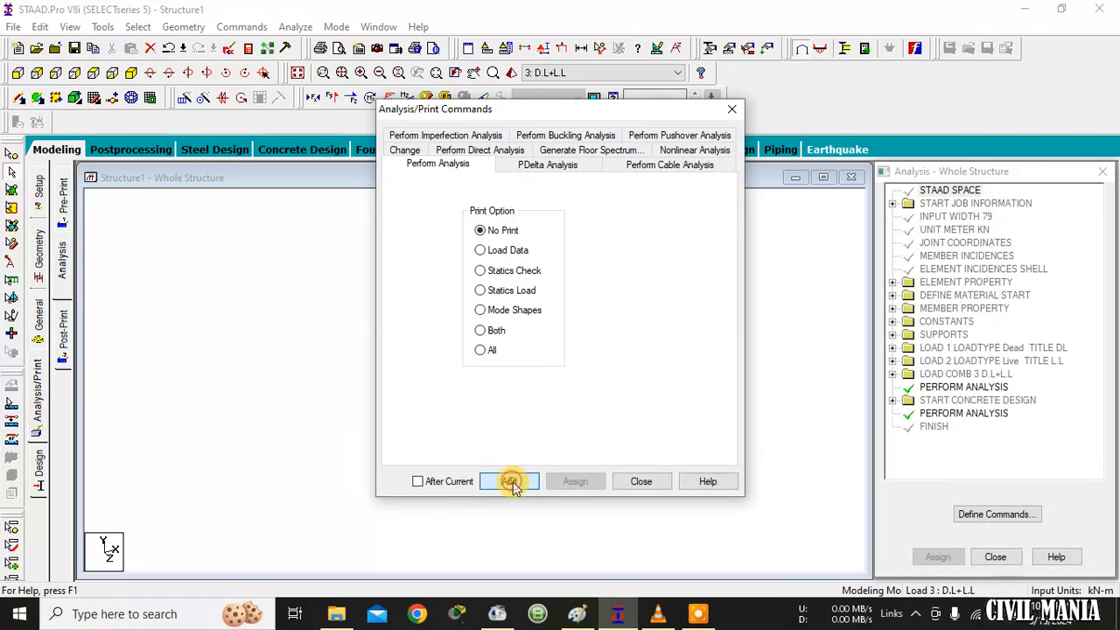
{"action": "left_click", "coordinate": [638, 481]}
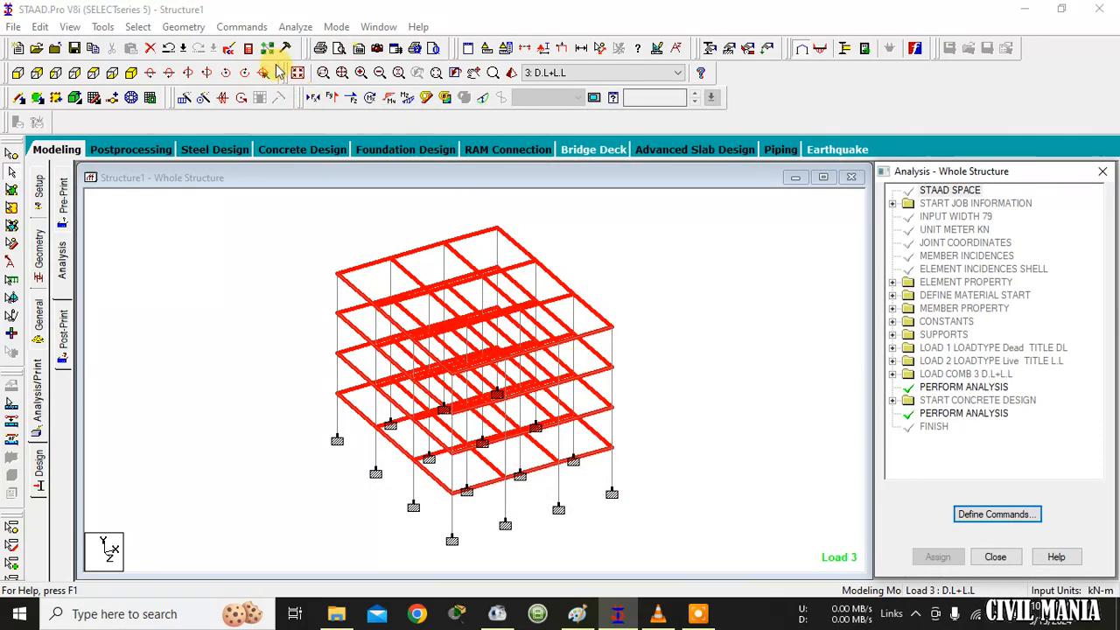
{"action": "left_click", "coordinate": [194, 264]}
Run the analysis and design of the structure and continue to post-processing mode.
{"action": "left_click", "coordinate": [295, 26]}
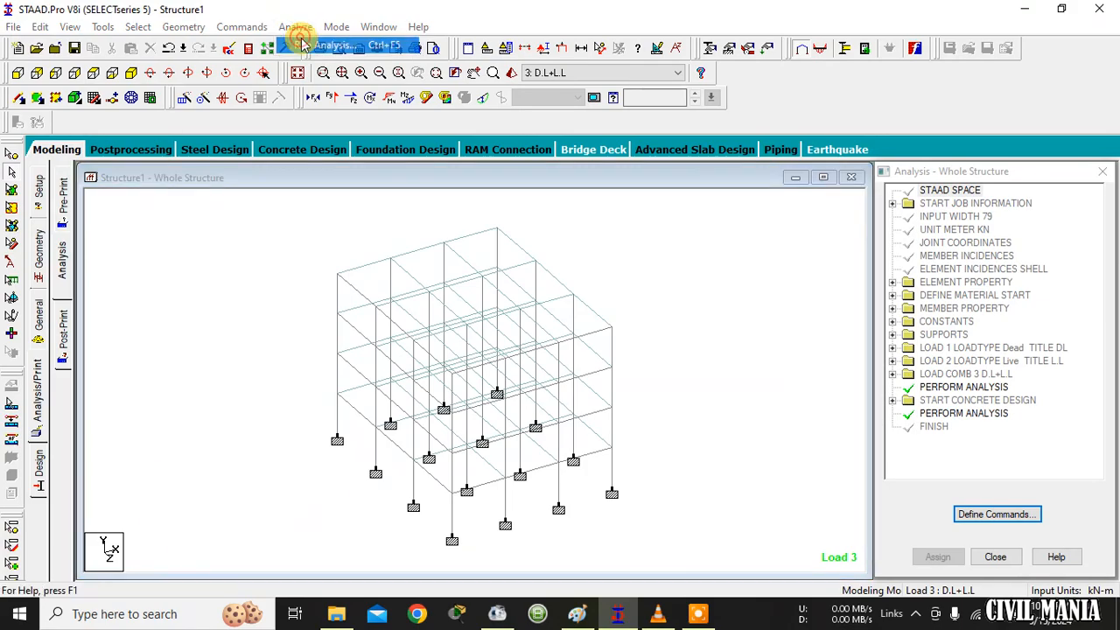
{"action": "left_click", "coordinate": [301, 44]}
{"action": "left_click", "coordinate": [464, 344]}
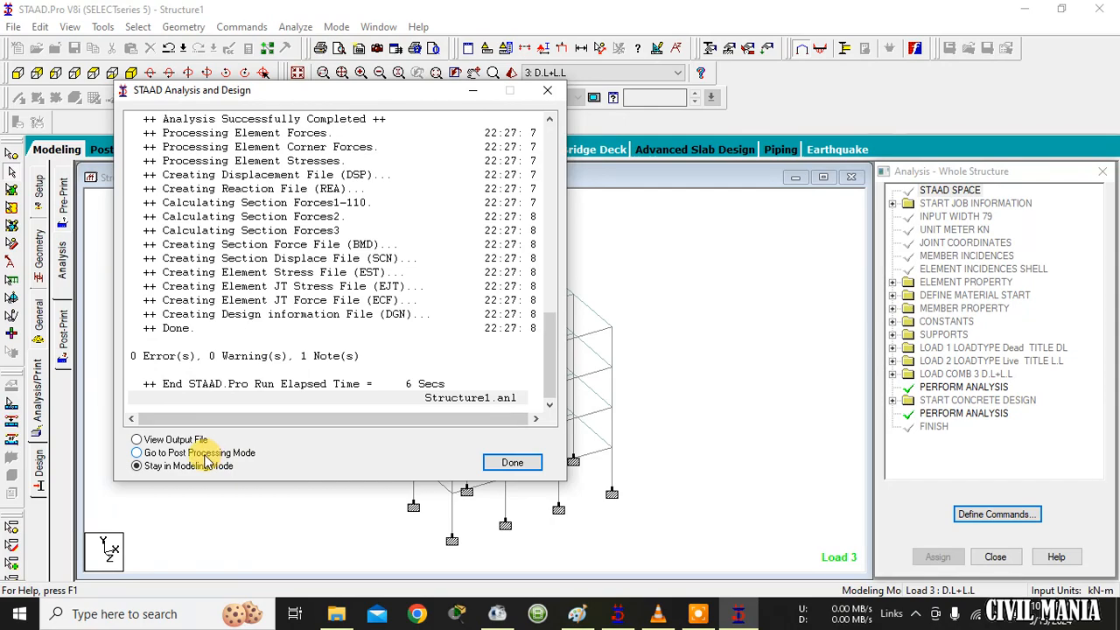
{"action": "left_click", "coordinate": [203, 453]}
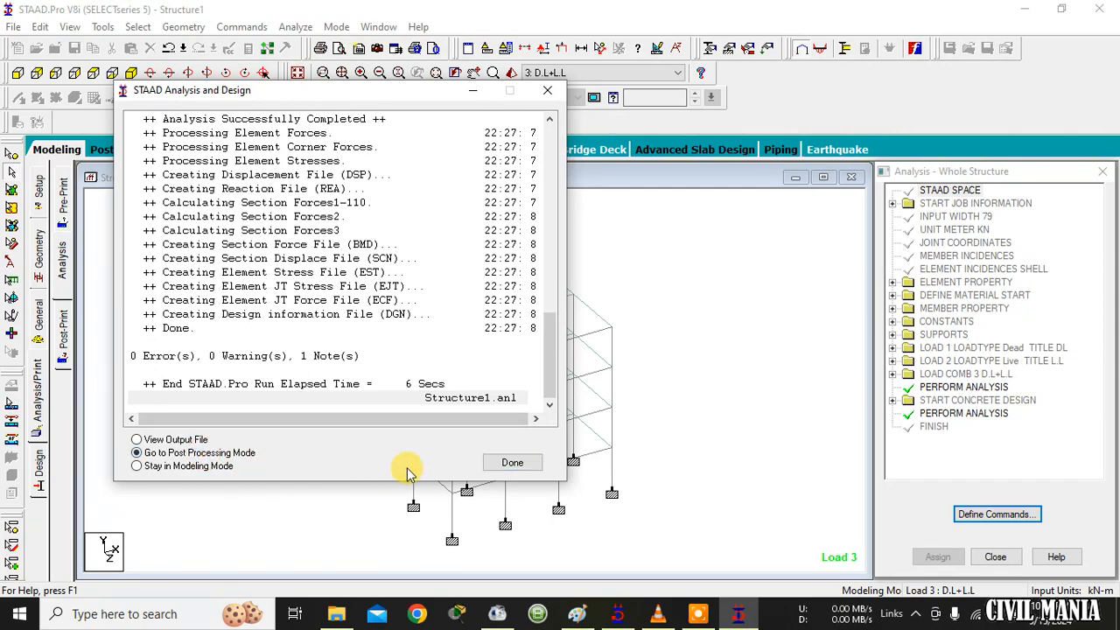
{"action": "left_click", "coordinate": [507, 462]}
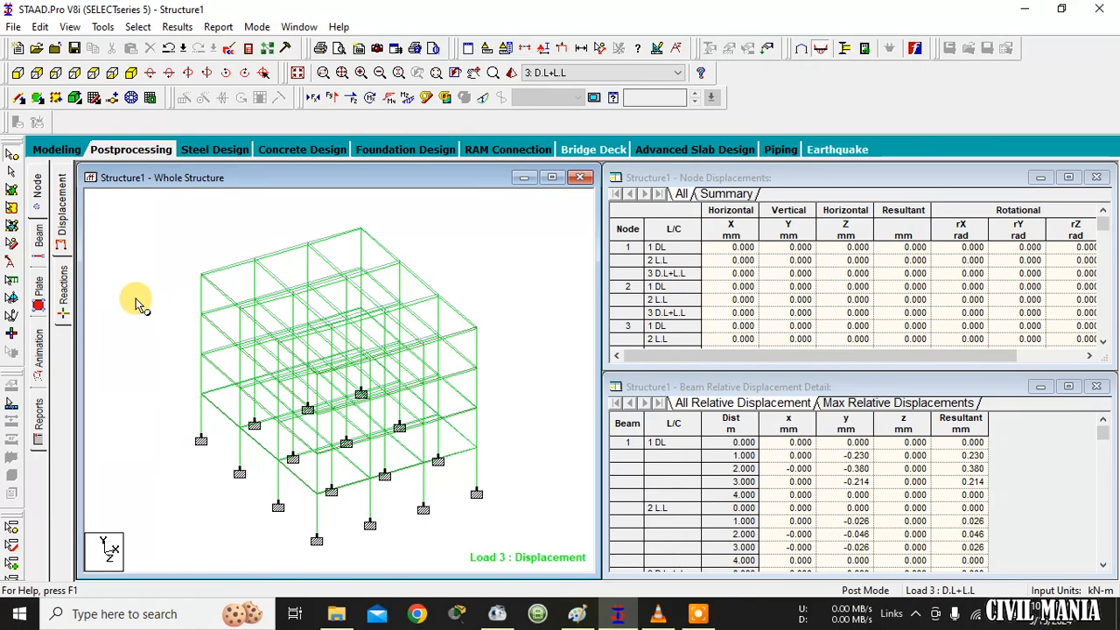
Open the analysis output file and examine the reinforcement design results of the first beams.
{"action": "left_click", "coordinate": [112, 227]}
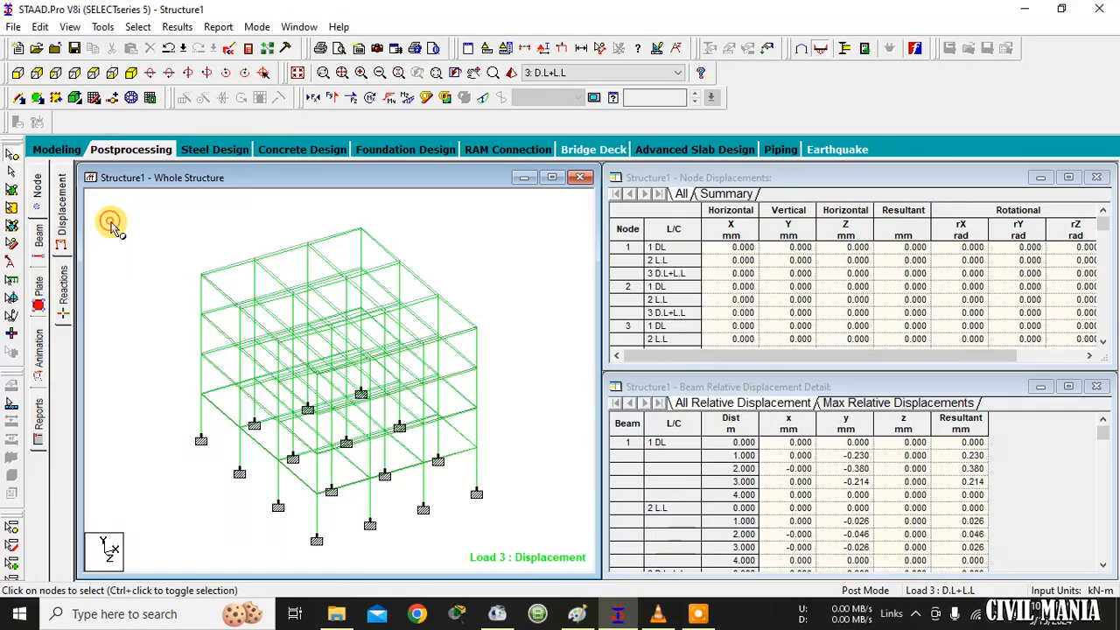
{"action": "left_click", "coordinate": [248, 50]}
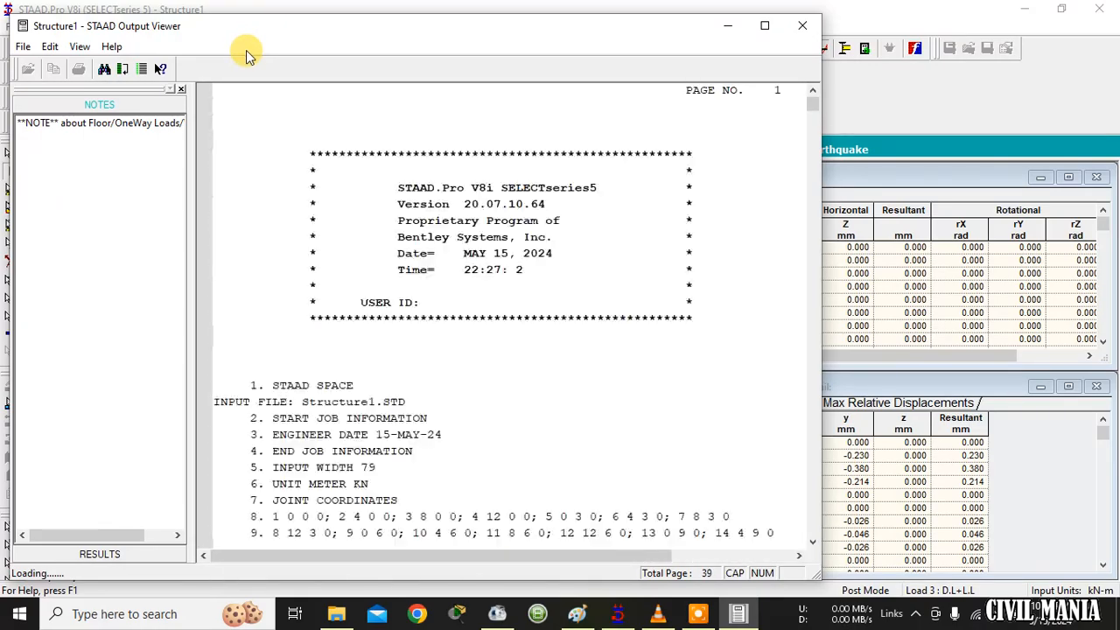
{"action": "scroll", "coordinate": [644, 321], "scroll_direction": "down", "scroll_amount": 9}
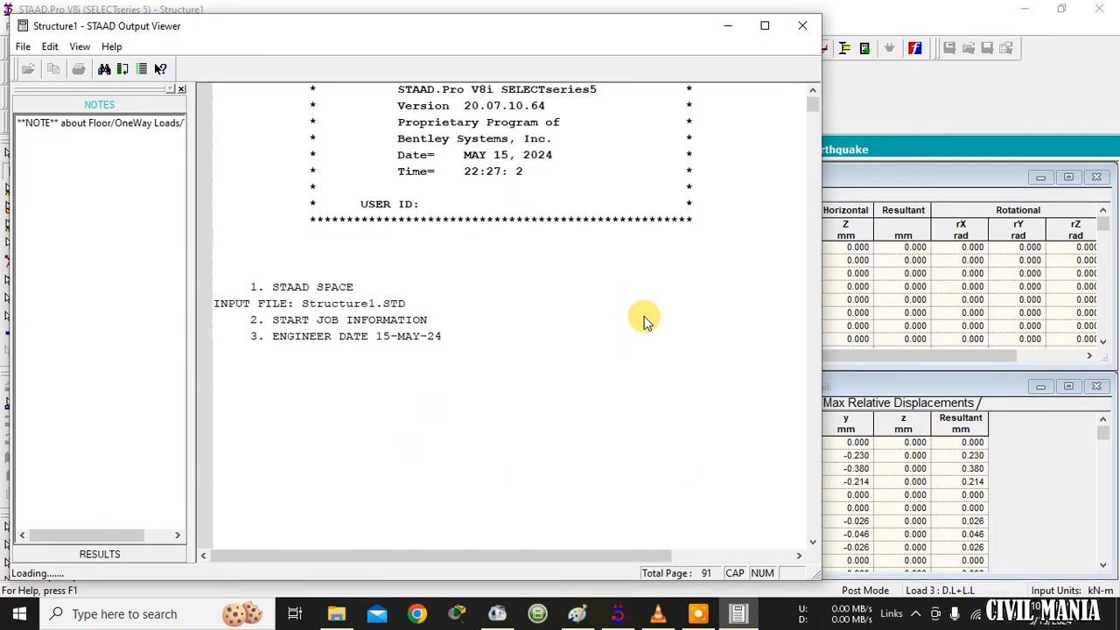
{"action": "scroll", "coordinate": [641, 340], "scroll_direction": "down", "scroll_amount": 20}
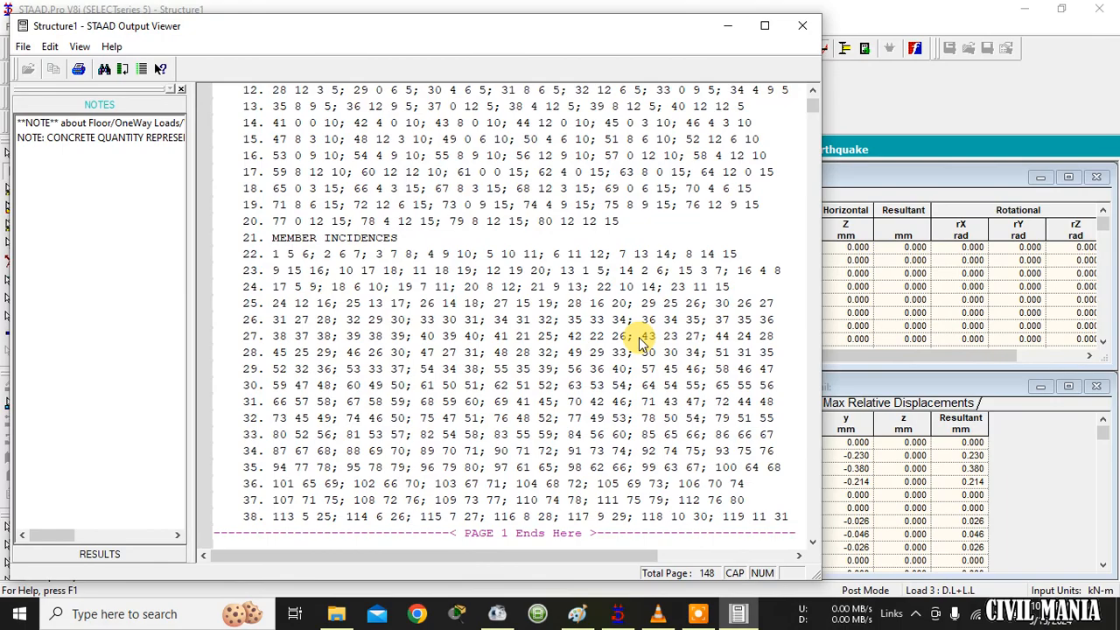
{"action": "scroll", "coordinate": [644, 351], "scroll_direction": "down", "scroll_amount": 18}
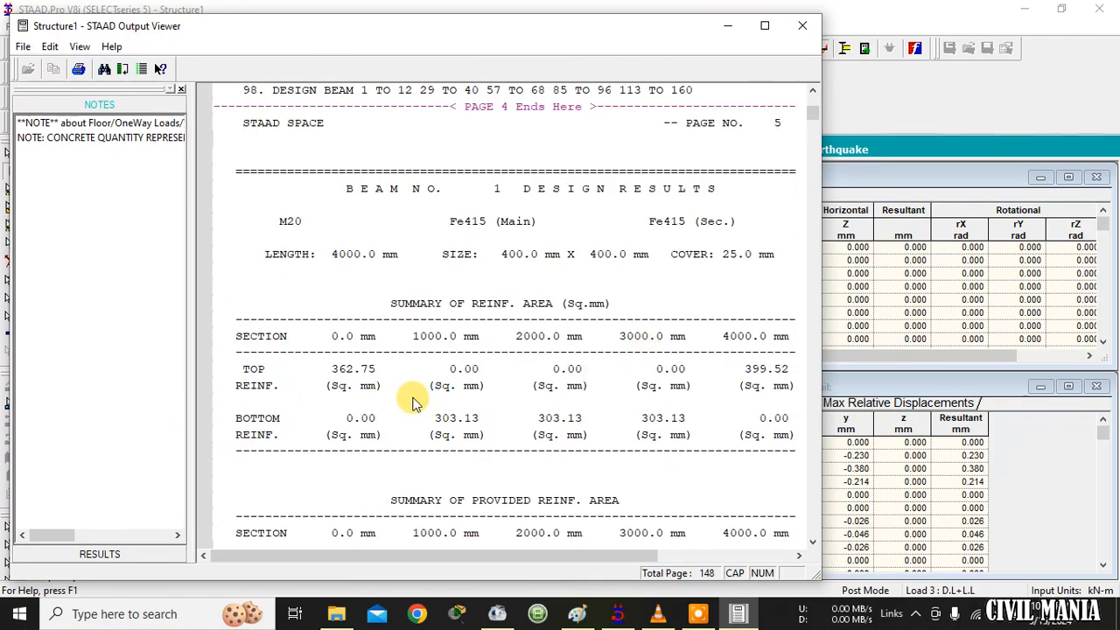
{"action": "scroll", "coordinate": [407, 393], "scroll_direction": "down", "scroll_amount": 17}
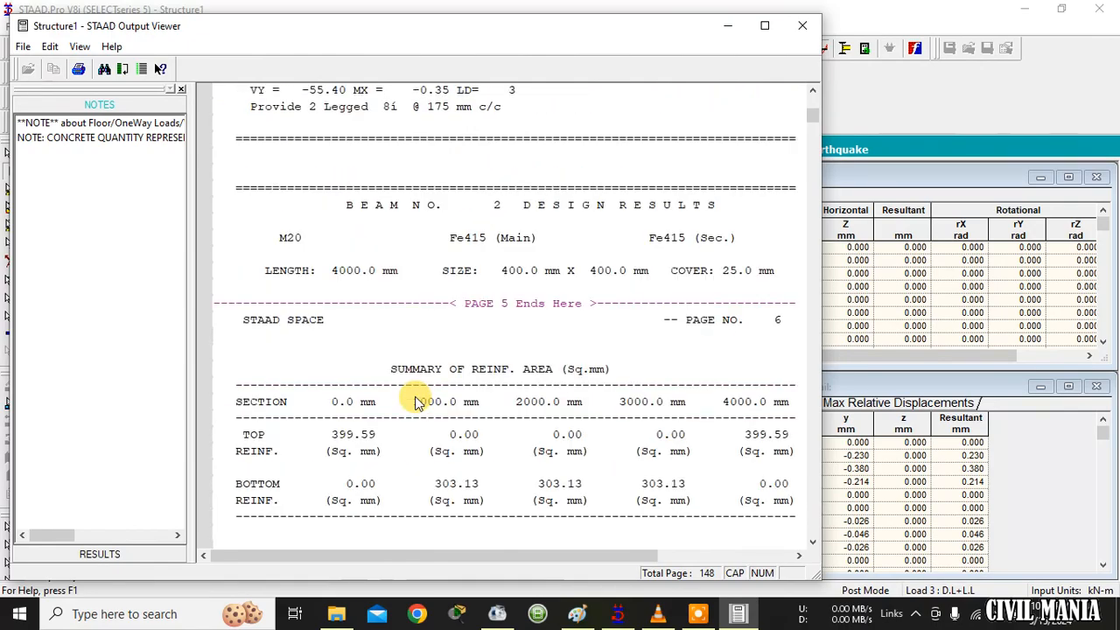
{"action": "scroll", "coordinate": [417, 387], "scroll_direction": "up", "scroll_amount": 2}
{"action": "scroll", "coordinate": [368, 219], "scroll_direction": "down", "scroll_amount": 20}
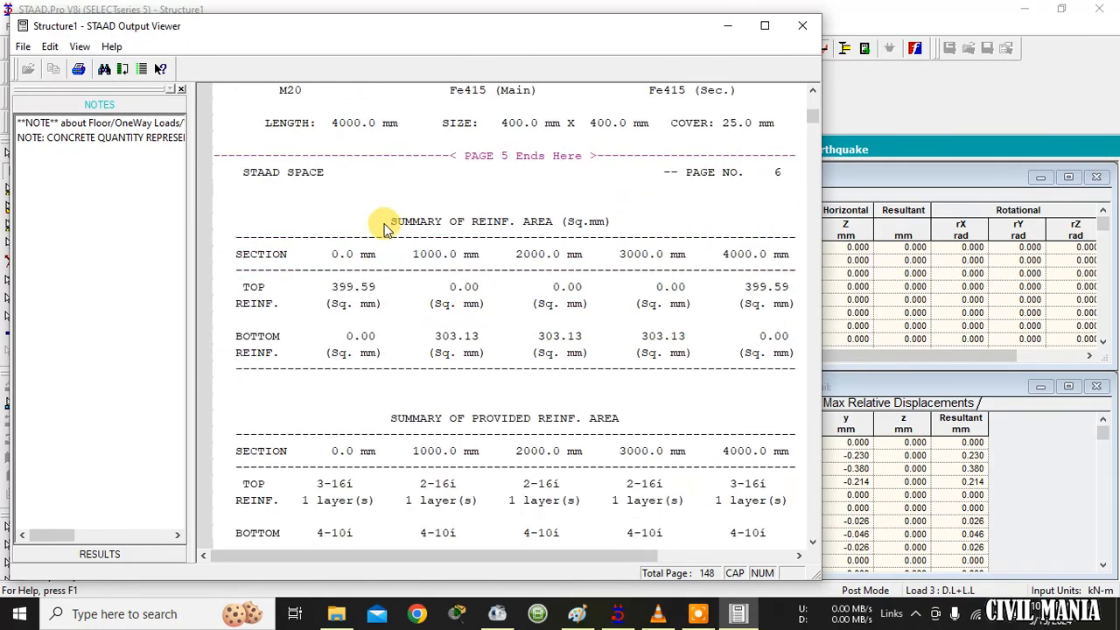
{"action": "scroll", "coordinate": [461, 369], "scroll_direction": "down", "scroll_amount": 20}
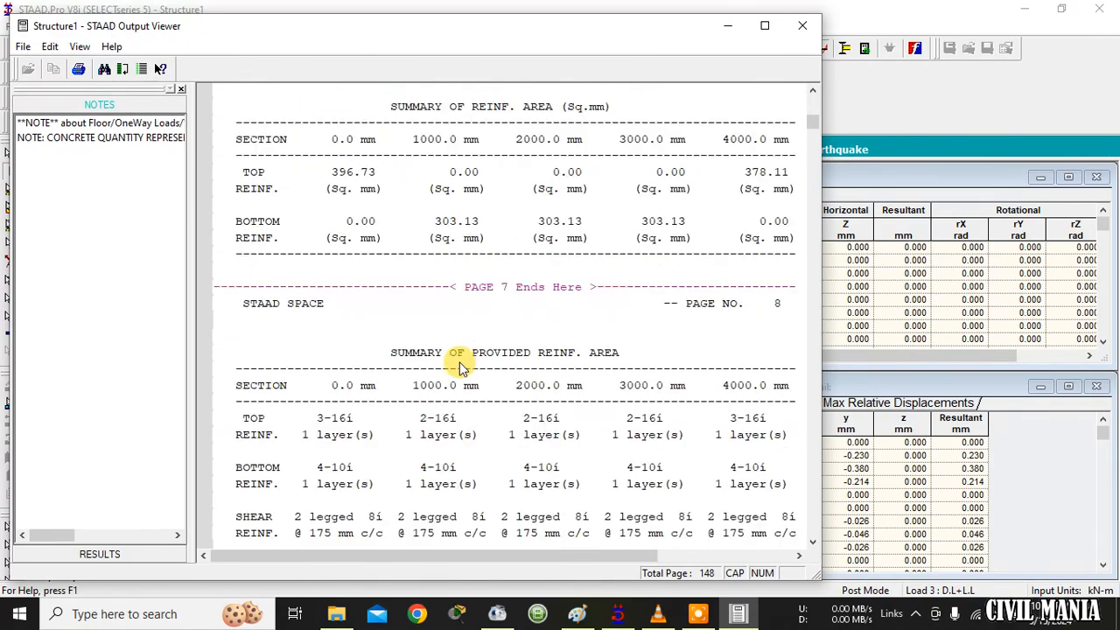
{"action": "scroll", "coordinate": [462, 372], "scroll_direction": "down", "scroll_amount": 20}
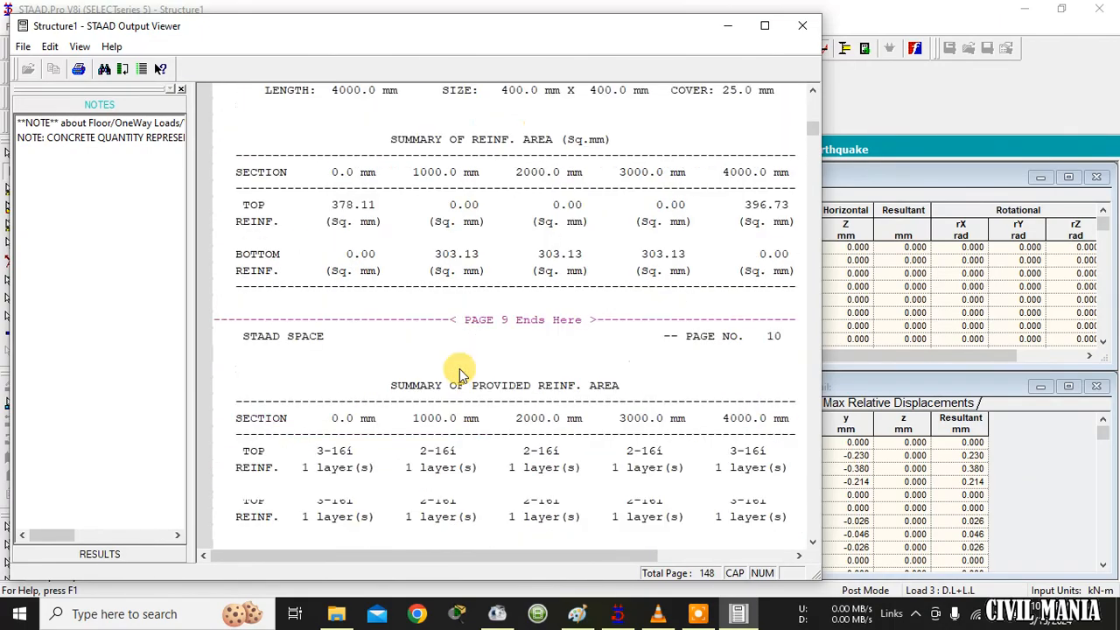
{"action": "scroll", "coordinate": [462, 372], "scroll_direction": "down", "scroll_amount": 20}
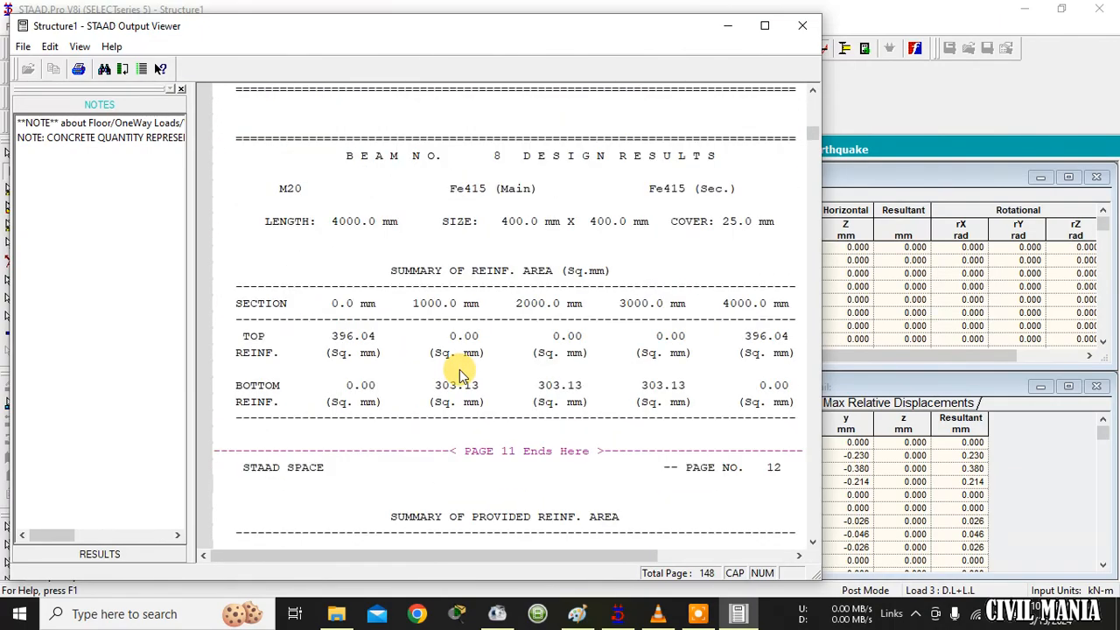
Examine the concrete take-off at the end of the output, then the slab element design results above it.
{"action": "left_click_drag", "start_coordinate": [819, 148], "coordinate": [801, 547]}
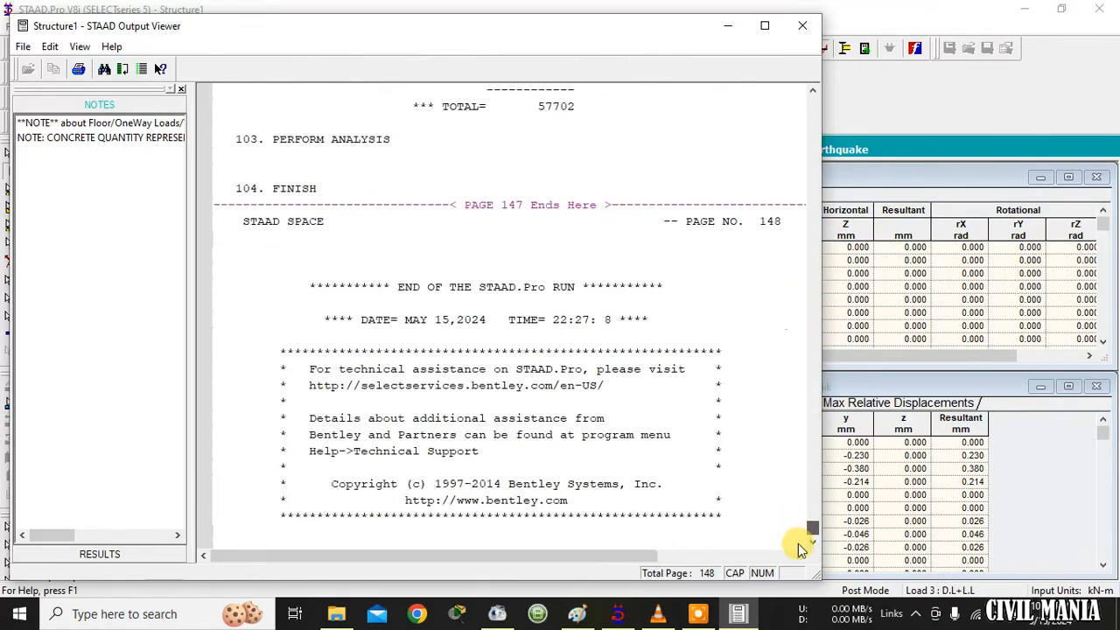
{"action": "scroll", "coordinate": [801, 543], "scroll_direction": "up", "scroll_amount": 6}
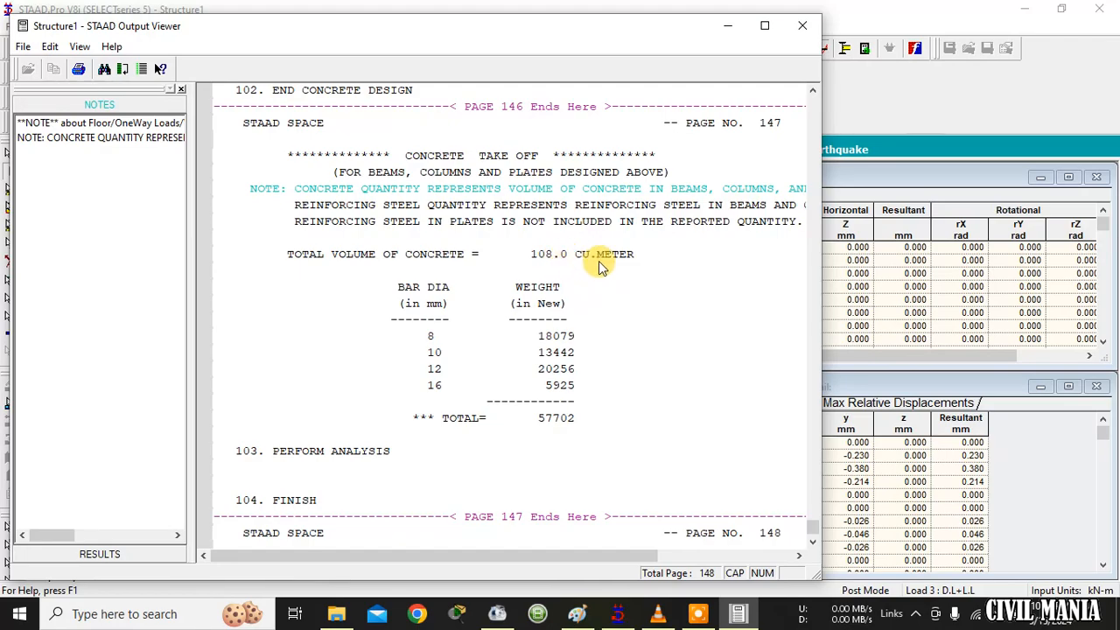
{"action": "scroll", "coordinate": [623, 268], "scroll_direction": "up", "scroll_amount": 2}
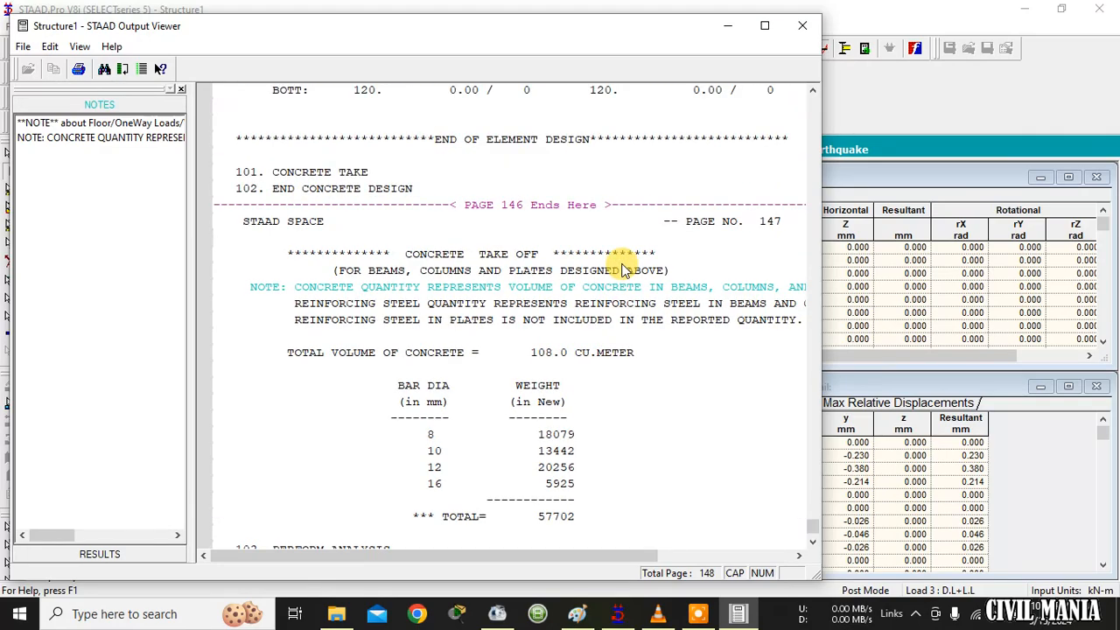
{"action": "scroll", "coordinate": [617, 263], "scroll_direction": "up", "scroll_amount": 2}
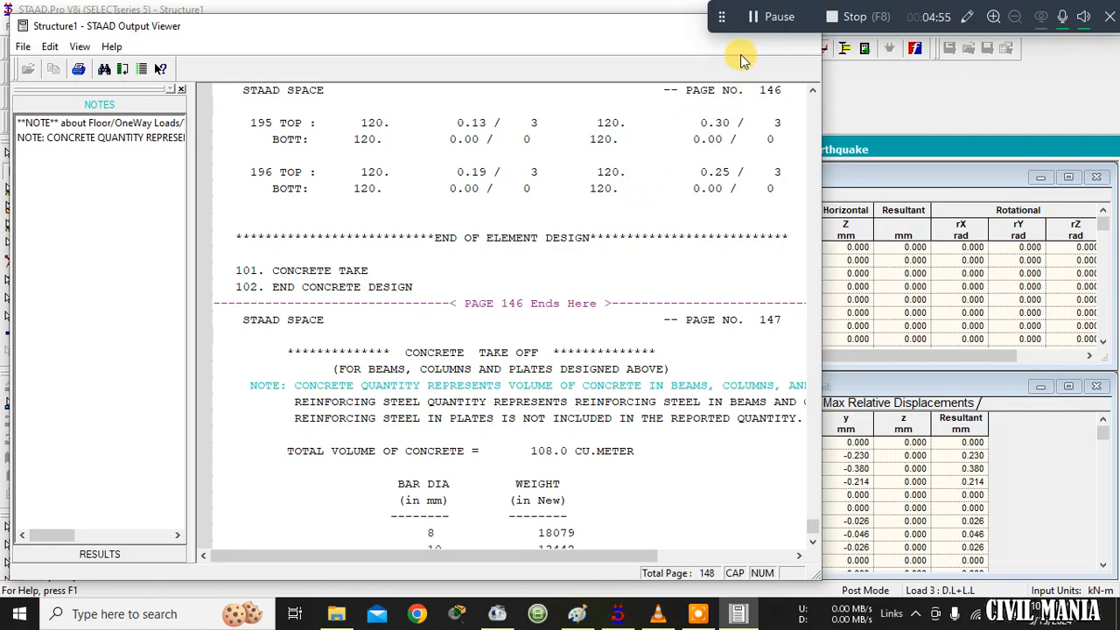
{"action": "left_click_drag", "start_coordinate": [721, 18], "coordinate": [1053, 17]}
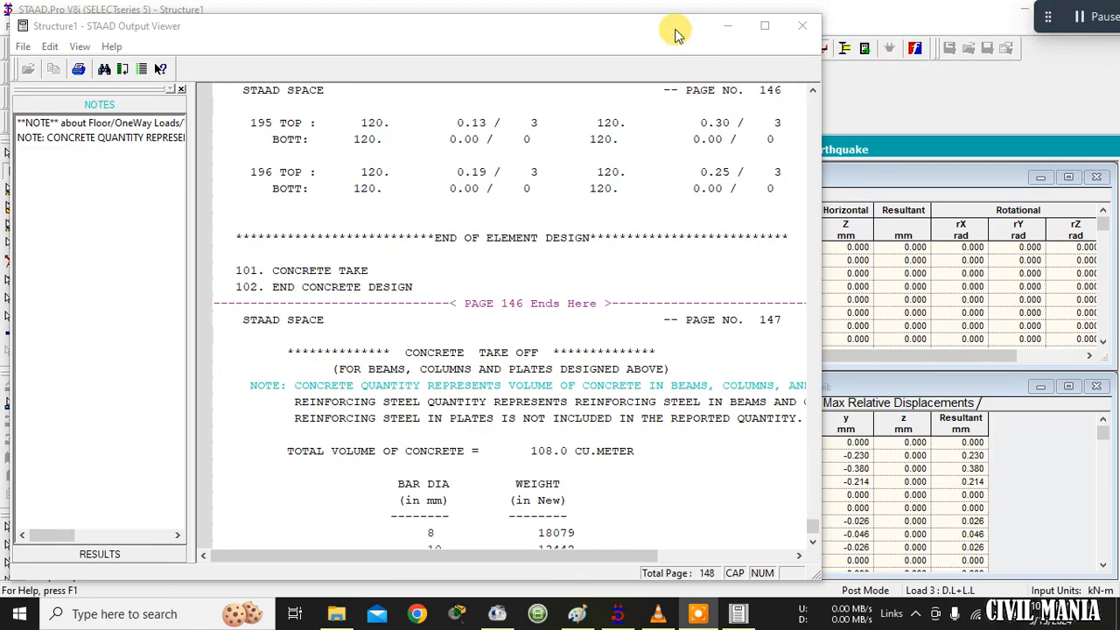
{"action": "scroll", "coordinate": [778, 315], "scroll_direction": "up", "scroll_amount": 20}
{"action": "scroll", "coordinate": [779, 322], "scroll_direction": "up", "scroll_amount": 2}
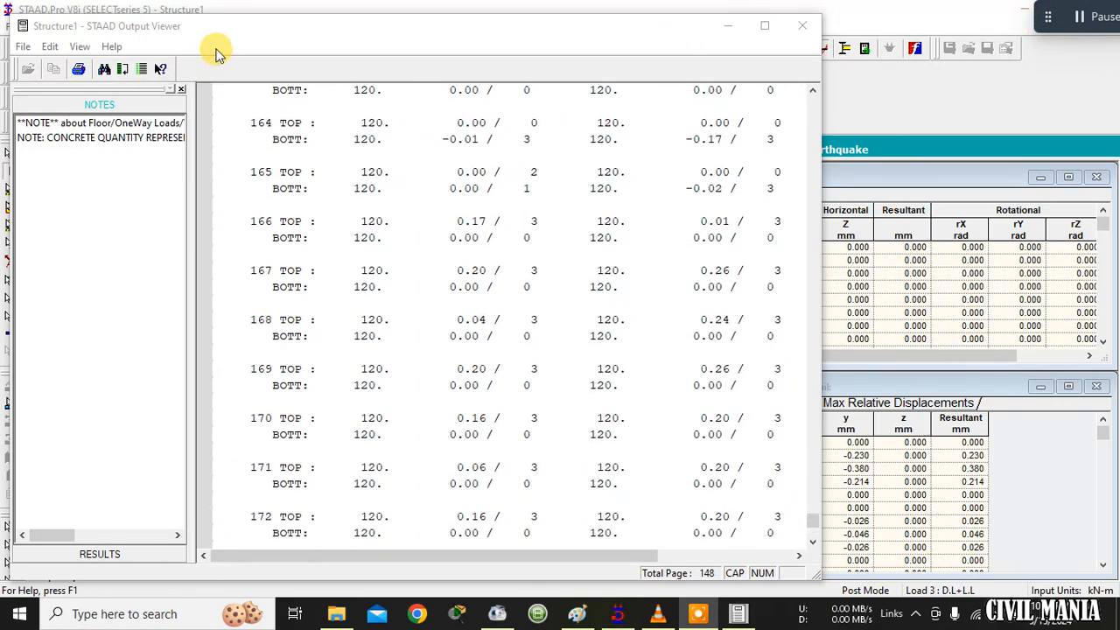
Jump to the CONCRETE DESIGN results, skim through to the end of the output and close the output viewer.
{"action": "left_click", "coordinate": [119, 556]}
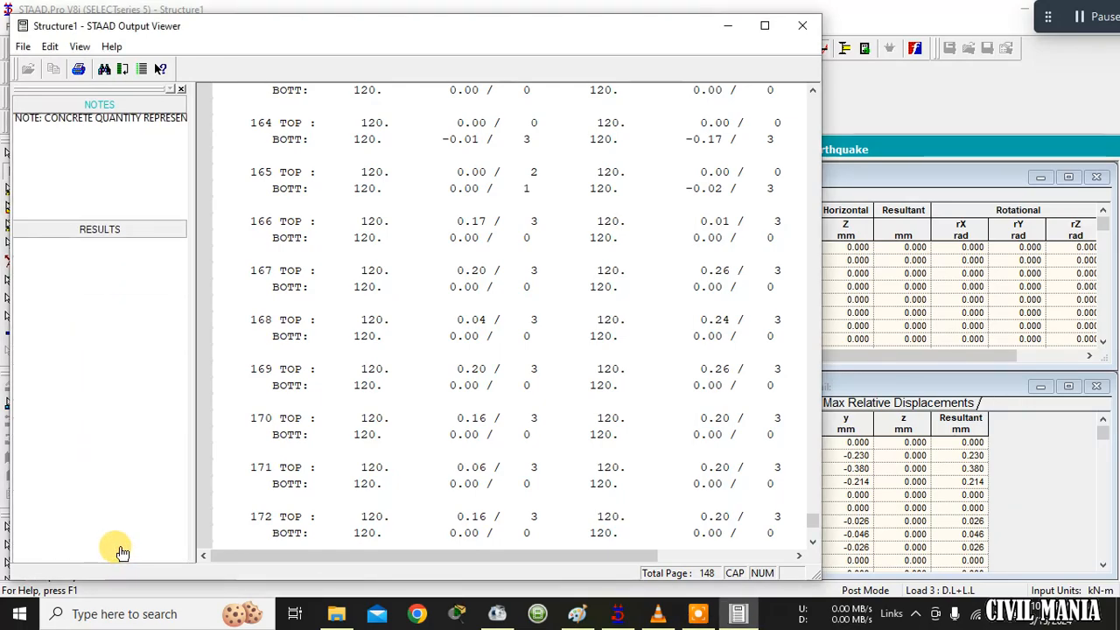
{"action": "left_click", "coordinate": [95, 140]}
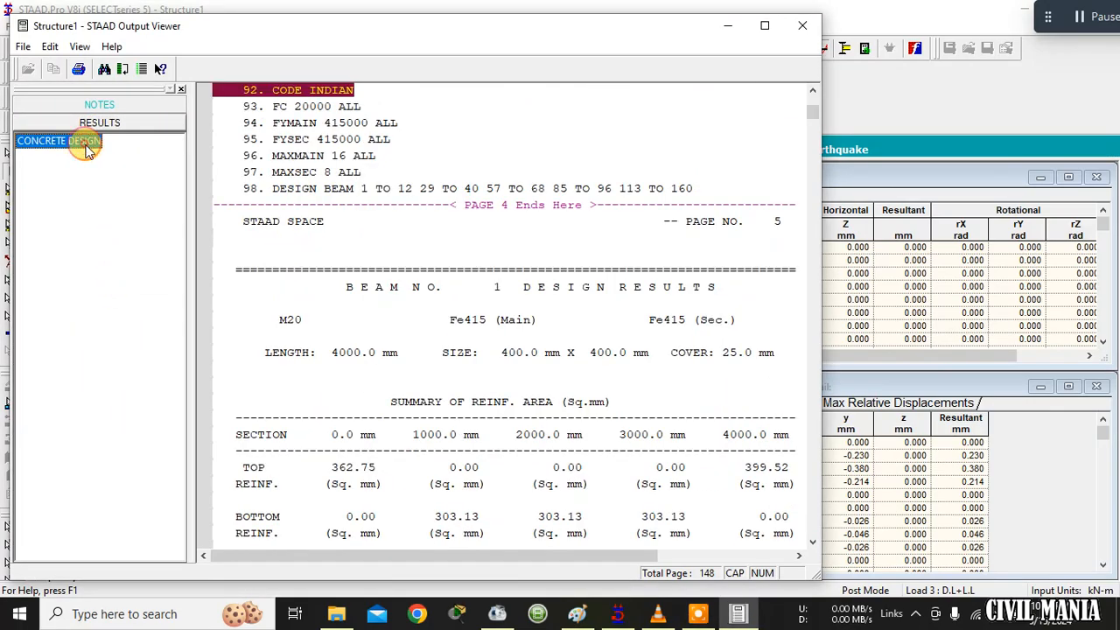
{"action": "scroll", "coordinate": [612, 334], "scroll_direction": "down", "scroll_amount": 5}
{"action": "scroll", "coordinate": [682, 262], "scroll_direction": "down", "scroll_amount": 7}
{"action": "left_click_drag", "start_coordinate": [812, 118], "coordinate": [794, 532]}
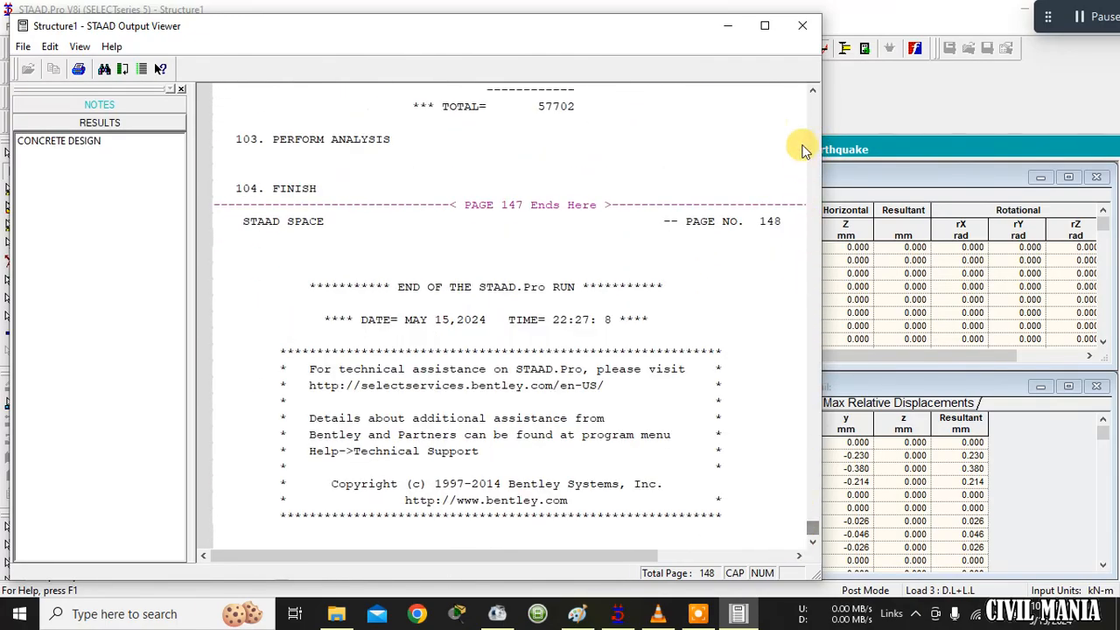
{"action": "left_click", "coordinate": [803, 29]}
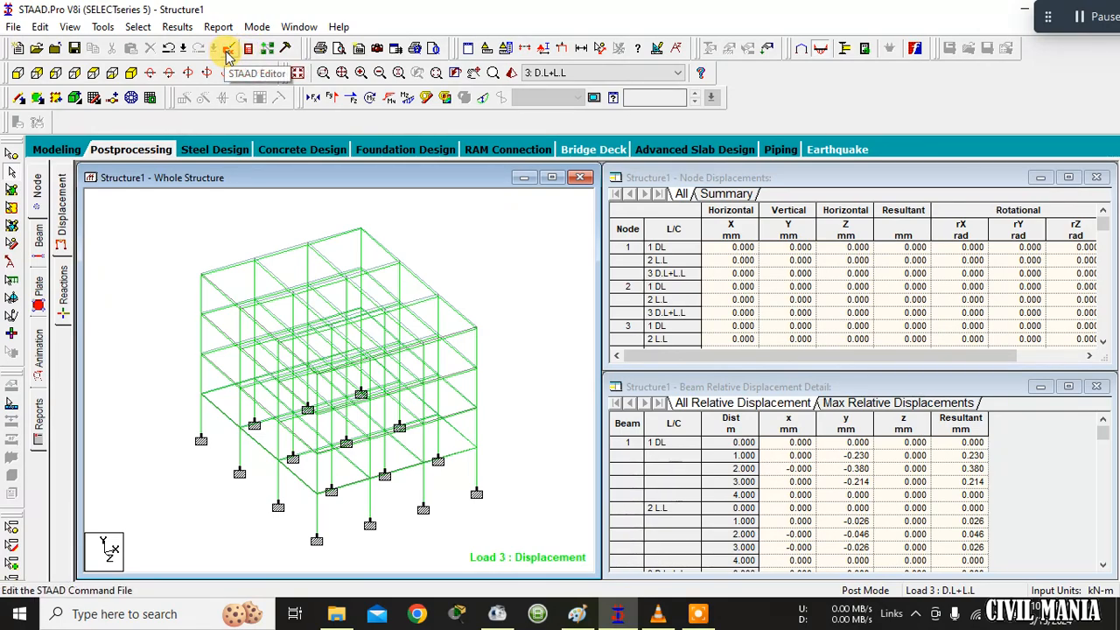
{"action": "left_click", "coordinate": [248, 49]}
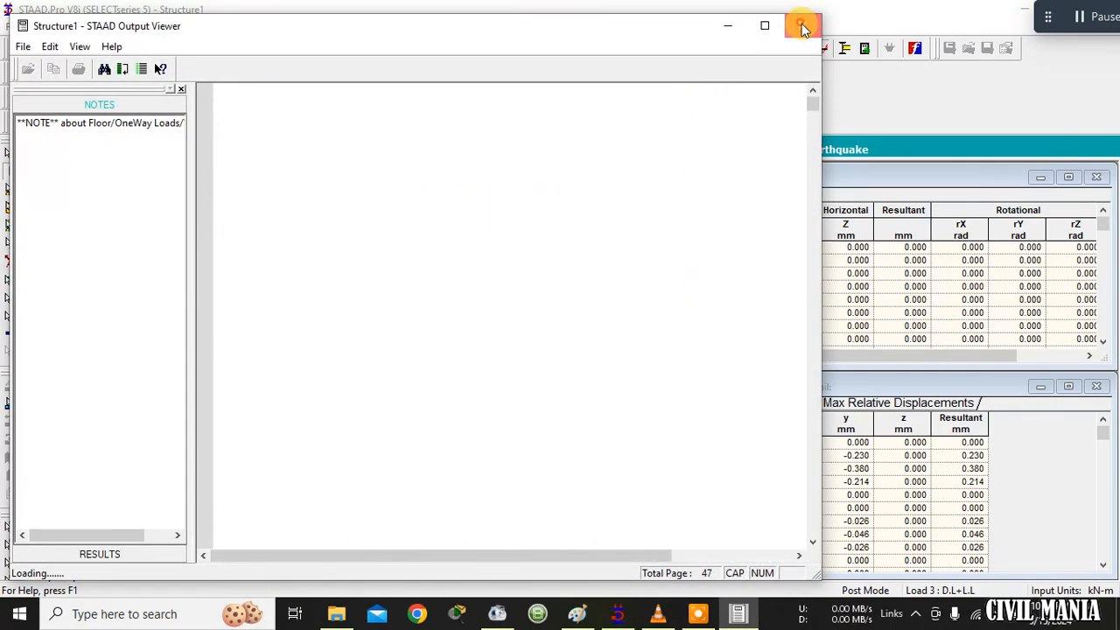
{"action": "left_click", "coordinate": [802, 24]}
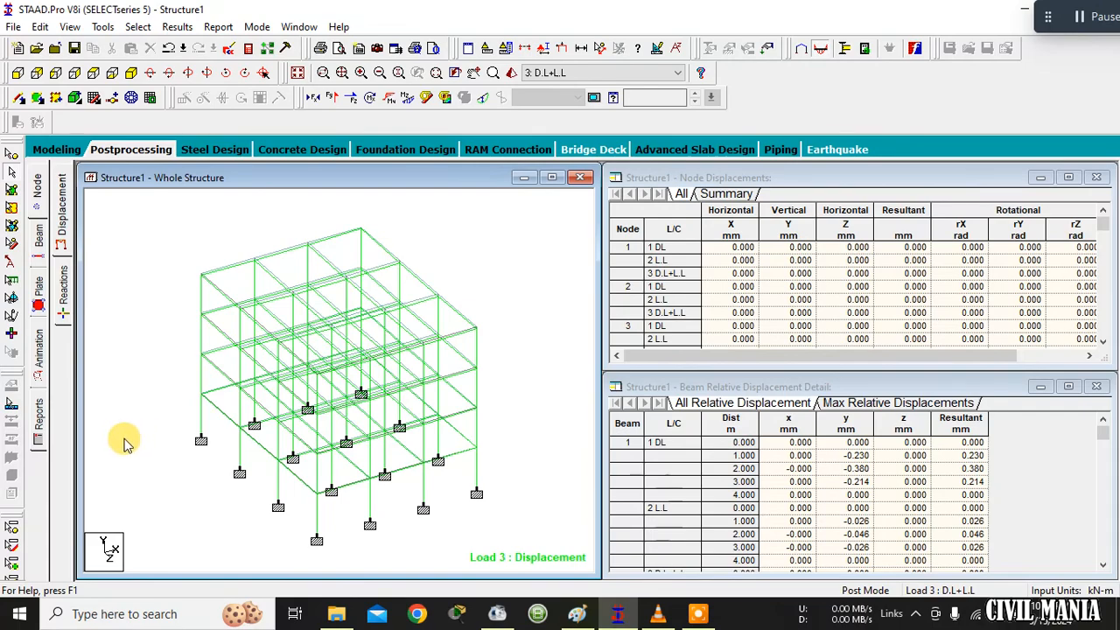
Set up a report that includes all available Input items in addition to Job Info, and generate it.
{"action": "left_click", "coordinate": [38, 413]}
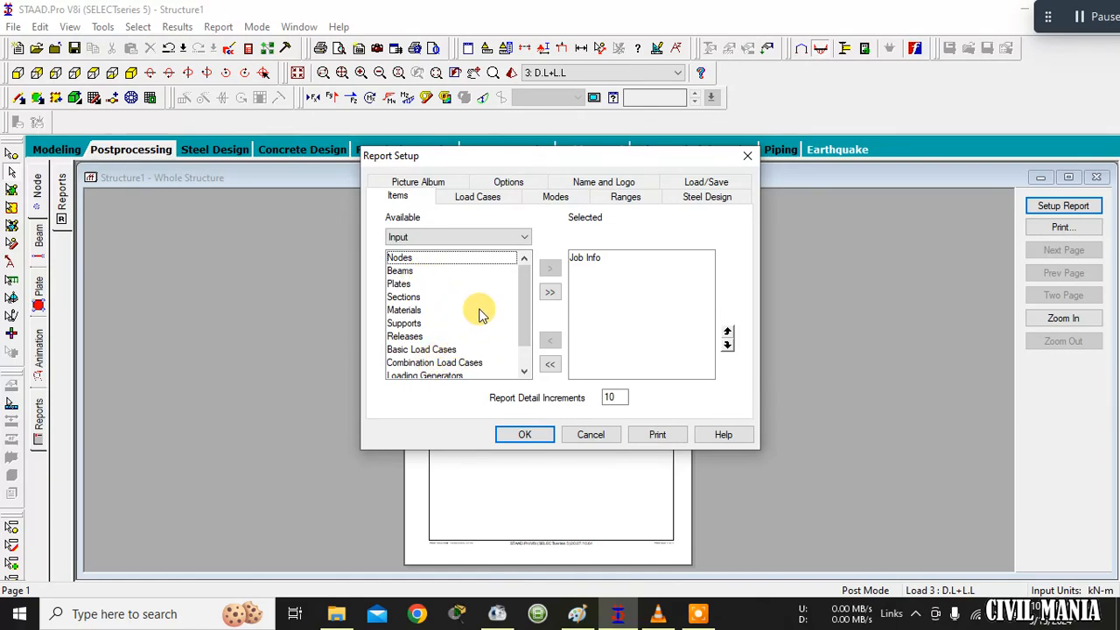
{"action": "scroll", "coordinate": [477, 310], "scroll_direction": "down", "scroll_amount": 1}
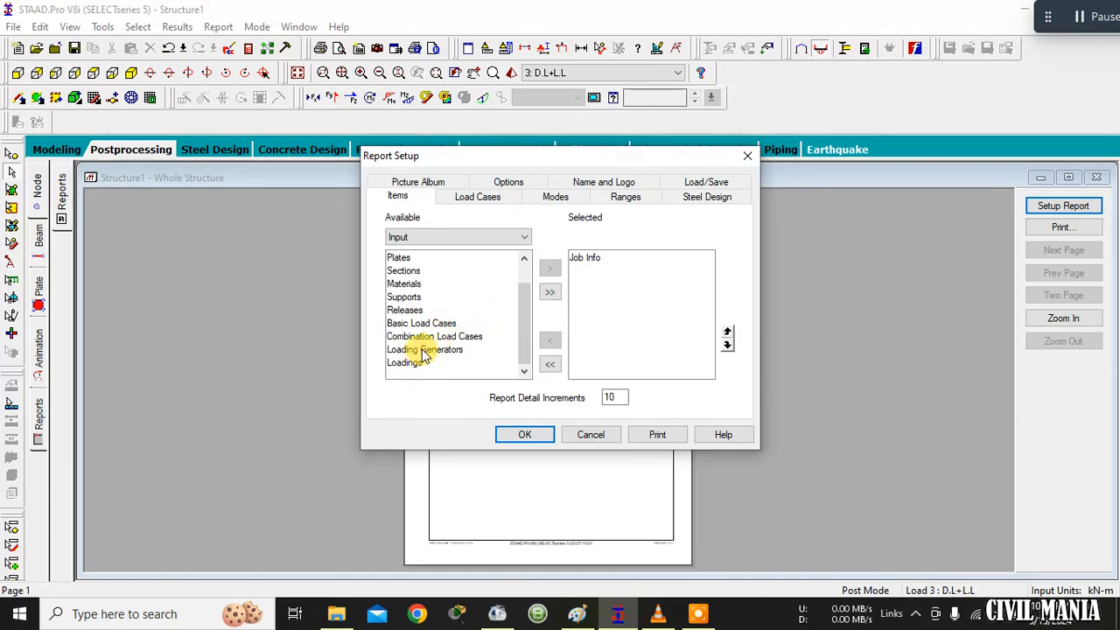
{"action": "scroll", "coordinate": [426, 348], "scroll_direction": "up", "scroll_amount": 1}
{"action": "left_click", "coordinate": [412, 270]}
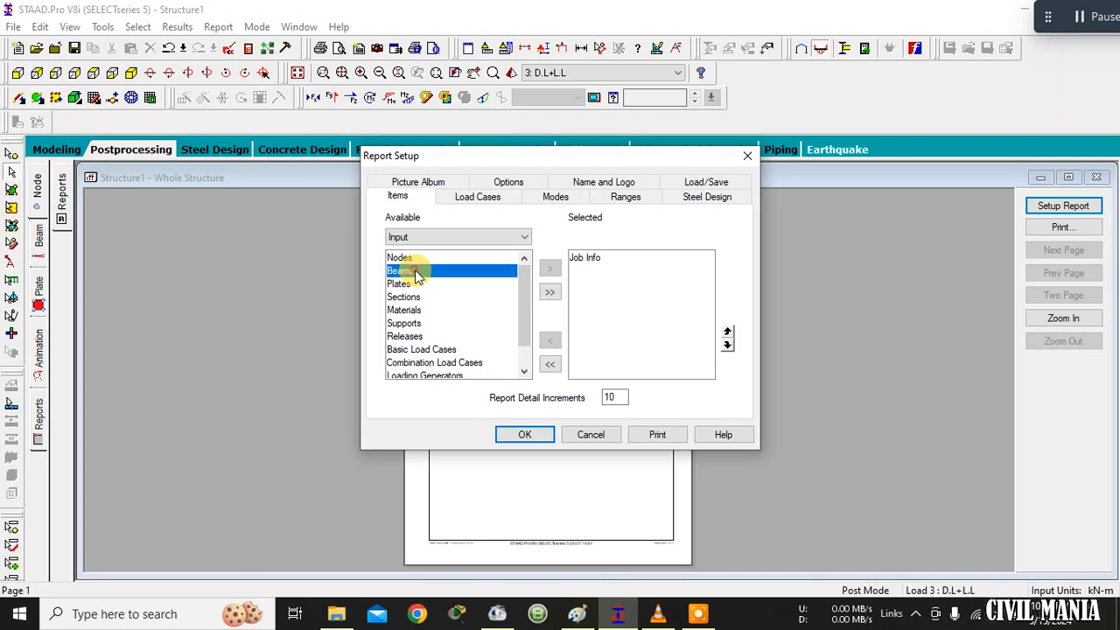
{"action": "left_click", "coordinate": [408, 297]}
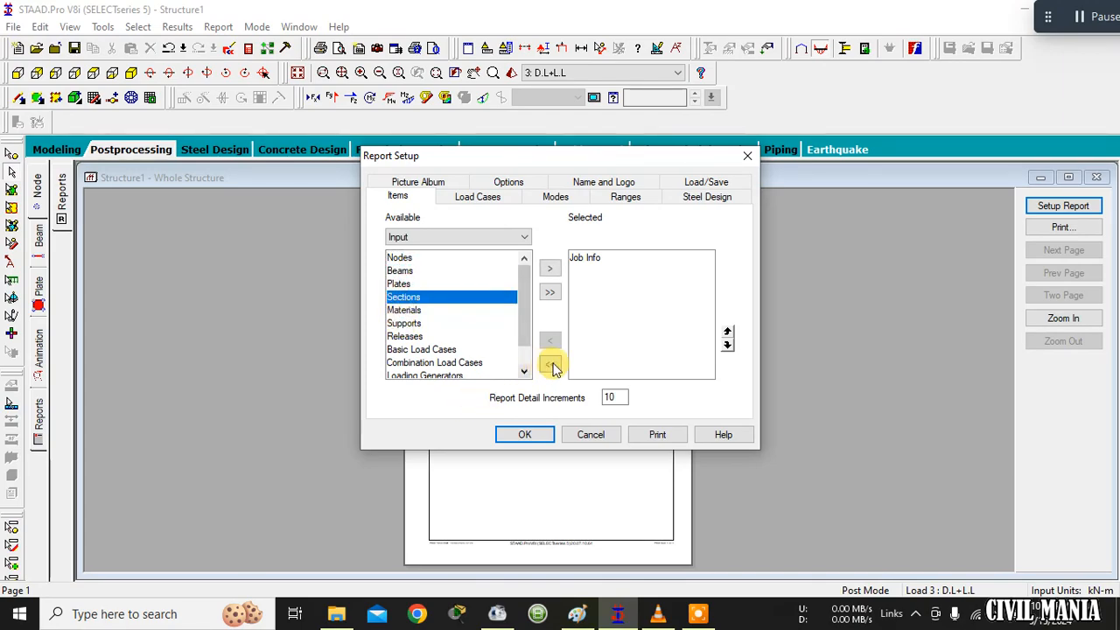
{"action": "left_click", "coordinate": [550, 294]}
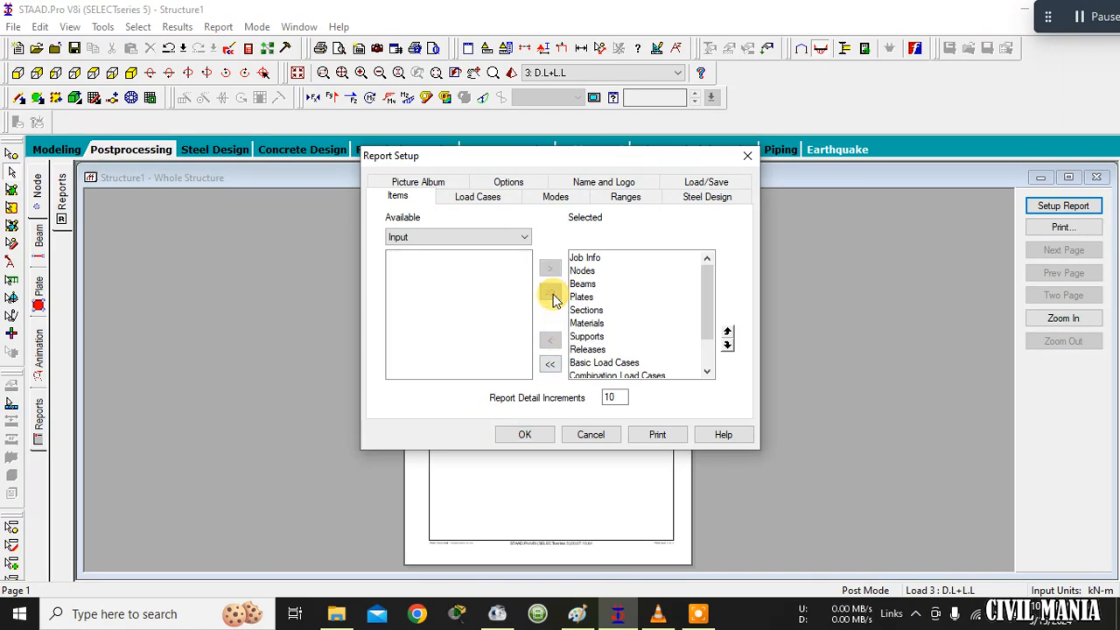
{"action": "left_click", "coordinate": [525, 435]}
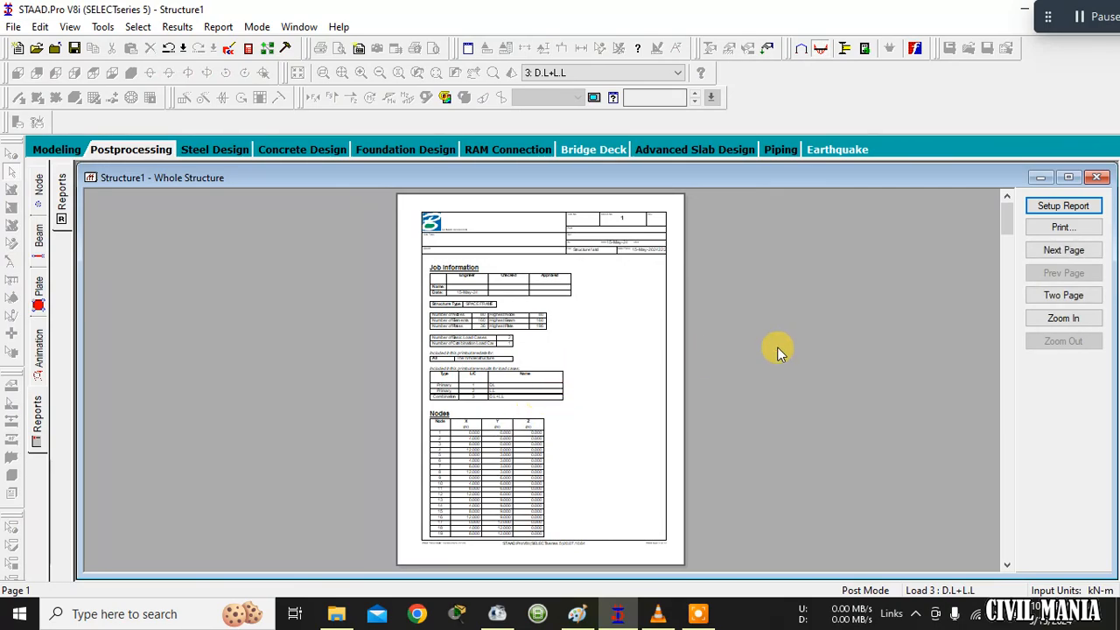
Page through the generated report up to its last page.
{"action": "left_click", "coordinate": [1043, 252]}
{"action": "left_click", "coordinate": [1043, 251]}
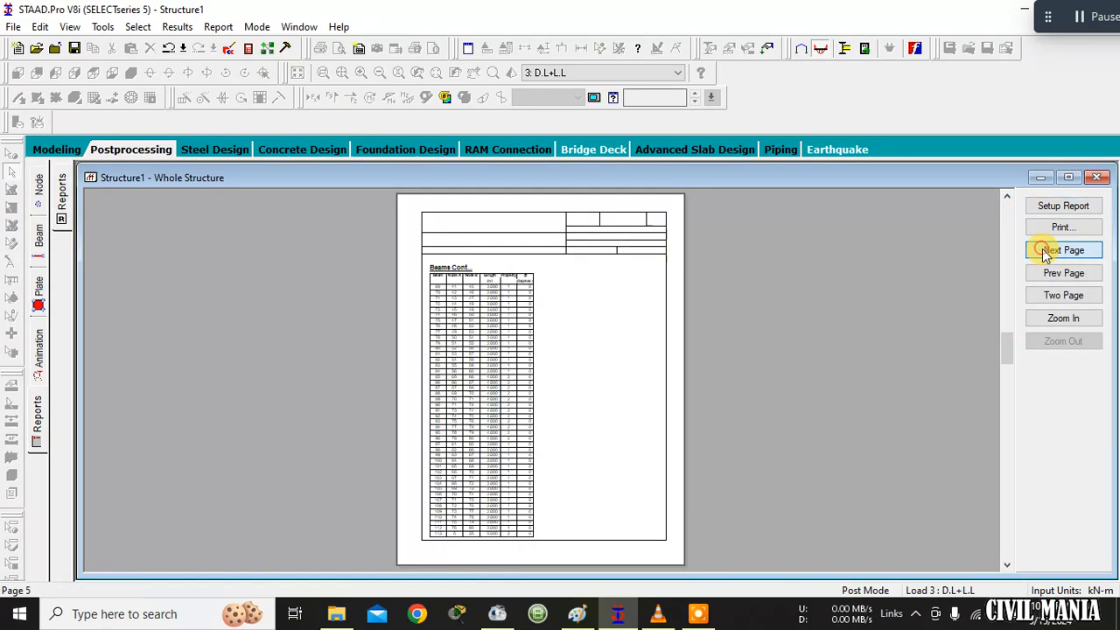
{"action": "left_click", "coordinate": [1045, 253]}
{"action": "left_click", "coordinate": [1045, 252]}
{"action": "left_click", "coordinate": [1045, 253]}
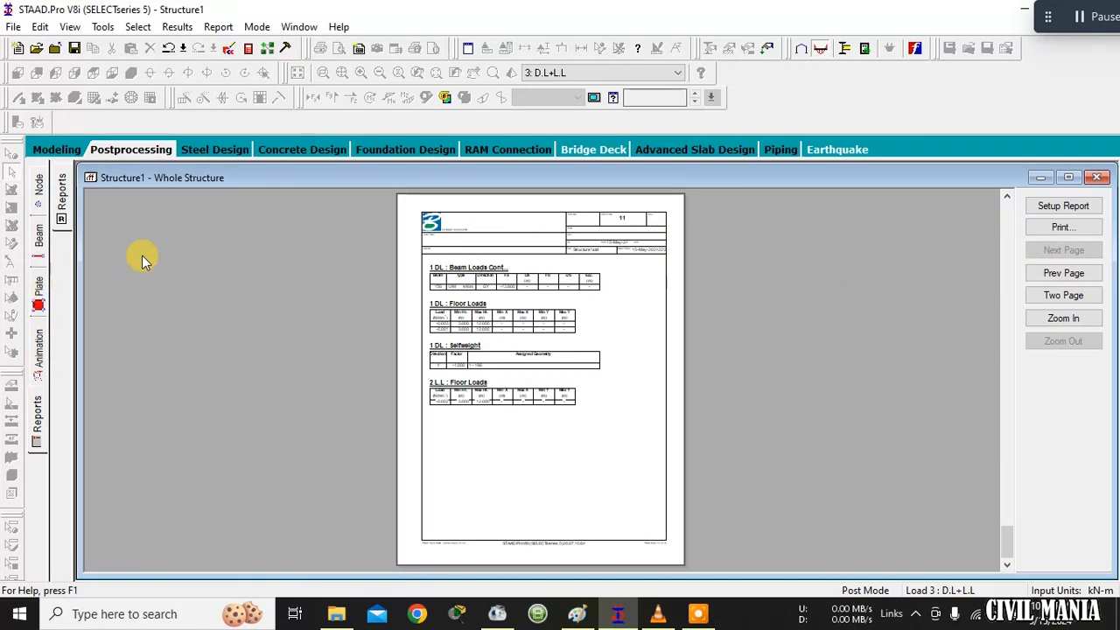
Return to the model's design settings and switch the active load case through DL, L.L and D.L+L.L.
{"action": "left_click", "coordinate": [68, 150]}
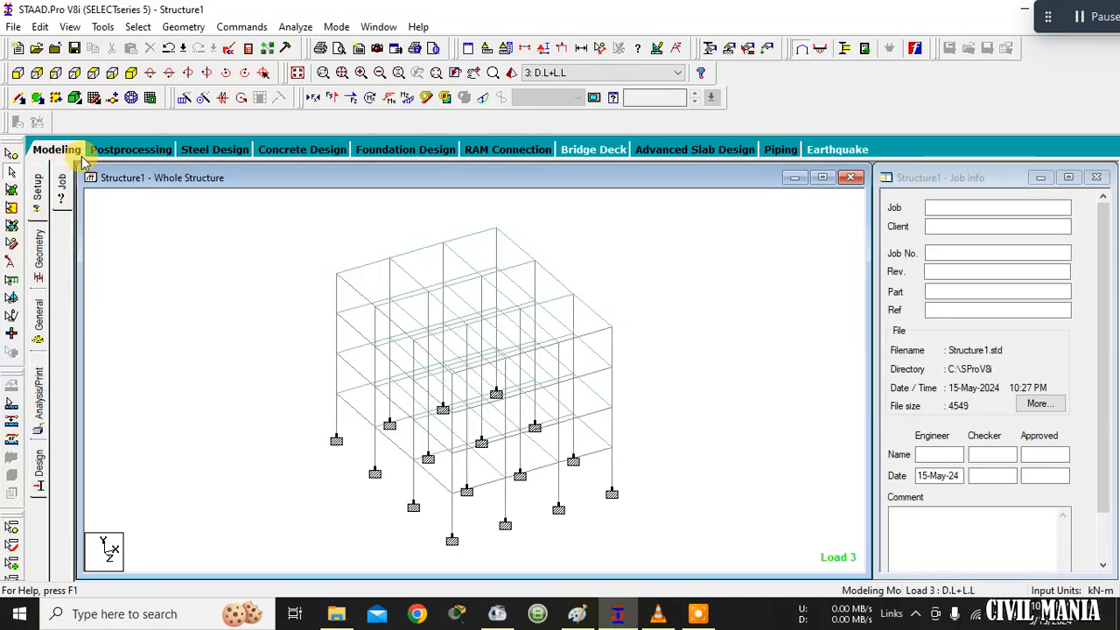
{"action": "left_click", "coordinate": [39, 461]}
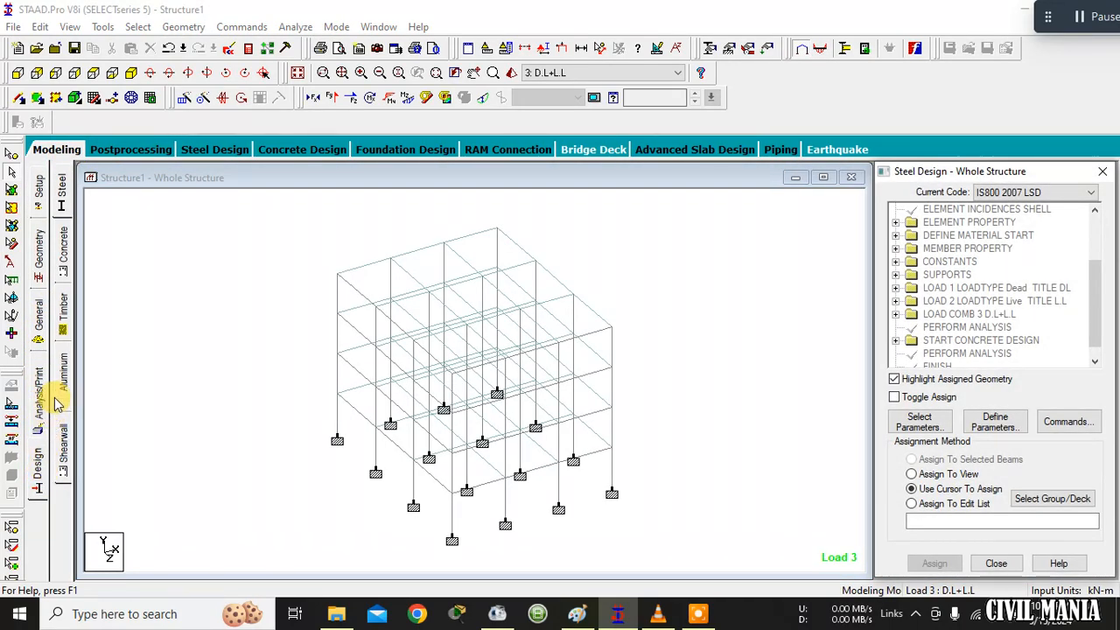
{"action": "left_click", "coordinate": [668, 72]}
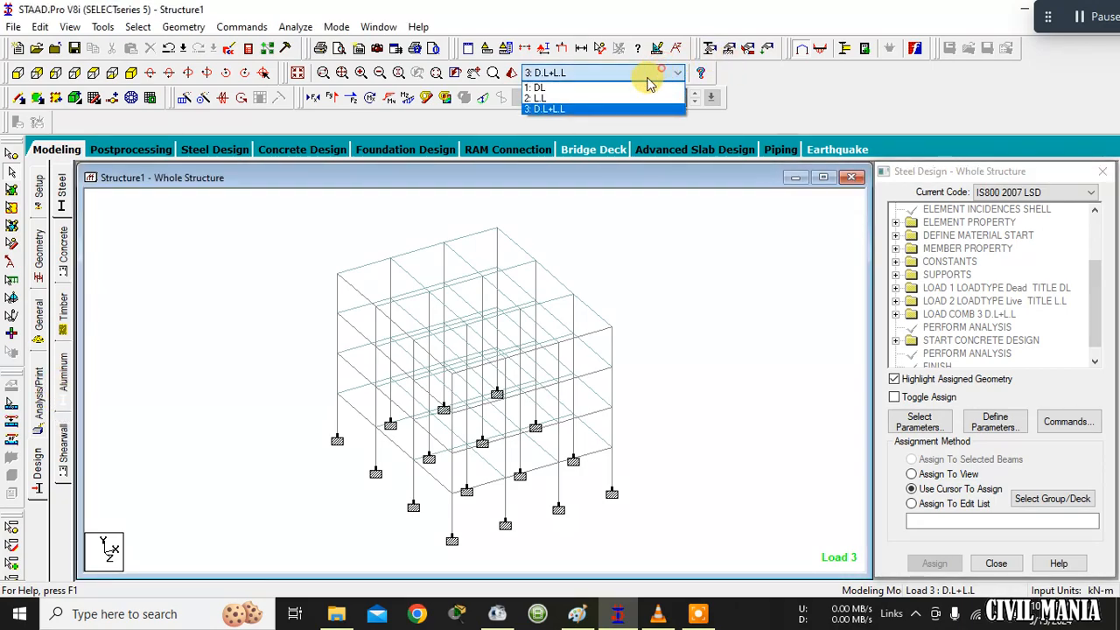
{"action": "left_click", "coordinate": [613, 88]}
{"action": "left_click", "coordinate": [608, 74]}
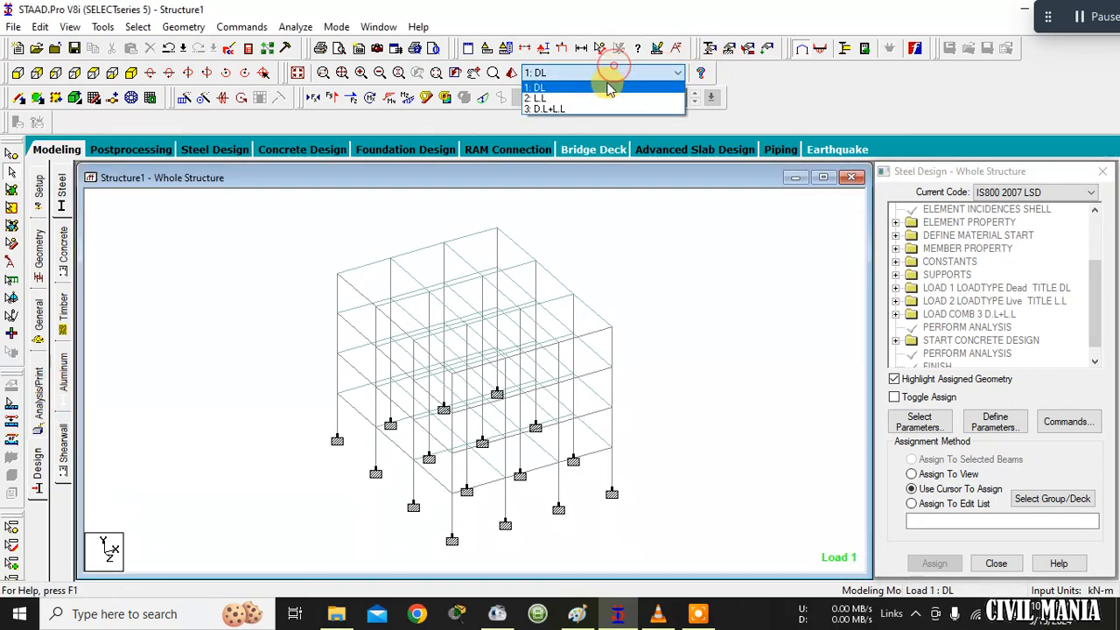
{"action": "left_click", "coordinate": [600, 98]}
{"action": "left_click", "coordinate": [600, 72]}
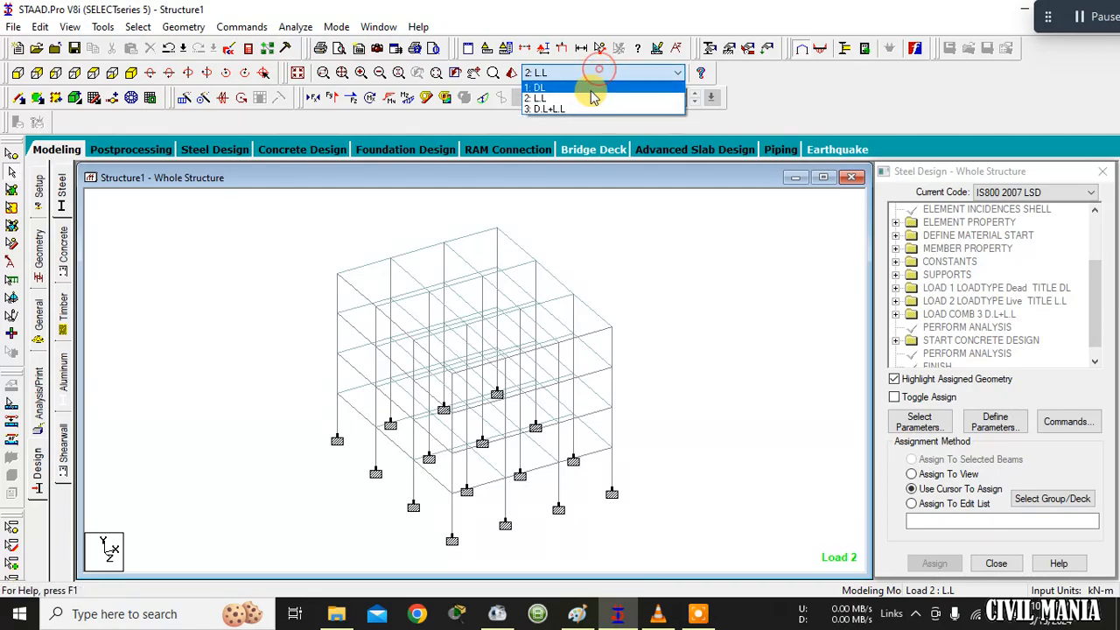
{"action": "left_click", "coordinate": [576, 110]}
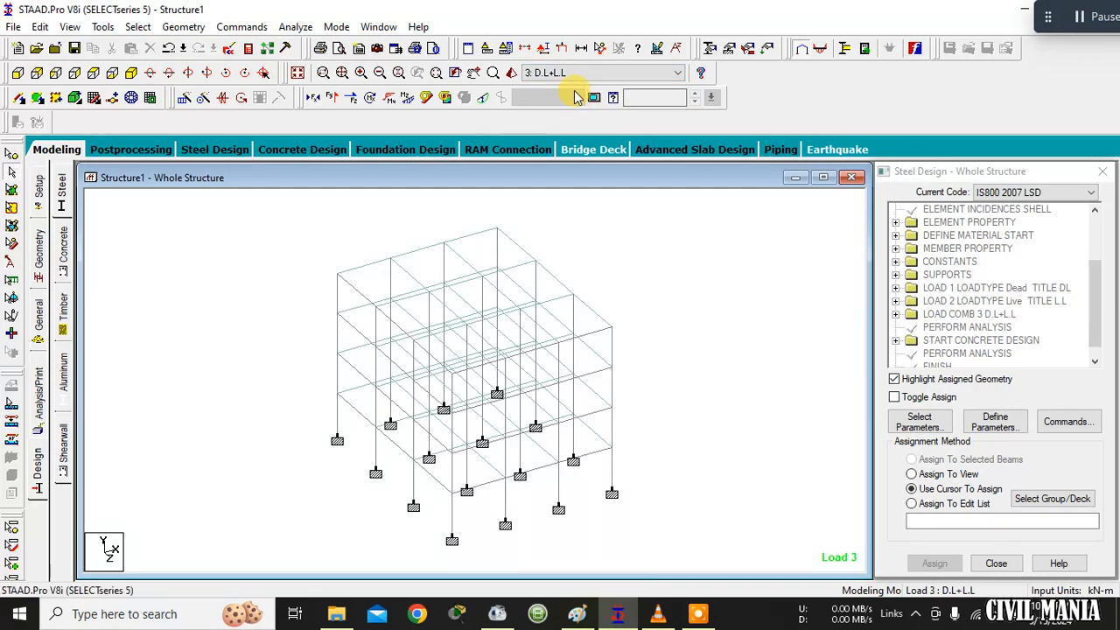
{"action": "left_click", "coordinate": [573, 73]}
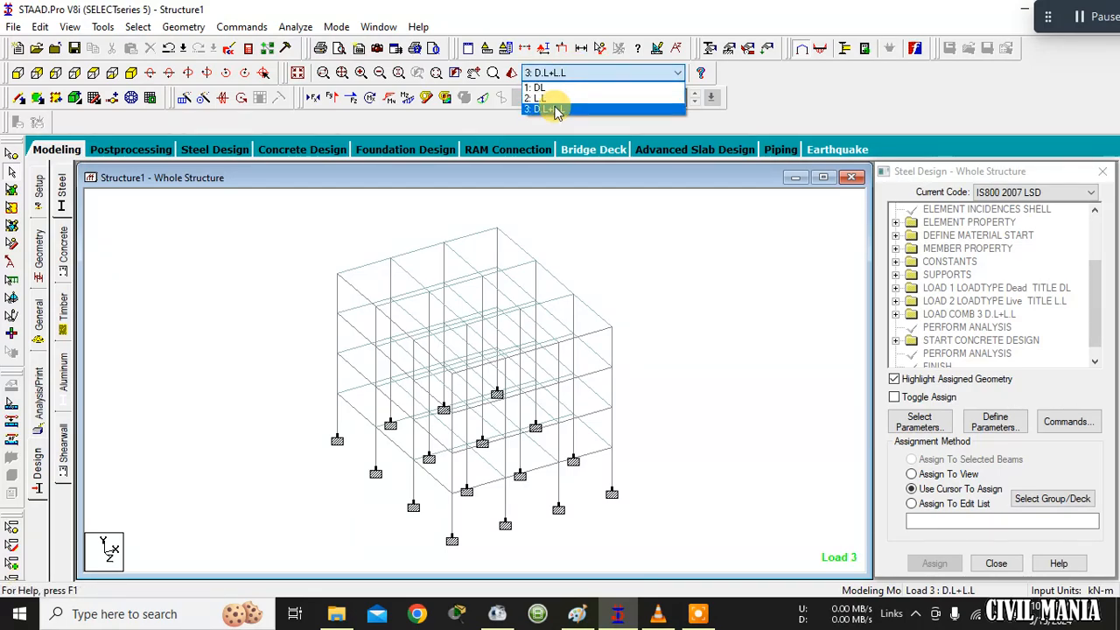
{"action": "left_click", "coordinate": [240, 282]}
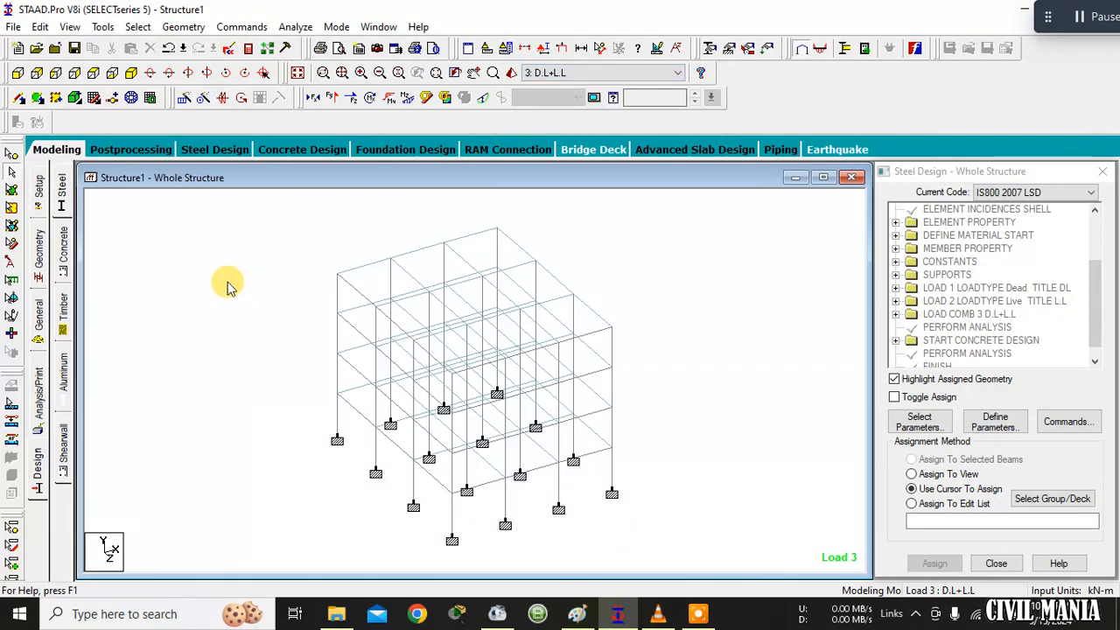
Show the IS456 concrete design settings, inspect the Concrete Design details of roof edge beam 125, and clear the beam selection.
{"action": "left_click", "coordinate": [65, 261]}
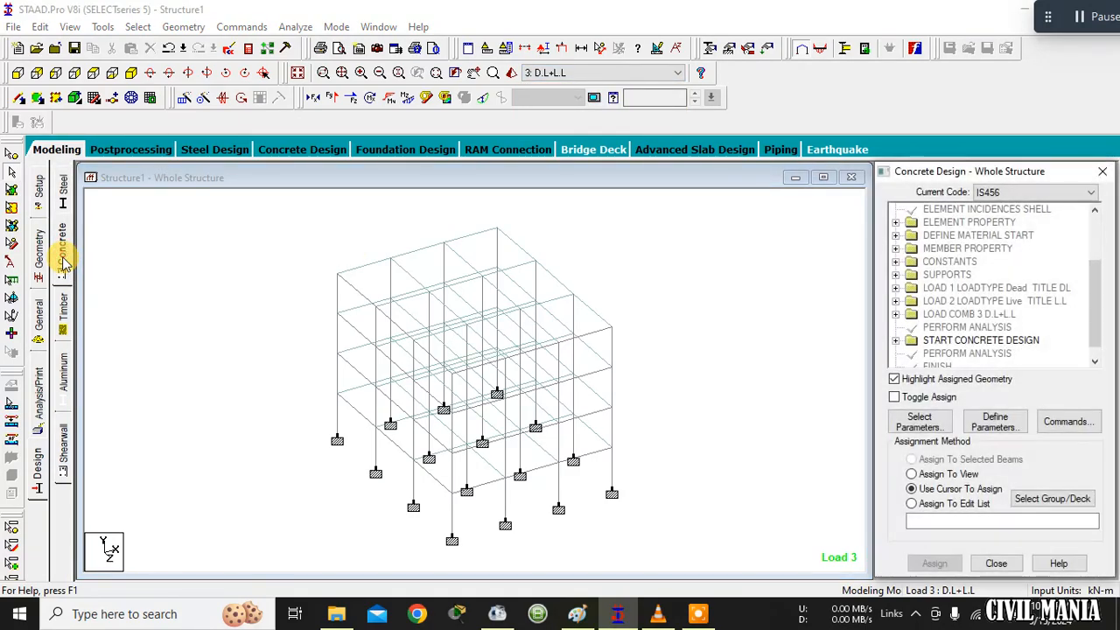
{"action": "left_click", "coordinate": [144, 245]}
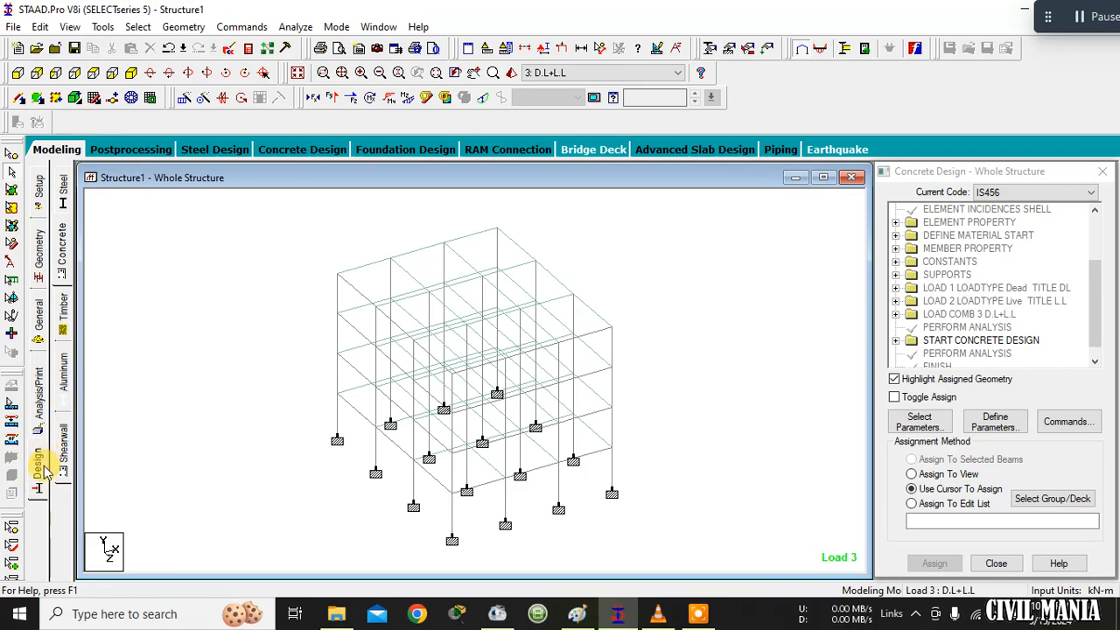
{"action": "double_click", "coordinate": [365, 301]}
{"action": "left_click", "coordinate": [646, 143]}
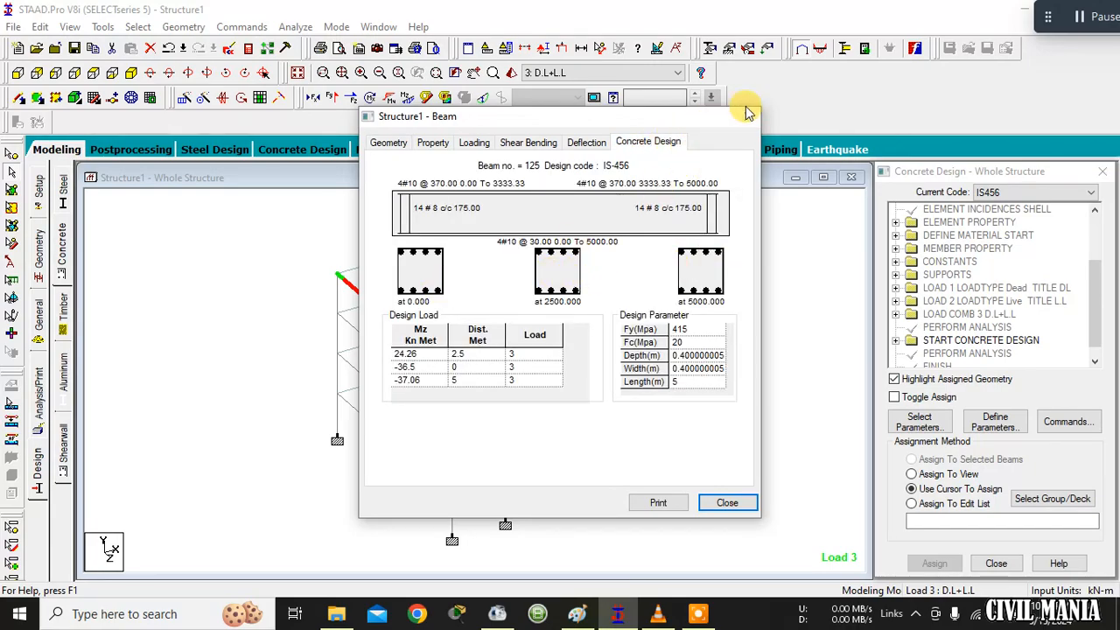
{"action": "left_click", "coordinate": [746, 118]}
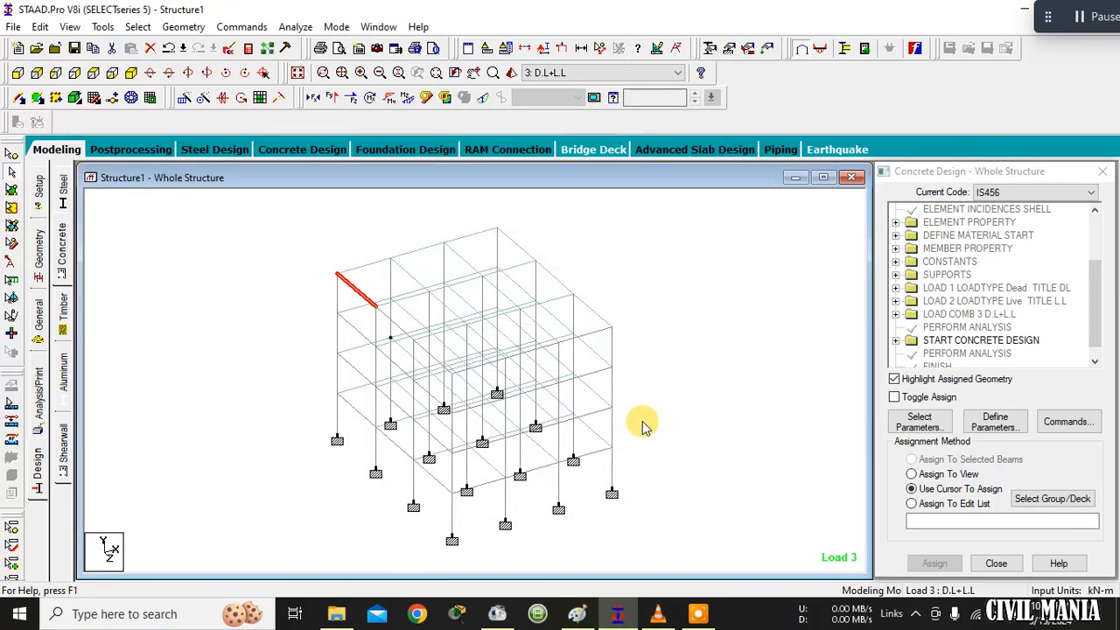
{"action": "left_click", "coordinate": [337, 243]}
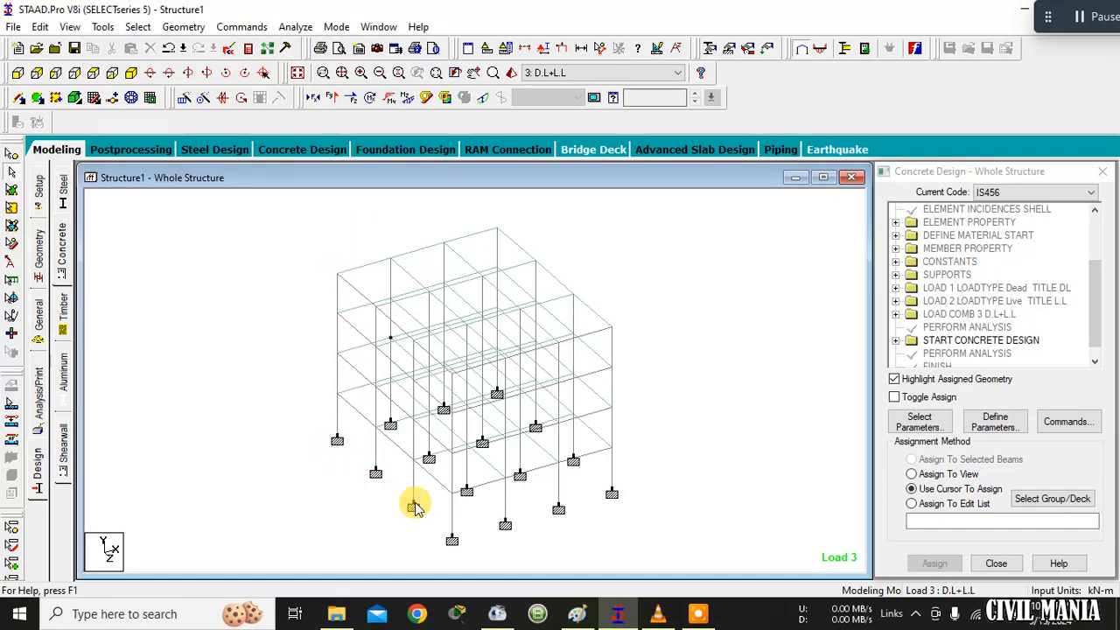